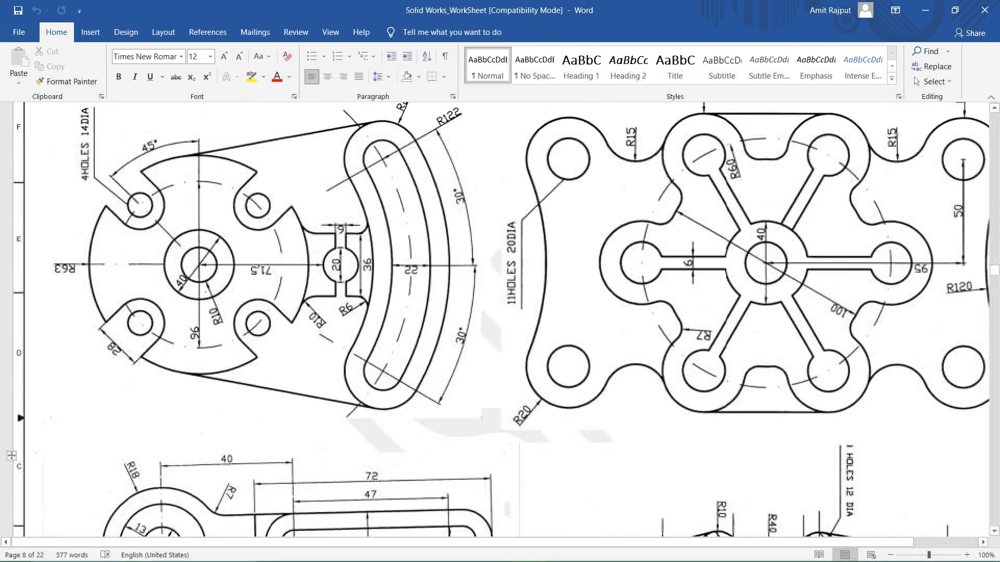
Look through the dimensioned practice drawings on pages 8 to 12 of the worksheet.
{"action": "scroll", "coordinate": [602, 394], "scroll_direction": "down", "scroll_amount": 9}
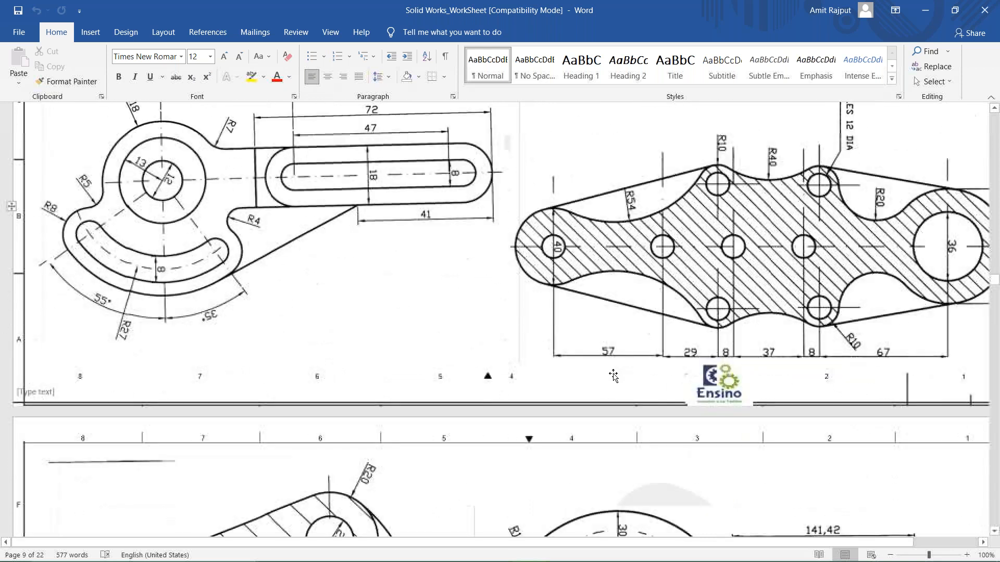
{"action": "scroll", "coordinate": [602, 394], "scroll_direction": "down", "scroll_amount": 10}
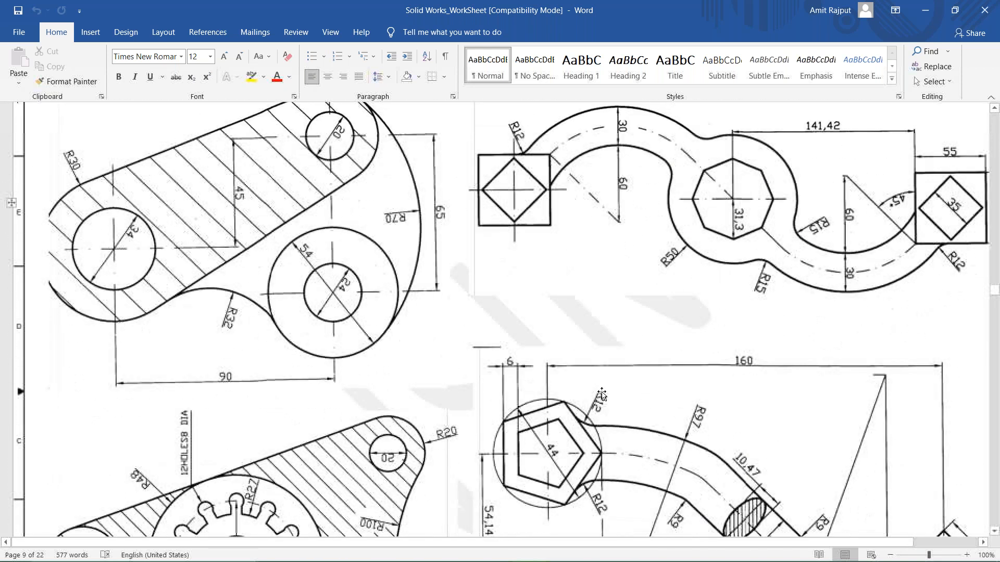
{"action": "scroll", "coordinate": [710, 367], "scroll_direction": "up", "scroll_amount": 2}
{"action": "scroll", "coordinate": [701, 391], "scroll_direction": "down", "scroll_amount": 4}
{"action": "scroll", "coordinate": [697, 401], "scroll_direction": "down", "scroll_amount": 6}
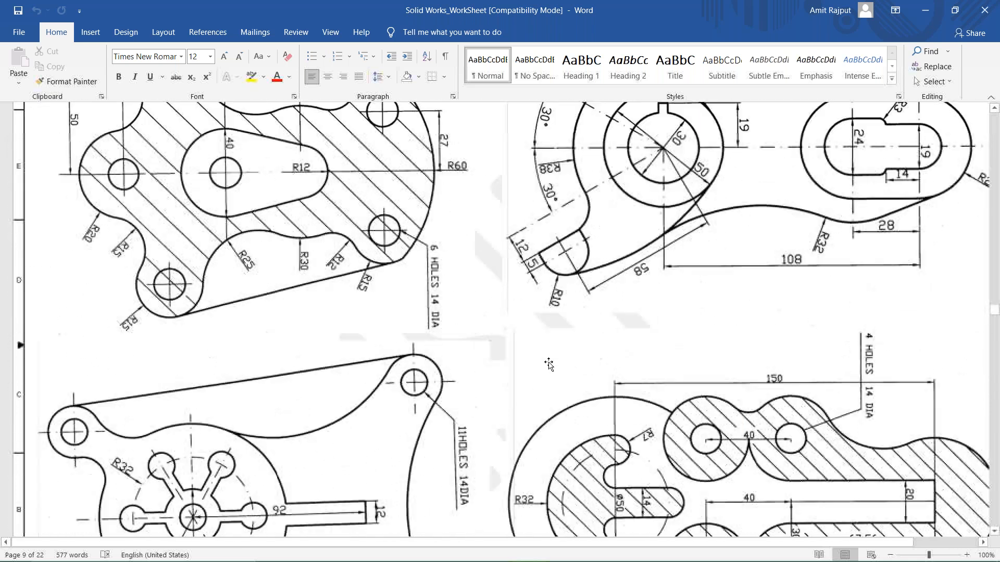
{"action": "scroll", "coordinate": [561, 355], "scroll_direction": "down", "scroll_amount": 2}
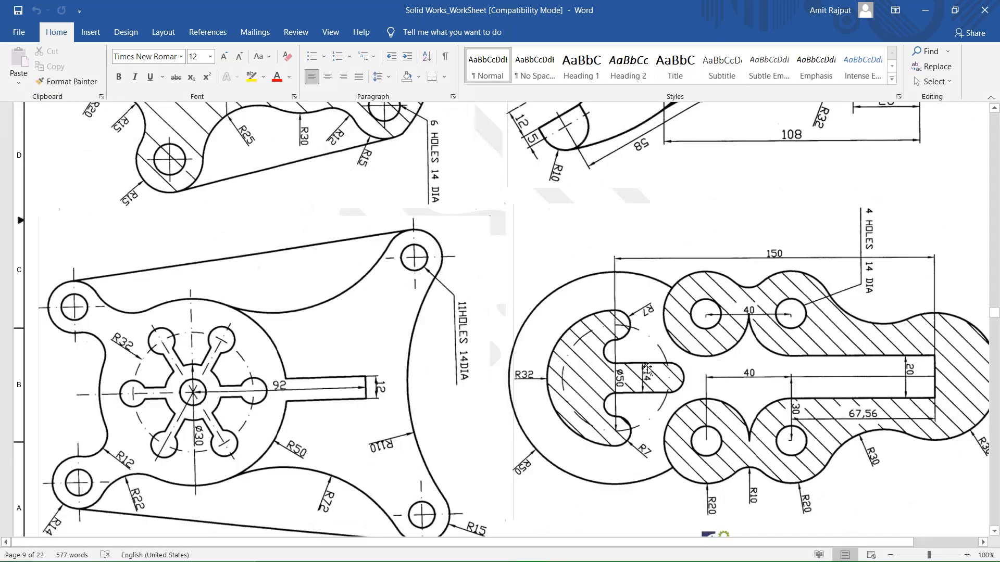
{"action": "scroll", "coordinate": [648, 369], "scroll_direction": "up", "scroll_amount": 3}
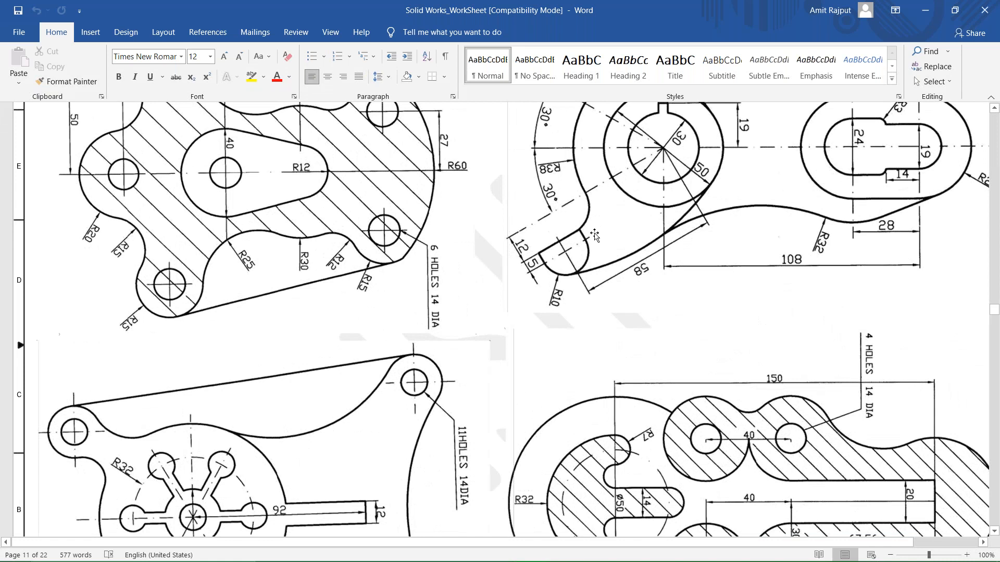
{"action": "scroll", "coordinate": [594, 236], "scroll_direction": "down", "scroll_amount": 3}
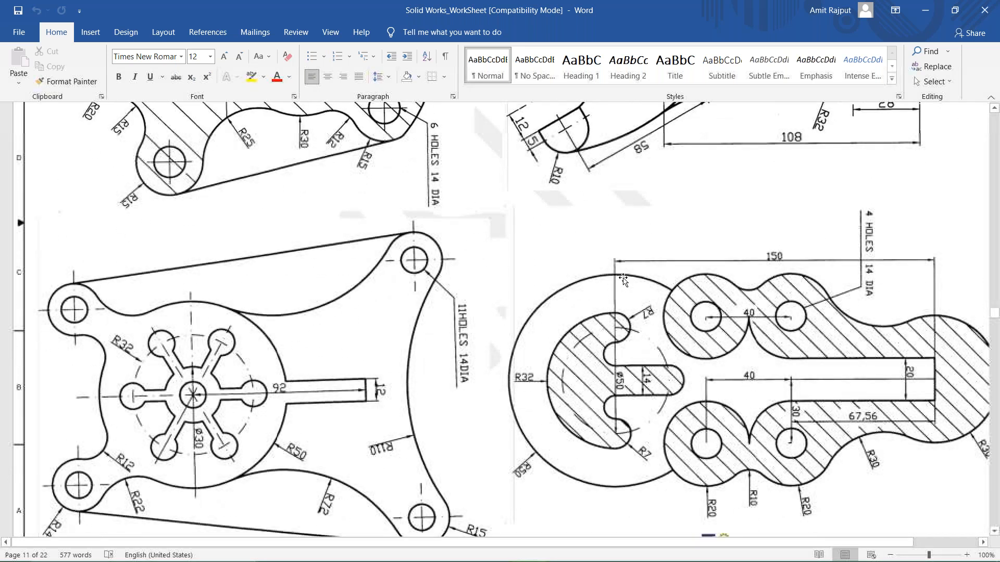
{"action": "scroll", "coordinate": [735, 236], "scroll_direction": "down", "scroll_amount": 3}
{"action": "scroll", "coordinate": [734, 236], "scroll_direction": "up", "scroll_amount": 1}
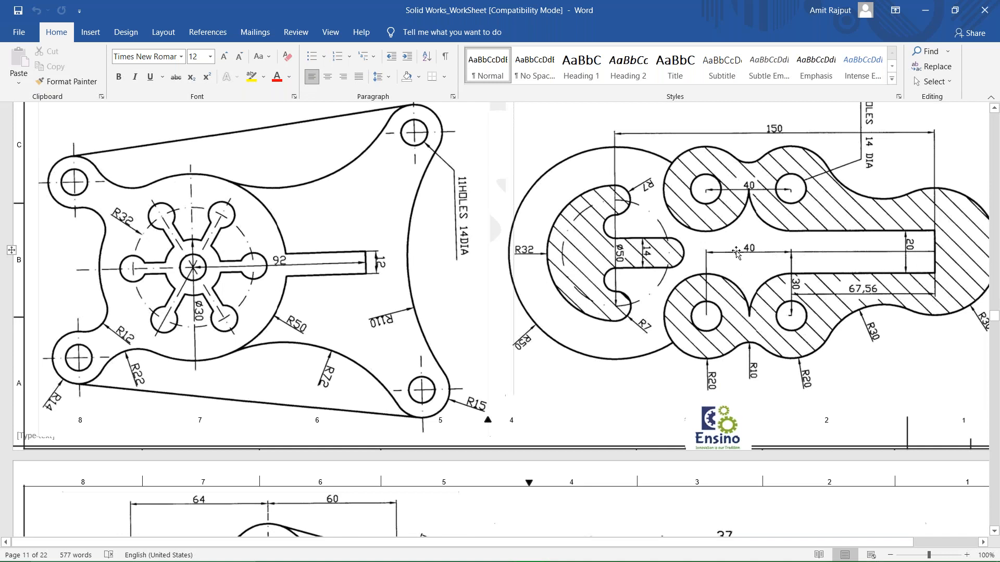
{"action": "scroll", "coordinate": [736, 252], "scroll_direction": "down", "scroll_amount": 9}
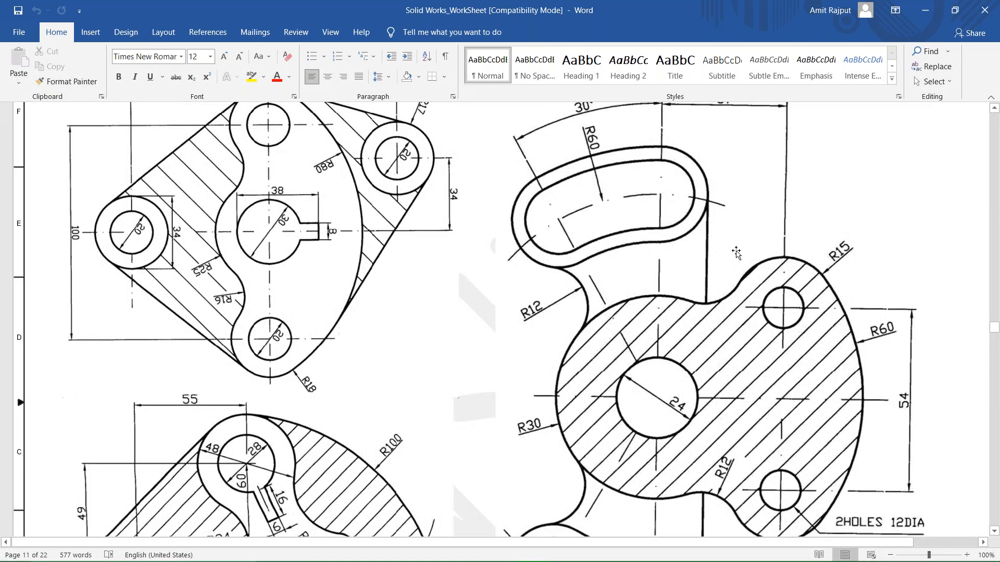
{"action": "scroll", "coordinate": [446, 239], "scroll_direction": "down", "scroll_amount": 4}
{"action": "scroll", "coordinate": [231, 202], "scroll_direction": "up", "scroll_amount": 1}
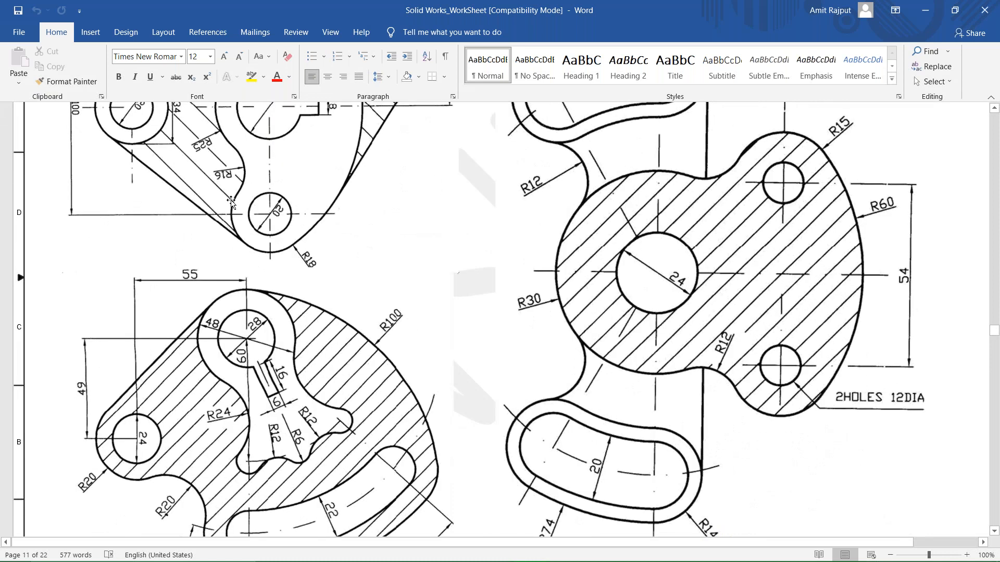
{"action": "scroll", "coordinate": [231, 203], "scroll_direction": "up", "scroll_amount": 2}
{"action": "scroll", "coordinate": [279, 230], "scroll_direction": "up", "scroll_amount": 1}
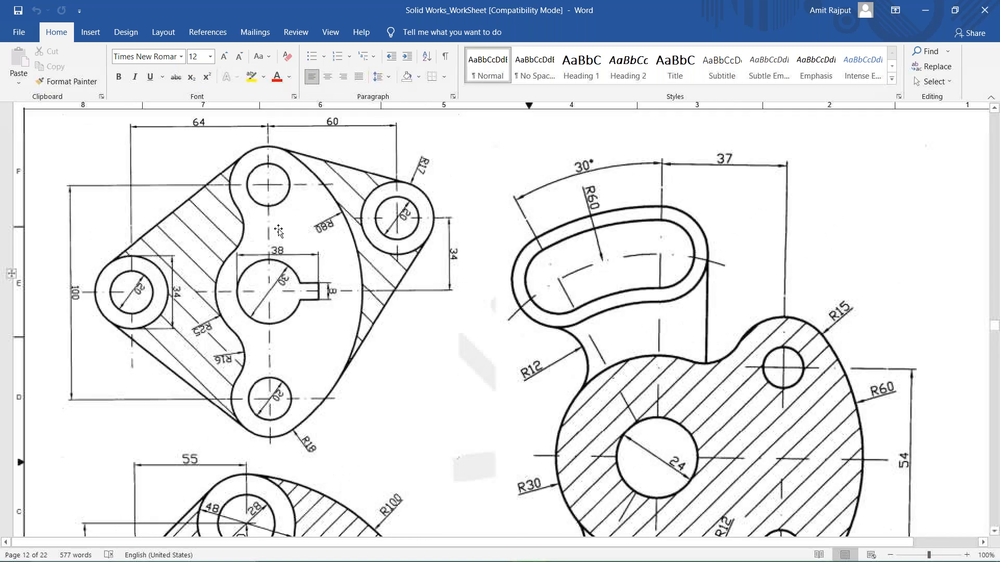
{"action": "scroll", "coordinate": [584, 235], "scroll_direction": "up", "scroll_amount": 5}
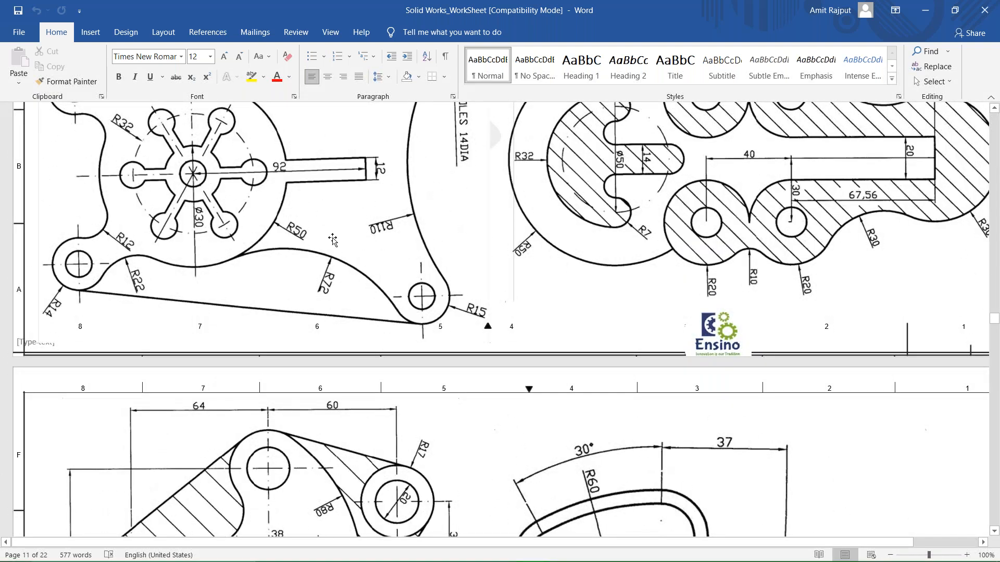
{"action": "scroll", "coordinate": [332, 240], "scroll_direction": "up", "scroll_amount": 1}
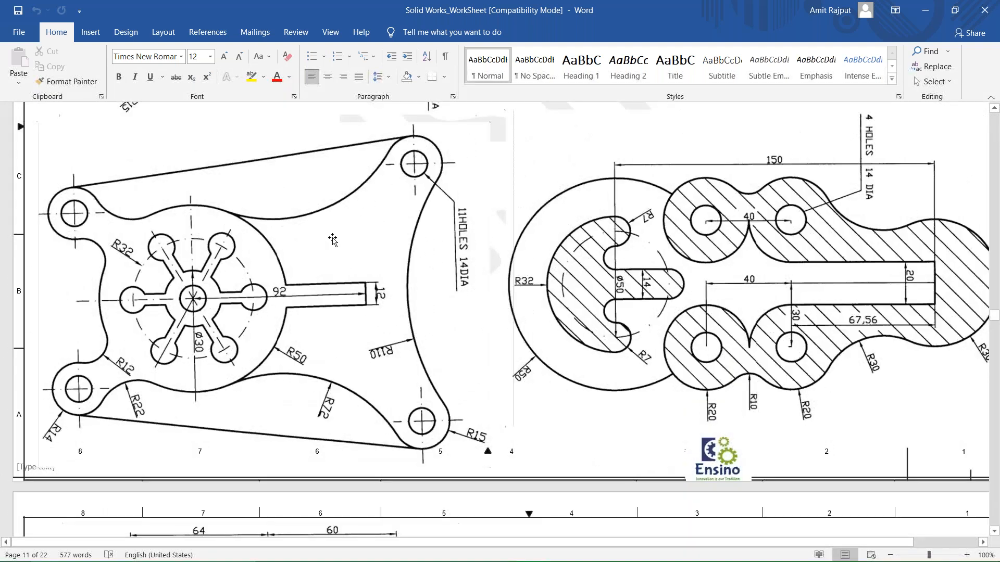
{"action": "scroll", "coordinate": [333, 239], "scroll_direction": "down", "scroll_amount": 3}
{"action": "scroll", "coordinate": [334, 239], "scroll_direction": "down", "scroll_amount": 3}
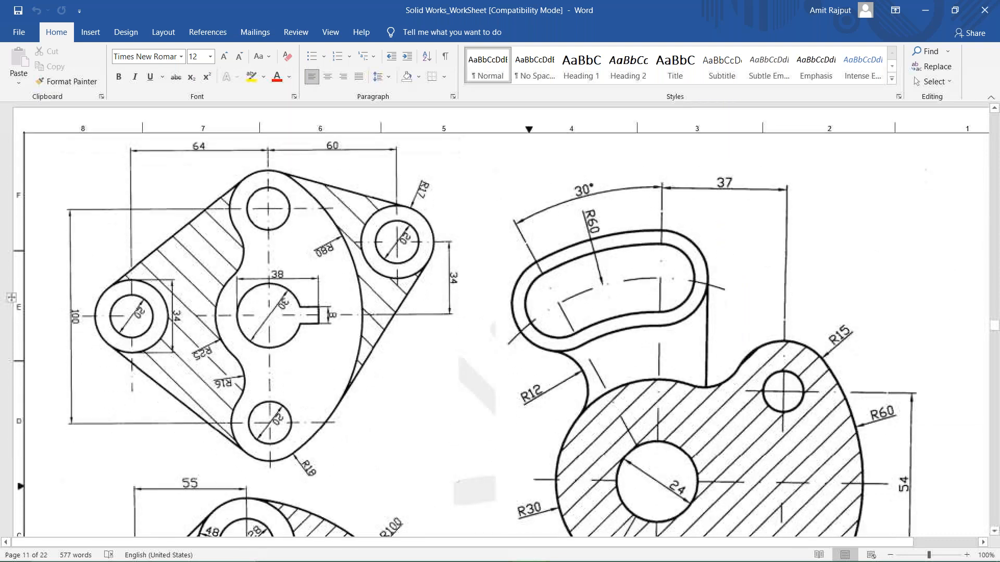
{"action": "scroll", "coordinate": [333, 239], "scroll_direction": "down", "scroll_amount": 1}
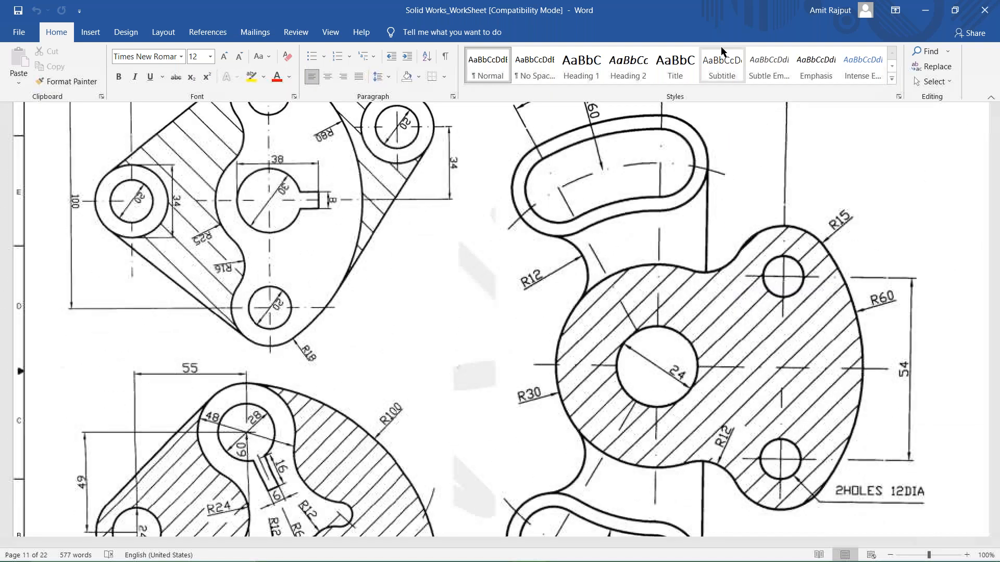
Switch to SOLIDWORKS and start a new sketch on the Front Plane of the part.
{"action": "left_click", "coordinate": [927, 10]}
{"action": "left_click", "coordinate": [44, 192]}
{"action": "left_click", "coordinate": [16, 32]}
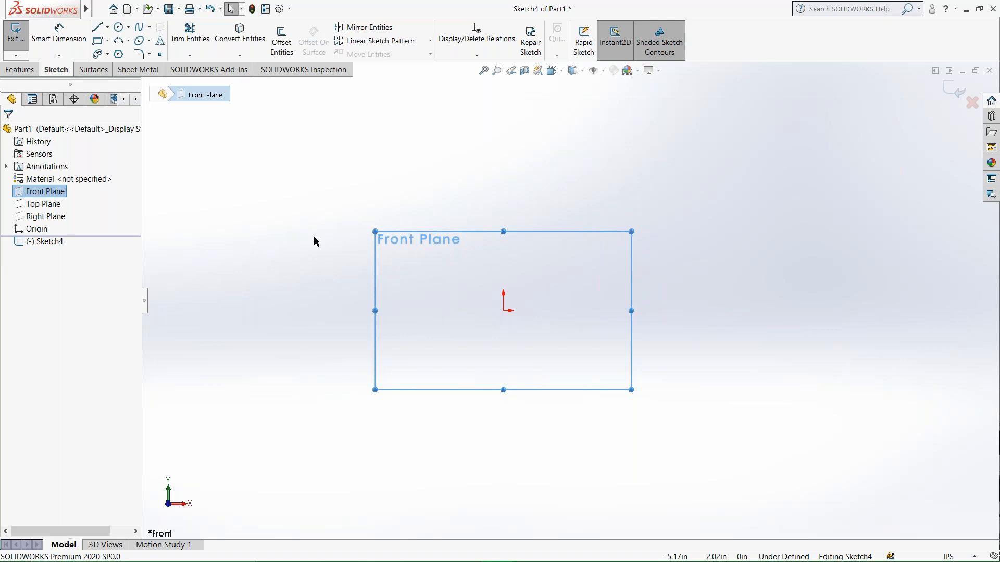
Sketch a six-sided polygon centred on the origin, with an inscribed circle about 4.62 in in diameter.
{"action": "left_click", "coordinate": [119, 54]}
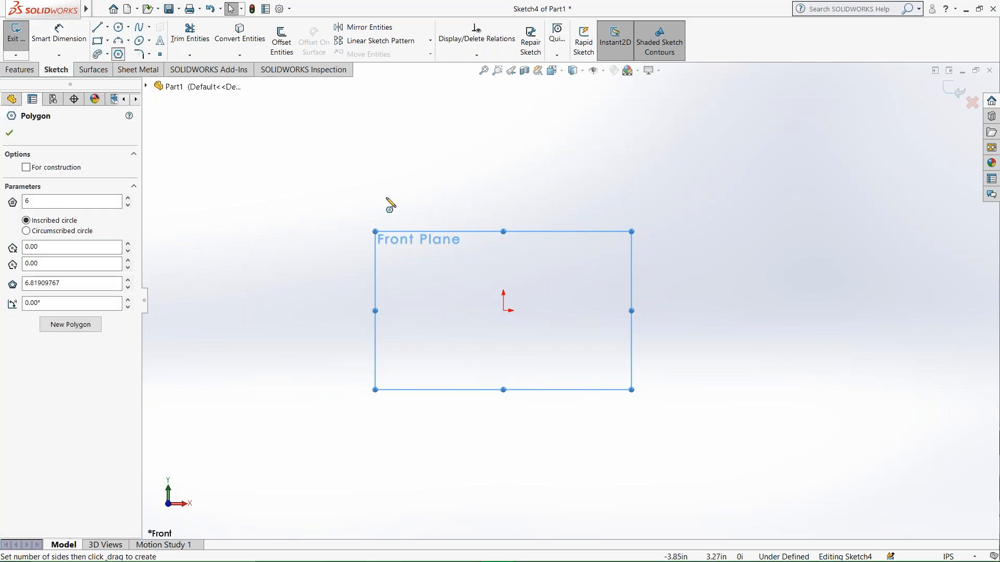
{"action": "left_click", "coordinate": [503, 311]}
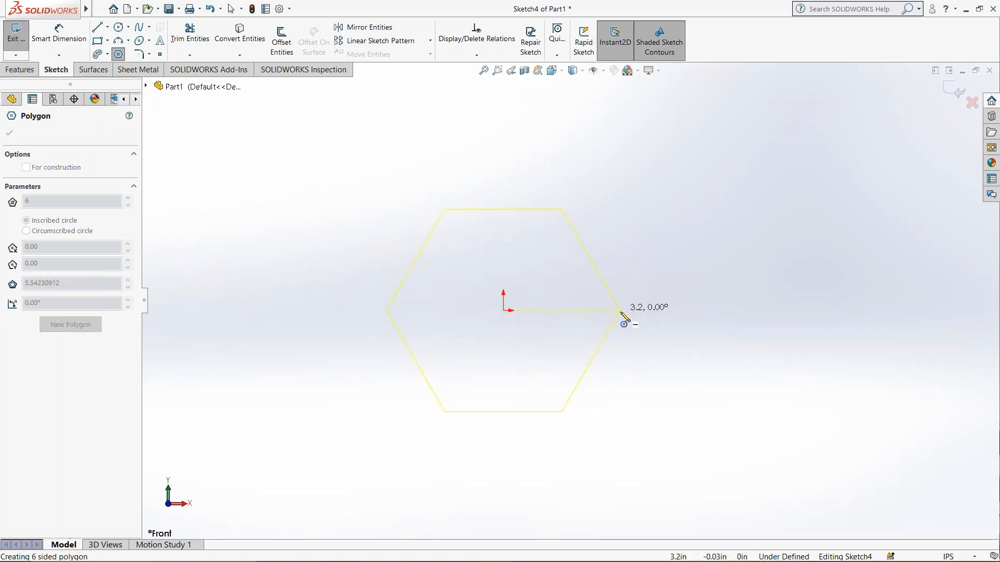
{"action": "left_click", "coordinate": [602, 303]}
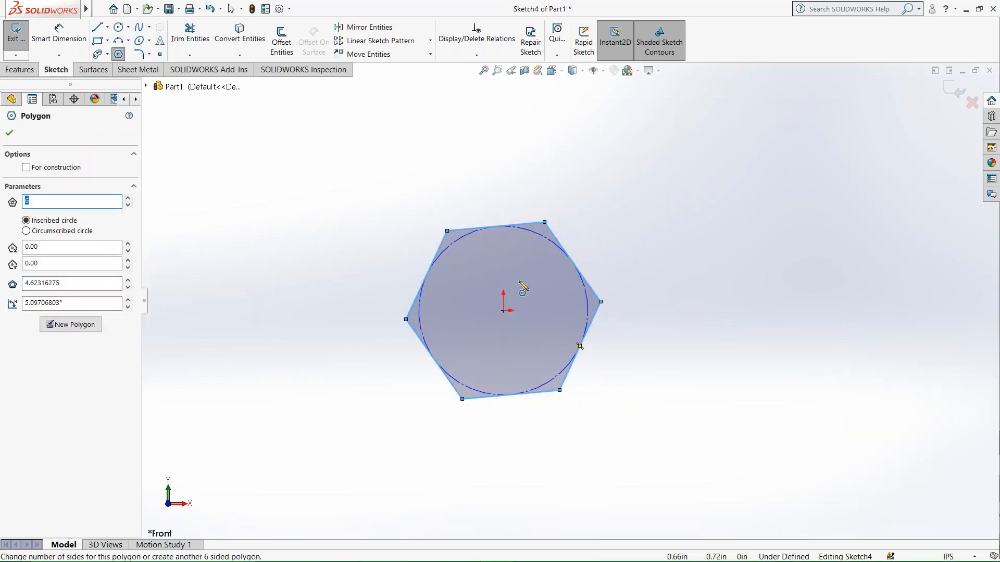
{"action": "key", "text": "Escape"}
Add a Horizontal relation to the hexagon's upper edge.
{"action": "left_click", "coordinate": [496, 226]}
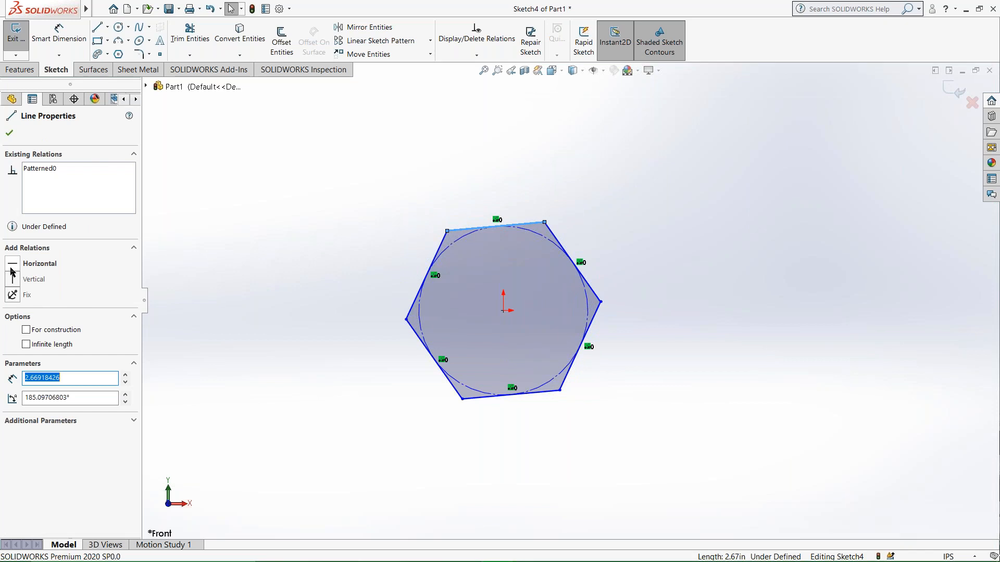
{"action": "left_click", "coordinate": [12, 265]}
{"action": "left_click", "coordinate": [271, 215]}
Dimension the hexagon's width between its left and right corners and set it to 19 in.
{"action": "left_click", "coordinate": [62, 34]}
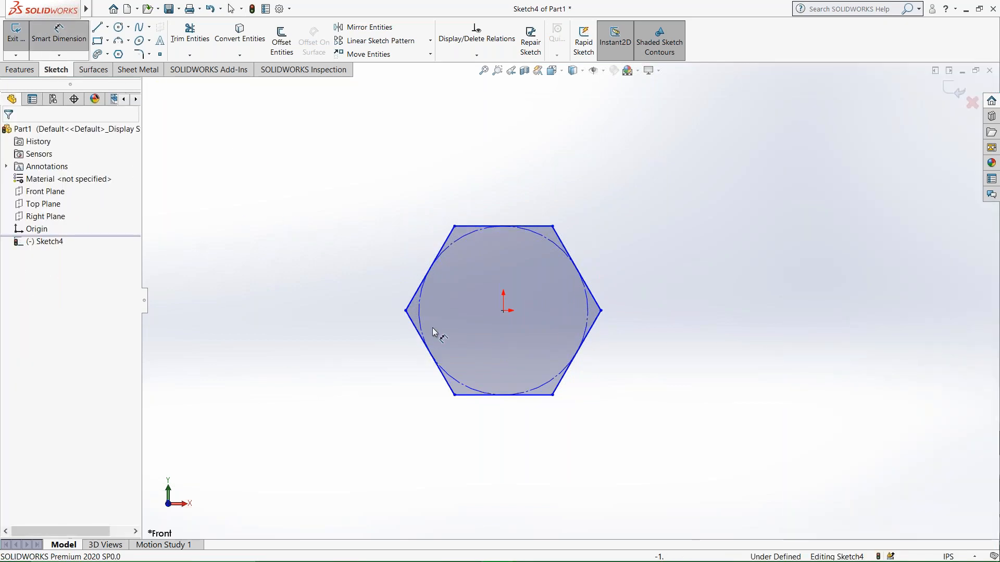
{"action": "left_click", "coordinate": [405, 311]}
{"action": "left_click", "coordinate": [601, 311]}
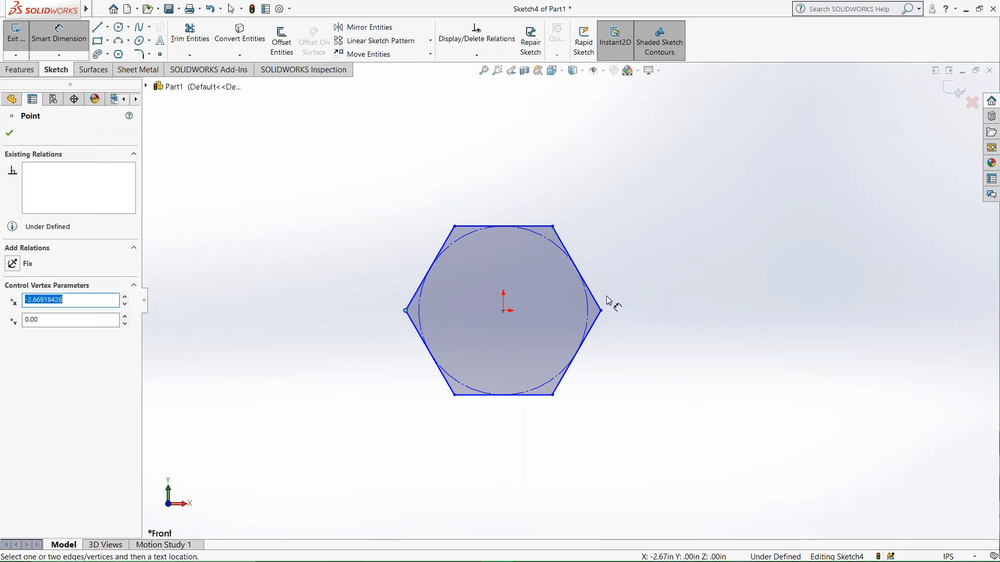
{"action": "left_click", "coordinate": [522, 174]}
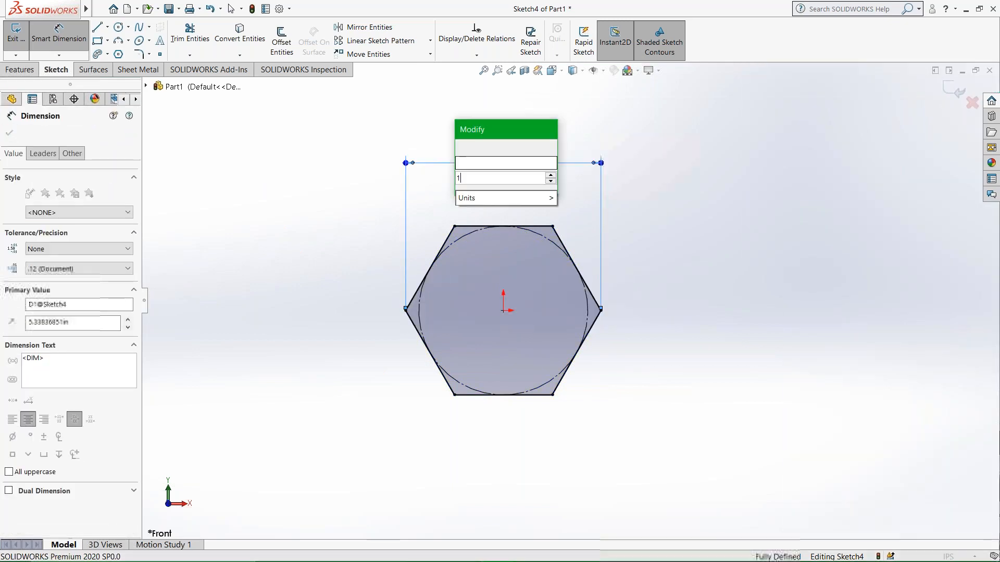
{"action": "type", "text": "19"}
{"action": "key", "text": "Return"}
{"action": "left_click", "coordinate": [180, 187]}
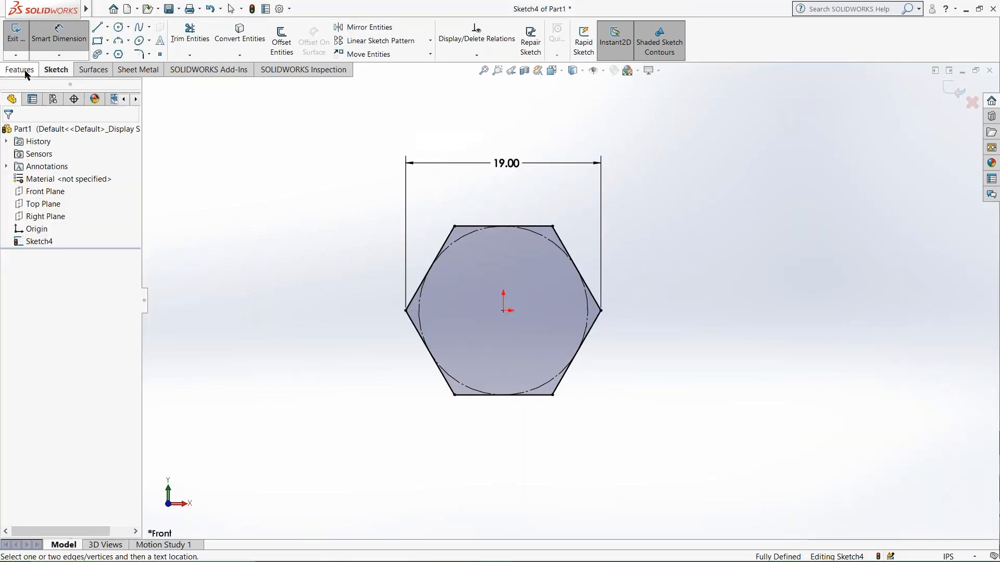
Extrude the hexagon as a boss with the Mid Plane end condition and a depth of 7 in.
{"action": "left_click", "coordinate": [23, 72]}
{"action": "left_click", "coordinate": [24, 41]}
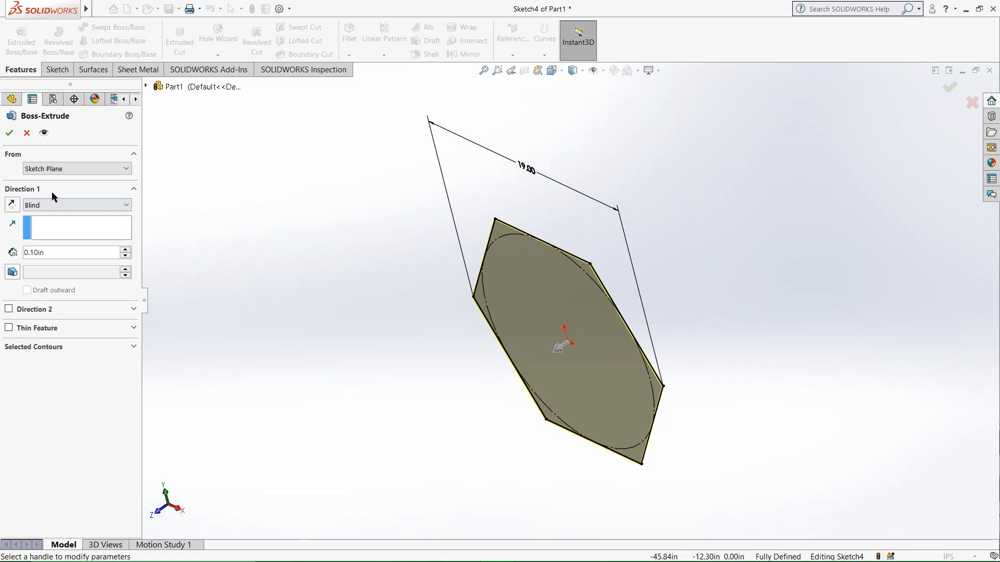
{"action": "left_click", "coordinate": [52, 206]}
{"action": "left_click", "coordinate": [50, 261]}
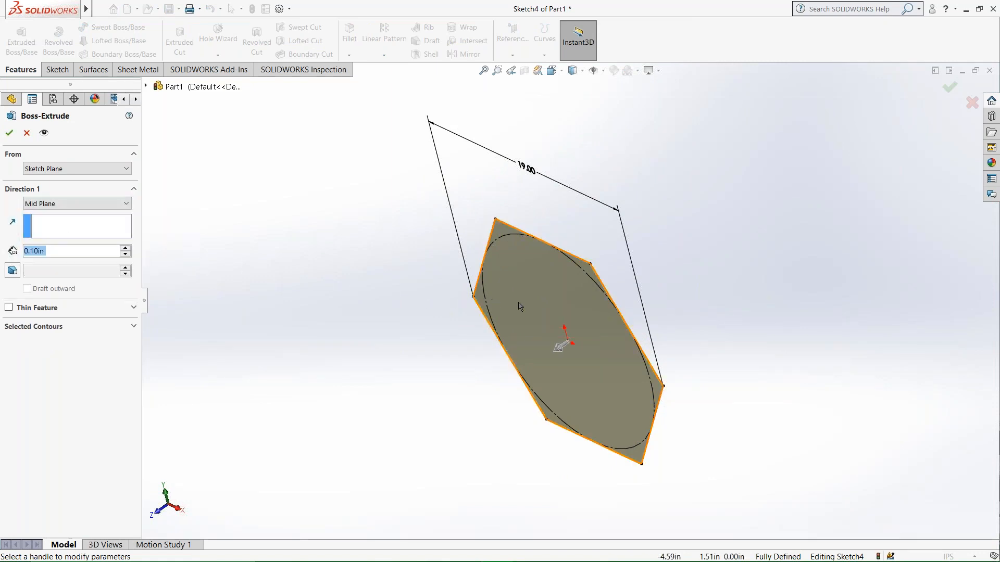
{"action": "middle_click_drag", "start_coordinate": [549, 307], "coordinate": [151, 258]}
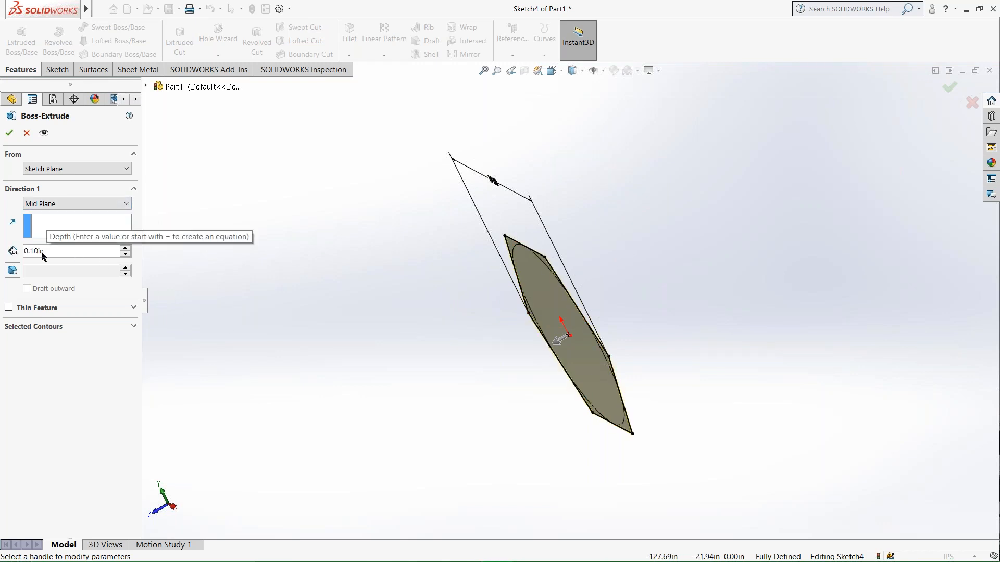
{"action": "left_click", "coordinate": [62, 250]}
{"action": "double_click", "coordinate": [63, 250]}
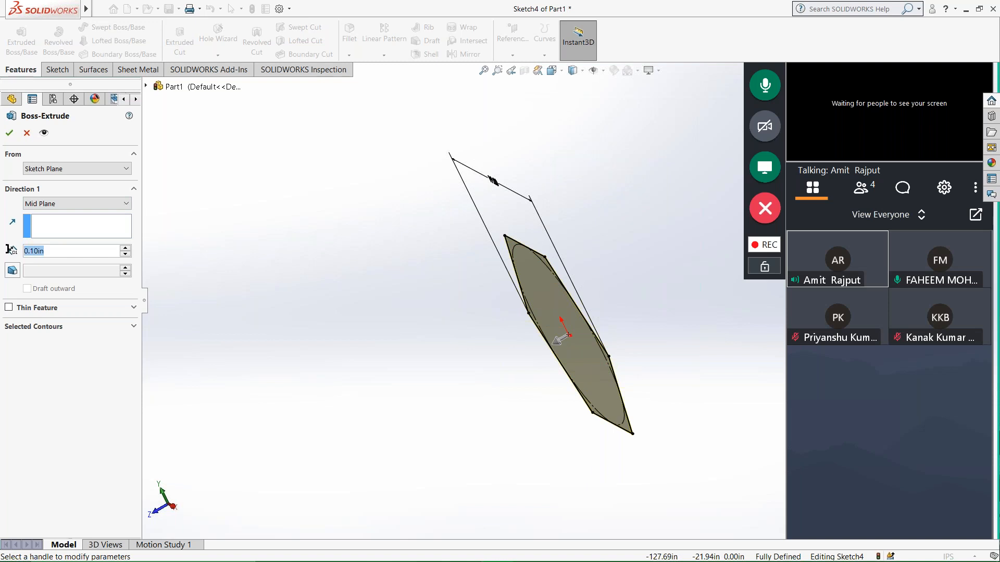
{"action": "type", "text": "7"}
{"action": "key", "text": "Return"}
{"action": "middle_click_drag", "start_coordinate": [627, 315], "coordinate": [666, 331]}
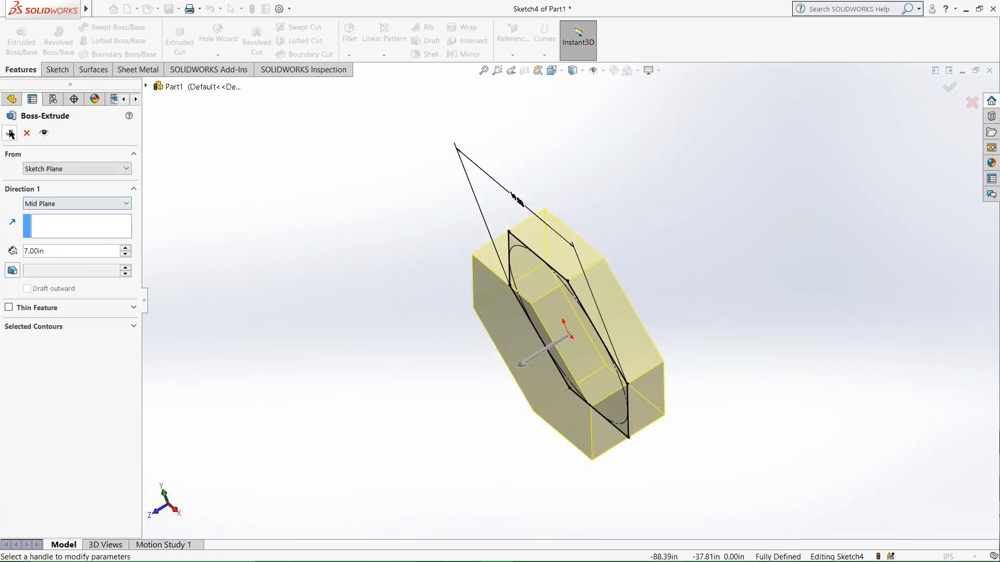
{"action": "key", "text": "Return"}
Orient the view normal to the front hexagonal face and start a new sketch on that face.
{"action": "middle_click_drag", "start_coordinate": [432, 304], "coordinate": [464, 245]}
{"action": "right_click", "coordinate": [552, 315]}
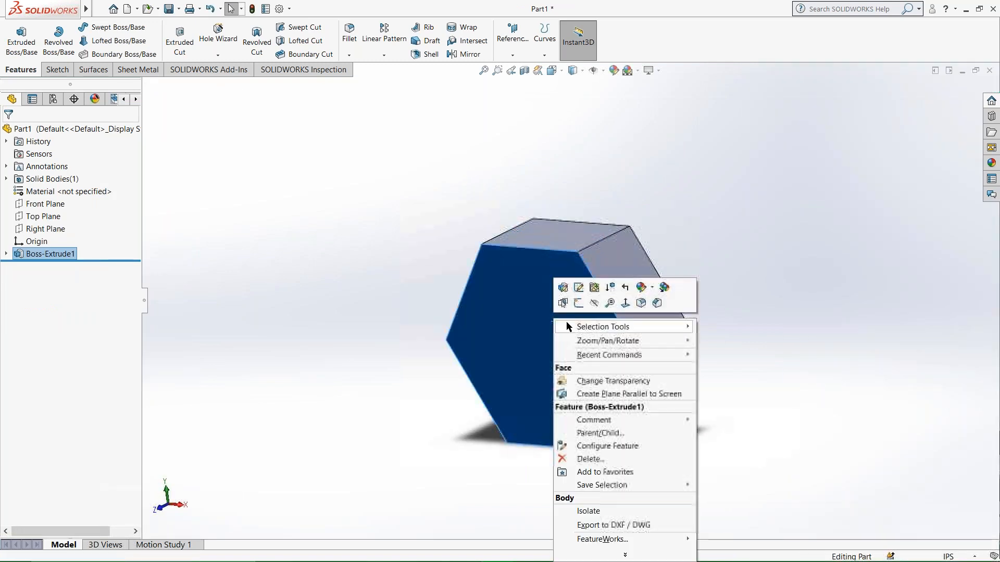
{"action": "left_click", "coordinate": [624, 300]}
{"action": "right_click", "coordinate": [502, 283]}
{"action": "left_click", "coordinate": [528, 268]}
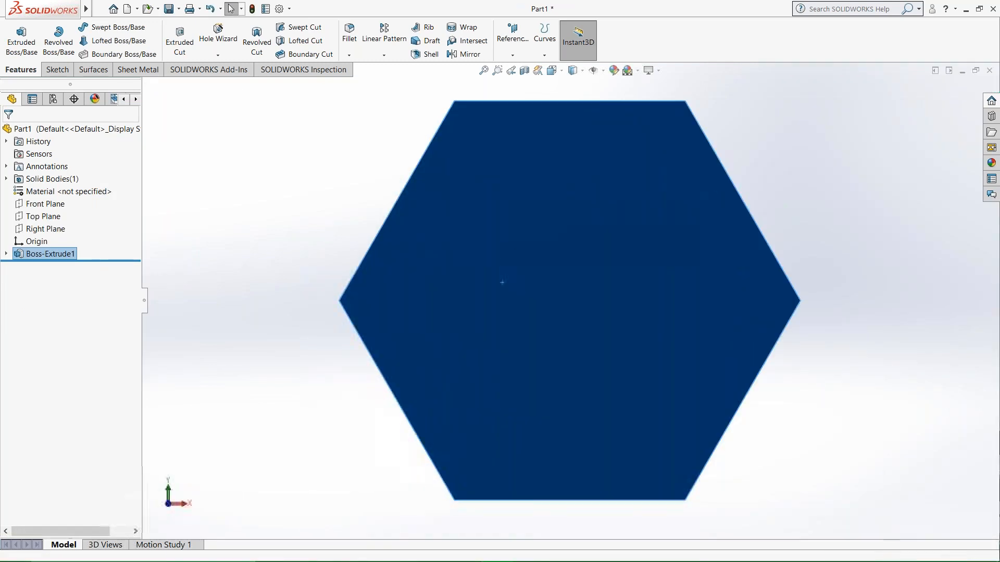
{"action": "scroll", "coordinate": [529, 294], "scroll_direction": "up", "scroll_amount": 4}
{"action": "scroll", "coordinate": [650, 302], "scroll_direction": "down", "scroll_amount": 3}
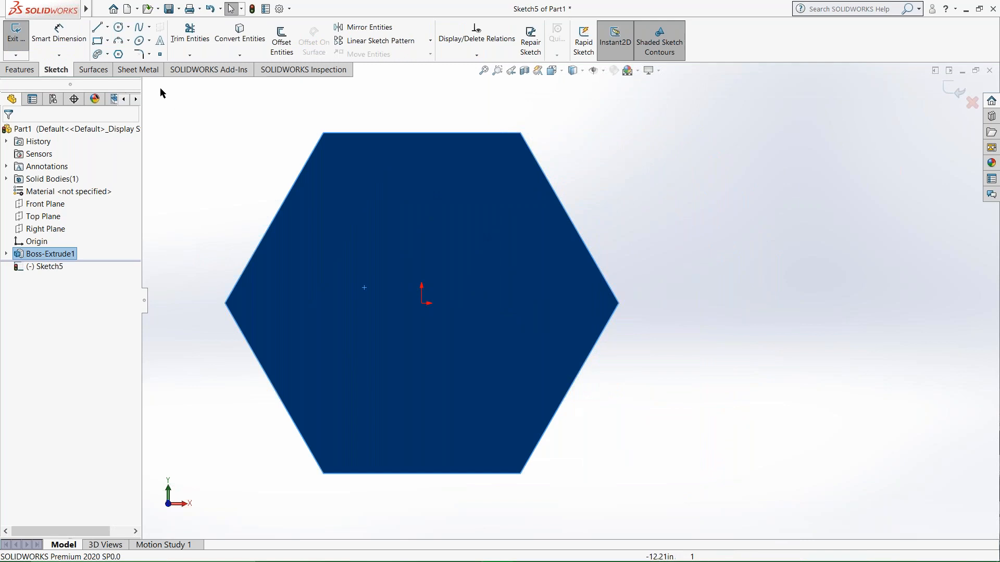
Sketch a circle about 10.47 in in diameter centred on the origin of the hexagonal face.
{"action": "left_click", "coordinate": [119, 27]}
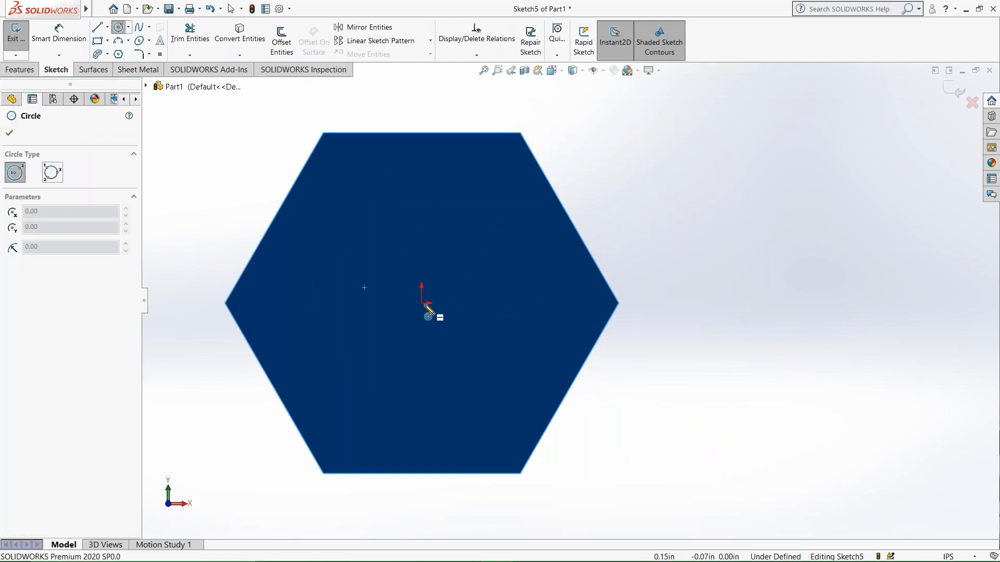
{"action": "left_click", "coordinate": [422, 303]}
{"action": "left_click", "coordinate": [517, 240]}
{"action": "key", "text": "Escape"}
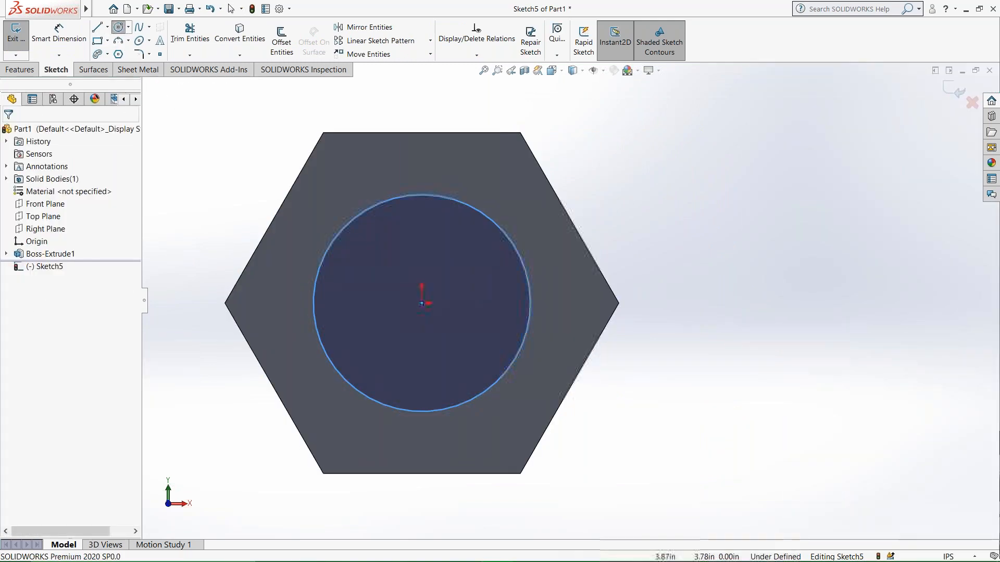
Add a Tangent relation between the circle and the hexagon's upper-right edge.
{"action": "left_click", "coordinate": [508, 239]}
{"action": "left_click", "coordinate": [571, 220], "text": "ctrl"}
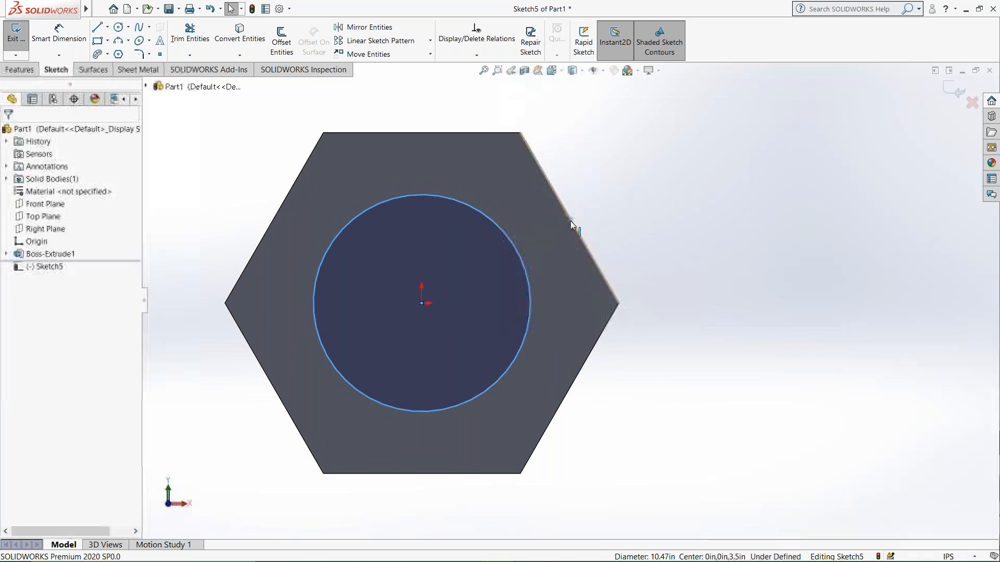
{"action": "left_click", "coordinate": [601, 175]}
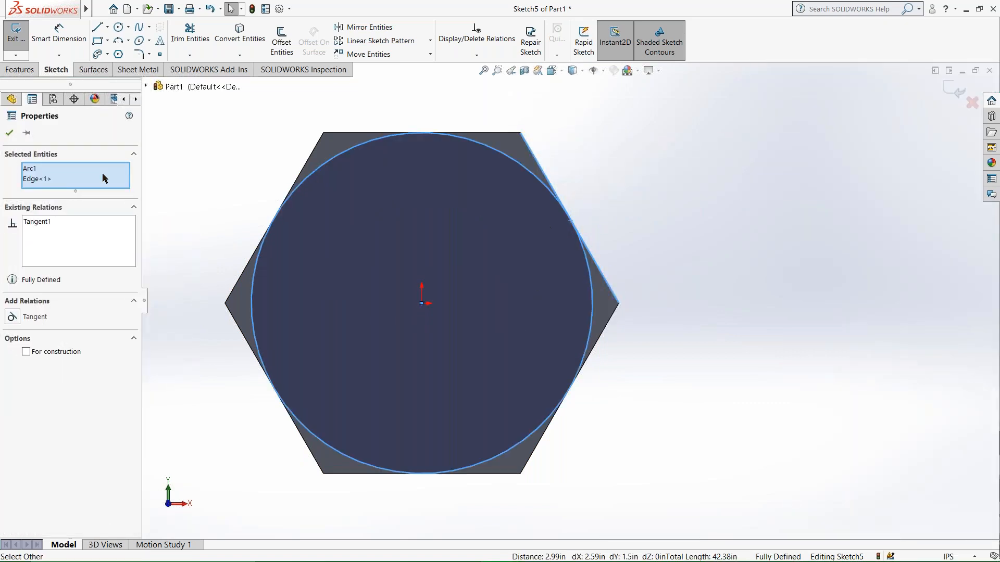
Cut-extrude the tangent circle 7 in blind with the side to cut flipped and a 45° draft, bevelling the hexagon's corners.
{"action": "left_click", "coordinate": [9, 133]}
{"action": "scroll", "coordinate": [377, 270], "scroll_direction": "up", "scroll_amount": 2}
{"action": "middle_click_drag", "start_coordinate": [376, 269], "coordinate": [327, 303]}
{"action": "left_click", "coordinate": [16, 72]}
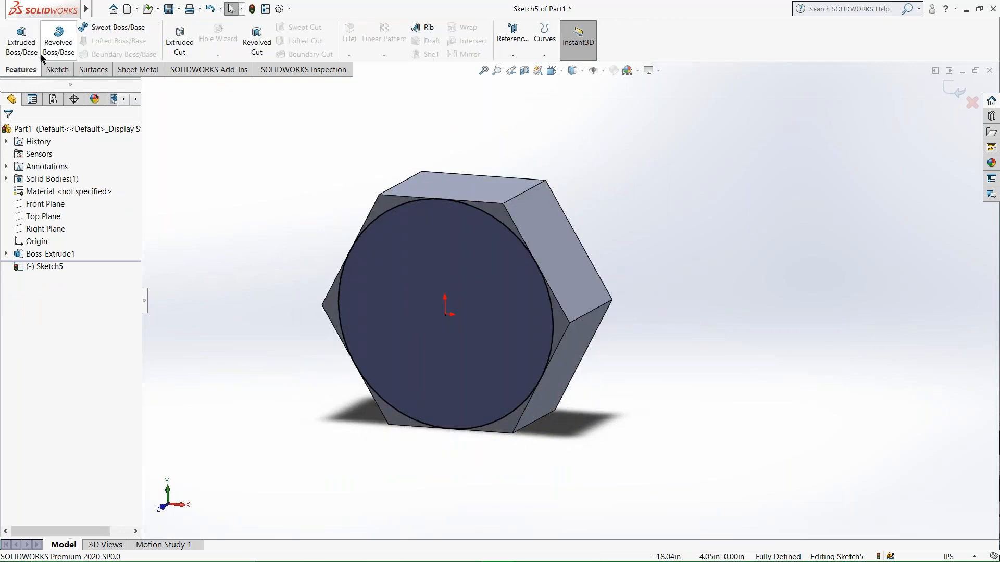
{"action": "left_click", "coordinate": [179, 47]}
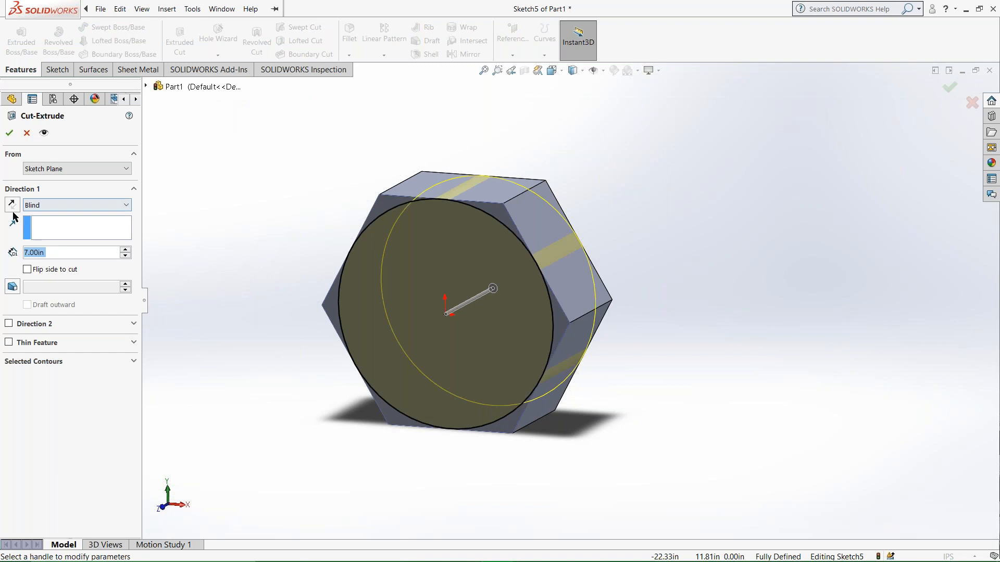
{"action": "left_click", "coordinate": [27, 270]}
{"action": "left_click", "coordinate": [12, 287]}
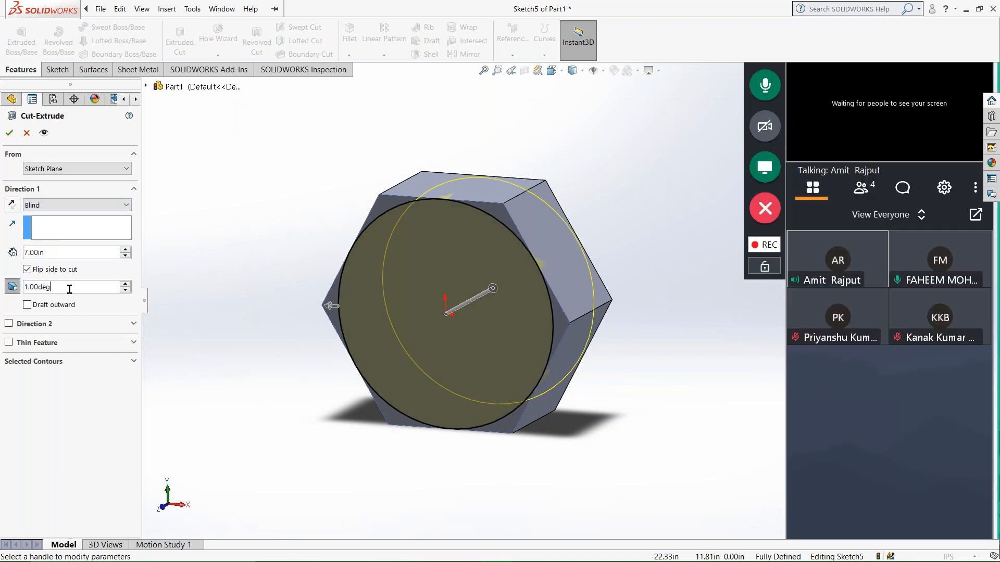
{"action": "type", "text": "45"}
{"action": "key", "text": "Return"}
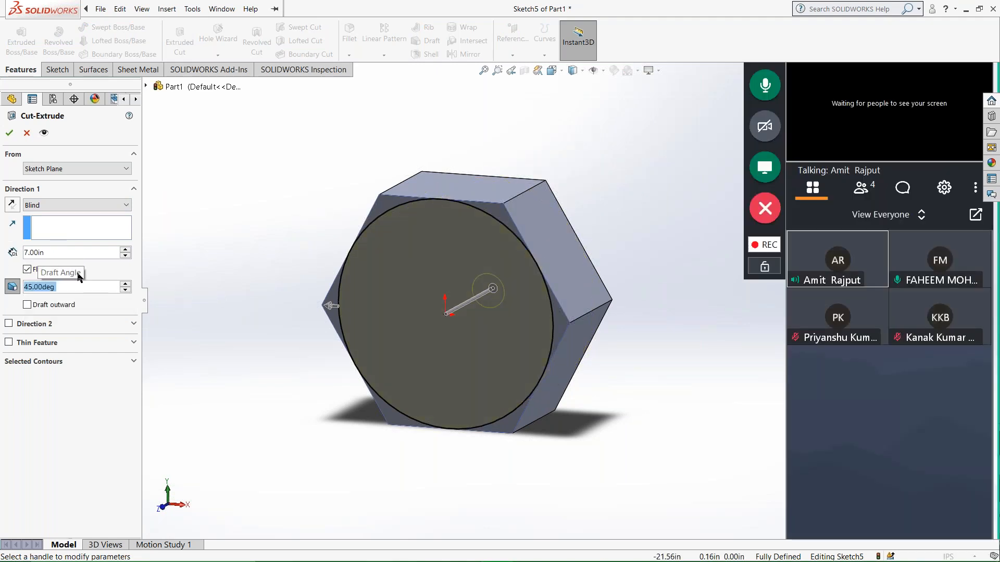
{"action": "key", "text": "Return"}
{"action": "middle_click_drag", "start_coordinate": [395, 359], "coordinate": [419, 339]}
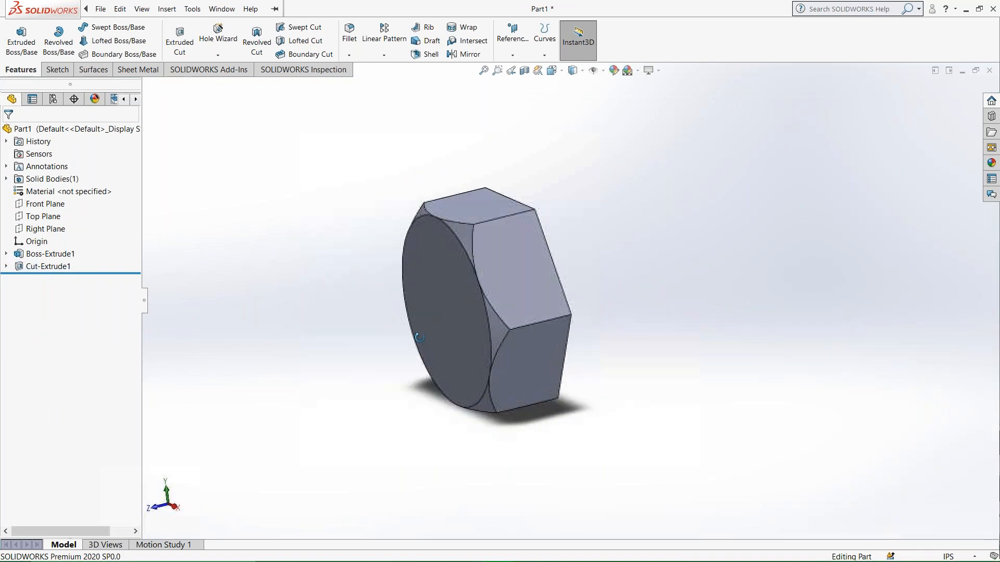
Mirror the bevel cut about the Front Plane to the opposite side of the hexagonal head.
{"action": "left_click", "coordinate": [47, 204]}
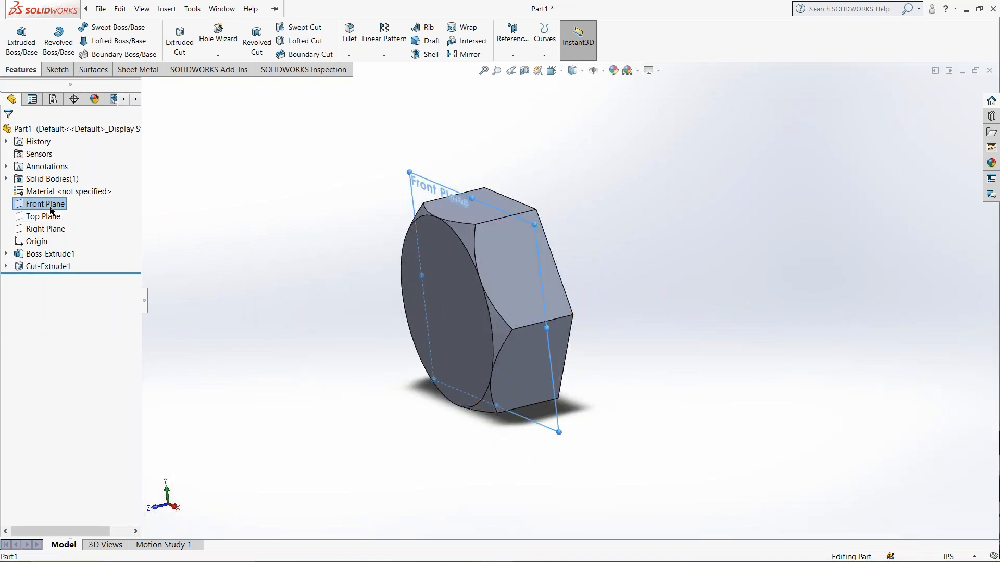
{"action": "middle_click_drag", "start_coordinate": [257, 255], "coordinate": [377, 315]}
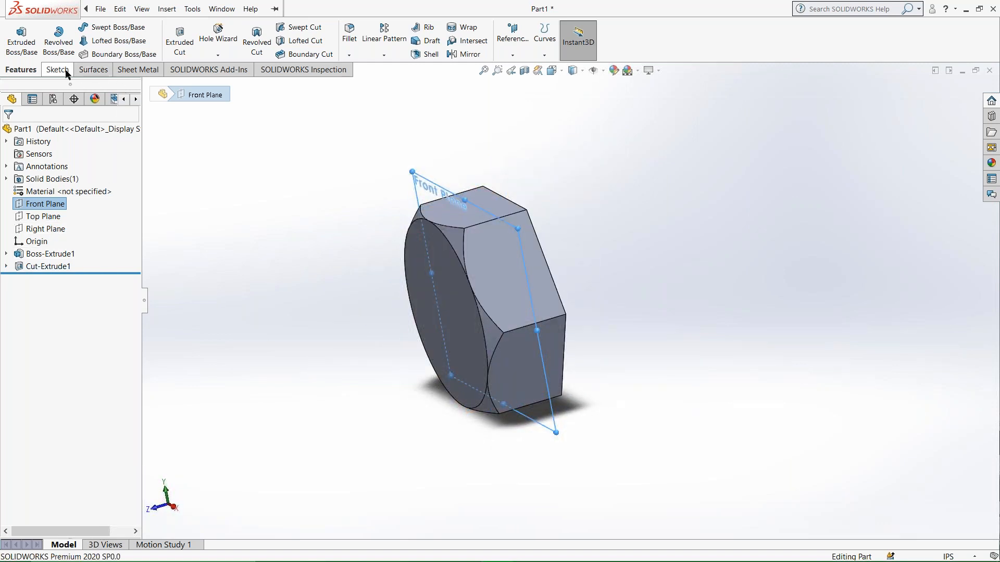
{"action": "left_click", "coordinate": [469, 54]}
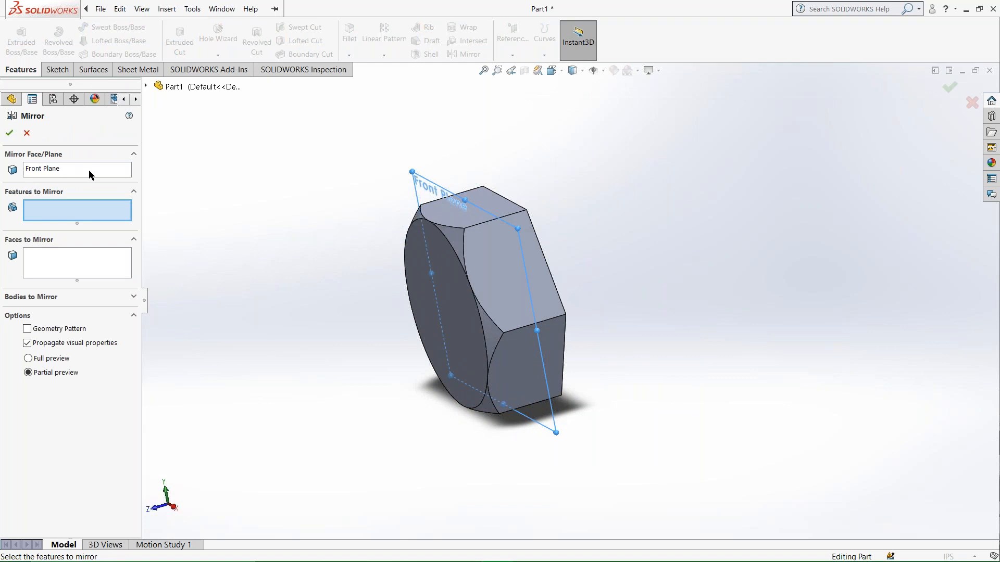
{"action": "left_click", "coordinate": [453, 241]}
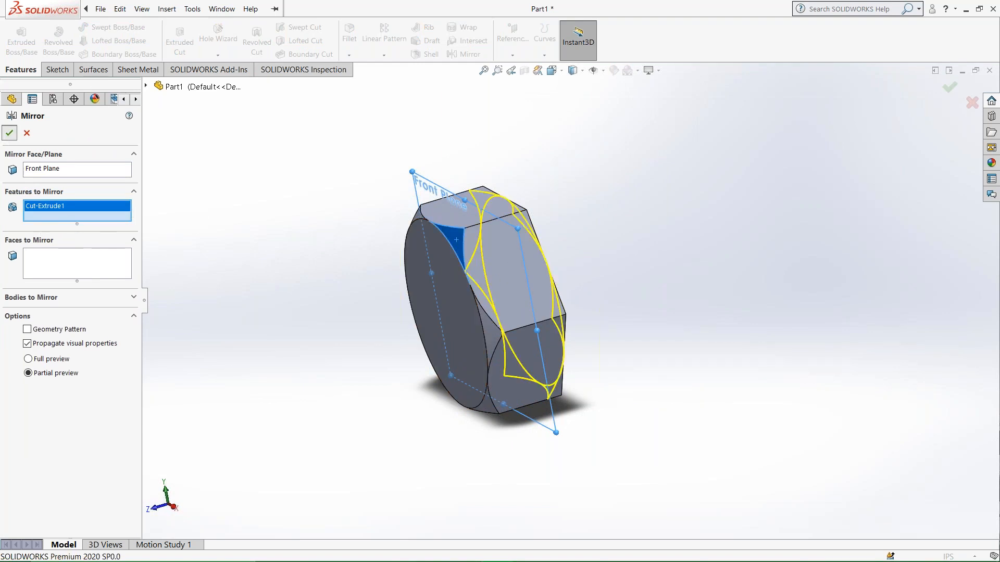
{"action": "left_click", "coordinate": [9, 134]}
Orient the view normal to the circular face of the hexagonal head and start a new sketch on it.
{"action": "middle_click_drag", "start_coordinate": [343, 250], "coordinate": [473, 250]}
{"action": "right_click", "coordinate": [466, 295]}
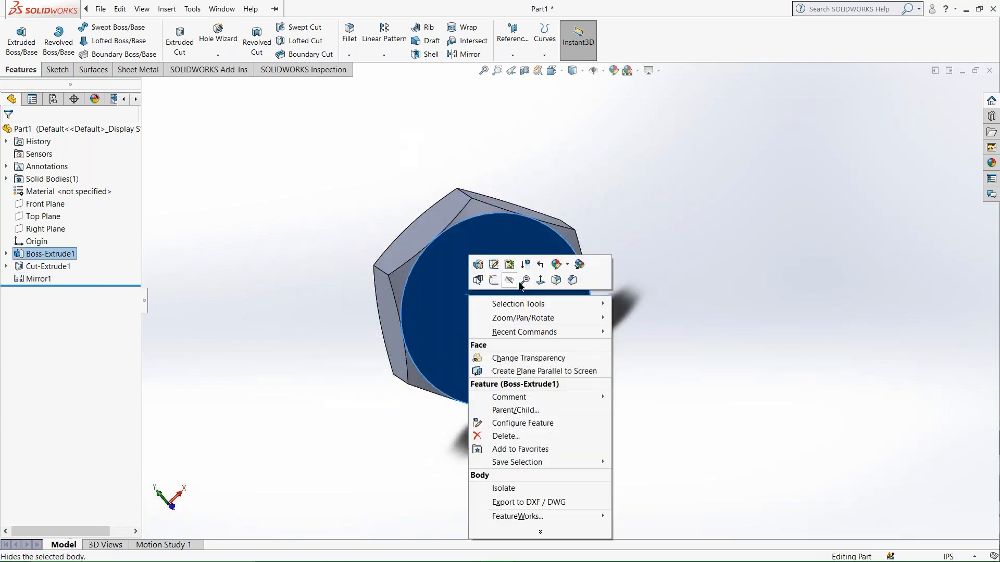
{"action": "left_click", "coordinate": [543, 277]}
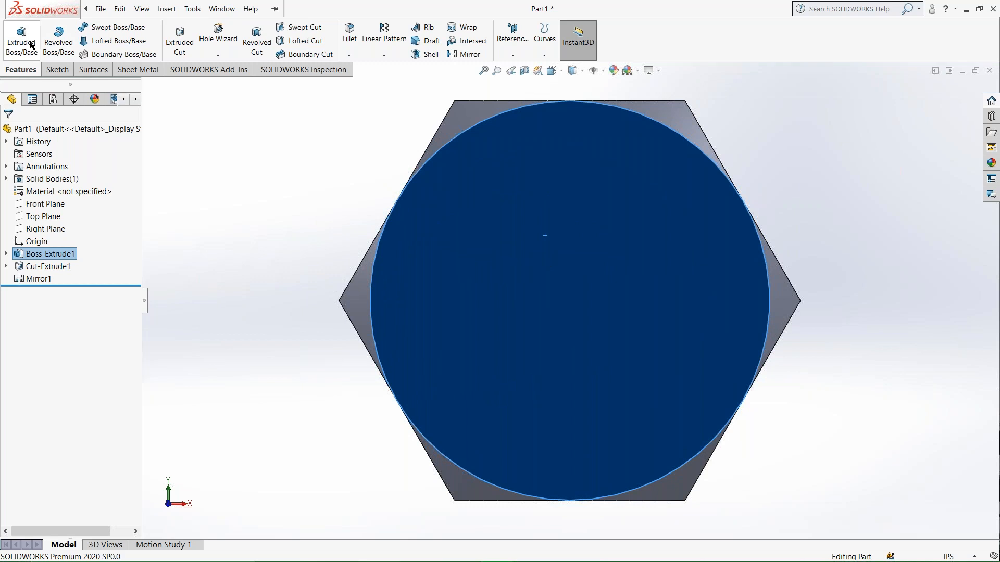
{"action": "left_click", "coordinate": [57, 70]}
{"action": "left_click", "coordinate": [16, 35]}
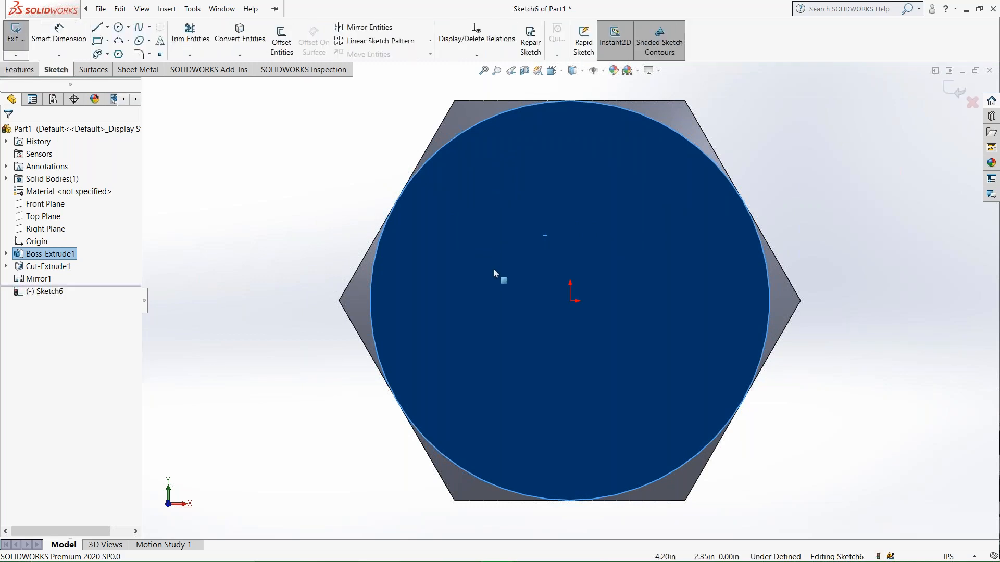
Sketch a circle about 11.2 in in diameter centred on the origin of the head's face.
{"action": "left_click", "coordinate": [571, 302]}
{"action": "left_click", "coordinate": [118, 27]}
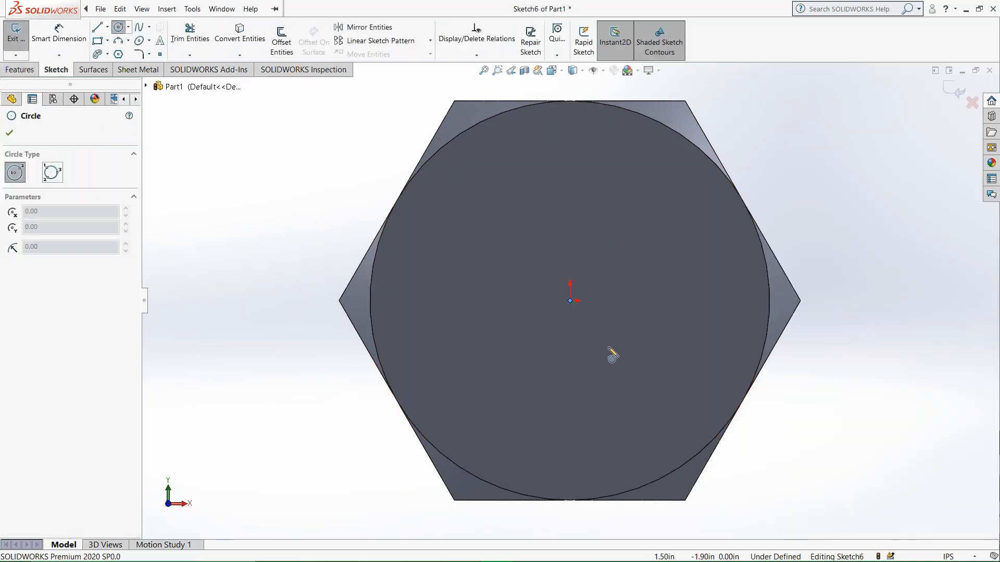
{"action": "left_click", "coordinate": [570, 301]}
{"action": "left_click", "coordinate": [594, 435]}
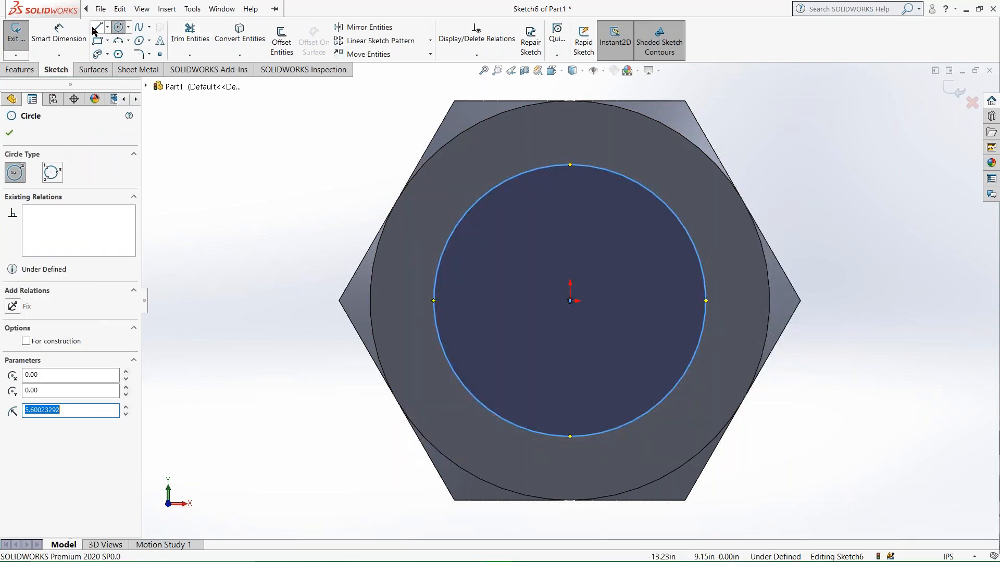
Dimension the circle's diameter to 10 in.
{"action": "left_click", "coordinate": [59, 35]}
{"action": "left_click", "coordinate": [437, 281]}
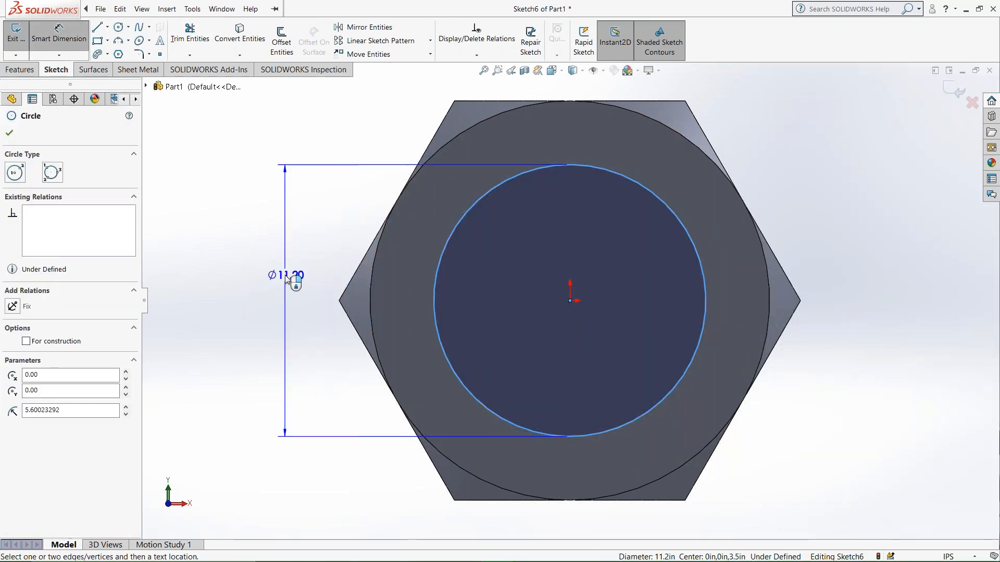
{"action": "left_click", "coordinate": [285, 275]}
{"action": "type", "text": "10"}
{"action": "key", "text": "Return"}
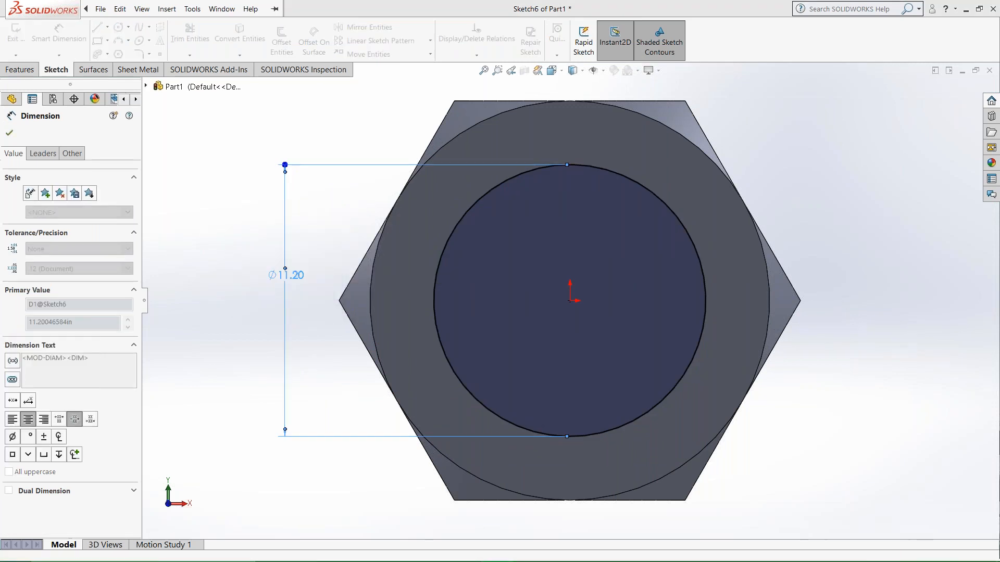
{"action": "left_click", "coordinate": [248, 290]}
Start a blind boss extrusion of the circle outward from the head with a depth of 40 in.
{"action": "scroll", "coordinate": [578, 364], "scroll_direction": "up", "scroll_amount": 4}
{"action": "scroll", "coordinate": [688, 329], "scroll_direction": "down", "scroll_amount": 4}
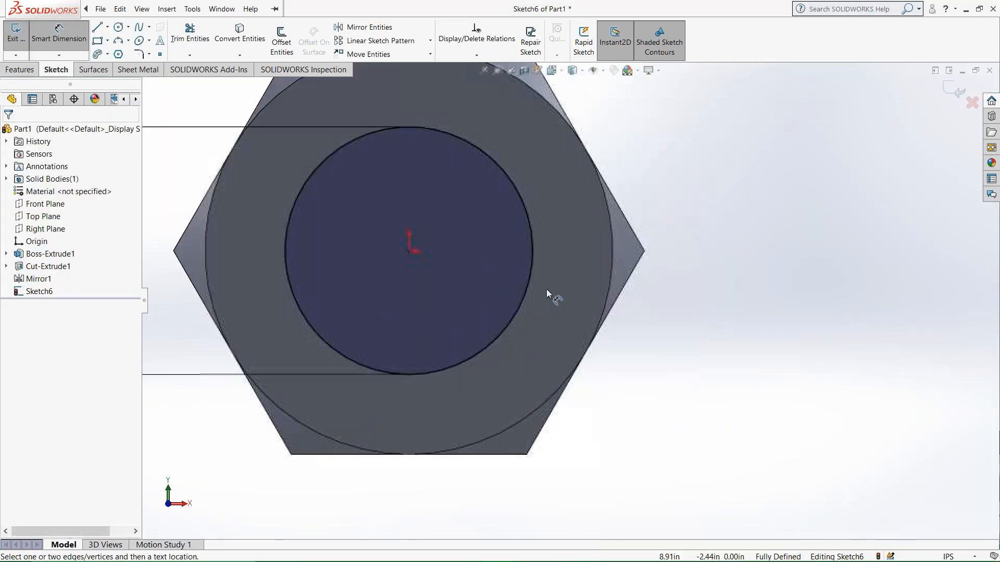
{"action": "scroll", "coordinate": [546, 289], "scroll_direction": "up", "scroll_amount": 3}
{"action": "left_click", "coordinate": [19, 69]}
{"action": "left_click", "coordinate": [20, 39]}
{"action": "scroll", "coordinate": [557, 353], "scroll_direction": "up", "scroll_amount": 2}
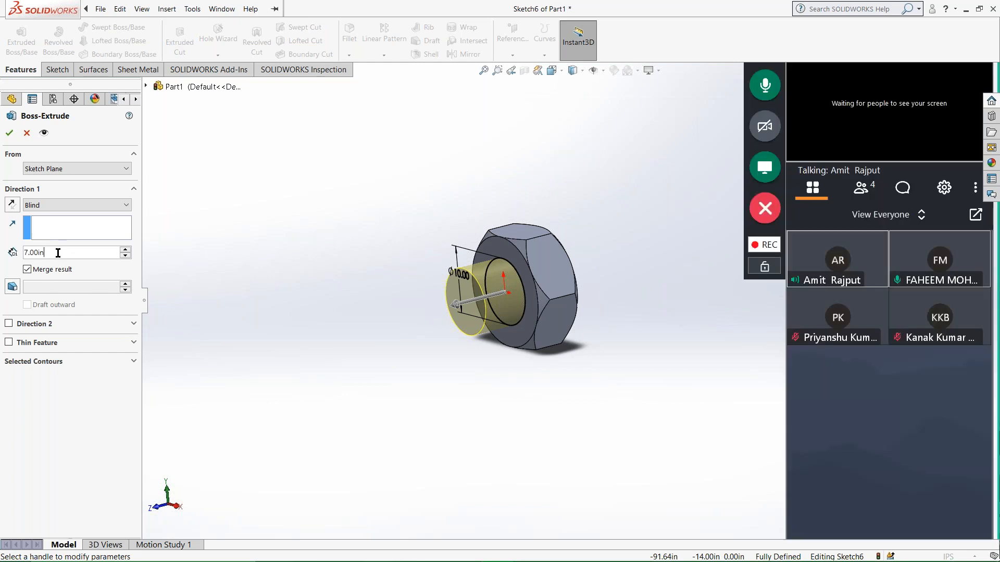
{"action": "type", "text": "40"}
{"action": "key", "text": "Return"}
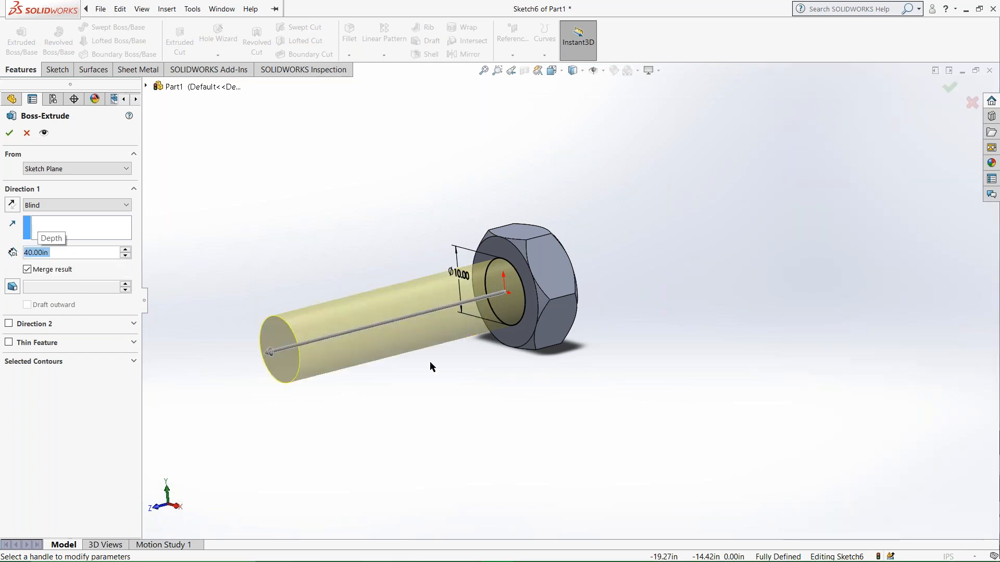
{"action": "middle_click_drag", "start_coordinate": [430, 363], "coordinate": [401, 396]}
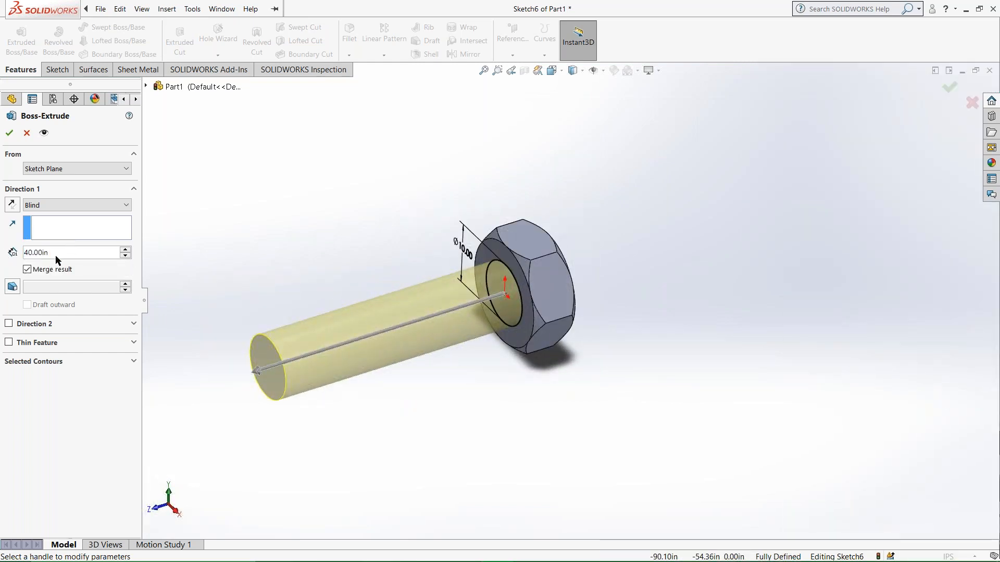
Set the shank's extrusion depth to 45 in and create the boss.
{"action": "left_click", "coordinate": [56, 257]}
{"action": "type", "text": "45"}
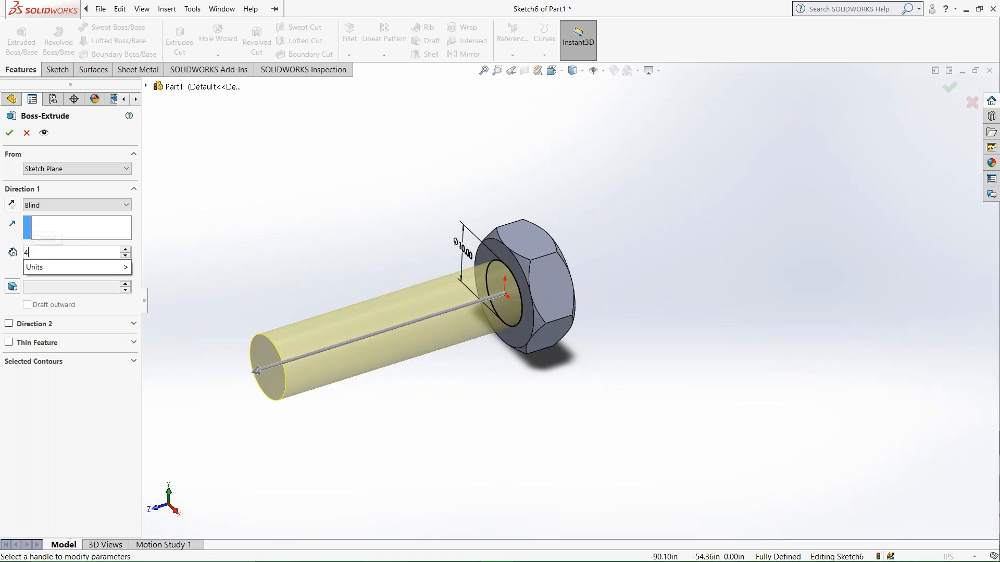
{"action": "key", "text": "Return"}
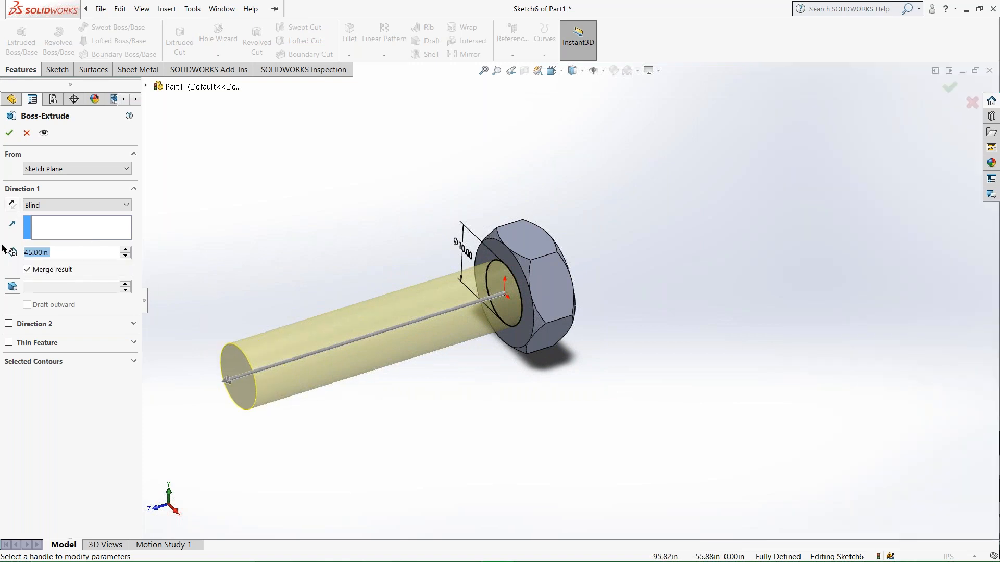
{"action": "middle_click_drag", "start_coordinate": [440, 352], "coordinate": [467, 354]}
{"action": "left_click", "coordinate": [9, 134]}
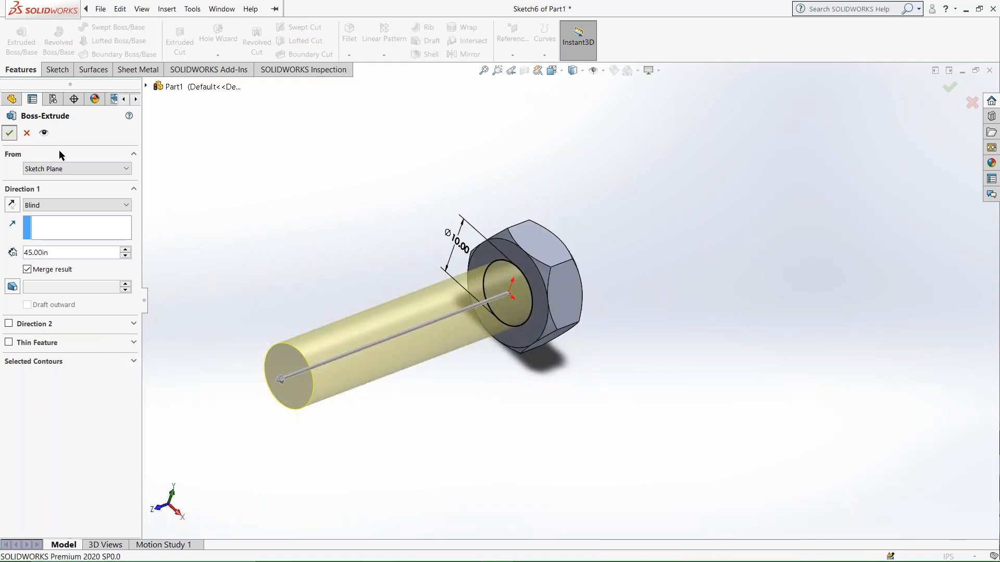
Try to chamfer the circular edge at the shank's free end by 0.5 in at 45°.
{"action": "middle_click_drag", "start_coordinate": [315, 254], "coordinate": [508, 327]}
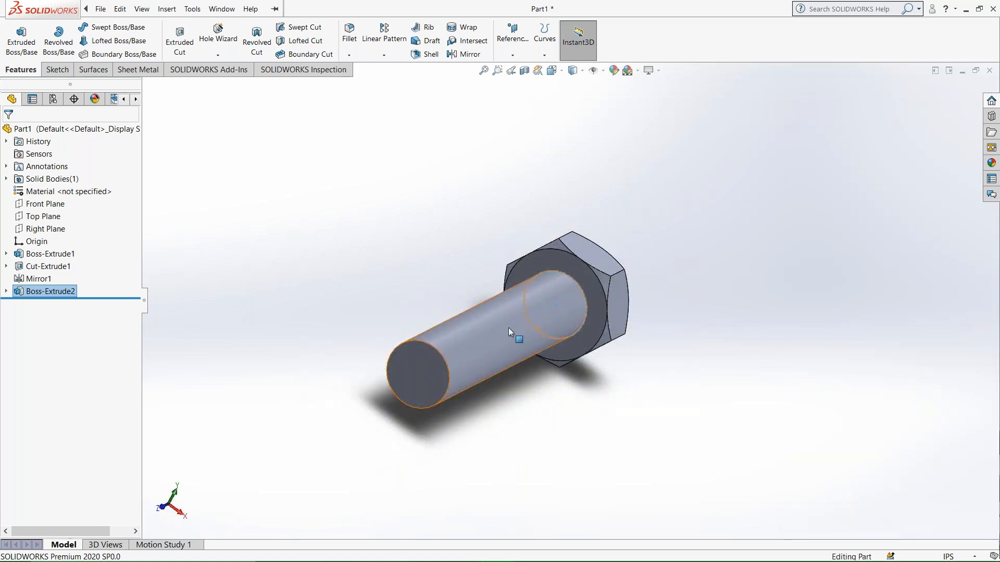
{"action": "middle_click_drag", "start_coordinate": [507, 327], "coordinate": [490, 389]}
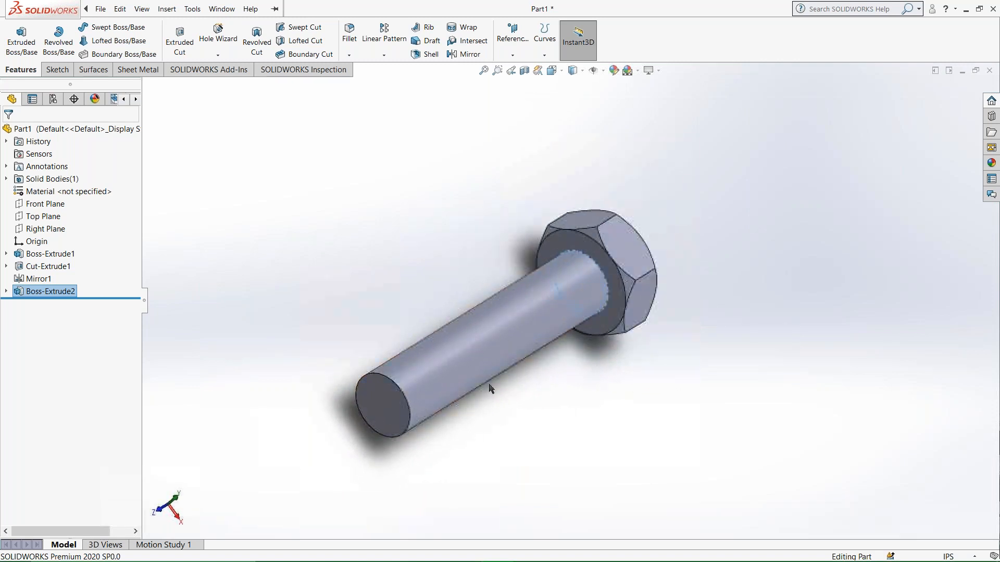
{"action": "left_click", "coordinate": [349, 55]}
{"action": "left_click", "coordinate": [364, 81]}
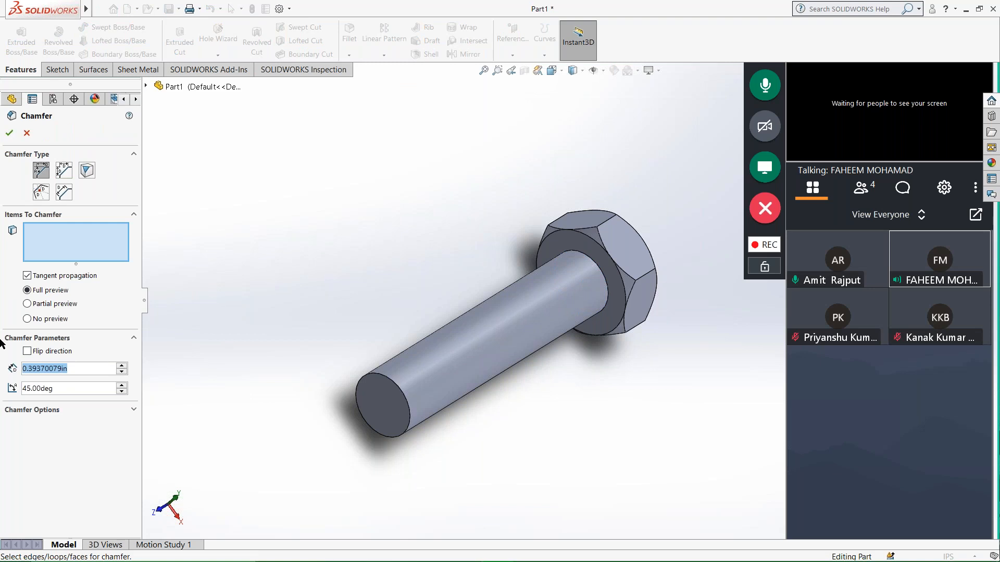
{"action": "type", "text": "0.5"}
{"action": "key", "text": "Return"}
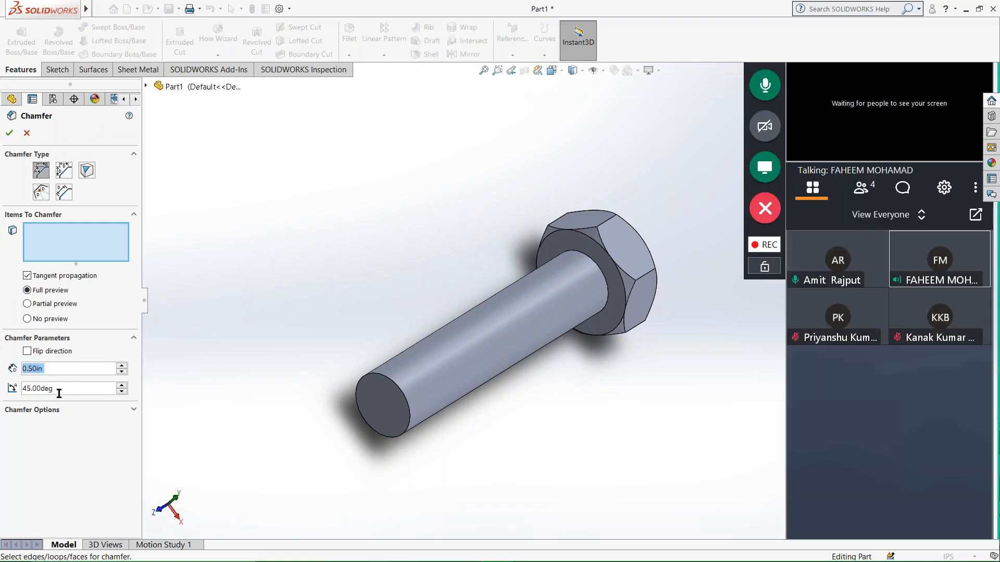
{"action": "left_click", "coordinate": [400, 389]}
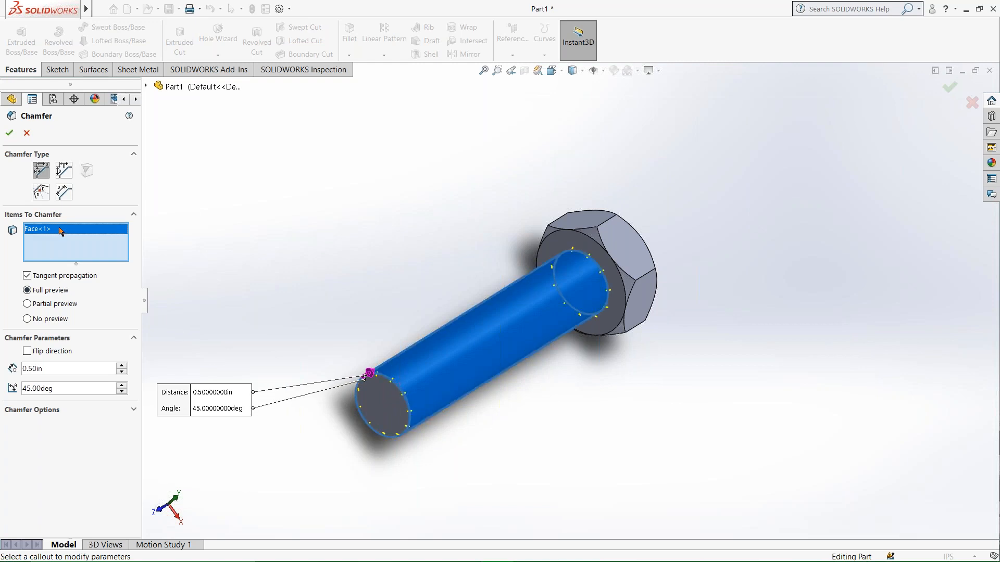
{"action": "key", "text": "Delete"}
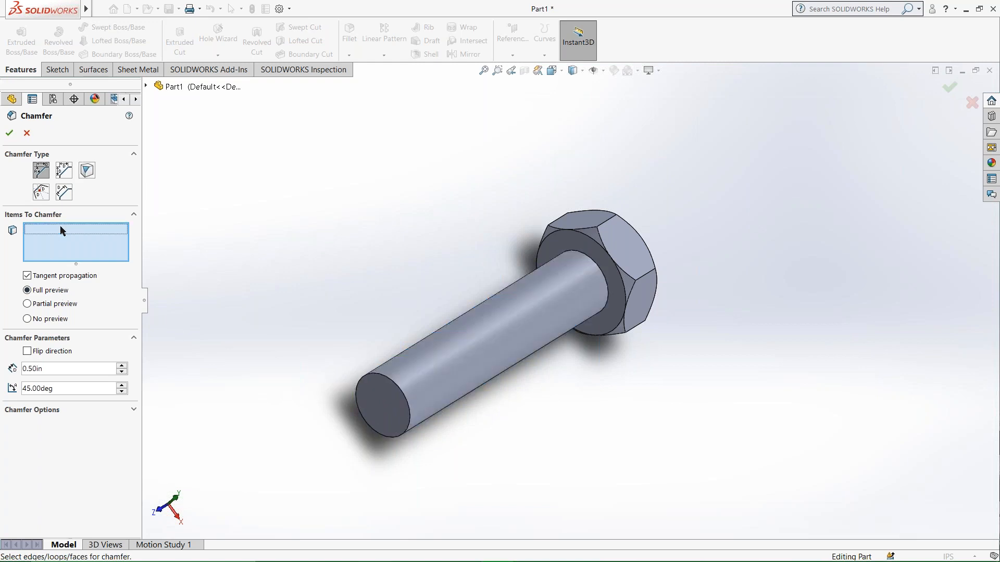
{"action": "left_click", "coordinate": [394, 386]}
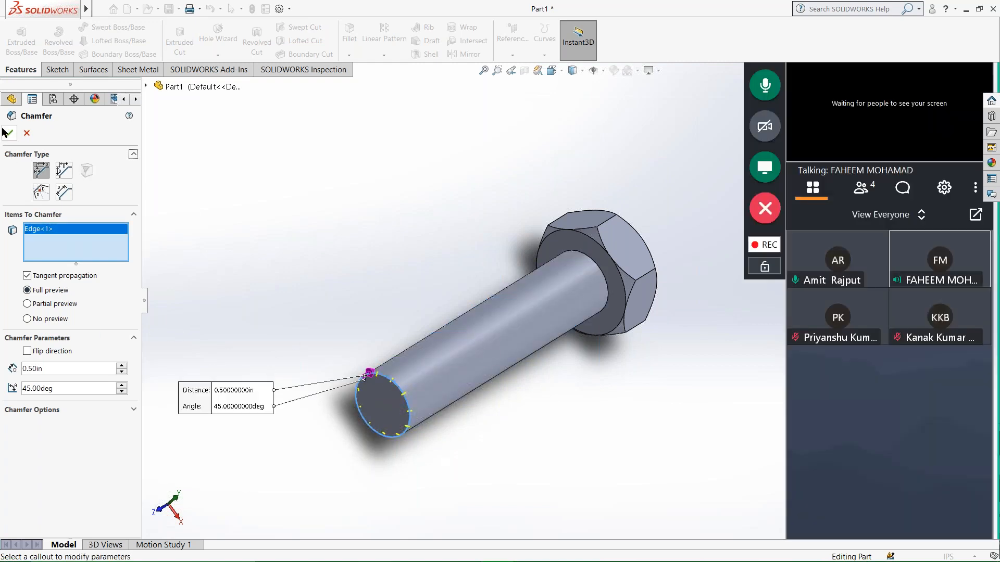
{"action": "left_click", "coordinate": [7, 134]}
{"action": "middle_click_drag", "start_coordinate": [374, 415], "coordinate": [395, 392]}
{"action": "left_click_drag", "start_coordinate": [117, 311], "coordinate": [102, 299]}
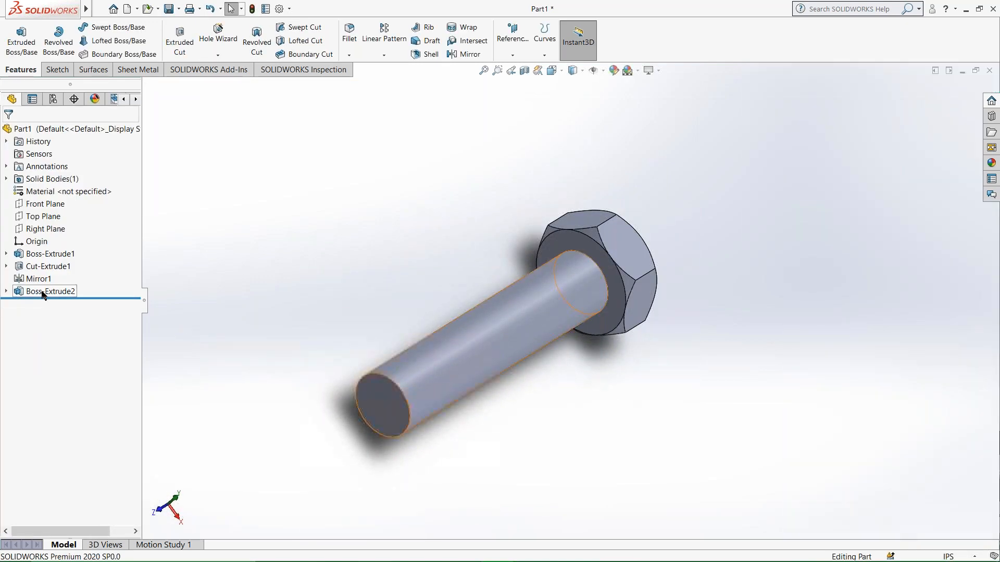
Chamfer the circular edge where the shank meets the head by 1 in at 45°.
{"action": "left_click", "coordinate": [349, 55]}
{"action": "left_click", "coordinate": [372, 80]}
{"action": "left_click", "coordinate": [42, 246]}
{"action": "left_click", "coordinate": [56, 369]}
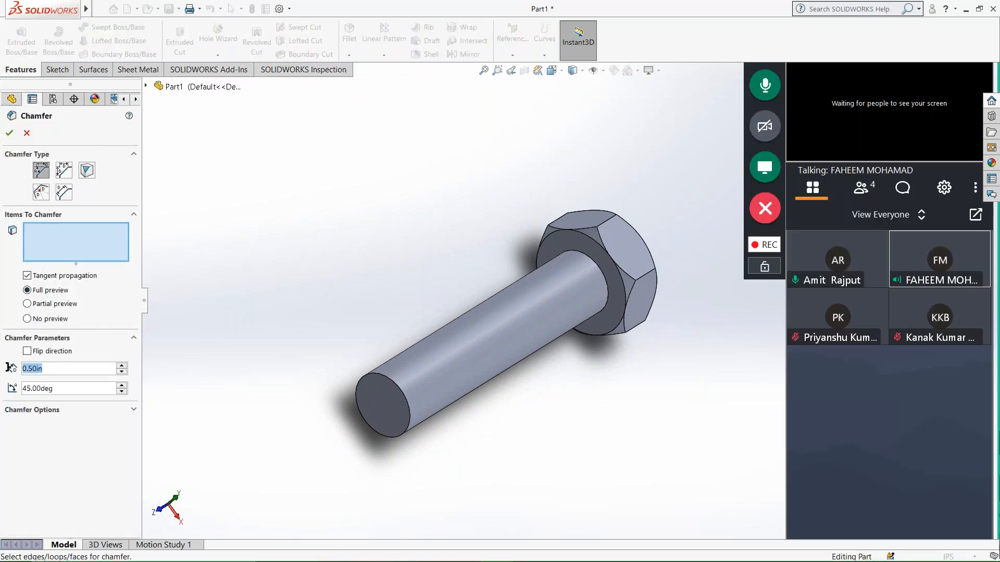
{"action": "type", "text": "1"}
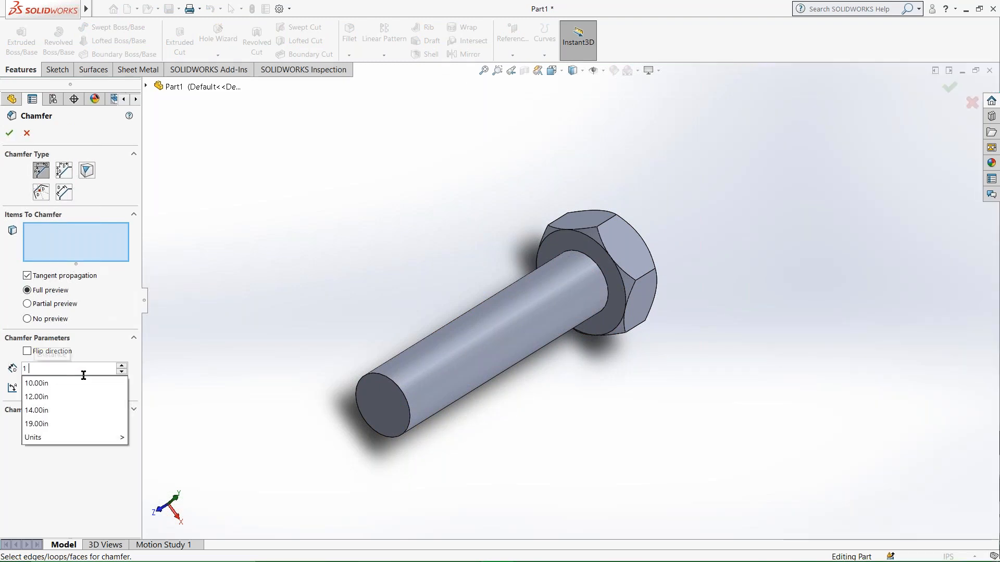
{"action": "key", "text": "Return"}
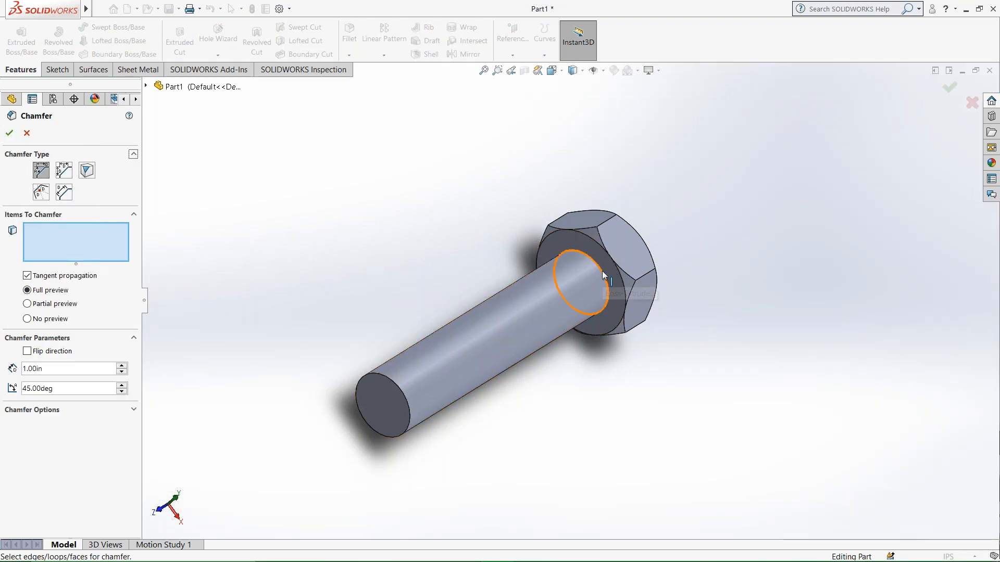
{"action": "left_click", "coordinate": [603, 276]}
{"action": "middle_click_drag", "start_coordinate": [626, 367], "coordinate": [608, 292]}
{"action": "scroll", "coordinate": [607, 292], "scroll_direction": "down", "scroll_amount": 8}
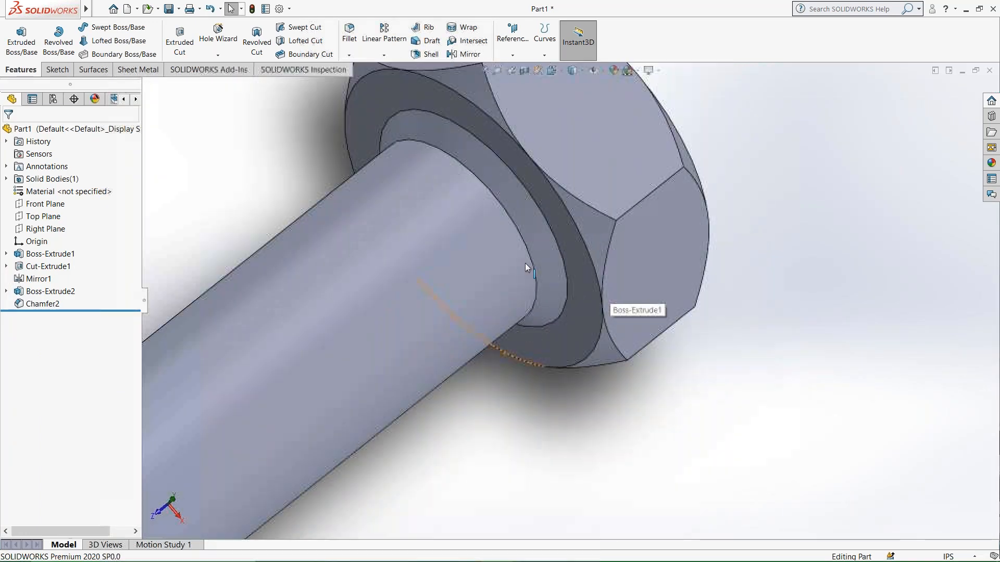
Chamfer the circular edge at the shank's free end by 1 in at 45°.
{"action": "scroll", "coordinate": [525, 263], "scroll_direction": "up", "scroll_amount": 3}
{"action": "middle_click_drag", "start_coordinate": [525, 264], "coordinate": [491, 243]}
{"action": "scroll", "coordinate": [360, 372], "scroll_direction": "up", "scroll_amount": 1}
{"action": "middle_click_drag", "start_coordinate": [360, 373], "coordinate": [397, 334]}
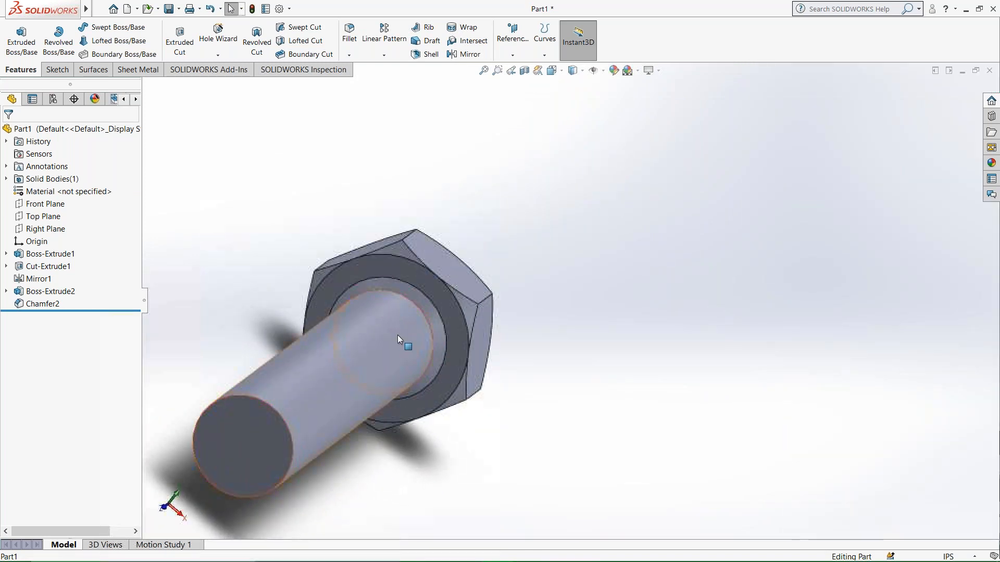
{"action": "scroll", "coordinate": [348, 356], "scroll_direction": "up", "scroll_amount": 1}
{"action": "middle_click", "coordinate": [333, 367]}
{"action": "scroll", "coordinate": [321, 388], "scroll_direction": "up", "scroll_amount": 2}
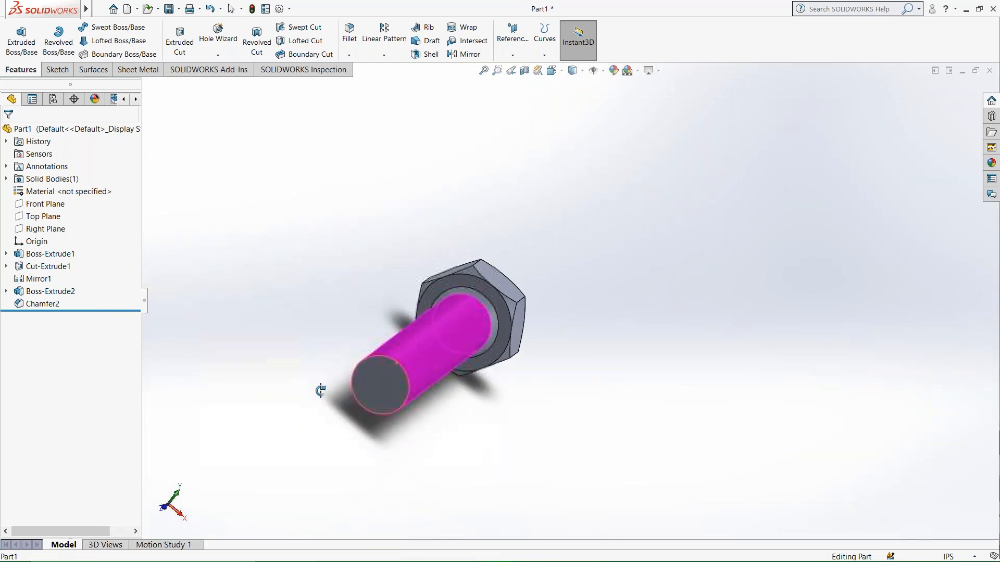
{"action": "scroll", "coordinate": [420, 382], "scroll_direction": "down", "scroll_amount": 6}
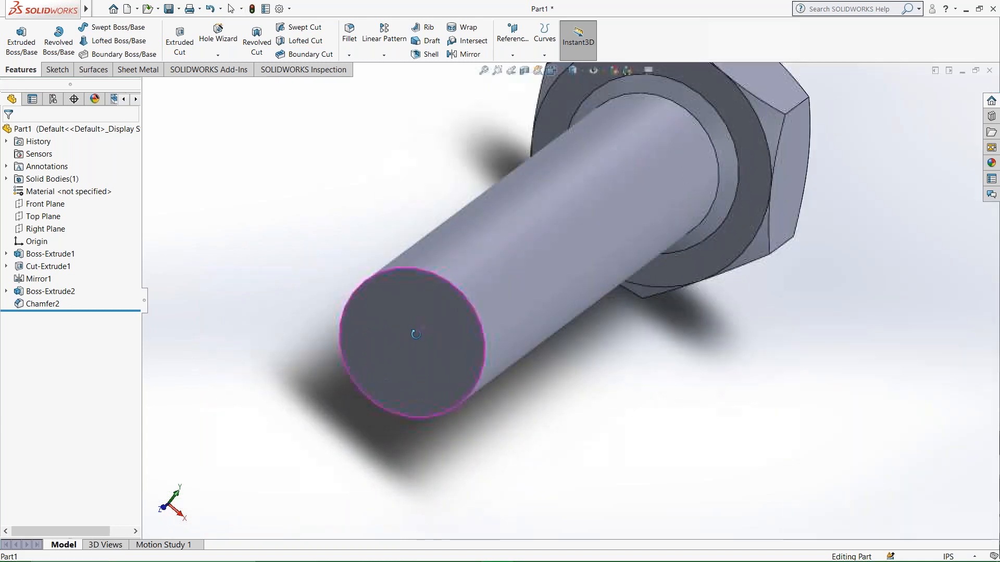
{"action": "left_click", "coordinate": [350, 55]}
{"action": "left_click", "coordinate": [365, 81]}
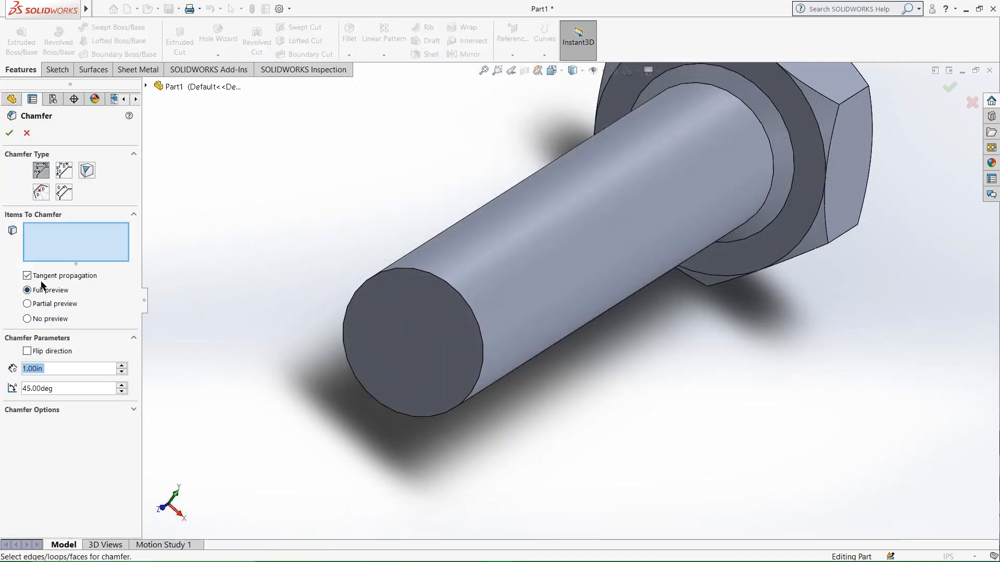
{"action": "left_click", "coordinate": [478, 312]}
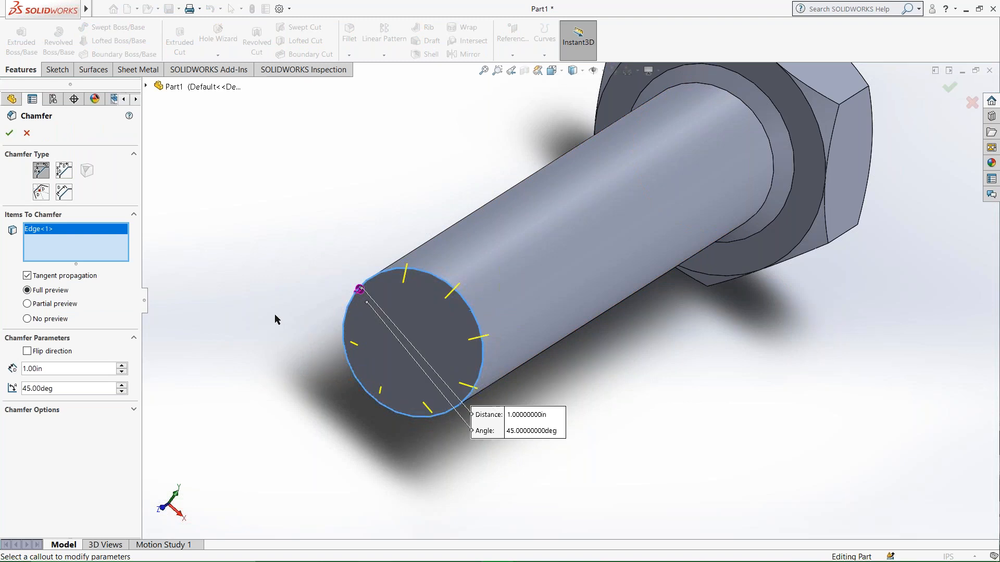
{"action": "left_click", "coordinate": [10, 134]}
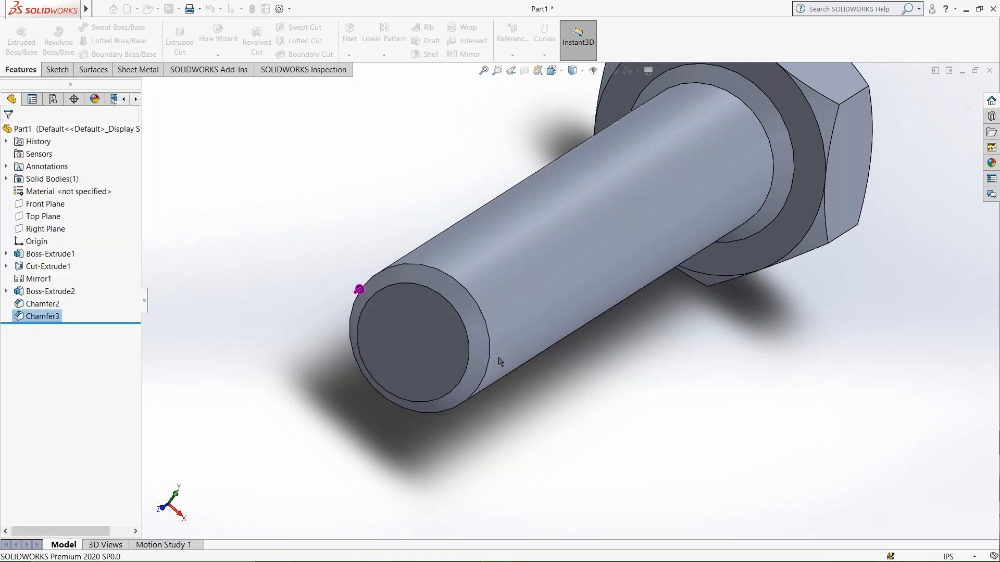
{"action": "left_click", "coordinate": [460, 320]}
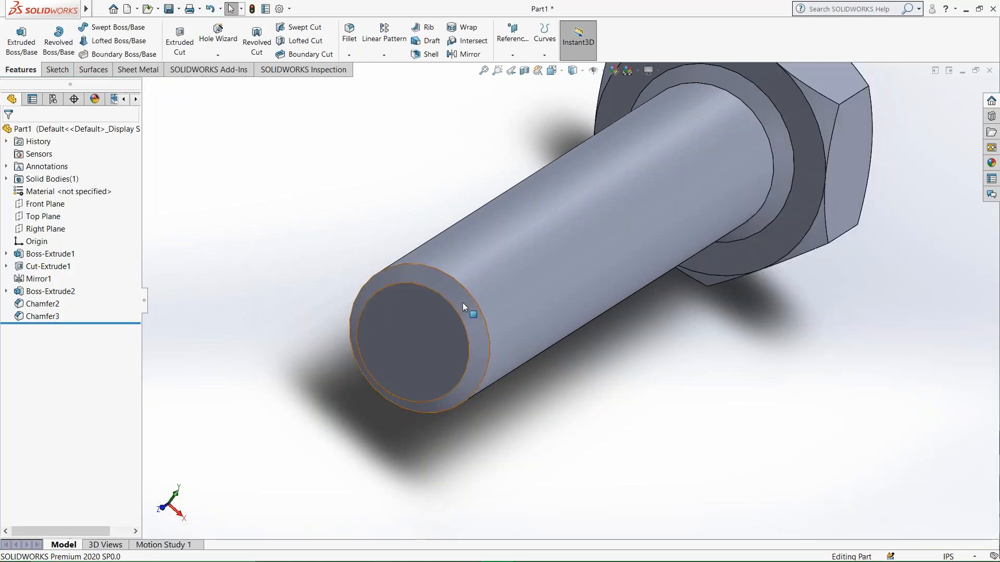
Start a sketch on the flat face at the shank's free end and view it face-on.
{"action": "middle_click_drag", "start_coordinate": [462, 333], "coordinate": [458, 307]}
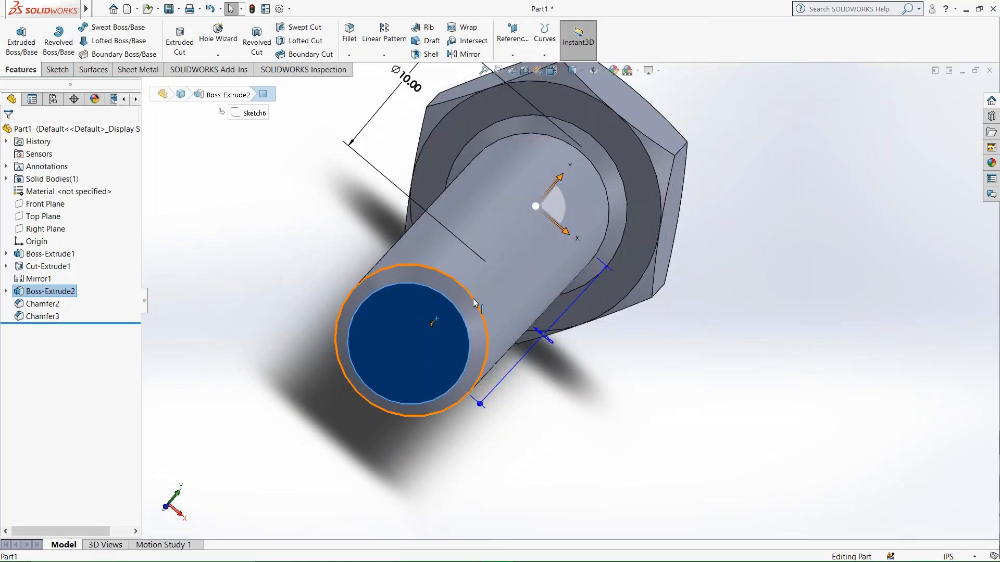
{"action": "left_click", "coordinate": [244, 220]}
{"action": "left_click", "coordinate": [409, 342]}
{"action": "right_click", "coordinate": [410, 342]}
{"action": "left_click", "coordinate": [458, 286]}
{"action": "right_click", "coordinate": [592, 287]}
{"action": "left_click", "coordinate": [612, 272]}
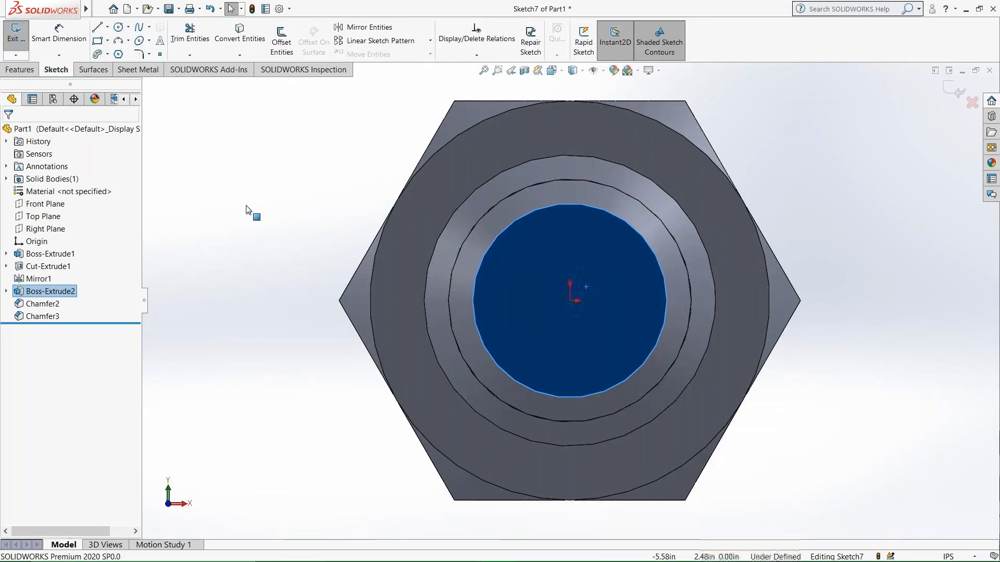
Sketch a circle of about 4.4 in radius centred on the origin, slightly larger than the shank's flat end face.
{"action": "left_click", "coordinate": [119, 27]}
{"action": "left_click", "coordinate": [573, 301]}
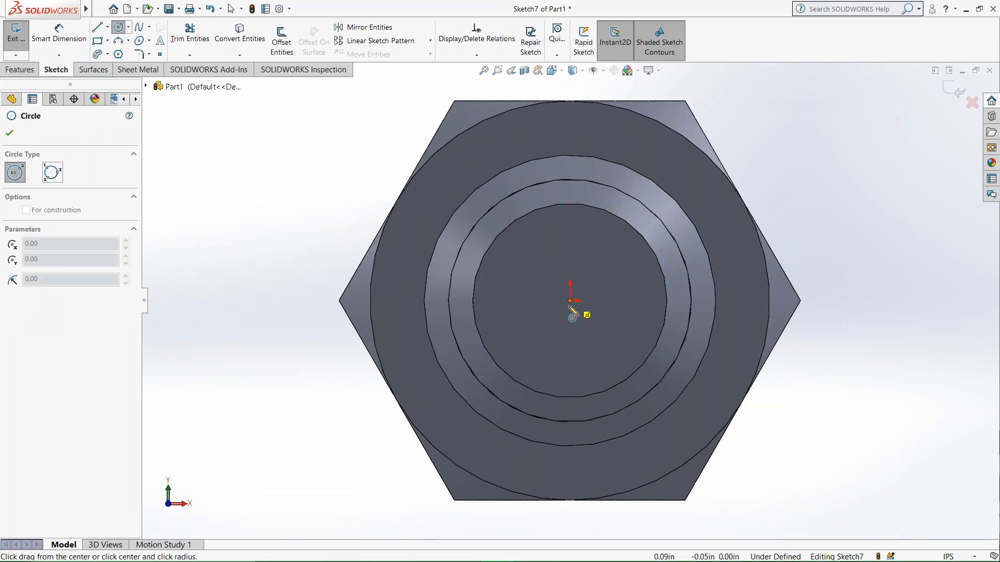
{"action": "left_click", "coordinate": [499, 379]}
{"action": "key", "text": "Escape"}
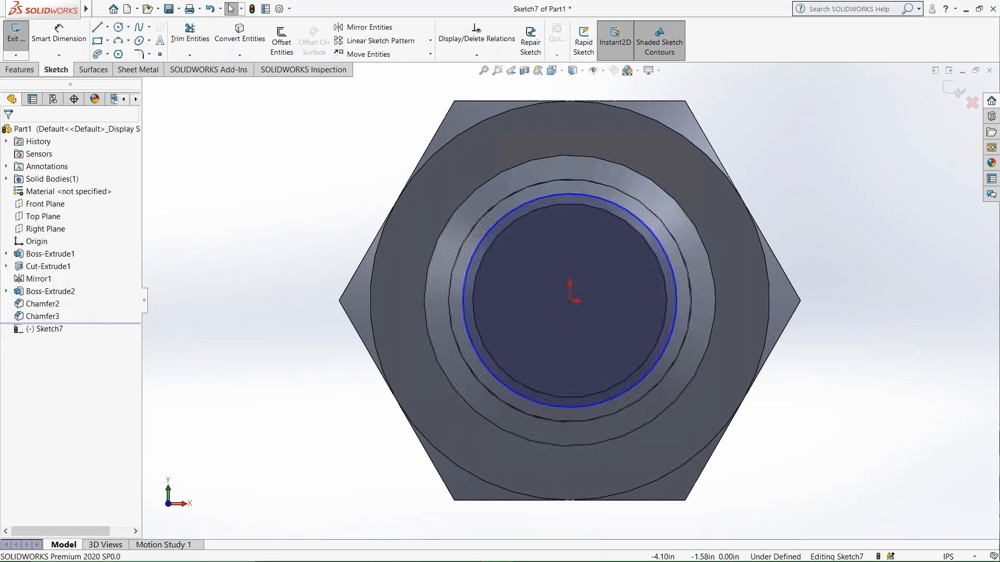
Make the sketched circle tangent to the outer edge of the shank's end chamfer.
{"action": "middle_click_drag", "start_coordinate": [499, 379], "coordinate": [446, 402]}
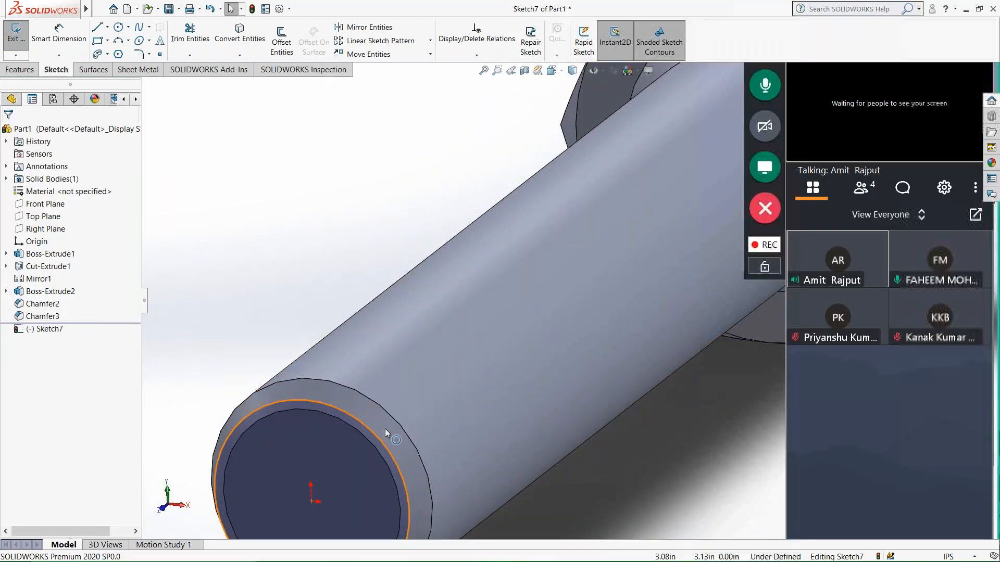
{"action": "left_click", "coordinate": [385, 430]}
{"action": "left_click", "coordinate": [404, 419], "text": "ctrl"}
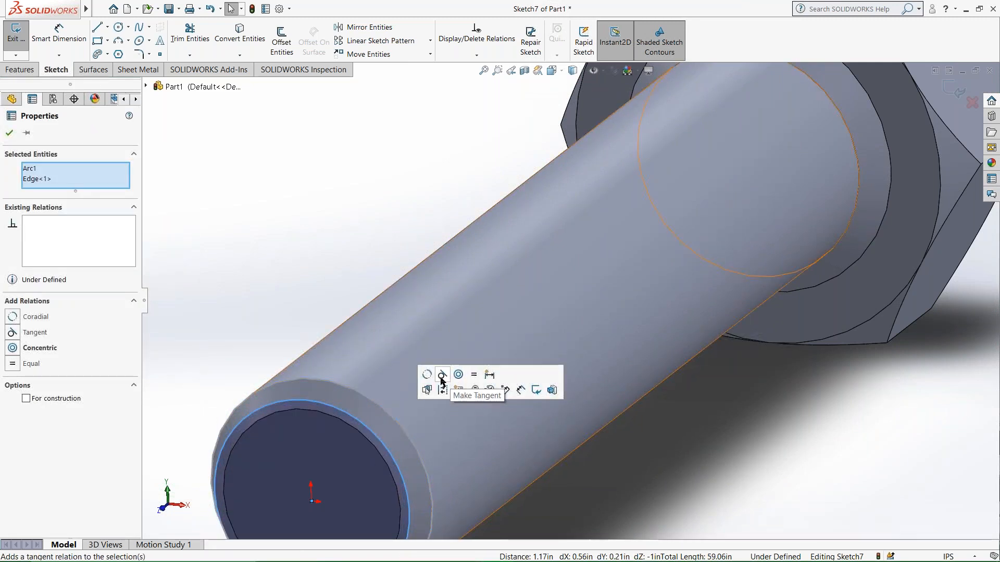
{"action": "left_click", "coordinate": [440, 379]}
{"action": "left_click", "coordinate": [298, 284]}
{"action": "mouse_move", "coordinate": [335, 365]}
{"action": "middle_mouse_down"}
{"action": "mouse_move", "coordinate": [386, 404]}
{"action": "mouse_move", "coordinate": [365, 426]}
{"action": "mouse_move", "coordinate": [536, 317]}
{"action": "middle_mouse_up"}
{"action": "middle_click_drag", "start_coordinate": [486, 288], "coordinate": [427, 308]}
{"action": "scroll", "coordinate": [526, 353], "scroll_direction": "up", "scroll_amount": 1}
{"action": "scroll", "coordinate": [595, 333], "scroll_direction": "down", "scroll_amount": 4}
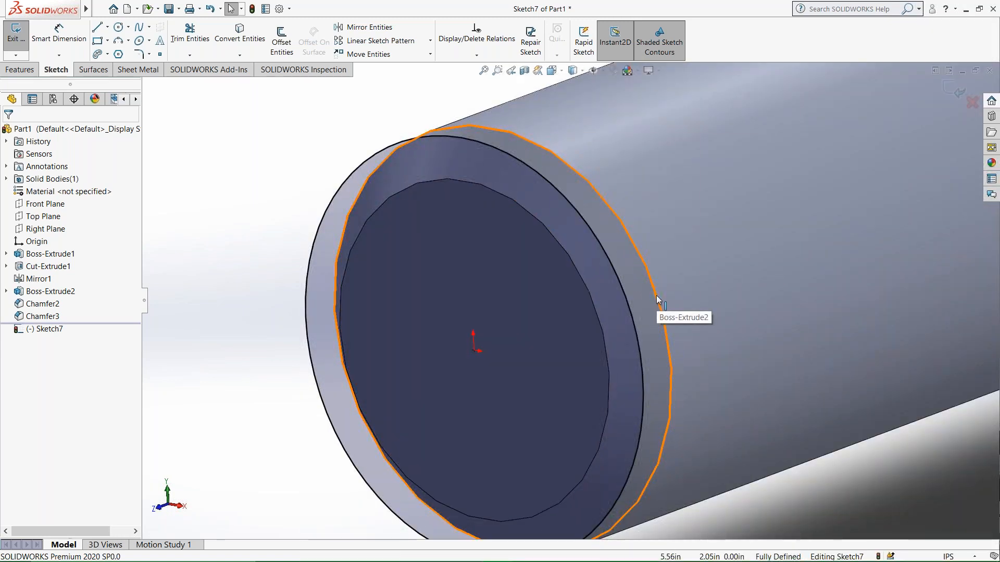
Undo the tangent relation on the end-face circle and clear the selection.
{"action": "key", "text": "ctrl+z"}
{"action": "mouse_move", "coordinate": [625, 312]}
{"action": "middle_mouse_down"}
{"action": "mouse_move", "coordinate": [671, 292]}
{"action": "mouse_move", "coordinate": [625, 312]}
{"action": "middle_mouse_up"}
{"action": "key", "text": "Escape"}
Apply a tangent relation again between the end-face circle and the chamfer's outer edge.
{"action": "left_click", "coordinate": [621, 320]}
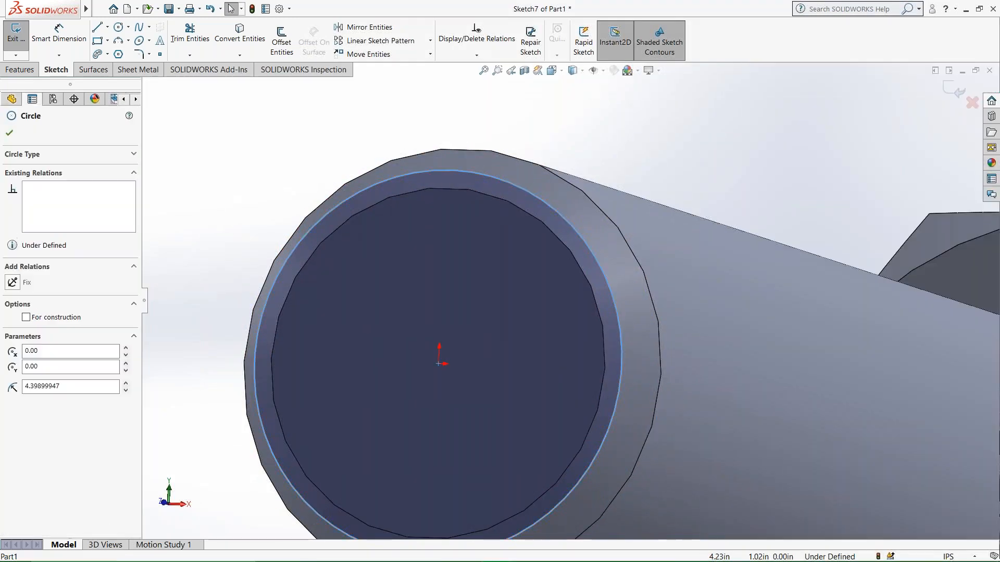
{"action": "left_click", "coordinate": [659, 322], "text": "ctrl"}
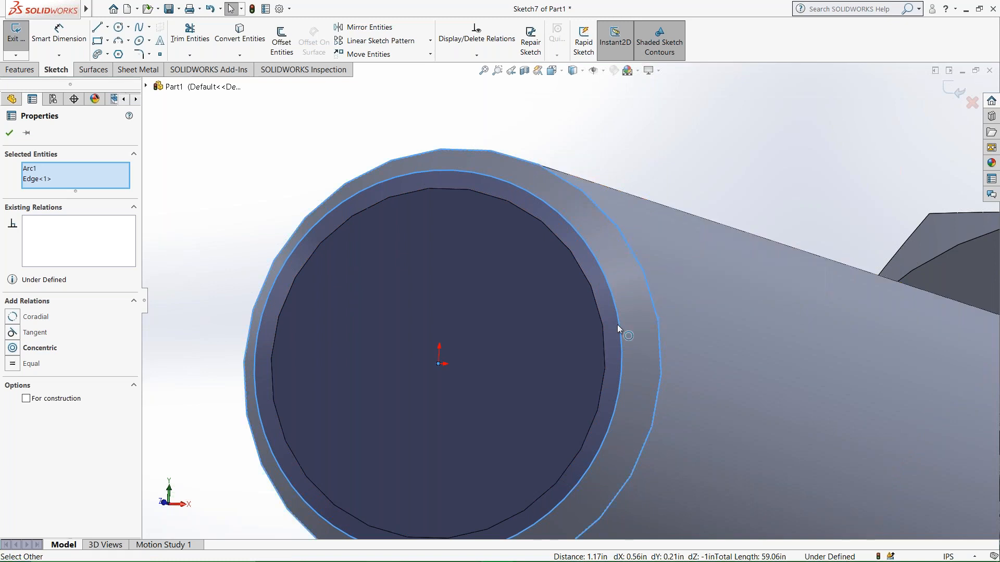
{"action": "left_click", "coordinate": [12, 333]}
{"action": "middle_click_drag", "start_coordinate": [636, 266], "coordinate": [546, 326]}
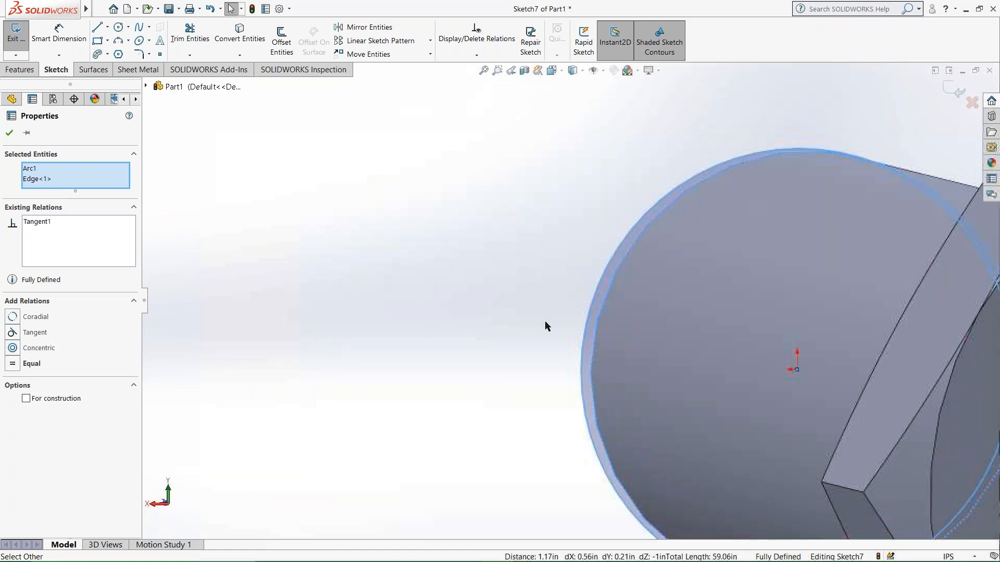
{"action": "left_click", "coordinate": [8, 133]}
{"action": "mouse_move", "coordinate": [505, 358]}
{"action": "middle_mouse_down"}
{"action": "mouse_move", "coordinate": [685, 383]}
{"action": "mouse_move", "coordinate": [697, 502]}
{"action": "mouse_move", "coordinate": [573, 369]}
{"action": "mouse_move", "coordinate": [485, 349]}
{"action": "mouse_move", "coordinate": [402, 310]}
{"action": "mouse_move", "coordinate": [364, 288]}
{"action": "mouse_move", "coordinate": [370, 257]}
{"action": "middle_mouse_up"}
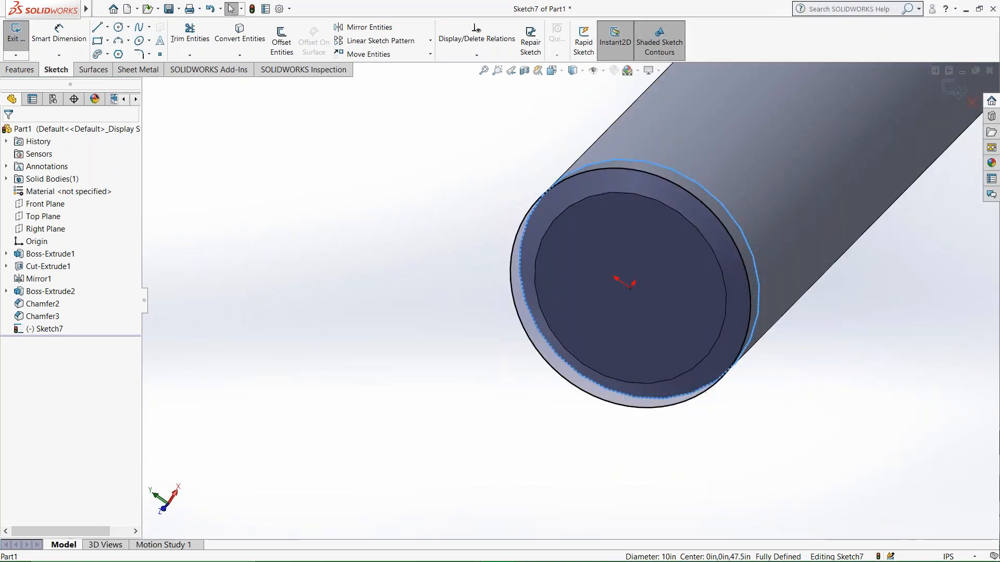
Undo the repeated tangent relation and deselect the end-face circle.
{"action": "key", "text": "ctrl+z"}
{"action": "left_click", "coordinate": [404, 287]}
{"action": "middle_click_drag", "start_coordinate": [405, 287], "coordinate": [431, 302]}
{"action": "scroll", "coordinate": [567, 335], "scroll_direction": "up", "scroll_amount": 3}
{"action": "right_click", "coordinate": [740, 338]}
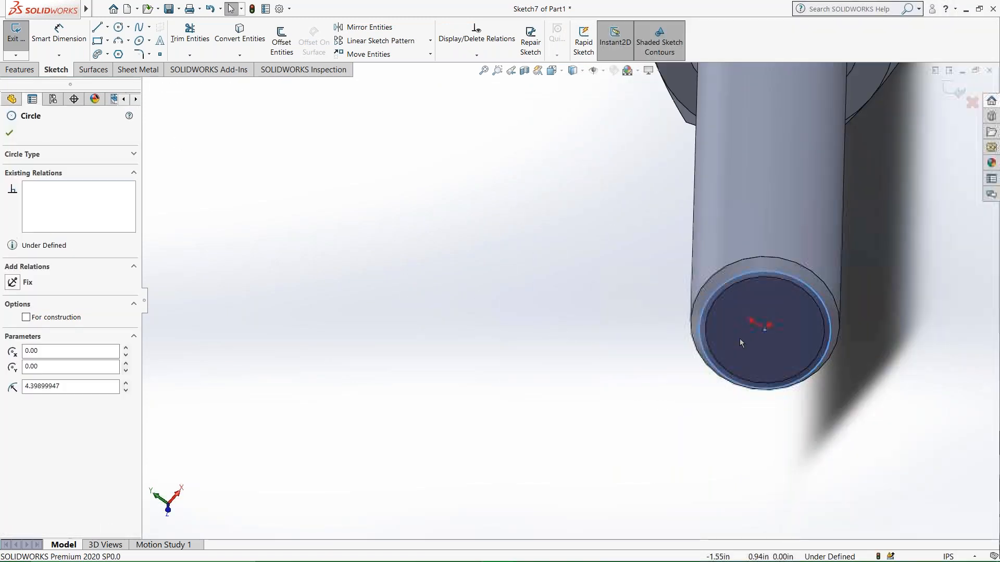
{"action": "left_click", "coordinate": [545, 228]}
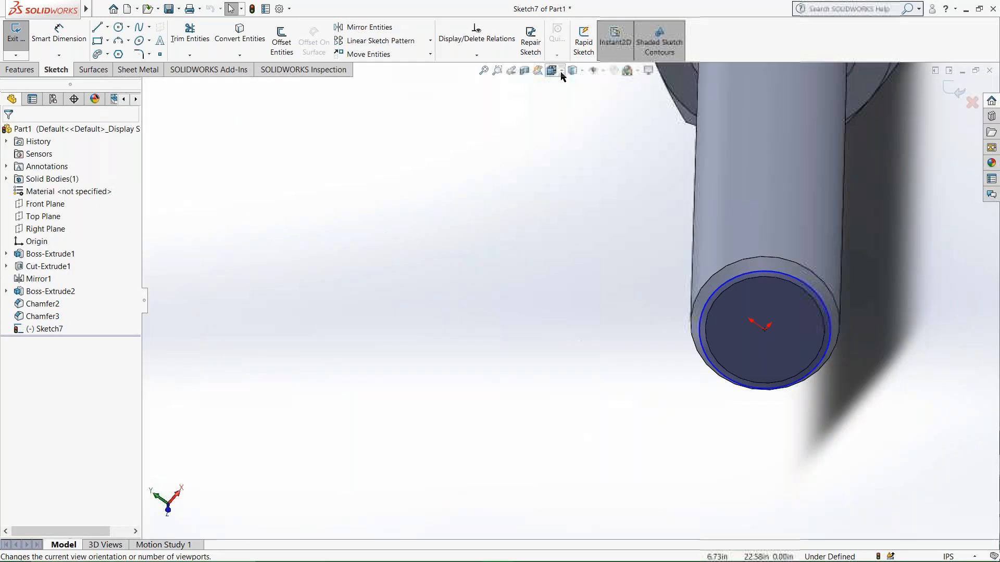
Facing the sketch plane, sketch two concentric circles of about 8.6 in and 4.3 in radius beside the bolt.
{"action": "left_click", "coordinate": [563, 76]}
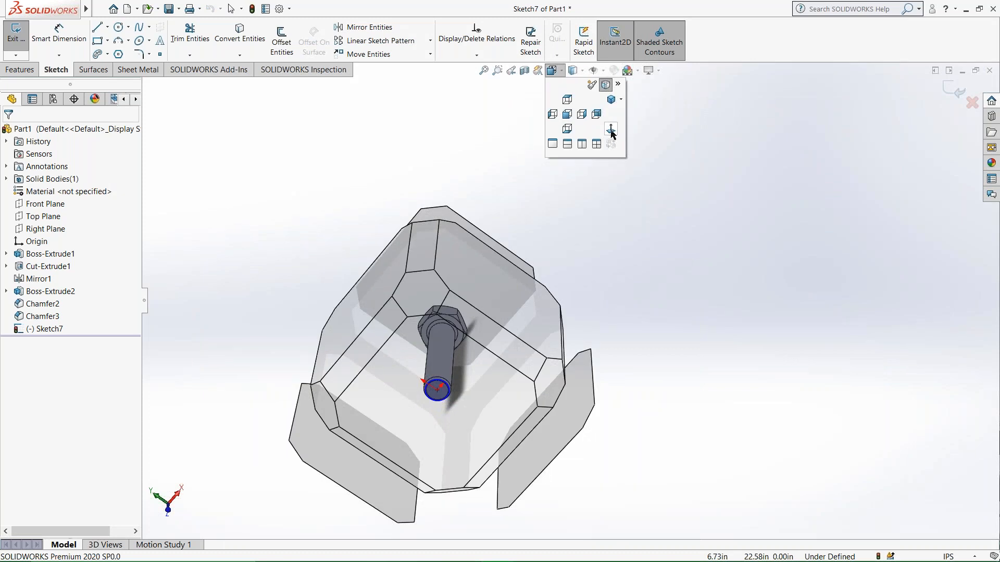
{"action": "left_click", "coordinate": [608, 126]}
{"action": "left_click", "coordinate": [119, 29]}
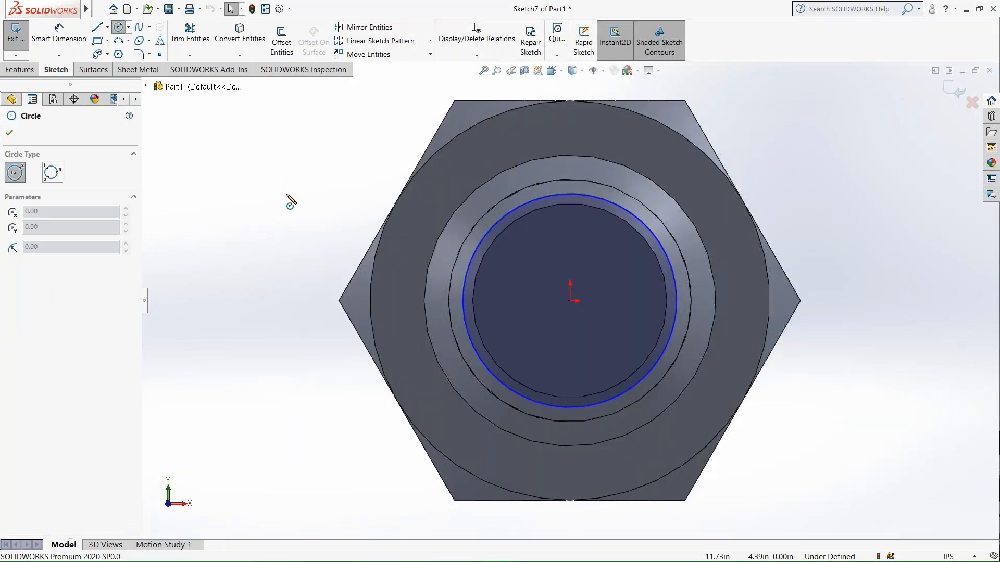
{"action": "scroll", "coordinate": [287, 194], "scroll_direction": "up", "scroll_amount": 6}
{"action": "mouse_move", "coordinate": [326, 265]}
{"action": "left_mouse_down"}
{"action": "mouse_move", "coordinate": [364, 340]}
{"action": "mouse_move", "coordinate": [364, 323]}
{"action": "left_mouse_up"}
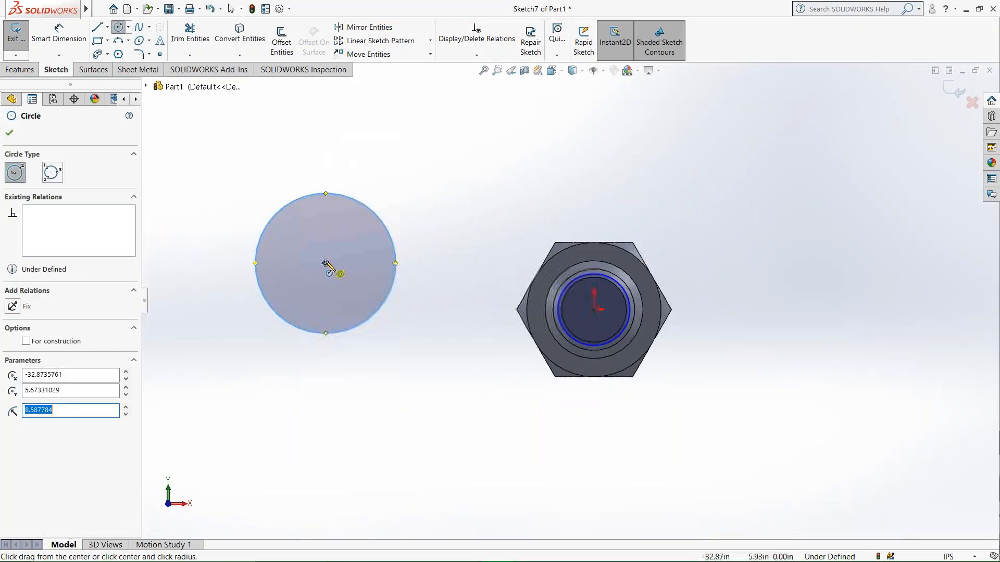
{"action": "left_click_drag", "start_coordinate": [330, 267], "coordinate": [328, 300]}
{"action": "key", "text": "Escape"}
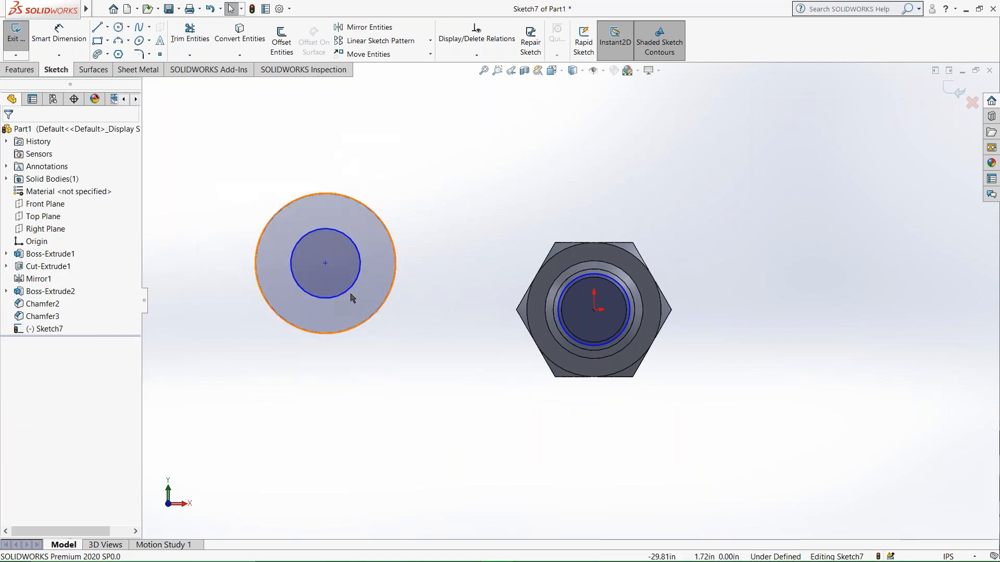
Dimension the larger concentric circle to a 15 in diameter.
{"action": "left_click", "coordinate": [59, 32]}
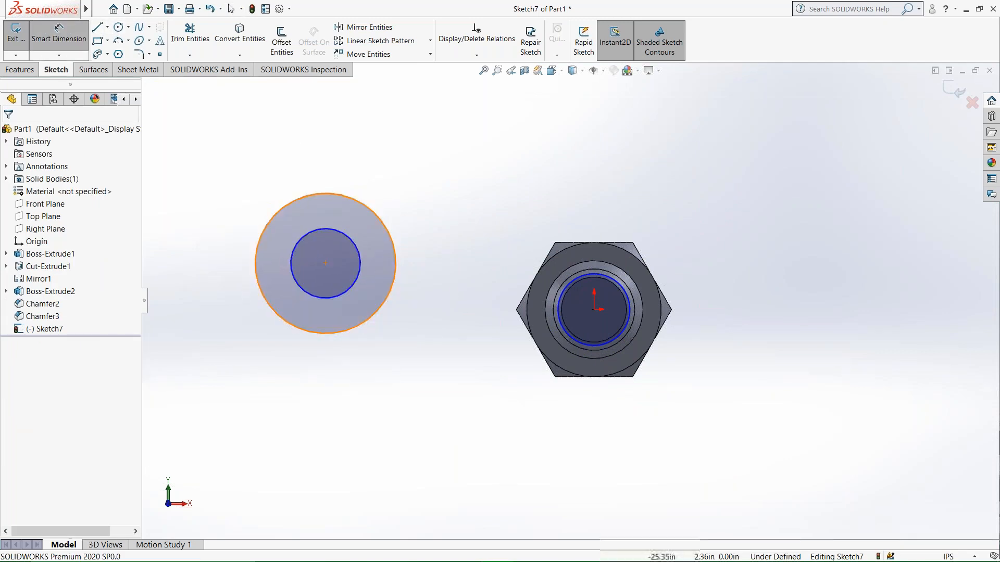
{"action": "left_click", "coordinate": [397, 297]}
{"action": "left_click", "coordinate": [432, 292]}
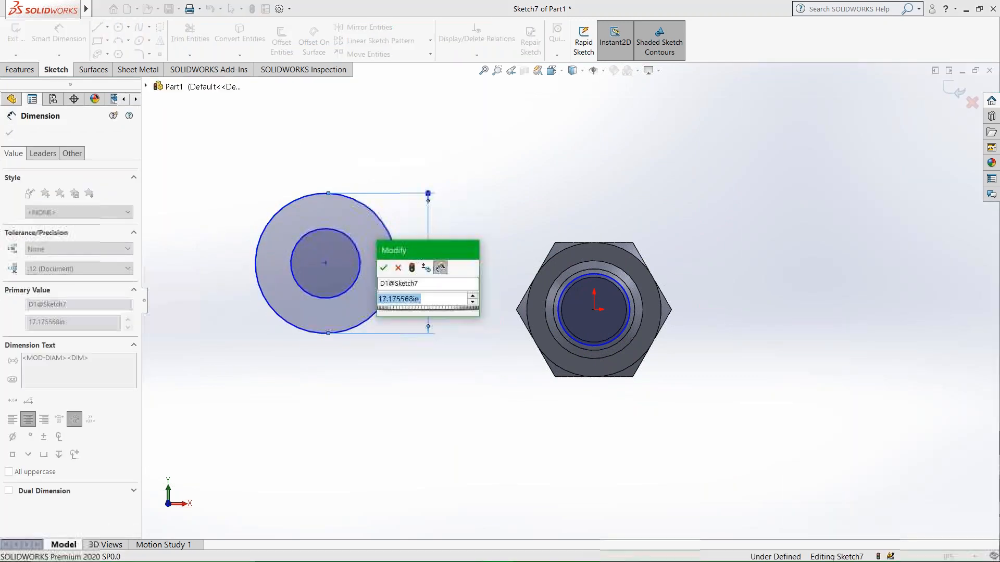
{"action": "type", "text": "15"}
{"action": "key", "text": "Return"}
{"action": "key", "text": "Escape"}
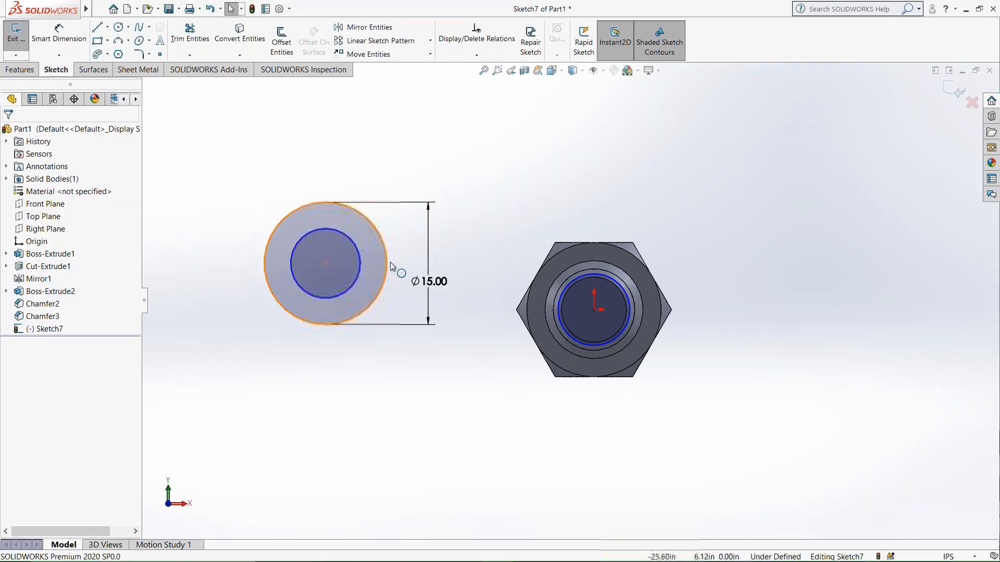
Try a tangent relation between the inner circle and the 15 in circle, and undo it.
{"action": "left_click", "coordinate": [354, 282]}
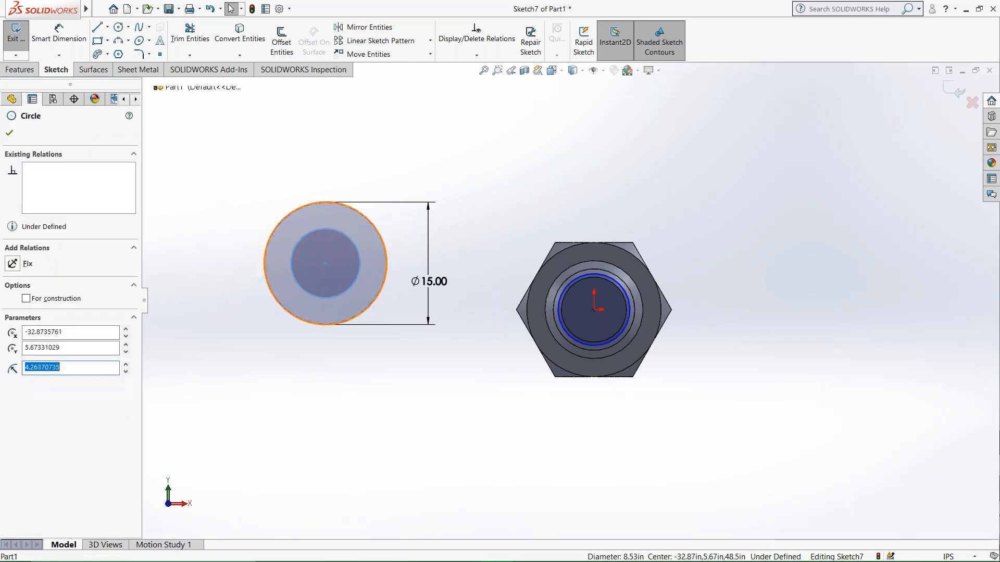
{"action": "left_click", "coordinate": [385, 277], "text": "ctrl"}
{"action": "left_click", "coordinate": [430, 233]}
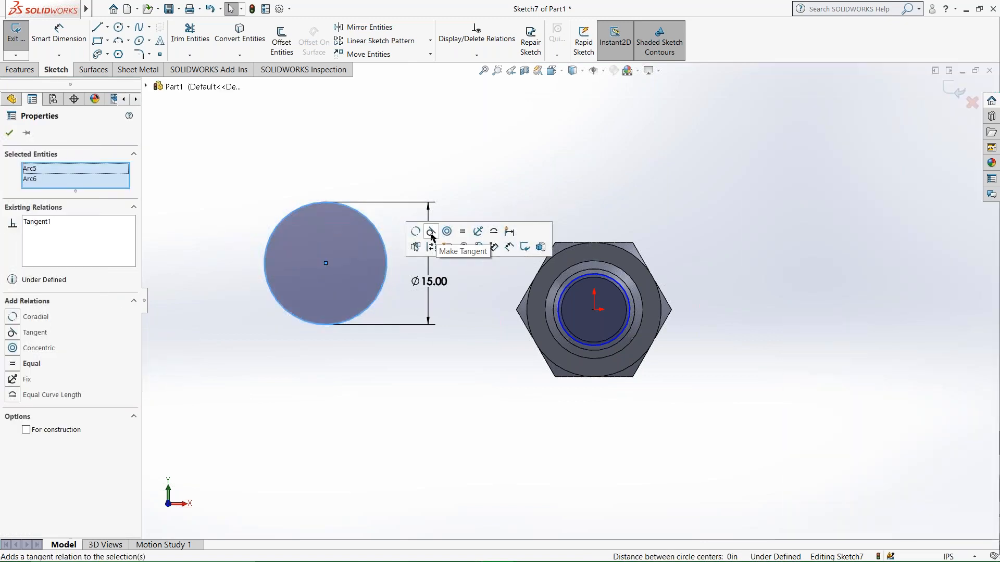
{"action": "middle_click_drag", "start_coordinate": [385, 270], "coordinate": [283, 308]}
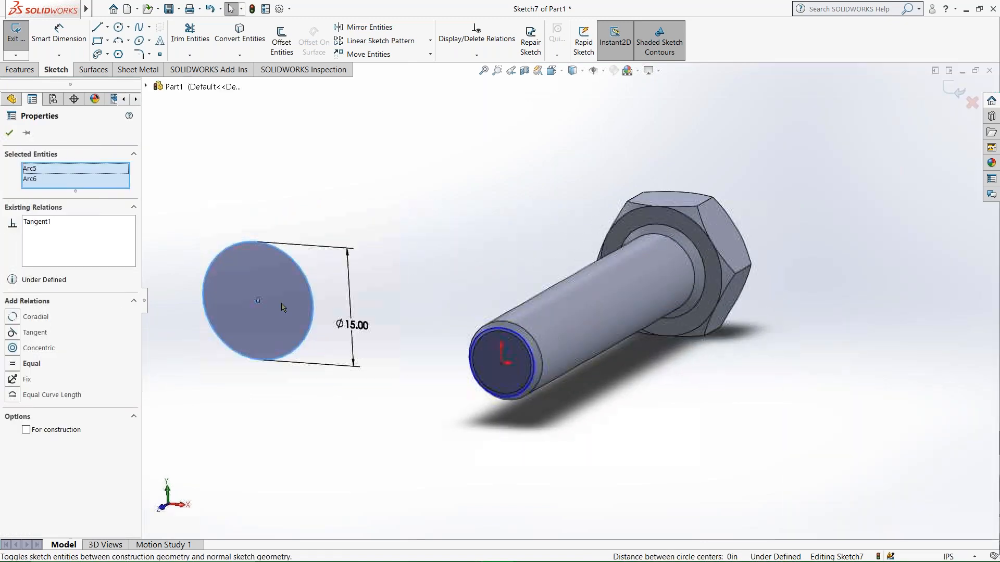
{"action": "scroll", "coordinate": [303, 294], "scroll_direction": "down", "scroll_amount": 7}
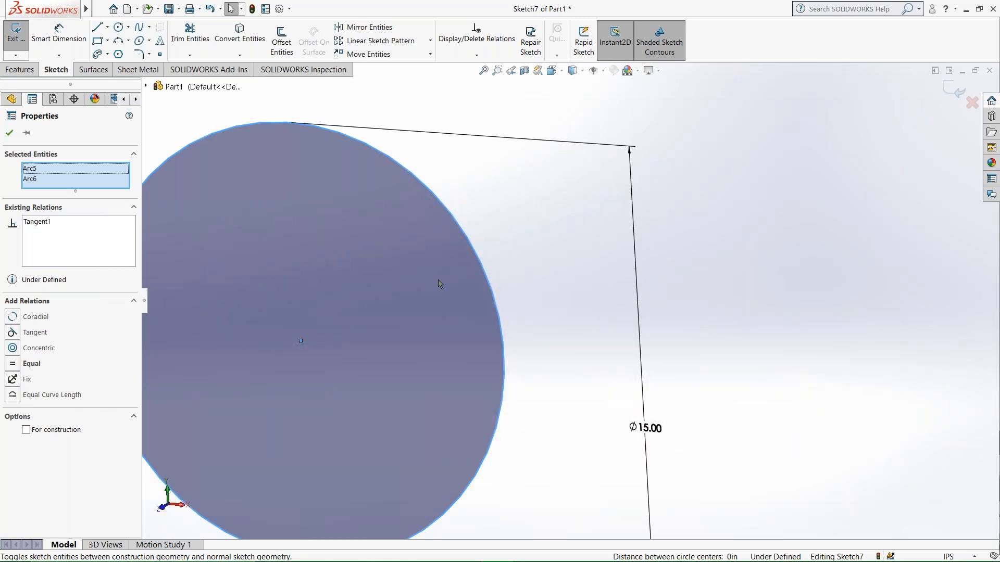
{"action": "scroll", "coordinate": [441, 284], "scroll_direction": "up", "scroll_amount": 5}
{"action": "key", "text": "Escape"}
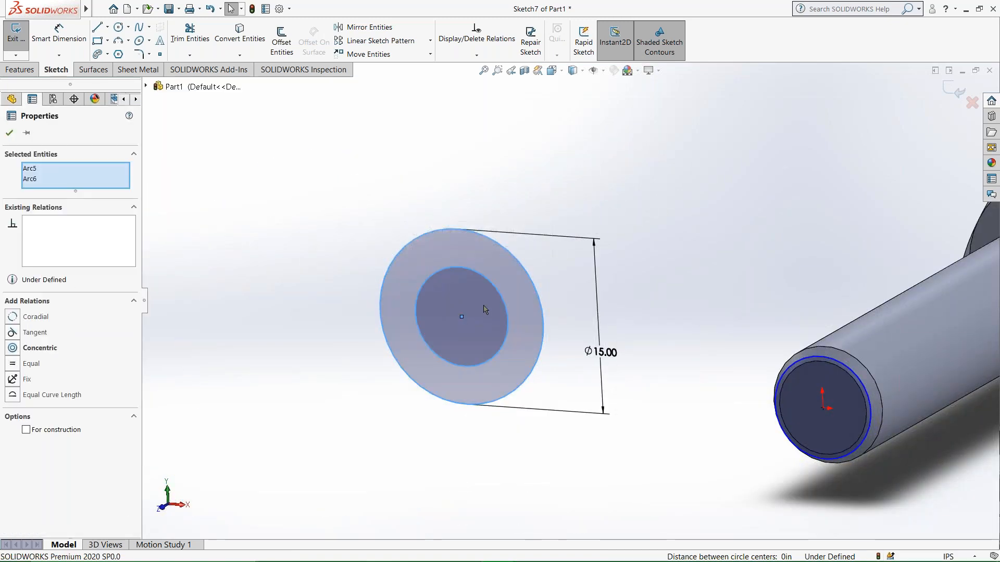
{"action": "key", "text": "Escape"}
Convert the 15 in circle to construction geometry.
{"action": "right_click", "coordinate": [443, 229]}
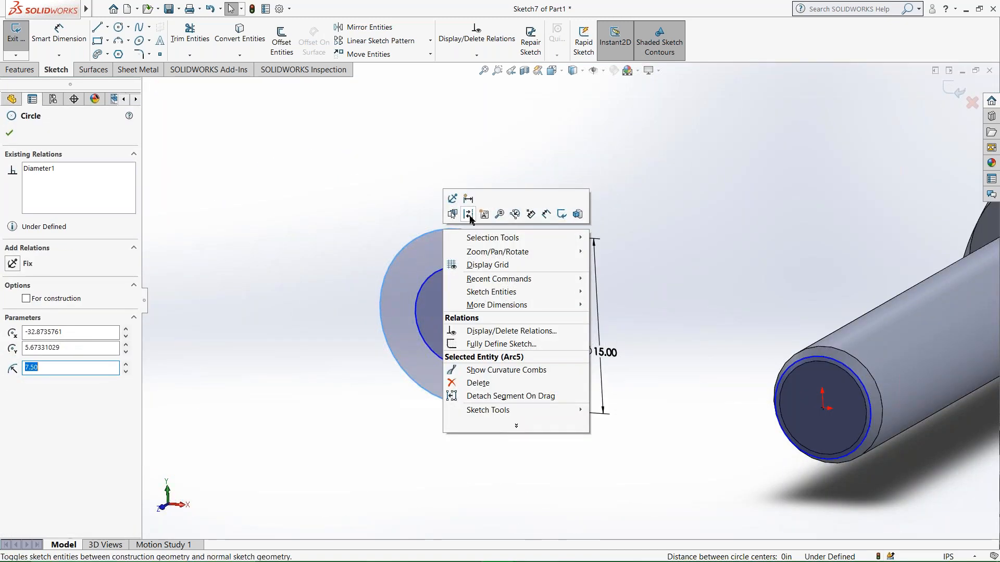
{"action": "key", "text": "Escape"}
{"action": "key", "text": "Escape"}
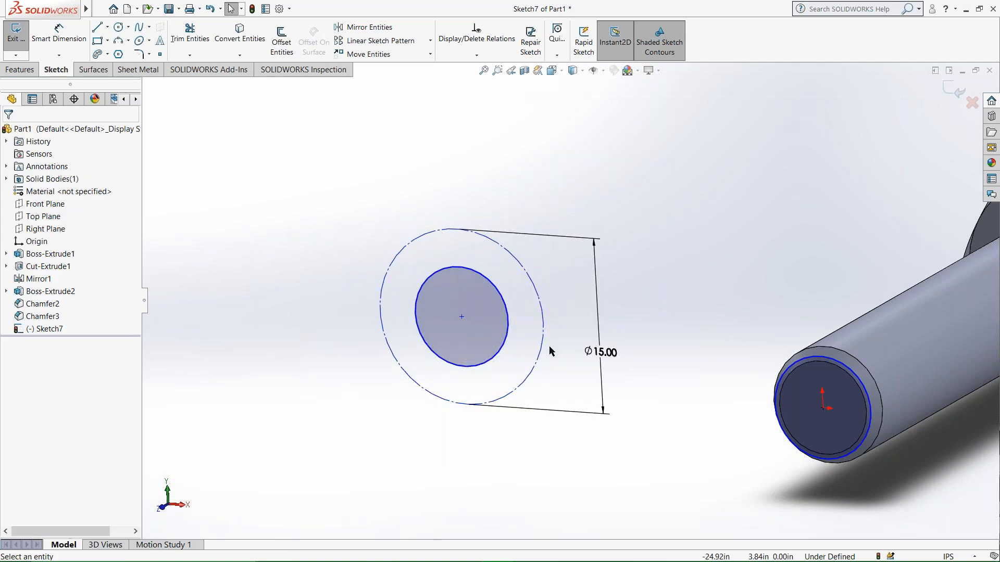
Select the inner circle together with the 15 in construction circle and review which geometric relations are available for the pair.
{"action": "left_click", "coordinate": [508, 334]}
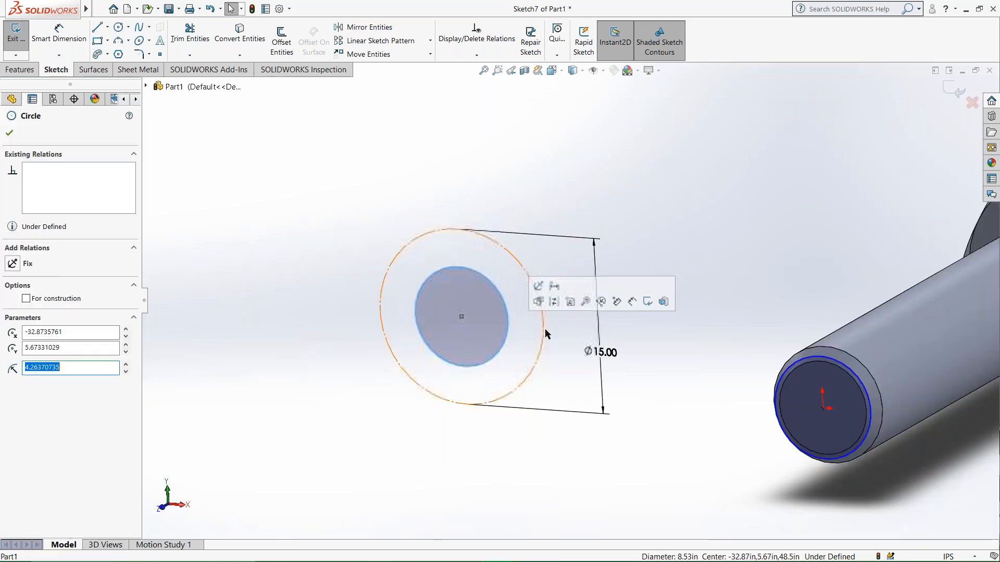
{"action": "left_click", "coordinate": [544, 332], "text": "ctrl"}
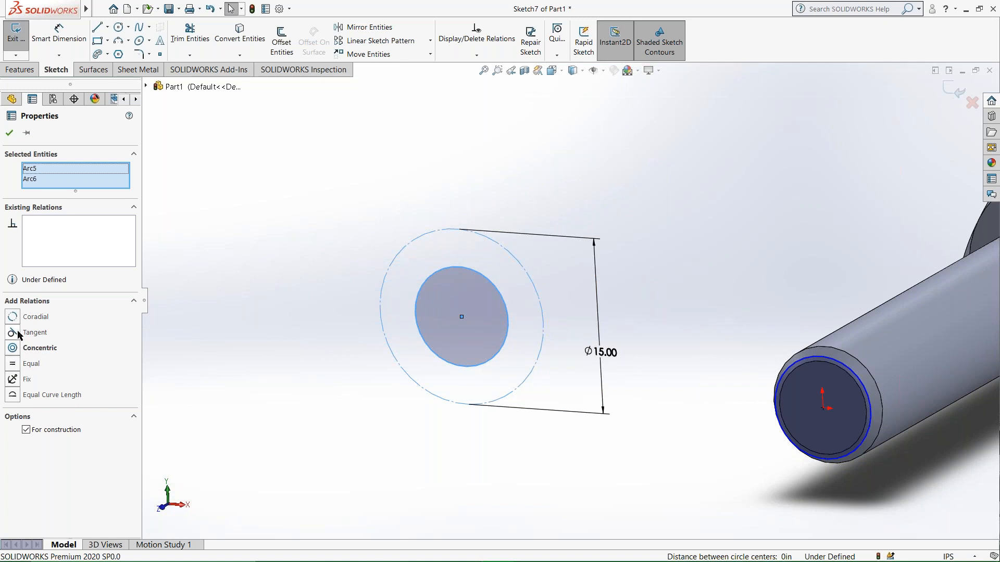
{"action": "left_click_drag", "start_coordinate": [462, 317], "coordinate": [319, 251]}
{"action": "mouse_move", "coordinate": [320, 251]}
{"action": "middle_mouse_down"}
{"action": "mouse_move", "coordinate": [432, 311]}
{"action": "mouse_move", "coordinate": [357, 271]}
{"action": "mouse_move", "coordinate": [402, 274]}
{"action": "middle_mouse_up"}
{"action": "scroll", "coordinate": [403, 274], "scroll_direction": "down", "scroll_amount": 1}
{"action": "left_click", "coordinate": [330, 261]}
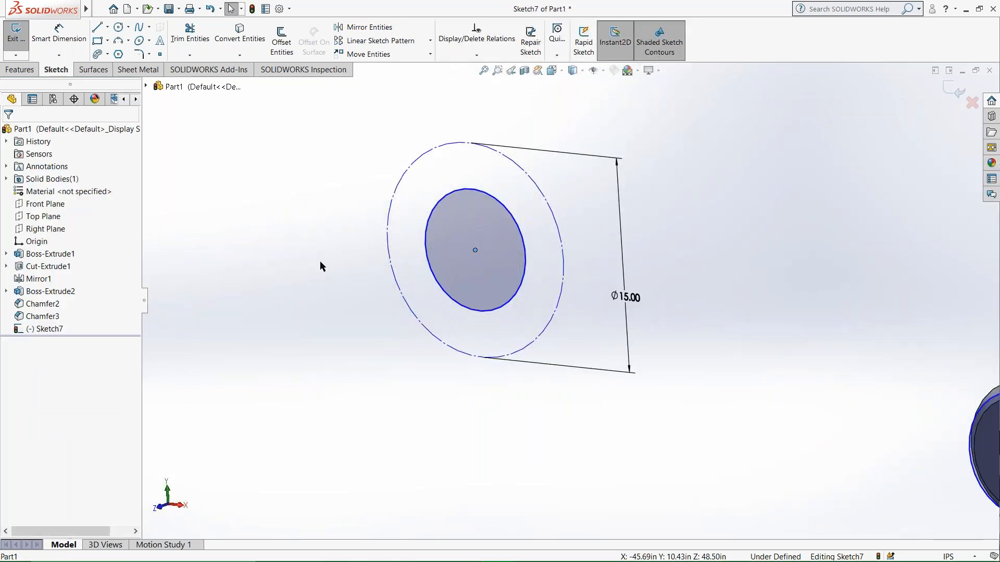
Sketch a separate circle of about 2.9 in radius beside the two concentric circles, farther from the bolt.
{"action": "left_click", "coordinate": [118, 27]}
{"action": "left_click", "coordinate": [244, 168]}
{"action": "left_click", "coordinate": [259, 209]}
{"action": "key", "text": "Escape"}
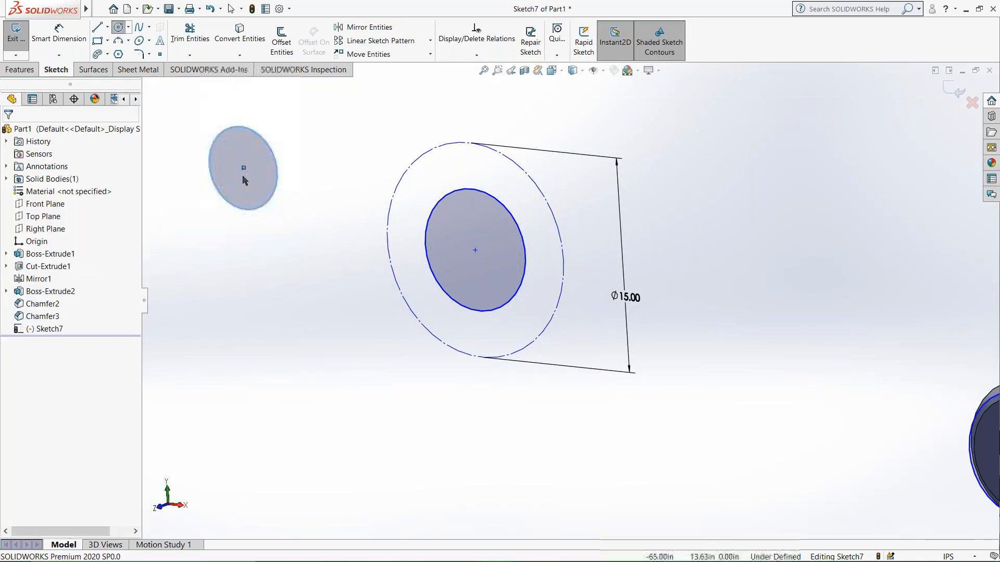
Try a concentric relation between the small separate circle and the solid circle inside the construction circle, and undo it.
{"action": "left_click", "coordinate": [263, 139]}
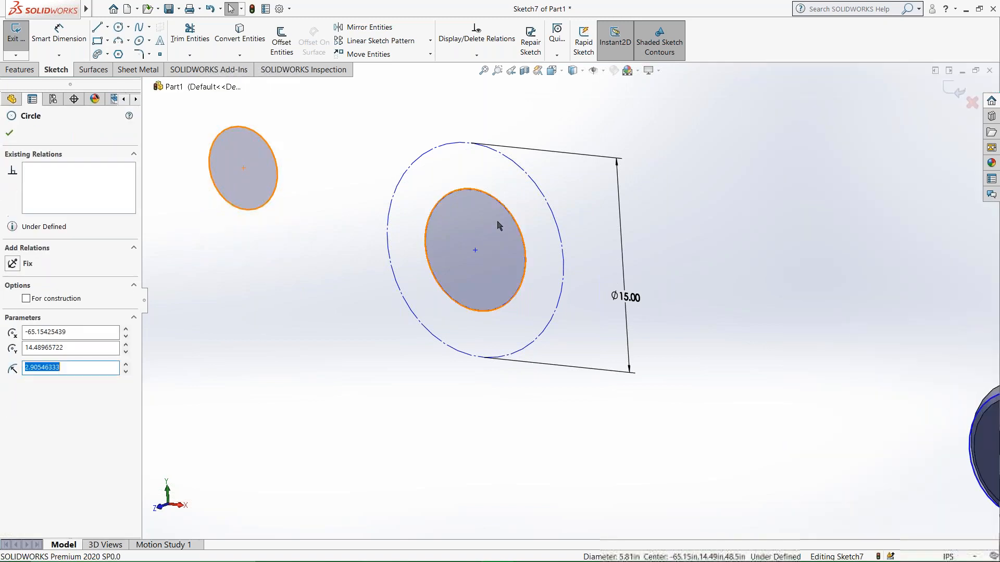
{"action": "left_click", "coordinate": [520, 234], "text": "ctrl"}
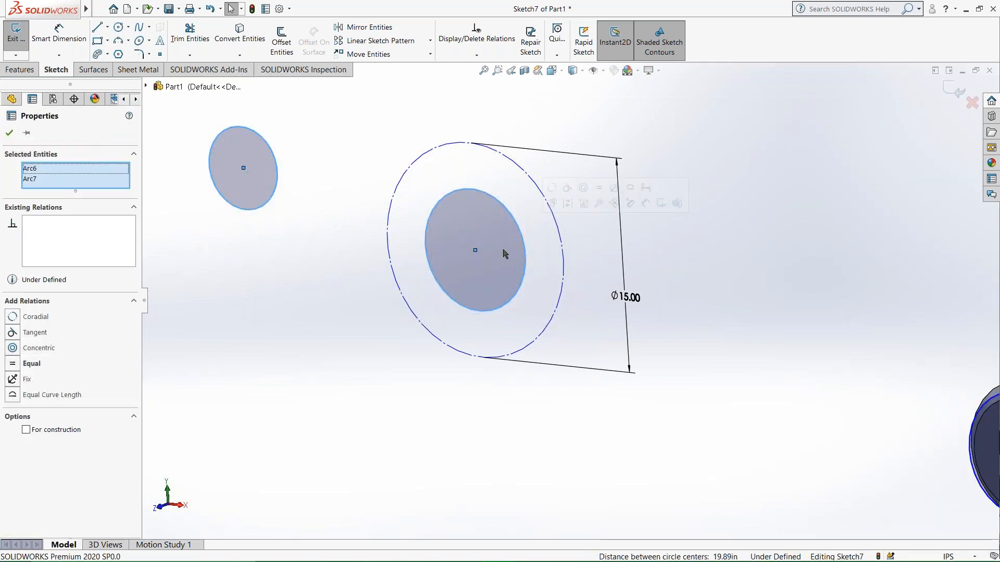
{"action": "left_click", "coordinate": [582, 188]}
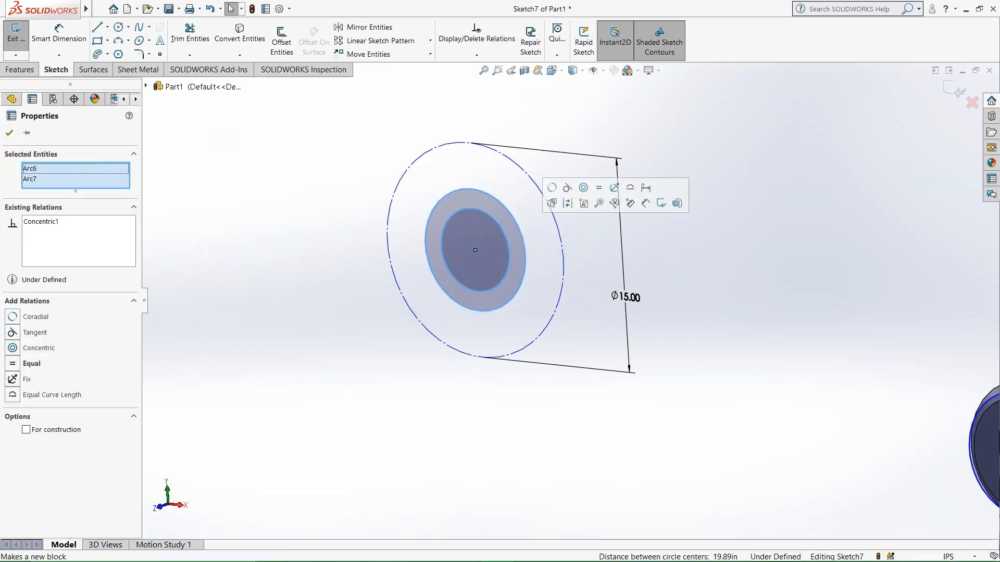
{"action": "key", "text": "ctrl+z"}
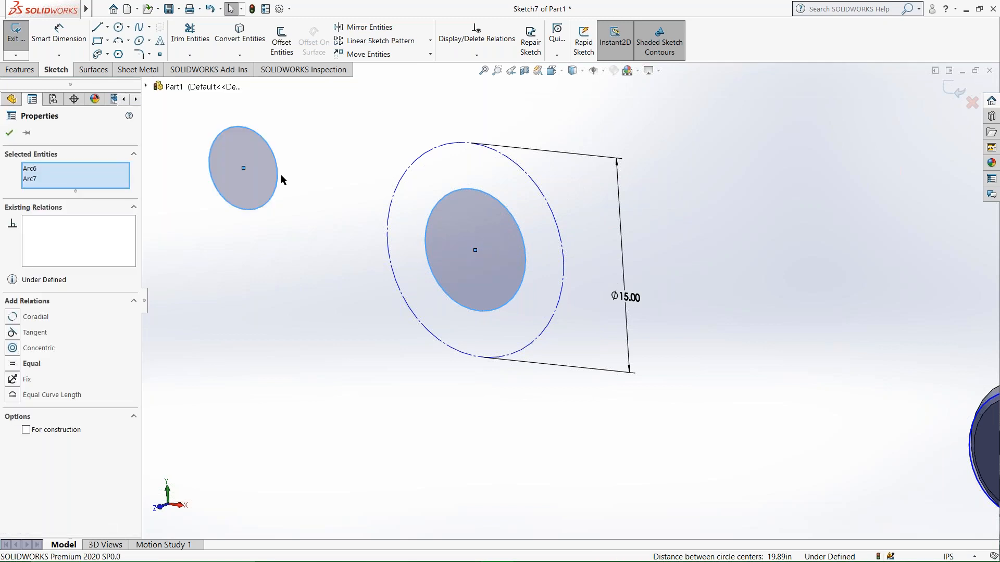
Make the inner circle tangent to the 15 in construction circle.
{"action": "left_click", "coordinate": [284, 177]}
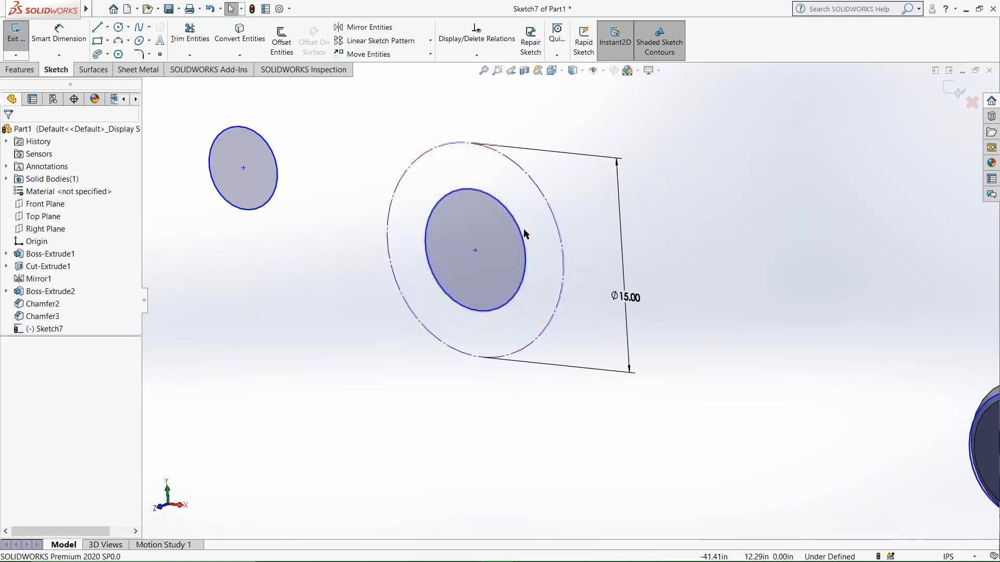
{"action": "left_click", "coordinate": [521, 236]}
{"action": "left_click", "coordinate": [550, 214], "text": "ctrl"}
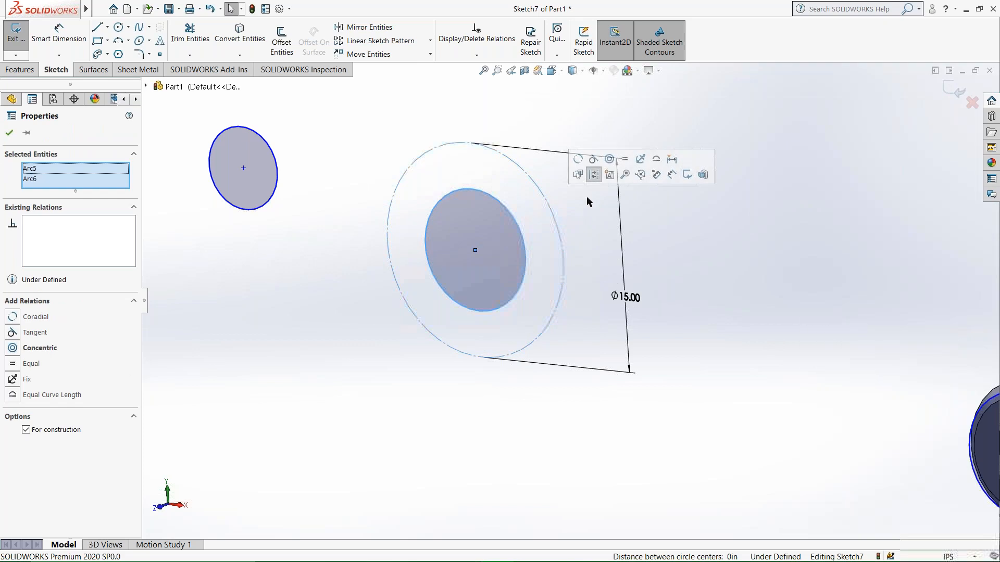
{"action": "left_click", "coordinate": [594, 162]}
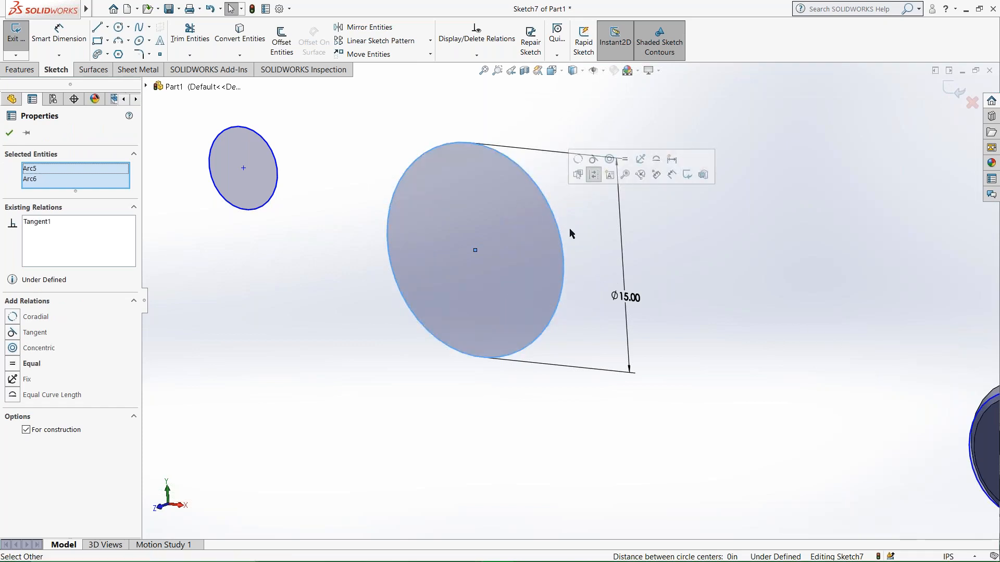
{"action": "key", "text": "Escape"}
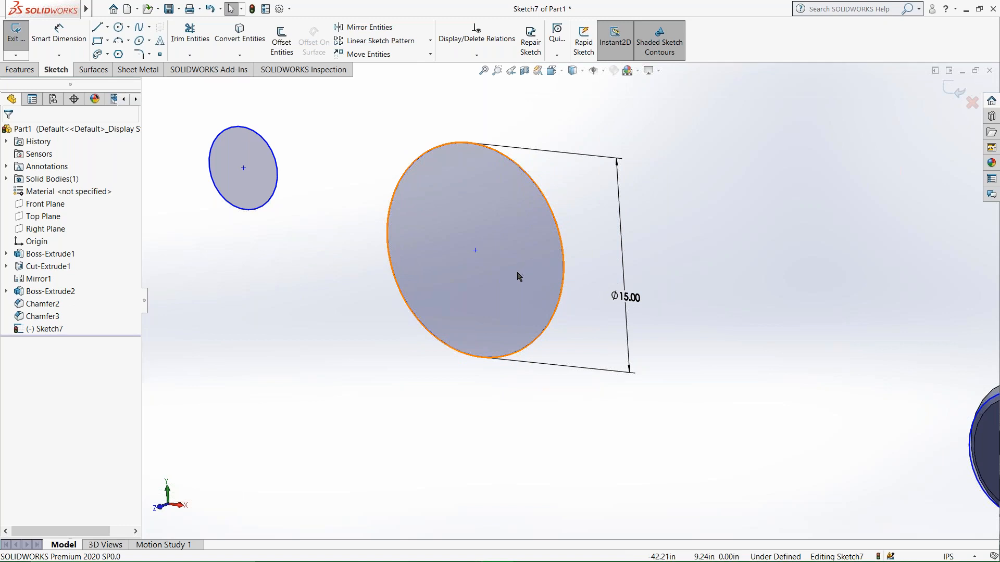
Delete the separate small circle and the two tangent circles beside the bolt.
{"action": "scroll", "coordinate": [518, 284], "scroll_direction": "up", "scroll_amount": 3}
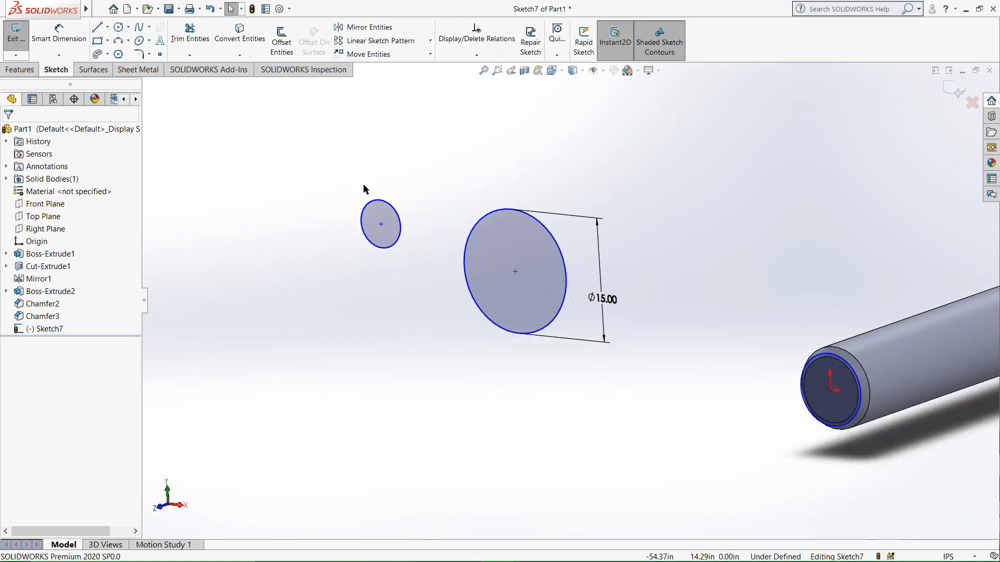
{"action": "left_click_drag", "start_coordinate": [460, 226], "coordinate": [616, 423]}
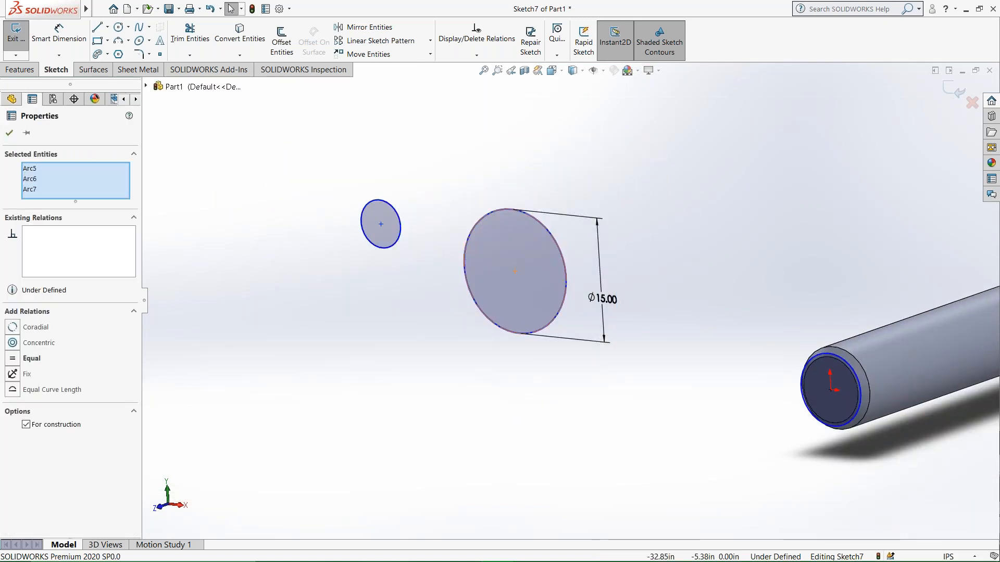
{"action": "key", "text": "Delete"}
{"action": "left_click", "coordinate": [433, 287]}
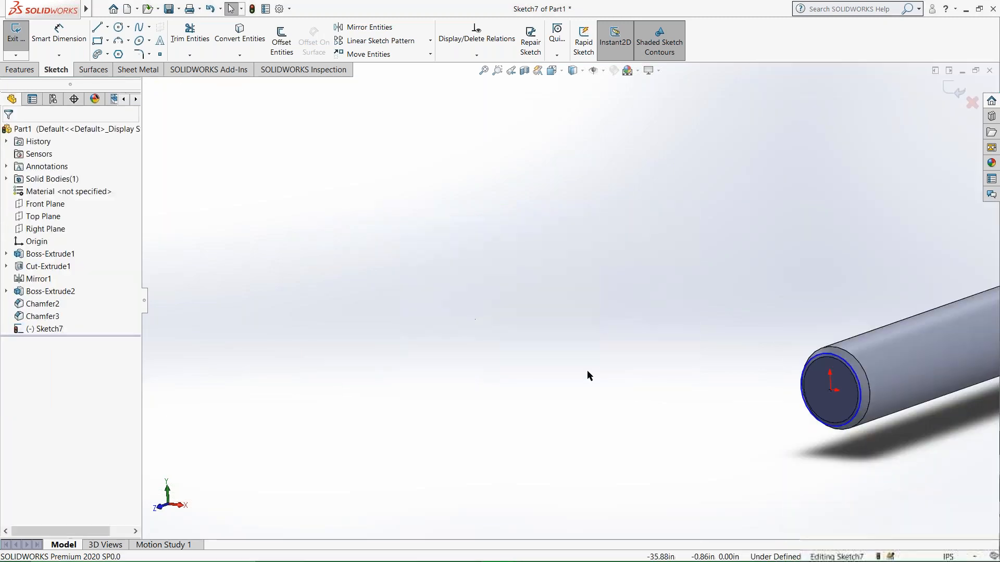
Examine the sketched circle against the chamfered edges at the shank's end from several angles.
{"action": "scroll", "coordinate": [590, 377], "scroll_direction": "up", "scroll_amount": 2}
{"action": "scroll", "coordinate": [714, 353], "scroll_direction": "down", "scroll_amount": 1}
{"action": "scroll", "coordinate": [714, 353], "scroll_direction": "down", "scroll_amount": 8}
{"action": "scroll", "coordinate": [715, 345], "scroll_direction": "up", "scroll_amount": 1}
{"action": "scroll", "coordinate": [682, 346], "scroll_direction": "up", "scroll_amount": 1}
{"action": "middle_click_drag", "start_coordinate": [715, 345], "coordinate": [662, 341]}
{"action": "scroll", "coordinate": [690, 345], "scroll_direction": "down", "scroll_amount": 3}
{"action": "mouse_move", "coordinate": [726, 310]}
{"action": "middle_mouse_down"}
{"action": "mouse_move", "coordinate": [752, 290]}
{"action": "mouse_move", "coordinate": [770, 293]}
{"action": "middle_mouse_up"}
{"action": "scroll", "coordinate": [645, 339], "scroll_direction": "up", "scroll_amount": 3}
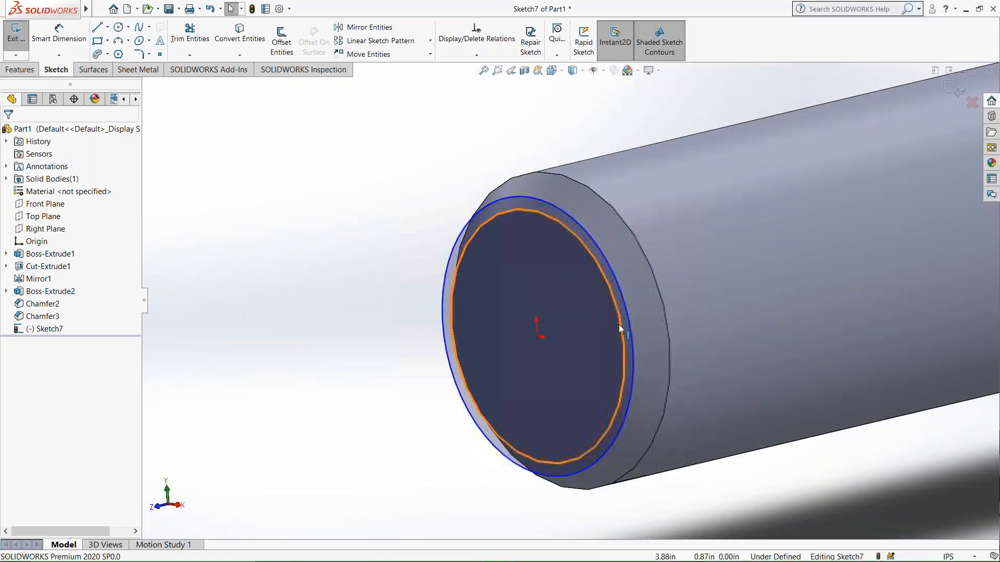
{"action": "middle_click_drag", "start_coordinate": [612, 336], "coordinate": [623, 201]}
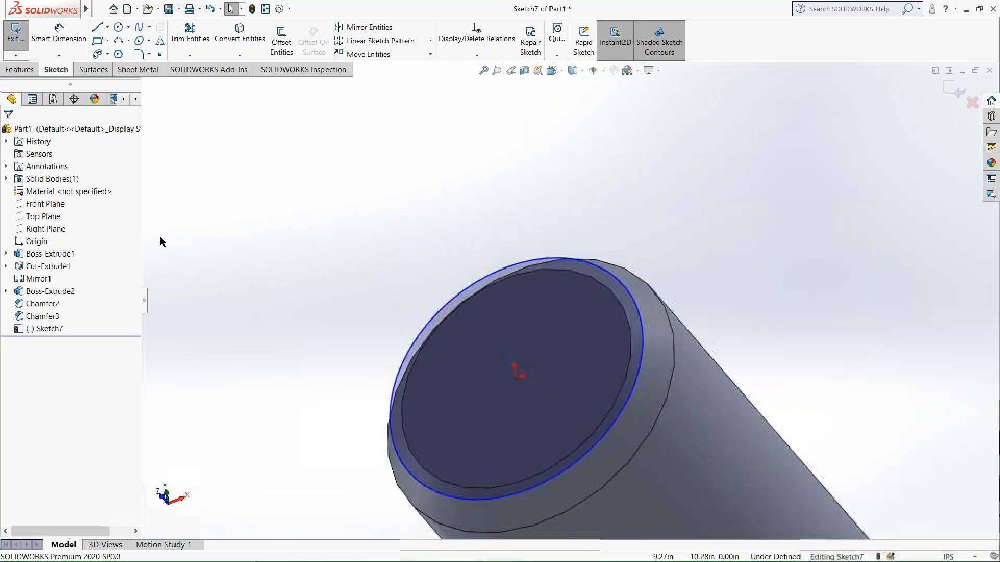
View the bolt normal to the Front Plane and to the Top Plane to inspect the circle's sketch plane at the shank's end.
{"action": "left_click", "coordinate": [43, 204]}
{"action": "right_click", "coordinate": [42, 205]}
{"action": "left_click", "coordinate": [99, 195]}
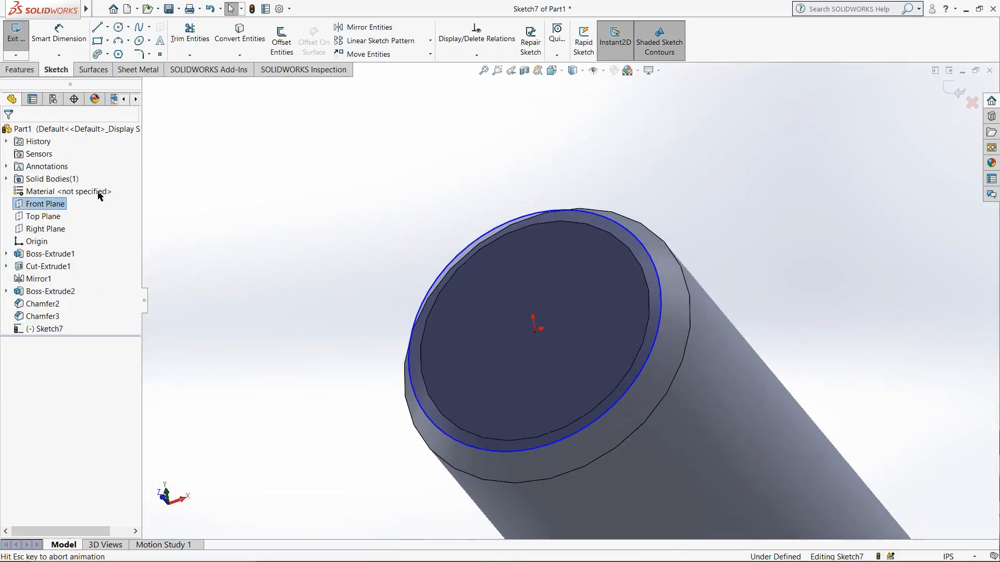
{"action": "right_click", "coordinate": [50, 219]}
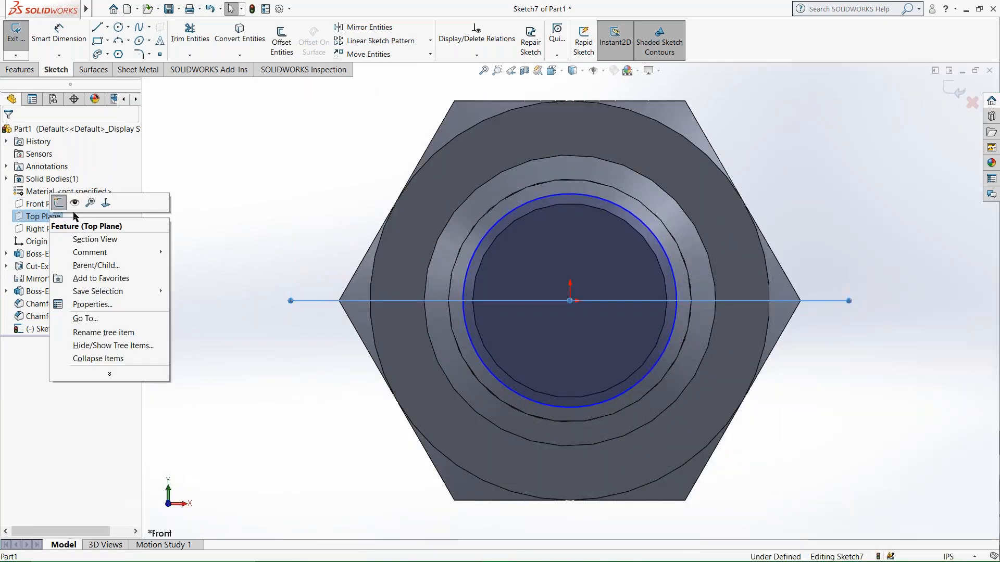
{"action": "left_click", "coordinate": [105, 200]}
{"action": "scroll", "coordinate": [575, 469], "scroll_direction": "down", "scroll_amount": 6}
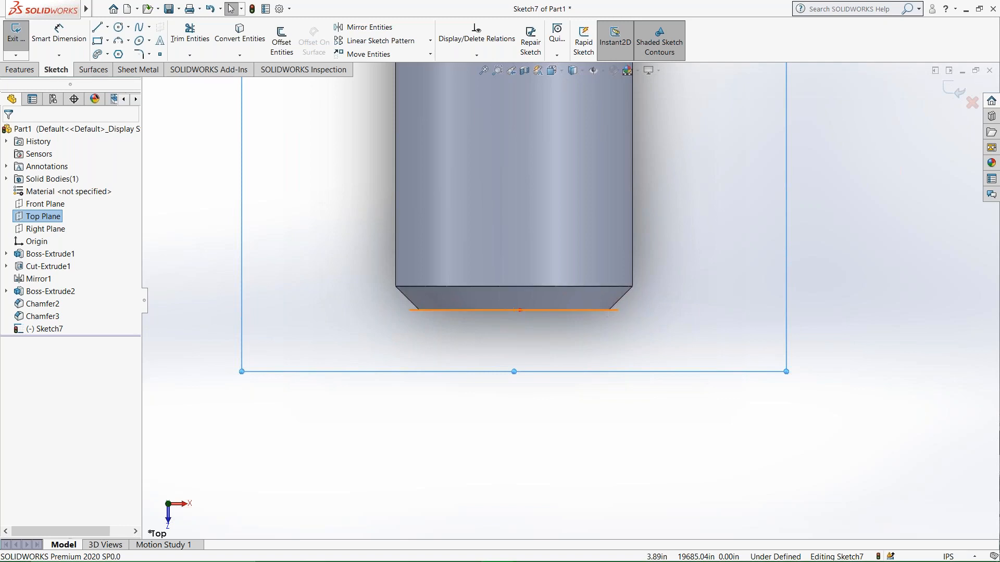
{"action": "mouse_move", "coordinate": [439, 319]}
{"action": "middle_mouse_down"}
{"action": "mouse_move", "coordinate": [461, 269]}
{"action": "mouse_move", "coordinate": [492, 266]}
{"action": "mouse_move", "coordinate": [484, 225]}
{"action": "mouse_move", "coordinate": [573, 313]}
{"action": "middle_mouse_up"}
{"action": "left_click", "coordinate": [481, 255]}
{"action": "left_click", "coordinate": [496, 283]}
Make the sketched circle on the shank's end tangent to the outer edge of the end chamfer.
{"action": "left_click", "coordinate": [614, 345]}
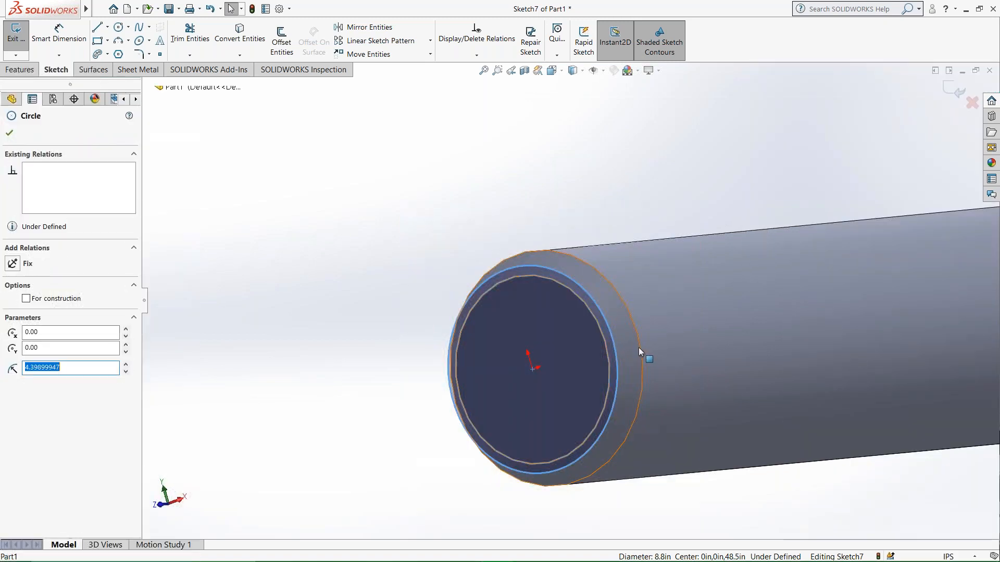
{"action": "left_click", "coordinate": [638, 348], "text": "ctrl"}
{"action": "left_click", "coordinate": [420, 148]}
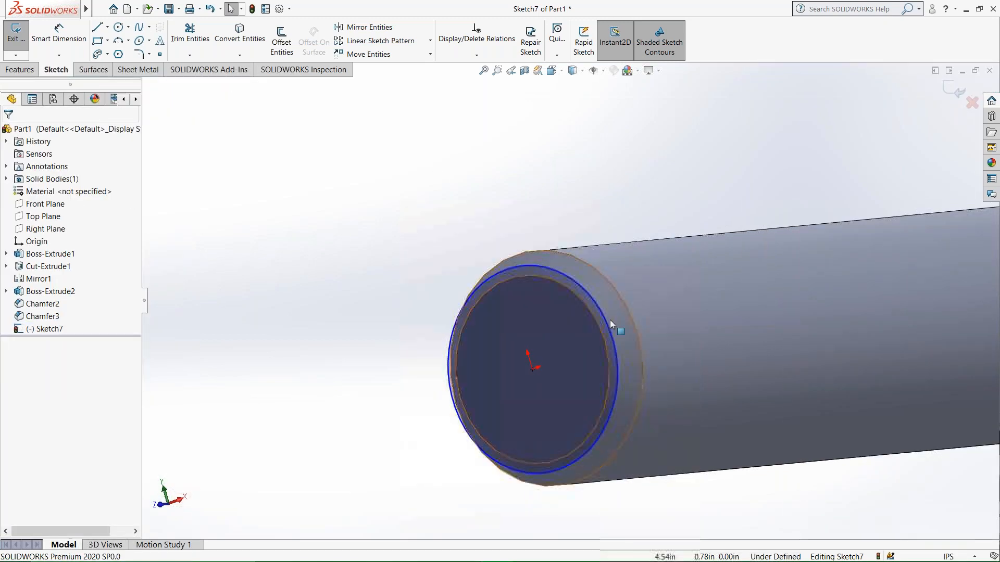
{"action": "left_click", "coordinate": [613, 340]}
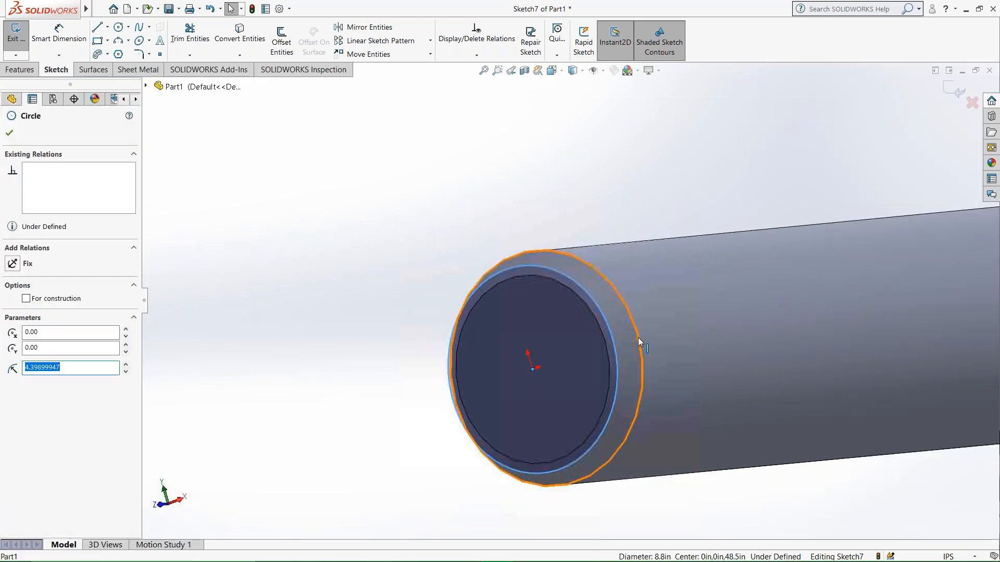
{"action": "left_click", "coordinate": [638, 339], "text": "ctrl"}
{"action": "left_click", "coordinate": [684, 296]}
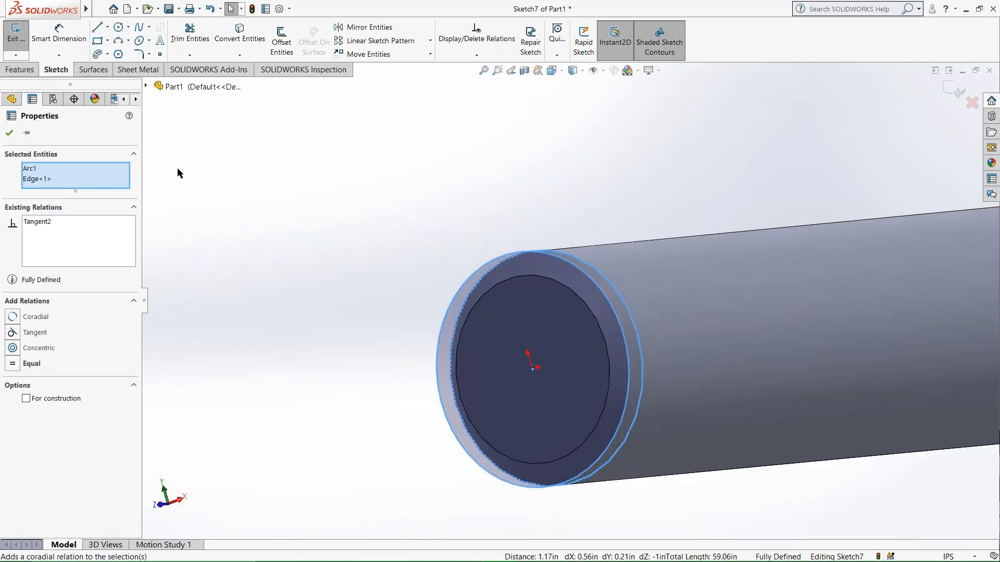
{"action": "left_click", "coordinate": [9, 136]}
Examine how the tangent circle lines up with the shank's outer chamfer edge, close up and with the whole bolt in view.
{"action": "middle_click_drag", "start_coordinate": [488, 330], "coordinate": [568, 395]}
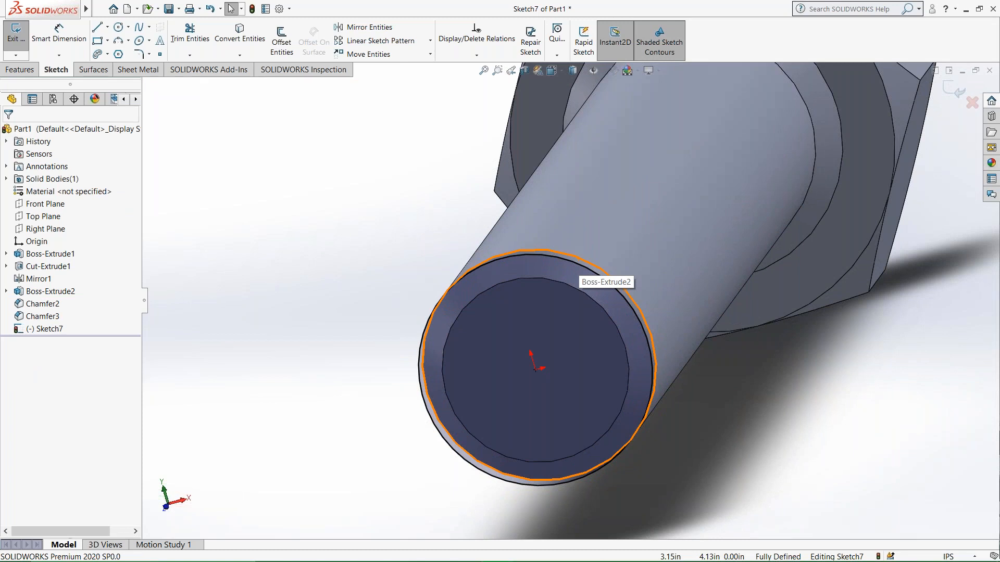
{"action": "mouse_move", "coordinate": [577, 266]}
{"action": "middle_mouse_down"}
{"action": "mouse_move", "coordinate": [630, 295]}
{"action": "mouse_move", "coordinate": [649, 256]}
{"action": "mouse_move", "coordinate": [625, 326]}
{"action": "mouse_move", "coordinate": [629, 305]}
{"action": "middle_mouse_up"}
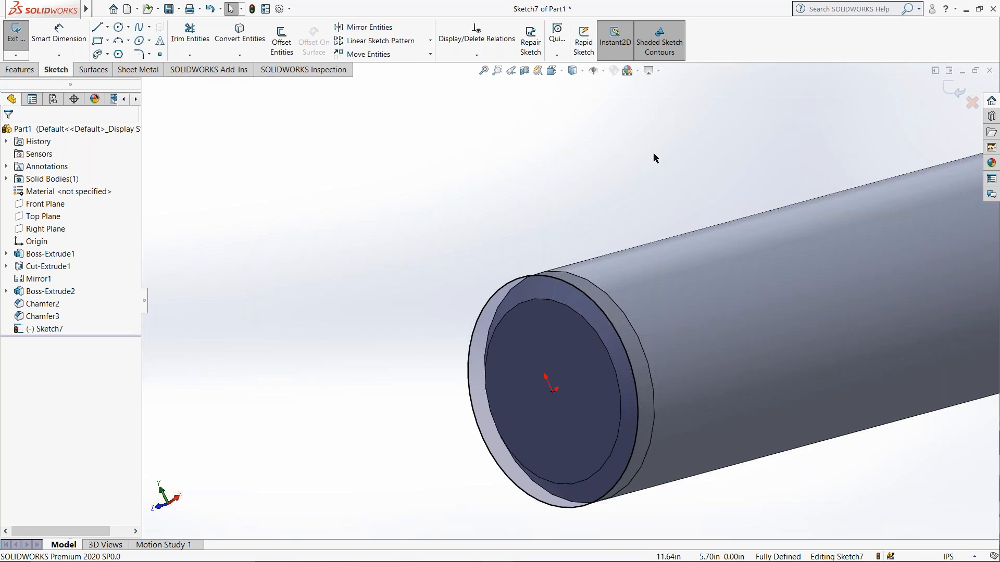
{"action": "scroll", "coordinate": [616, 345], "scroll_direction": "up", "scroll_amount": 2}
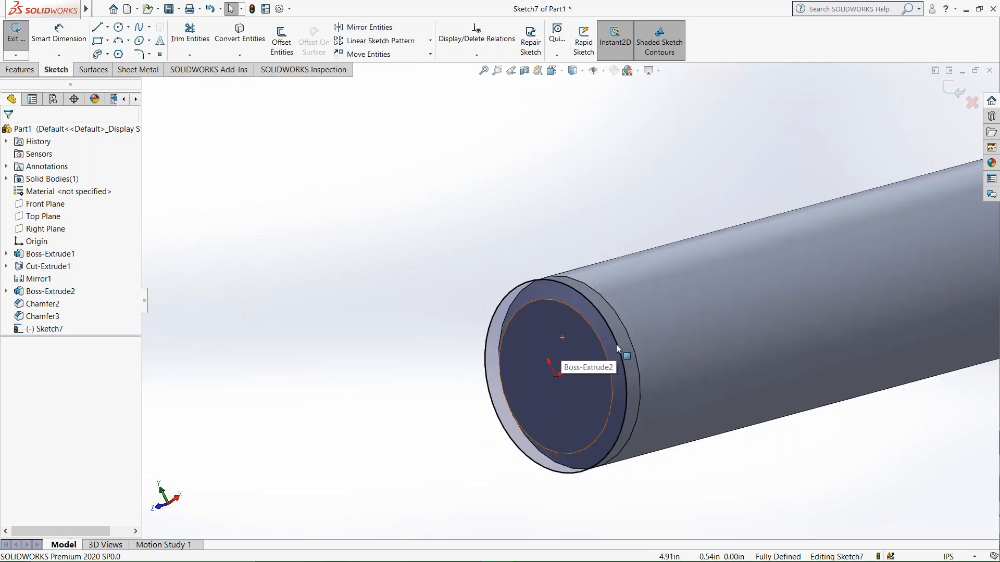
{"action": "scroll", "coordinate": [620, 336], "scroll_direction": "down", "scroll_amount": 3}
{"action": "scroll", "coordinate": [604, 317], "scroll_direction": "up", "scroll_amount": 2}
{"action": "scroll", "coordinate": [602, 318], "scroll_direction": "down", "scroll_amount": 4}
{"action": "scroll", "coordinate": [596, 319], "scroll_direction": "up", "scroll_amount": 3}
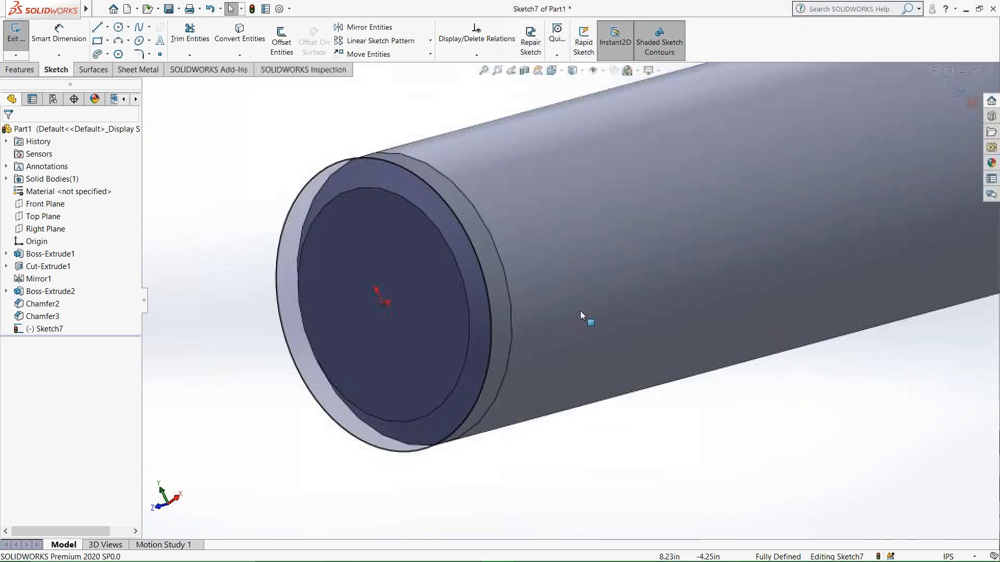
{"action": "scroll", "coordinate": [582, 313], "scroll_direction": "down", "scroll_amount": 1}
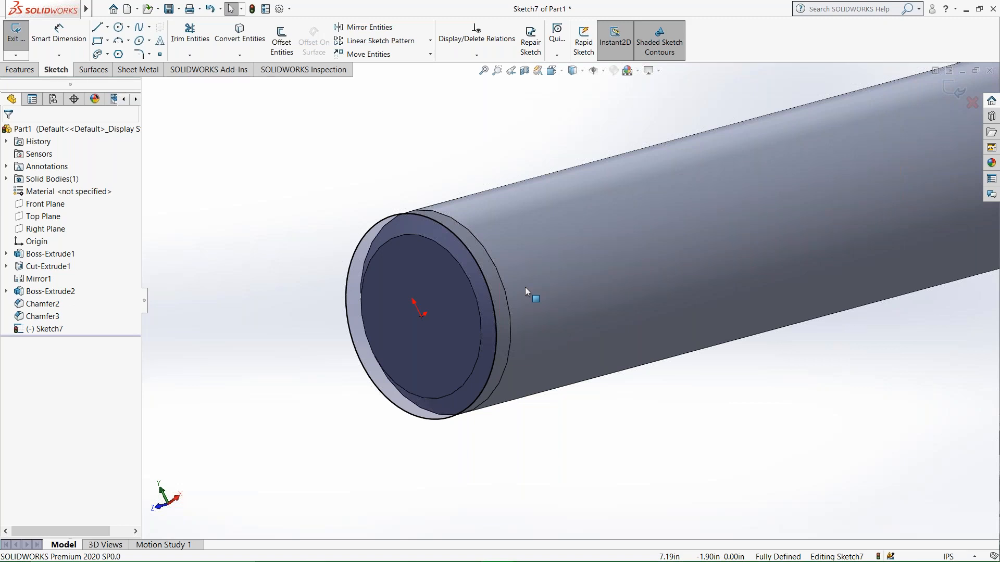
{"action": "scroll", "coordinate": [525, 286], "scroll_direction": "up", "scroll_amount": 5}
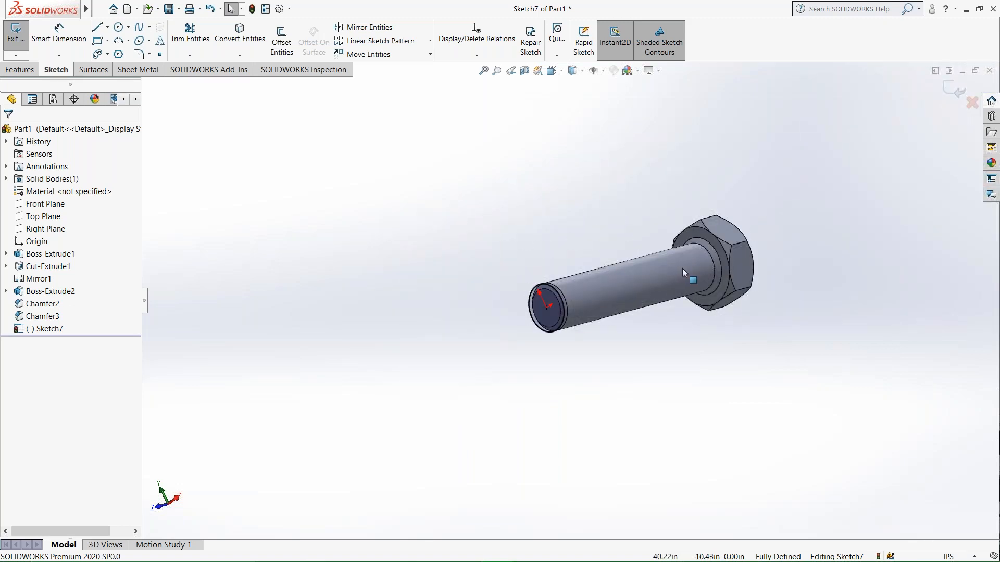
{"action": "scroll", "coordinate": [682, 268], "scroll_direction": "down", "scroll_amount": 2}
{"action": "scroll", "coordinate": [683, 268], "scroll_direction": "up", "scroll_amount": 3}
{"action": "scroll", "coordinate": [678, 263], "scroll_direction": "down", "scroll_amount": 2}
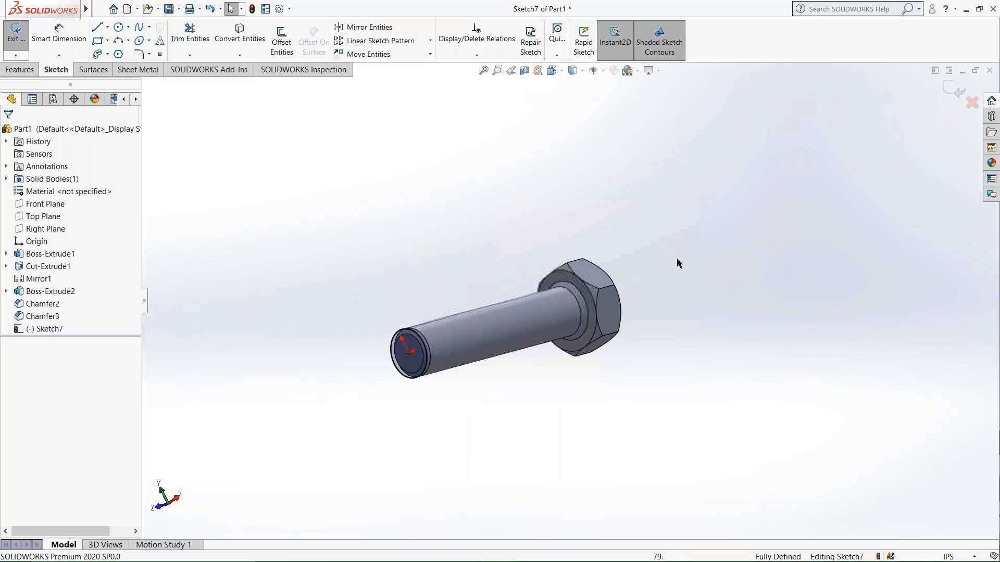
Undo the sketch changes back until only the original unconstrained circle on the shank's end remains.
{"action": "key", "text": "ctrl+z"}
{"action": "key", "text": "ctrl+z"}
{"action": "key", "text": "ctrl+z"}
{"action": "key", "text": "ctrl+z"}
{"action": "key", "text": "ctrl+z"}
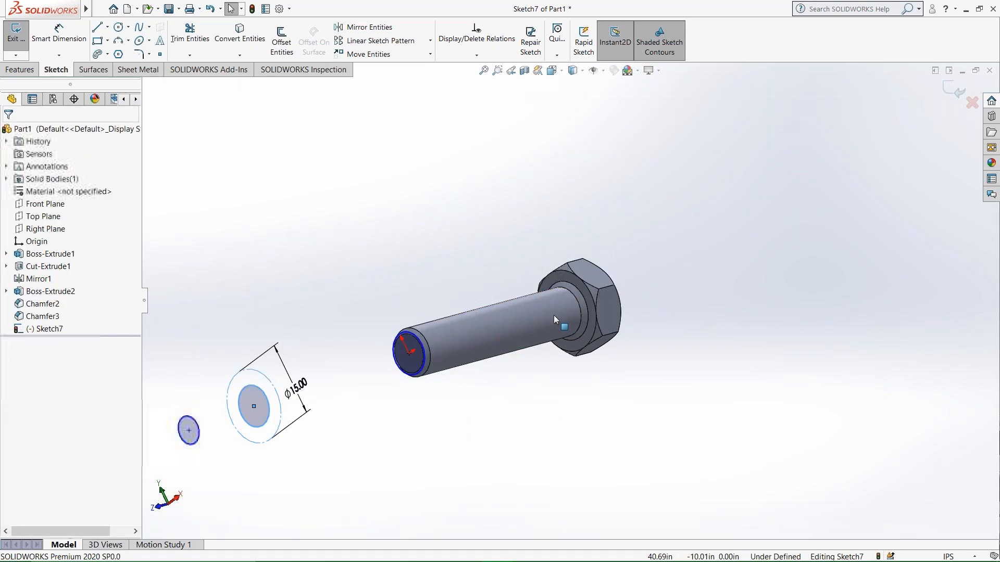
{"action": "key", "text": "ctrl+z"}
{"action": "key", "text": "ctrl+z"}
{"action": "key", "text": "ctrl+z"}
{"action": "key", "text": "ctrl+z"}
{"action": "key", "text": "ctrl+z"}
{"action": "key", "text": "ctrl+z"}
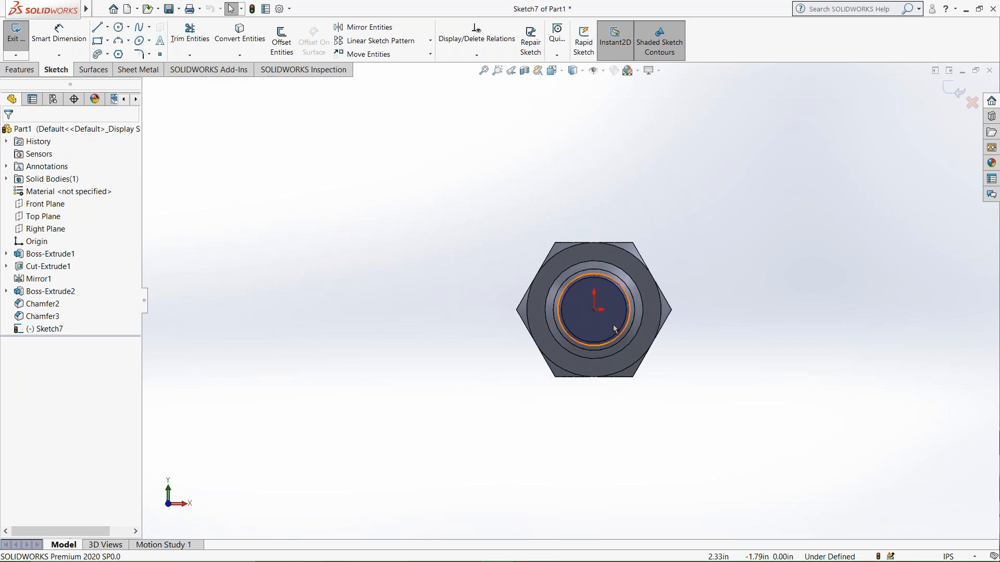
Try to delete the bolt's cylindrical shank while the end-face sketch is open.
{"action": "middle_click_drag", "start_coordinate": [604, 332], "coordinate": [562, 343]}
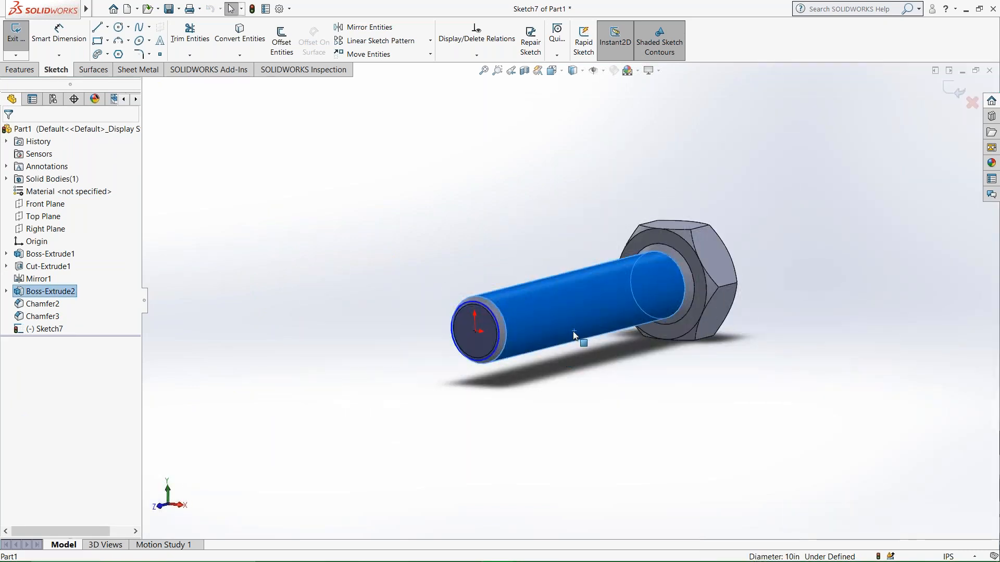
{"action": "key", "text": "Delete"}
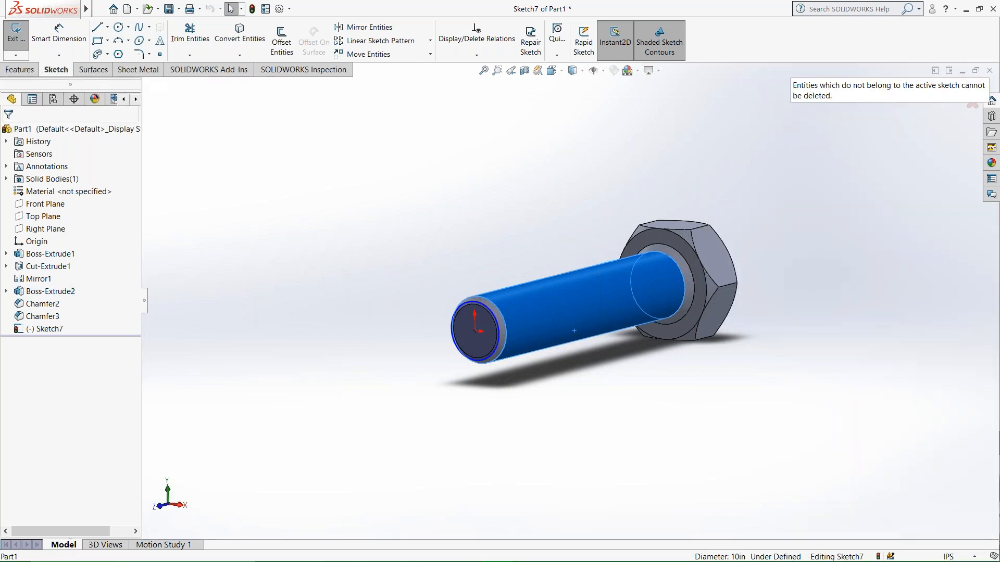
Exit the end-face sketch and delete the bolt's shank extrusion together with its chamfers and end sketch.
{"action": "left_click", "coordinate": [16, 34]}
{"action": "left_click", "coordinate": [533, 330]}
{"action": "key", "text": "Delete"}
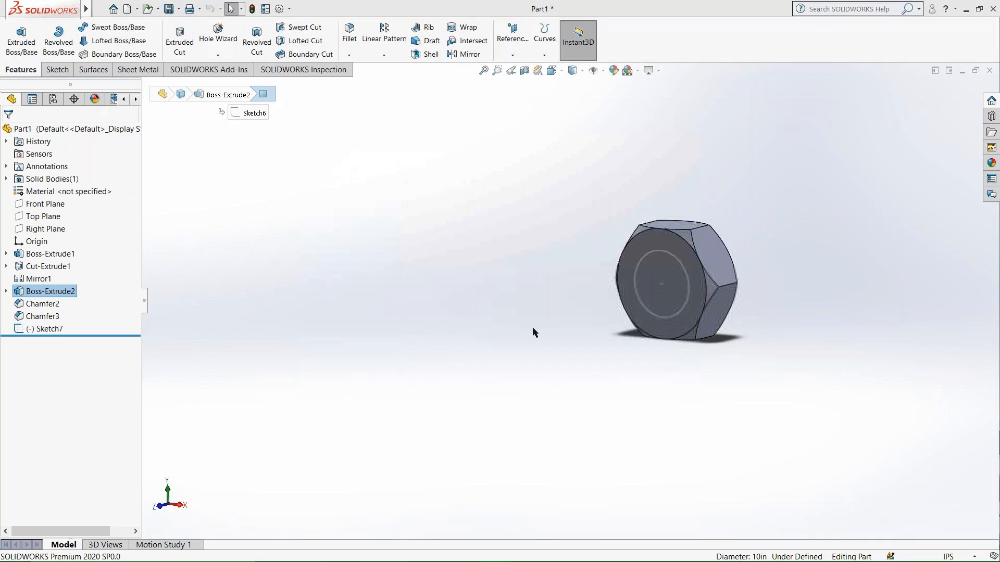
Open the shank's circle sketch on the hex head's face for editing and orient the view normal to it.
{"action": "middle_click_drag", "start_coordinate": [670, 270], "coordinate": [625, 306]}
{"action": "scroll", "coordinate": [590, 302], "scroll_direction": "down", "scroll_amount": 5}
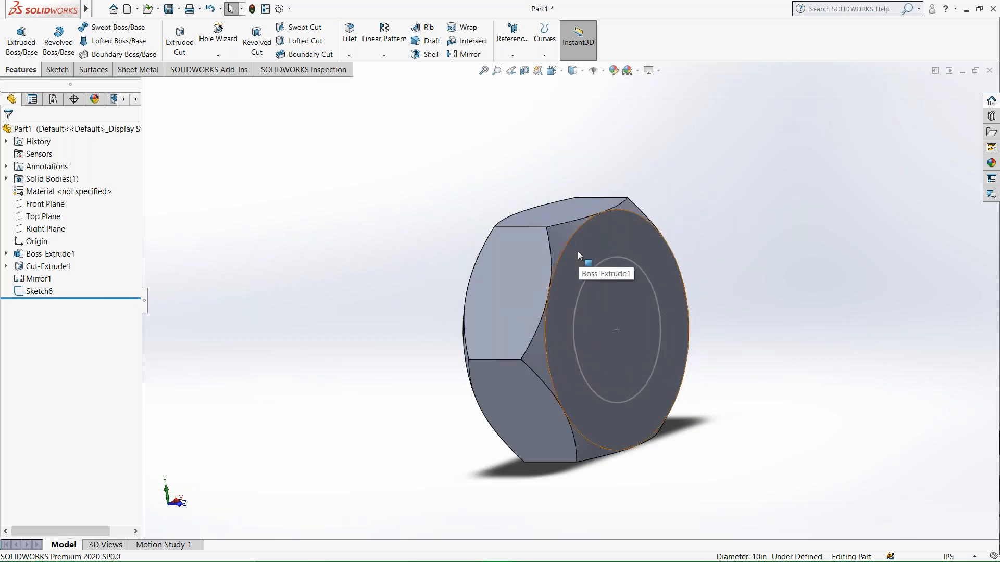
{"action": "double_click", "coordinate": [598, 266]}
{"action": "right_click", "coordinate": [605, 245]}
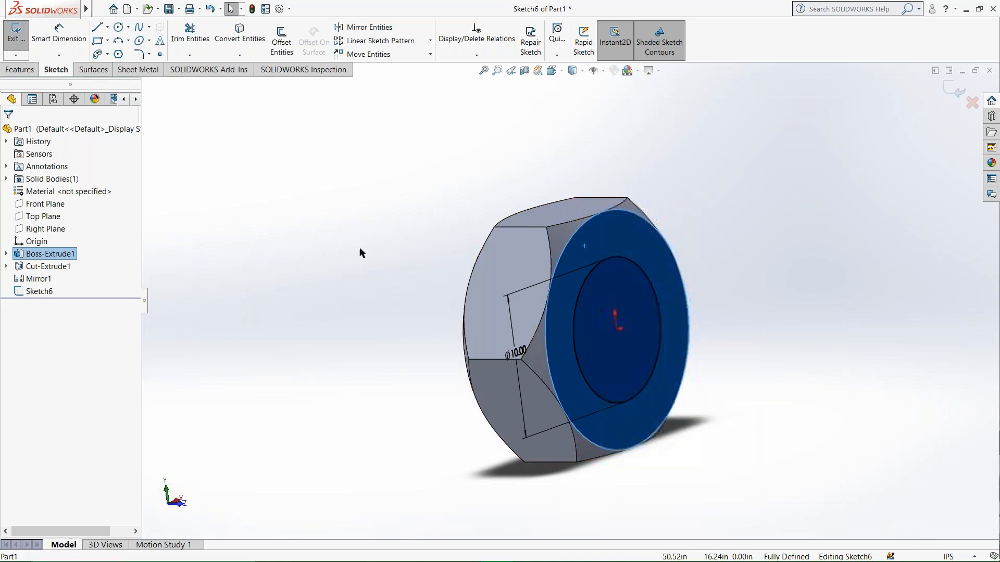
{"action": "right_click", "coordinate": [613, 236]}
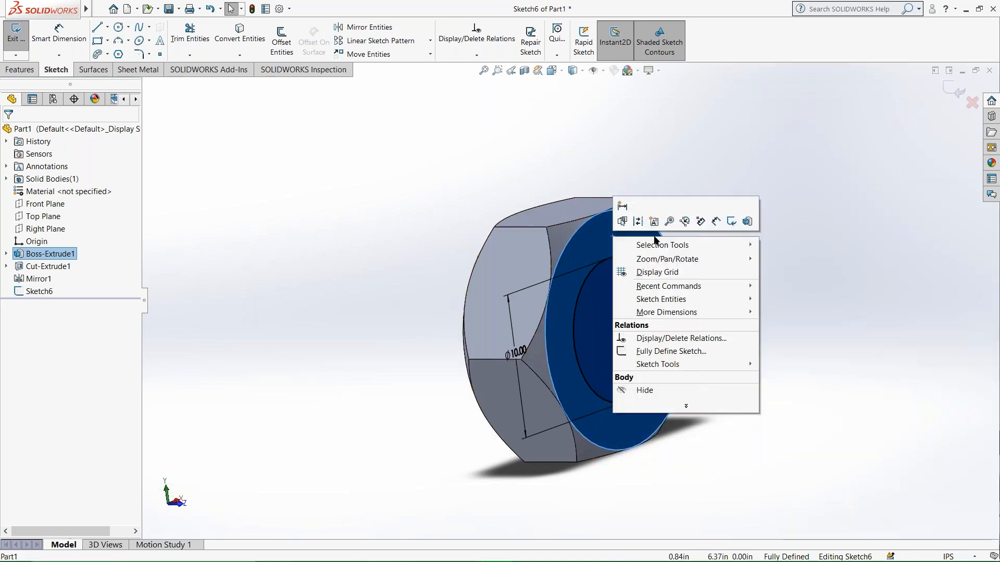
{"action": "left_click", "coordinate": [568, 75]}
{"action": "left_click", "coordinate": [573, 70]}
{"action": "left_click", "coordinate": [609, 129]}
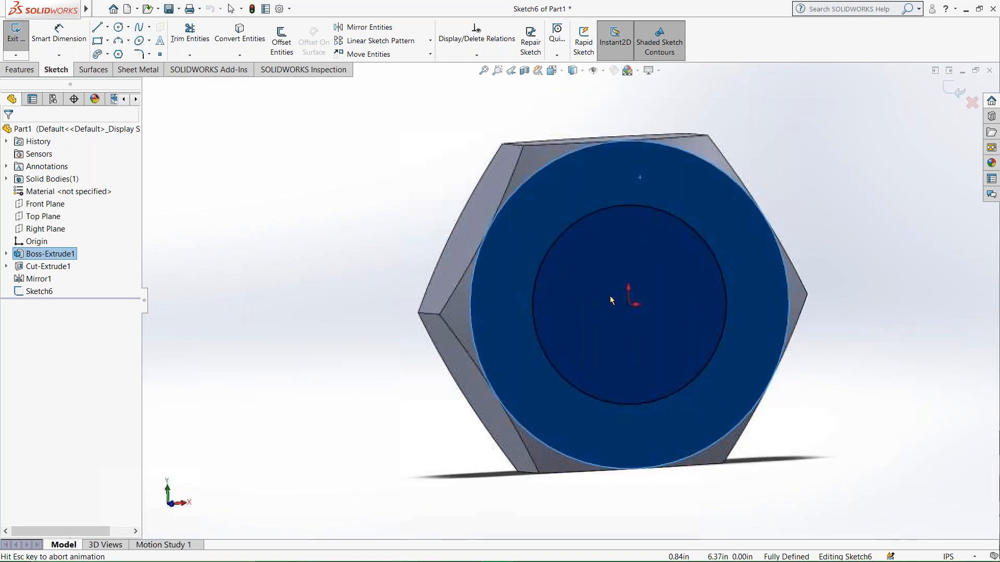
{"action": "left_click", "coordinate": [296, 258]}
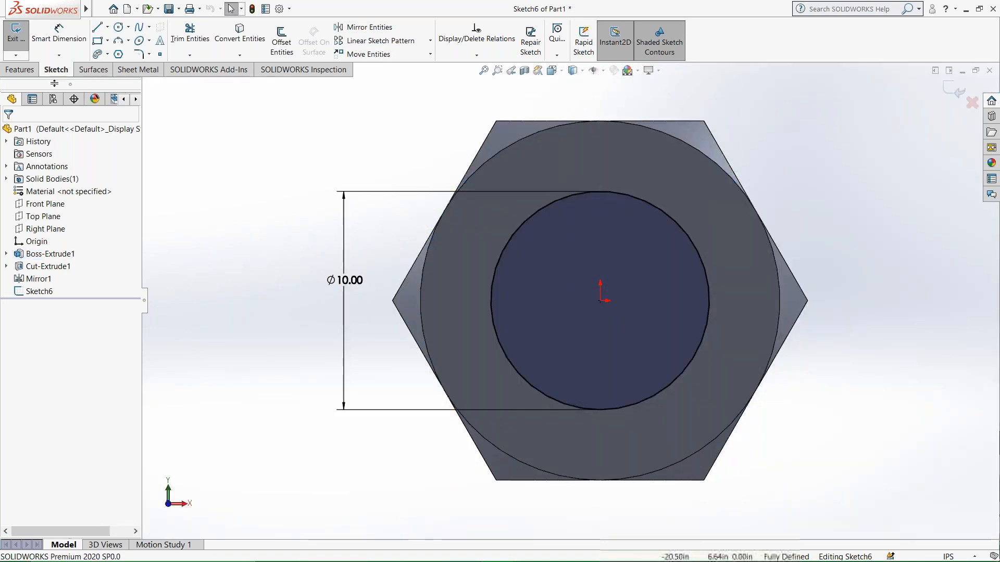
Extrude the circle on the hex head 45 in as a blind boss merged with the head.
{"action": "left_click", "coordinate": [20, 69]}
{"action": "left_click", "coordinate": [22, 46]}
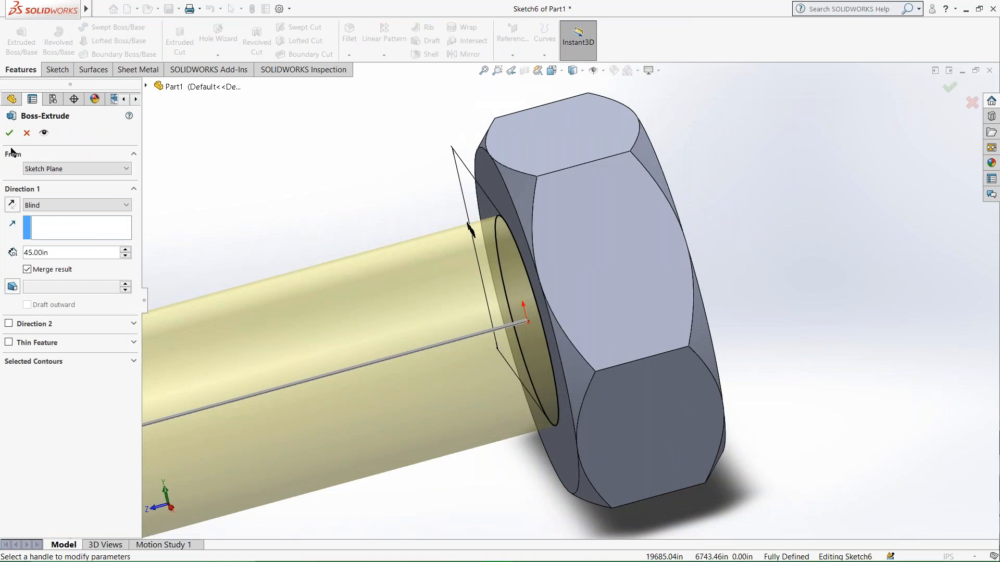
{"action": "left_click", "coordinate": [10, 133]}
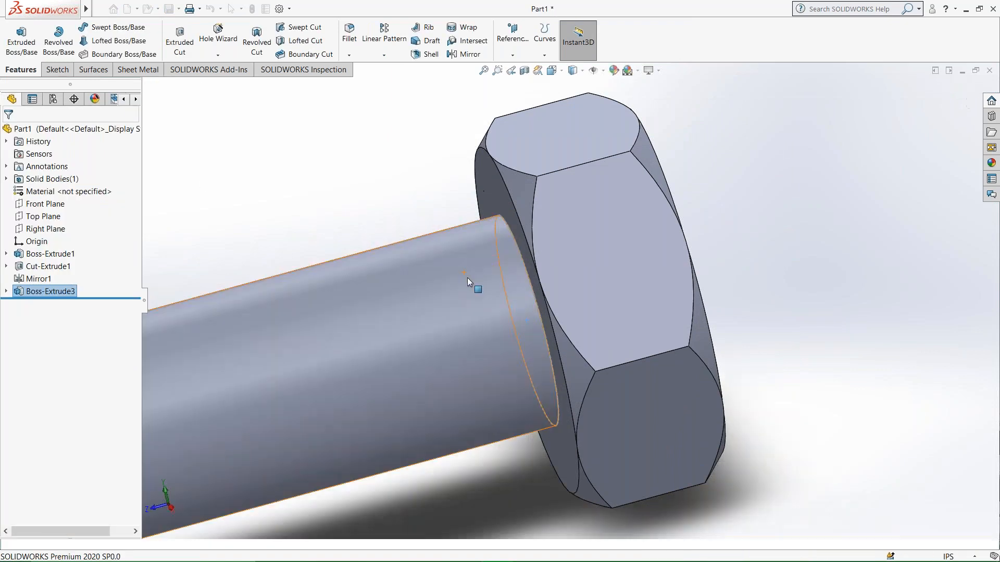
{"action": "scroll", "coordinate": [467, 277], "scroll_direction": "down", "scroll_amount": 5}
{"action": "middle_click_drag", "start_coordinate": [485, 368], "coordinate": [580, 315]}
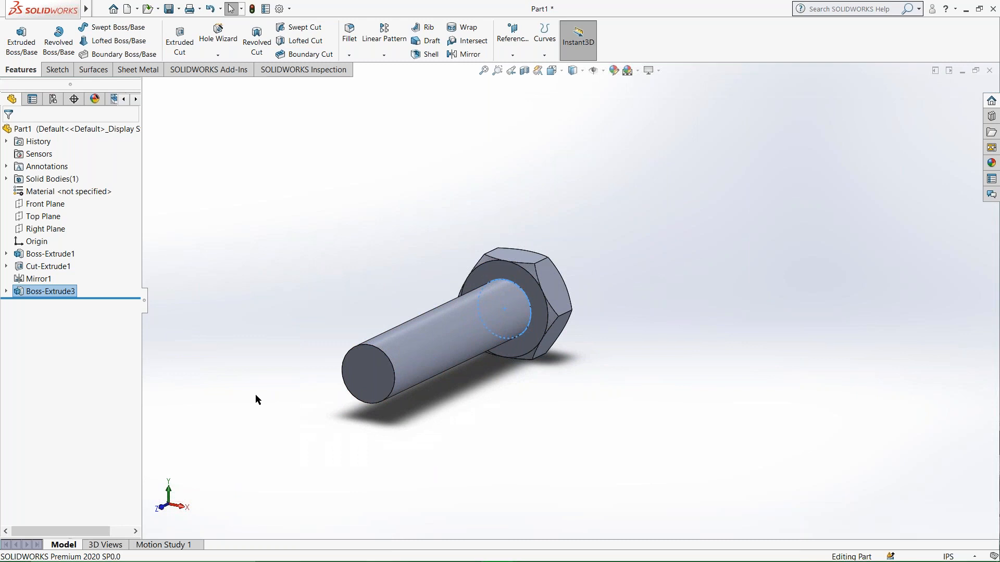
Chamfer the edge where the shank meets the head by 1 in at 45 degrees.
{"action": "left_click", "coordinate": [553, 465]}
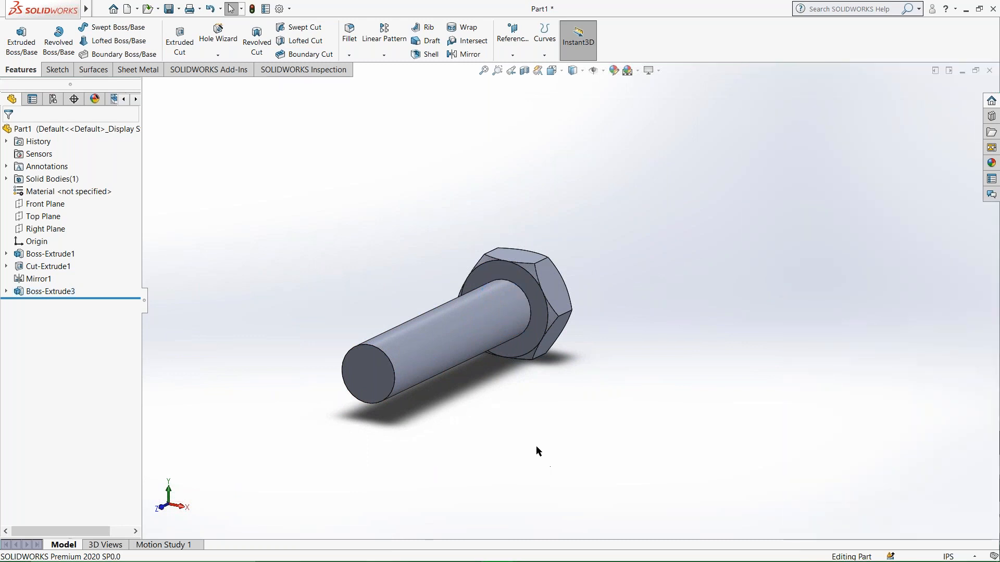
{"action": "left_click", "coordinate": [349, 55]}
{"action": "left_click", "coordinate": [367, 81]}
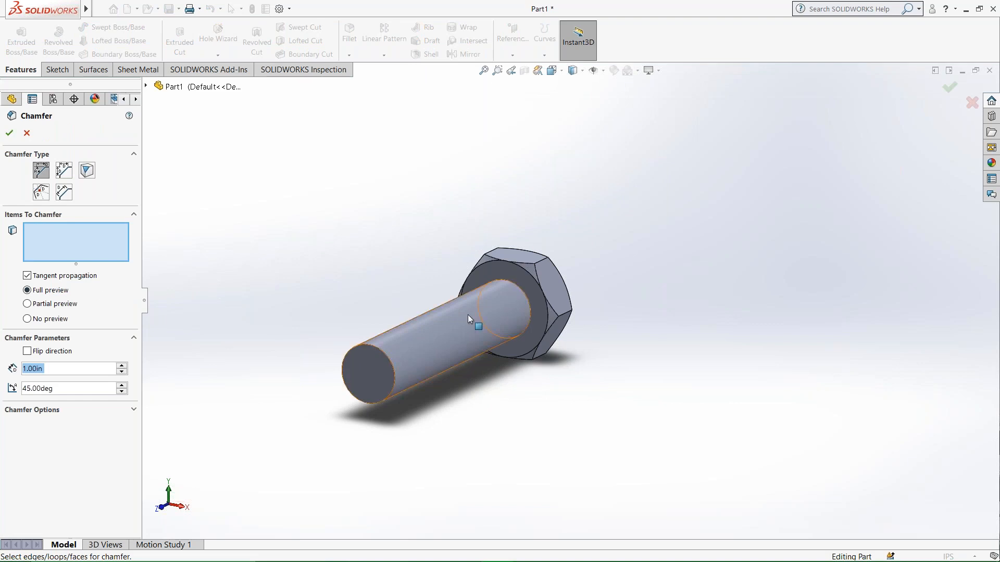
{"action": "left_click", "coordinate": [527, 293]}
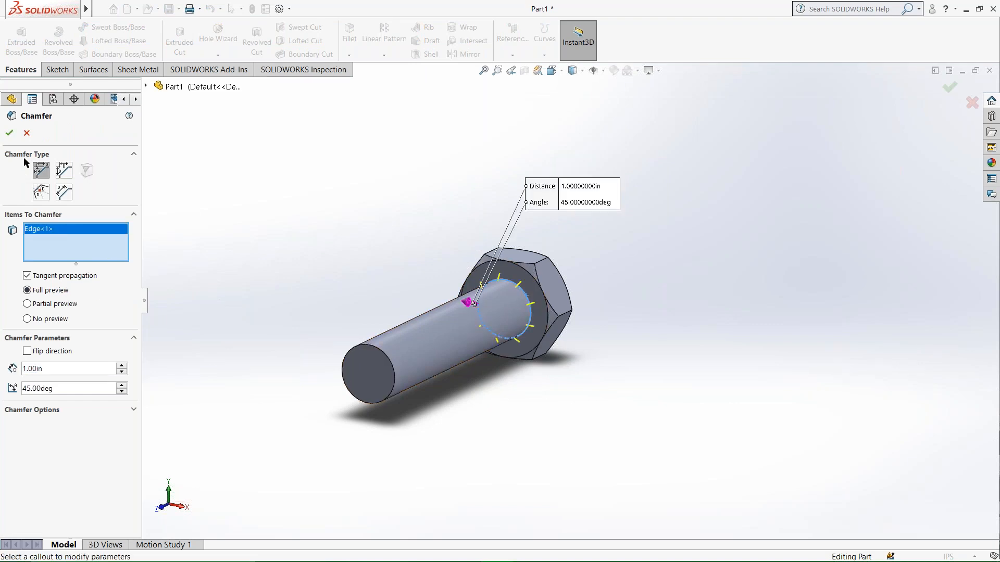
{"action": "middle_click_drag", "start_coordinate": [529, 292], "coordinate": [475, 342]}
{"action": "scroll", "coordinate": [507, 328], "scroll_direction": "down", "scroll_amount": 5}
{"action": "scroll", "coordinate": [507, 328], "scroll_direction": "down", "scroll_amount": 1}
{"action": "scroll", "coordinate": [588, 316], "scroll_direction": "up", "scroll_amount": 6}
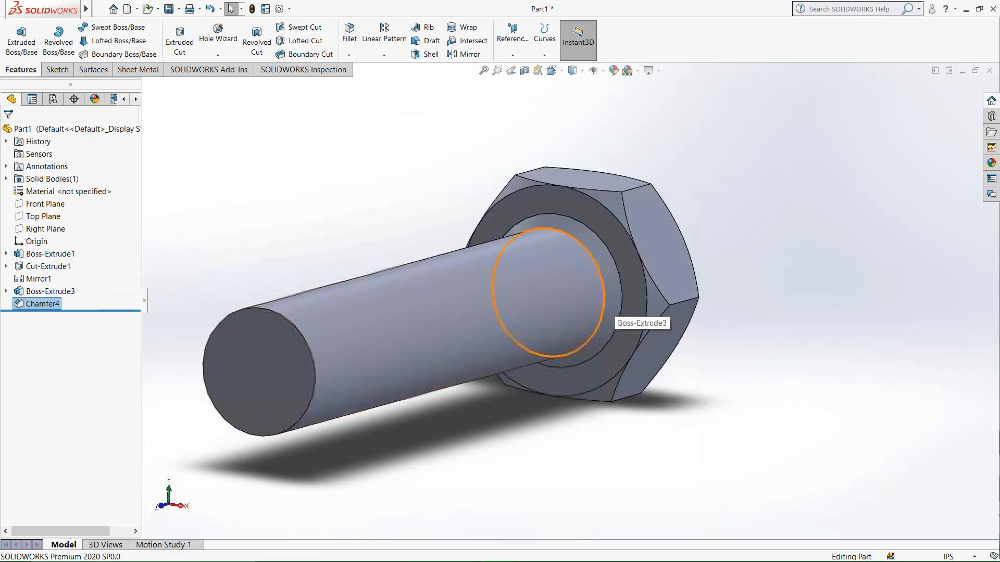
Chamfer the circular edge at the shank's free end by 1 in at 45 degrees.
{"action": "left_click", "coordinate": [353, 56]}
{"action": "left_click", "coordinate": [370, 81]}
{"action": "left_click", "coordinate": [419, 327]}
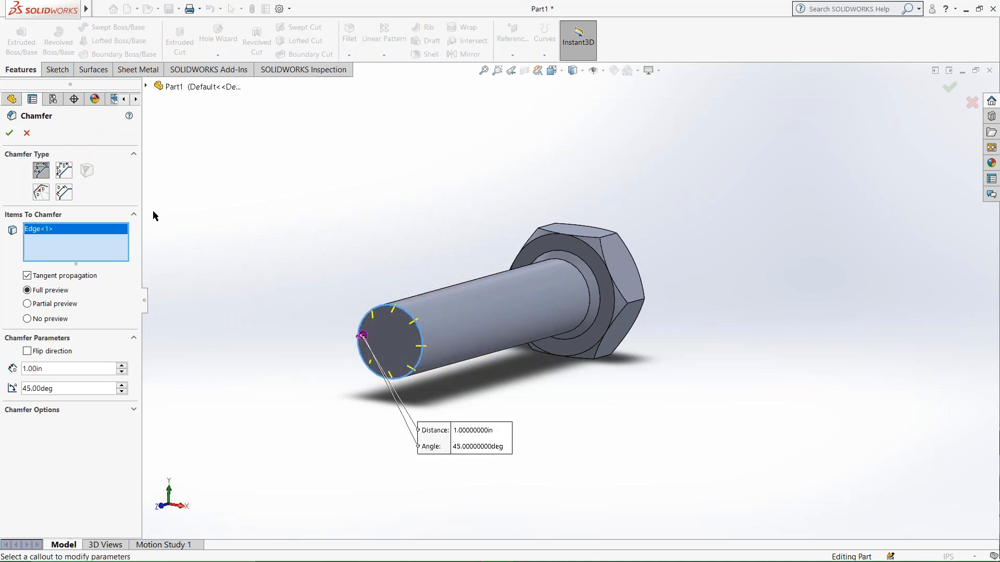
{"action": "middle_click_drag", "start_coordinate": [238, 377], "coordinate": [235, 213]}
{"action": "middle_click_drag", "start_coordinate": [461, 315], "coordinate": [405, 163]}
{"action": "scroll", "coordinate": [453, 168], "scroll_direction": "down", "scroll_amount": 3}
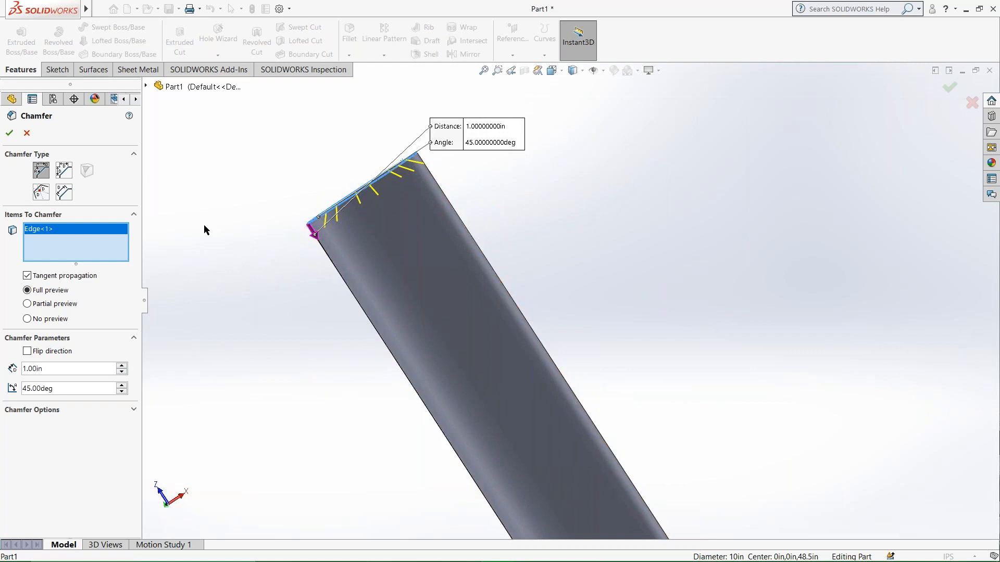
{"action": "left_click", "coordinate": [9, 132]}
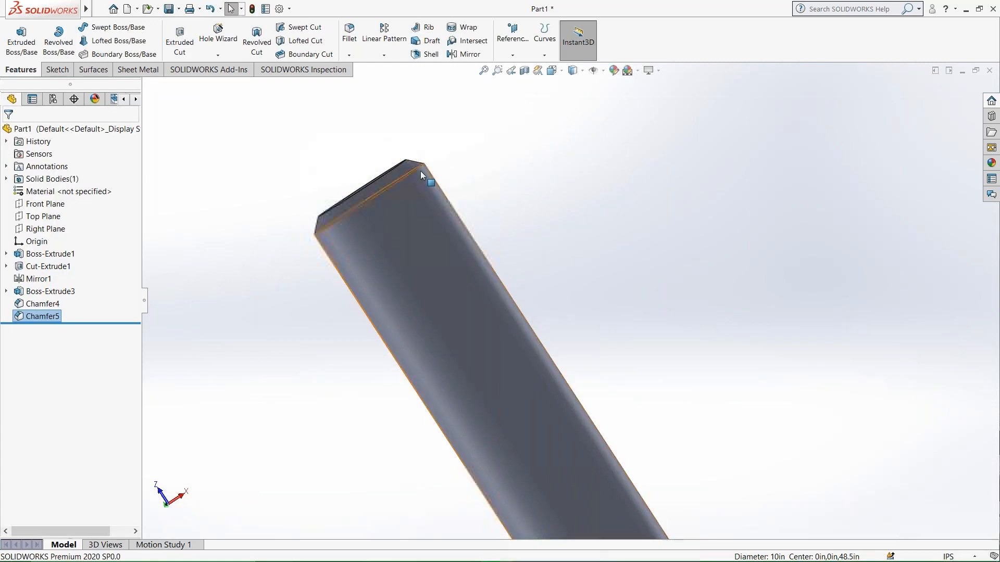
Start a new sketch on the shank's flat end face, viewed normal to the face.
{"action": "middle_click_drag", "start_coordinate": [430, 179], "coordinate": [442, 297]}
{"action": "right_click", "coordinate": [362, 183]}
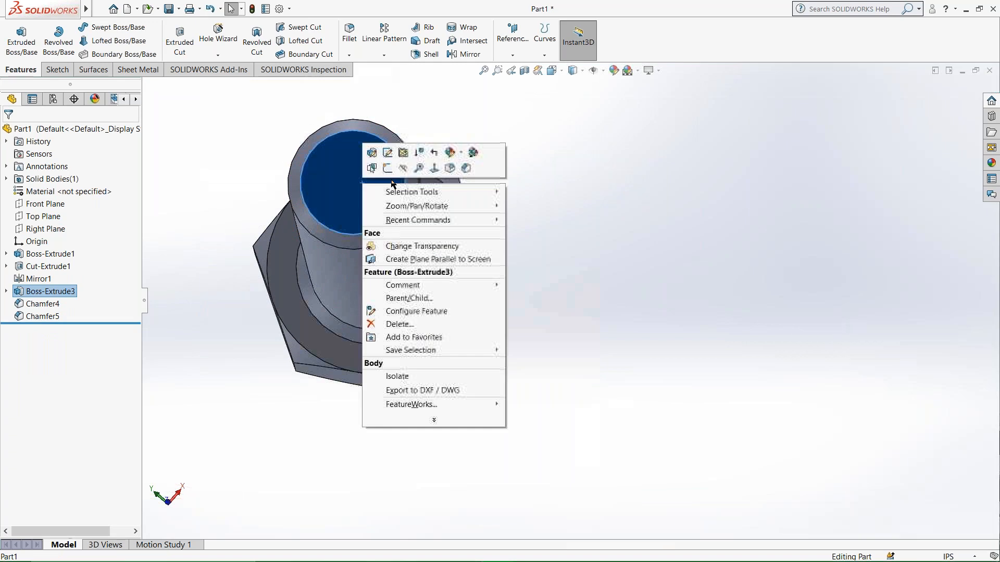
{"action": "left_click", "coordinate": [436, 174]}
{"action": "right_click", "coordinate": [542, 301]}
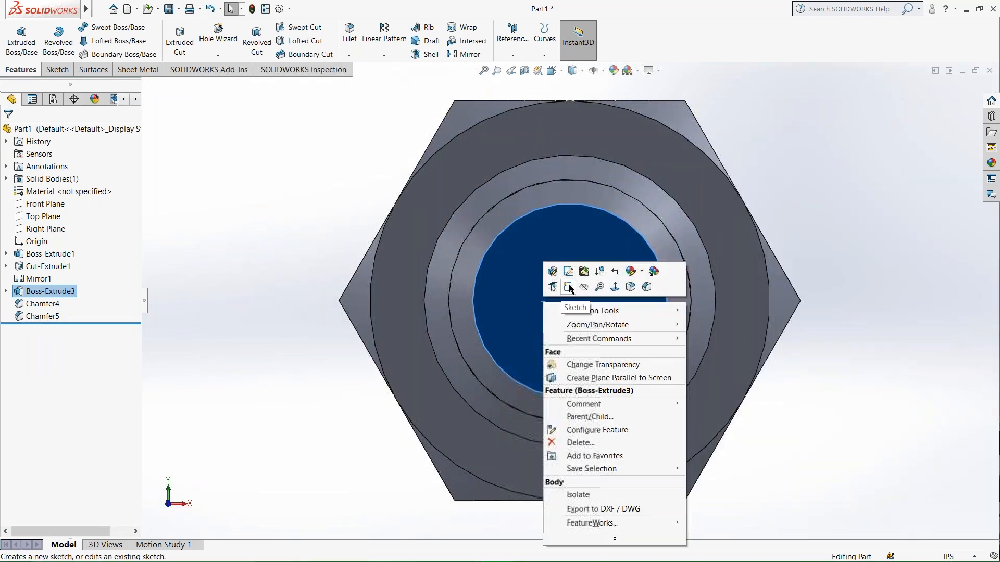
{"action": "left_click", "coordinate": [569, 289]}
Sketch a circle centred on the origin with a radius of about 13.55 in, larger than the bolt head.
{"action": "left_click", "coordinate": [119, 27]}
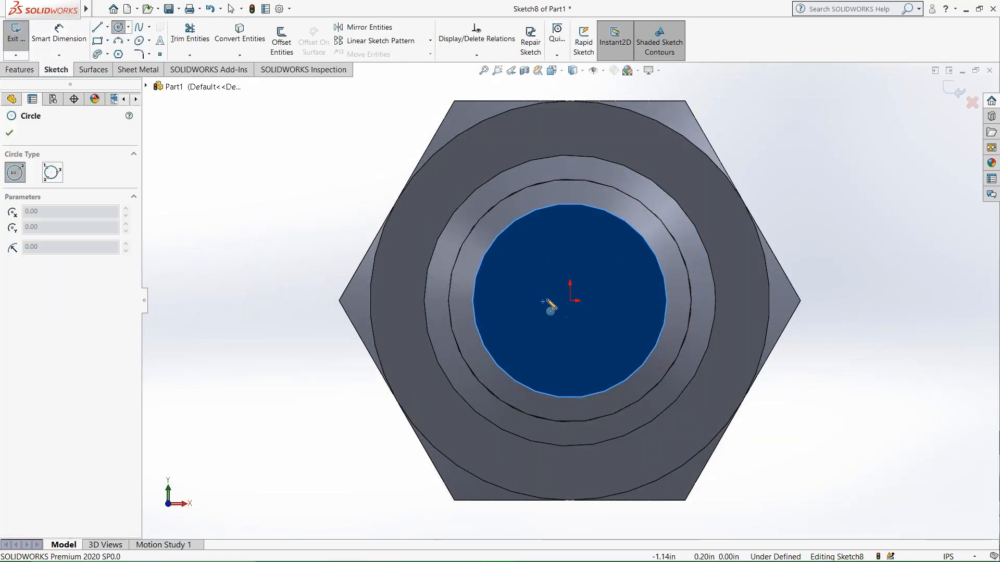
{"action": "mouse_move", "coordinate": [571, 302]}
{"action": "left_mouse_down"}
{"action": "mouse_move", "coordinate": [446, 357]}
{"action": "mouse_move", "coordinate": [390, 413]}
{"action": "mouse_move", "coordinate": [244, 334]}
{"action": "left_mouse_up"}
{"action": "key", "text": "Escape"}
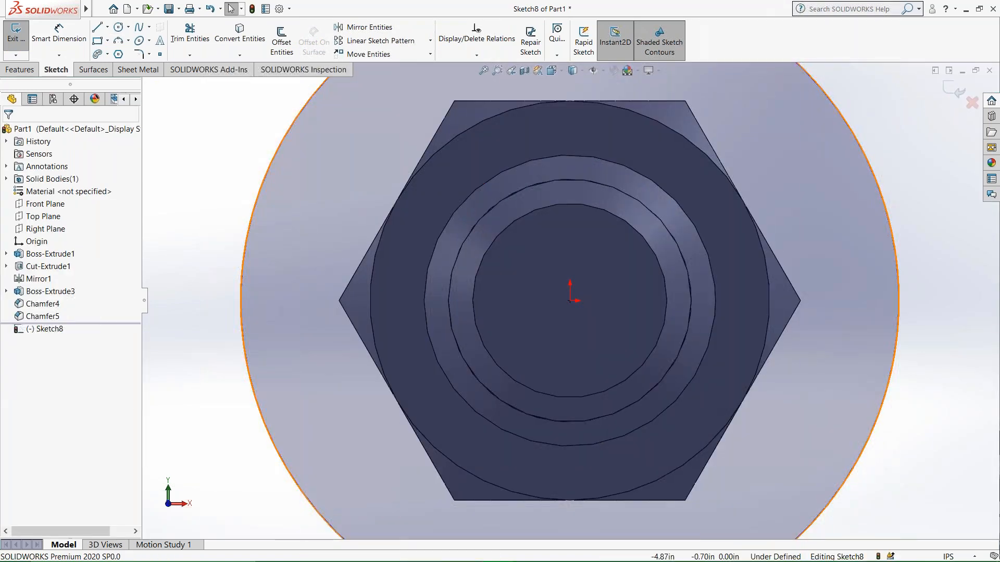
{"action": "middle_click_drag", "start_coordinate": [498, 314], "coordinate": [614, 327]}
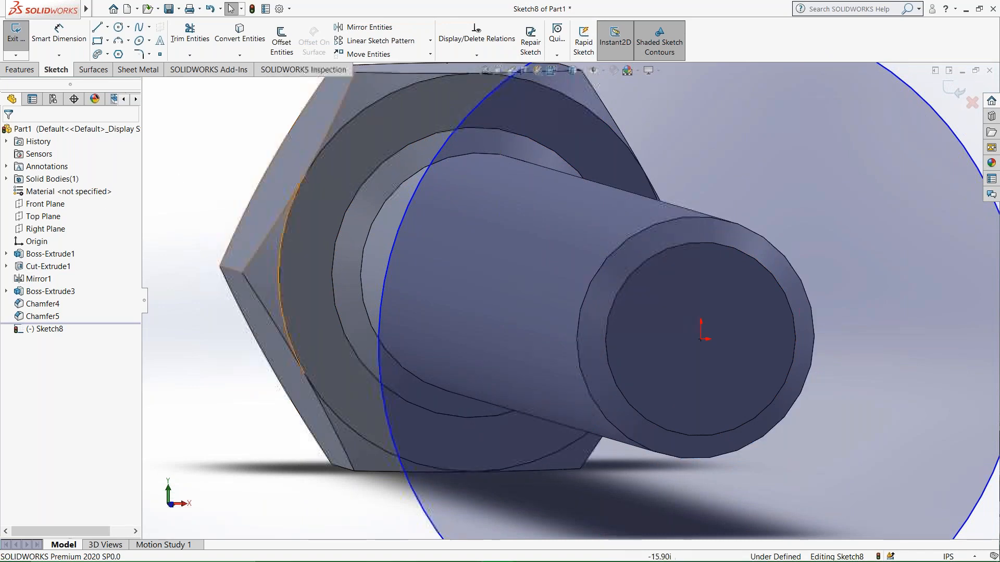
Make the large sketched circle tangent to the outer edge of the shank's end chamfer.
{"action": "left_click", "coordinate": [392, 249]}
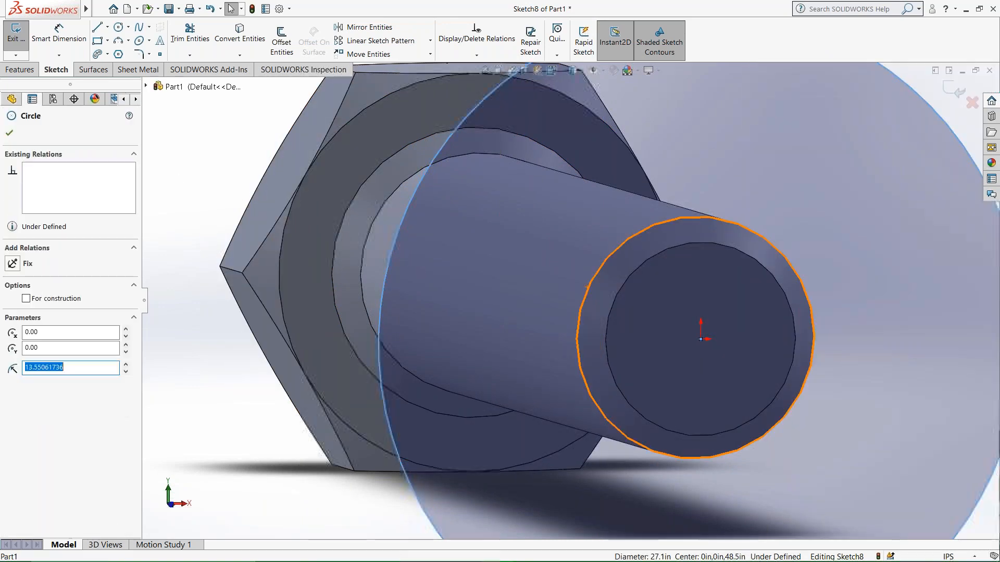
{"action": "left_click", "coordinate": [592, 281], "text": "ctrl"}
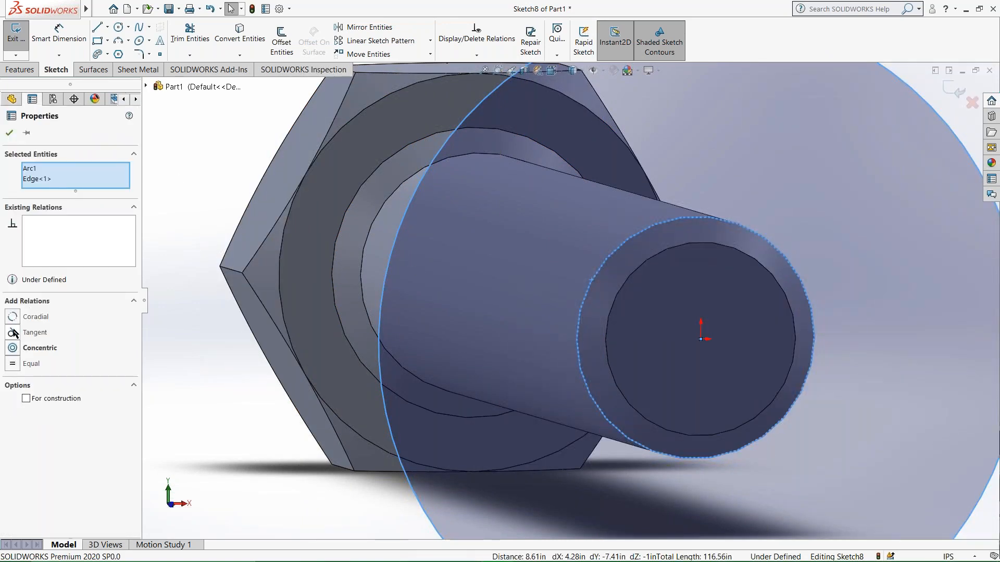
{"action": "left_click", "coordinate": [12, 333]}
{"action": "left_click", "coordinate": [9, 132]}
Examine the tangent circle against the shank's end chamfer from several angles, close up and with the whole bolt in view.
{"action": "middle_click_drag", "start_coordinate": [354, 312], "coordinate": [266, 360]}
{"action": "scroll", "coordinate": [396, 409], "scroll_direction": "up", "scroll_amount": 3}
{"action": "scroll", "coordinate": [489, 407], "scroll_direction": "down", "scroll_amount": 1}
{"action": "scroll", "coordinate": [573, 317], "scroll_direction": "down", "scroll_amount": 3}
{"action": "scroll", "coordinate": [572, 317], "scroll_direction": "up", "scroll_amount": 3}
{"action": "scroll", "coordinate": [587, 311], "scroll_direction": "up", "scroll_amount": 3}
{"action": "scroll", "coordinate": [665, 247], "scroll_direction": "down", "scroll_amount": 2}
{"action": "scroll", "coordinate": [664, 247], "scroll_direction": "down", "scroll_amount": 3}
{"action": "scroll", "coordinate": [647, 295], "scroll_direction": "up", "scroll_amount": 3}
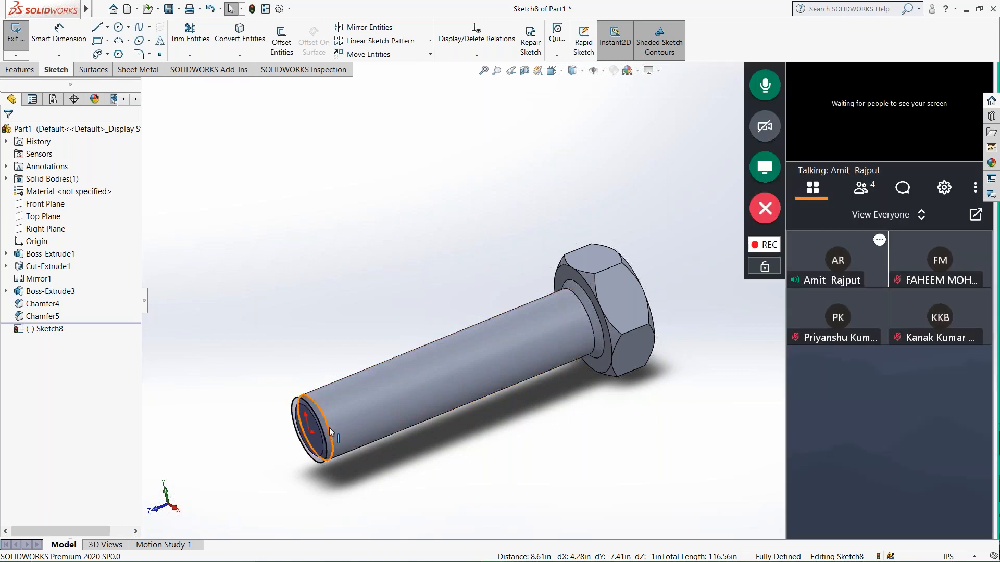
{"action": "middle_click_drag", "start_coordinate": [329, 427], "coordinate": [429, 457]}
{"action": "scroll", "coordinate": [428, 458], "scroll_direction": "up", "scroll_amount": 5}
{"action": "mouse_move", "coordinate": [510, 369]}
{"action": "middle_mouse_down"}
{"action": "mouse_move", "coordinate": [549, 401]}
{"action": "mouse_move", "coordinate": [533, 427]}
{"action": "middle_mouse_up"}
Start a Helix/Spiral from the circle on the shank's end and define it by Height and Pitch.
{"action": "left_click", "coordinate": [18, 72]}
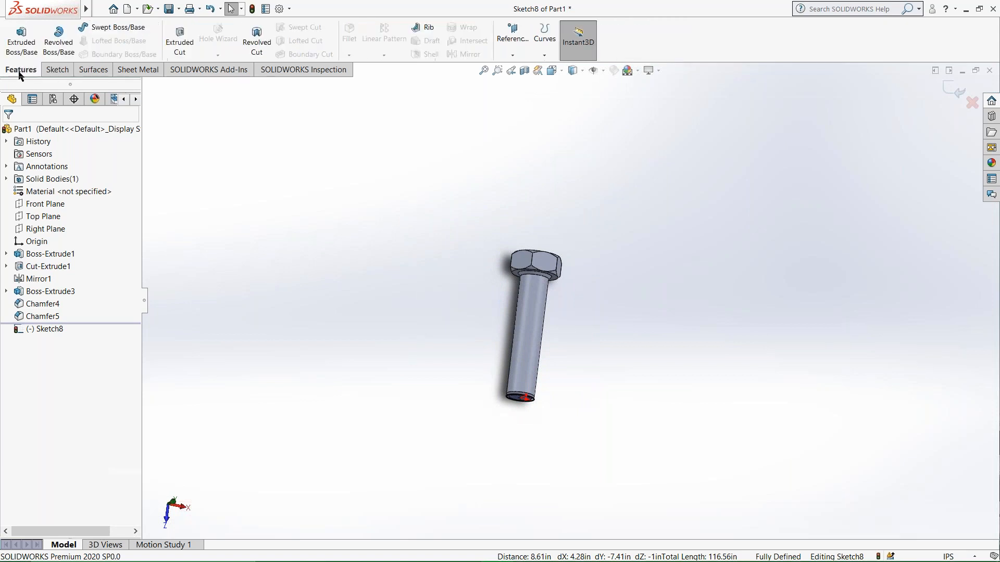
{"action": "left_click", "coordinate": [544, 54]}
{"action": "left_click", "coordinate": [561, 80]}
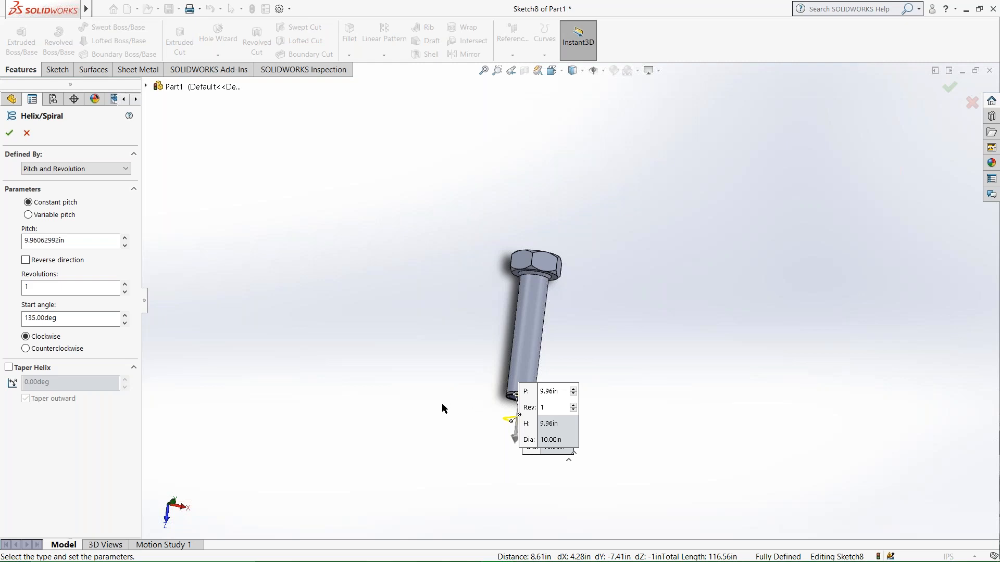
{"action": "left_click", "coordinate": [57, 170]}
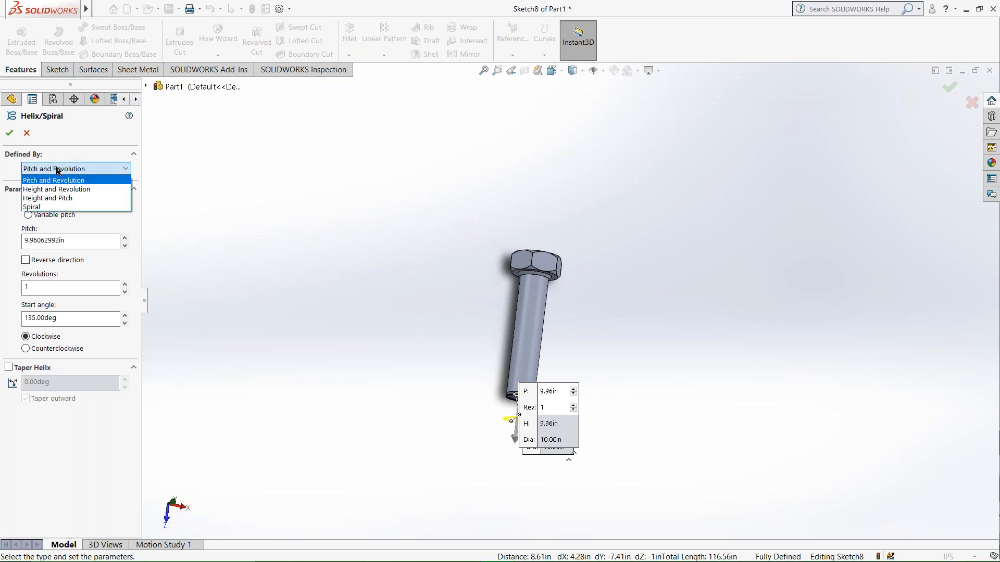
{"action": "left_click", "coordinate": [57, 171]}
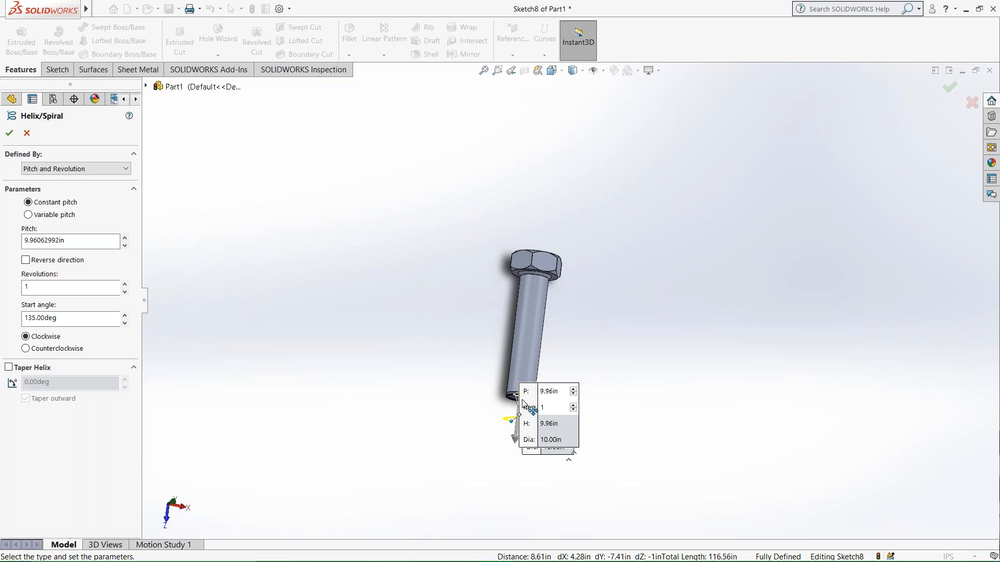
{"action": "middle_click_drag", "start_coordinate": [523, 400], "coordinate": [492, 386]}
{"action": "left_click", "coordinate": [48, 168]}
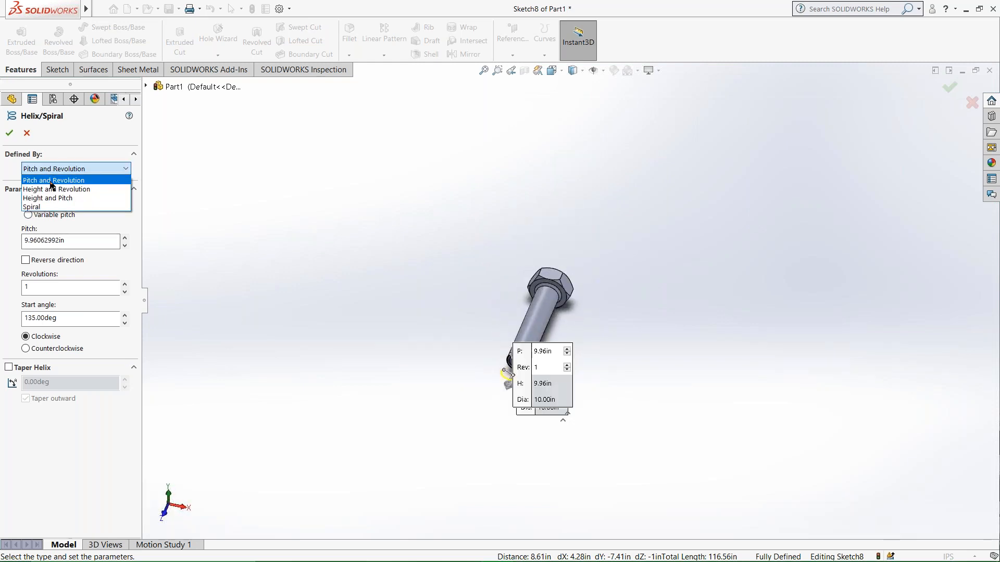
{"action": "left_click", "coordinate": [57, 197]}
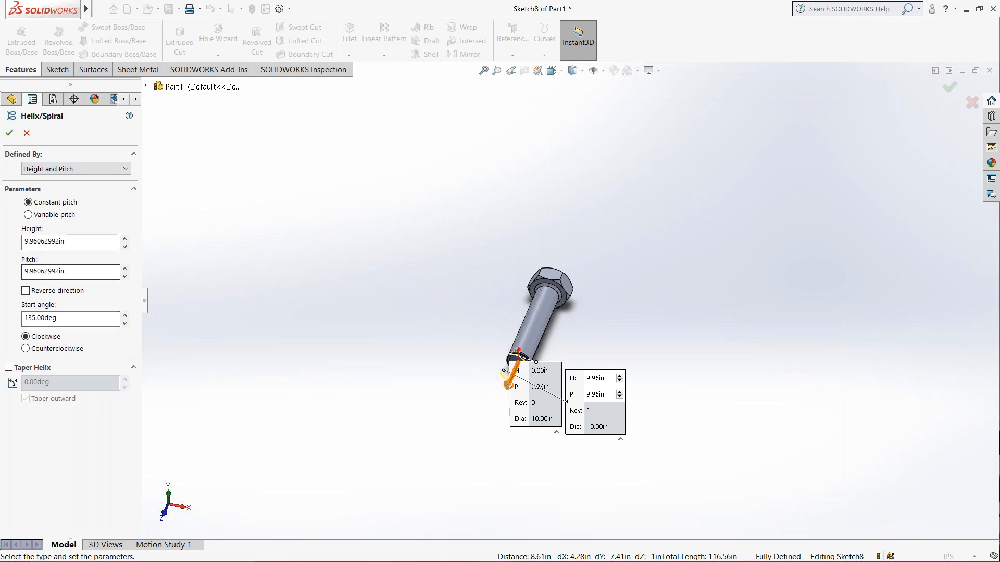
Reverse the helix so it runs back along the shank and set its height to 30 in.
{"action": "left_click_drag", "start_coordinate": [517, 386], "coordinate": [539, 314]}
{"action": "left_click_drag", "start_coordinate": [74, 241], "coordinate": [35, 241]}
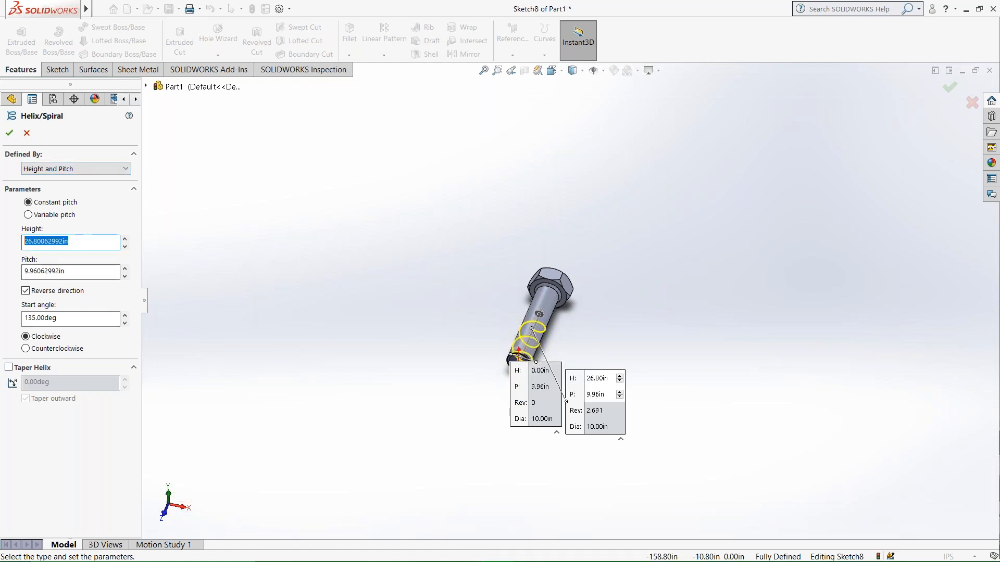
{"action": "left_click", "coordinate": [74, 241]}
{"action": "left_click_drag", "start_coordinate": [73, 242], "coordinate": [7, 234]}
{"action": "type", "text": "30"}
{"action": "key", "text": "Return"}
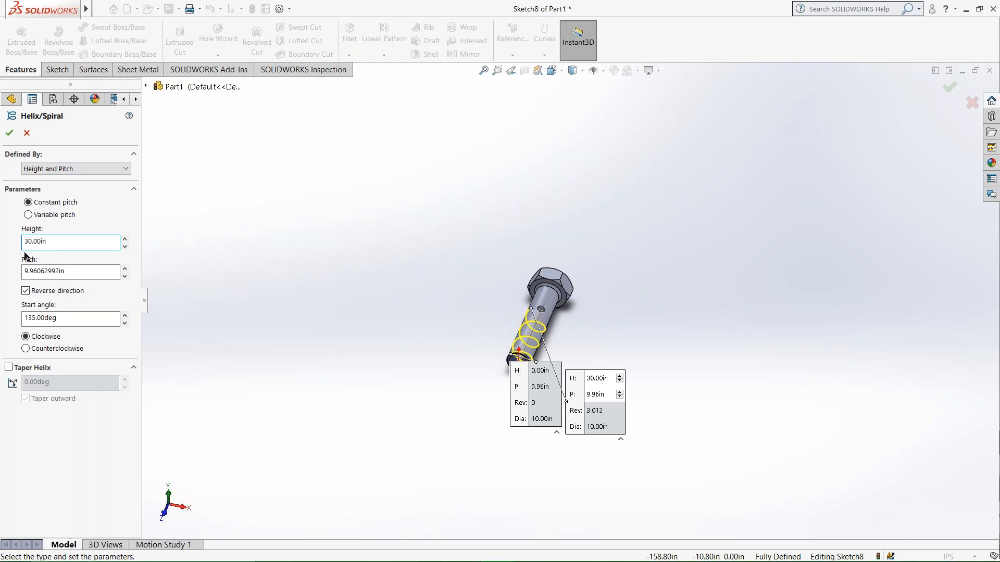
Try a helix pitch of 1 in and inspect the preview on the shank.
{"action": "left_click_drag", "start_coordinate": [79, 276], "coordinate": [8, 263]}
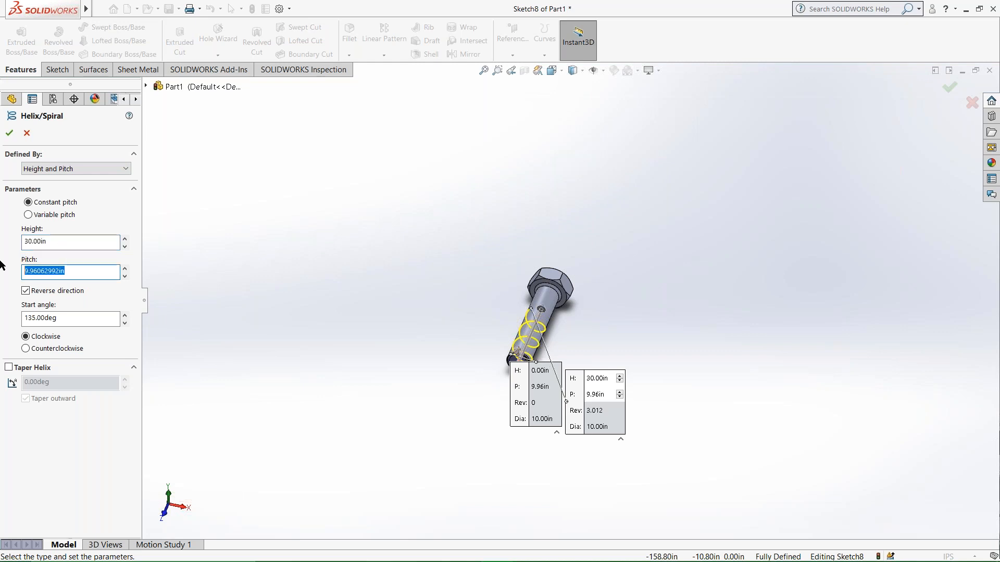
{"action": "type", "text": "1"}
{"action": "key", "text": "Return"}
{"action": "middle_click_drag", "start_coordinate": [520, 356], "coordinate": [563, 359]}
Set the helix's pitch to 2 in and check the coil spacing along the shank.
{"action": "double_click", "coordinate": [59, 275]}
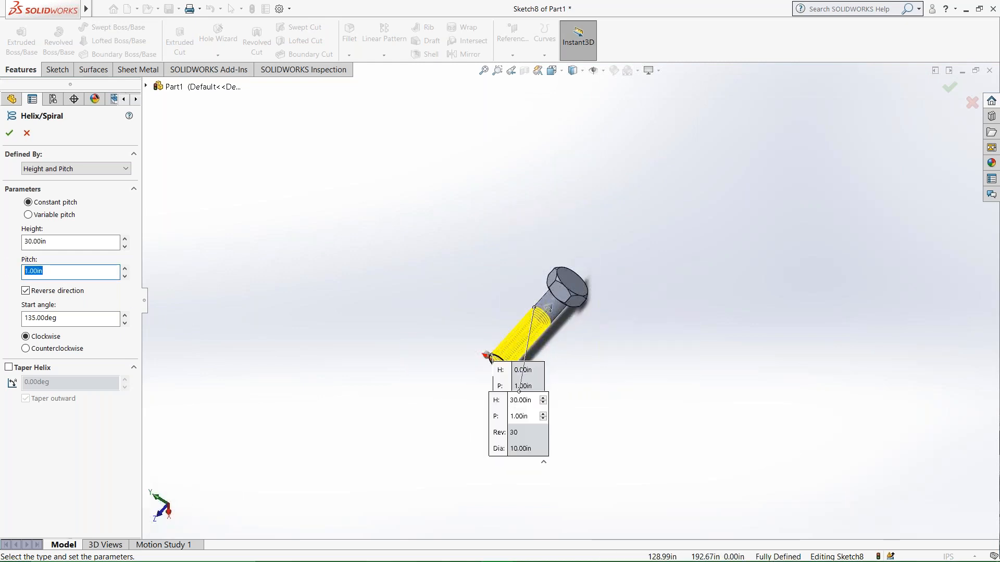
{"action": "type", "text": "2"}
{"action": "key", "text": "Return"}
{"action": "middle_click_drag", "start_coordinate": [571, 333], "coordinate": [603, 292]}
{"action": "scroll", "coordinate": [548, 341], "scroll_direction": "up", "scroll_amount": 3}
{"action": "scroll", "coordinate": [551, 328], "scroll_direction": "down", "scroll_amount": 3}
{"action": "scroll", "coordinate": [551, 327], "scroll_direction": "down", "scroll_amount": 4}
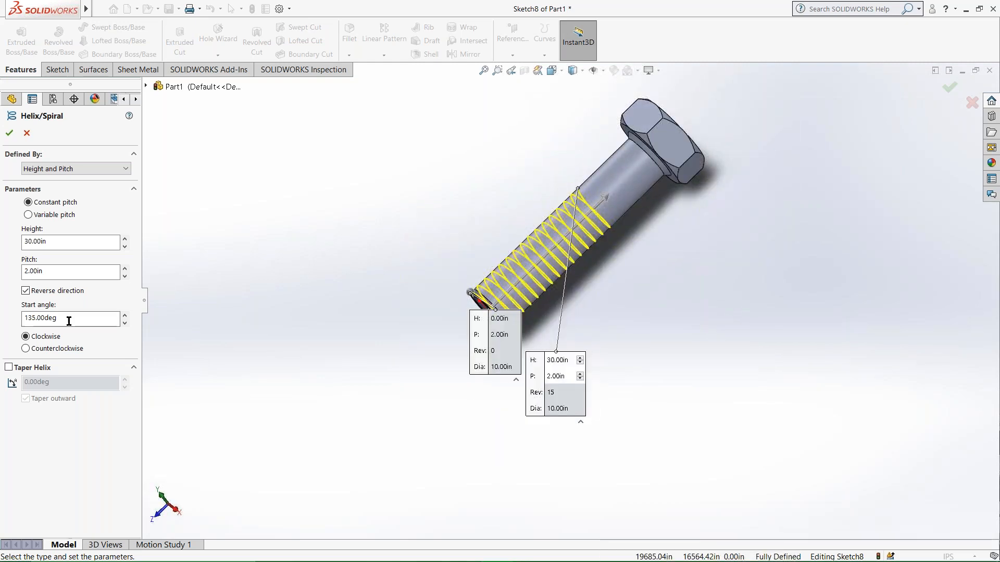
Set the helix's start angle to 0 degrees and accept the helix.
{"action": "double_click", "coordinate": [57, 318]}
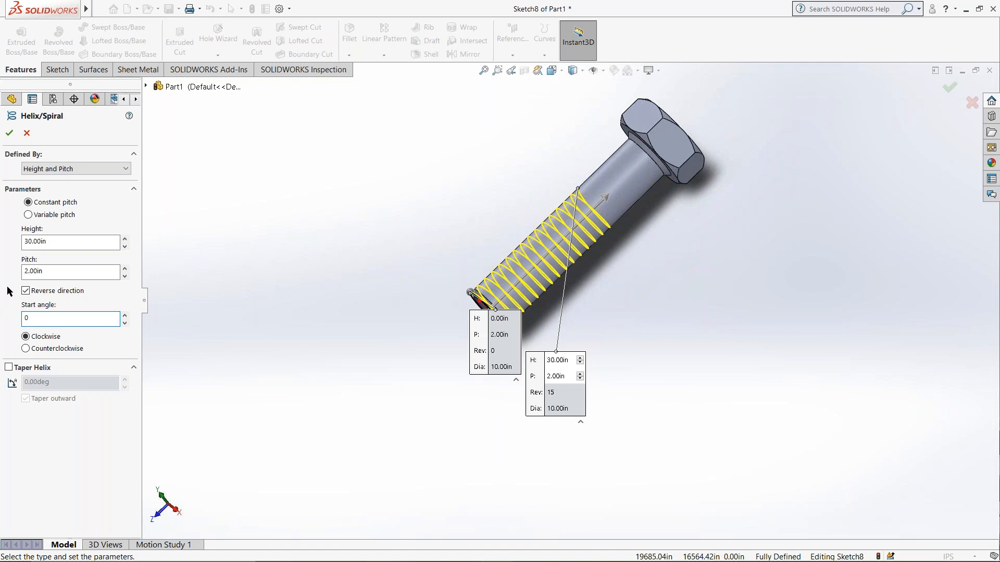
{"action": "type", "text": "0"}
{"action": "key", "text": "Return"}
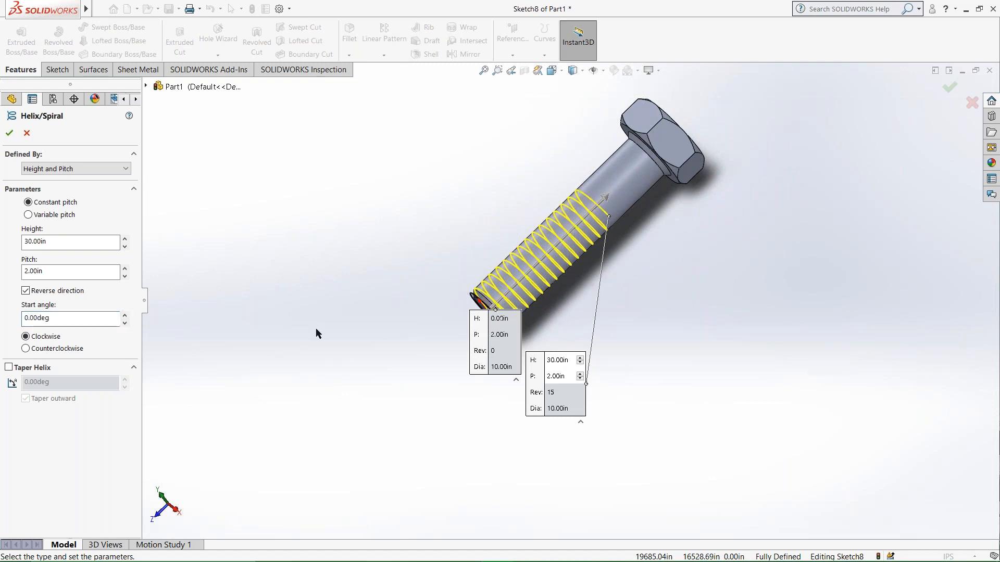
{"action": "middle_click_drag", "start_coordinate": [480, 321], "coordinate": [574, 265]}
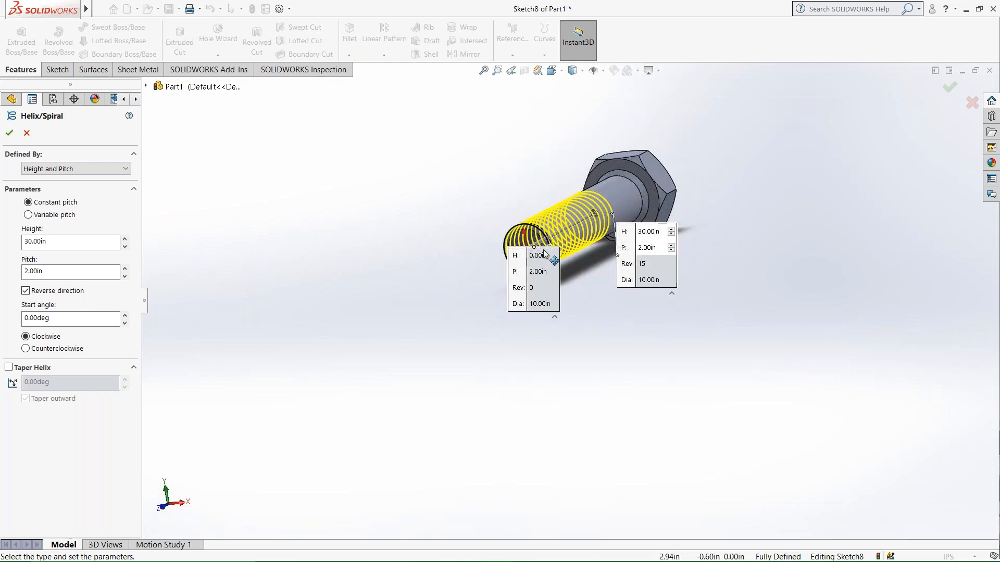
{"action": "scroll", "coordinate": [552, 250], "scroll_direction": "down", "scroll_amount": 5}
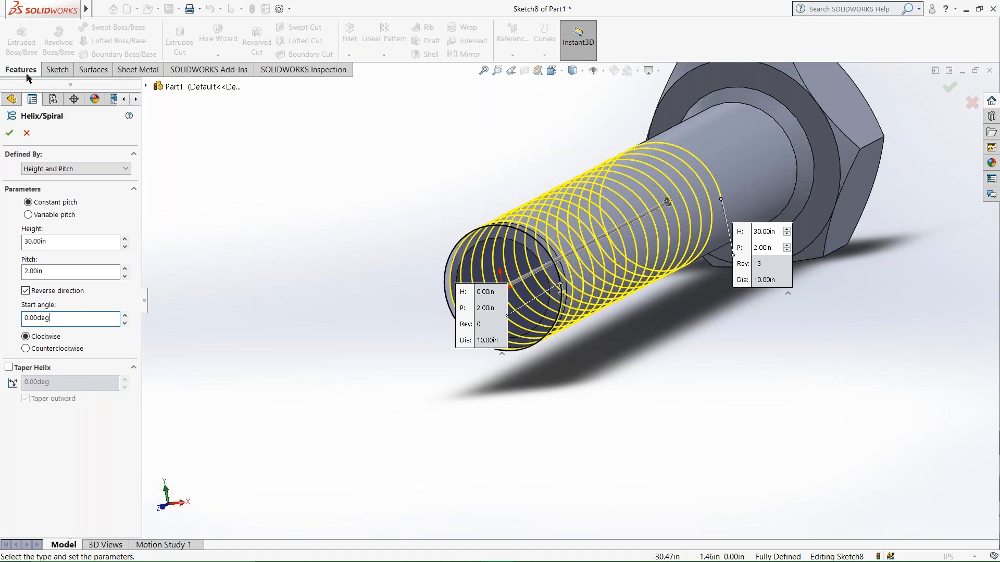
{"action": "left_click", "coordinate": [9, 135]}
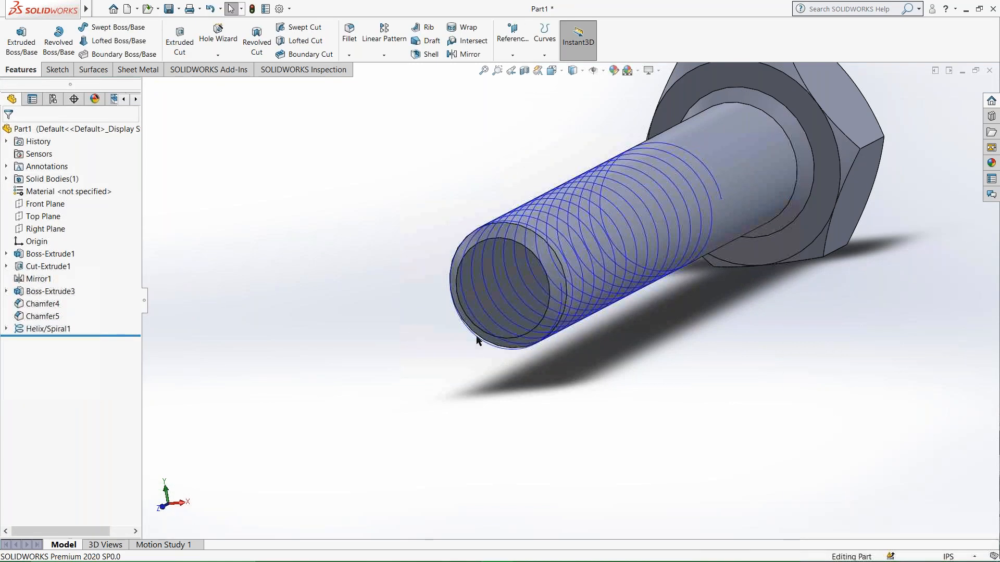
Start a sketch on the Top Plane, viewed normal to the plane at the shank's threaded end.
{"action": "middle_click_drag", "start_coordinate": [474, 324], "coordinate": [365, 394]}
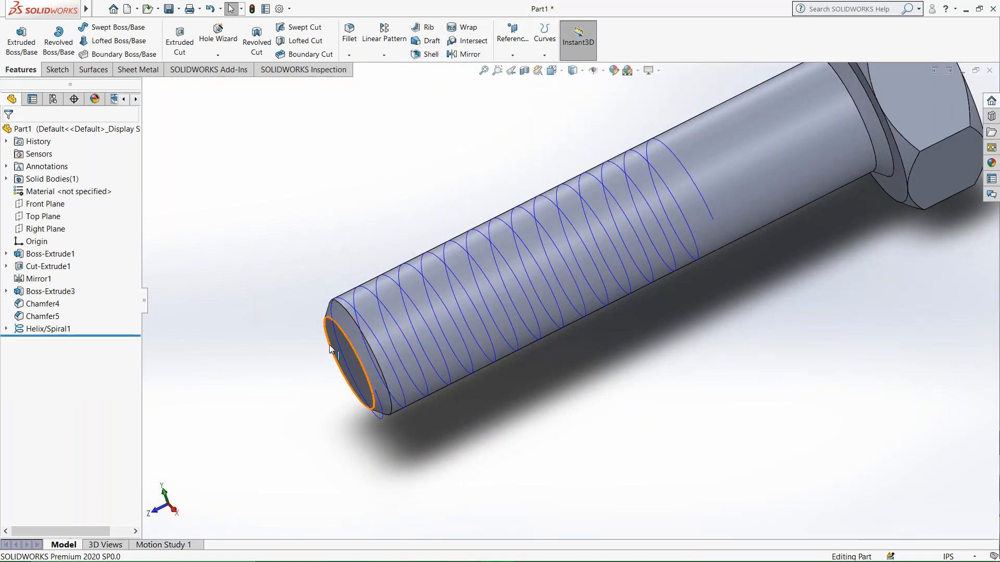
{"action": "left_click", "coordinate": [45, 216]}
{"action": "middle_click_drag", "start_coordinate": [281, 343], "coordinate": [320, 282]}
{"action": "middle_click_drag", "start_coordinate": [332, 344], "coordinate": [679, 342]}
{"action": "left_click", "coordinate": [359, 378]}
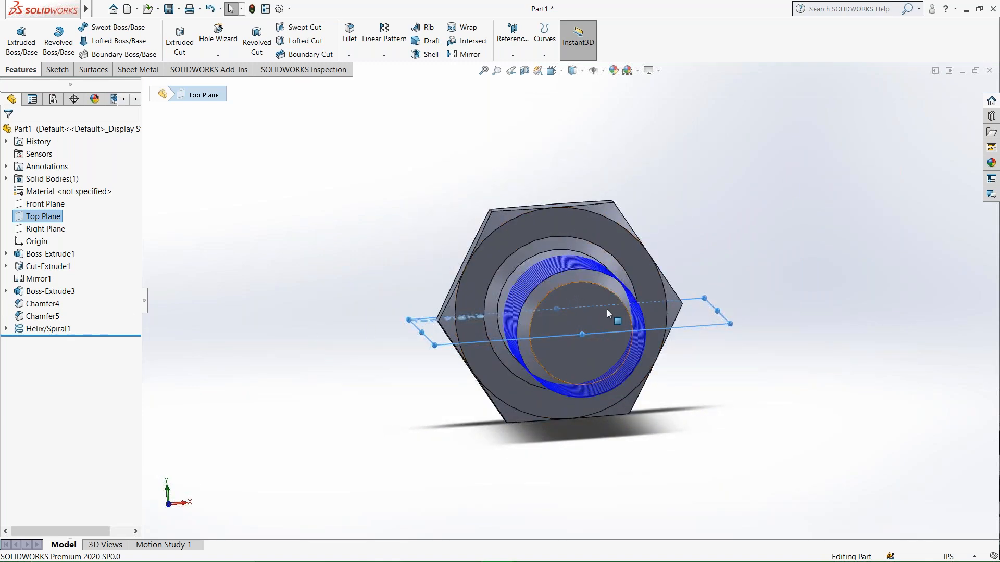
{"action": "middle_click_drag", "start_coordinate": [523, 344], "coordinate": [513, 388]}
{"action": "scroll", "coordinate": [431, 411], "scroll_direction": "up", "scroll_amount": 3}
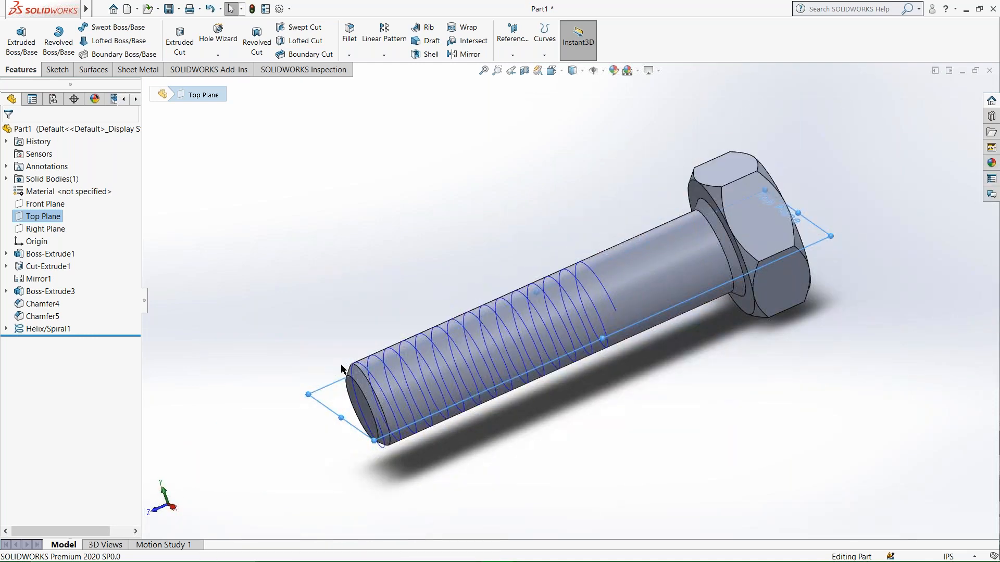
{"action": "right_click", "coordinate": [320, 396]}
{"action": "left_click", "coordinate": [388, 380]}
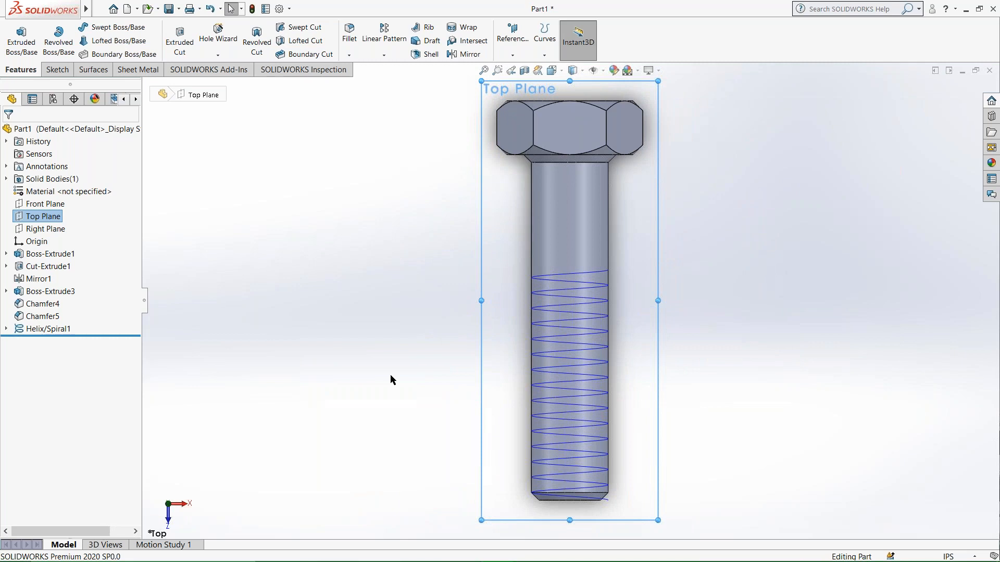
{"action": "scroll", "coordinate": [498, 450], "scroll_direction": "down", "scroll_amount": 2}
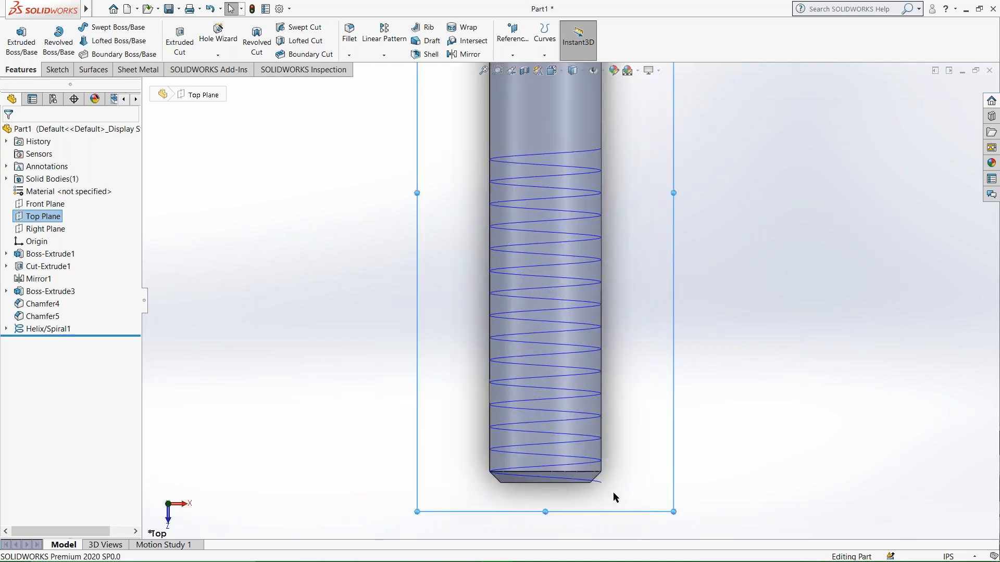
{"action": "scroll", "coordinate": [614, 492], "scroll_direction": "down", "scroll_amount": 1}
{"action": "left_click", "coordinate": [66, 73]}
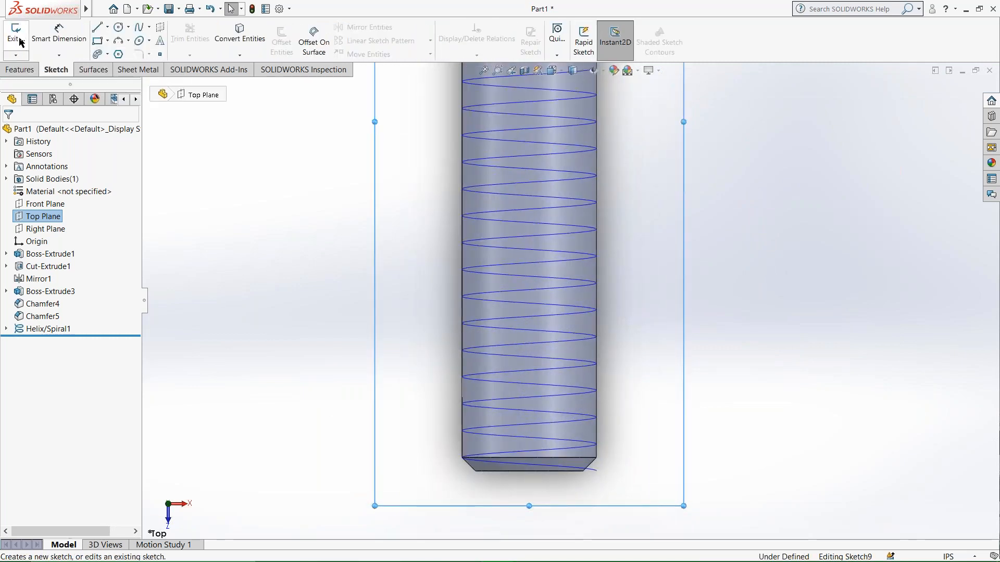
Sketch a 3-sided inscribed-circle polygon centred on the helix's start point, about 1.94 in inner diameter, with one corner pointing into the shank.
{"action": "left_click", "coordinate": [119, 41]}
{"action": "left_click", "coordinate": [119, 55]}
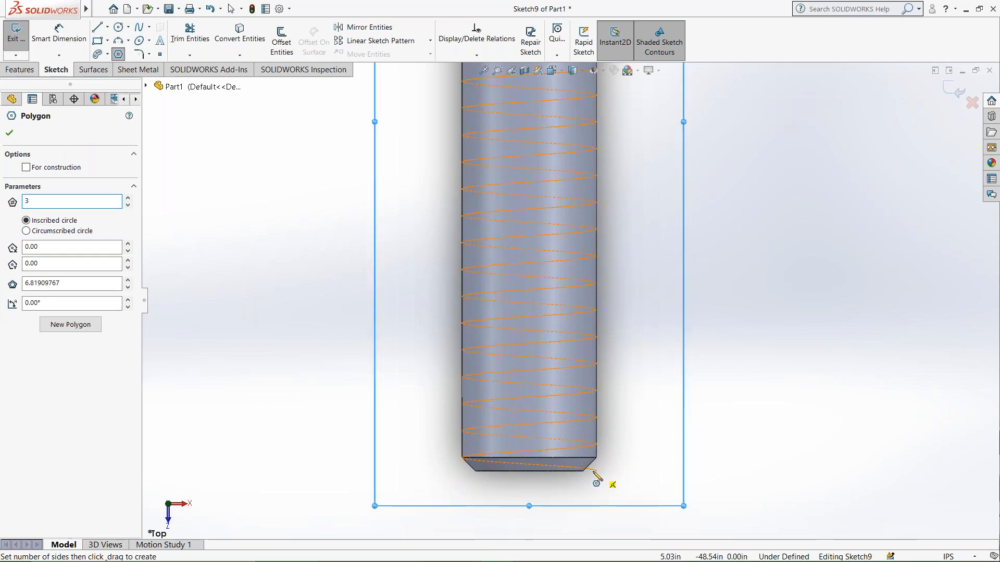
{"action": "left_click_drag", "start_coordinate": [596, 473], "coordinate": [572, 472]}
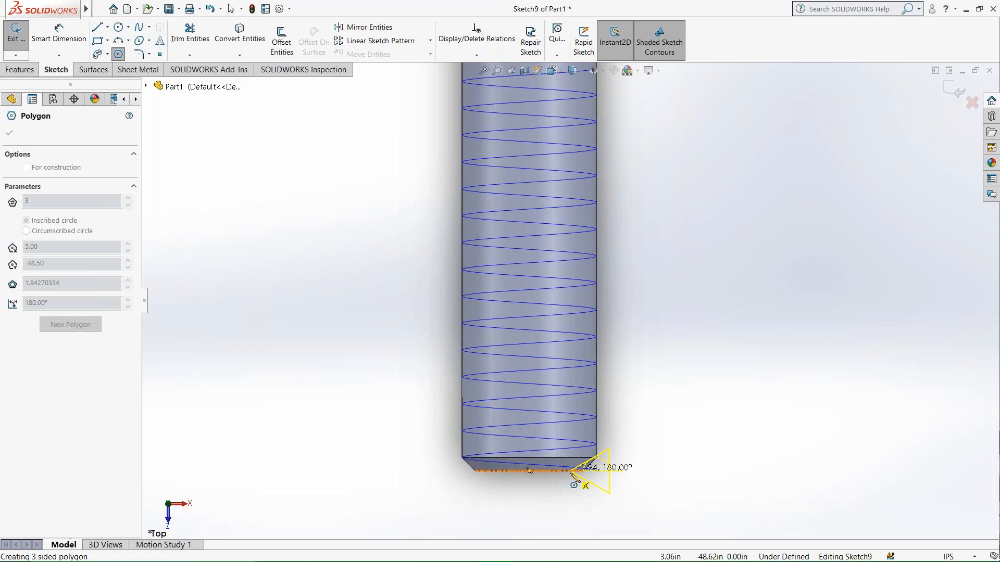
{"action": "left_click", "coordinate": [571, 472]}
{"action": "key", "text": "Escape"}
{"action": "scroll", "coordinate": [586, 479], "scroll_direction": "up", "scroll_amount": 2}
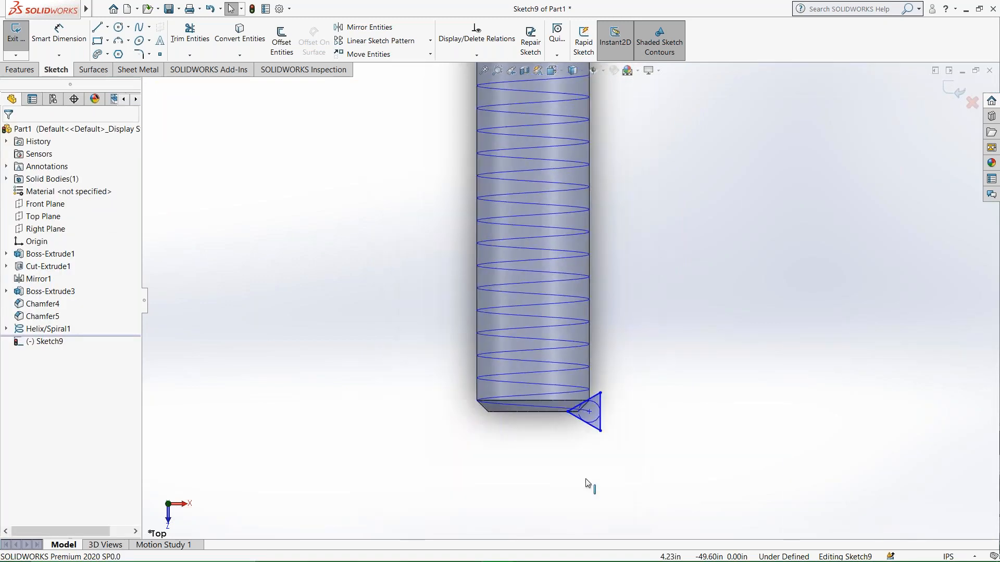
{"action": "scroll", "coordinate": [570, 396], "scroll_direction": "down", "scroll_amount": 4}
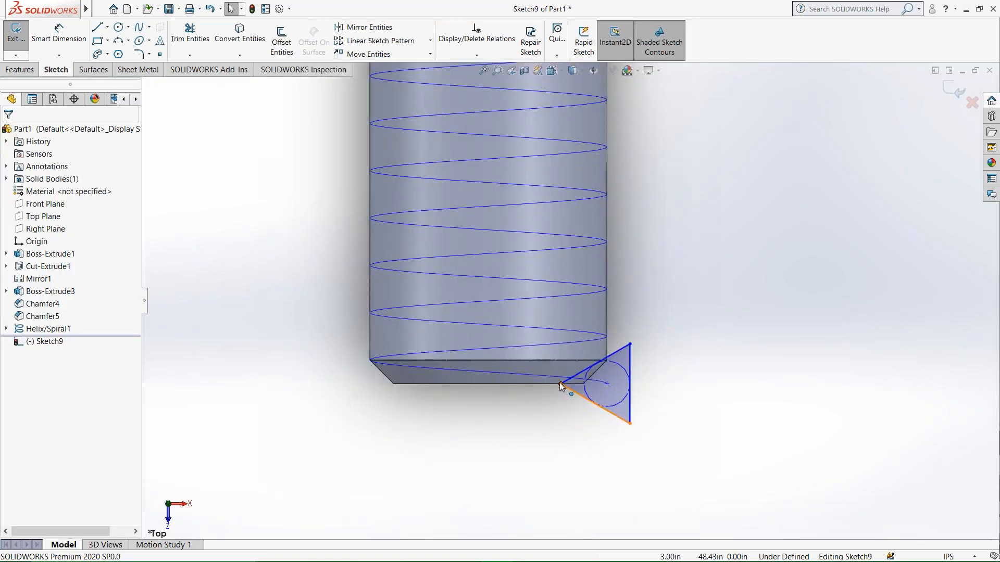
Make the triangle's inner corner horizontal with the shank's far end corner, and make the triangle's outer side vertical.
{"action": "left_click", "coordinate": [561, 384]}
{"action": "left_click", "coordinate": [393, 385], "text": "ctrl"}
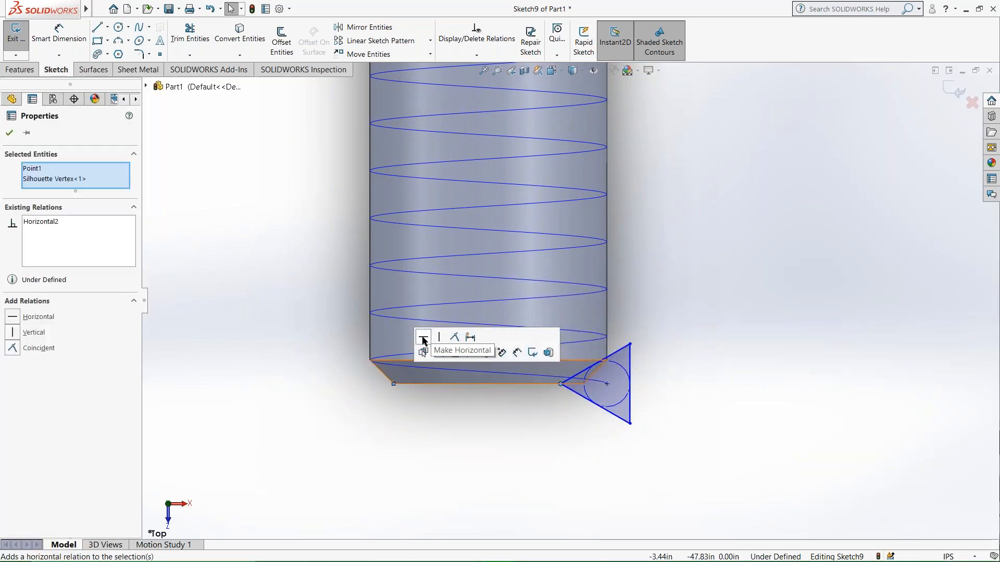
{"action": "left_click", "coordinate": [423, 341]}
{"action": "left_click", "coordinate": [492, 469]}
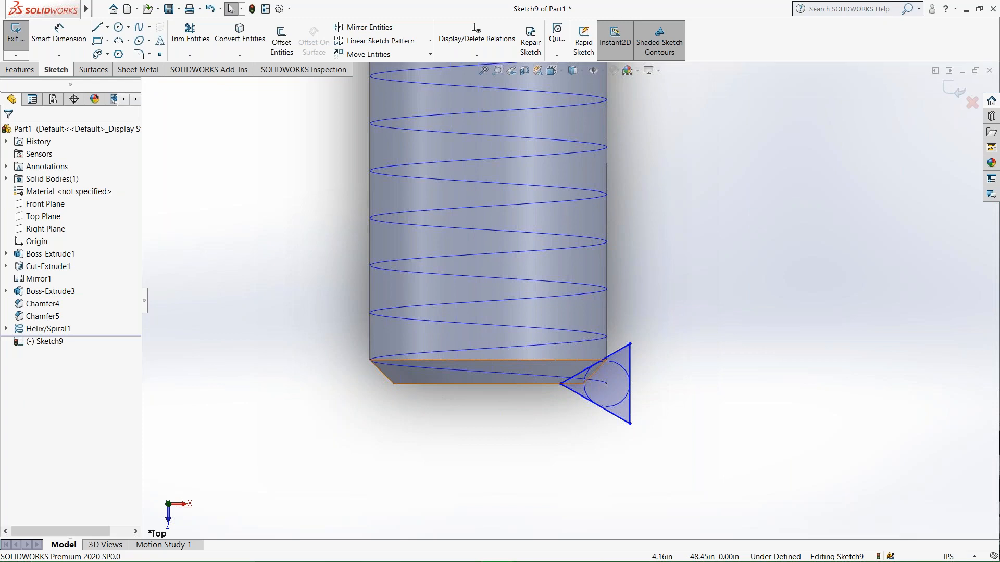
{"action": "left_click", "coordinate": [630, 364]}
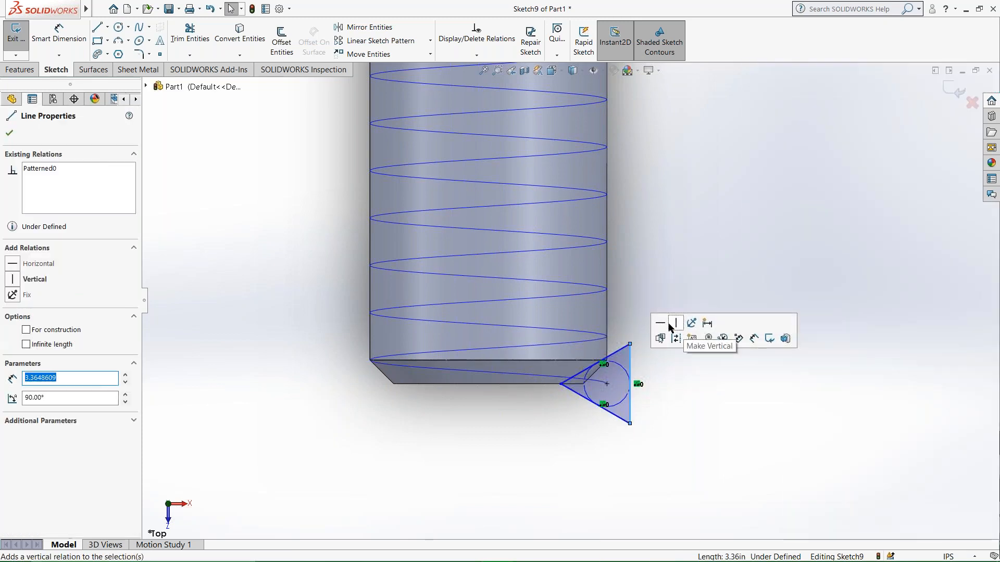
{"action": "left_click", "coordinate": [677, 324]}
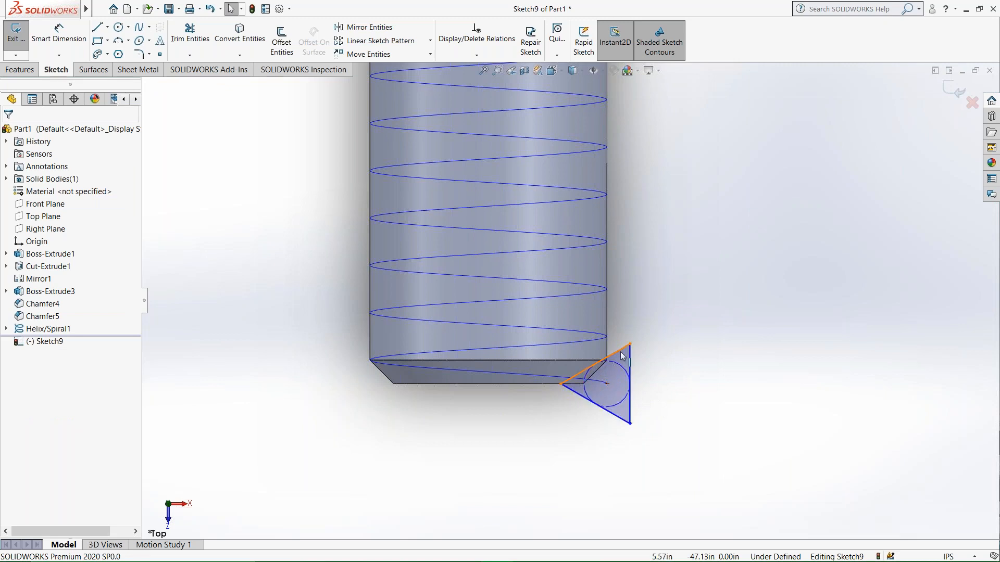
Dimension the triangle's inscribed circle to a diameter of 1.5 in.
{"action": "left_click", "coordinate": [47, 34]}
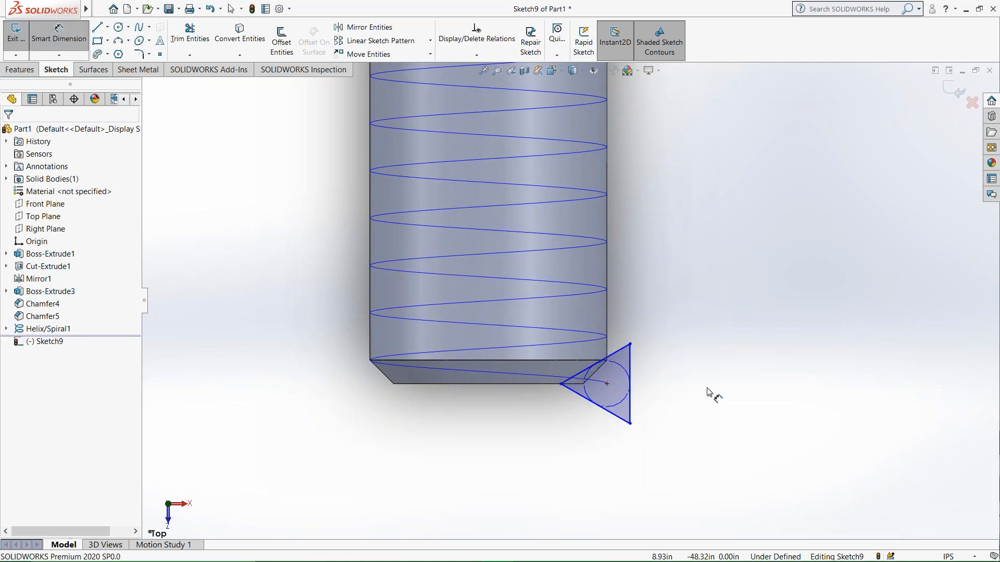
{"action": "left_click", "coordinate": [621, 370]}
{"action": "left_click", "coordinate": [673, 380]}
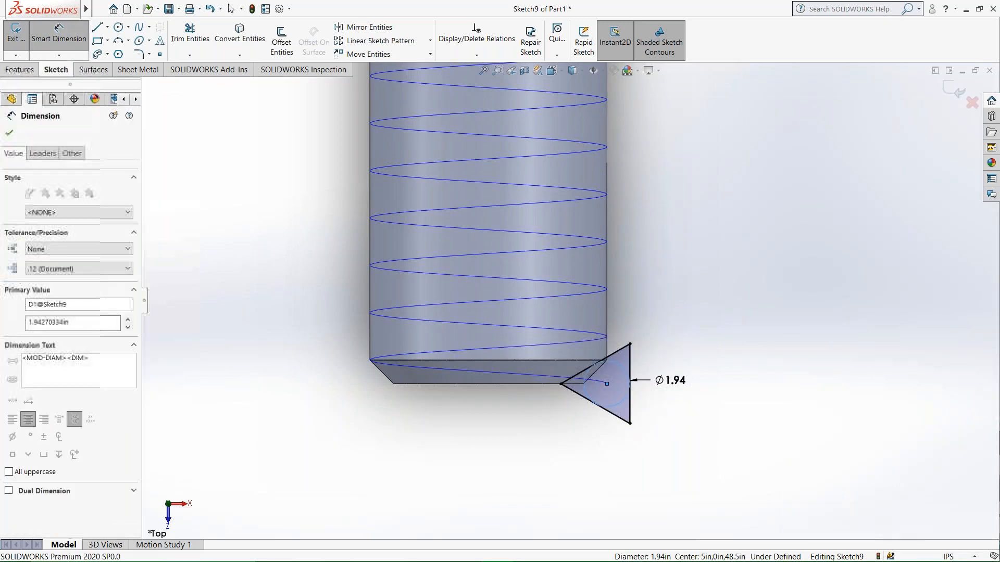
{"action": "type", "text": "1.5"}
{"action": "key", "text": "Return"}
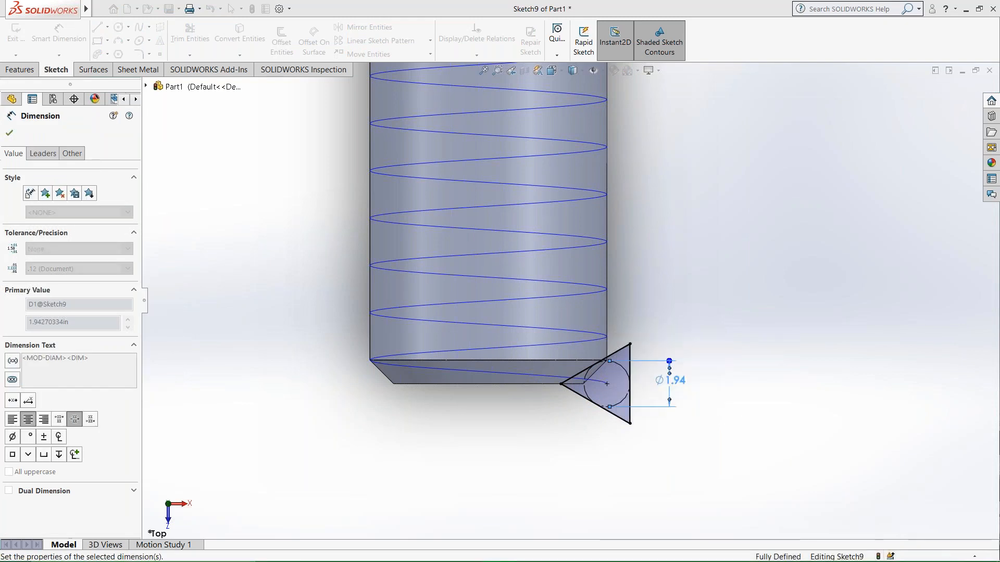
{"action": "left_click", "coordinate": [705, 393]}
{"action": "scroll", "coordinate": [541, 401], "scroll_direction": "down", "scroll_amount": 5}
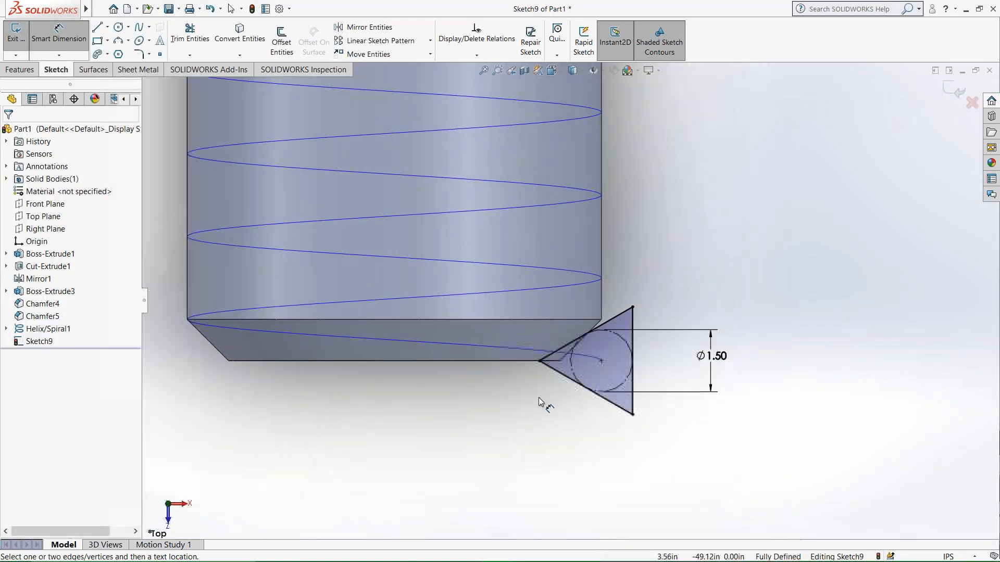
Round the triangle's inner corner with a 0.37 in sketch fillet and exit the sketch.
{"action": "left_click", "coordinate": [138, 53]}
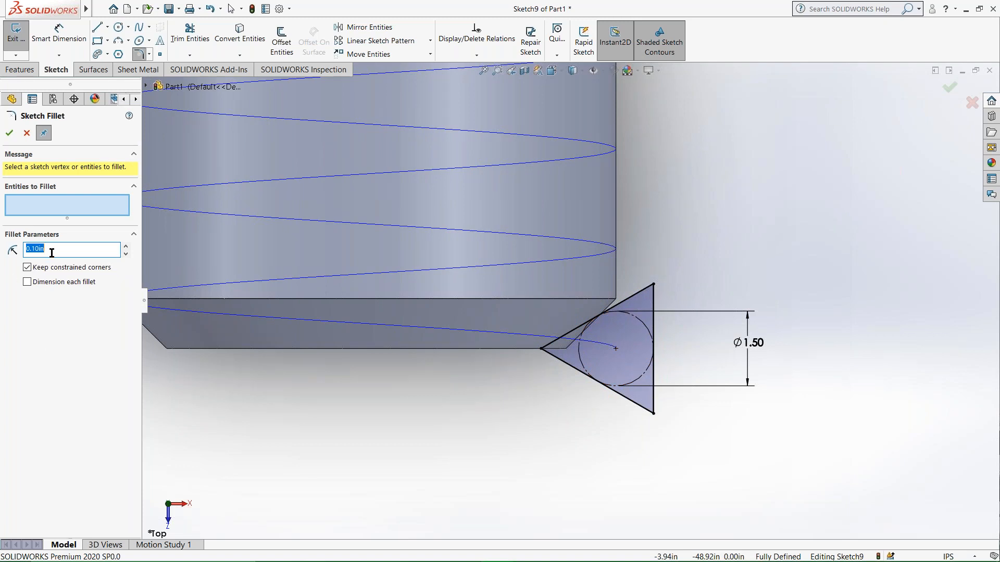
{"action": "left_click", "coordinate": [543, 348]}
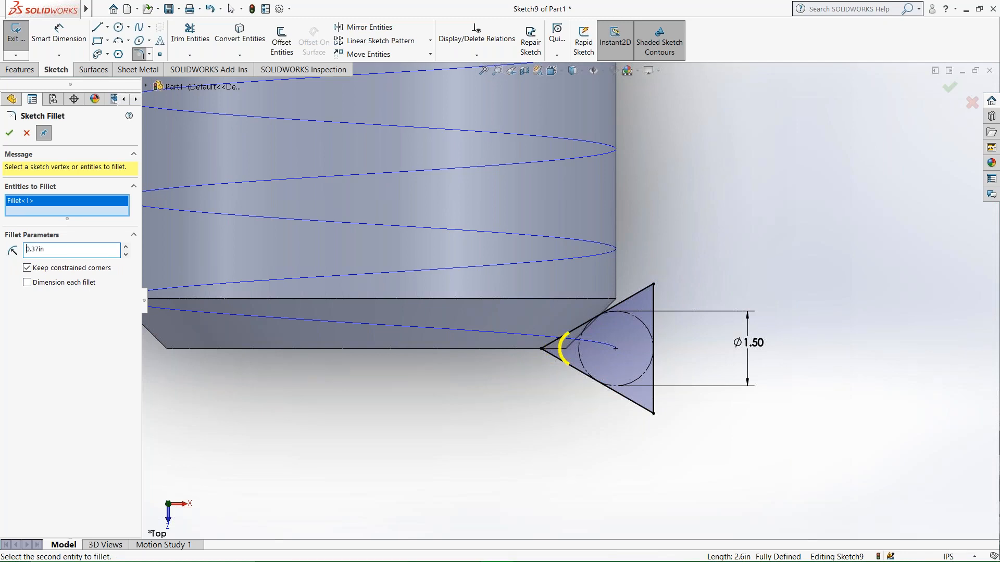
{"action": "left_click", "coordinate": [9, 134]}
{"action": "scroll", "coordinate": [664, 370], "scroll_direction": "up", "scroll_amount": 2}
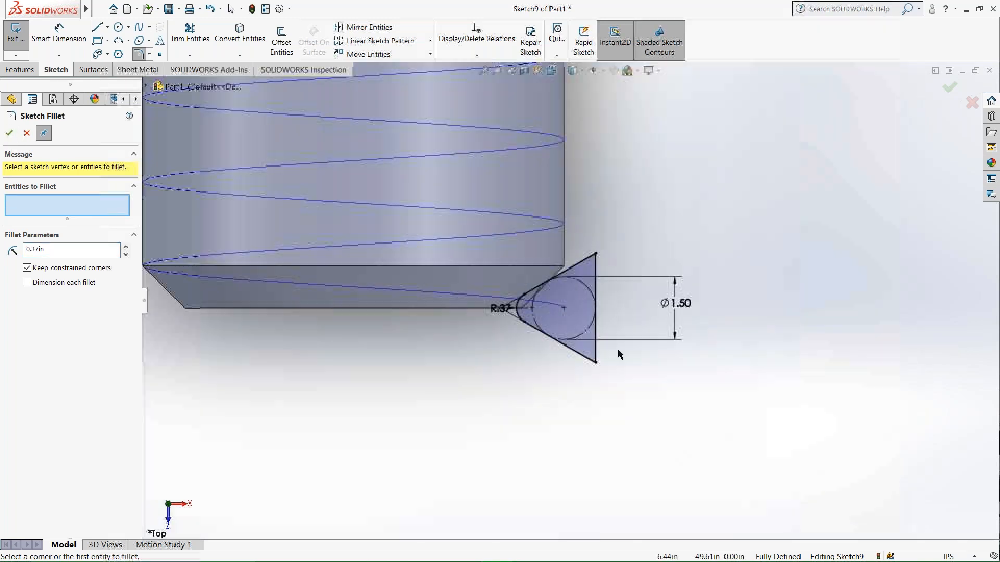
{"action": "scroll", "coordinate": [582, 331], "scroll_direction": "up", "scroll_amount": 4}
{"action": "mouse_move", "coordinate": [583, 330]}
{"action": "middle_mouse_down"}
{"action": "mouse_move", "coordinate": [514, 265]}
{"action": "mouse_move", "coordinate": [584, 293]}
{"action": "mouse_move", "coordinate": [584, 316]}
{"action": "middle_mouse_up"}
{"action": "scroll", "coordinate": [557, 294], "scroll_direction": "down", "scroll_amount": 2}
{"action": "scroll", "coordinate": [558, 294], "scroll_direction": "down", "scroll_amount": 4}
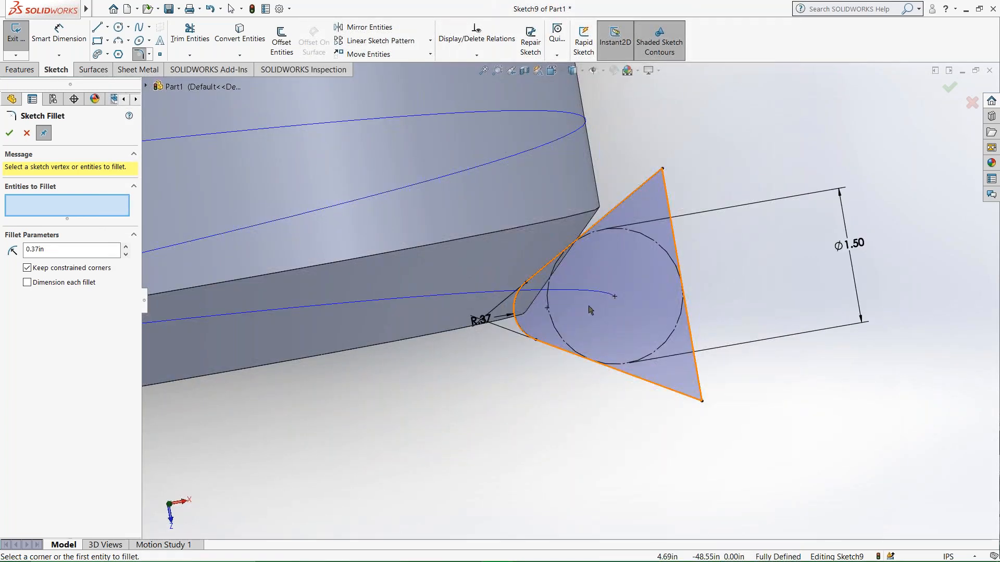
{"action": "left_click", "coordinate": [119, 54]}
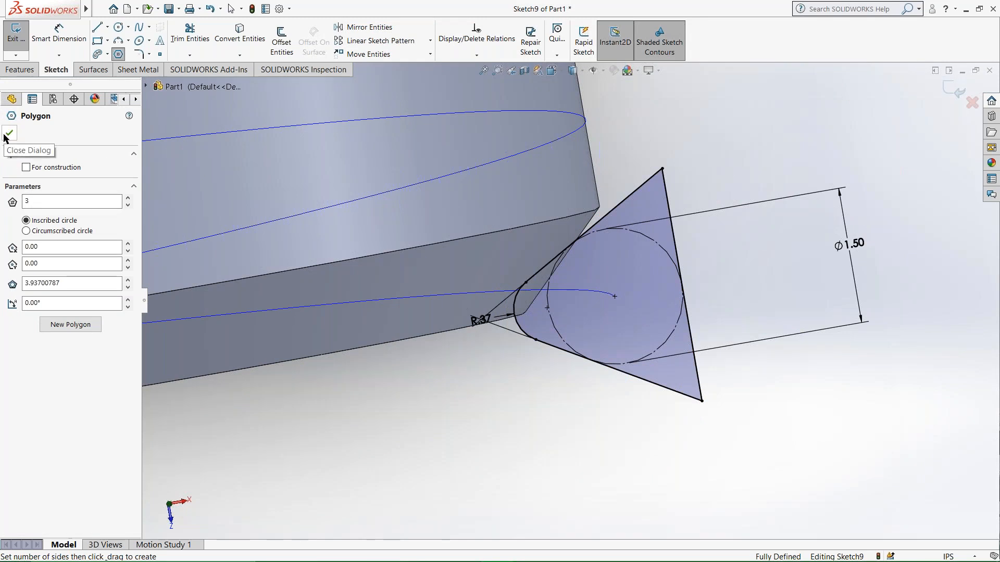
{"action": "left_click", "coordinate": [8, 134]}
{"action": "scroll", "coordinate": [543, 500], "scroll_direction": "up", "scroll_amount": 6}
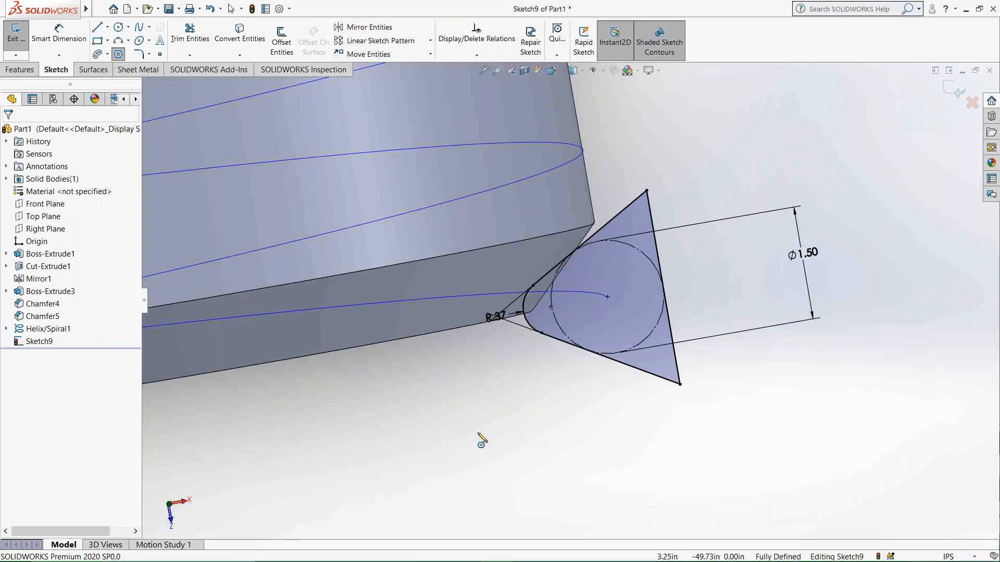
{"action": "left_click", "coordinate": [16, 32]}
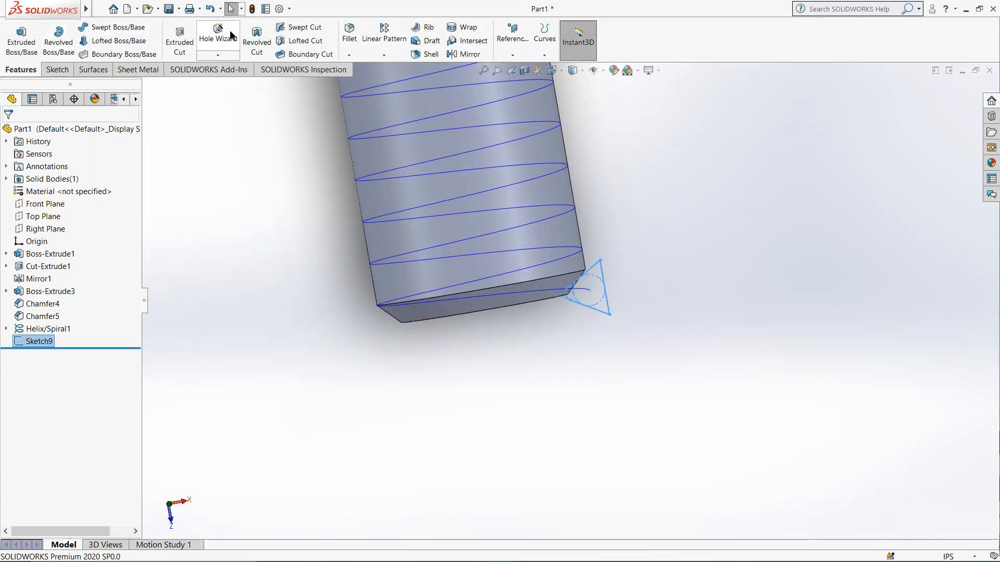
Create a swept cut of the rounded triangle profile along the helix to form the thread.
{"action": "left_click", "coordinate": [290, 27]}
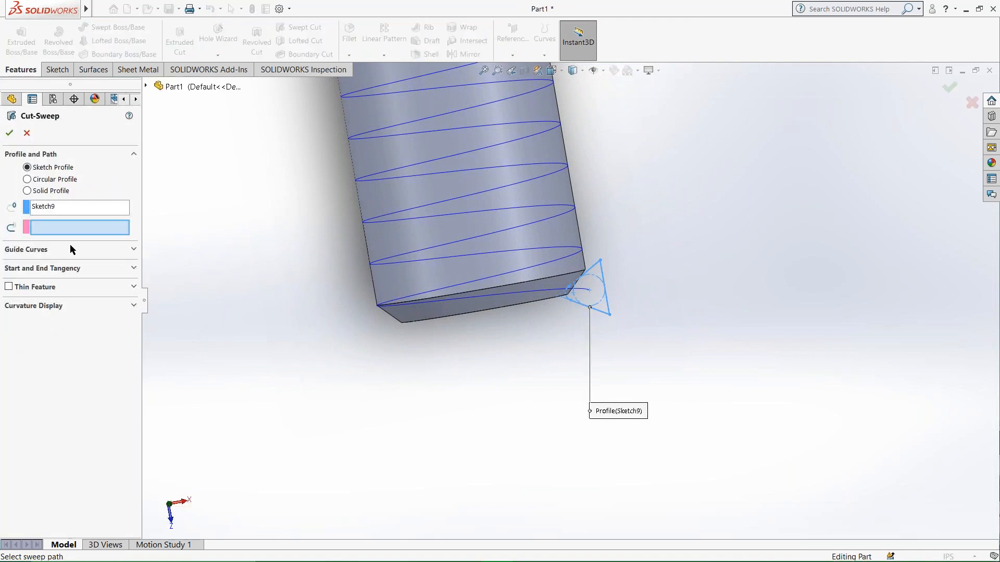
{"action": "left_click", "coordinate": [459, 313]}
{"action": "left_click", "coordinate": [9, 134]}
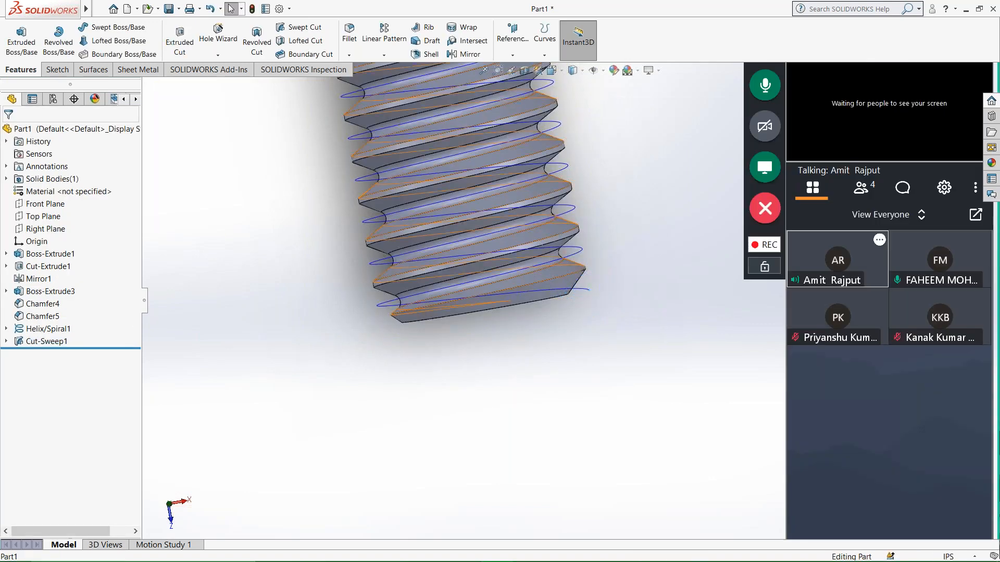
Hide the helix curve around the bolt's threaded shank.
{"action": "middle_click_drag", "start_coordinate": [459, 251], "coordinate": [390, 228]}
{"action": "scroll", "coordinate": [471, 223], "scroll_direction": "up", "scroll_amount": 5}
{"action": "middle_click_drag", "start_coordinate": [531, 209], "coordinate": [489, 196]}
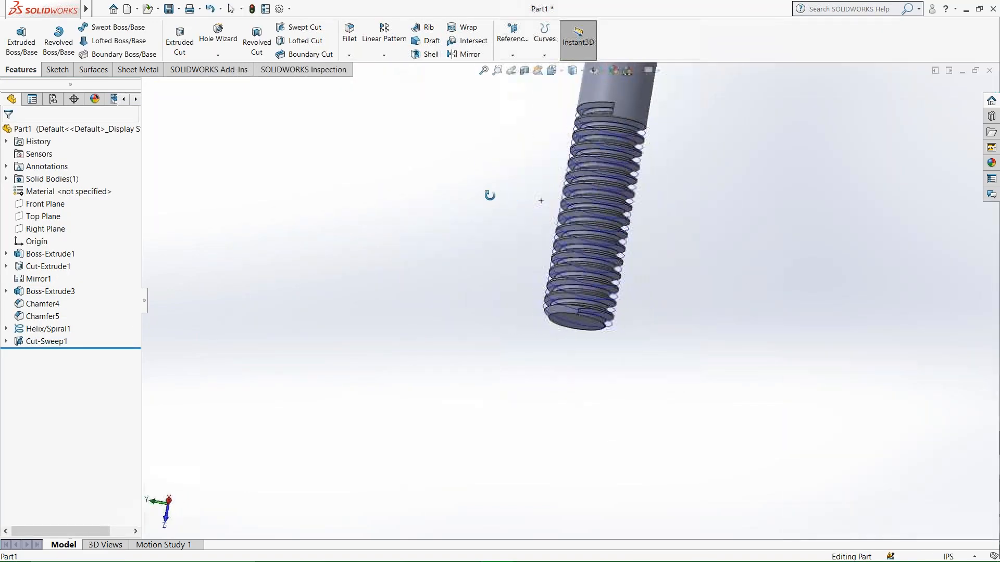
{"action": "scroll", "coordinate": [627, 208], "scroll_direction": "down", "scroll_amount": 4}
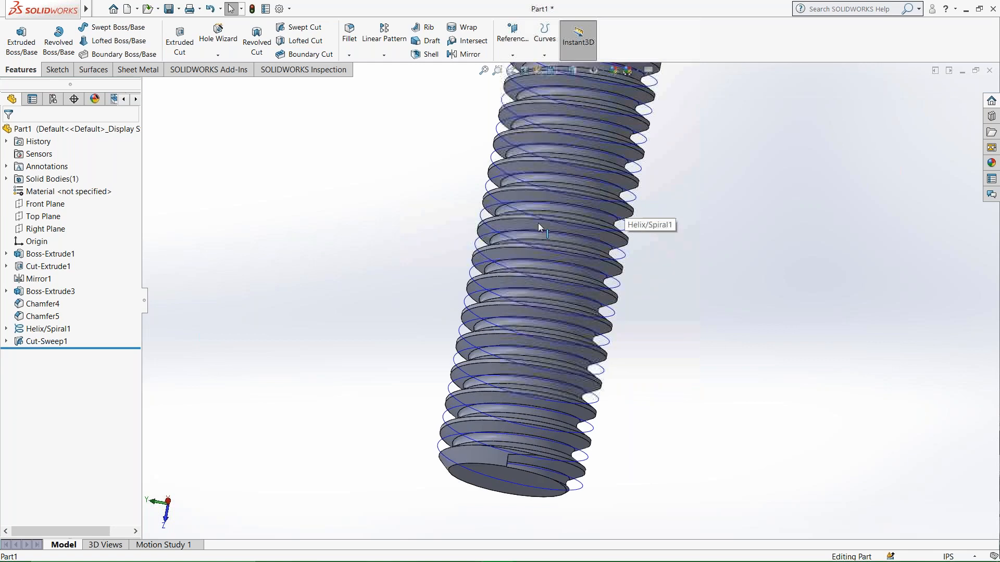
{"action": "right_click", "coordinate": [52, 328]}
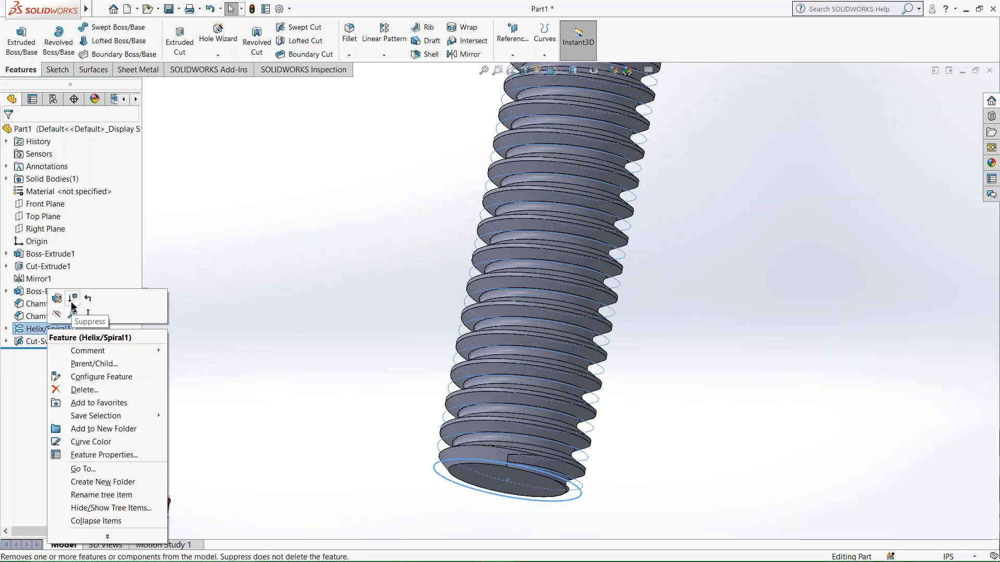
{"action": "left_click", "coordinate": [56, 314]}
{"action": "middle_click_drag", "start_coordinate": [437, 375], "coordinate": [363, 380]}
{"action": "scroll", "coordinate": [367, 362], "scroll_direction": "down", "scroll_amount": 1}
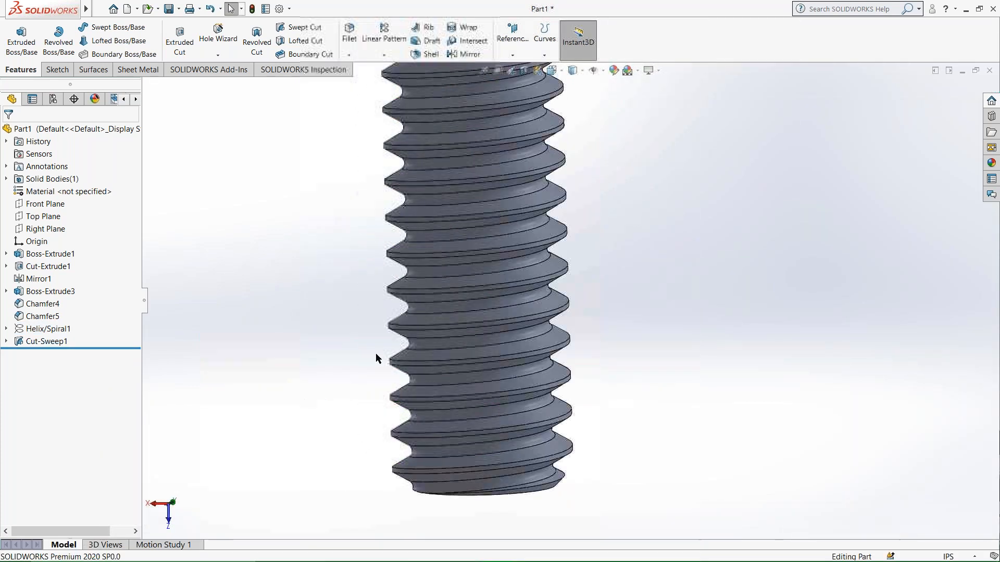
Start a sketch on the flat end face where the thread cut stops in the shank and convert the face's edges.
{"action": "scroll", "coordinate": [419, 313], "scroll_direction": "up", "scroll_amount": 5}
{"action": "scroll", "coordinate": [475, 334], "scroll_direction": "up", "scroll_amount": 3}
{"action": "middle_click_drag", "start_coordinate": [557, 254], "coordinate": [657, 227]}
{"action": "scroll", "coordinate": [563, 217], "scroll_direction": "down", "scroll_amount": 5}
{"action": "scroll", "coordinate": [556, 215], "scroll_direction": "down", "scroll_amount": 3}
{"action": "middle_click_drag", "start_coordinate": [555, 215], "coordinate": [625, 240]}
{"action": "left_click", "coordinate": [541, 239]}
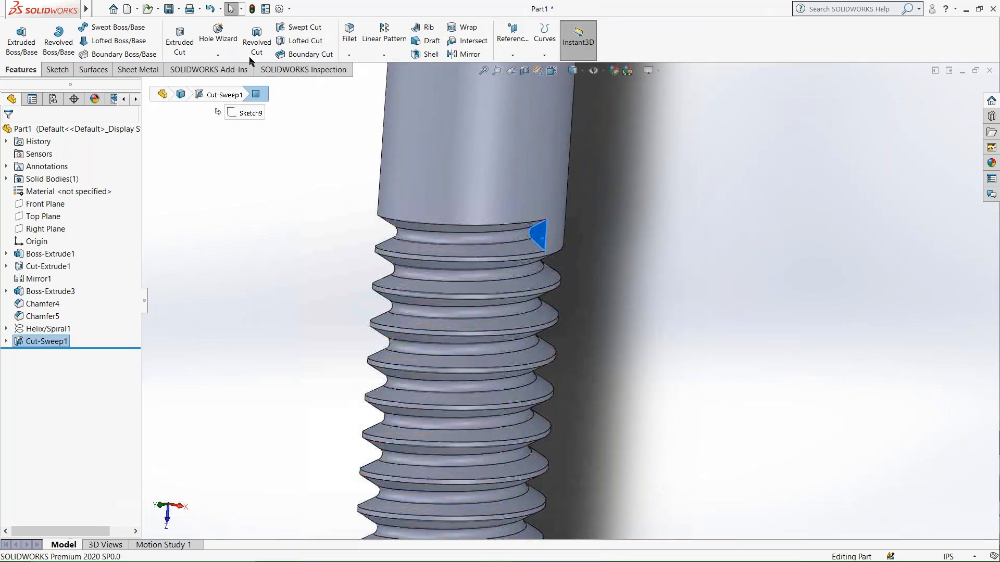
{"action": "left_click", "coordinate": [56, 71]}
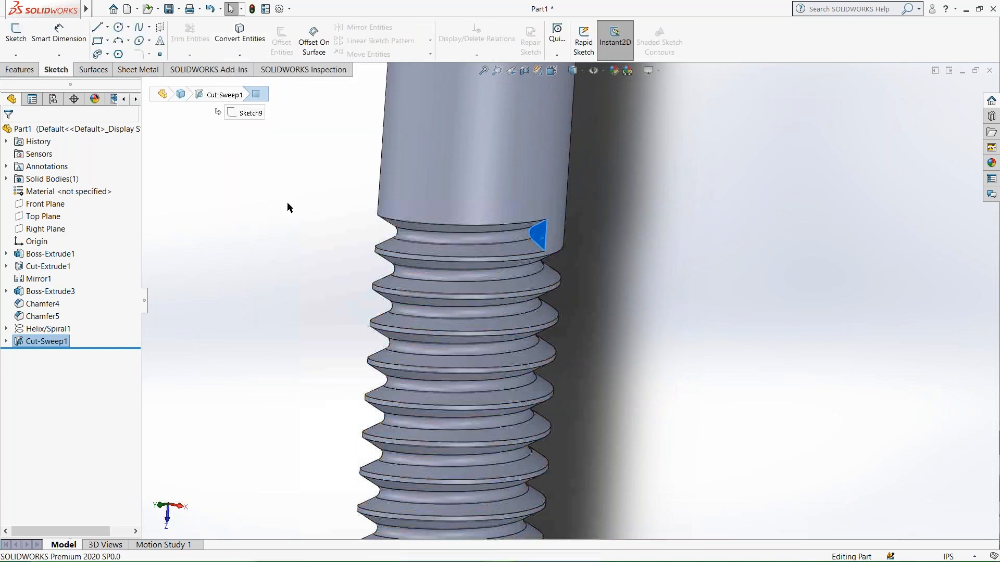
{"action": "left_click", "coordinate": [596, 295]}
{"action": "left_click", "coordinate": [541, 232]}
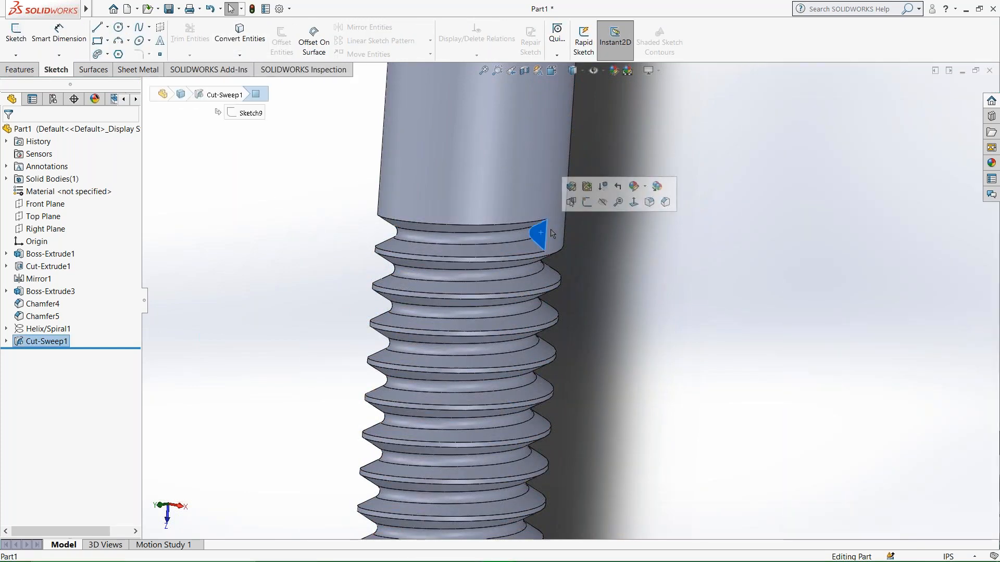
{"action": "left_click", "coordinate": [586, 202]}
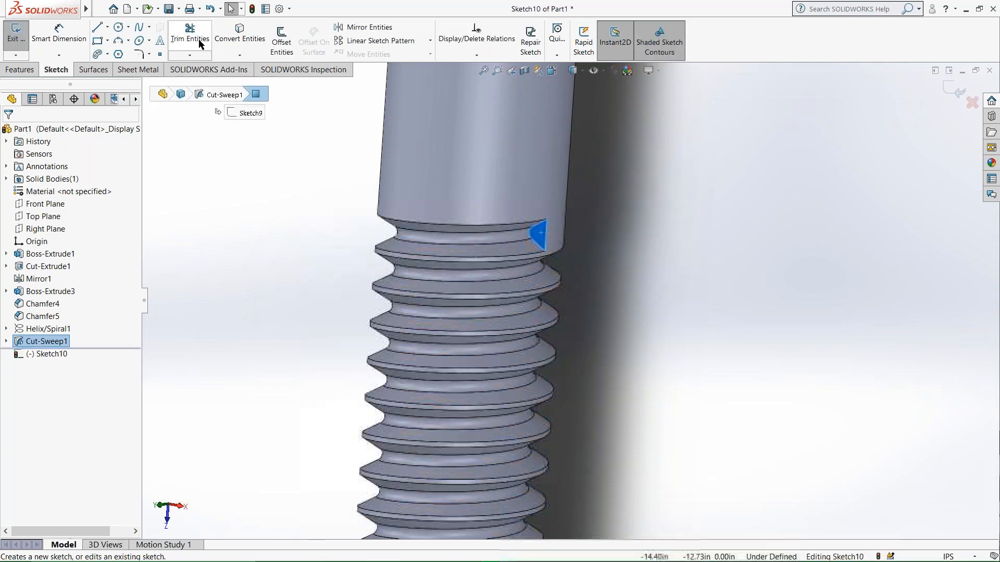
{"action": "left_click", "coordinate": [240, 32]}
Cut-extrude the converted thread-end profile blind to a depth of 45 in.
{"action": "left_click", "coordinate": [34, 71]}
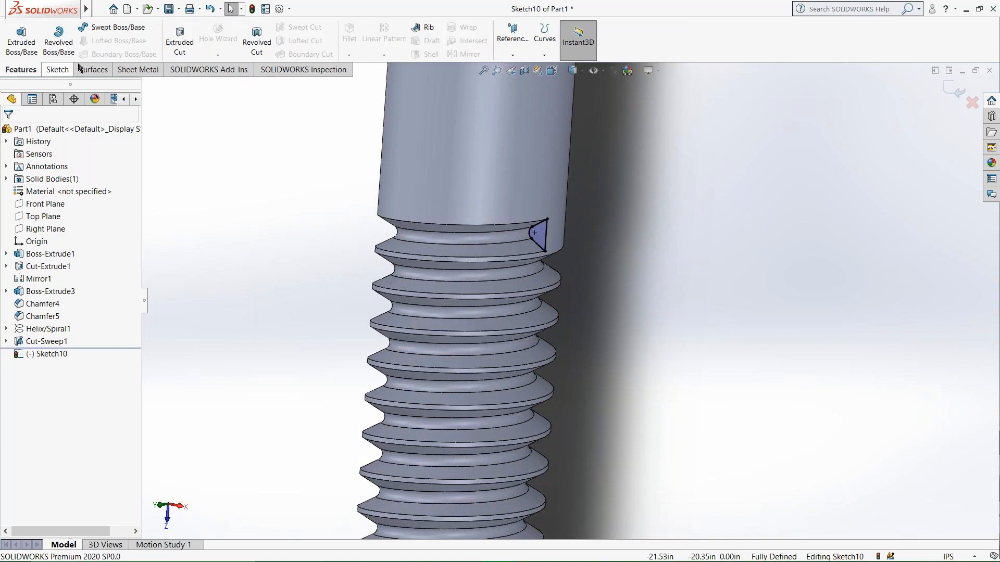
{"action": "left_click", "coordinate": [179, 42]}
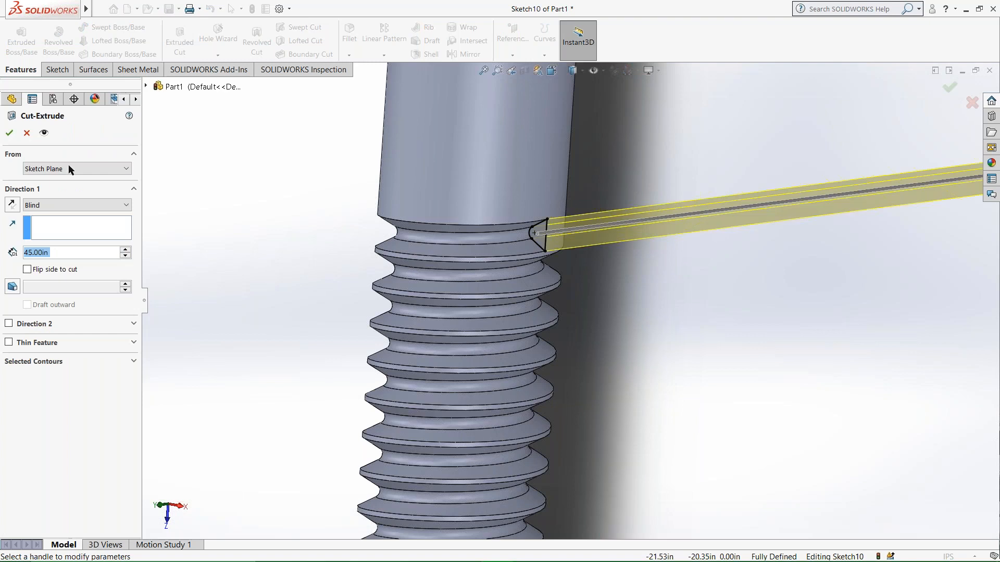
{"action": "left_click", "coordinate": [10, 133]}
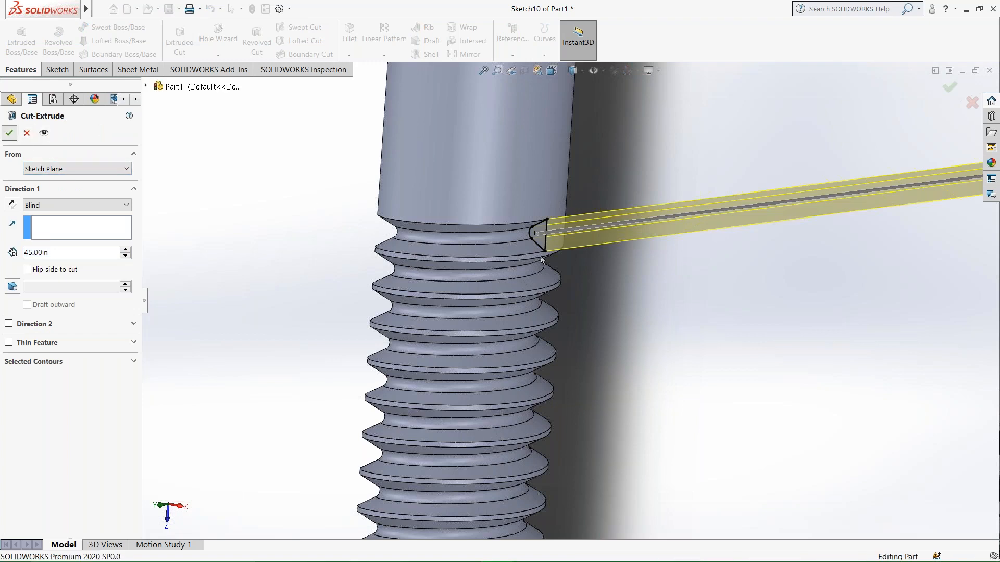
{"action": "middle_click_drag", "start_coordinate": [577, 238], "coordinate": [585, 279]}
{"action": "scroll", "coordinate": [478, 361], "scroll_direction": "up", "scroll_amount": 5}
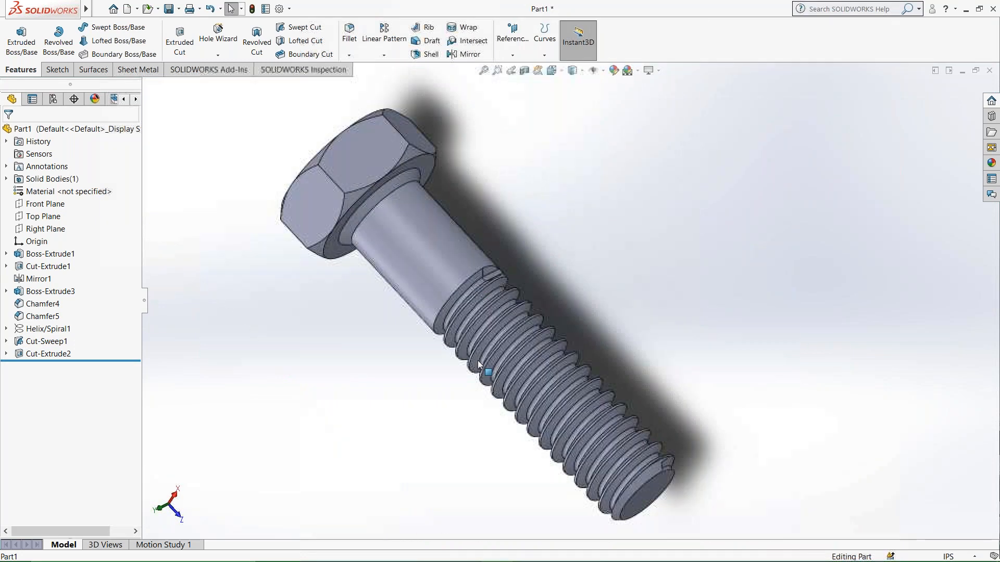
{"action": "middle_click_drag", "start_coordinate": [681, 531], "coordinate": [528, 547]}
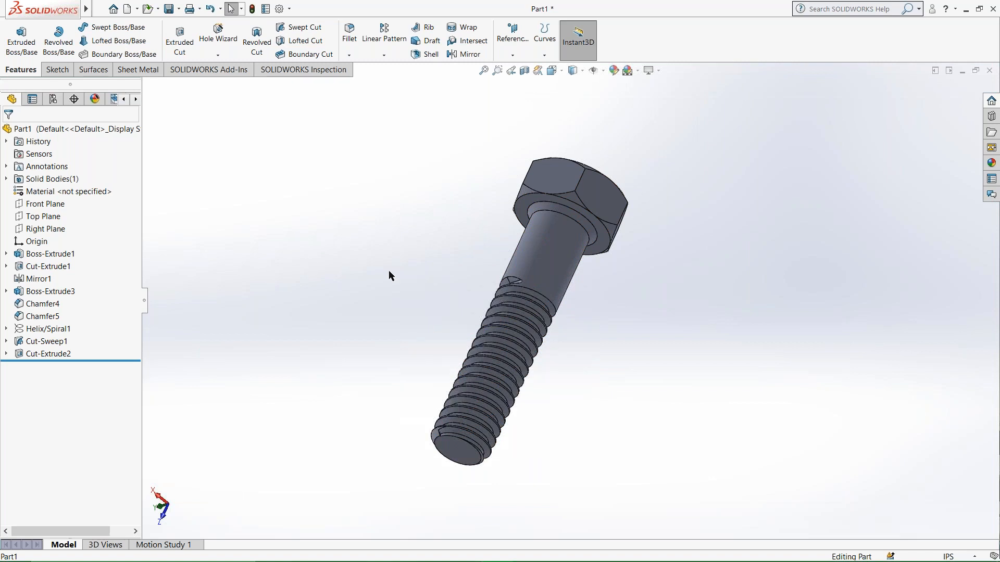
Save the part to the Desktop under the file name bolt.
{"action": "key", "text": "z"}
{"action": "left_click", "coordinate": [102, 9]}
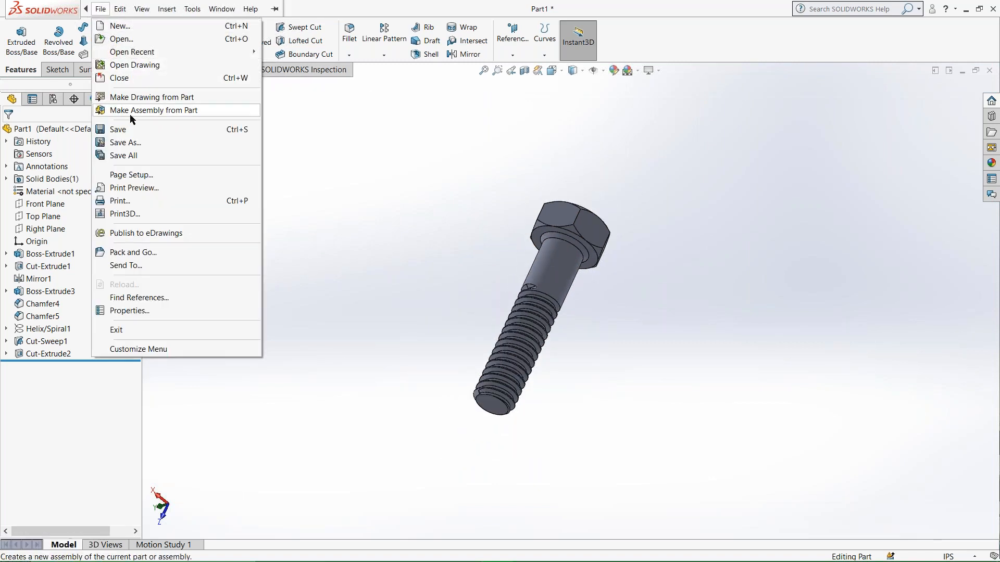
{"action": "left_click", "coordinate": [127, 142]}
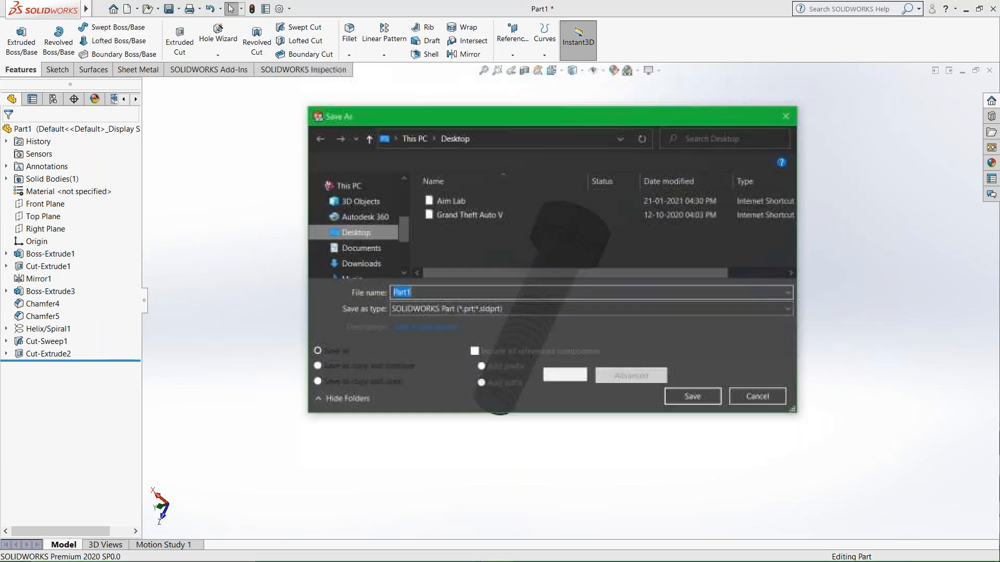
{"action": "left_click", "coordinate": [360, 237]}
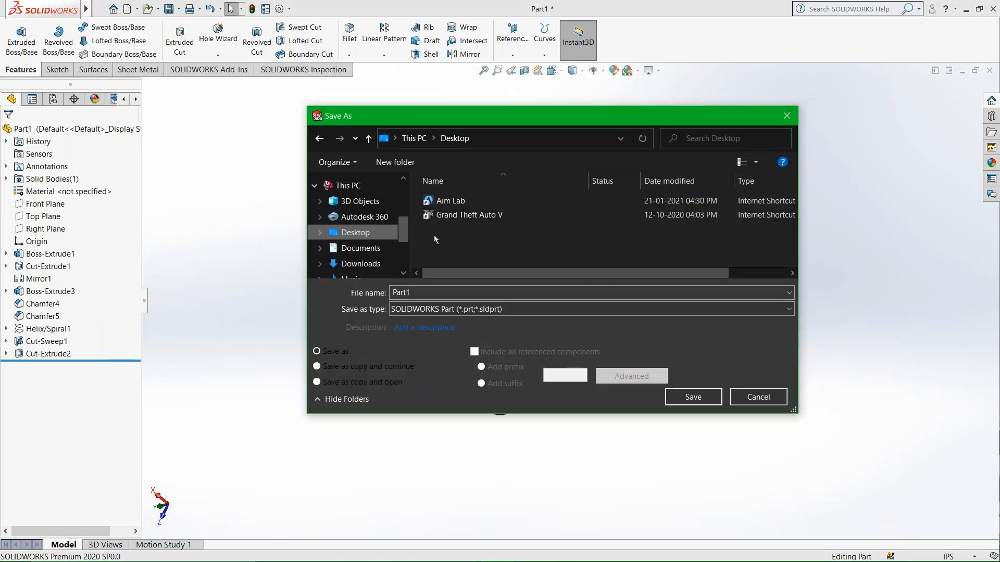
{"action": "left_click", "coordinate": [432, 292]}
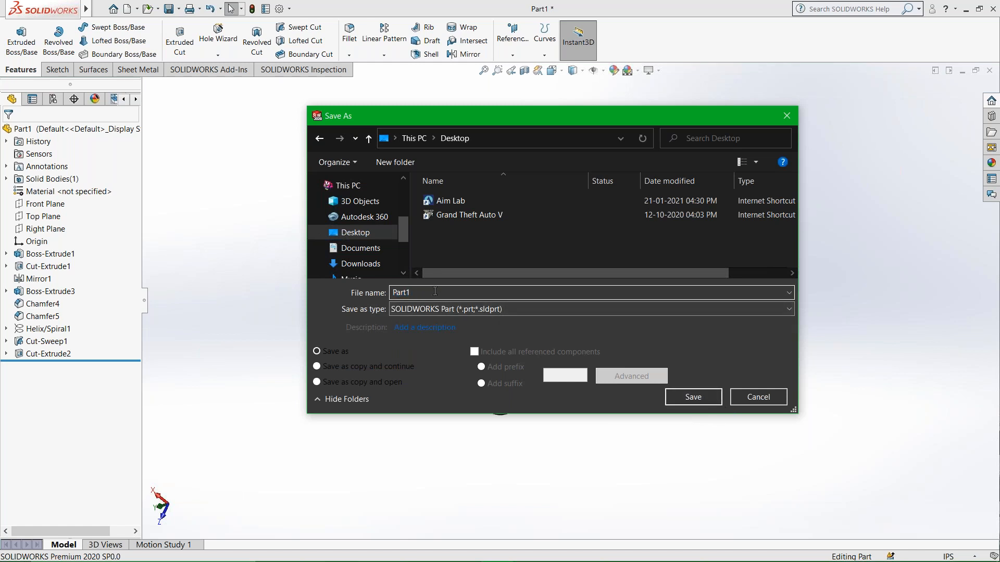
{"action": "type", "text": "bolt"}
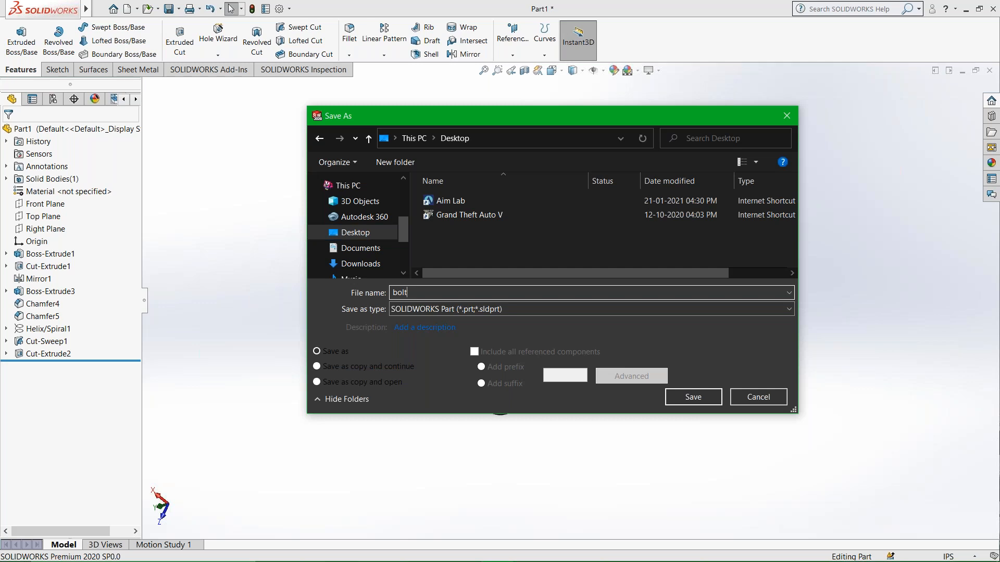
{"action": "left_click", "coordinate": [696, 402]}
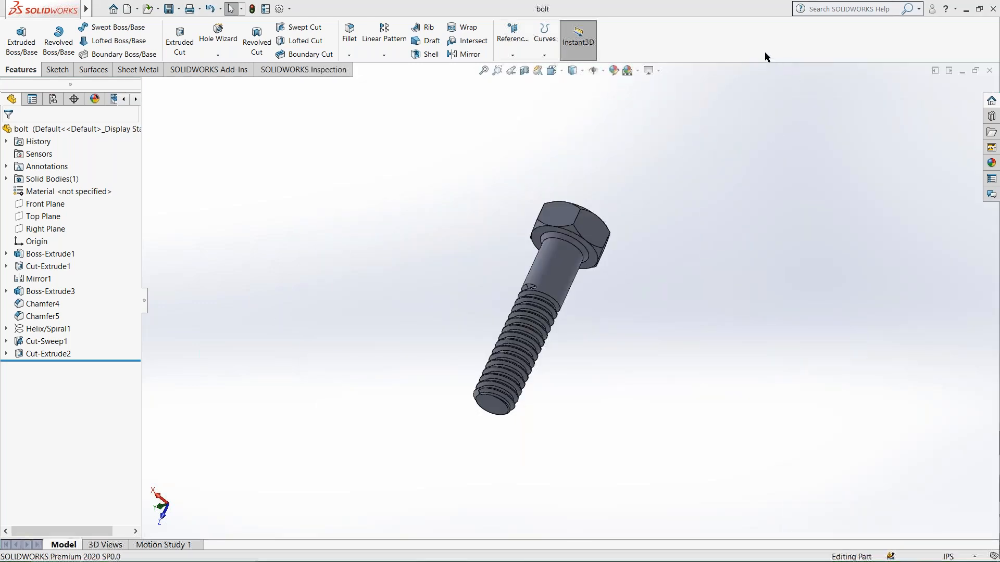
Create a new part document and start a sketch on its Front Plane.
{"action": "left_click", "coordinate": [100, 9]}
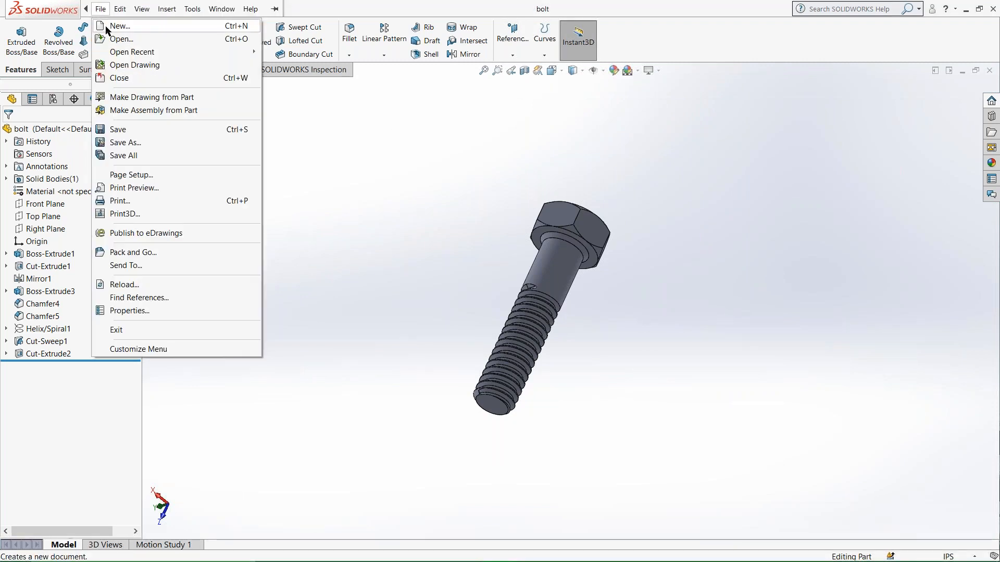
{"action": "left_click", "coordinate": [107, 25]}
{"action": "left_click", "coordinate": [520, 336]}
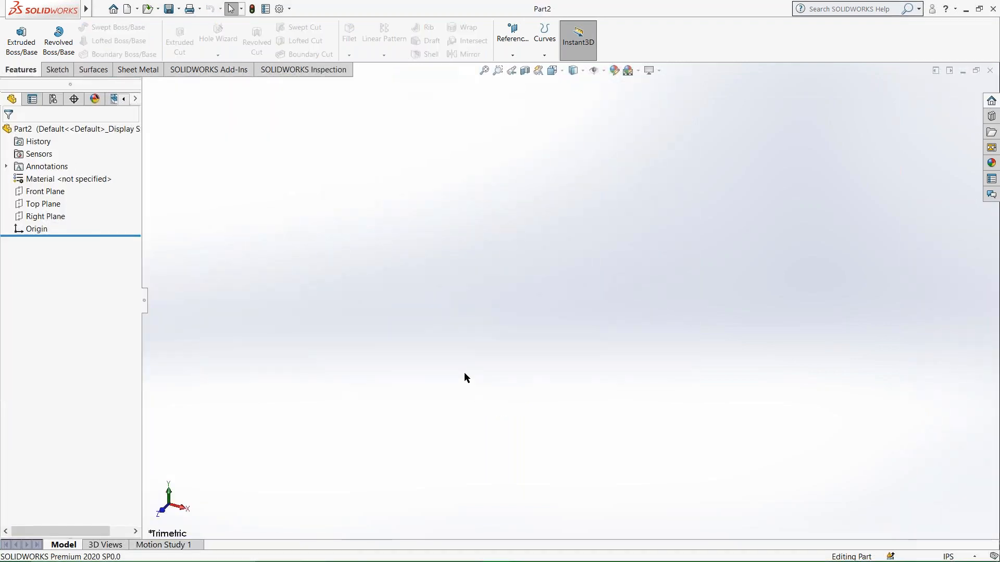
{"action": "left_click", "coordinate": [34, 193]}
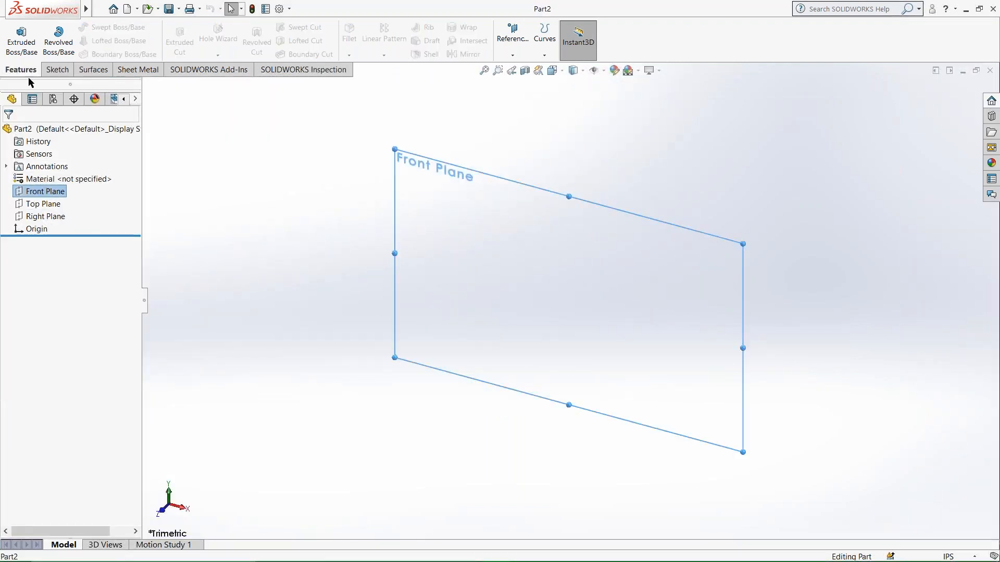
{"action": "left_click", "coordinate": [47, 71]}
{"action": "left_click", "coordinate": [16, 36]}
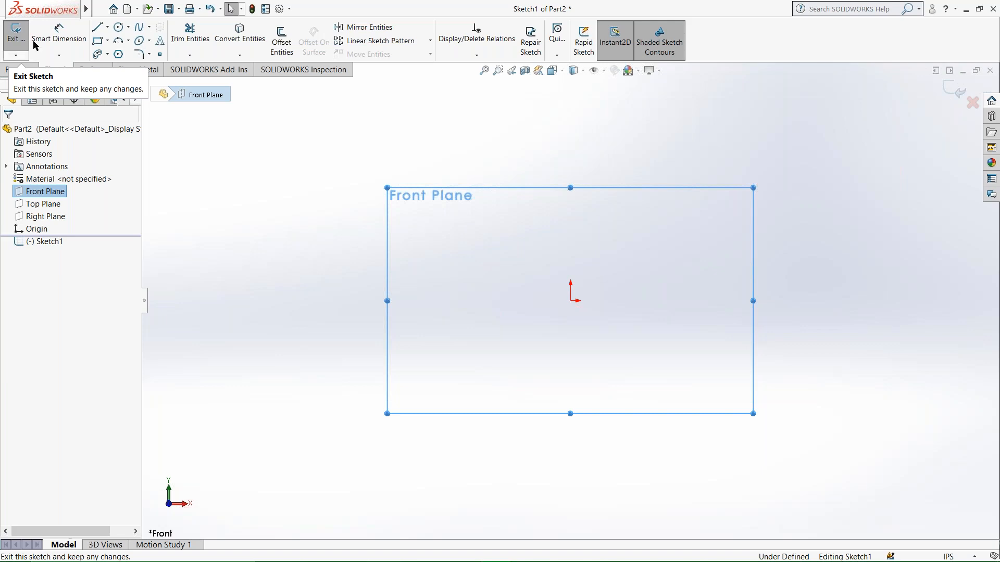
Draw a six-sided polygon centred on the origin with an inscribed circle about 5.53 in in diameter.
{"action": "left_click", "coordinate": [119, 54]}
{"action": "mouse_move", "coordinate": [571, 301]}
{"action": "left_mouse_down"}
{"action": "mouse_move", "coordinate": [645, 379]}
{"action": "mouse_move", "coordinate": [674, 364]}
{"action": "mouse_move", "coordinate": [210, 219]}
{"action": "mouse_move", "coordinate": [103, 97]}
{"action": "left_mouse_up"}
{"action": "left_click", "coordinate": [118, 54]}
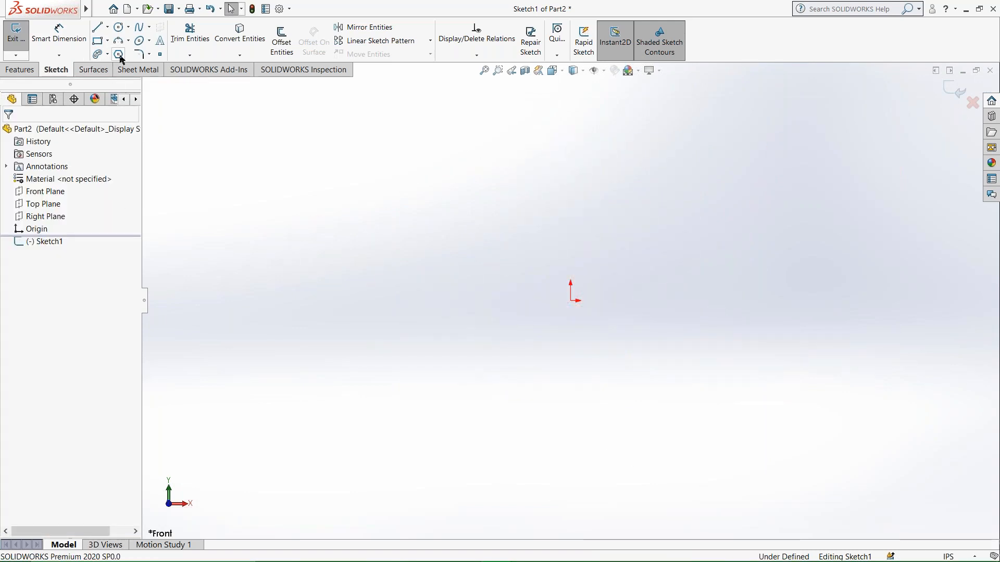
{"action": "left_click", "coordinate": [119, 54]}
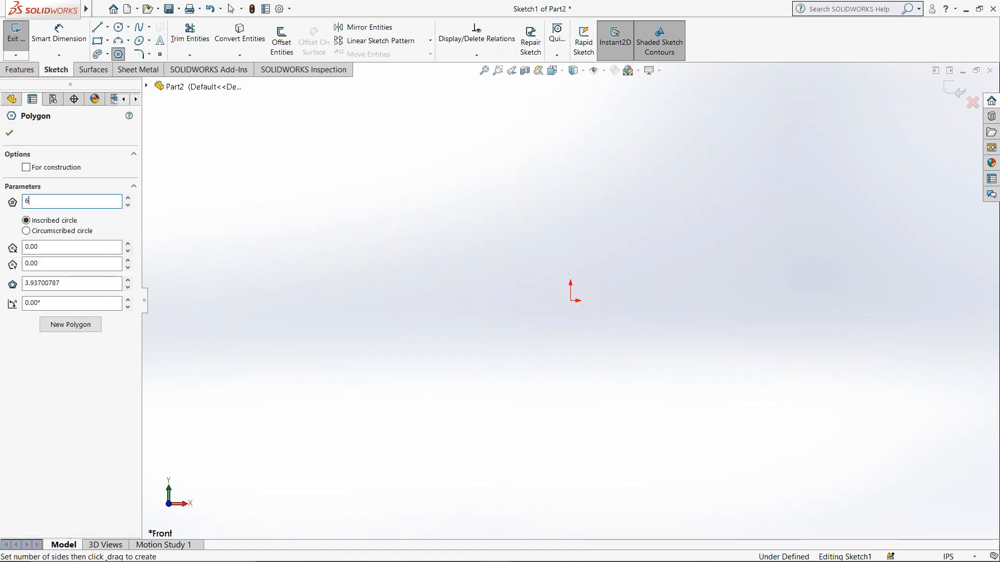
{"action": "type", "text": "6"}
{"action": "mouse_move", "coordinate": [572, 301]}
{"action": "left_mouse_down"}
{"action": "mouse_move", "coordinate": [596, 326]}
{"action": "mouse_move", "coordinate": [723, 317]}
{"action": "mouse_move", "coordinate": [737, 300]}
{"action": "left_mouse_up"}
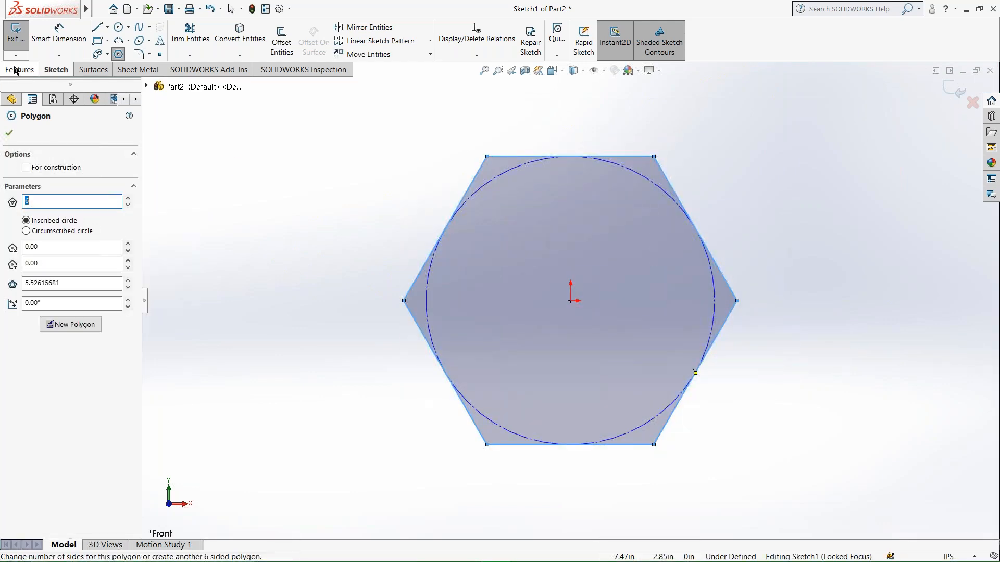
Dimension the hexagon's corner-to-corner width to 19 in and make its upper side horizontal.
{"action": "left_click", "coordinate": [60, 32]}
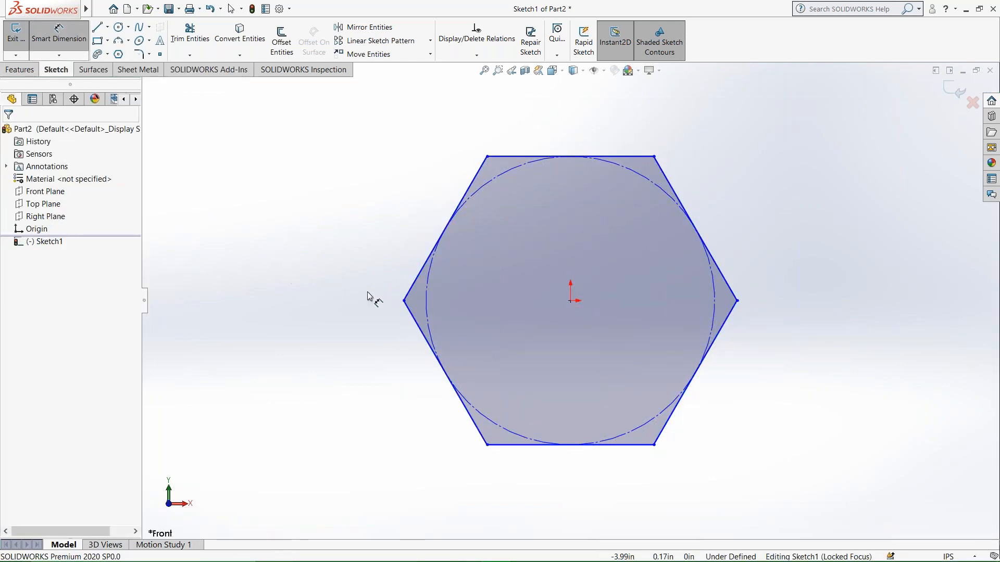
{"action": "left_click", "coordinate": [405, 301]}
{"action": "left_click", "coordinate": [737, 300]}
{"action": "left_click", "coordinate": [567, 113]}
{"action": "type", "text": "1"}
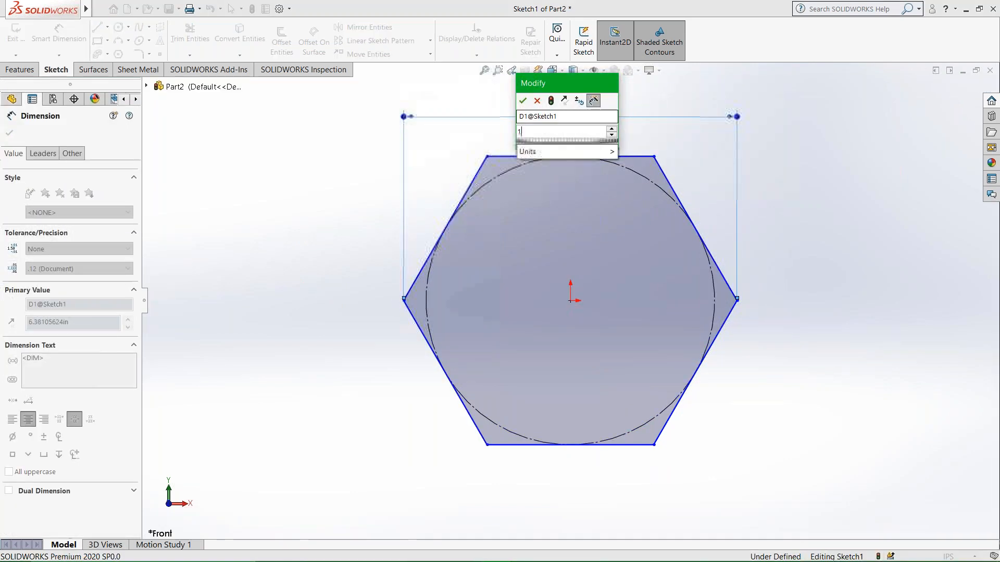
{"action": "type", "text": "9"}
{"action": "key", "text": "Return"}
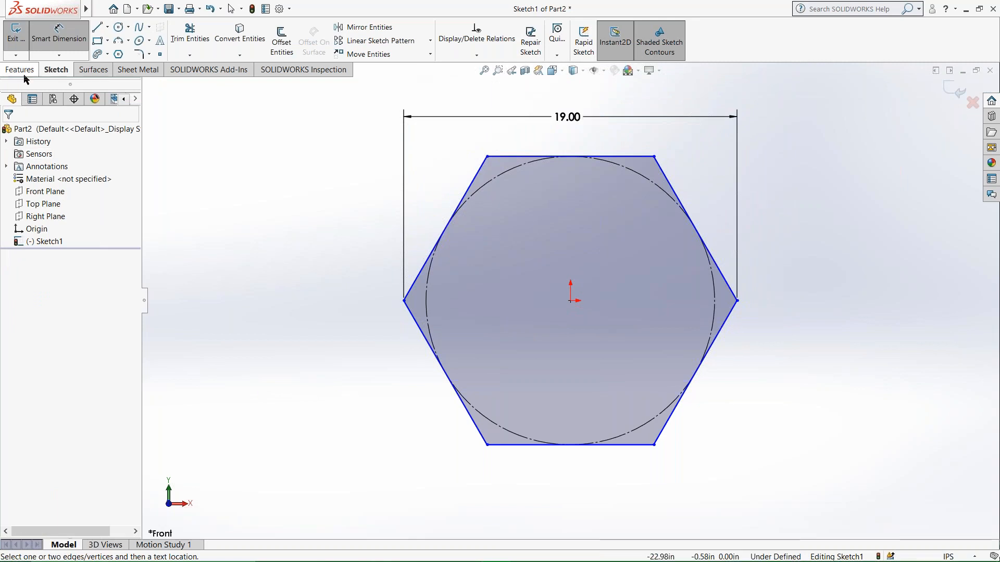
{"action": "left_click", "coordinate": [598, 156]}
{"action": "left_click", "coordinate": [18, 265]}
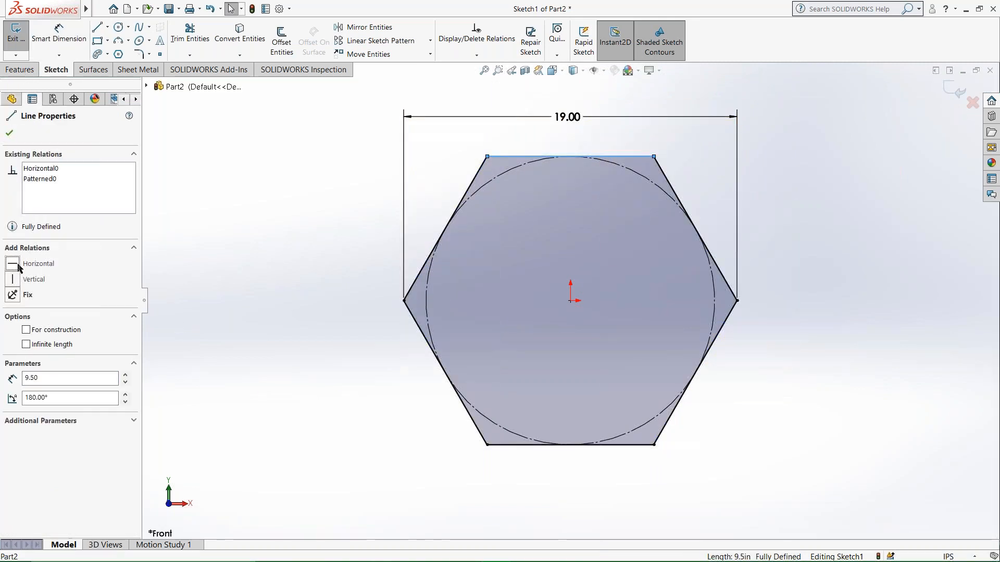
Extrude the hexagon sketch as a blind boss 7 in deep.
{"action": "left_click", "coordinate": [19, 70]}
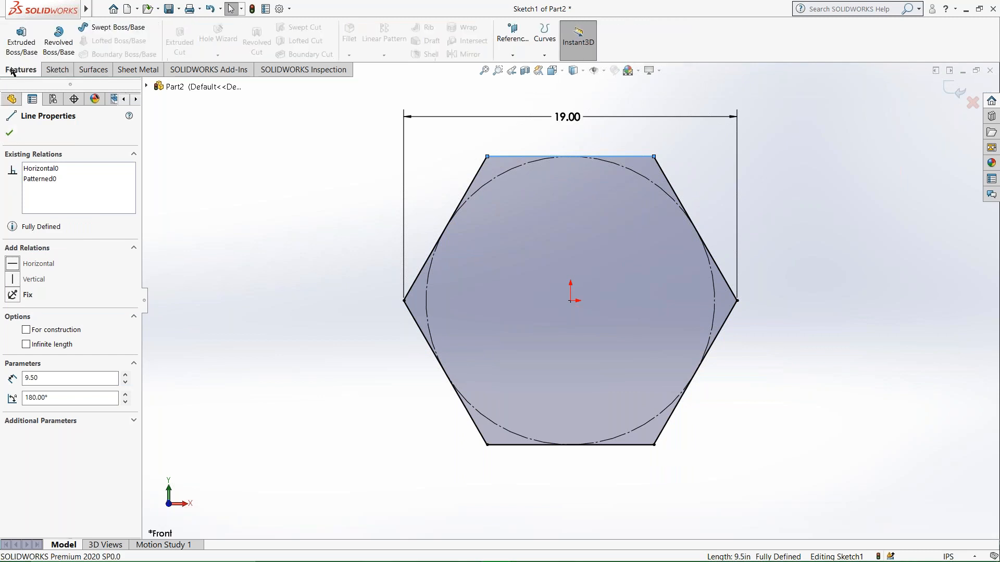
{"action": "left_click", "coordinate": [35, 46]}
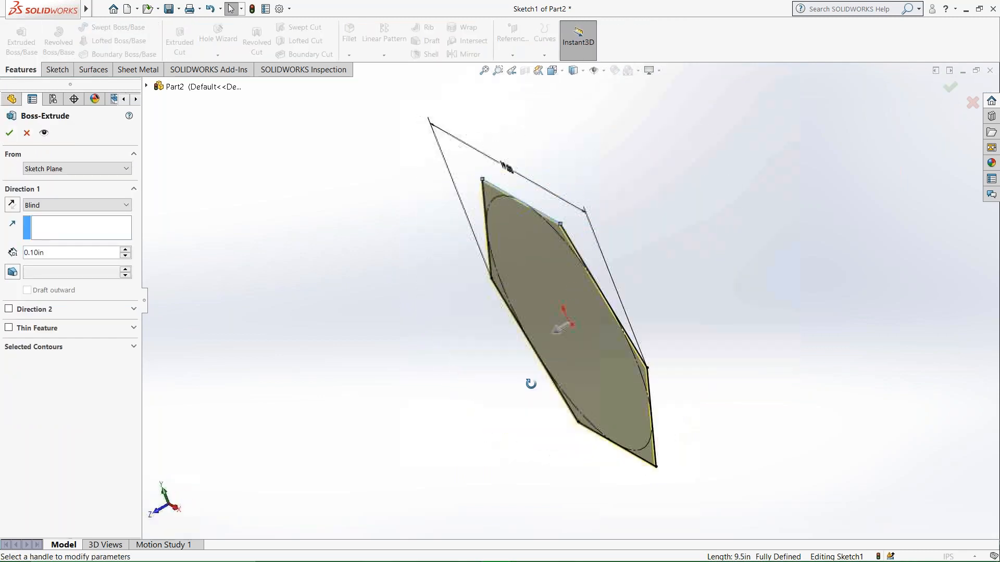
{"action": "left_click_drag", "start_coordinate": [559, 336], "coordinate": [434, 360]}
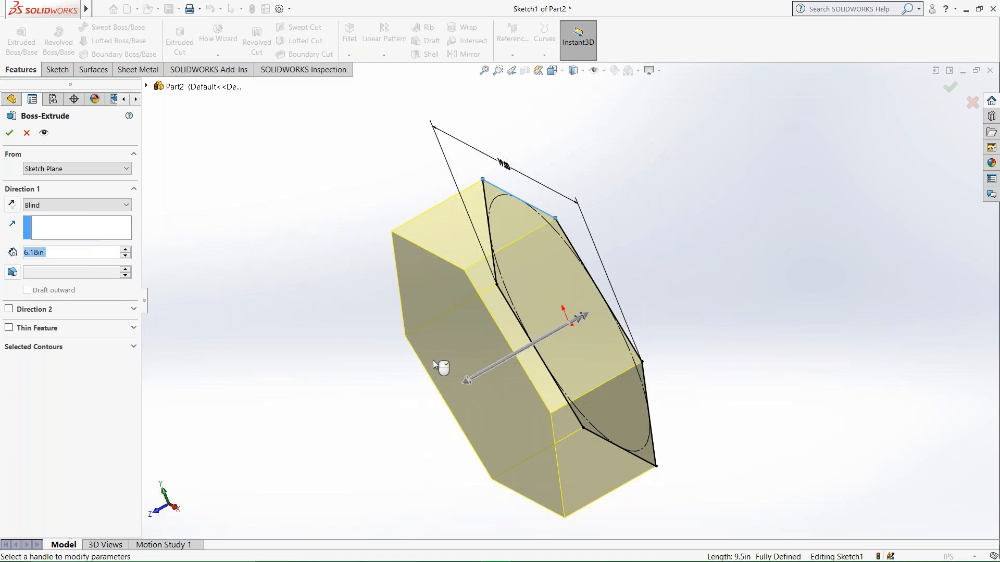
{"action": "left_click", "coordinate": [56, 253]}
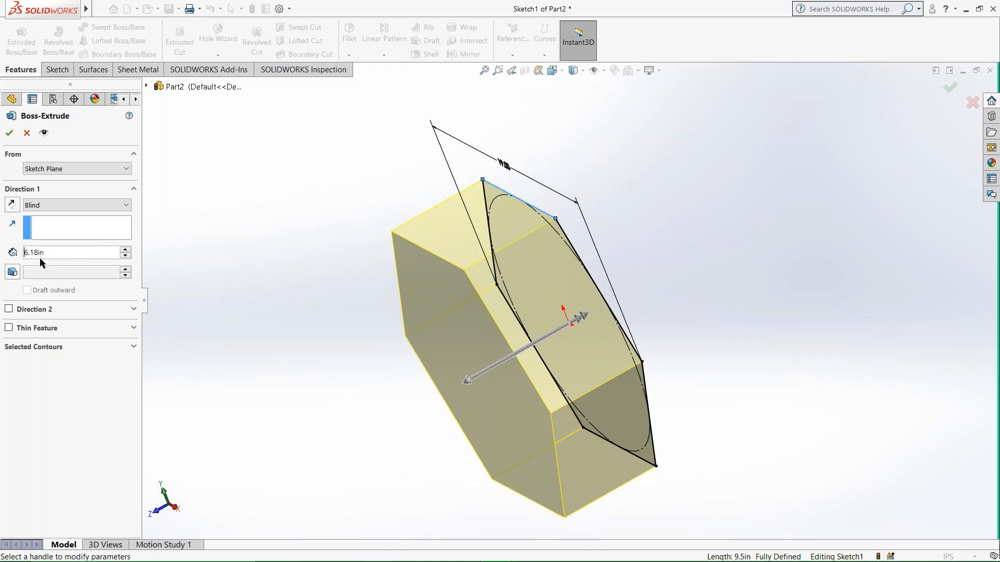
{"action": "left_click_drag", "start_coordinate": [49, 253], "coordinate": [7, 253]}
{"action": "type", "text": "7"}
{"action": "key", "text": "Return"}
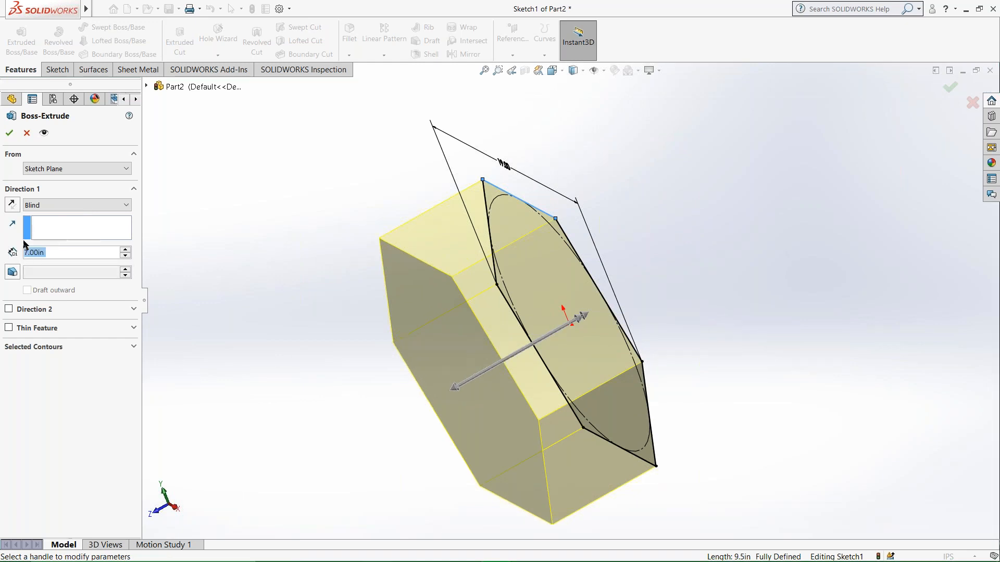
{"action": "left_click", "coordinate": [6, 134]}
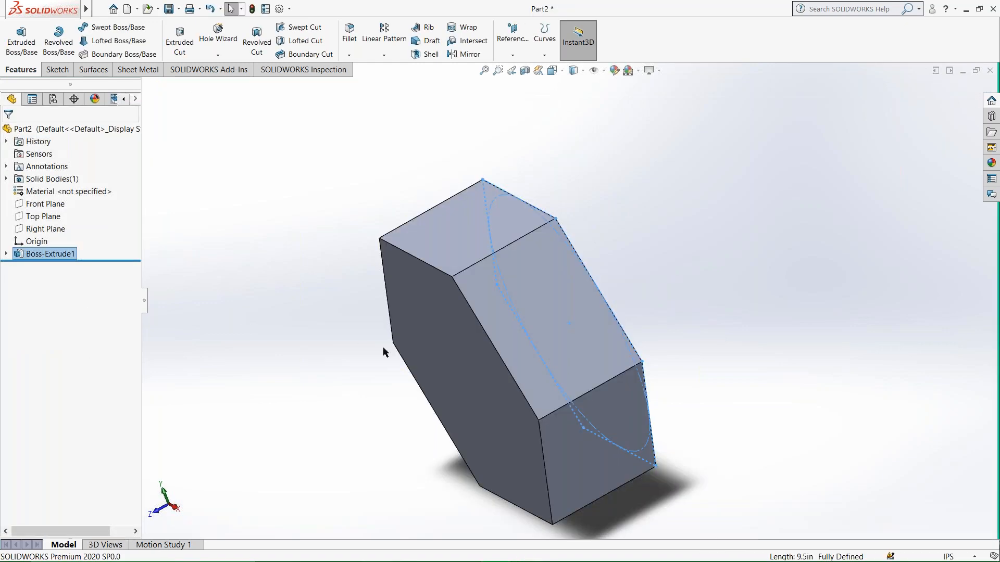
Start a sketch on the hexagon's front face and draw a circle centred on the origin with a radius of about 6.49 in.
{"action": "right_click", "coordinate": [421, 344]}
{"action": "left_click", "coordinate": [499, 305]}
{"action": "right_click", "coordinate": [529, 277]}
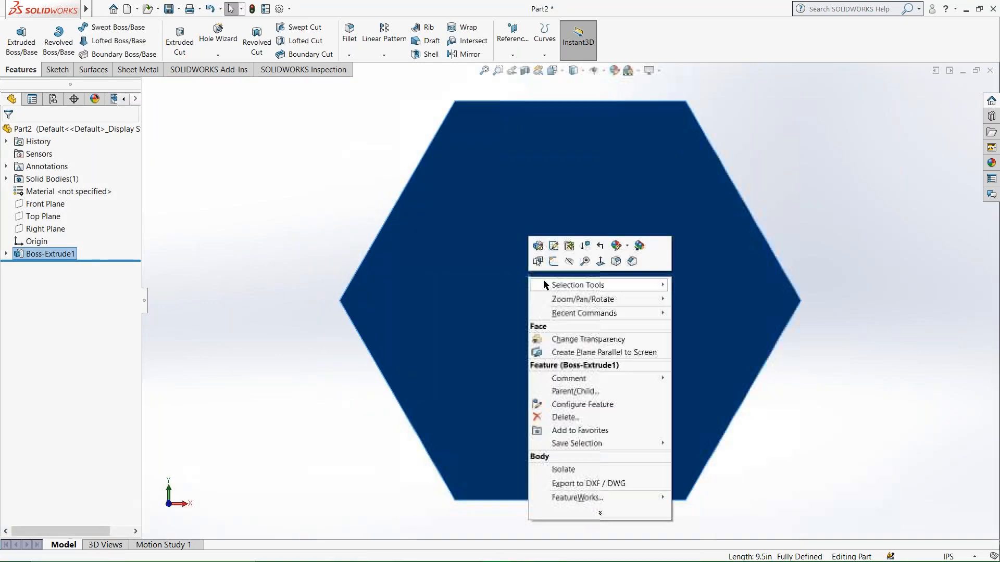
{"action": "left_click", "coordinate": [553, 261]}
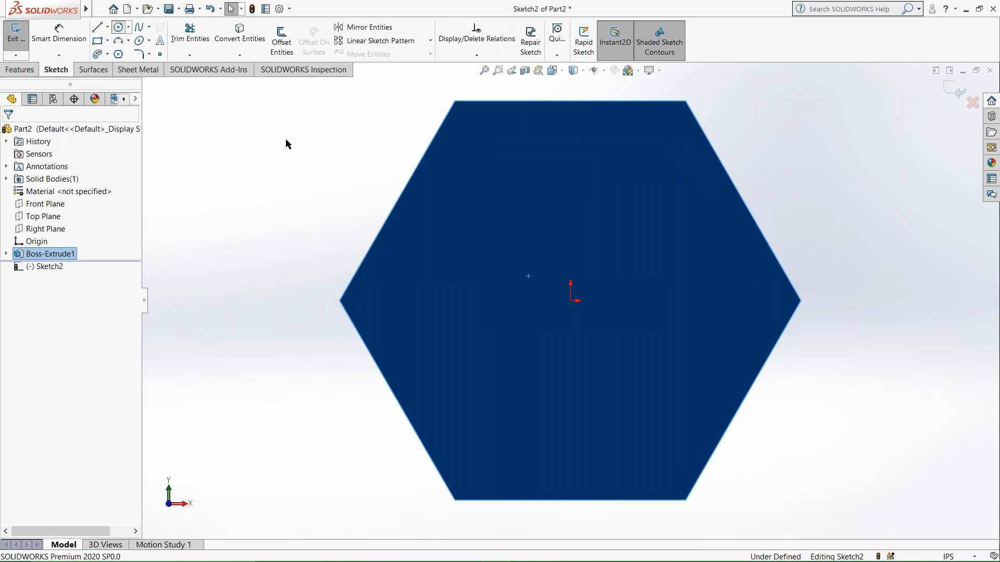
{"action": "left_click", "coordinate": [572, 301]}
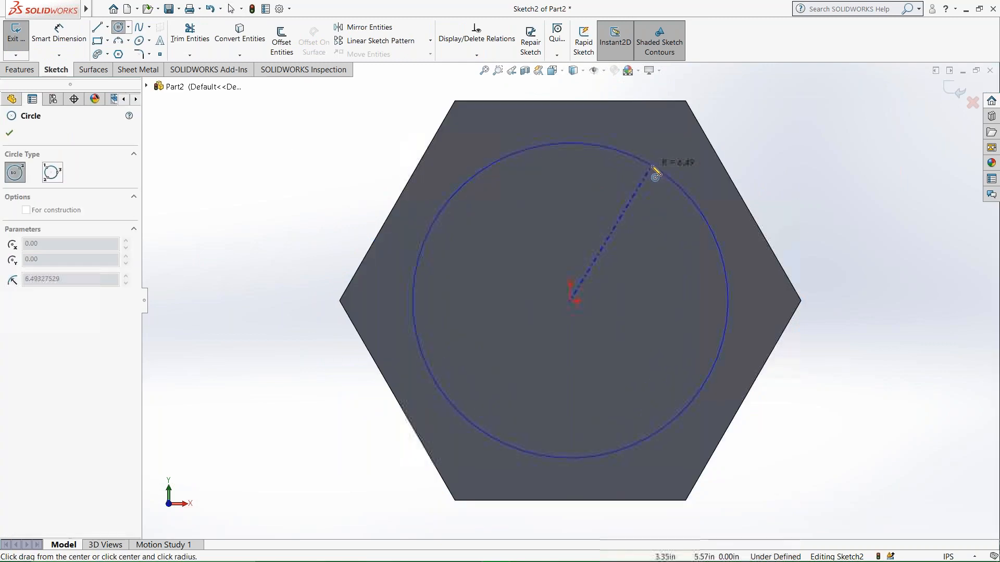
{"action": "left_click", "coordinate": [656, 177]}
{"action": "key", "text": "Escape"}
Make the circle tangent to the upper-right edge of the hexagonal face.
{"action": "left_click", "coordinate": [705, 218]}
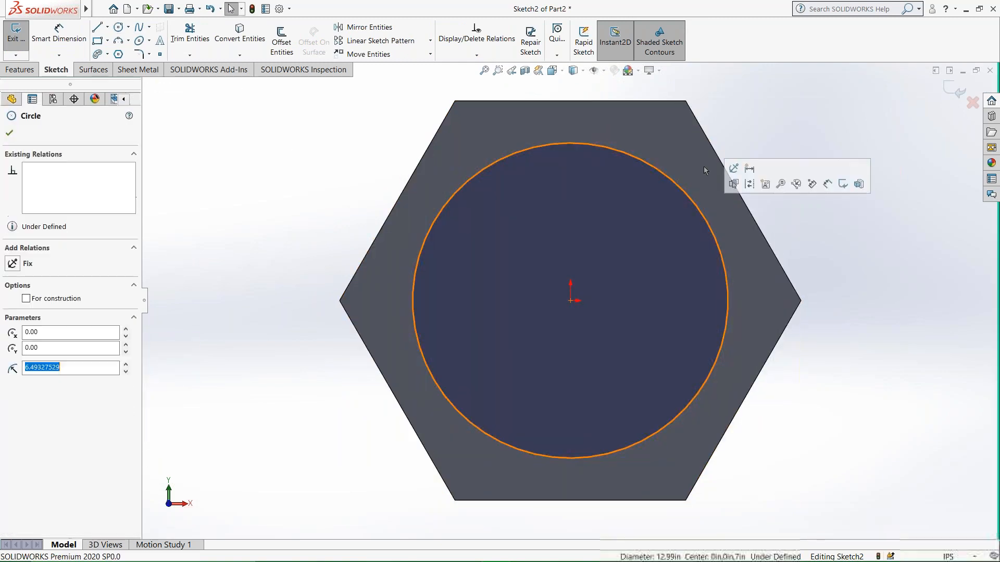
{"action": "left_click", "coordinate": [756, 222], "text": "ctrl"}
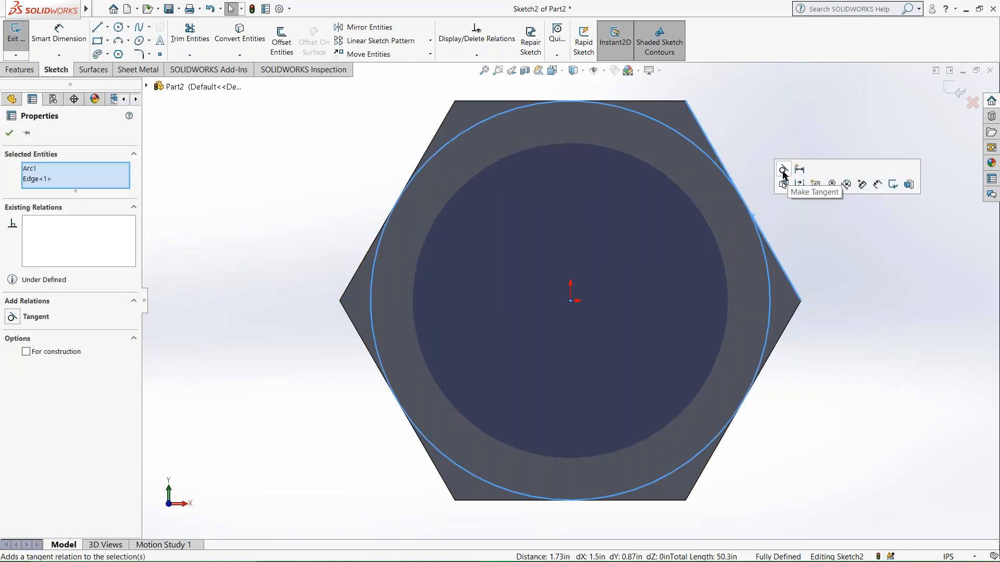
{"action": "left_click", "coordinate": [784, 170]}
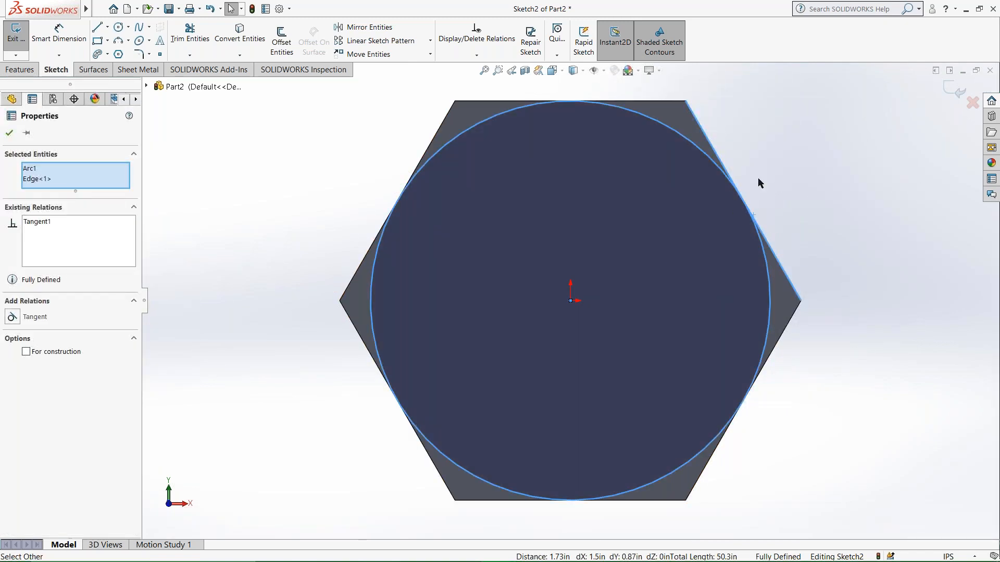
{"action": "left_click", "coordinate": [760, 182]}
Cut the hexagon's corners from the tangent circle with a 7 in blind extruded cut, flipped side to cut and 45° draft.
{"action": "middle_click_drag", "start_coordinate": [350, 234], "coordinate": [360, 263]}
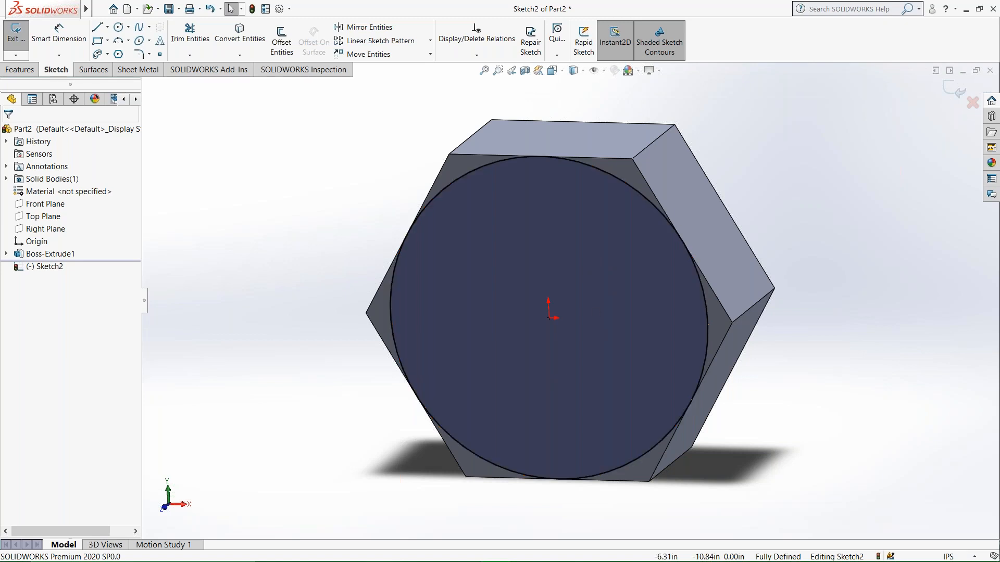
{"action": "middle_click_drag", "start_coordinate": [809, 199], "coordinate": [783, 207]}
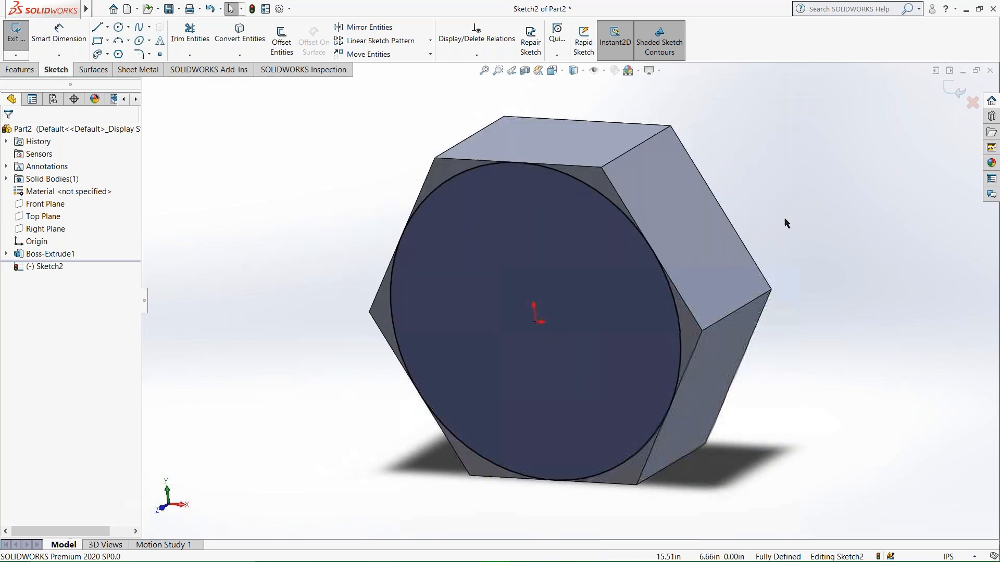
{"action": "middle_click_drag", "start_coordinate": [657, 270], "coordinate": [659, 258]}
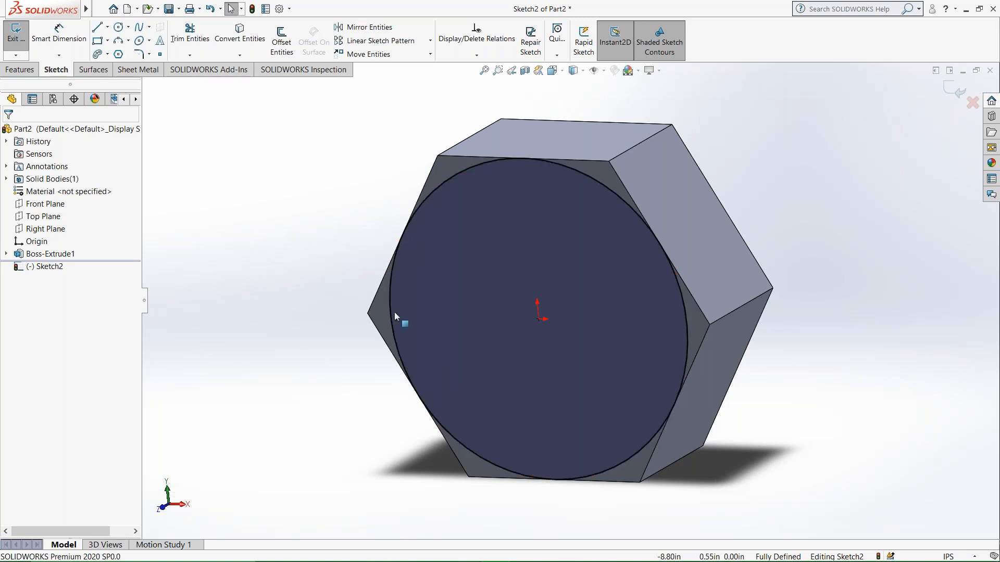
{"action": "left_click", "coordinate": [20, 69]}
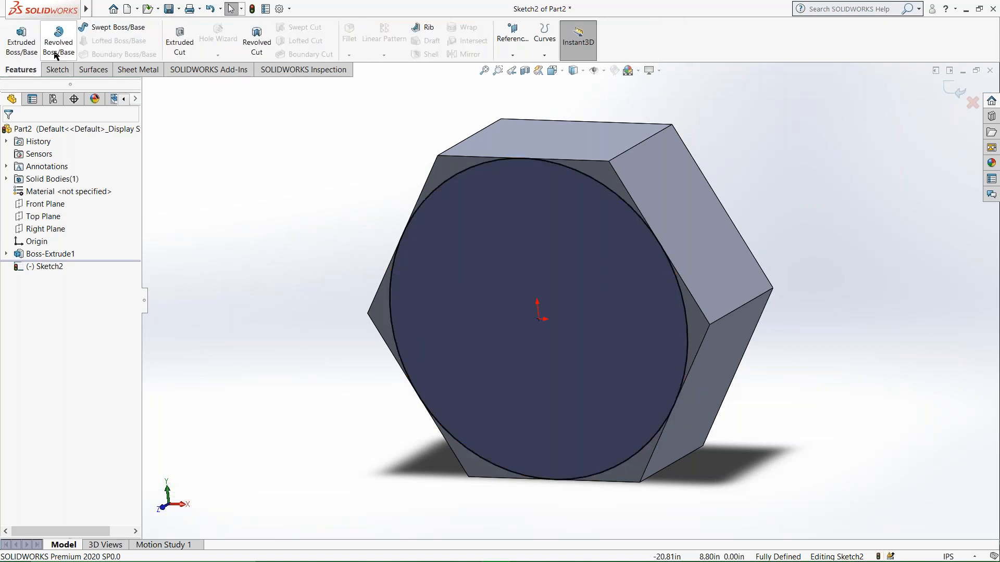
{"action": "left_click", "coordinate": [190, 48]}
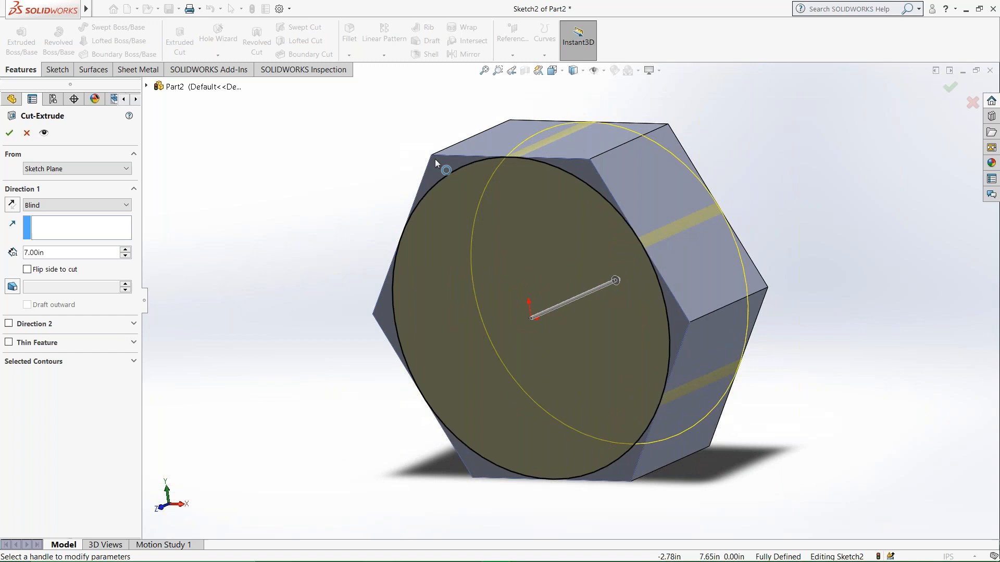
{"action": "left_click", "coordinate": [27, 270]}
{"action": "left_click", "coordinate": [28, 270]}
{"action": "left_click", "coordinate": [17, 288]}
{"action": "left_click", "coordinate": [79, 287]}
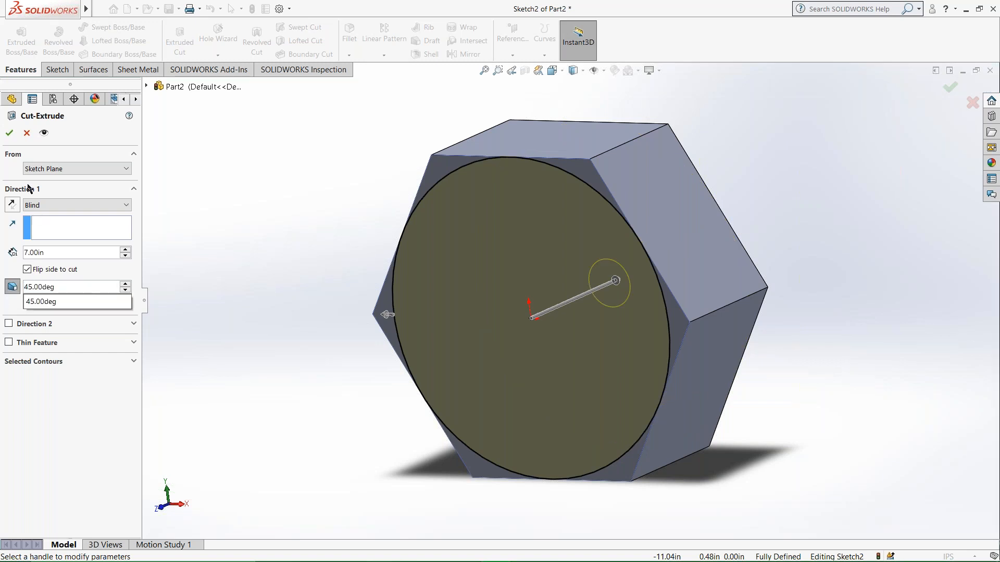
{"action": "left_click", "coordinate": [3, 133]}
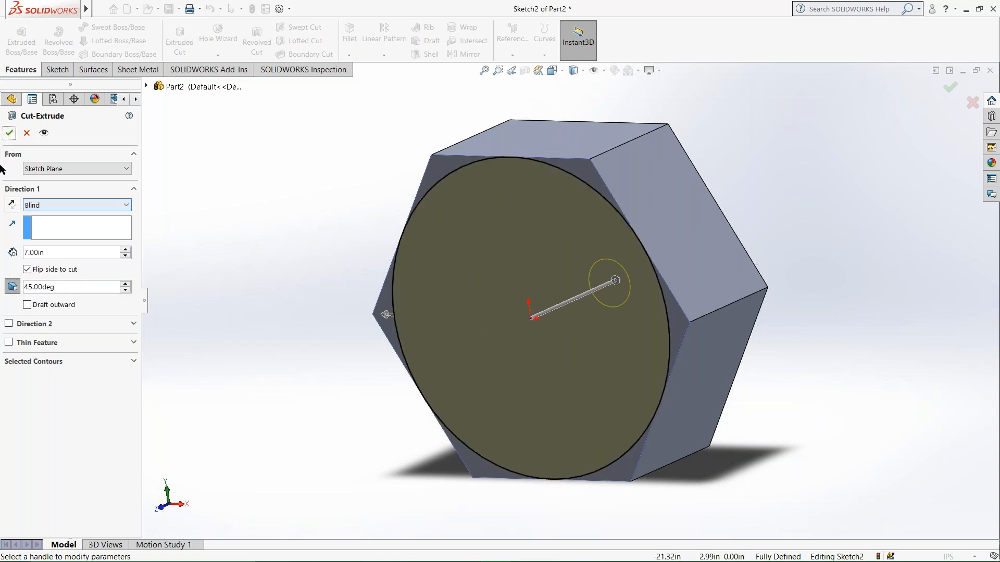
{"action": "left_click", "coordinate": [10, 134]}
{"action": "middle_click_drag", "start_coordinate": [611, 277], "coordinate": [607, 306]}
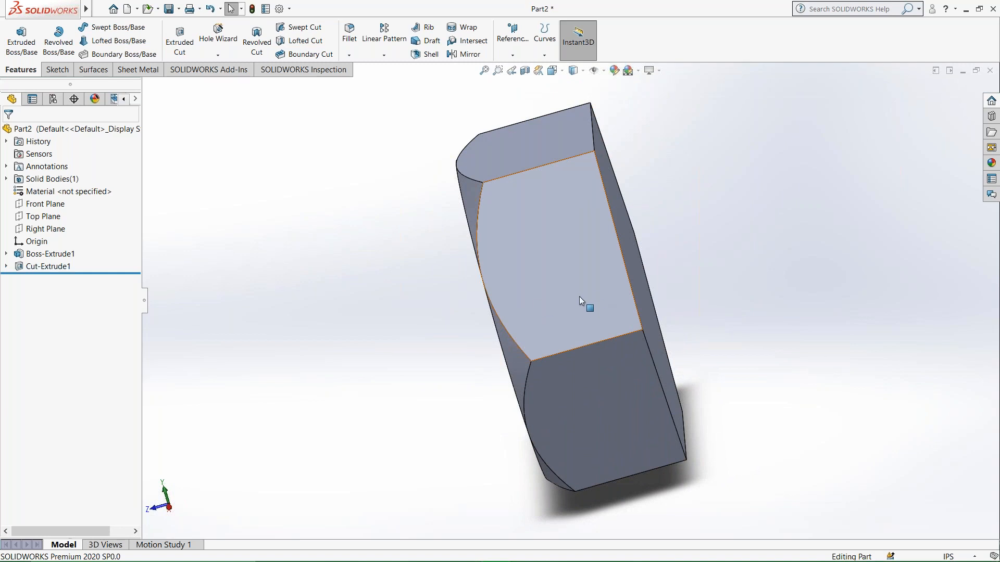
Undo the tapered cut, the circle sketch and the blind extrusion, back to the open hexagon sketch.
{"action": "key", "text": "ctrl+z"}
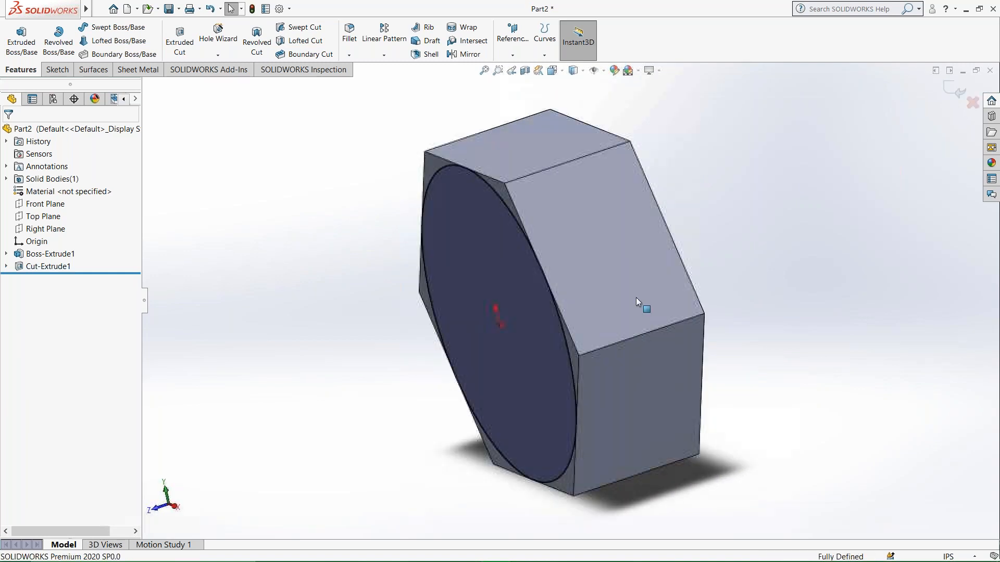
{"action": "left_click", "coordinate": [616, 298]}
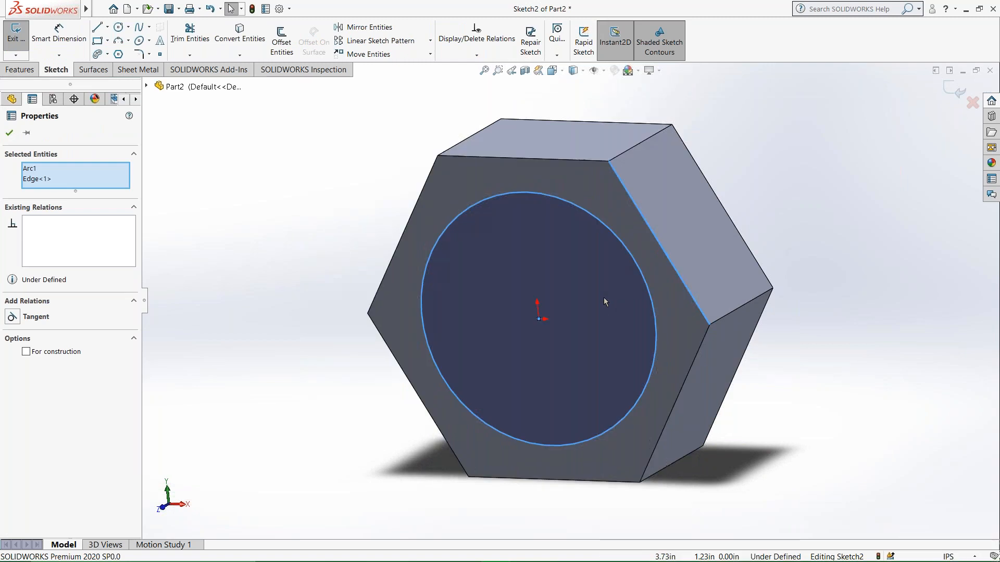
{"action": "key", "text": "Delete"}
{"action": "key", "text": "ctrl+z"}
{"action": "key", "text": "ctrl+z"}
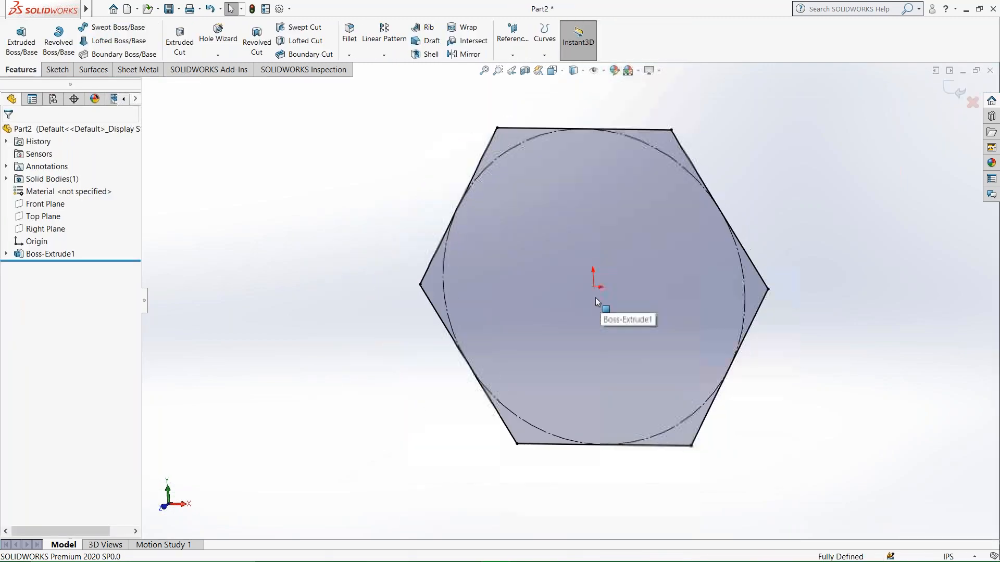
Extrude the hexagon sketch 7 in with the Mid Plane end condition.
{"action": "middle_click_drag", "start_coordinate": [536, 302], "coordinate": [302, 238]}
{"action": "left_click", "coordinate": [20, 69]}
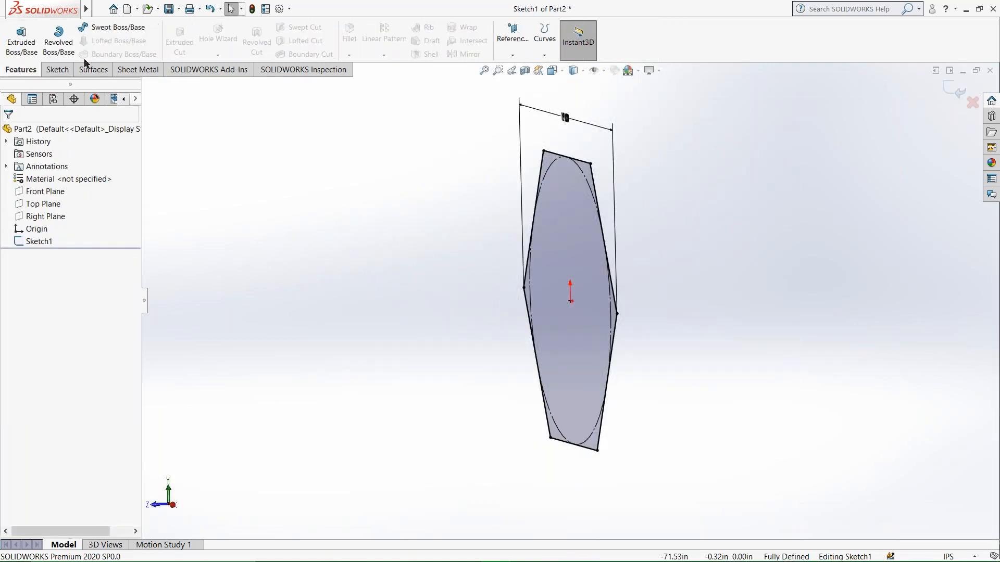
{"action": "left_click", "coordinate": [21, 37]}
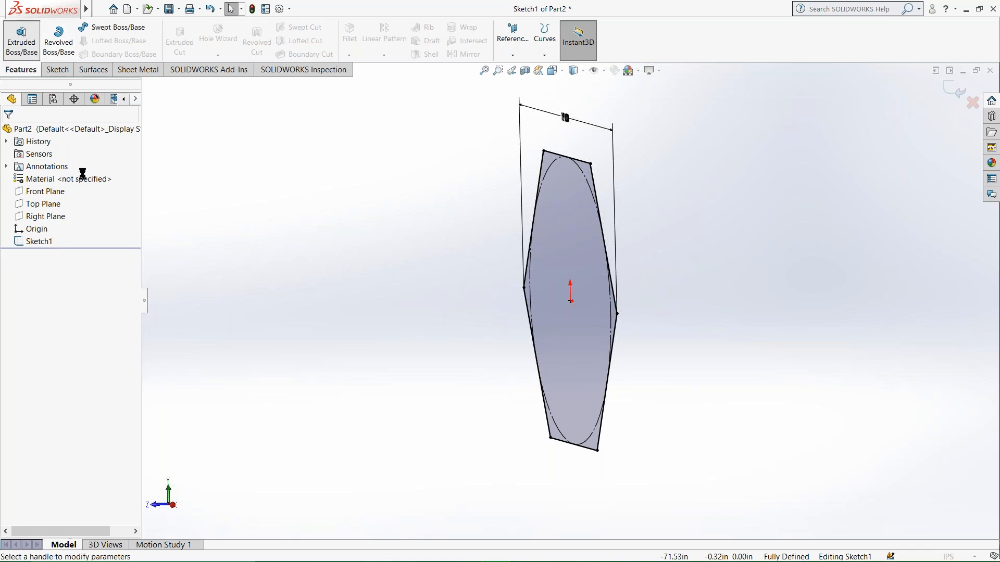
{"action": "left_click", "coordinate": [59, 169]}
{"action": "left_click", "coordinate": [59, 171]}
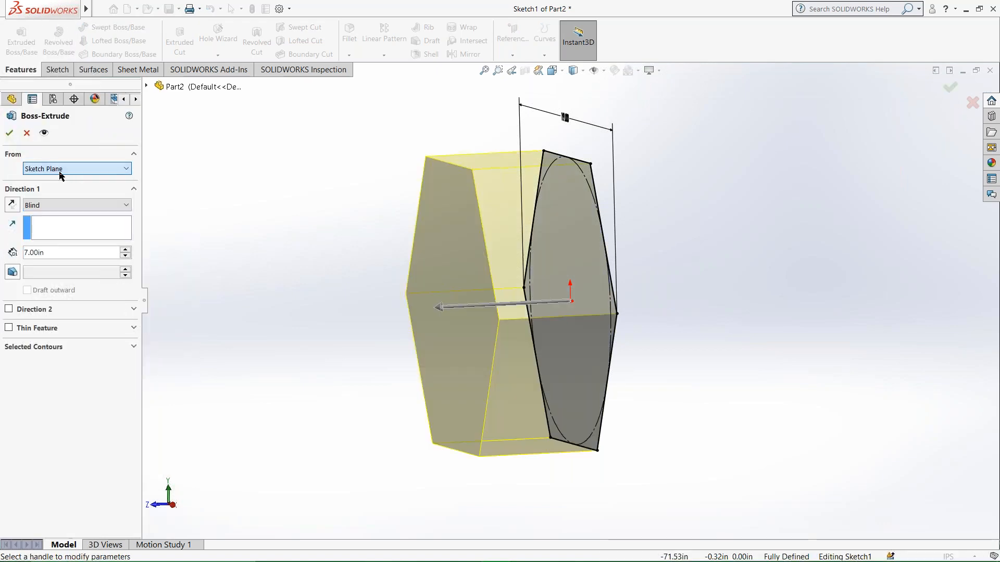
{"action": "left_click", "coordinate": [64, 206]}
{"action": "left_click", "coordinate": [61, 261]}
{"action": "left_click", "coordinate": [61, 251]}
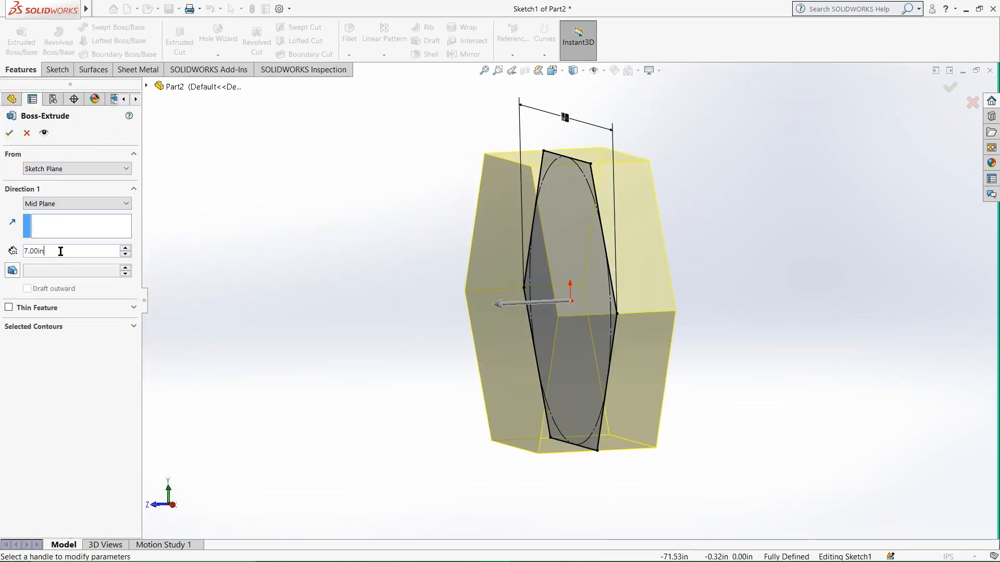
{"action": "left_click", "coordinate": [8, 134]}
Start a sketch on the extruded hexagon's front face and draw an origin-centred circle with a radius of about 6.25 in.
{"action": "middle_click_drag", "start_coordinate": [543, 293], "coordinate": [577, 306]}
{"action": "right_click", "coordinate": [557, 271]}
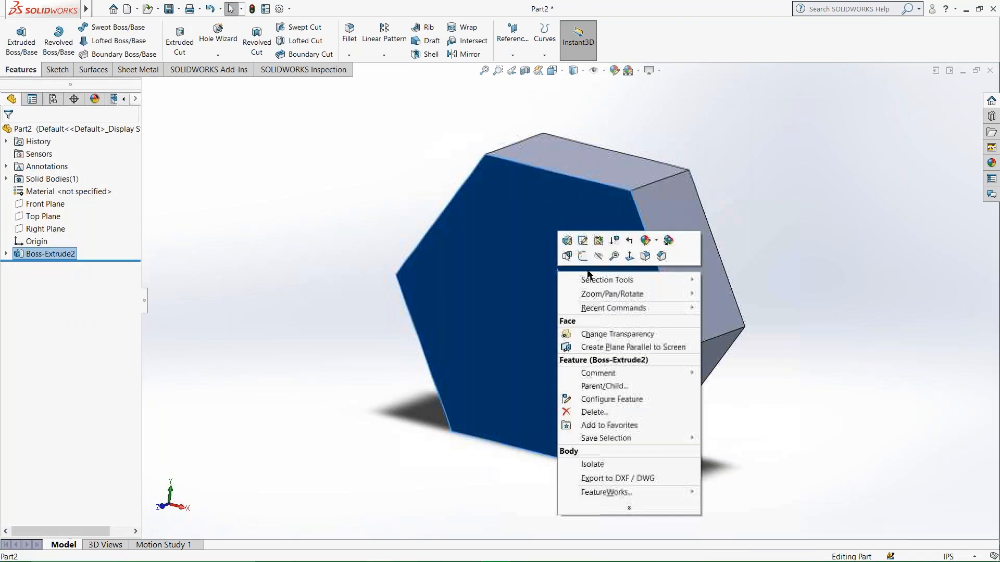
{"action": "left_click", "coordinate": [629, 256]}
{"action": "right_click", "coordinate": [497, 202]}
{"action": "left_click", "coordinate": [520, 225]}
{"action": "left_click", "coordinate": [118, 26]}
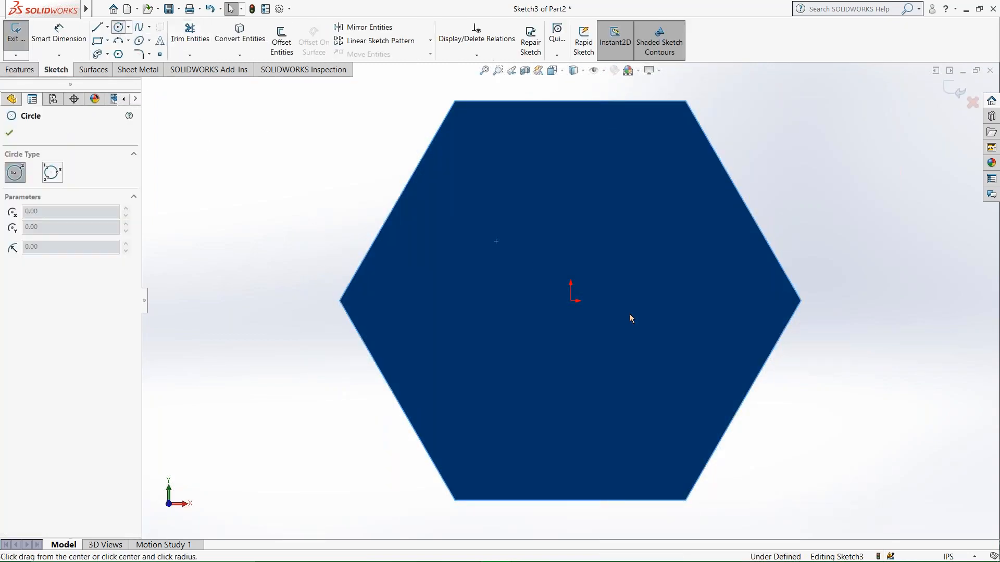
{"action": "left_click_drag", "start_coordinate": [572, 301], "coordinate": [724, 316]}
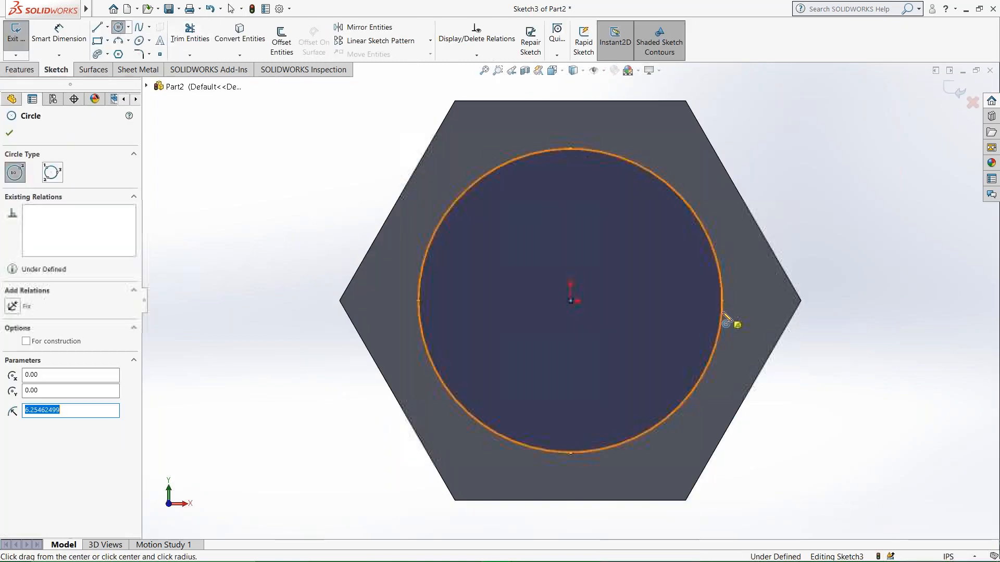
{"action": "key", "text": "Escape"}
Add a tangent relation between the new circle and the upper-right edge of the hexagonal face.
{"action": "left_click", "coordinate": [714, 252]}
{"action": "left_click", "coordinate": [755, 167]}
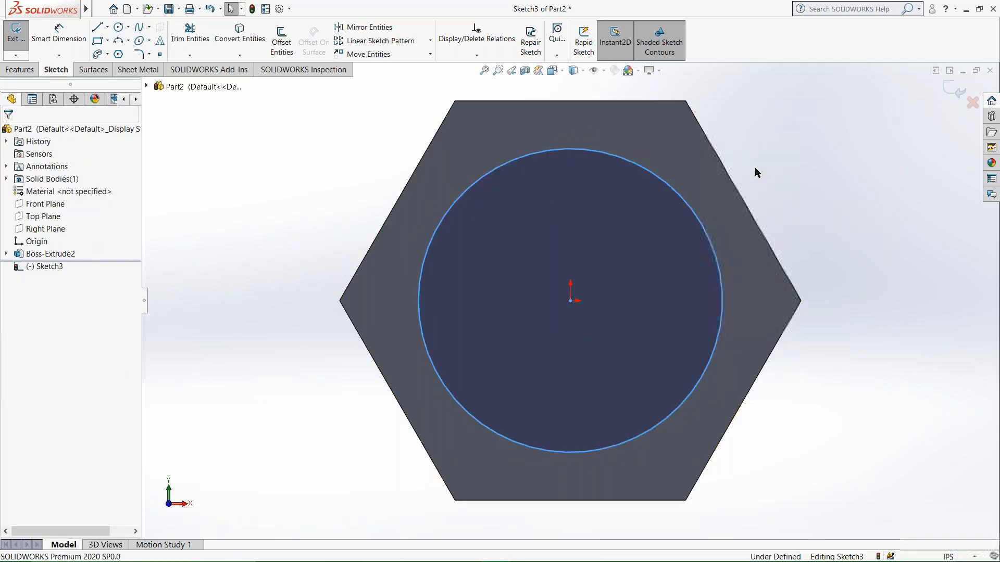
{"action": "left_click", "coordinate": [712, 246]}
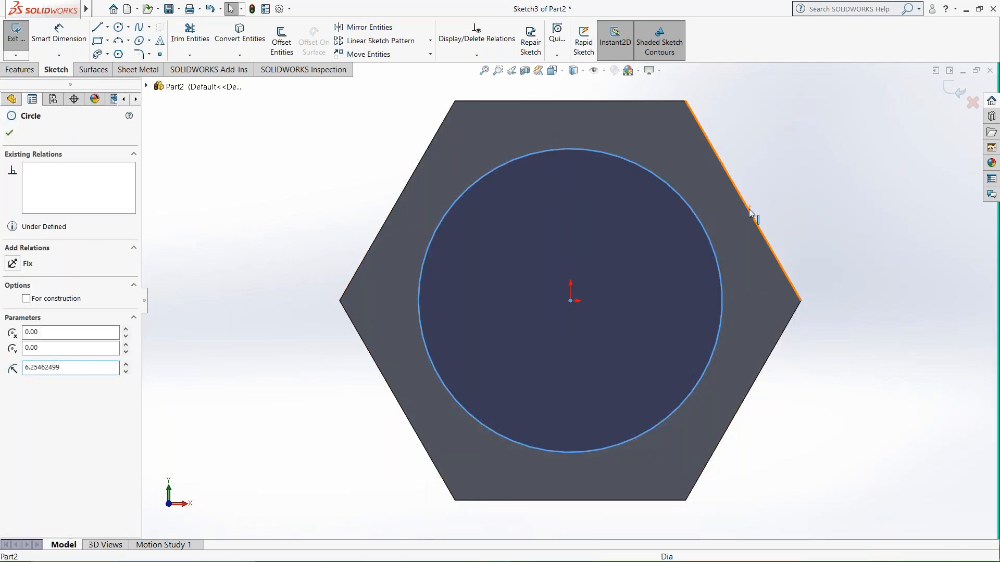
{"action": "left_click", "coordinate": [754, 218], "text": "ctrl"}
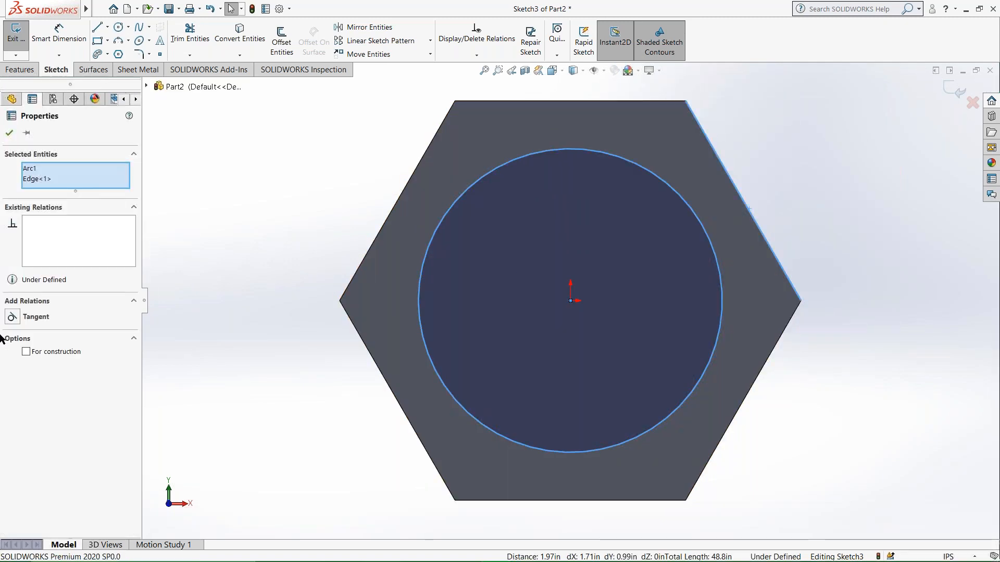
{"action": "left_click", "coordinate": [12, 317]}
{"action": "left_click", "coordinate": [9, 133]}
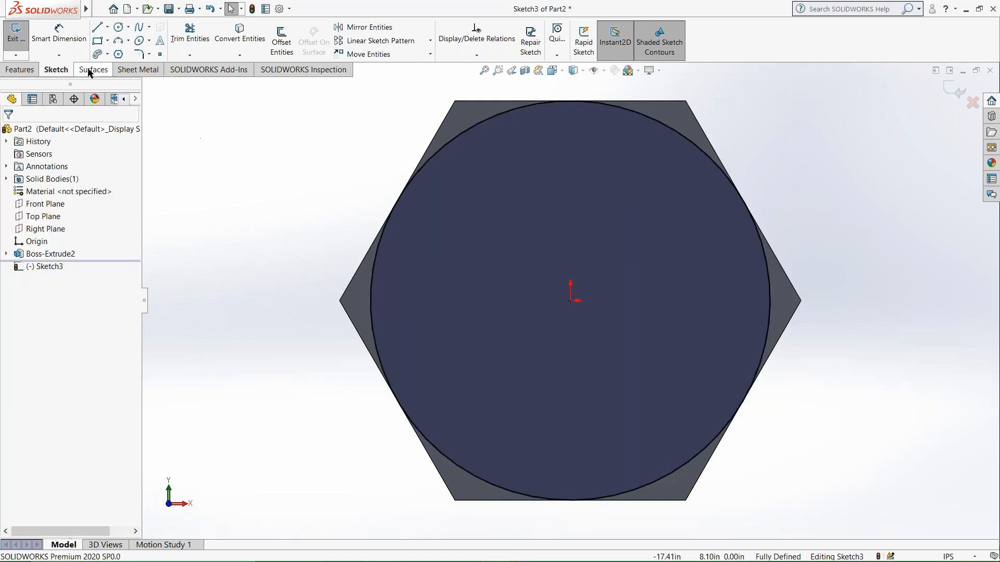
Cut outside the tangent circle with a 7 in blind Extruded Cut, flipping the side to cut and applying a 45° draft.
{"action": "left_click", "coordinate": [20, 69]}
{"action": "left_click", "coordinate": [189, 43]}
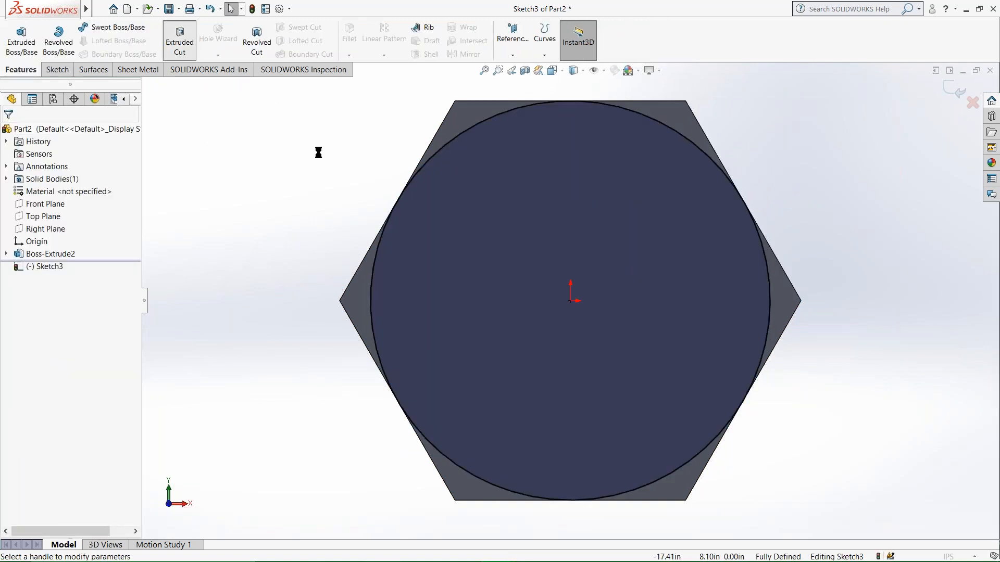
{"action": "left_click", "coordinate": [27, 269]}
{"action": "left_click", "coordinate": [12, 286]}
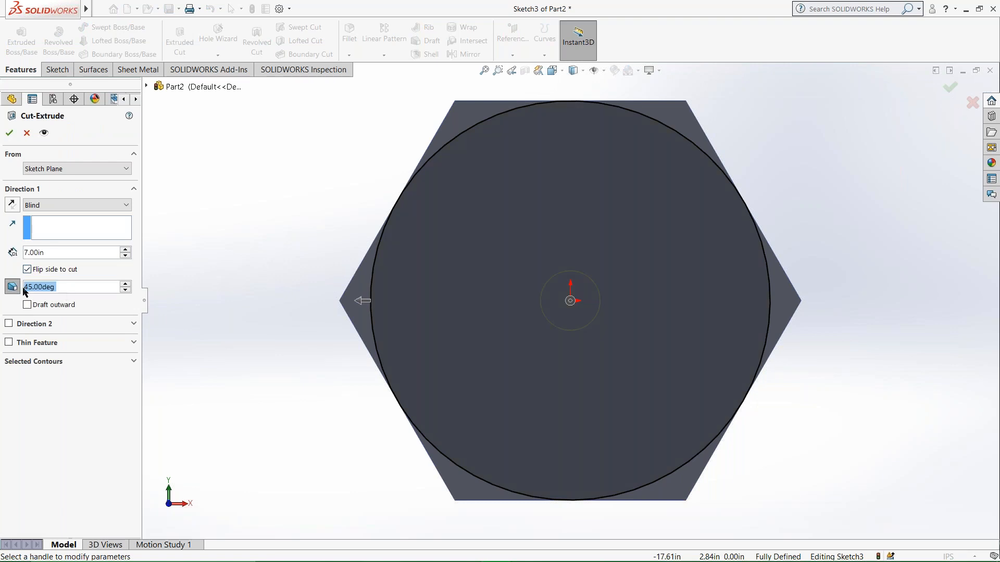
{"action": "key", "text": "Return"}
Mirror the tapered corner cut about the Front Plane.
{"action": "middle_click_drag", "start_coordinate": [693, 322], "coordinate": [601, 368]}
{"action": "left_click", "coordinate": [219, 194]}
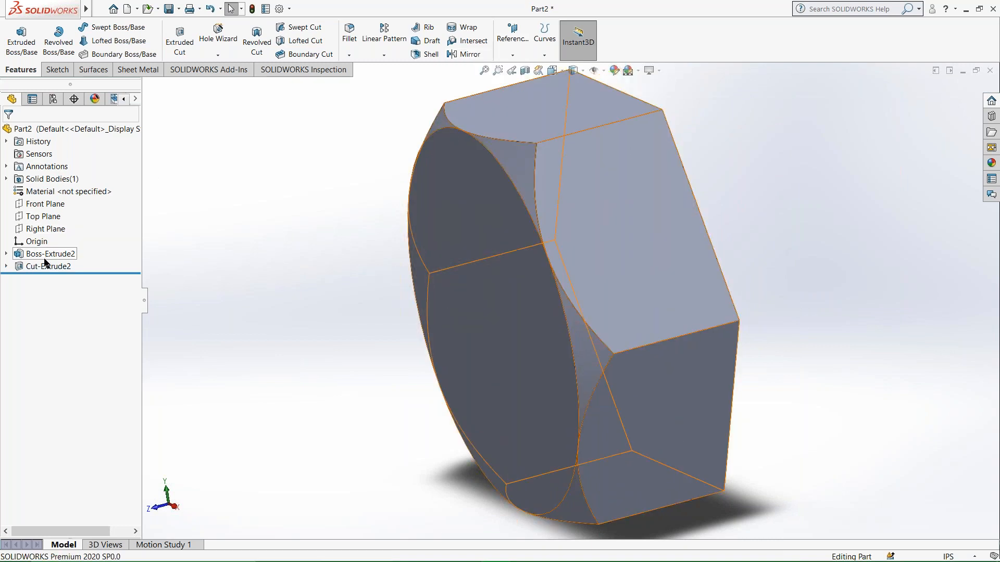
{"action": "left_click", "coordinate": [42, 204]}
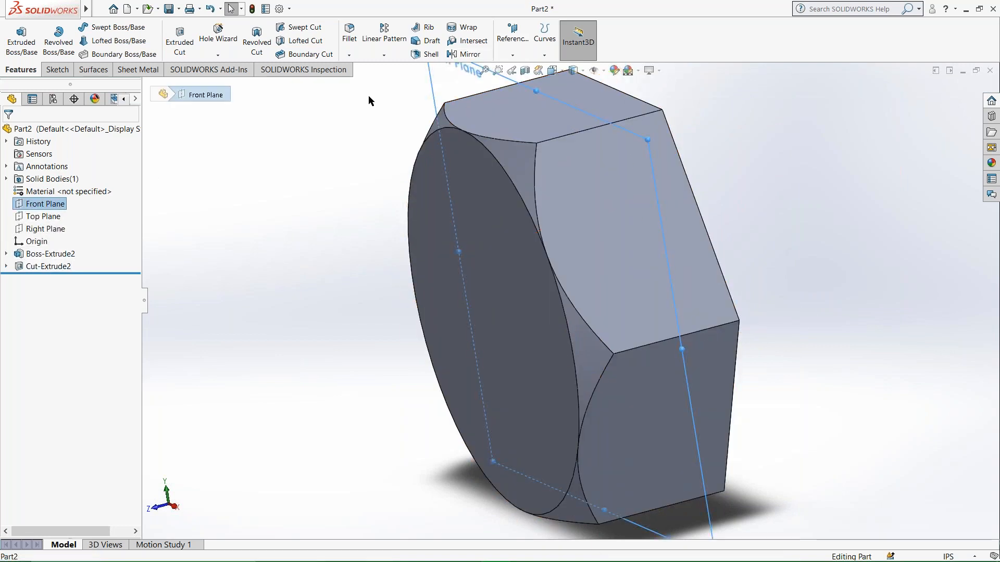
{"action": "left_click", "coordinate": [463, 54]}
{"action": "left_click", "coordinate": [525, 157]}
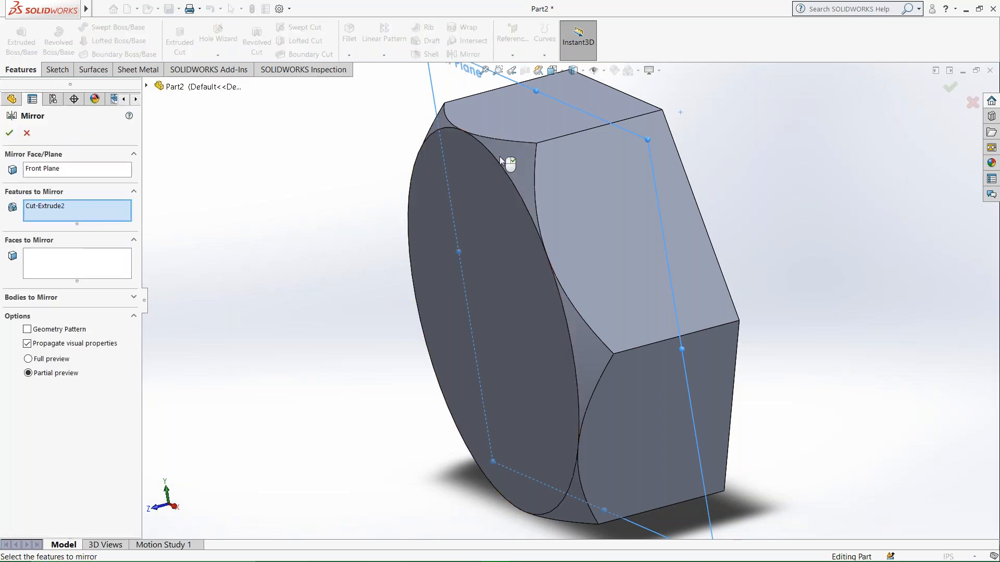
{"action": "left_click", "coordinate": [10, 134]}
Start a sketch on the part's back circular face and draw an origin-centred circle about 11 in in diameter.
{"action": "middle_click_drag", "start_coordinate": [521, 219], "coordinate": [317, 322]}
{"action": "scroll", "coordinate": [536, 314], "scroll_direction": "up", "scroll_amount": 3}
{"action": "middle_click_drag", "start_coordinate": [575, 306], "coordinate": [555, 389]}
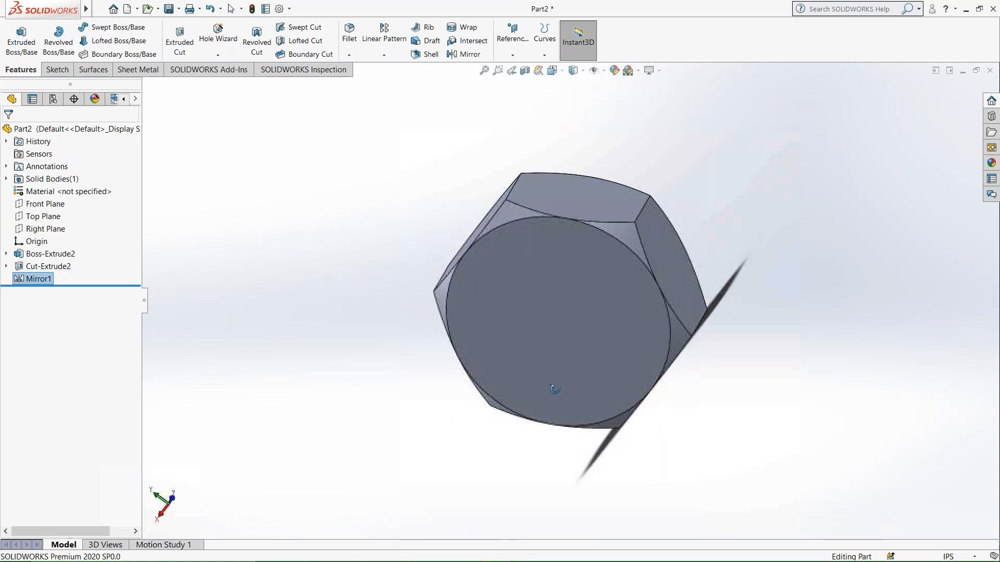
{"action": "right_click", "coordinate": [558, 310]}
{"action": "left_click", "coordinate": [631, 296]}
{"action": "right_click", "coordinate": [505, 308]}
{"action": "left_click", "coordinate": [531, 292]}
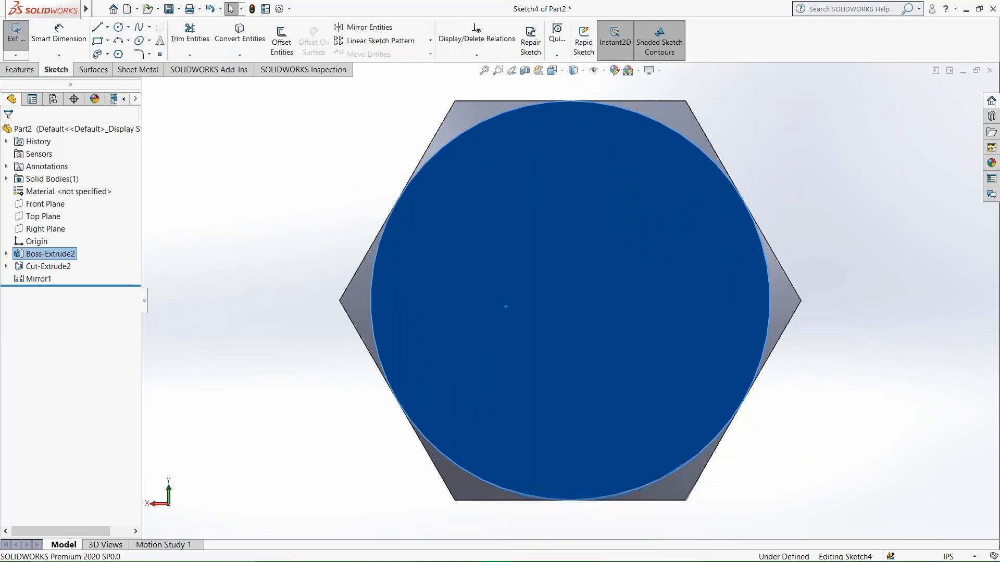
{"action": "left_click", "coordinate": [119, 27]}
{"action": "left_click", "coordinate": [571, 301]}
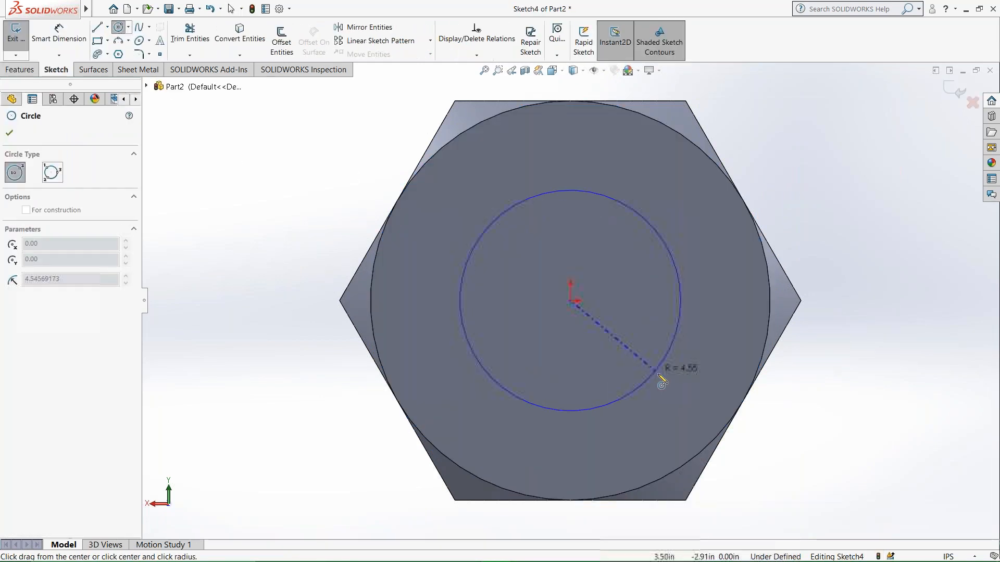
{"action": "left_click", "coordinate": [674, 397]}
Dimension the diameter of the new circle on the back face.
{"action": "left_click", "coordinate": [59, 32]}
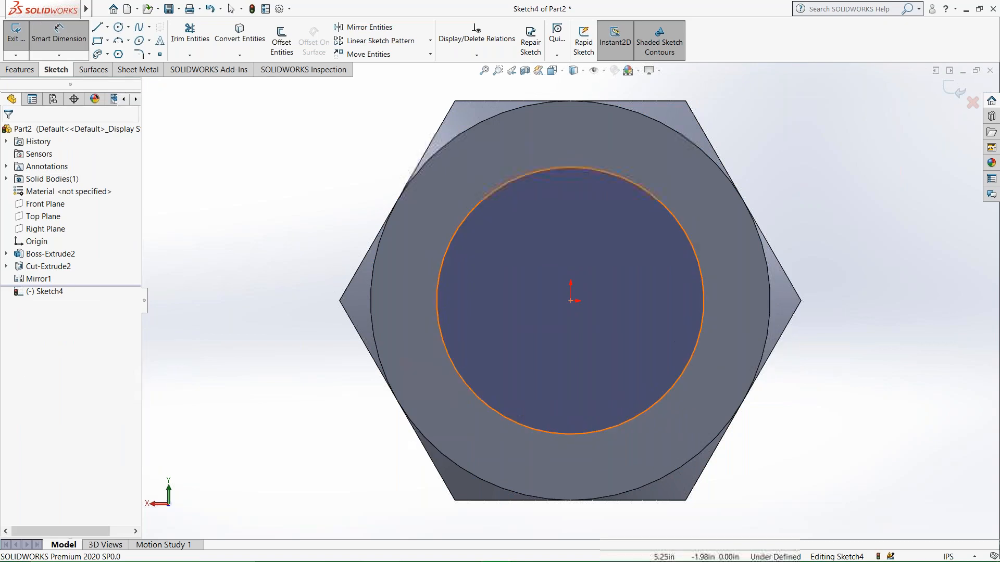
{"action": "left_click", "coordinate": [704, 324]}
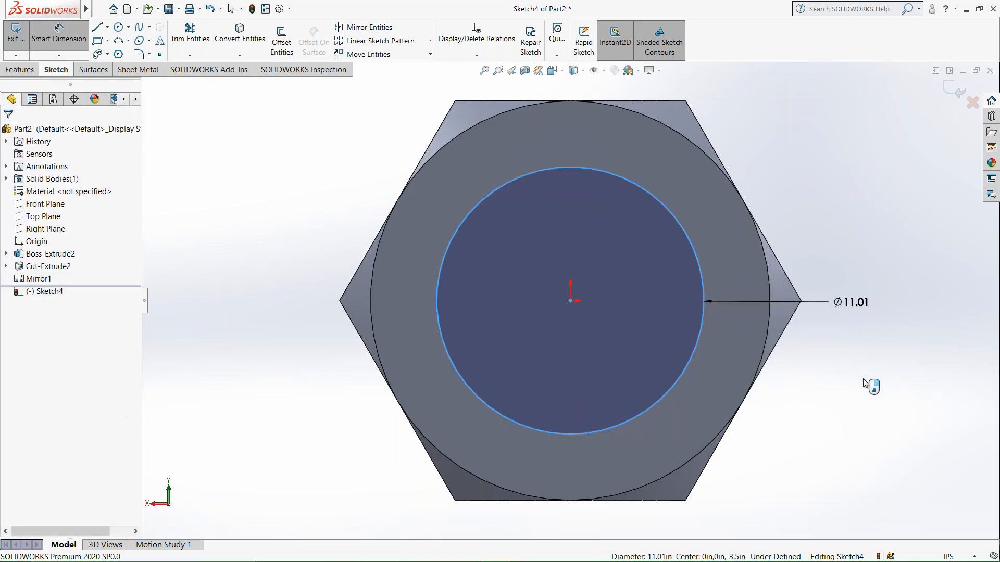
{"action": "left_click", "coordinate": [817, 302]}
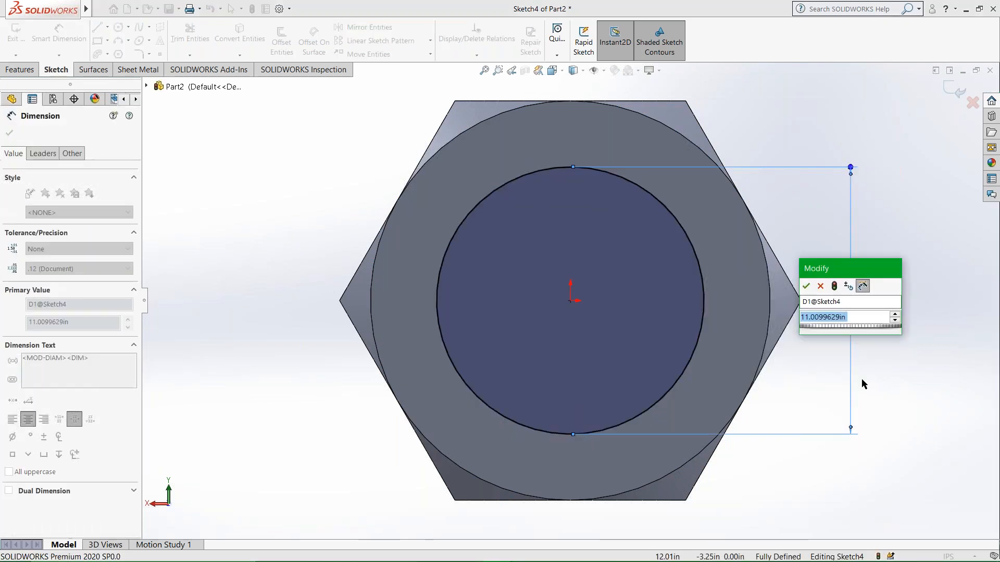
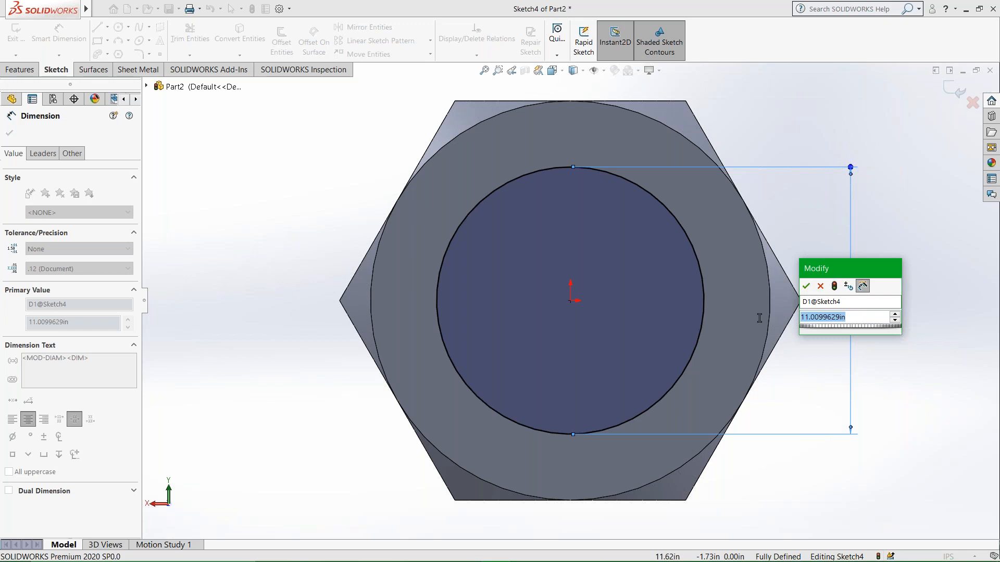
Set the diameter of the circle on the back circular face to 8.5 in.
{"action": "type", "text": "8.5"}
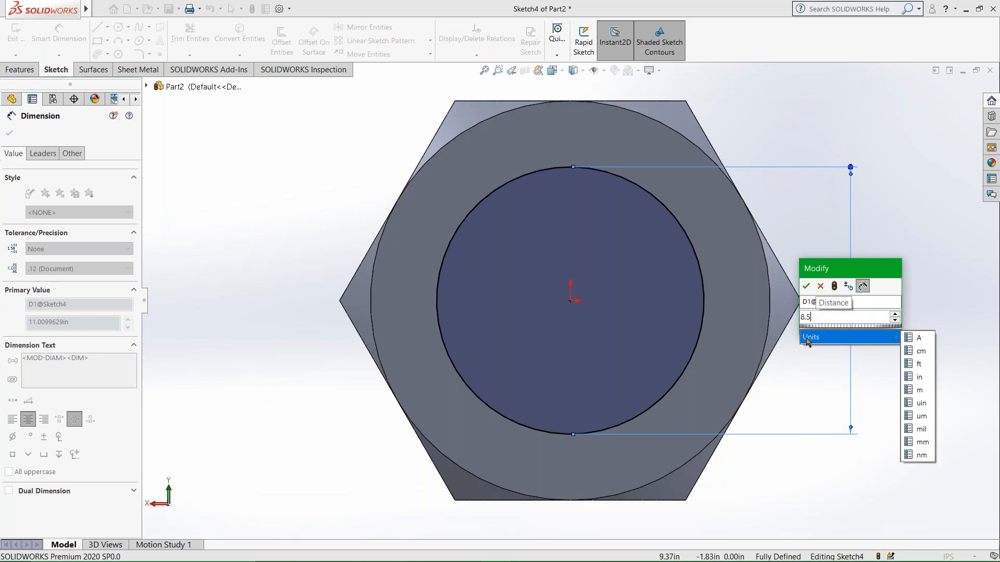
{"action": "key", "text": "Return"}
{"action": "left_click", "coordinate": [800, 127]}
{"action": "middle_click_drag", "start_coordinate": [753, 276], "coordinate": [728, 283]}
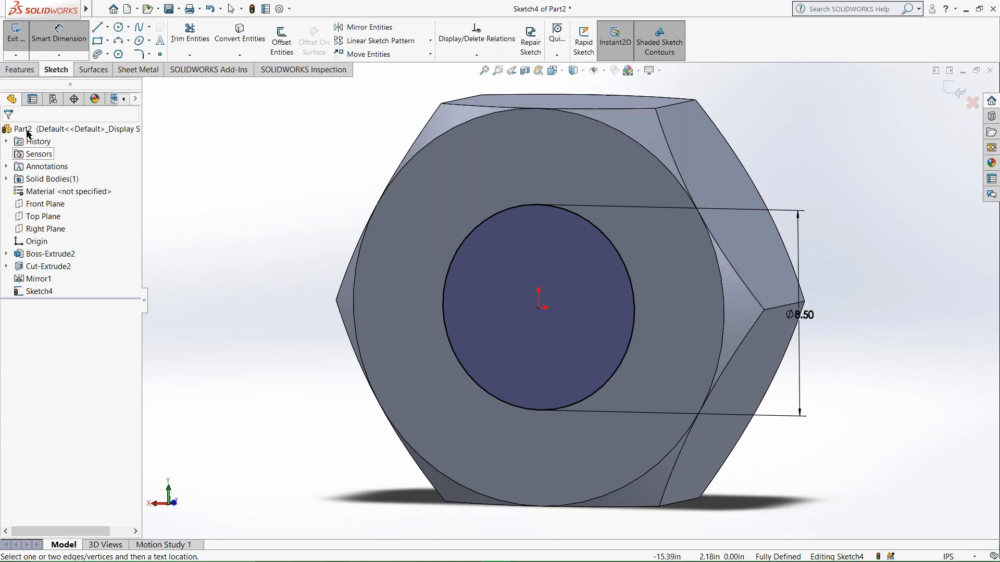
Try to extrude the 8.5 in circle as a boss, using Through All with the direction reversed into the part.
{"action": "left_click", "coordinate": [19, 69]}
{"action": "left_click", "coordinate": [20, 52]}
{"action": "left_click", "coordinate": [63, 169]}
{"action": "left_click", "coordinate": [62, 169]}
{"action": "left_click", "coordinate": [65, 205]}
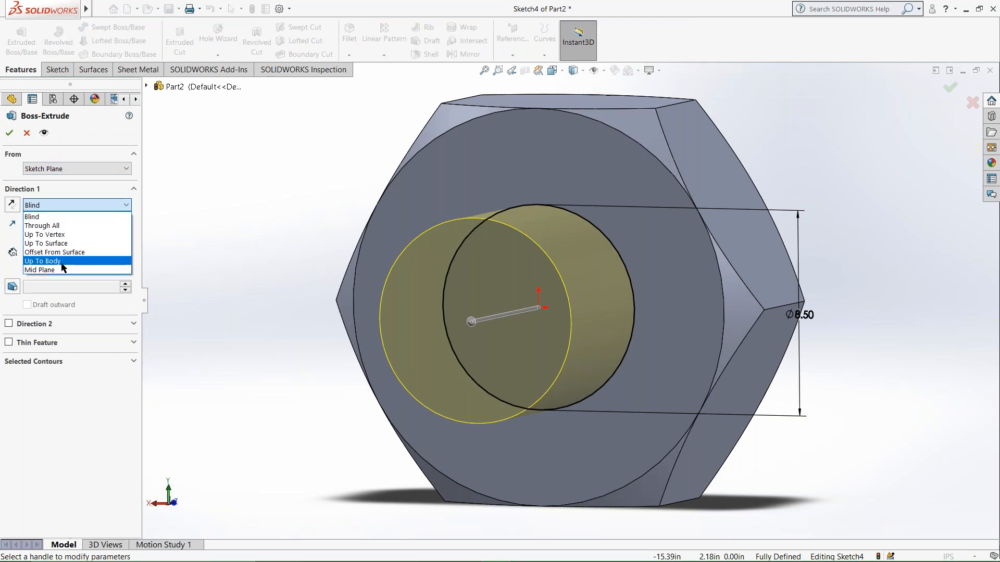
{"action": "left_click", "coordinate": [54, 227]}
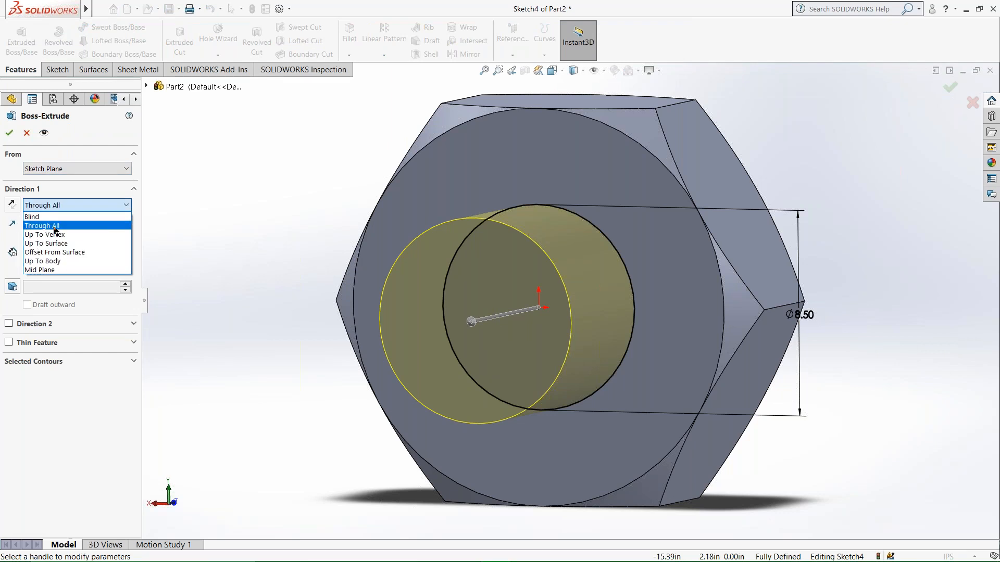
{"action": "left_click", "coordinate": [54, 228]}
{"action": "left_click", "coordinate": [12, 204]}
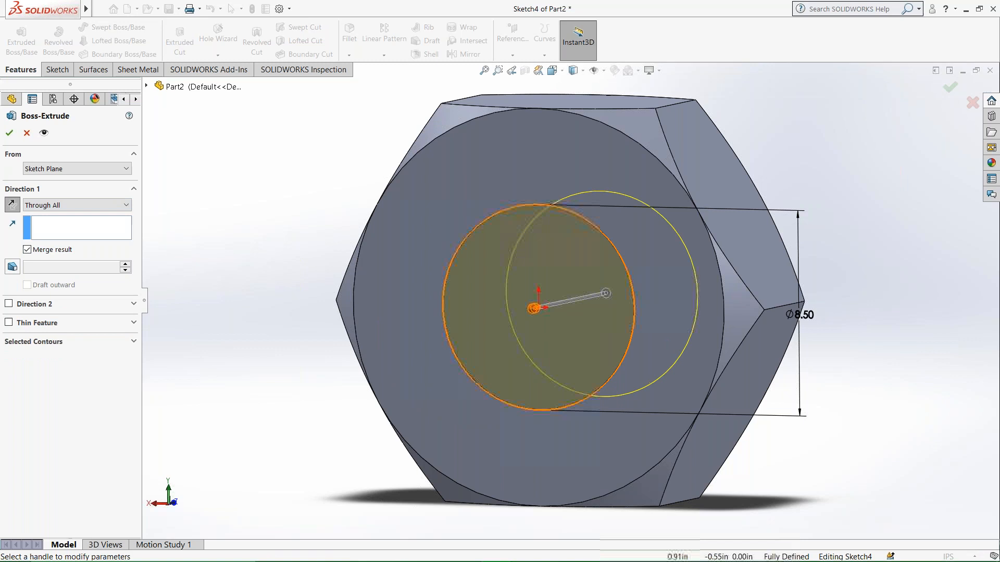
{"action": "middle_click_drag", "start_coordinate": [576, 305], "coordinate": [537, 311]}
Undo the boss extrusion of the 8.5 in circle and return to its sketch.
{"action": "left_click", "coordinate": [180, 42]}
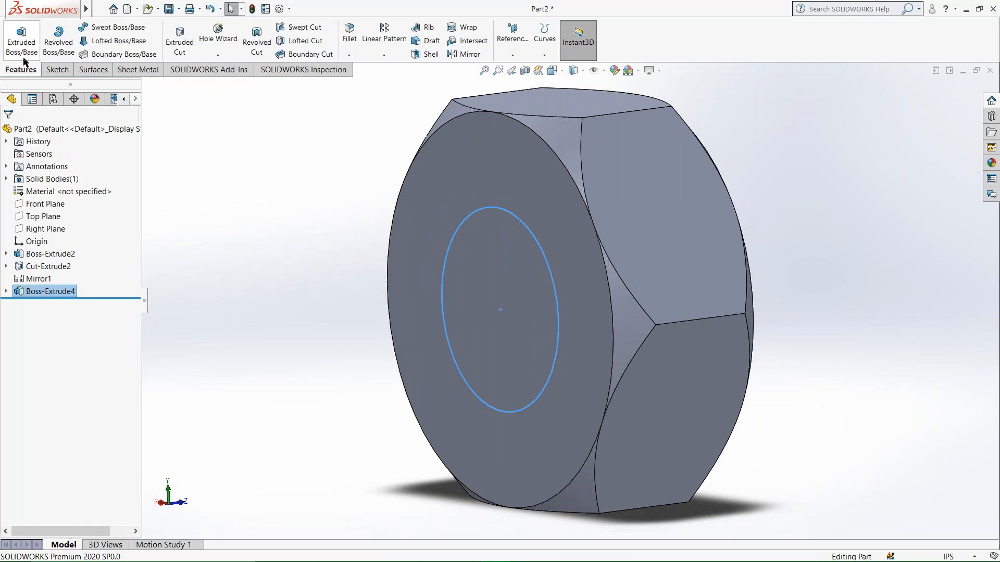
{"action": "left_click", "coordinate": [56, 69]}
{"action": "left_click", "coordinate": [17, 33]}
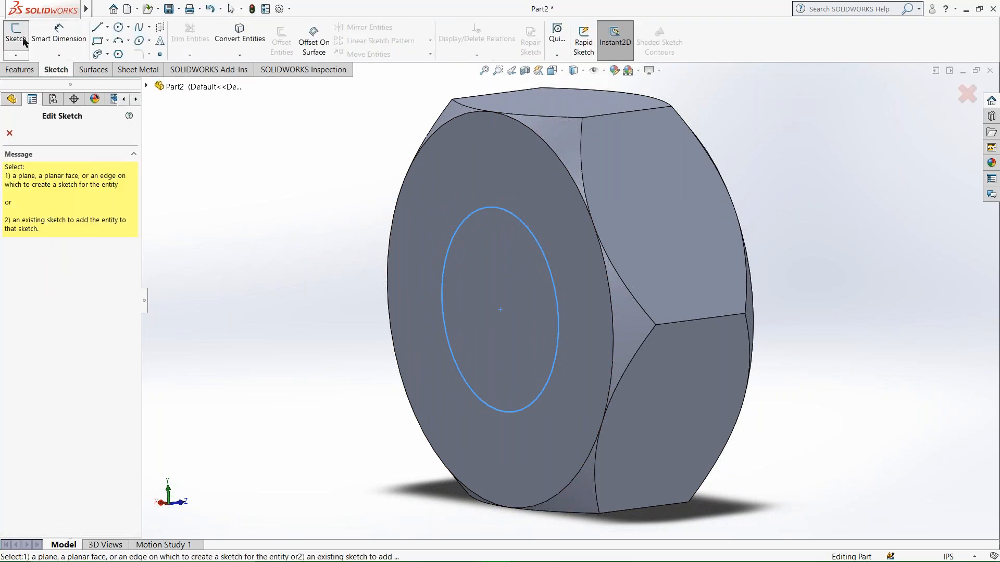
{"action": "double_click", "coordinate": [471, 217]}
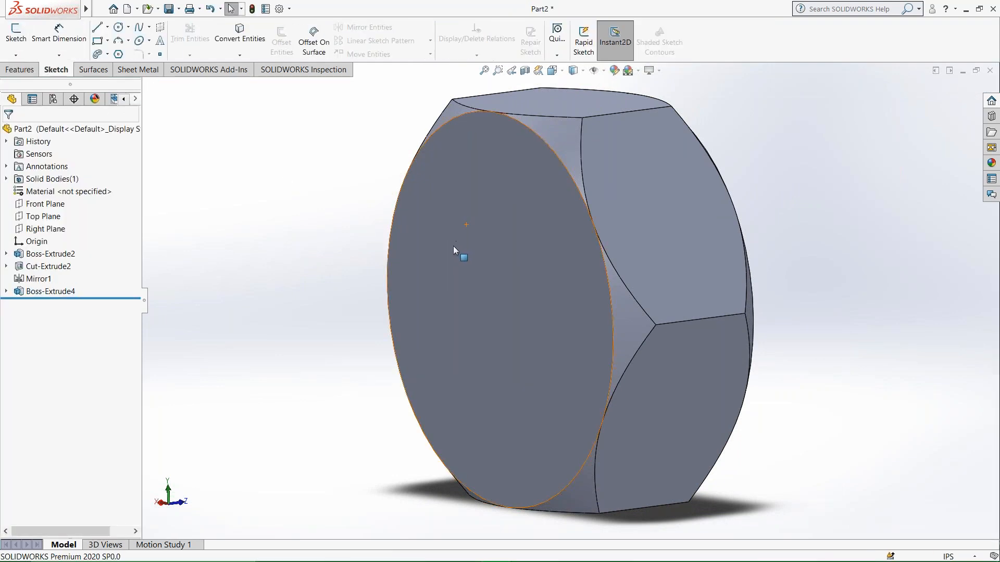
{"action": "key", "text": "ctrl+z"}
Cut the 8.5 in circle through the hexagonal part with a 7 in blind Extruded Cut.
{"action": "middle_click_drag", "start_coordinate": [498, 289], "coordinate": [541, 292]}
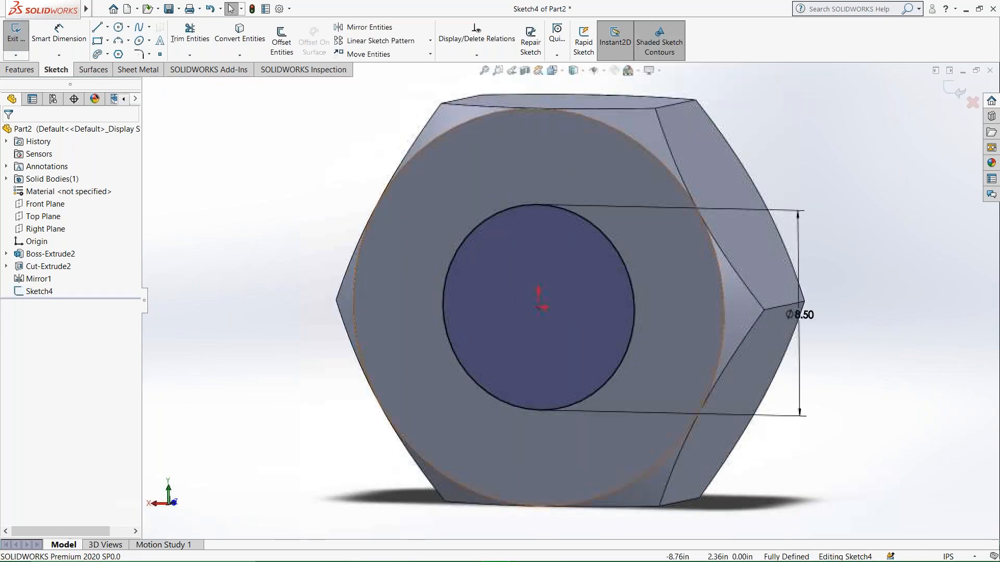
{"action": "left_click", "coordinate": [20, 69]}
{"action": "left_click", "coordinate": [179, 39]}
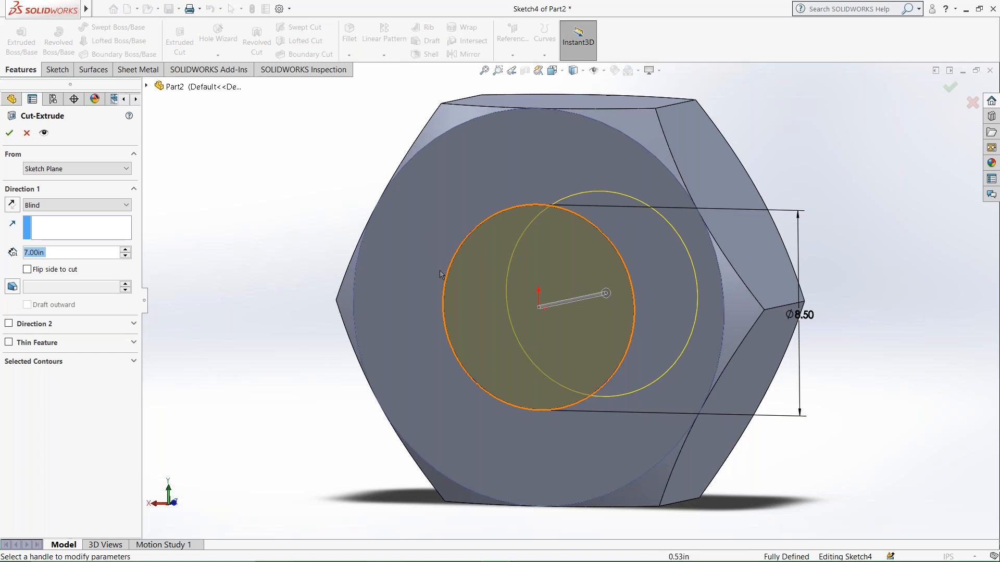
{"action": "left_click", "coordinate": [9, 133]}
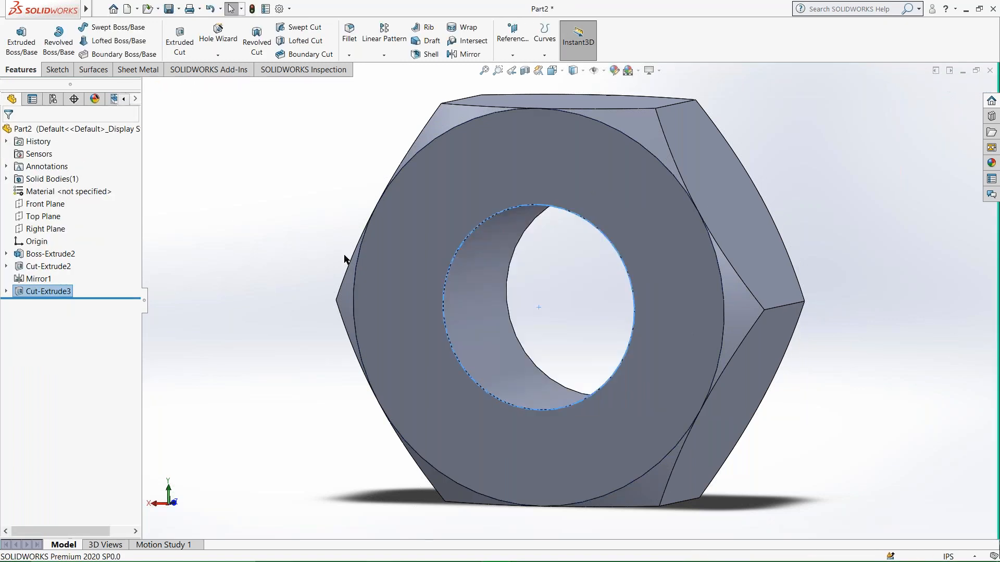
{"action": "left_click", "coordinate": [834, 296]}
Chamfer the far end of the bore by 1 in at 45°, selecting the bore face and its far circular edge.
{"action": "middle_click_drag", "start_coordinate": [599, 334], "coordinate": [578, 364]}
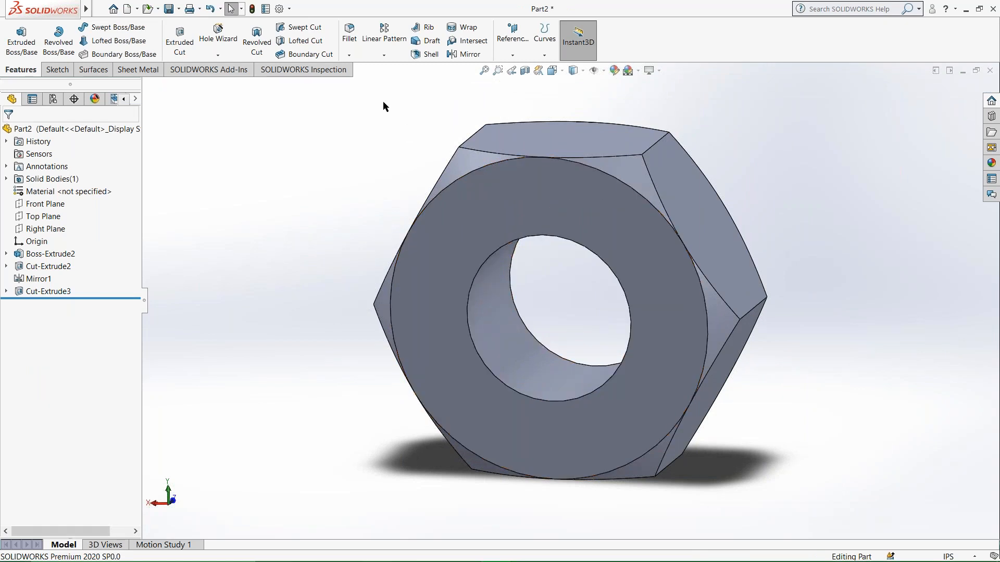
{"action": "left_click", "coordinate": [349, 55]}
{"action": "left_click", "coordinate": [370, 81]}
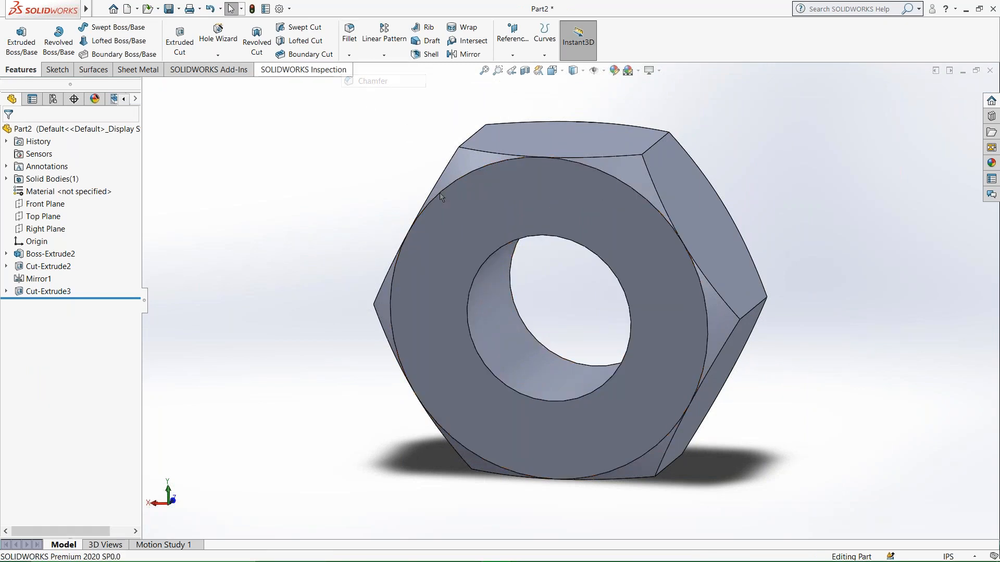
{"action": "left_click", "coordinate": [470, 306]}
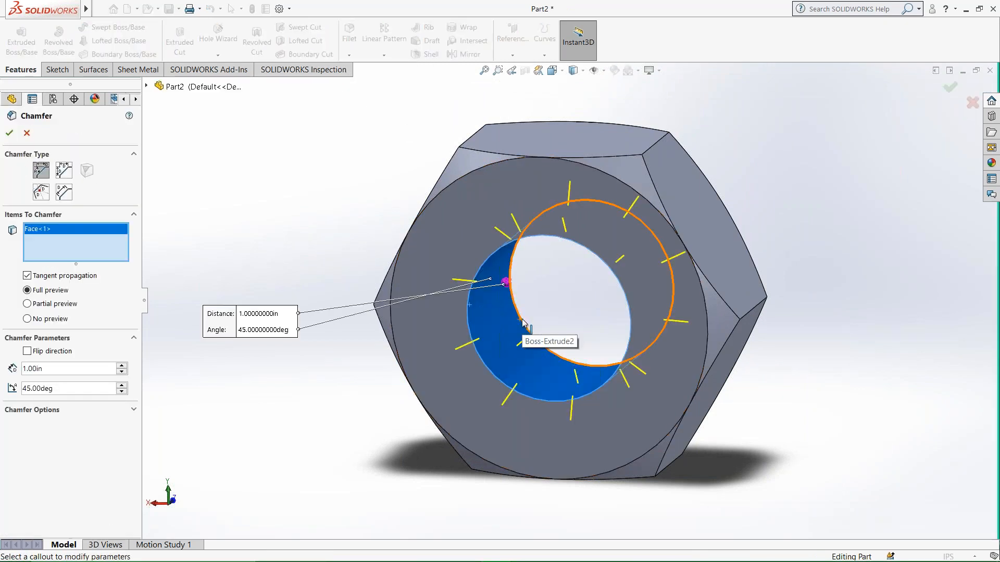
{"action": "left_click", "coordinate": [522, 320]}
{"action": "middle_click_drag", "start_coordinate": [522, 323], "coordinate": [498, 321]}
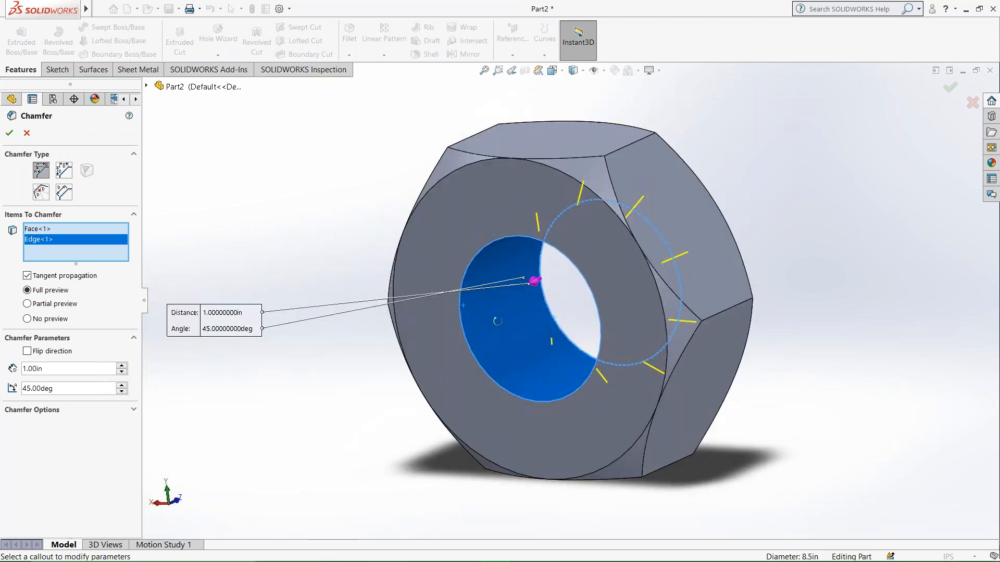
{"action": "left_click", "coordinate": [30, 319]}
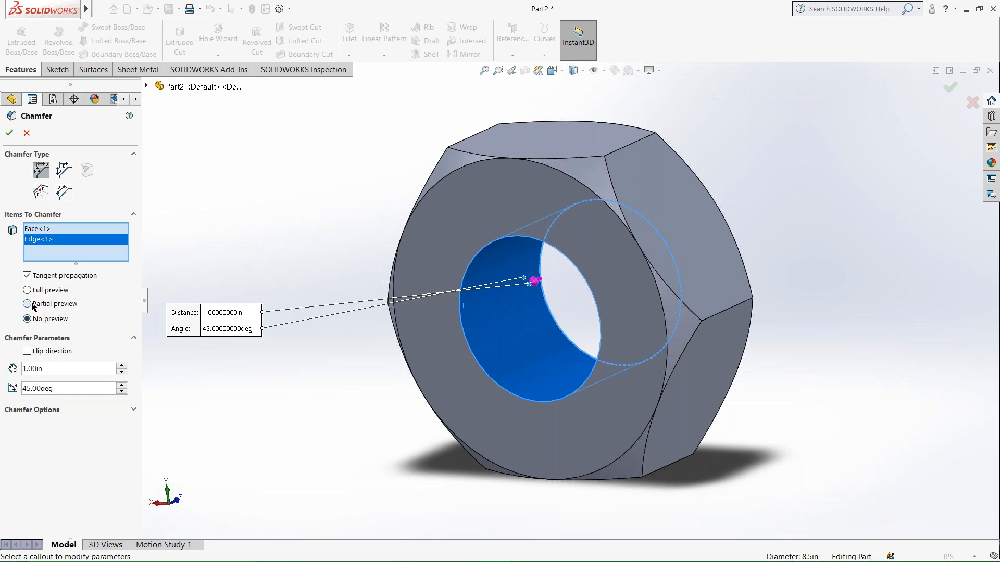
{"action": "left_click", "coordinate": [35, 291]}
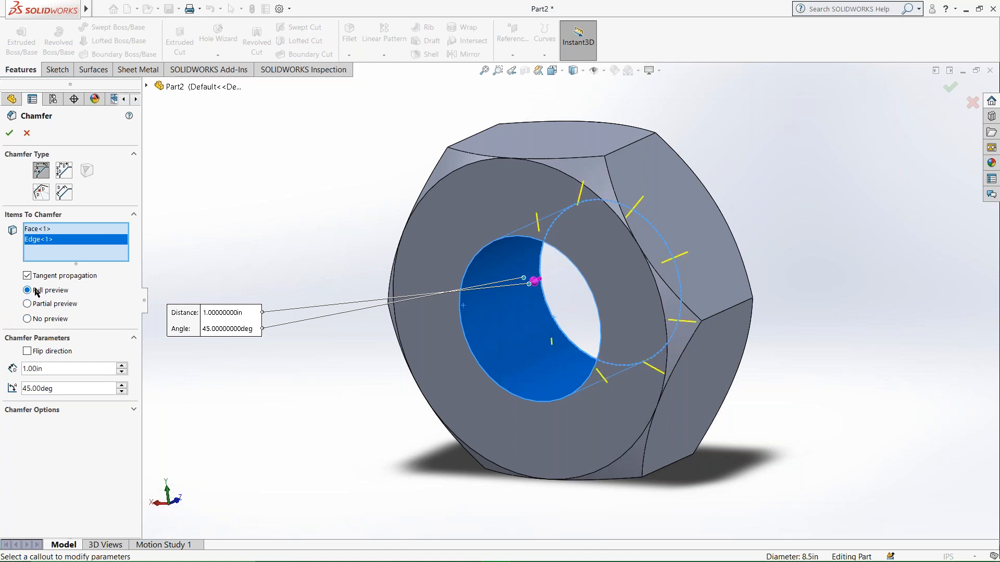
{"action": "left_click", "coordinate": [10, 134]}
Chamfer the bore's remaining sharp circular edge on the opposite face of the part.
{"action": "middle_click_drag", "start_coordinate": [396, 338], "coordinate": [460, 285]}
{"action": "left_click", "coordinate": [461, 286]}
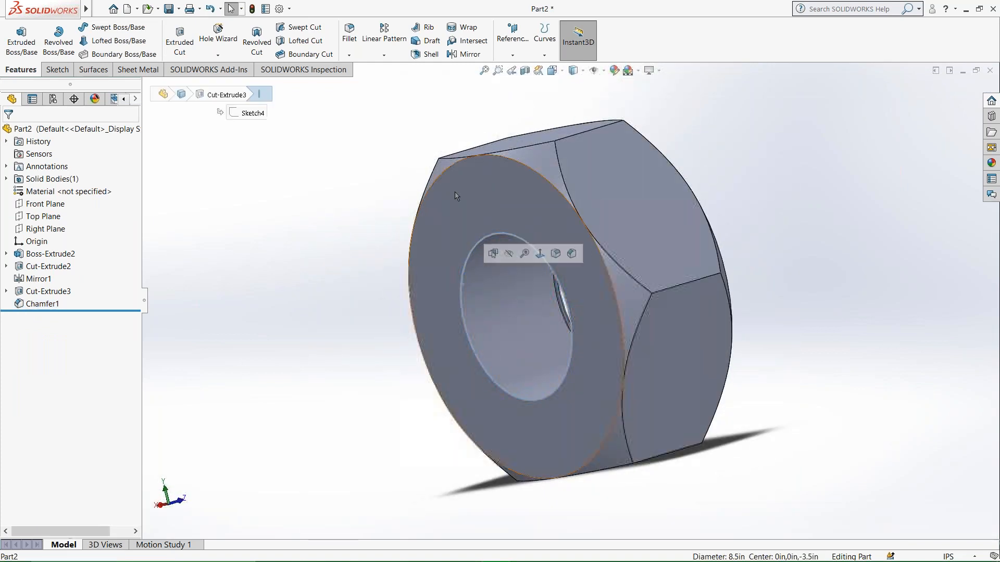
{"action": "left_click", "coordinate": [349, 56]}
{"action": "left_click", "coordinate": [371, 81]}
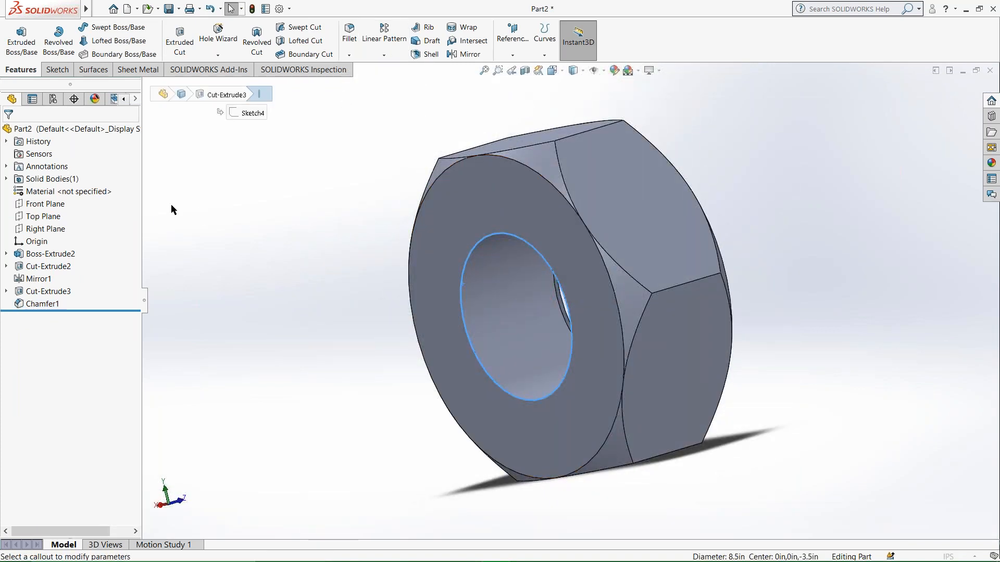
{"action": "key", "text": "Return"}
{"action": "middle_click_drag", "start_coordinate": [458, 326], "coordinate": [370, 411]}
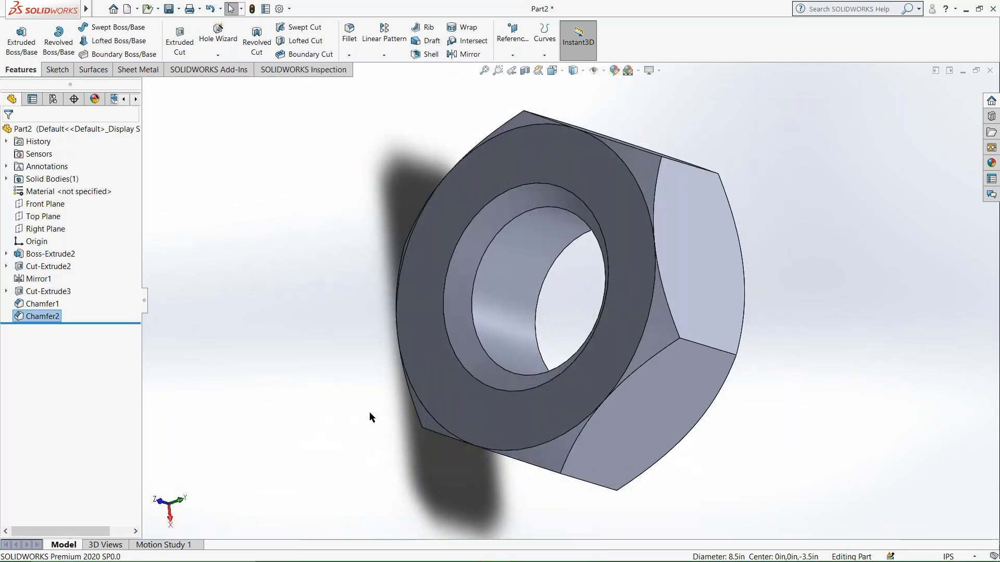
Save the part to the Desktop under the name nut.
{"action": "left_click", "coordinate": [100, 9]}
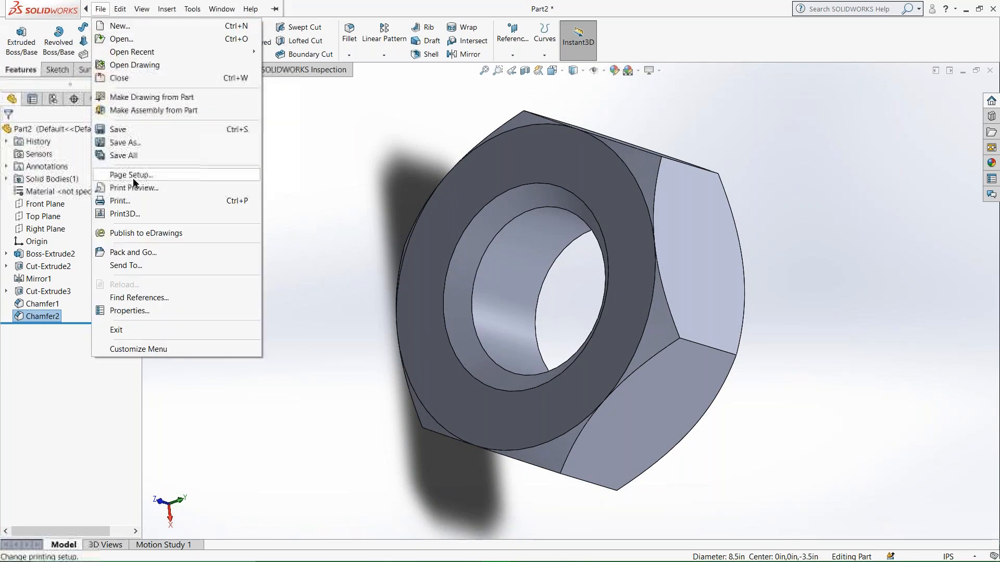
{"action": "left_click", "coordinate": [125, 130]}
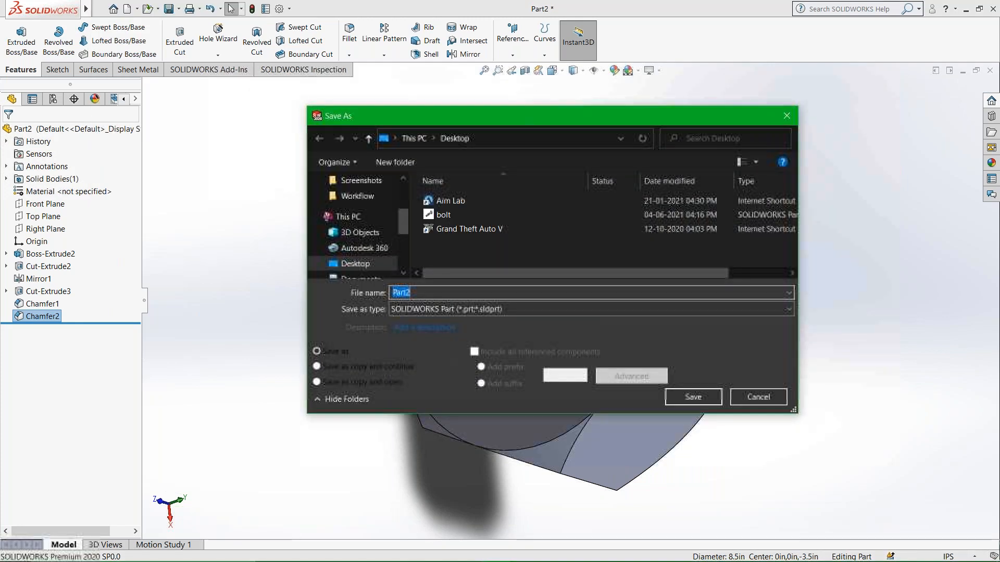
{"action": "type", "text": "nut"}
{"action": "left_click", "coordinate": [703, 401]}
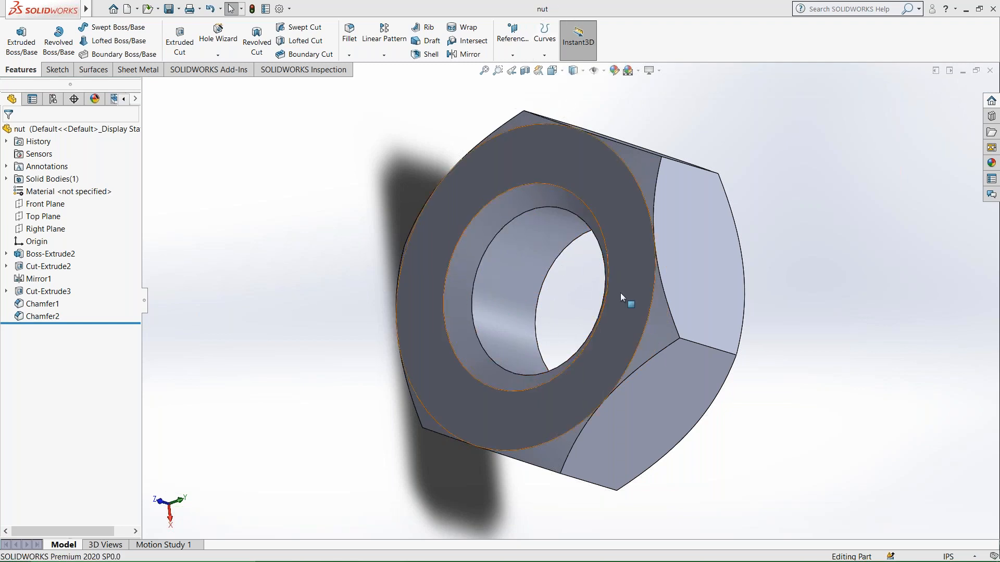
{"action": "middle_click_drag", "start_coordinate": [621, 295], "coordinate": [491, 380]}
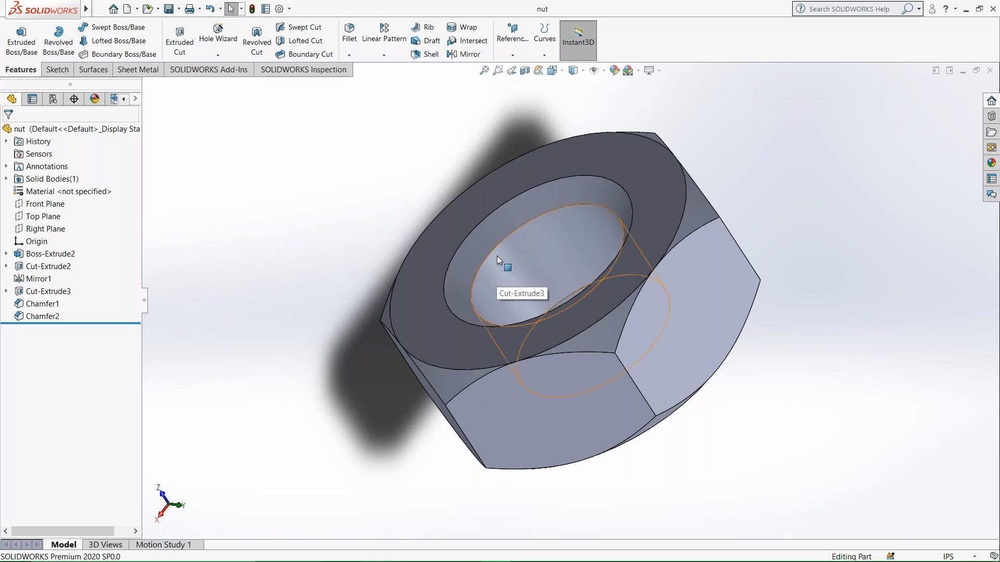
{"action": "middle_click_drag", "start_coordinate": [492, 234], "coordinate": [549, 350]}
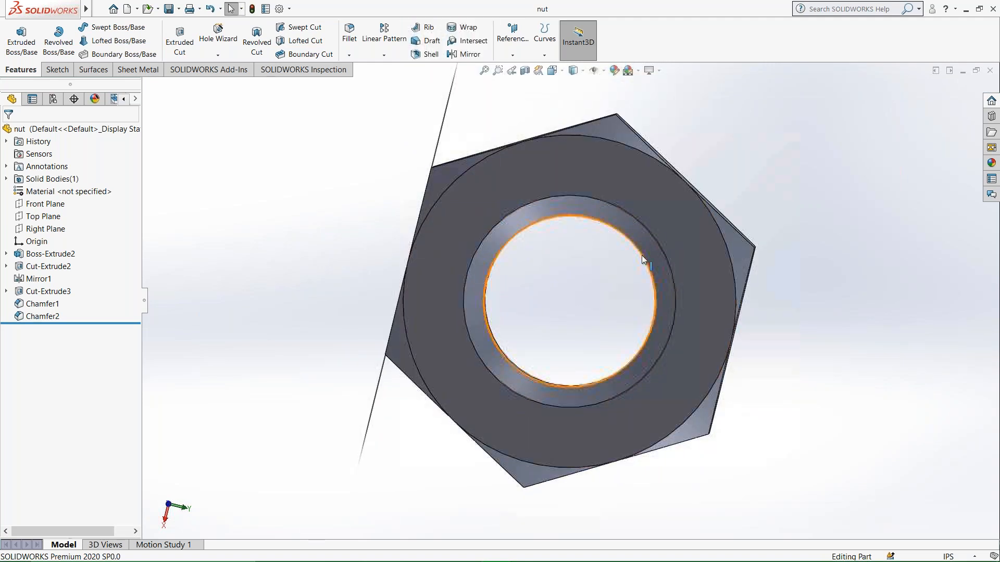
{"action": "scroll", "coordinate": [657, 254], "scroll_direction": "down", "scroll_amount": 3}
{"action": "scroll", "coordinate": [657, 254], "scroll_direction": "down", "scroll_amount": 1}
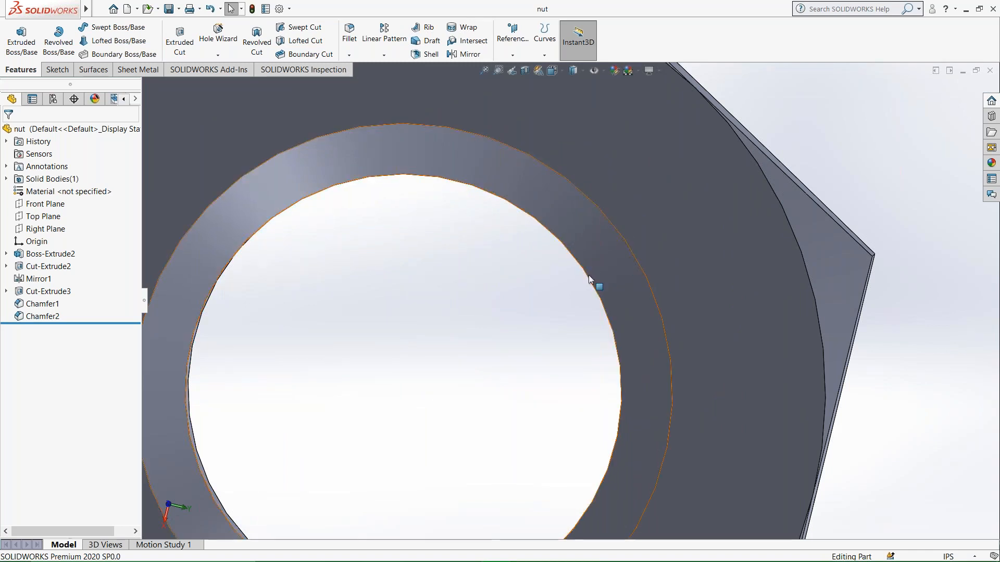
{"action": "scroll", "coordinate": [424, 281], "scroll_direction": "up", "scroll_amount": 3}
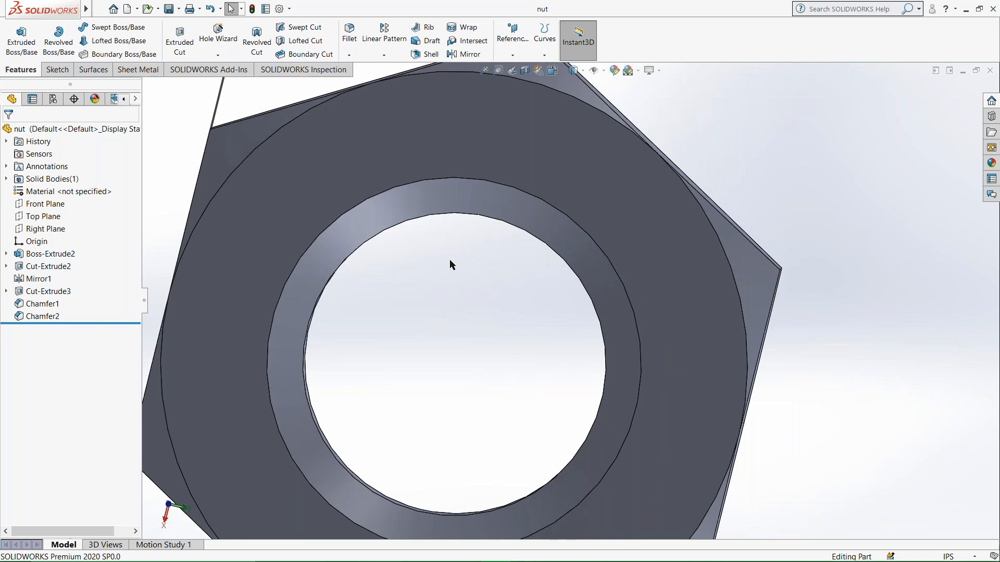
{"action": "left_click", "coordinate": [130, 12]}
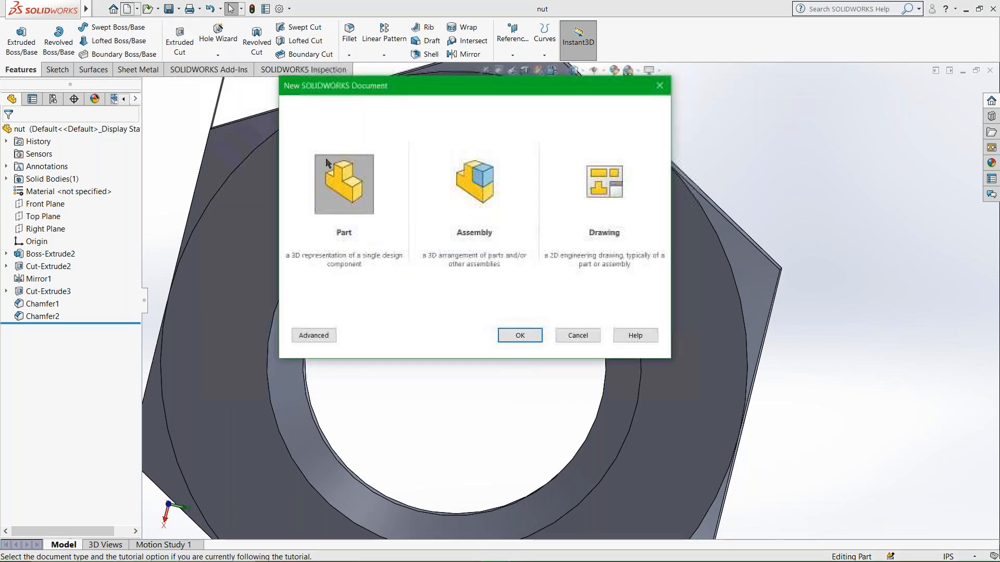
{"action": "left_click", "coordinate": [577, 336]}
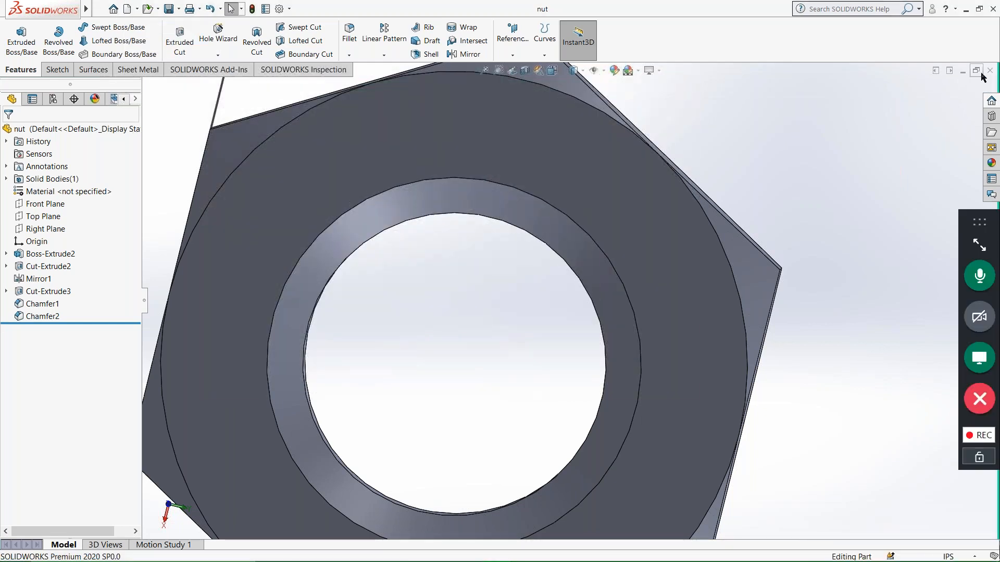
Leave the nut document and bring up the bolt part with the whole threaded bolt in view.
{"action": "left_click_drag", "start_coordinate": [803, 92], "coordinate": [873, 228]}
{"action": "left_click", "coordinate": [924, 74]}
{"action": "left_click", "coordinate": [580, 248]}
{"action": "middle_click_drag", "start_coordinate": [580, 247], "coordinate": [591, 260]}
{"action": "left_click", "coordinate": [348, 275]}
{"action": "scroll", "coordinate": [516, 307], "scroll_direction": "down", "scroll_amount": 4}
{"action": "scroll", "coordinate": [565, 304], "scroll_direction": "up", "scroll_amount": 4}
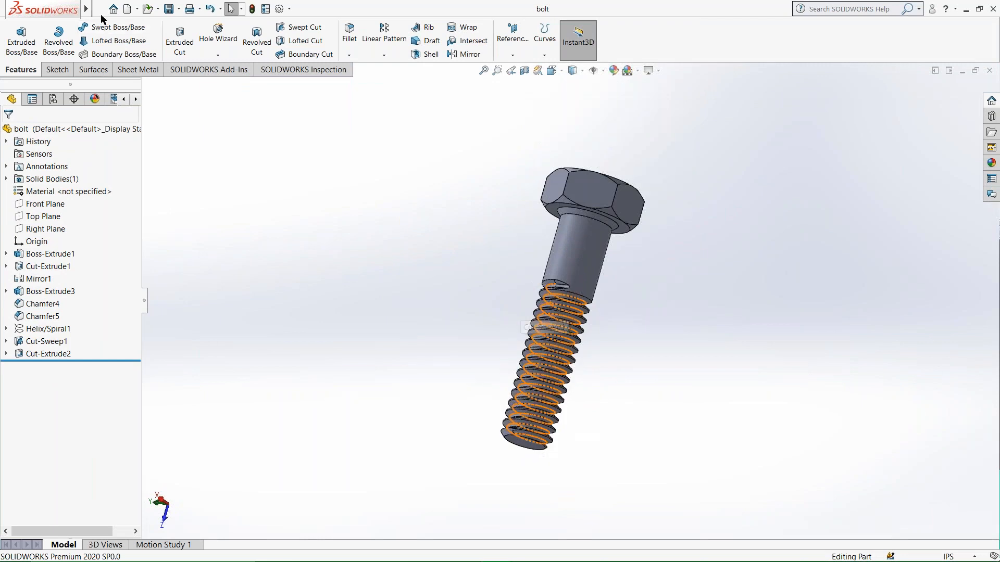
Insert the open nut part into the bolt part at the origin, using the Default configuration.
{"action": "mouse_move", "coordinate": [86, 9]}
{"action": "left_click", "coordinate": [166, 9]}
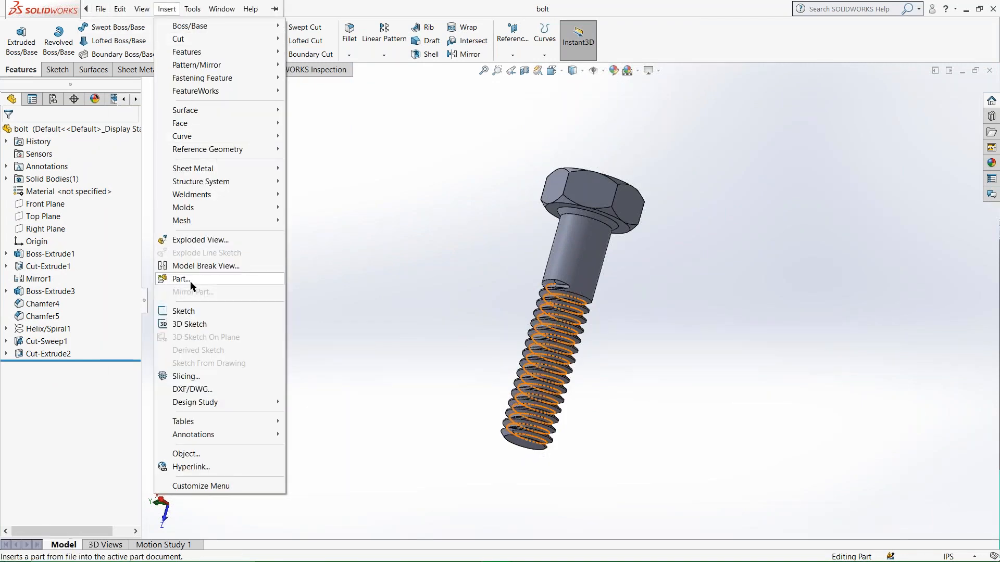
{"action": "left_click", "coordinate": [166, 9]}
{"action": "left_click", "coordinate": [166, 9]}
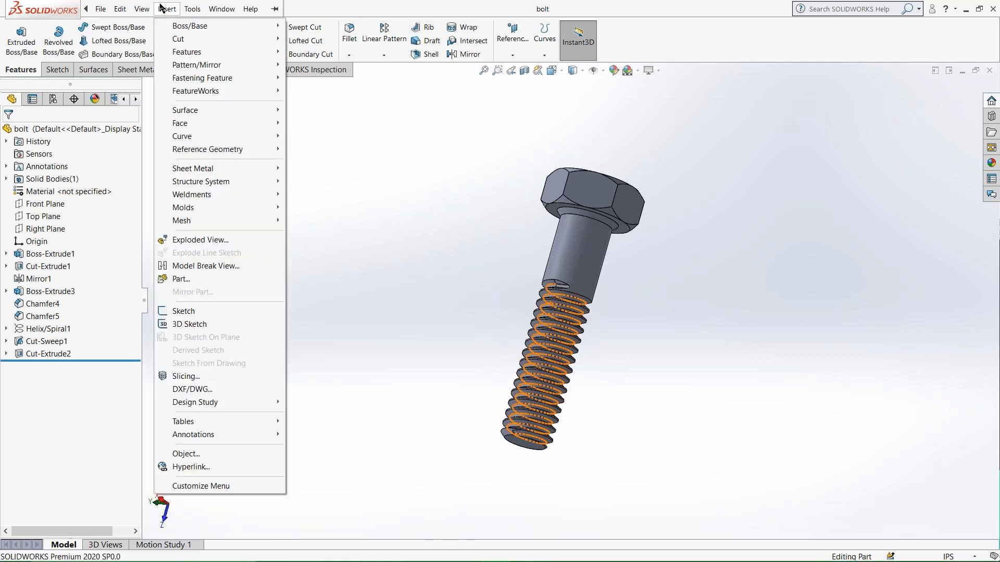
{"action": "mouse_move", "coordinate": [215, 58]}
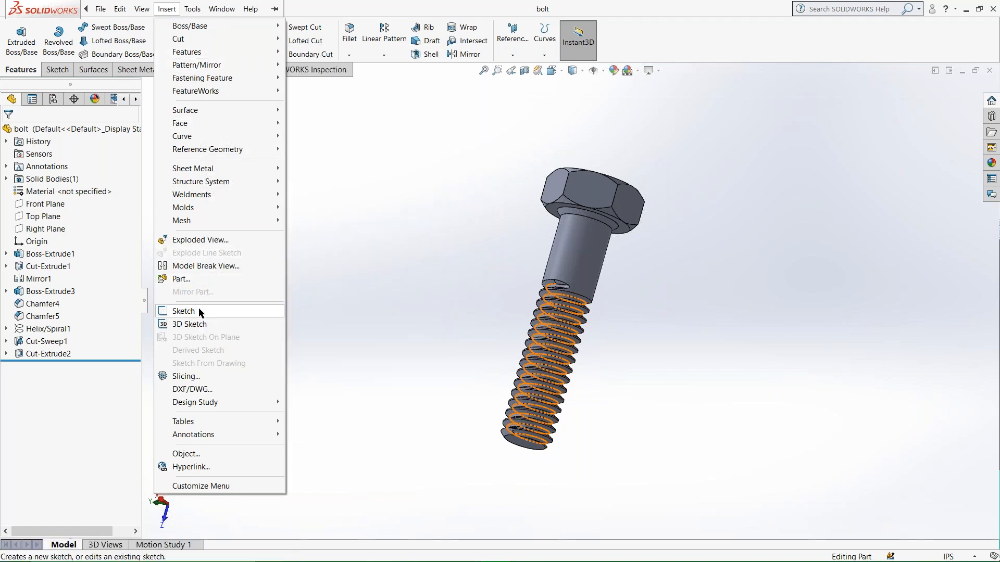
{"action": "left_click", "coordinate": [182, 279]}
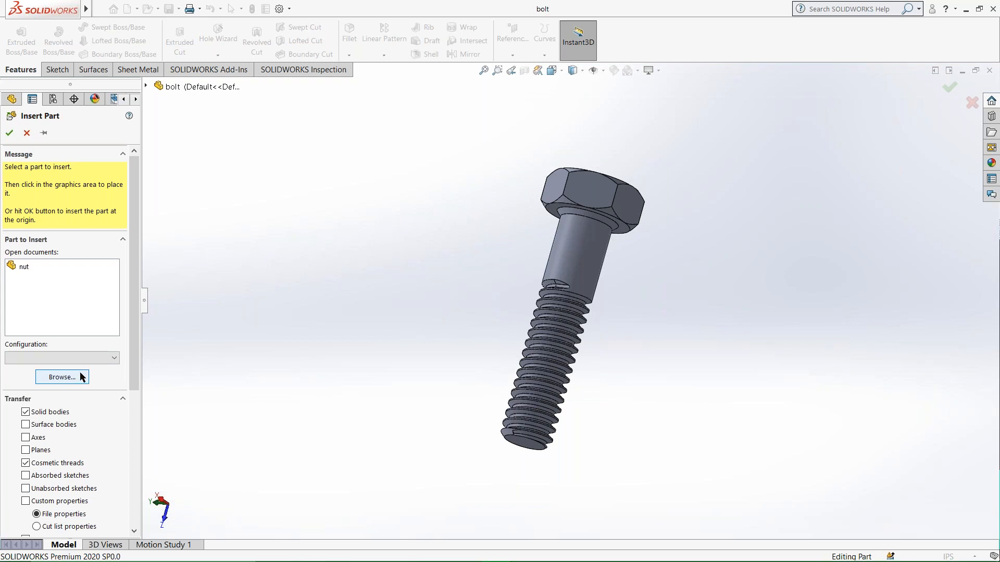
{"action": "left_click", "coordinate": [23, 269]}
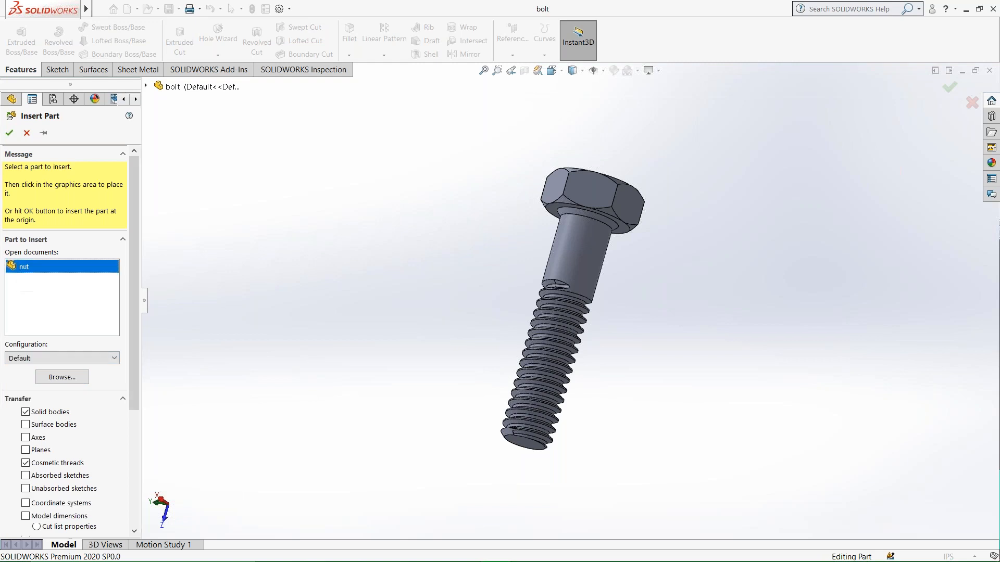
{"action": "left_click", "coordinate": [24, 269]}
{"action": "left_click", "coordinate": [53, 266]}
{"action": "left_click", "coordinate": [24, 268]}
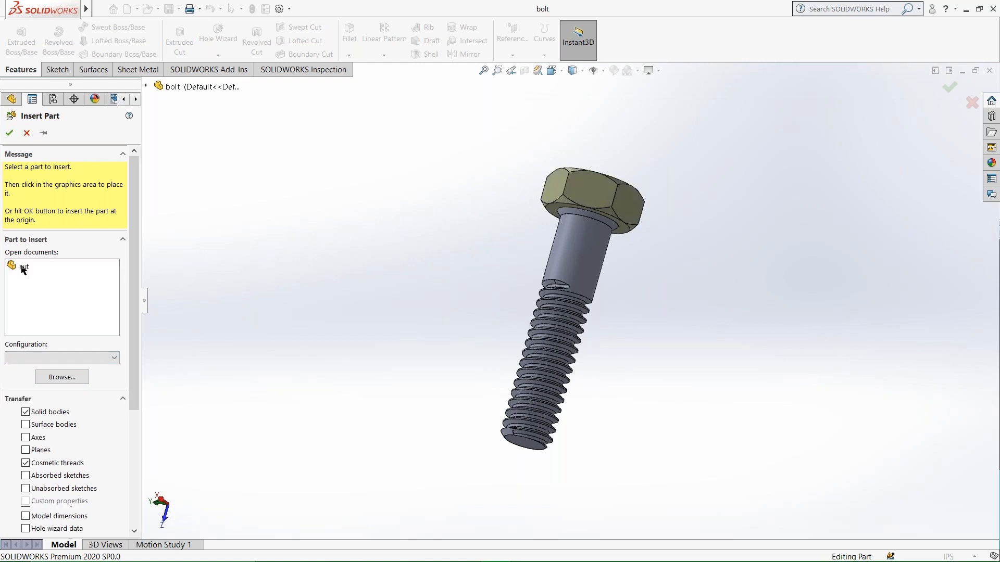
{"action": "left_click", "coordinate": [28, 268]}
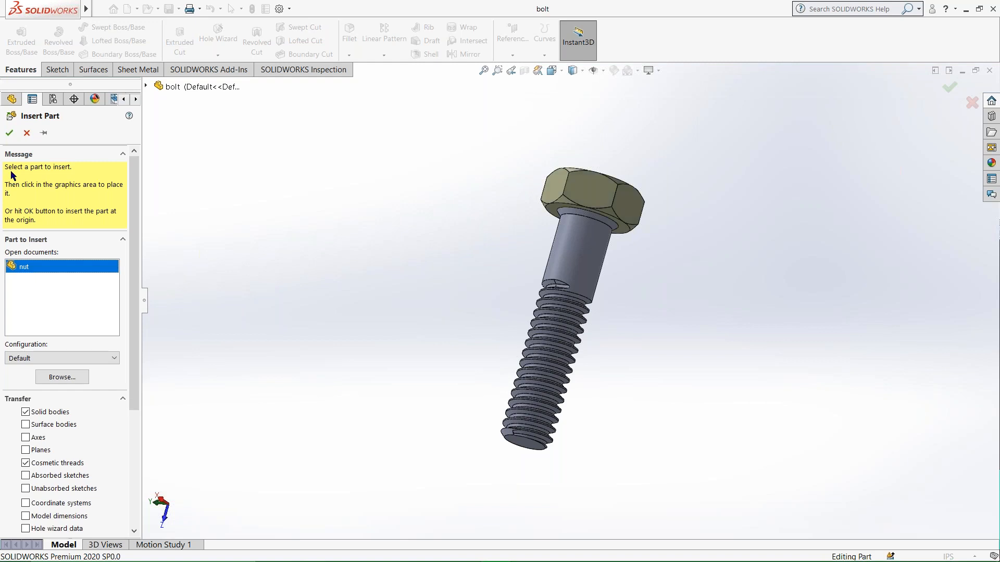
{"action": "left_click", "coordinate": [11, 133]}
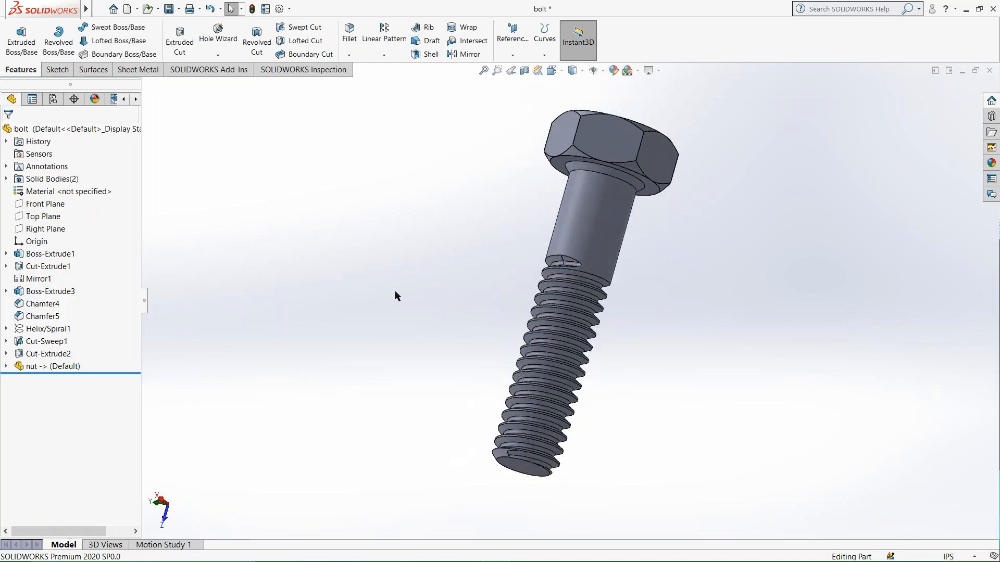
Examine from several angles how the inserted nut sits relative to the bolt head and shank.
{"action": "scroll", "coordinate": [443, 297], "scroll_direction": "up", "scroll_amount": 5}
{"action": "middle_click_drag", "start_coordinate": [443, 296], "coordinate": [394, 303]}
{"action": "scroll", "coordinate": [597, 267], "scroll_direction": "down", "scroll_amount": 5}
{"action": "middle_click_drag", "start_coordinate": [520, 256], "coordinate": [470, 312]}
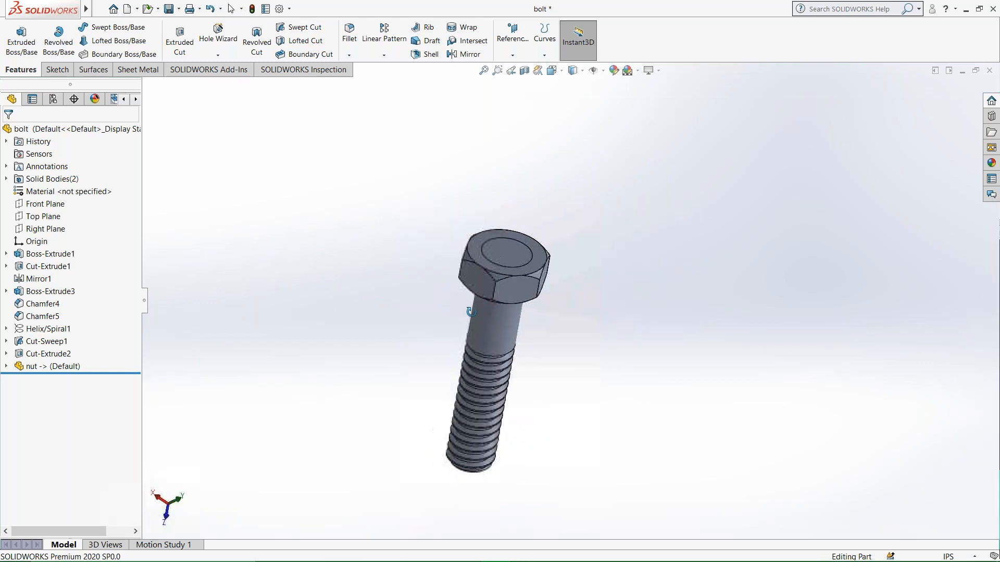
{"action": "left_click", "coordinate": [498, 290]}
{"action": "scroll", "coordinate": [433, 290], "scroll_direction": "down", "scroll_amount": 5}
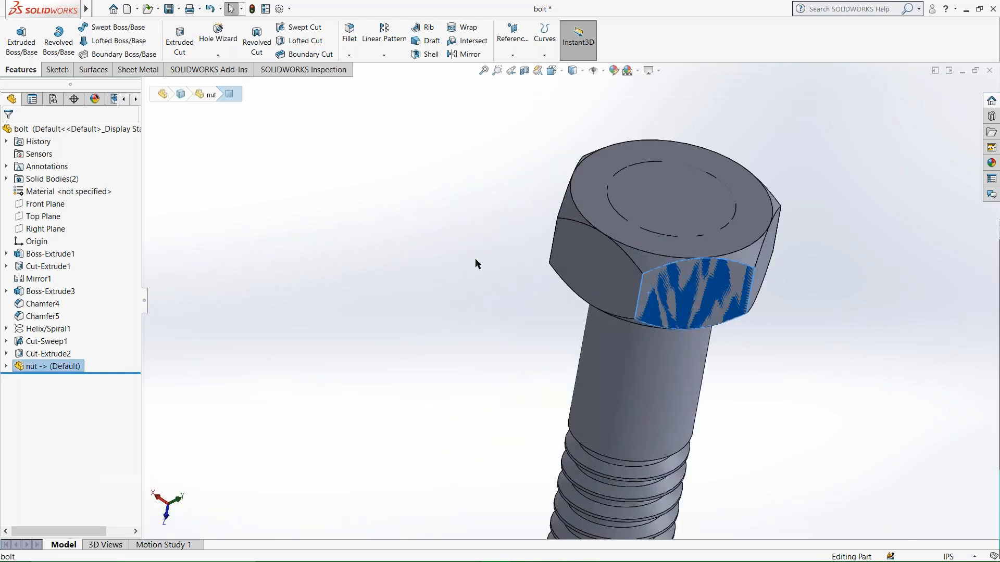
{"action": "left_click", "coordinate": [475, 259]}
{"action": "middle_click_drag", "start_coordinate": [653, 258], "coordinate": [614, 144]}
{"action": "scroll", "coordinate": [720, 304], "scroll_direction": "up", "scroll_amount": 2}
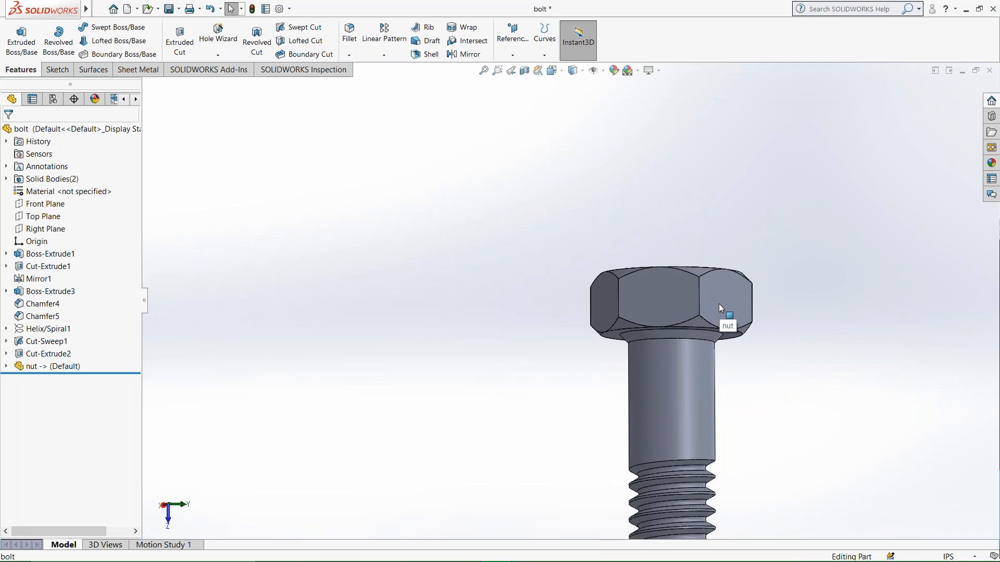
{"action": "scroll", "coordinate": [719, 304], "scroll_direction": "down", "scroll_amount": 3}
{"action": "scroll", "coordinate": [692, 319], "scroll_direction": "up", "scroll_amount": 4}
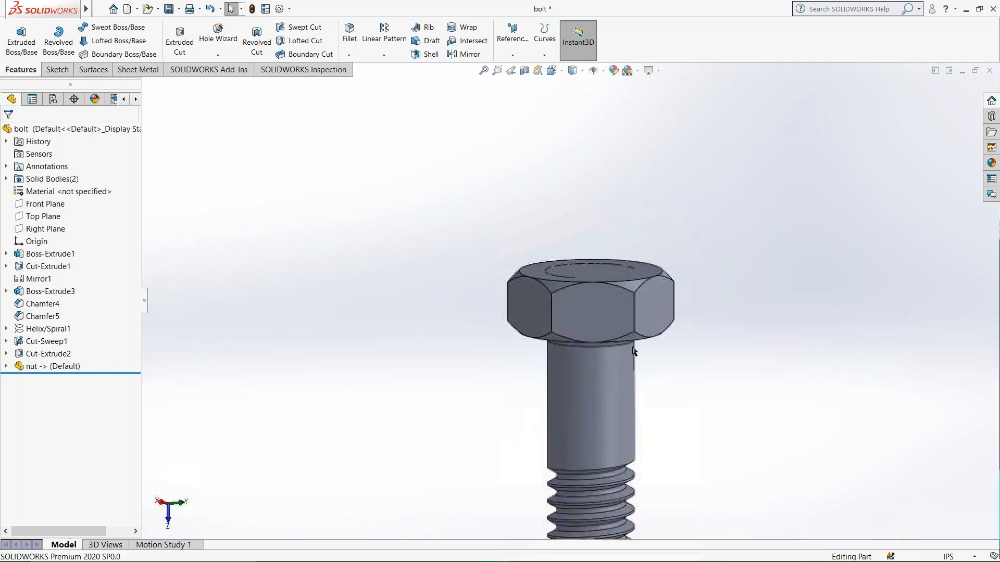
{"action": "scroll", "coordinate": [666, 380], "scroll_direction": "down", "scroll_amount": 1}
{"action": "left_click", "coordinate": [620, 330]}
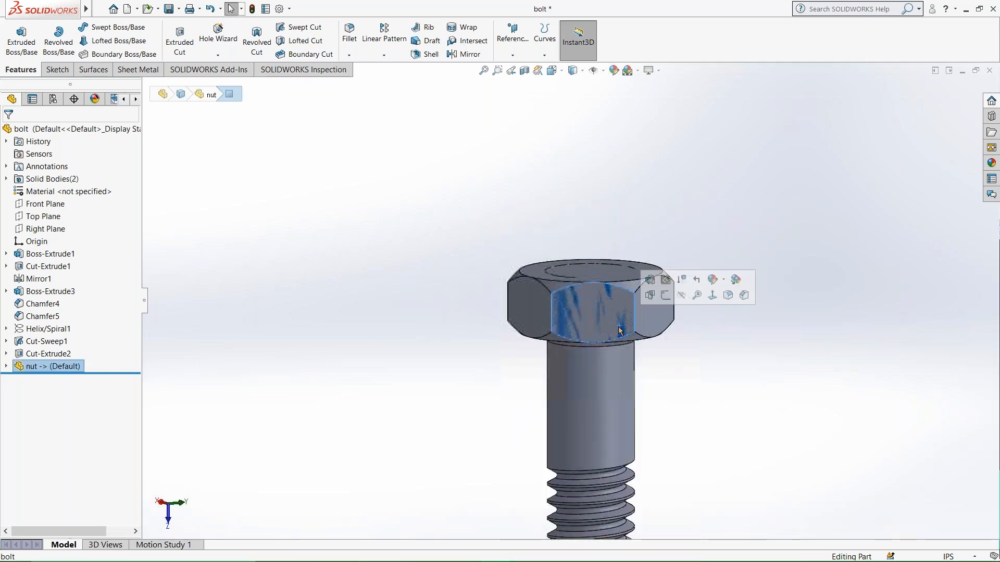
{"action": "left_click", "coordinate": [55, 71]}
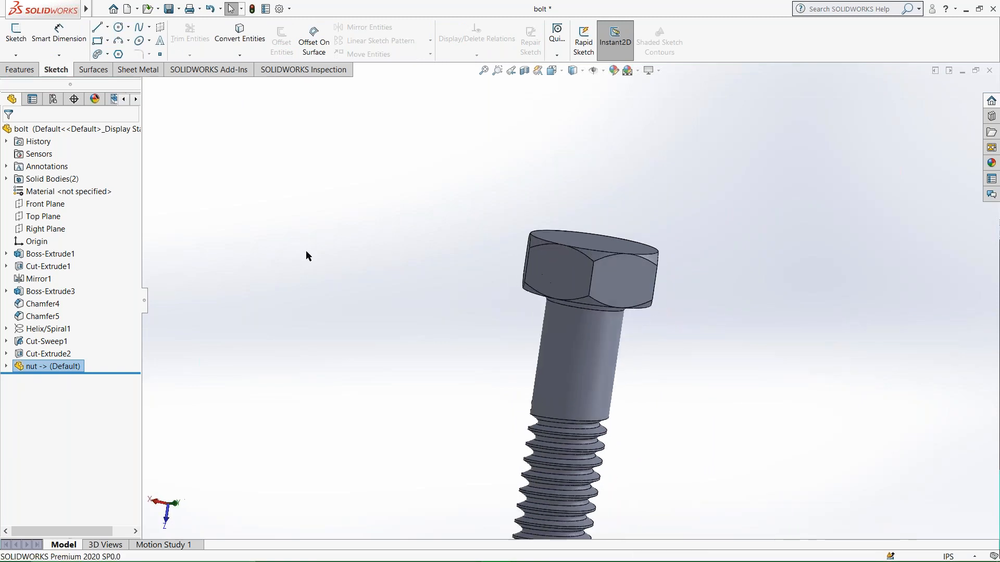
Undo the nut insertion and the last extruded cut, and close the thread-end profile sketch.
{"action": "key", "text": "ctrl+z"}
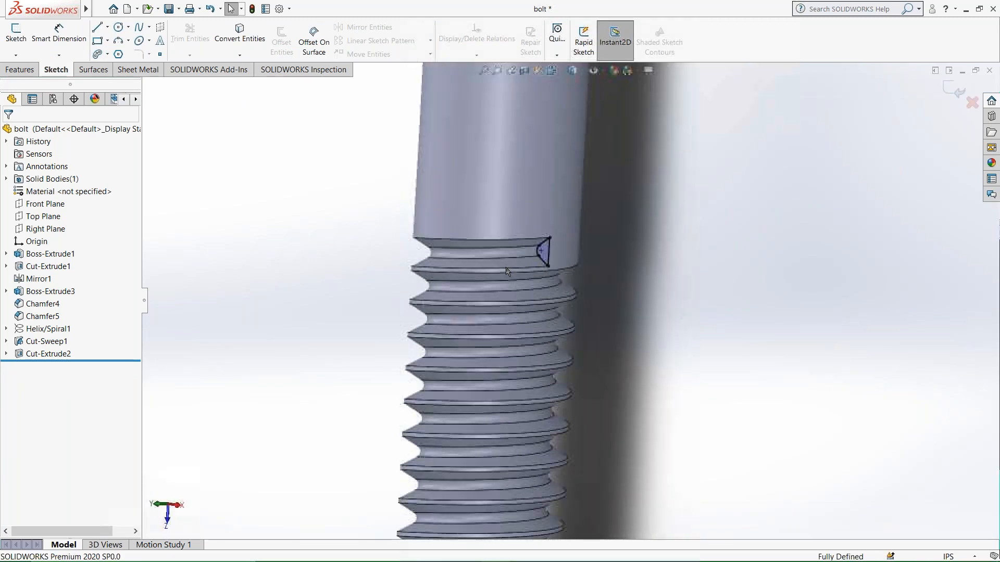
{"action": "scroll", "coordinate": [511, 260], "scroll_direction": "up", "scroll_amount": 4}
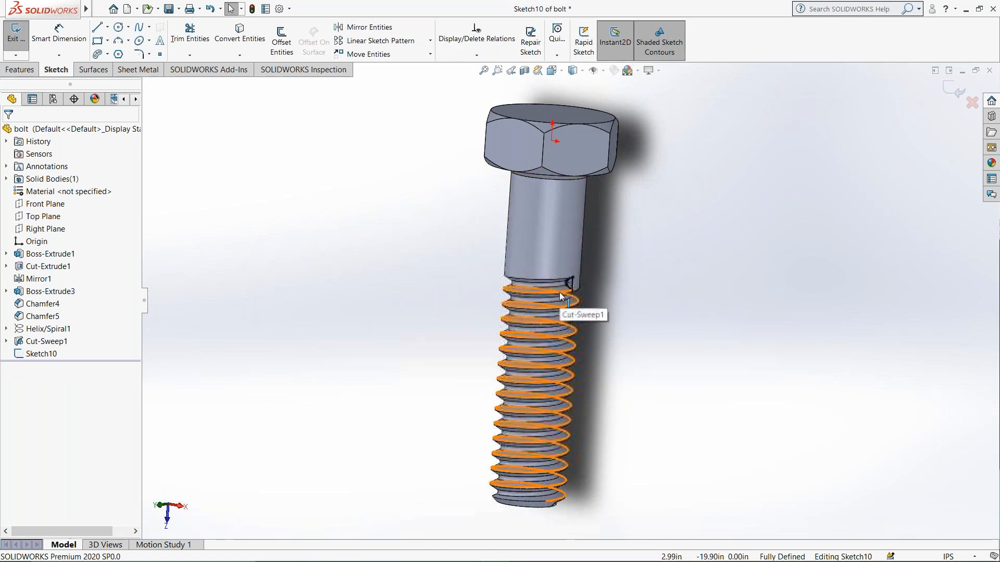
{"action": "left_click", "coordinate": [9, 56]}
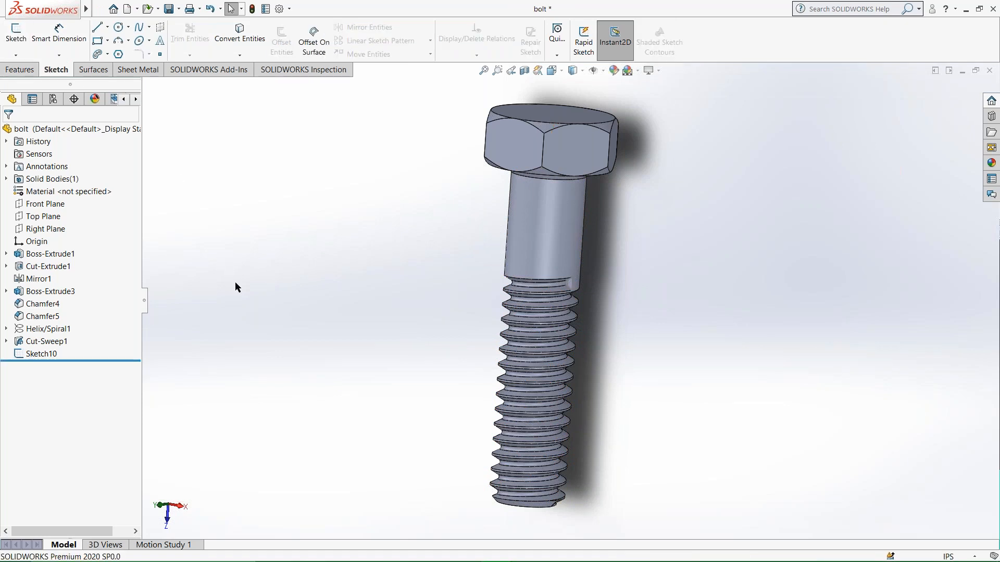
Extrude-cut the small closed thread profile sketch where the thread meets the plain shank.
{"action": "scroll", "coordinate": [582, 294], "scroll_direction": "down", "scroll_amount": 8}
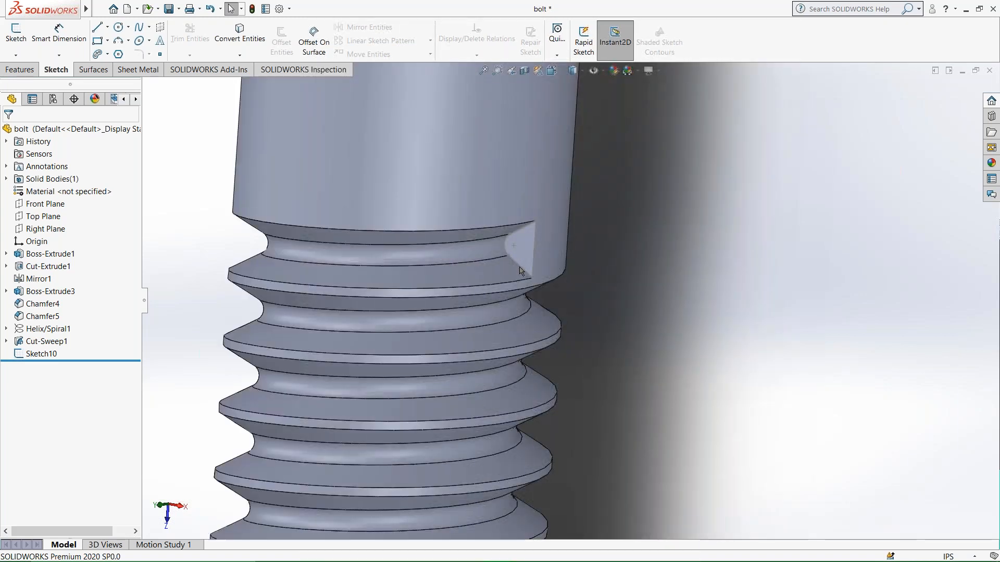
{"action": "double_click", "coordinate": [520, 269]}
{"action": "left_click", "coordinate": [21, 69]}
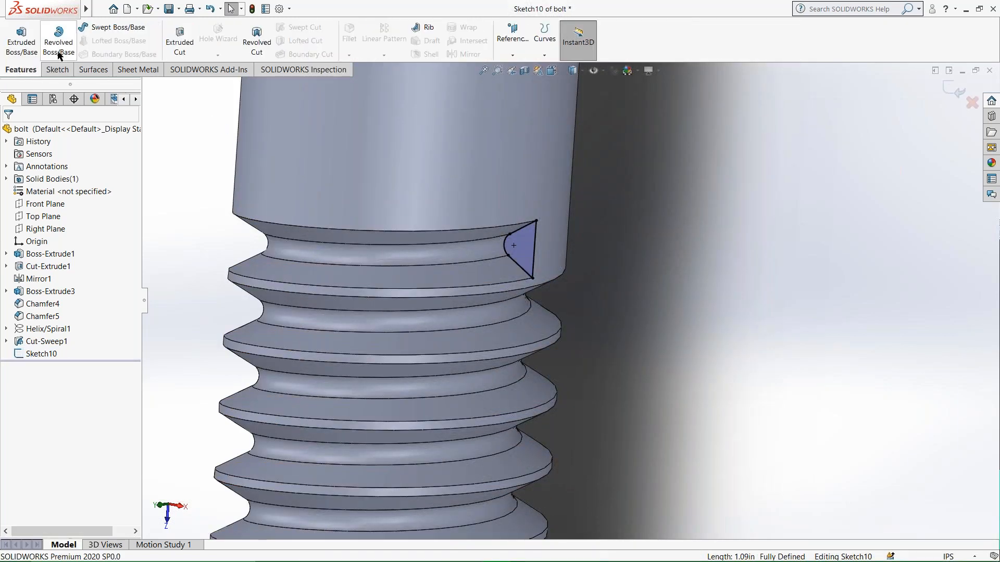
{"action": "left_click", "coordinate": [21, 38]}
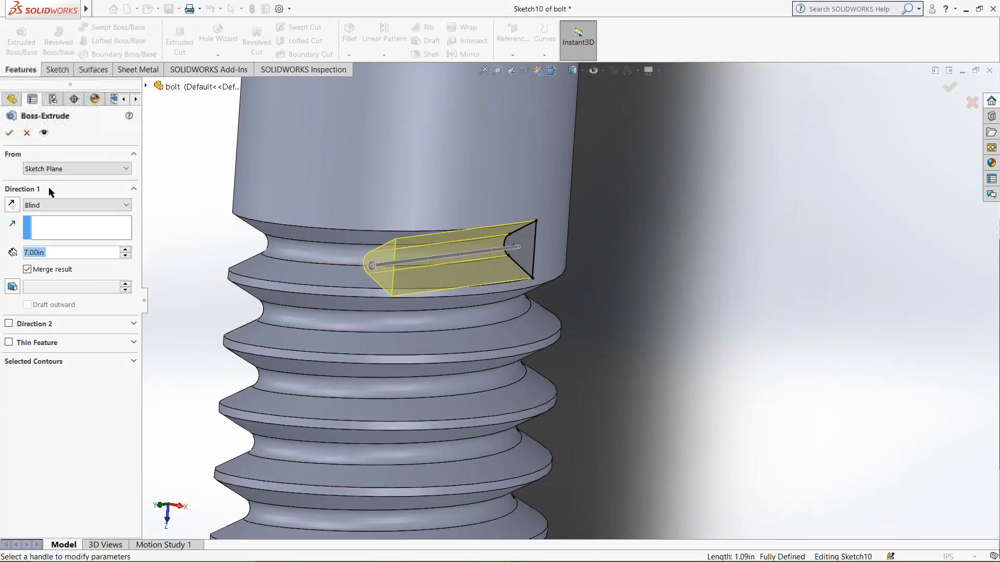
{"action": "left_click", "coordinate": [27, 133]}
{"action": "left_click", "coordinate": [179, 48]}
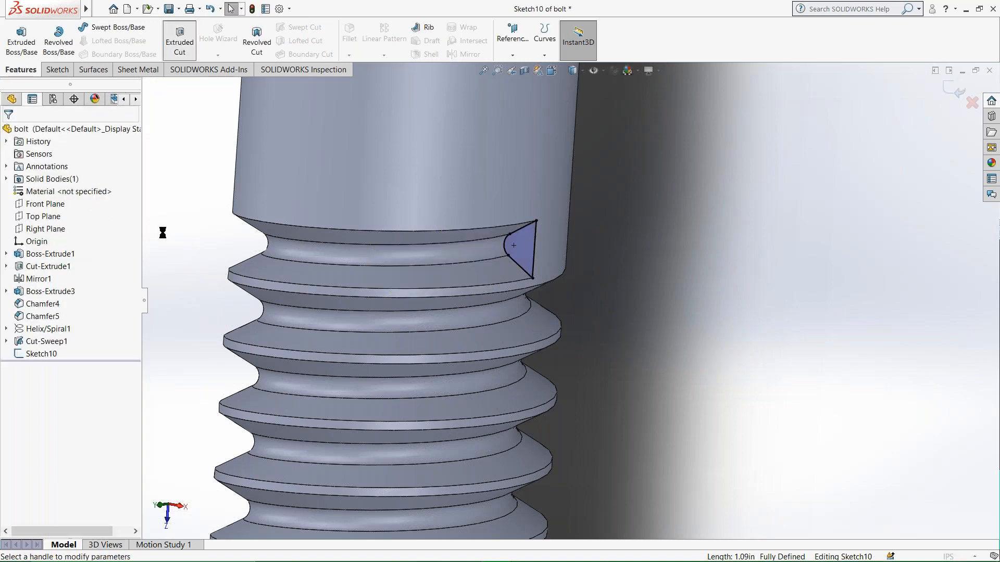
{"action": "left_click", "coordinate": [9, 132]}
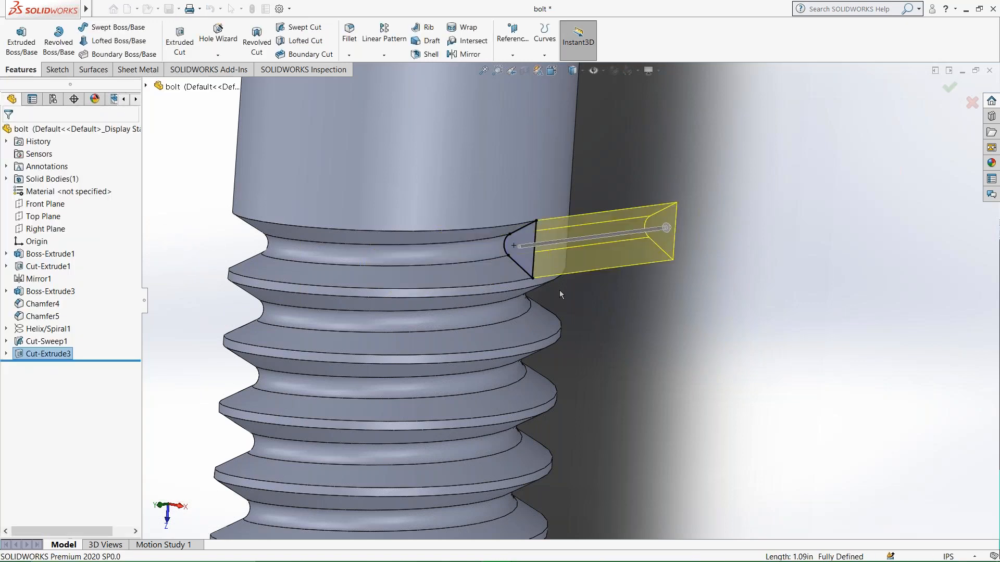
Insert the open nut part at the bolt's origin with the Locate part with Move/Copy feature option enabled.
{"action": "scroll", "coordinate": [536, 321], "scroll_direction": "up", "scroll_amount": 8}
{"action": "middle_click_drag", "start_coordinate": [527, 262], "coordinate": [543, 226]}
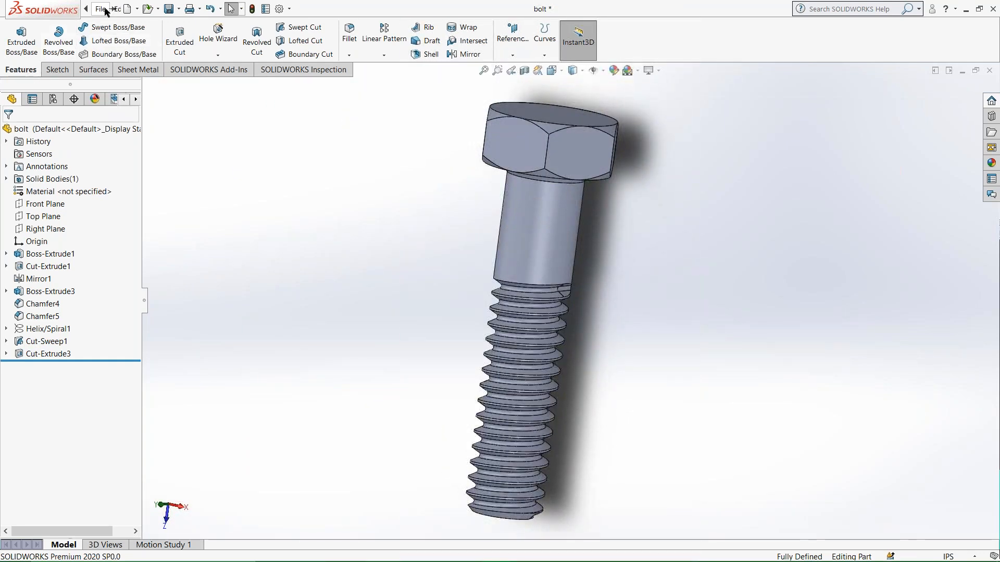
{"action": "left_click", "coordinate": [100, 9]}
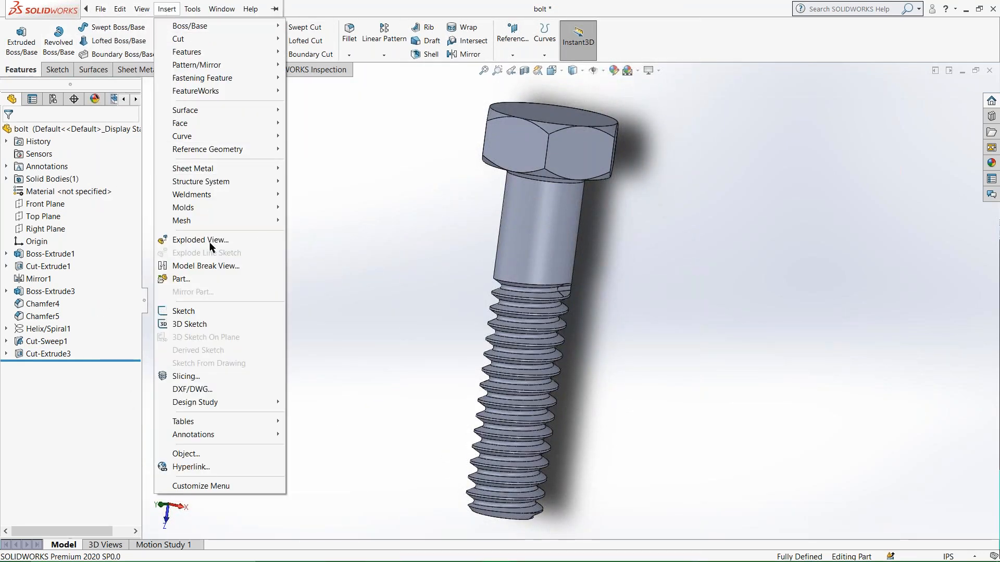
{"action": "left_click", "coordinate": [201, 278]}
{"action": "left_click", "coordinate": [31, 268]}
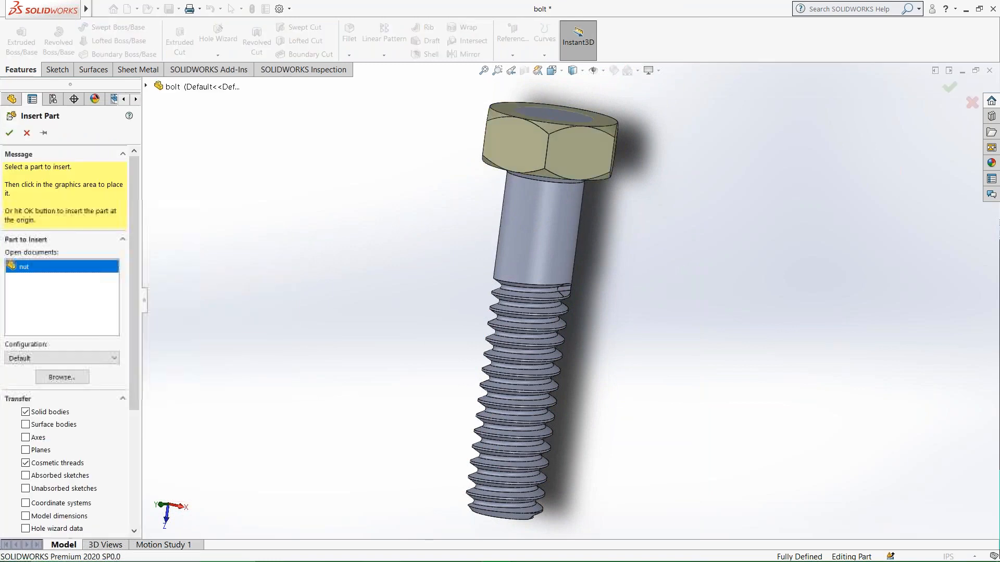
{"action": "scroll", "coordinate": [140, 382], "scroll_direction": "down", "scroll_amount": 1}
{"action": "scroll", "coordinate": [140, 383], "scroll_direction": "down", "scroll_amount": 5}
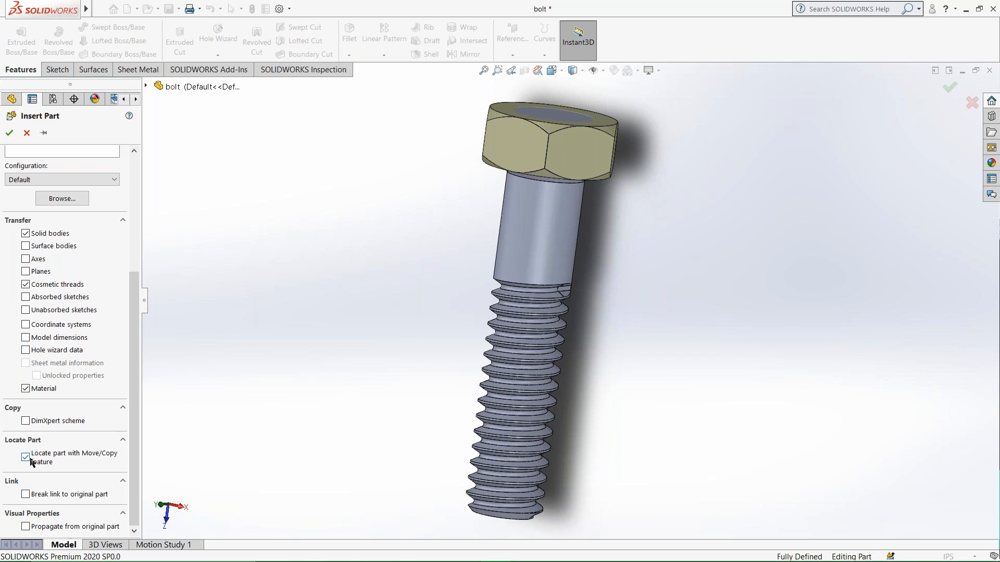
{"action": "scroll", "coordinate": [60, 179], "scroll_direction": "up", "scroll_amount": 3}
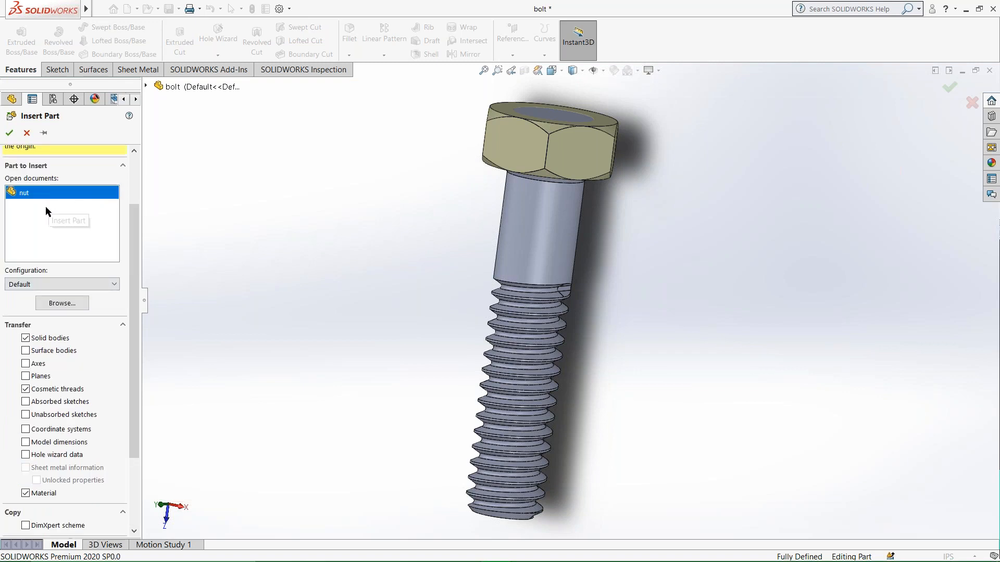
{"action": "left_click", "coordinate": [9, 133]}
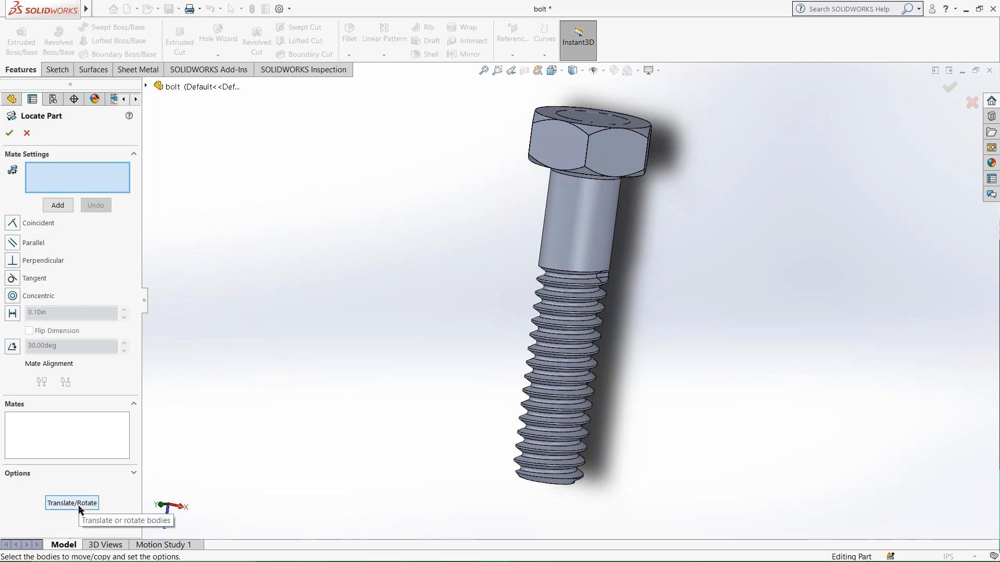
Try to locate the nut with a coincident mate between a bolt-head side face and a nut edge, and cancel the positioning.
{"action": "left_click", "coordinate": [594, 155]}
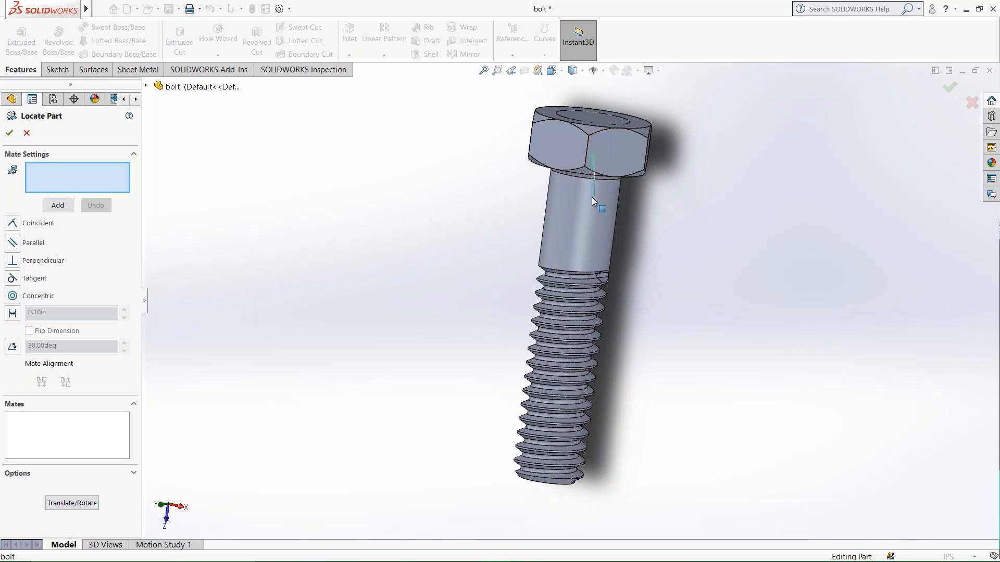
{"action": "left_click", "coordinate": [535, 164]}
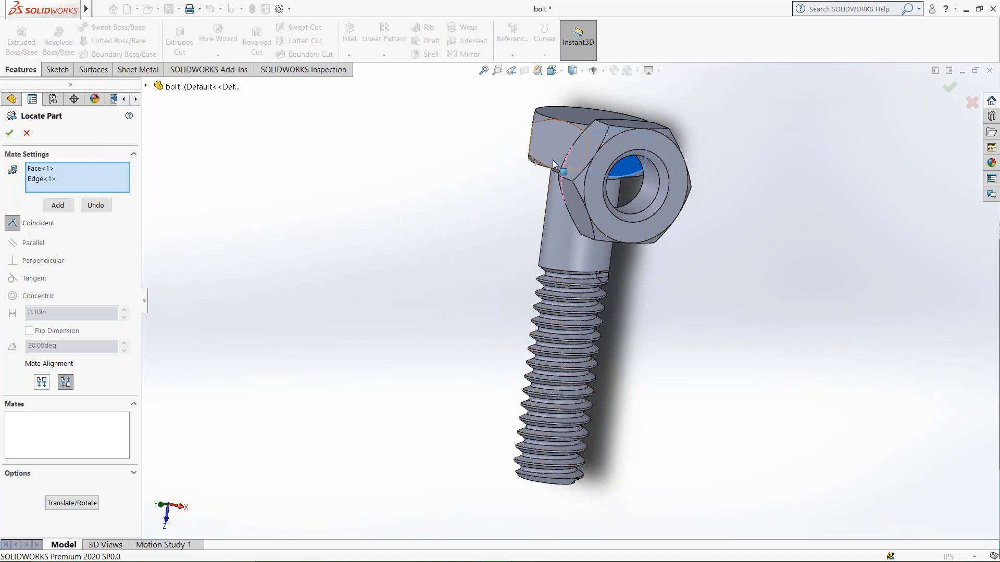
{"action": "left_click", "coordinate": [649, 145]}
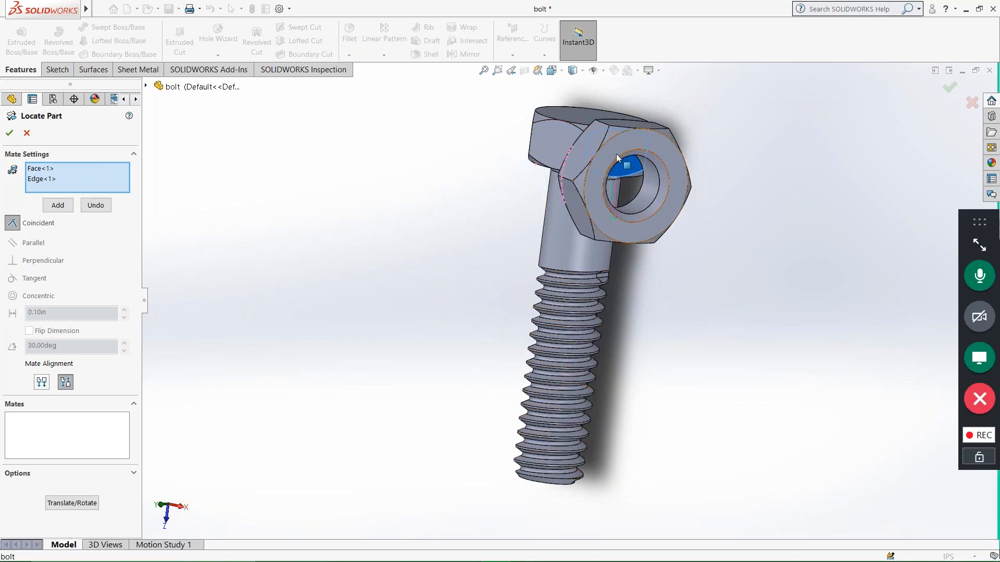
{"action": "left_click", "coordinate": [72, 503]}
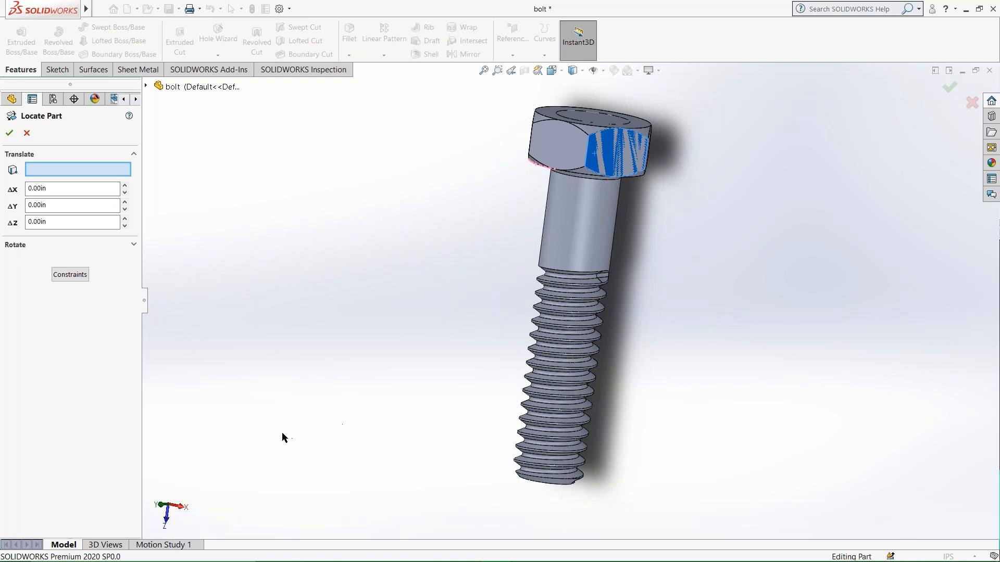
{"action": "left_click", "coordinate": [33, 134]}
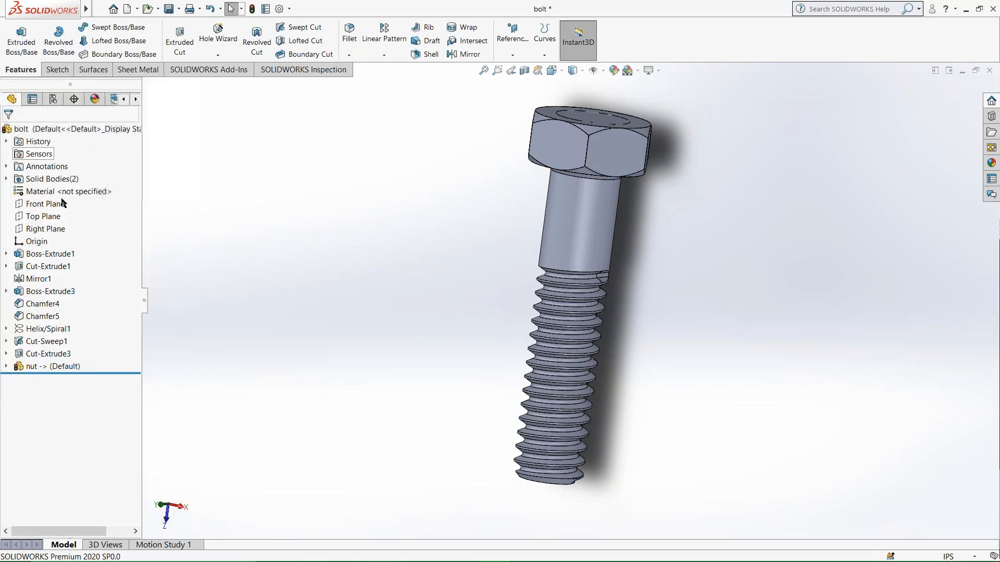
Undo the insertion of the nut into the bolt part.
{"action": "key", "text": "ctrl+z"}
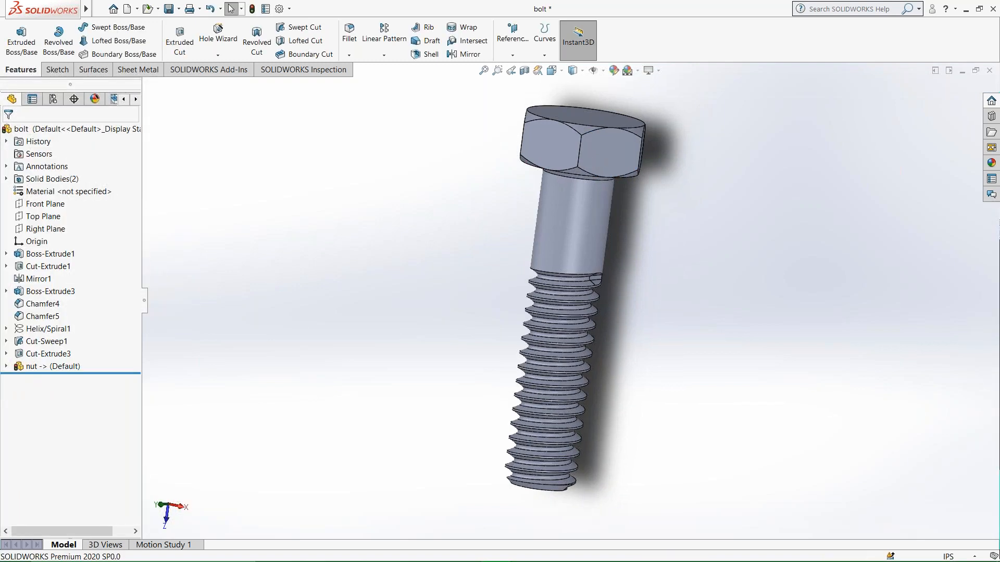
{"action": "mouse_move", "coordinate": [87, 8]}
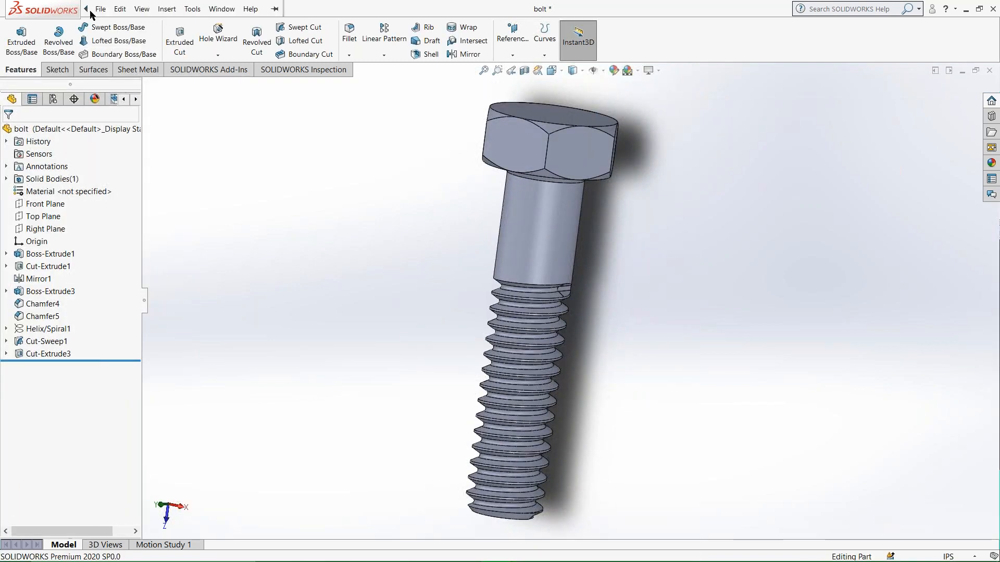
Insert the open nut part at the bolt's origin with the Locate part with Move/Copy feature option enabled.
{"action": "left_click", "coordinate": [167, 8]}
{"action": "left_click", "coordinate": [188, 280]}
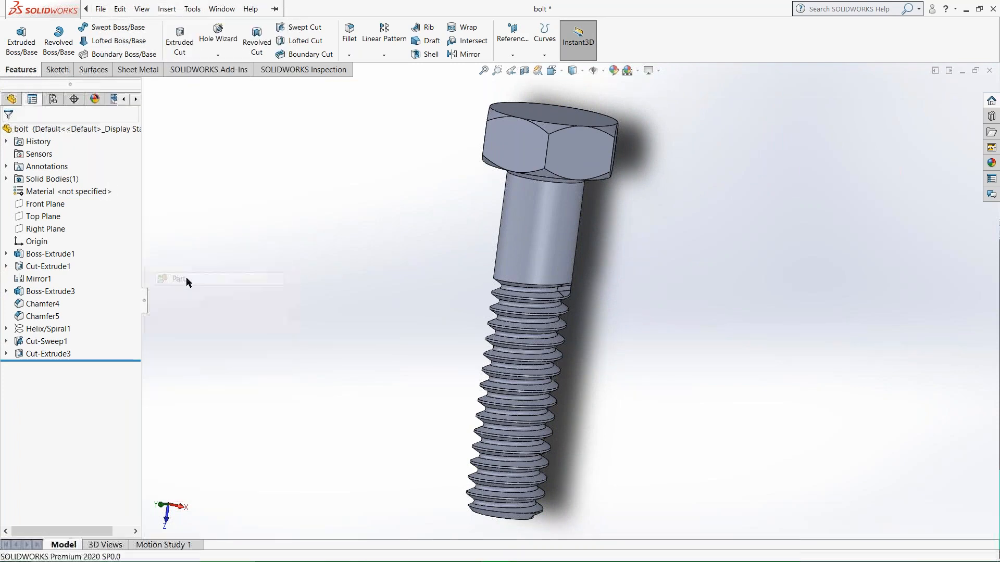
{"action": "left_click", "coordinate": [24, 267]}
{"action": "scroll", "coordinate": [91, 376], "scroll_direction": "down", "scroll_amount": 4}
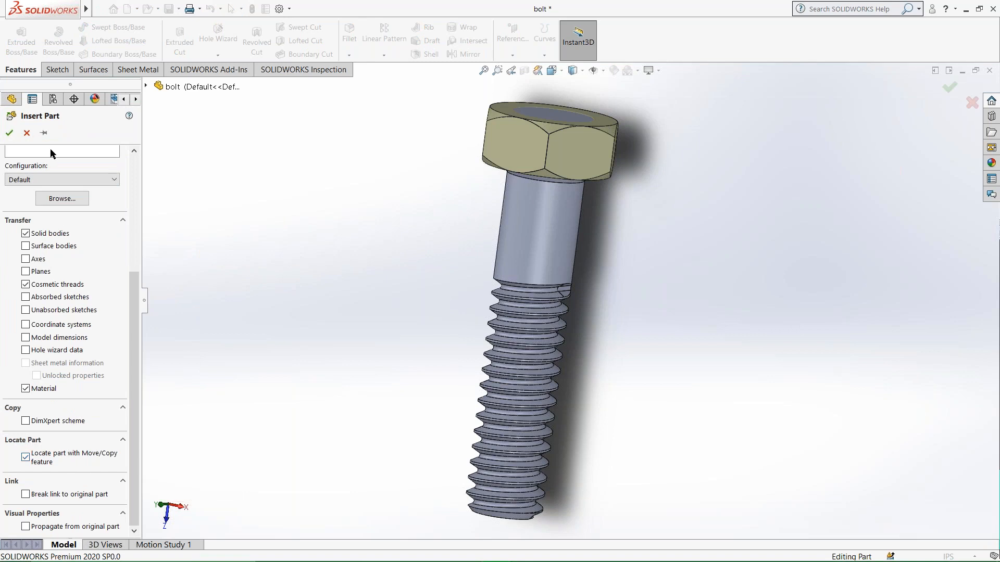
{"action": "left_click", "coordinate": [10, 133]}
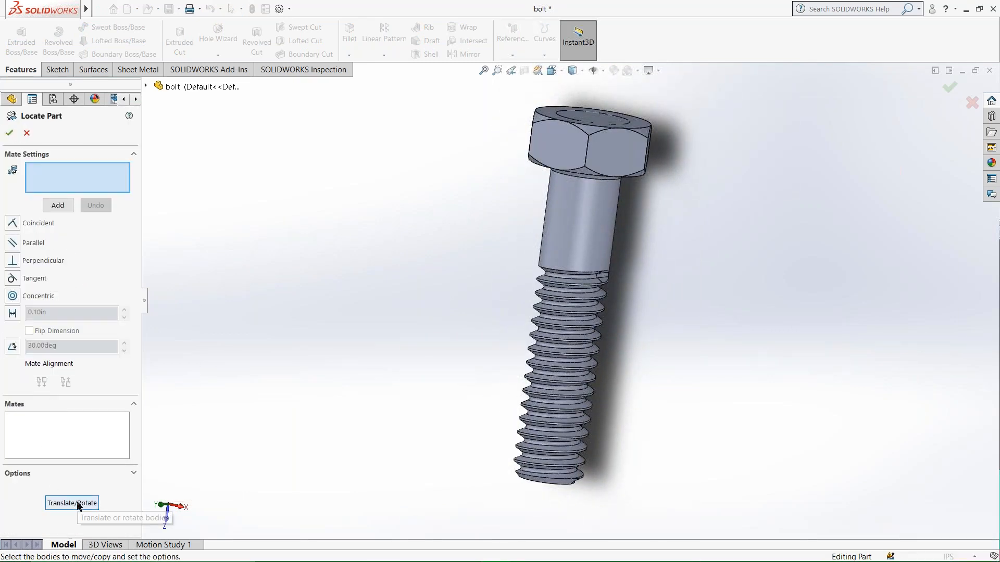
Try translating the inserted nut 30 in along the bolt's Z axis.
{"action": "left_click", "coordinate": [78, 504]}
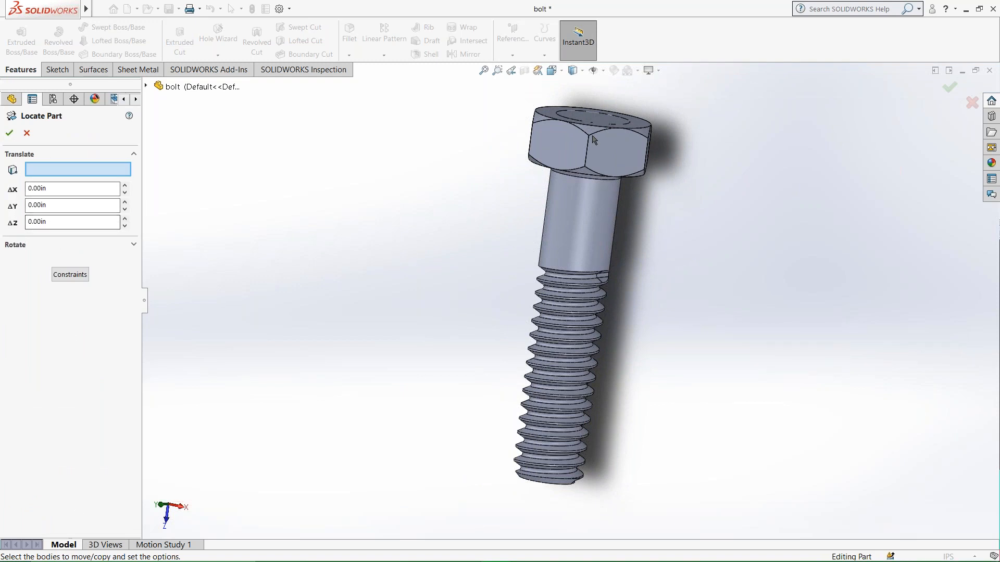
{"action": "middle_click_drag", "start_coordinate": [460, 402], "coordinate": [409, 364]}
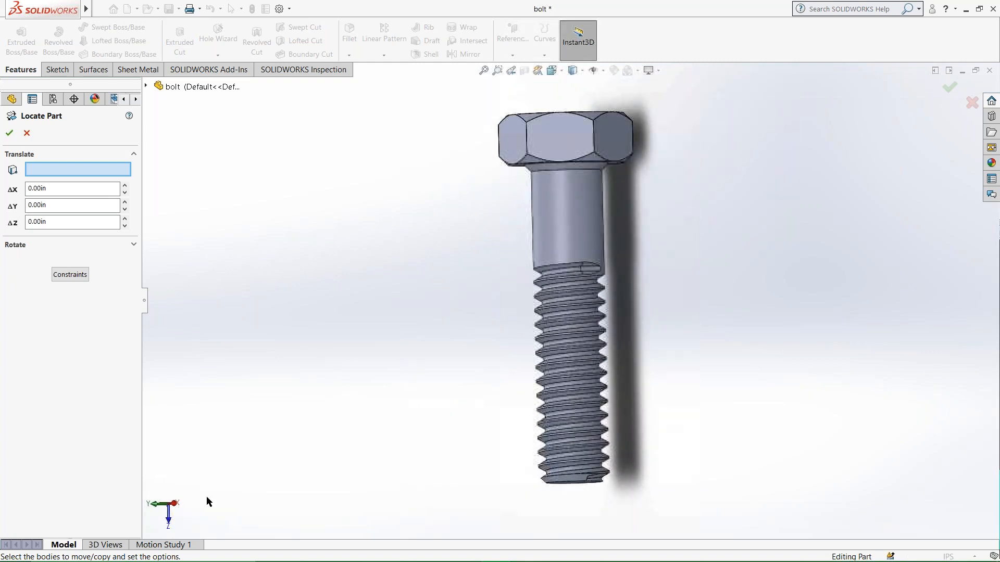
{"action": "middle_click_drag", "start_coordinate": [179, 515], "coordinate": [717, 244]}
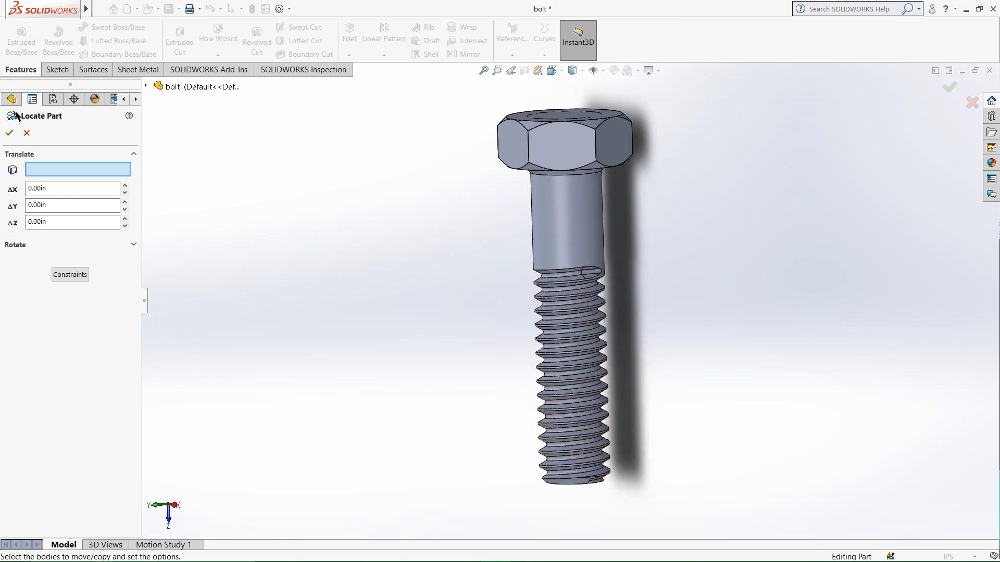
{"action": "middle_click_drag", "start_coordinate": [585, 162], "coordinate": [549, 335]}
{"action": "middle_click_drag", "start_coordinate": [513, 266], "coordinate": [523, 247]}
{"action": "left_click_drag", "start_coordinate": [51, 223], "coordinate": [2, 221]}
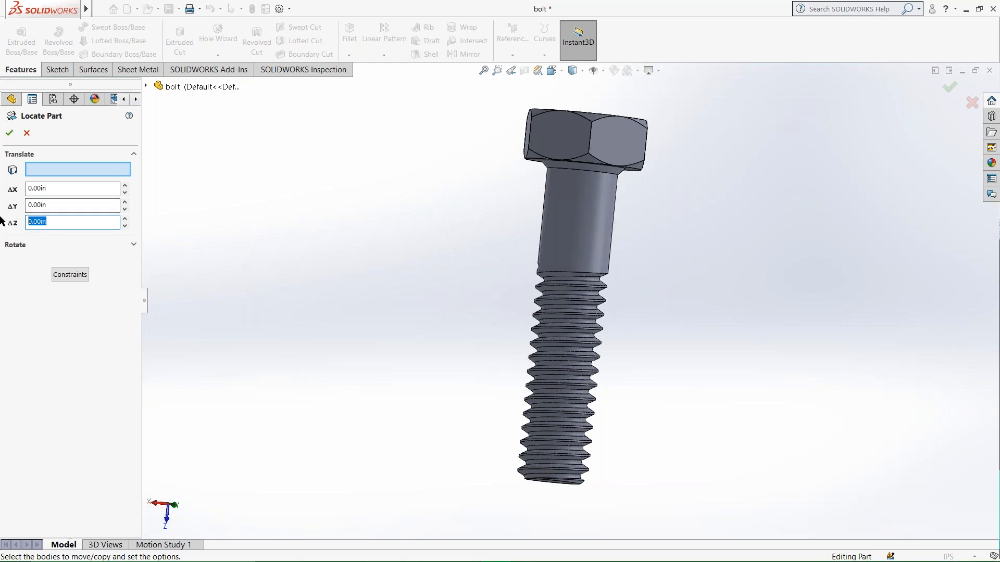
{"action": "type", "text": "30"}
{"action": "key", "text": "Return"}
{"action": "middle_click_drag", "start_coordinate": [568, 344], "coordinate": [497, 392]}
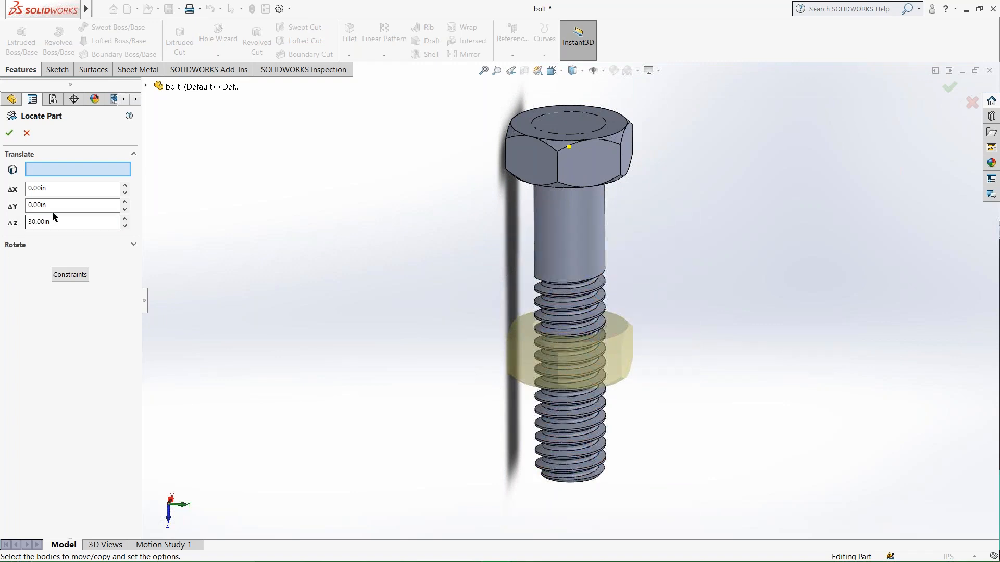
Set the nut's Z translation to 40 in and apply the placement.
{"action": "left_click_drag", "start_coordinate": [56, 222], "coordinate": [2, 225]}
{"action": "left_click", "coordinate": [9, 133]}
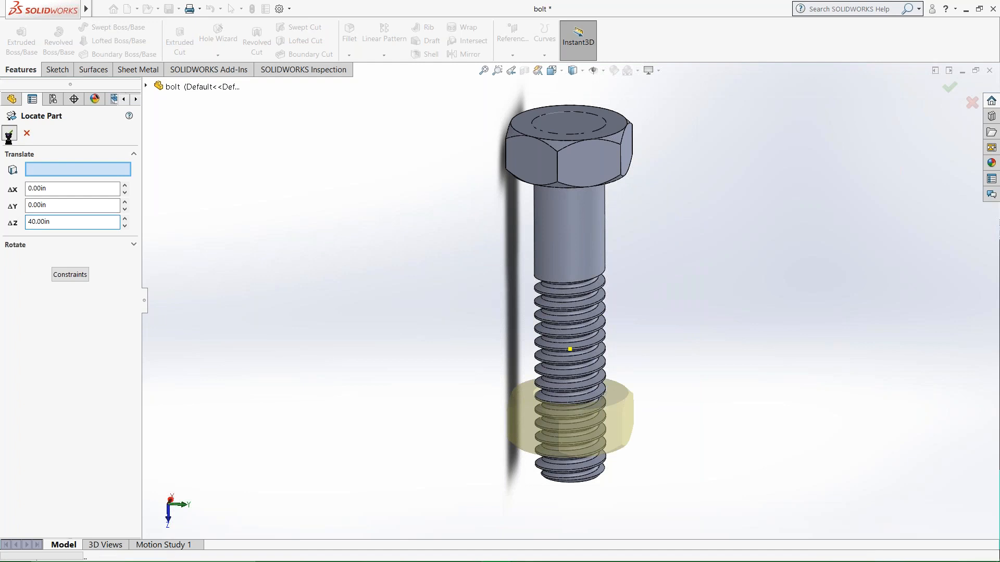
{"action": "middle_click_drag", "start_coordinate": [396, 377], "coordinate": [582, 401]}
{"action": "middle_click_drag", "start_coordinate": [588, 366], "coordinate": [558, 264]}
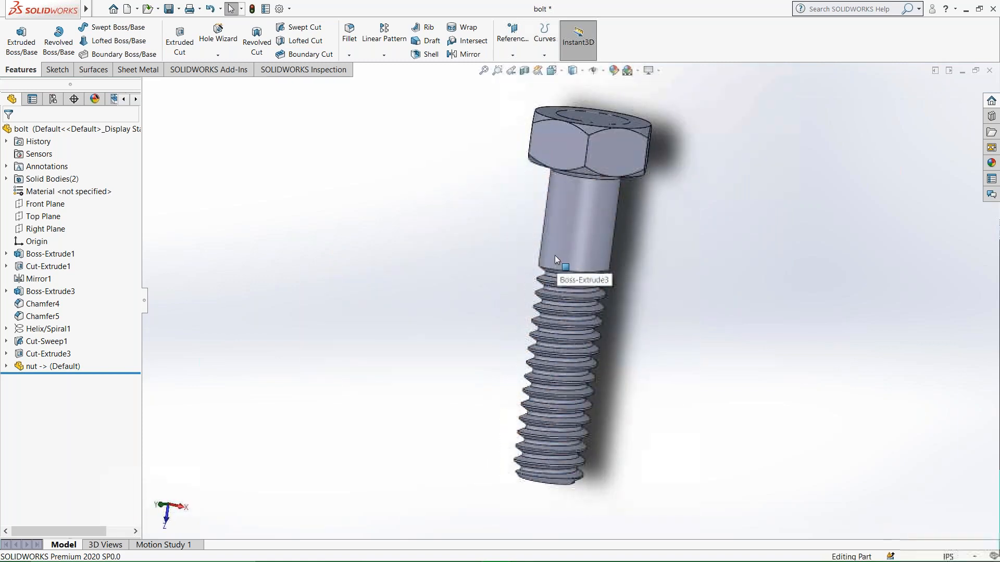
{"action": "middle_click_drag", "start_coordinate": [557, 256], "coordinate": [436, 235]}
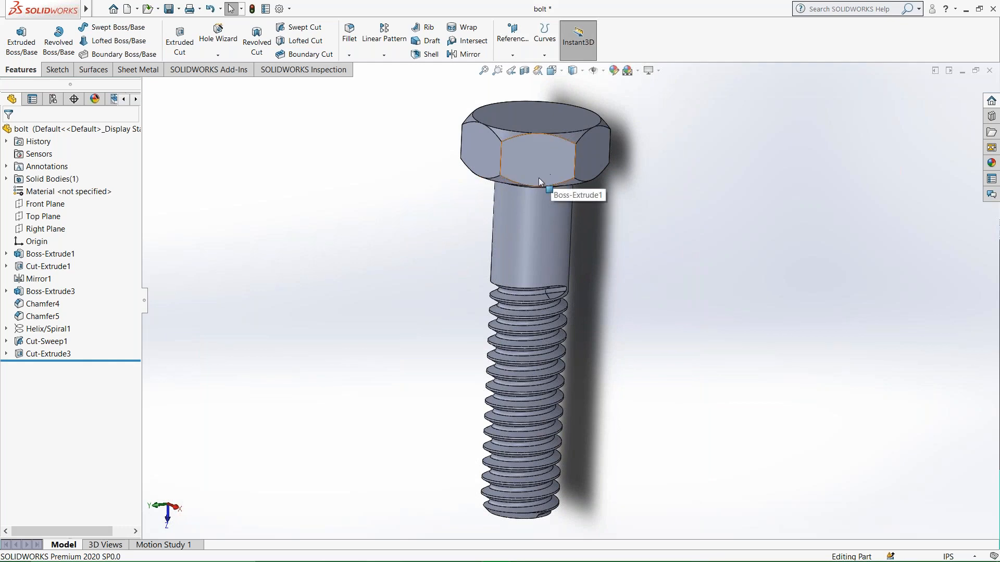
Insert the open nut part into the bolt again at the origin, keeping Locate part with Move/Copy feature enabled.
{"action": "scroll", "coordinate": [517, 449], "scroll_direction": "down", "scroll_amount": 2}
{"action": "scroll", "coordinate": [518, 452], "scroll_direction": "down", "scroll_amount": 5}
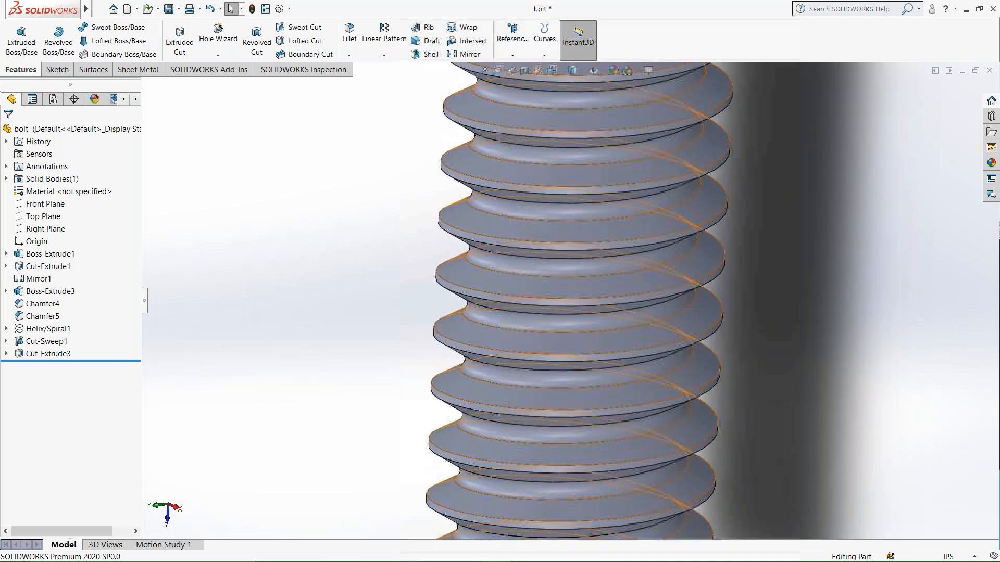
{"action": "scroll", "coordinate": [405, 342], "scroll_direction": "up", "scroll_amount": 3}
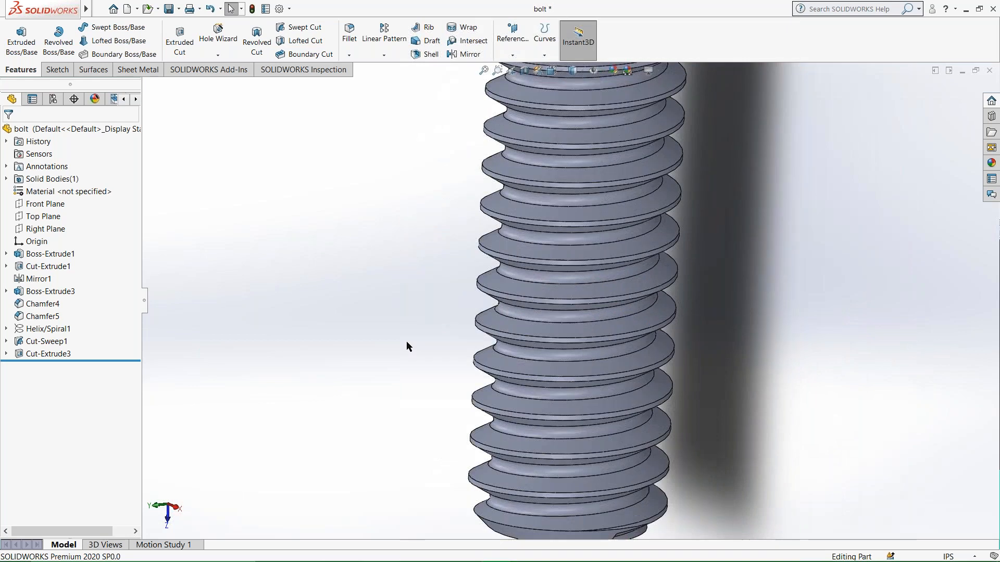
{"action": "scroll", "coordinate": [652, 305], "scroll_direction": "up", "scroll_amount": 5}
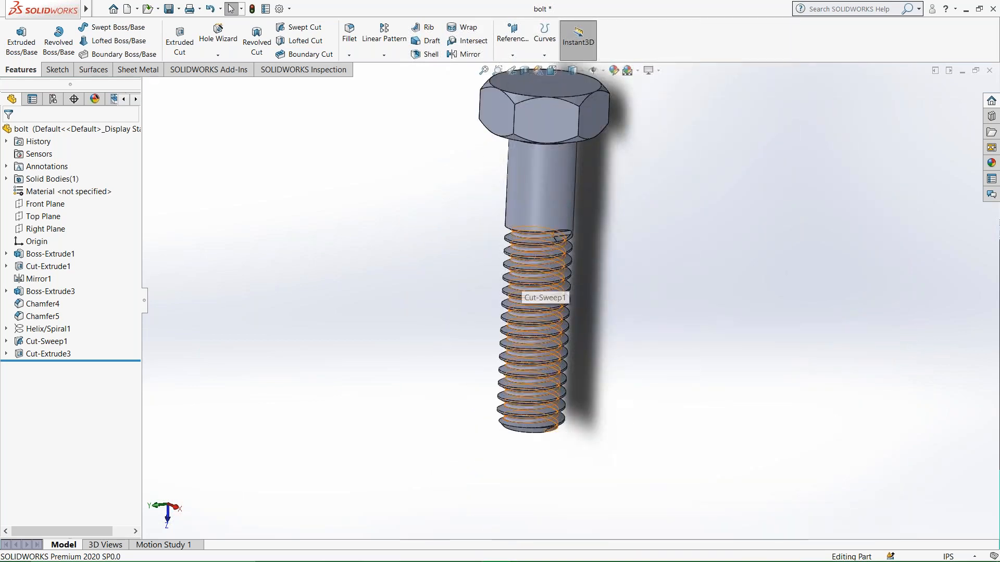
{"action": "mouse_move", "coordinate": [88, 7]}
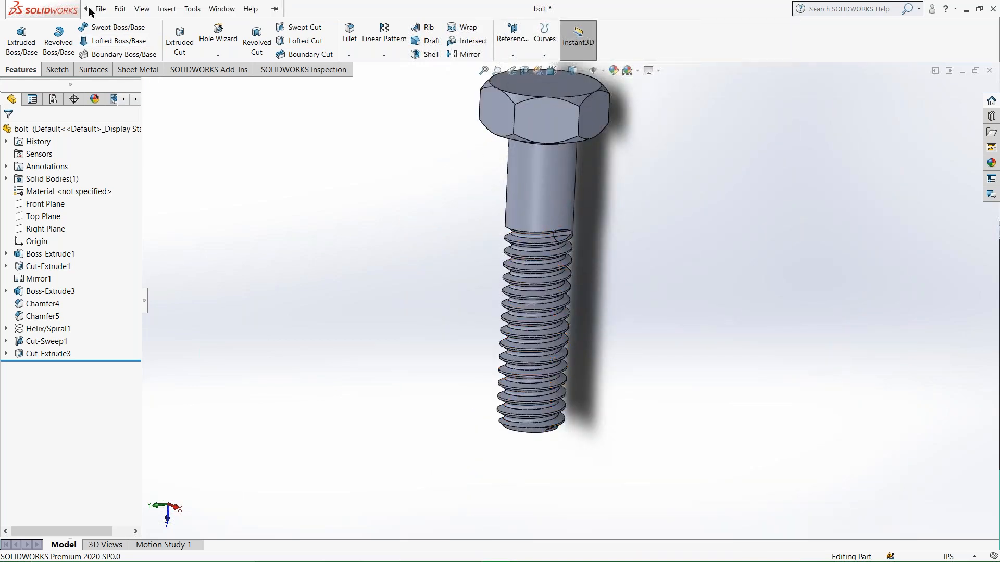
{"action": "left_click", "coordinate": [163, 9]}
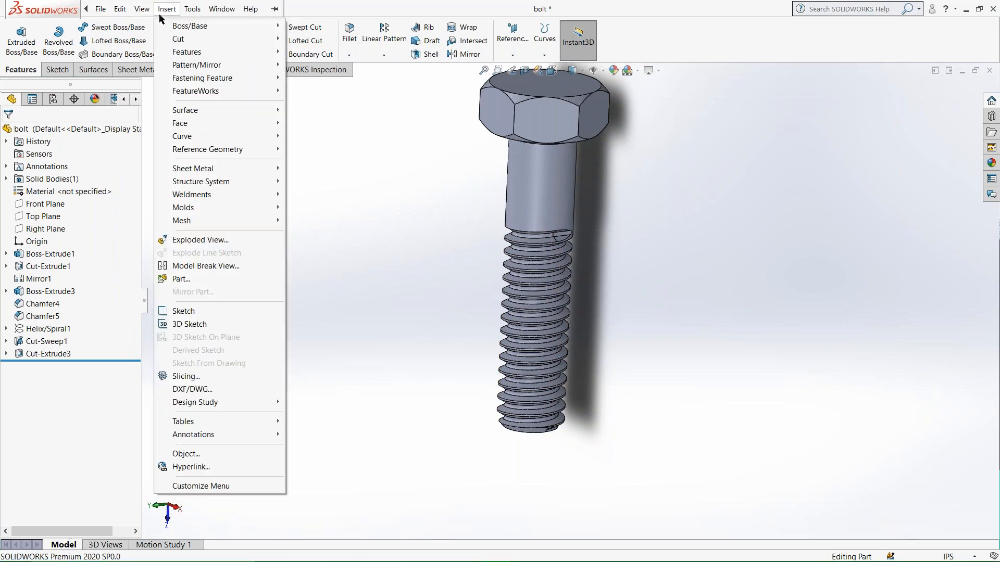
{"action": "left_click", "coordinate": [181, 281]}
{"action": "left_click", "coordinate": [47, 267]}
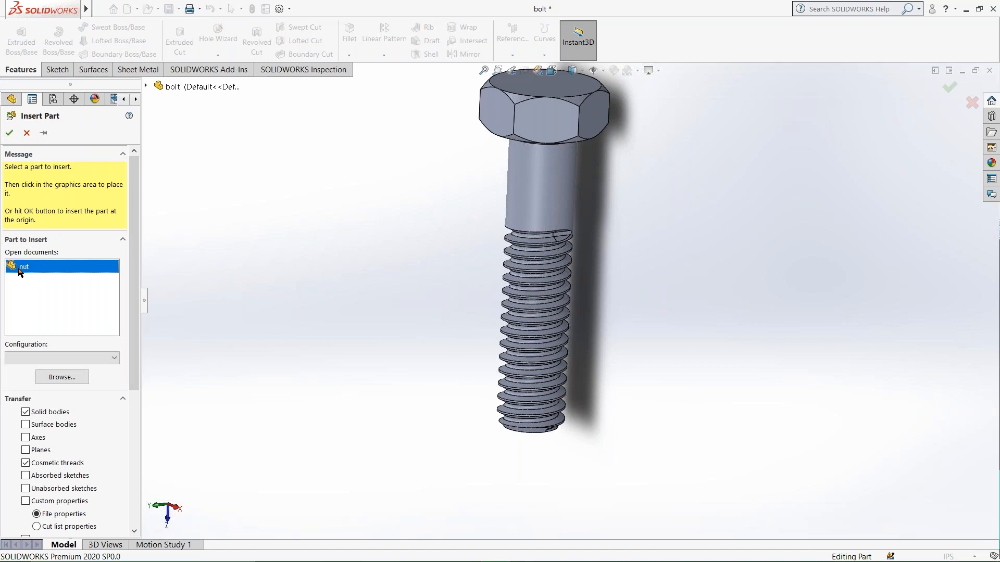
{"action": "scroll", "coordinate": [52, 375], "scroll_direction": "down", "scroll_amount": 5}
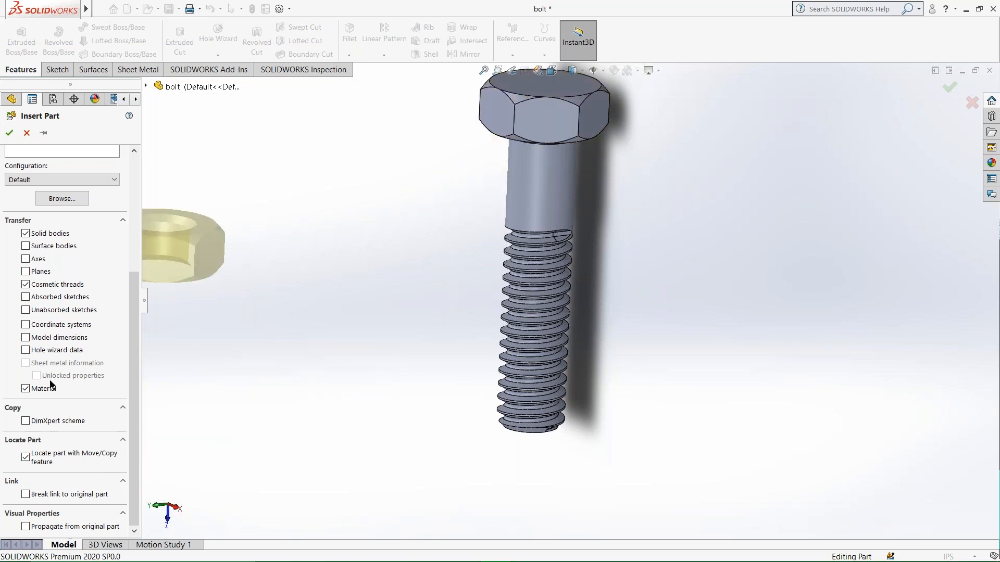
{"action": "left_click", "coordinate": [12, 134]}
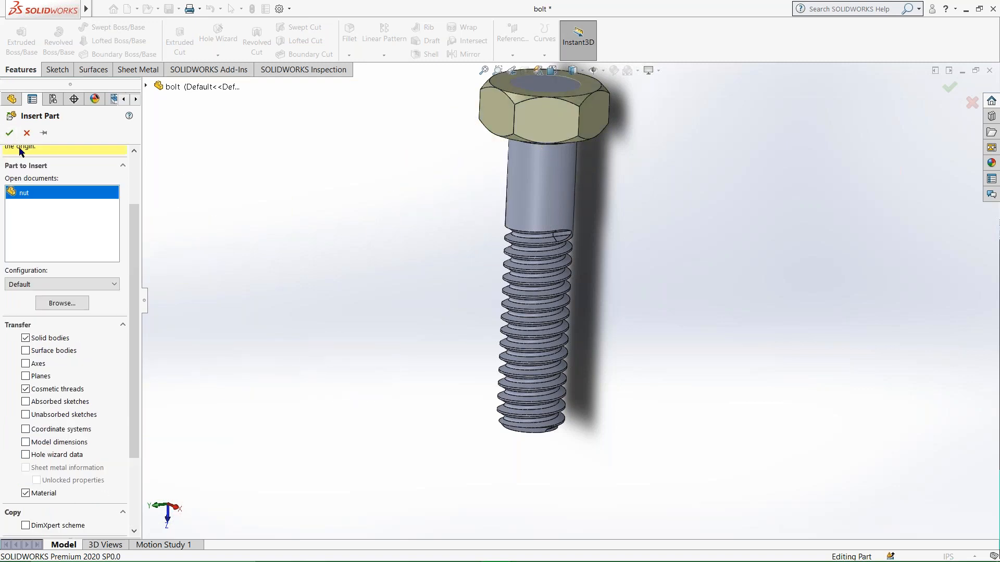
{"action": "left_click", "coordinate": [10, 135]}
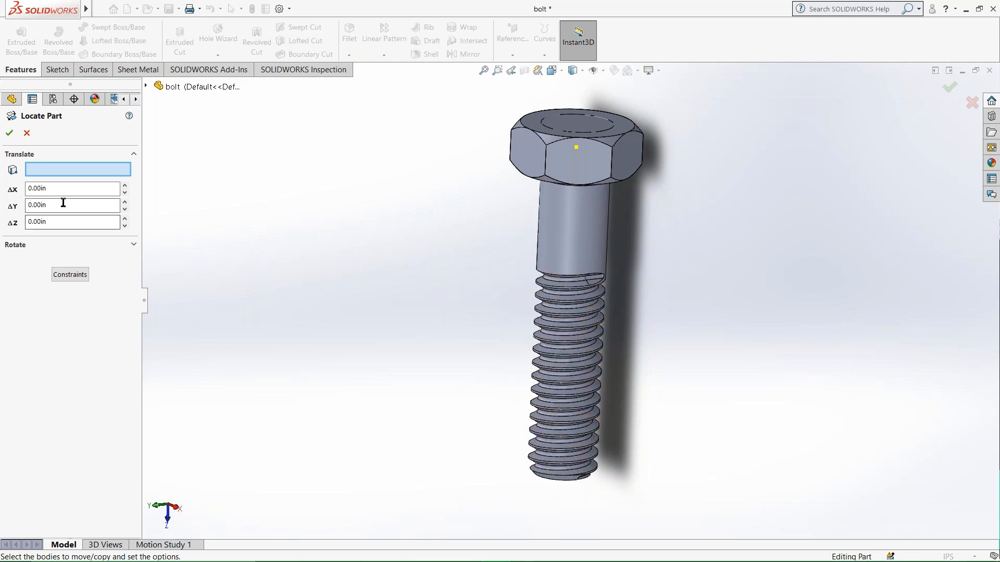
Translate the nut 35 in along Z onto the bolt's threaded section.
{"action": "left_click_drag", "start_coordinate": [63, 224], "coordinate": [7, 225]}
{"action": "type", "text": "35"}
{"action": "key", "text": "Return"}
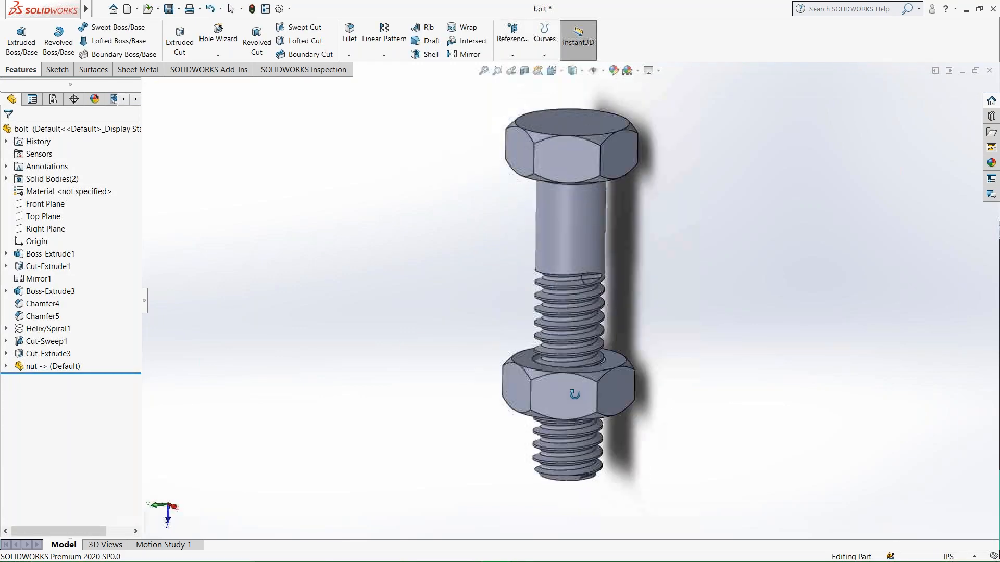
{"action": "mouse_move", "coordinate": [90, 11]}
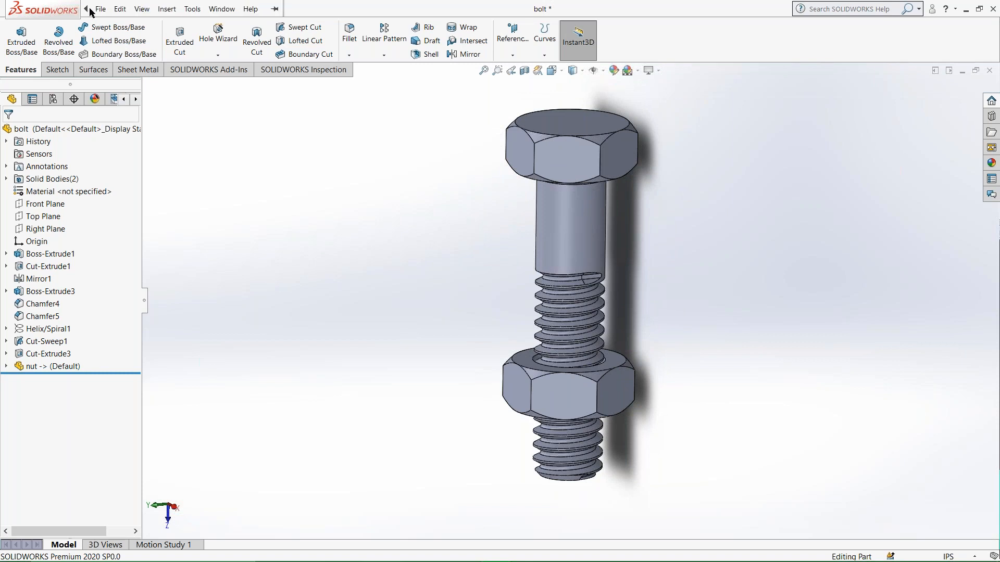
{"action": "left_click", "coordinate": [167, 9]}
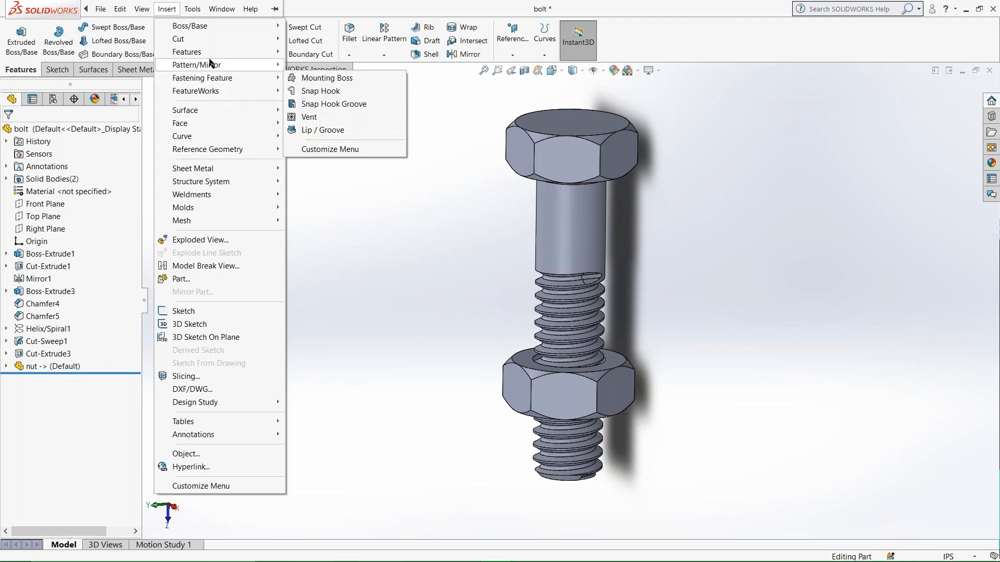
{"action": "mouse_move", "coordinate": [211, 52]}
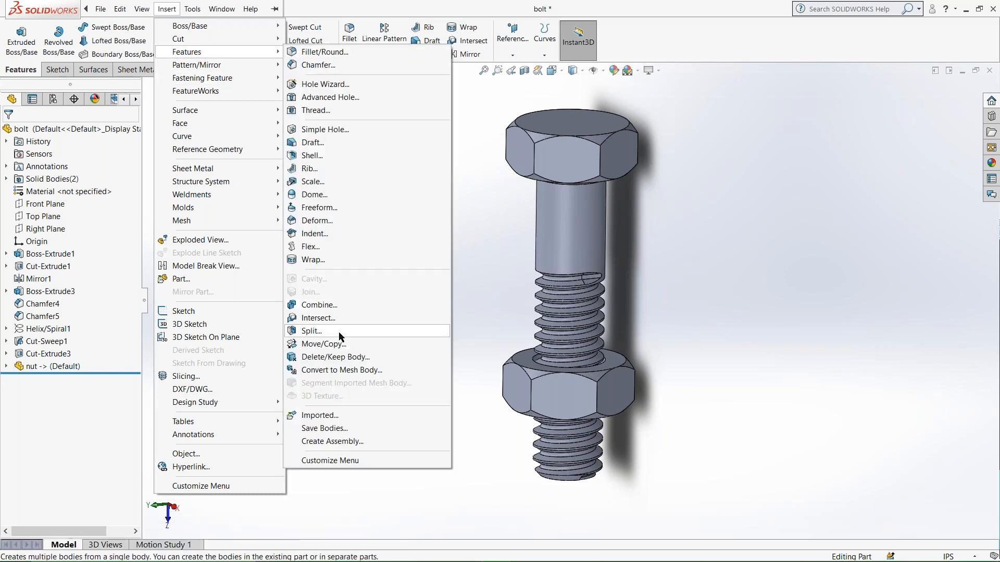
{"action": "left_click", "coordinate": [315, 307]}
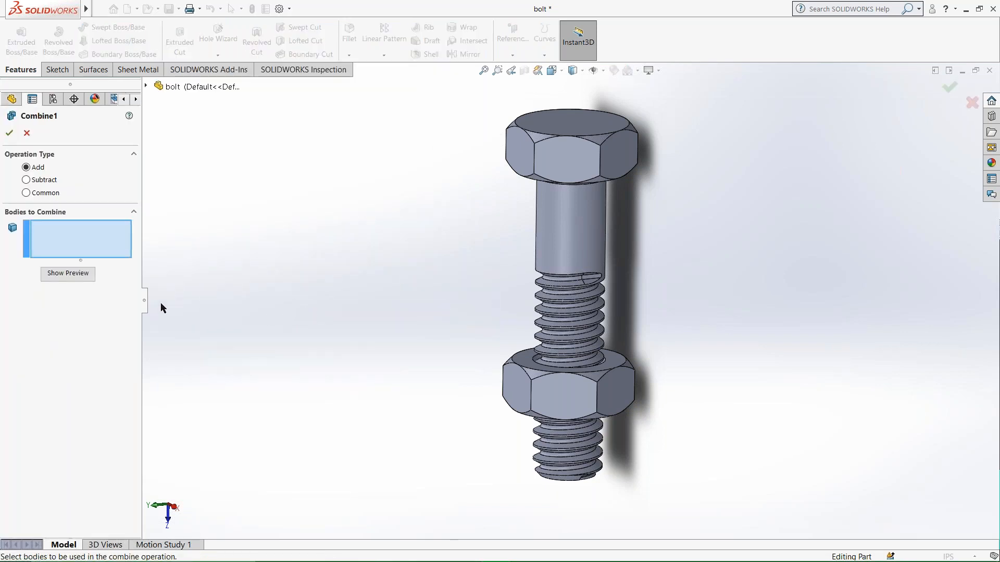
{"action": "left_click", "coordinate": [26, 133]}
Combine the bodies with the Subtract operation, using the nut as the main body and the bolt as the body to subtract.
{"action": "mouse_move", "coordinate": [86, 9]}
{"action": "left_click", "coordinate": [160, 11]}
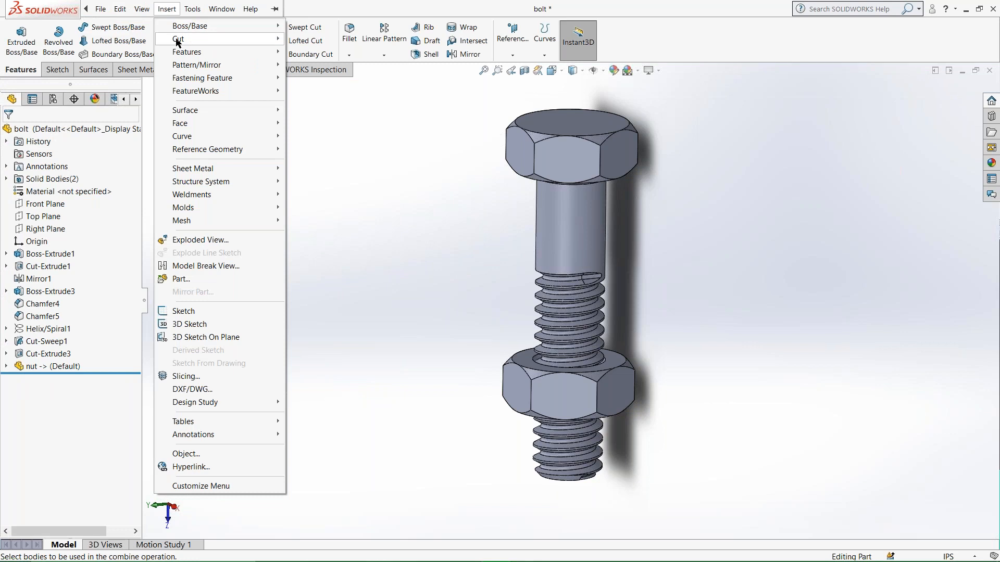
{"action": "mouse_move", "coordinate": [201, 55]}
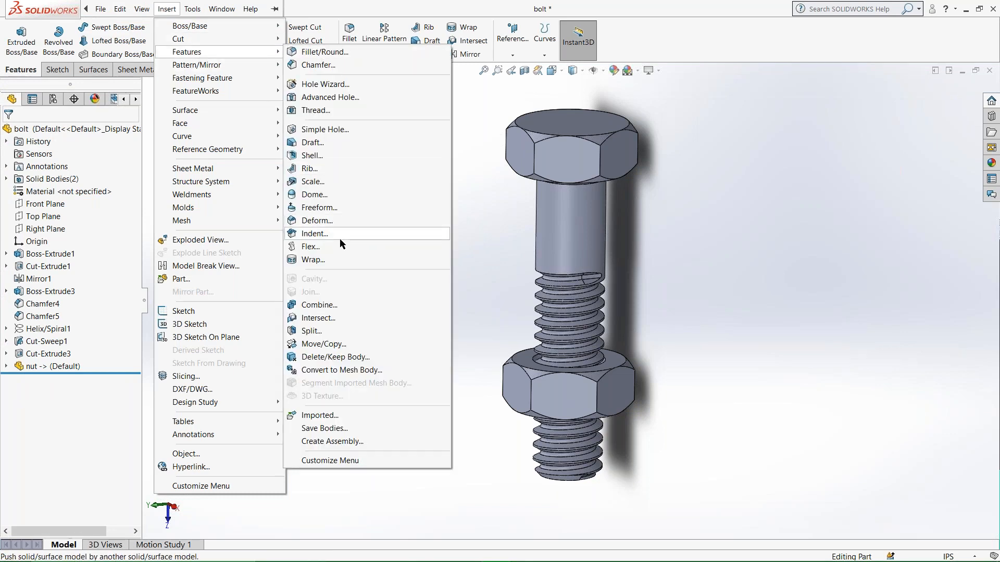
{"action": "left_click", "coordinate": [330, 310]}
{"action": "middle_click_drag", "start_coordinate": [643, 435], "coordinate": [544, 389]}
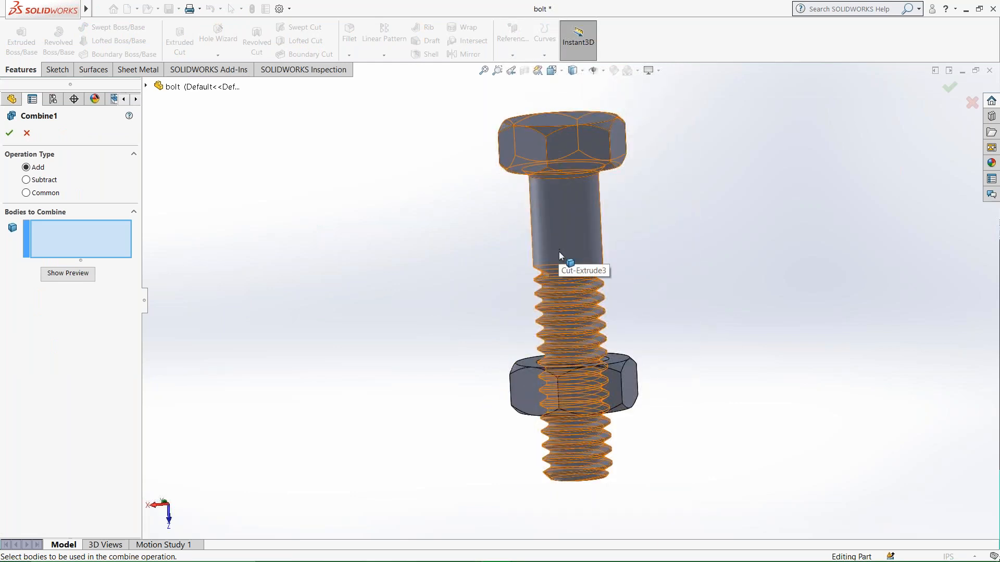
{"action": "middle_click_drag", "start_coordinate": [558, 285], "coordinate": [565, 490]}
{"action": "scroll", "coordinate": [572, 315], "scroll_direction": "down", "scroll_amount": 5}
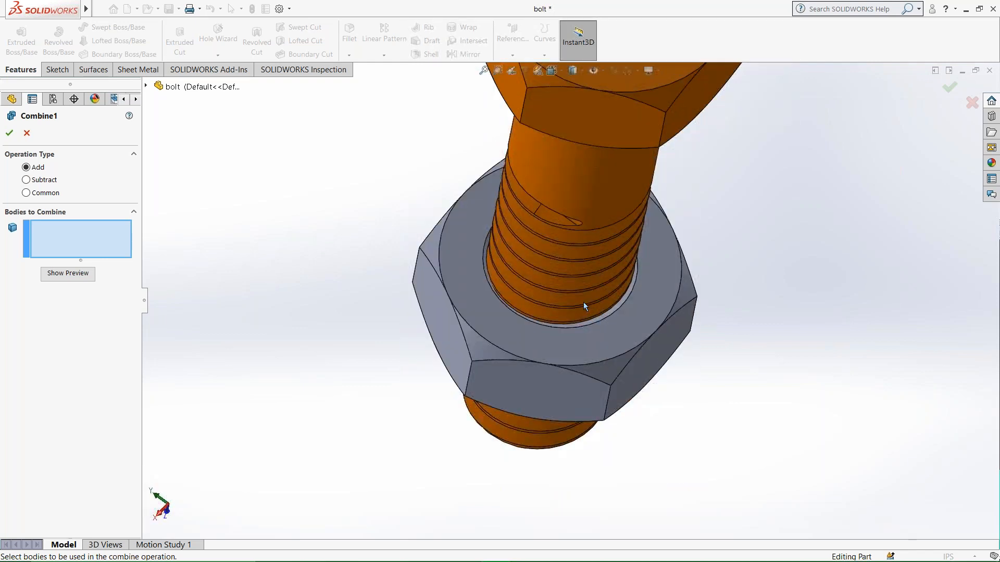
{"action": "scroll", "coordinate": [580, 314], "scroll_direction": "down", "scroll_amount": 3}
{"action": "middle_click_drag", "start_coordinate": [578, 314], "coordinate": [474, 351]}
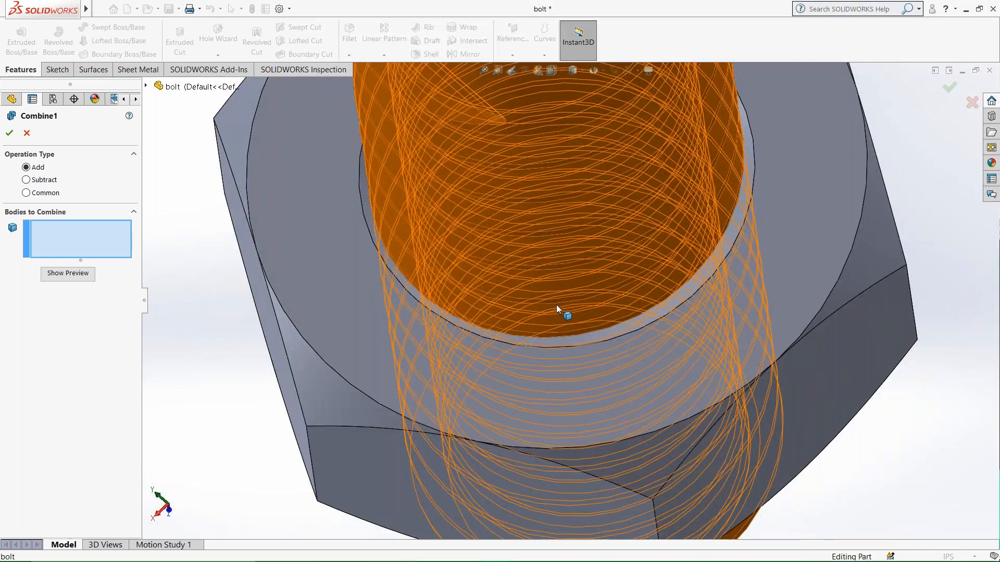
{"action": "scroll", "coordinate": [556, 305], "scroll_direction": "up", "scroll_amount": 6}
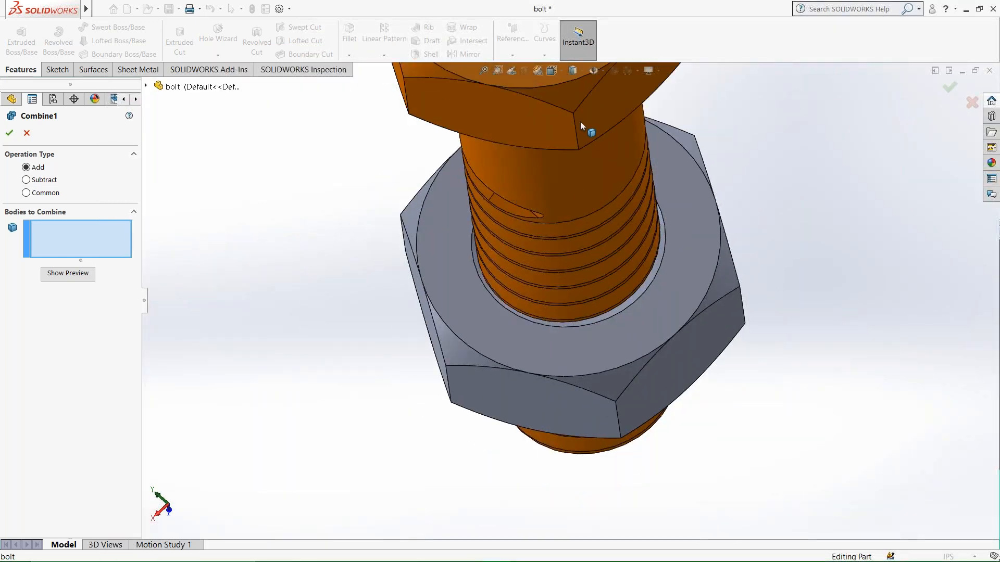
{"action": "scroll", "coordinate": [535, 273], "scroll_direction": "down", "scroll_amount": 2}
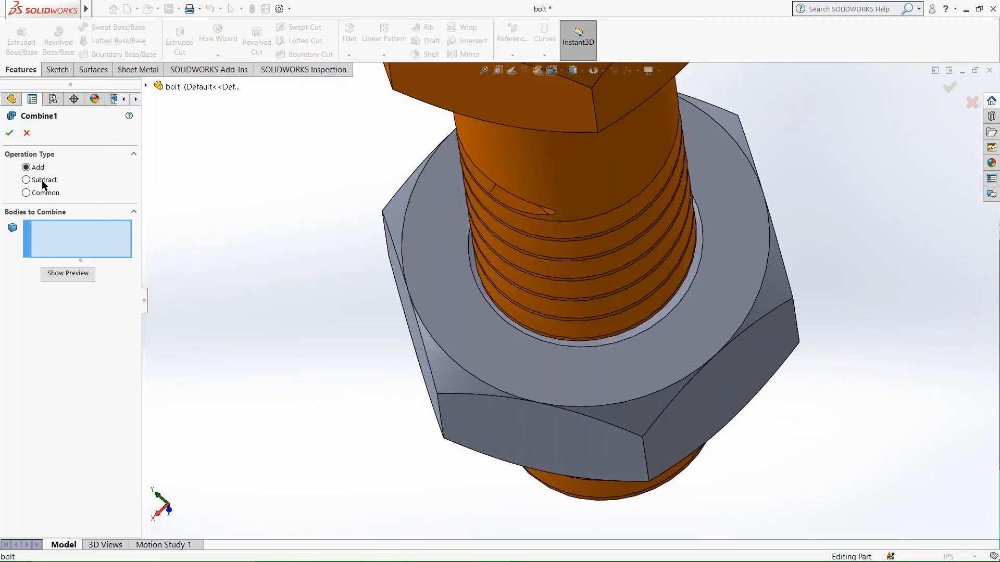
{"action": "left_click", "coordinate": [27, 179]}
{"action": "left_click", "coordinate": [428, 327]}
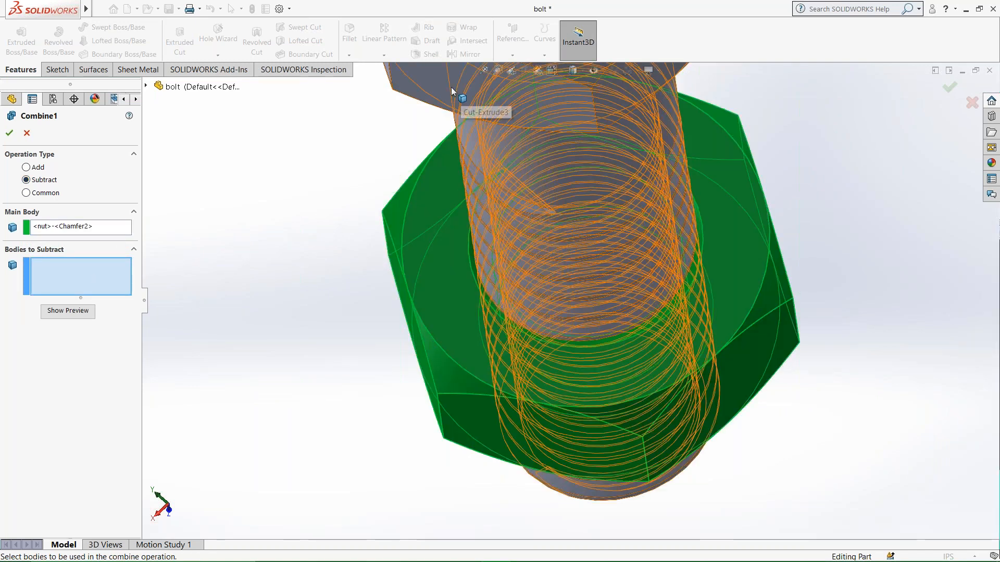
{"action": "left_click", "coordinate": [451, 86]}
{"action": "left_click", "coordinate": [9, 133]}
Examine the internal thread cut inside the nut's bore.
{"action": "middle_click_drag", "start_coordinate": [562, 423], "coordinate": [540, 383]}
{"action": "scroll", "coordinate": [540, 382], "scroll_direction": "down", "scroll_amount": 5}
{"action": "middle_click_drag", "start_coordinate": [536, 331], "coordinate": [567, 270]}
{"action": "scroll", "coordinate": [301, 224], "scroll_direction": "down", "scroll_amount": 3}
{"action": "scroll", "coordinate": [301, 224], "scroll_direction": "up", "scroll_amount": 6}
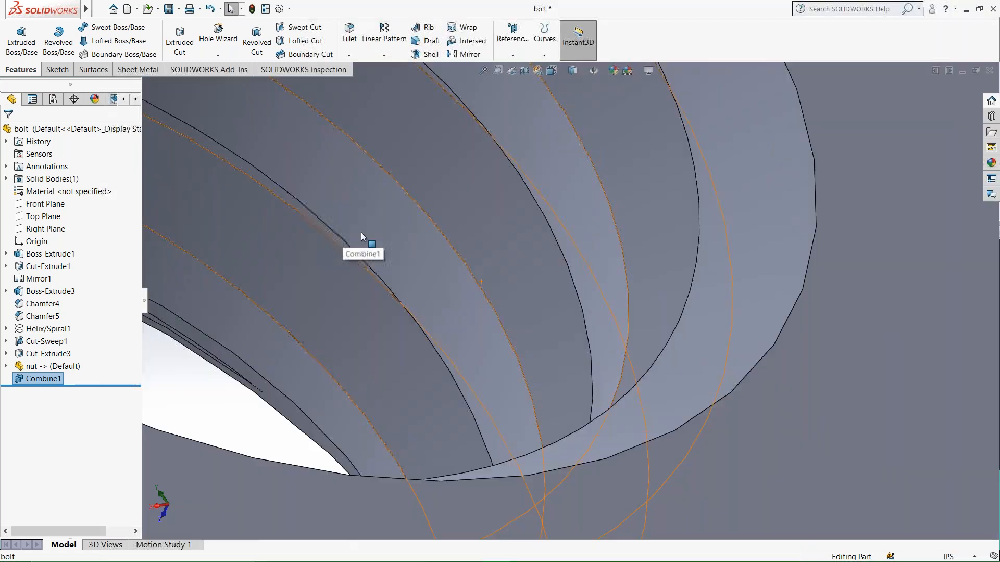
{"action": "middle_click_drag", "start_coordinate": [411, 252], "coordinate": [446, 245]}
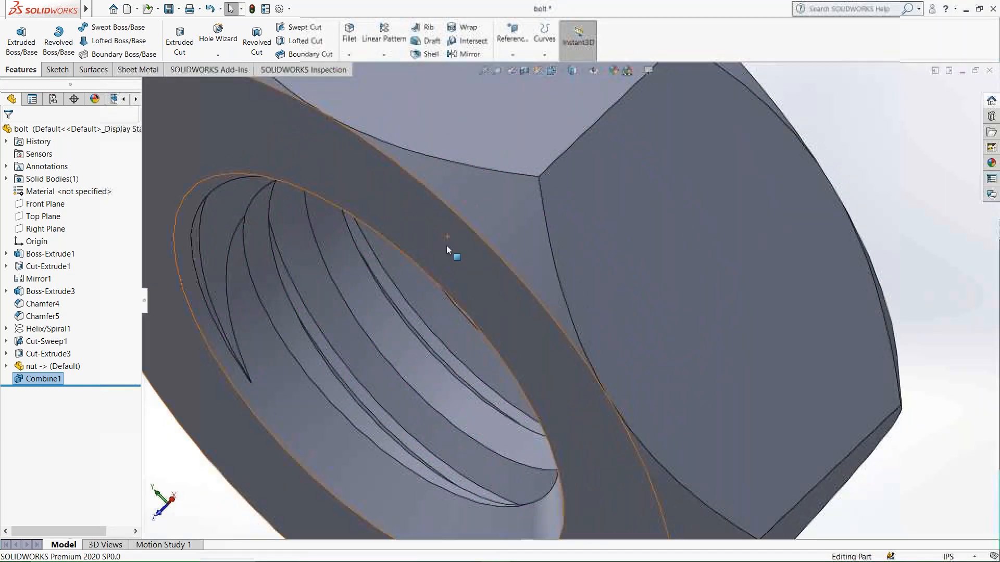
Undo the Combine subtraction and check how the nut sits on the bolt's thread.
{"action": "scroll", "coordinate": [449, 268], "scroll_direction": "down", "scroll_amount": 3}
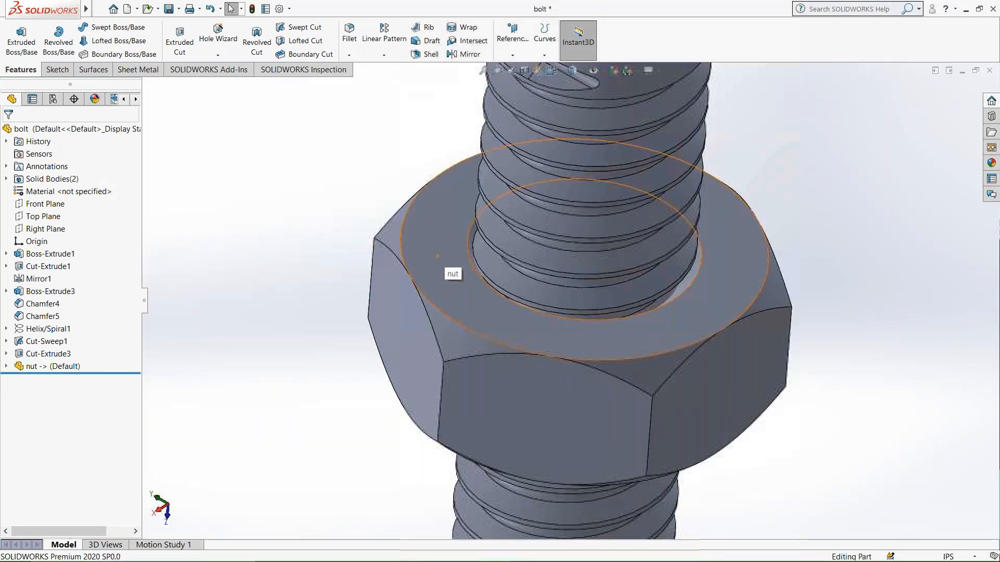
{"action": "scroll", "coordinate": [476, 321], "scroll_direction": "down", "scroll_amount": 2}
{"action": "scroll", "coordinate": [478, 321], "scroll_direction": "down", "scroll_amount": 3}
{"action": "scroll", "coordinate": [478, 321], "scroll_direction": "up", "scroll_amount": 8}
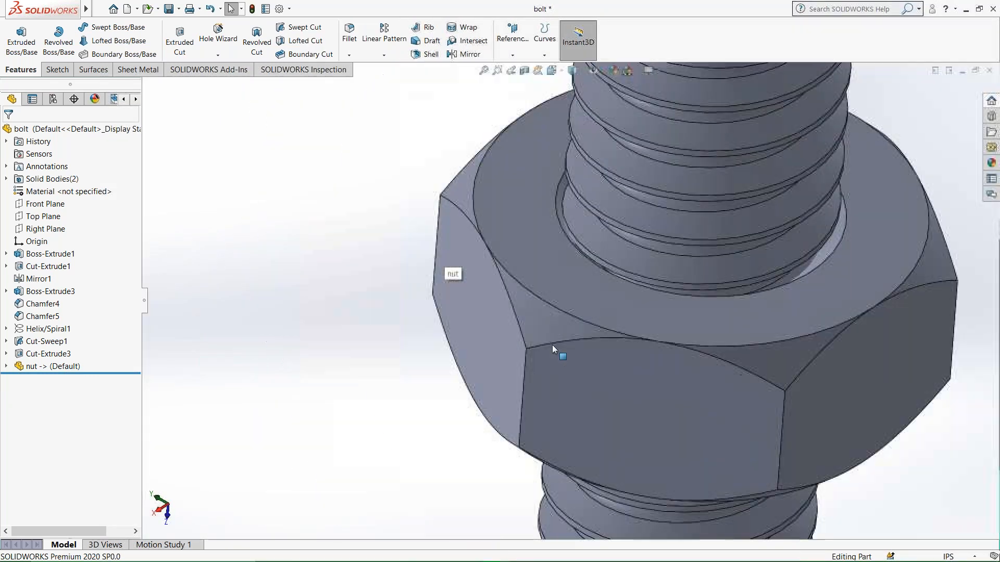
{"action": "middle_click_drag", "start_coordinate": [629, 264], "coordinate": [496, 257]}
{"action": "scroll", "coordinate": [604, 243], "scroll_direction": "up", "scroll_amount": 2}
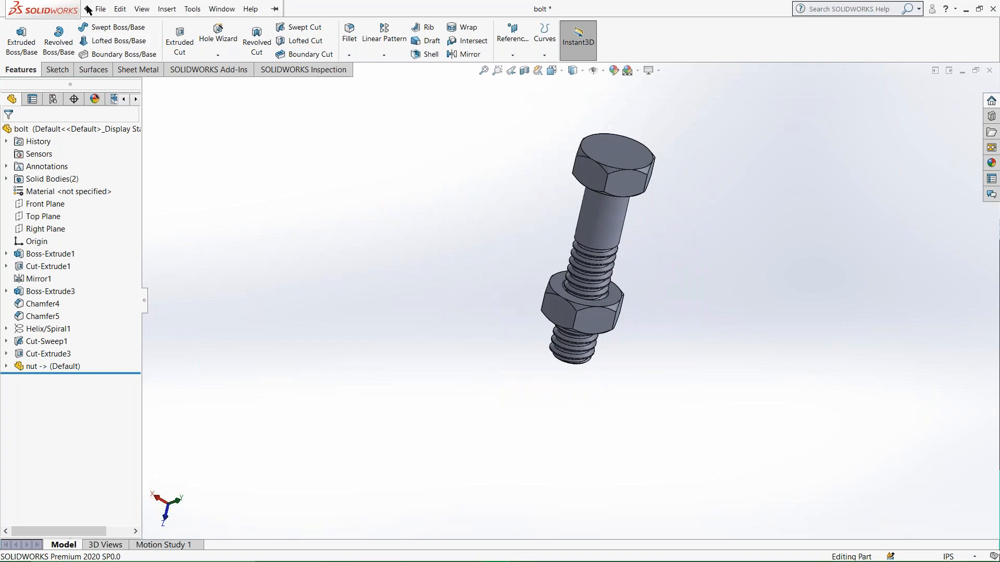
Combine the bodies again with Subtract, taking the nut as the main body and removing the bolt body from it.
{"action": "left_click", "coordinate": [100, 9]}
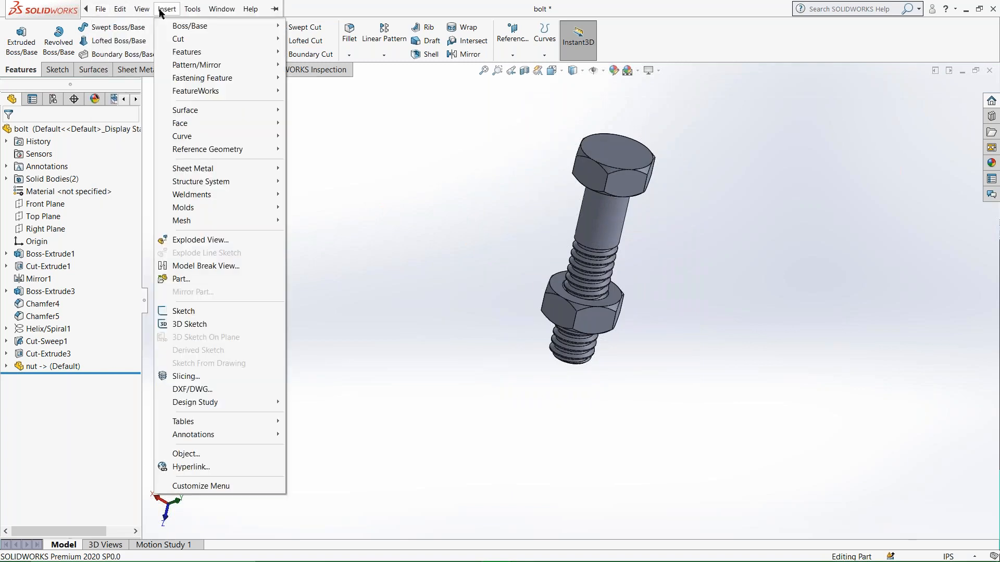
{"action": "mouse_move", "coordinate": [243, 52]}
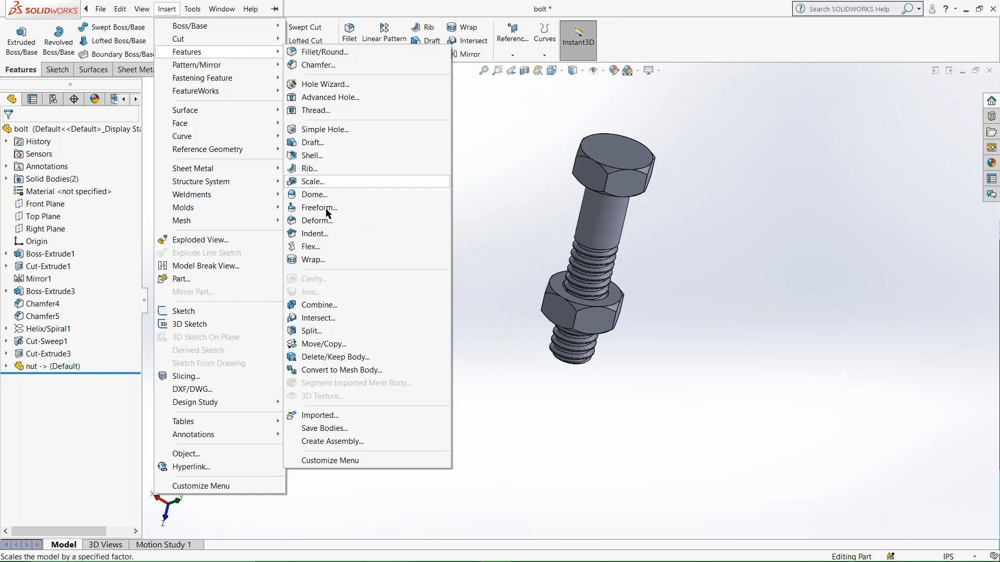
{"action": "left_click", "coordinate": [323, 306]}
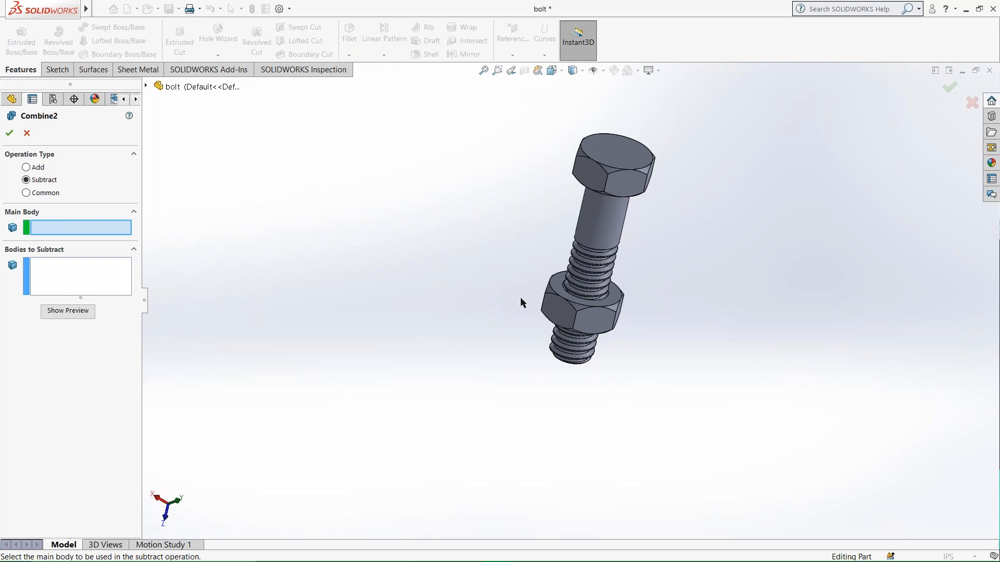
{"action": "left_click", "coordinate": [561, 306]}
{"action": "scroll", "coordinate": [561, 307], "scroll_direction": "down", "scroll_amount": 5}
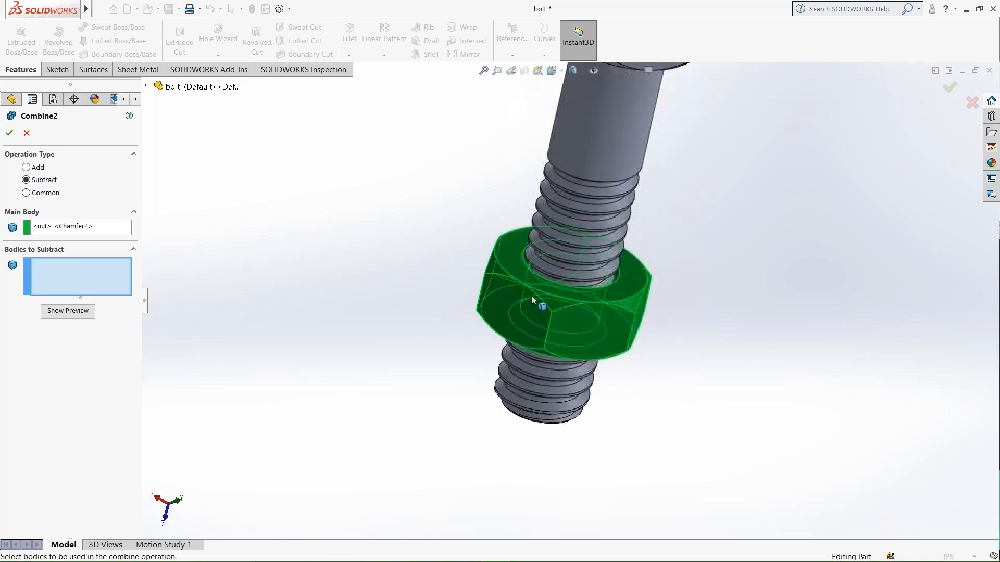
{"action": "middle_click_drag", "start_coordinate": [536, 326], "coordinate": [520, 328]}
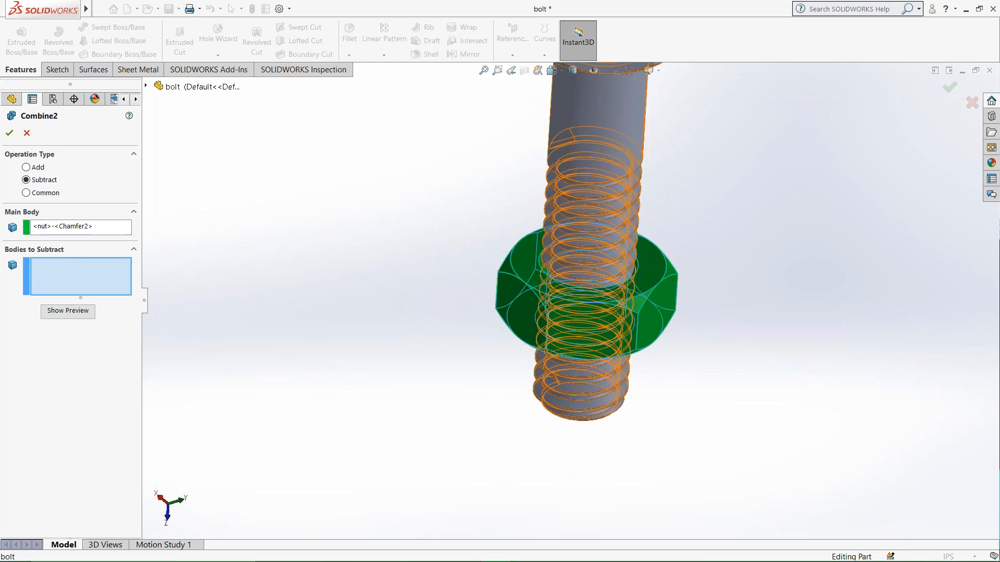
{"action": "left_click", "coordinate": [588, 154]}
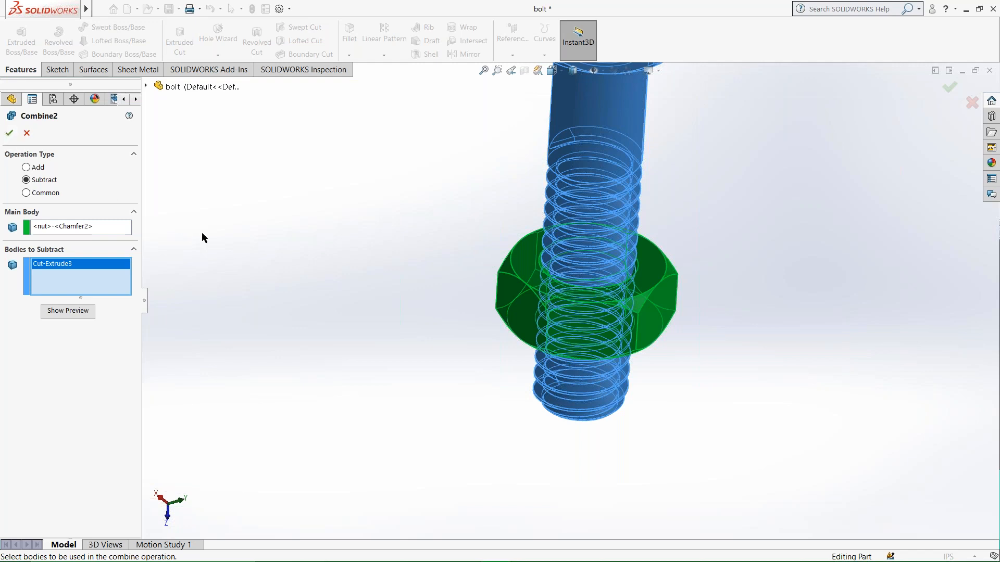
{"action": "scroll", "coordinate": [609, 276], "scroll_direction": "down", "scroll_amount": 8}
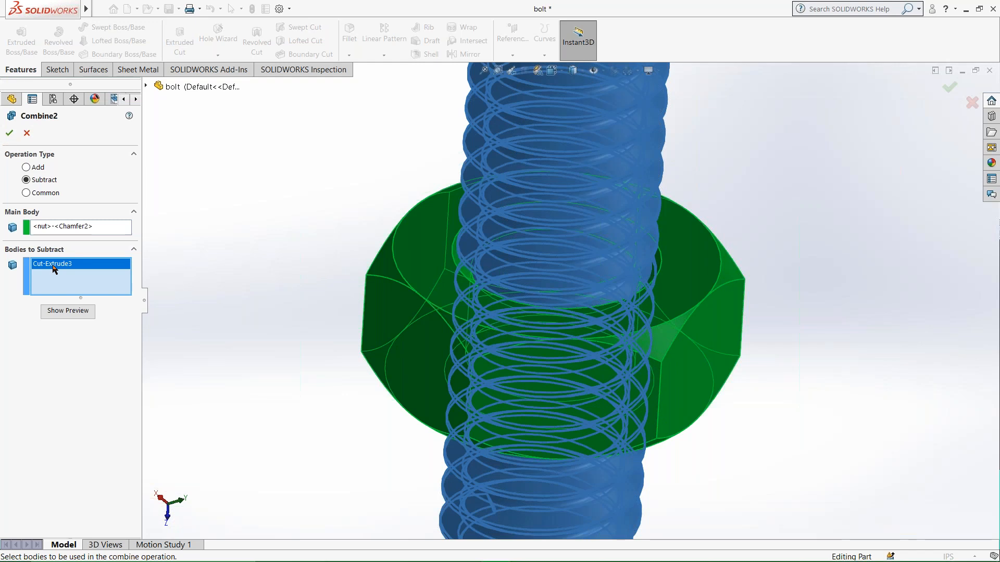
{"action": "key", "text": "Delete"}
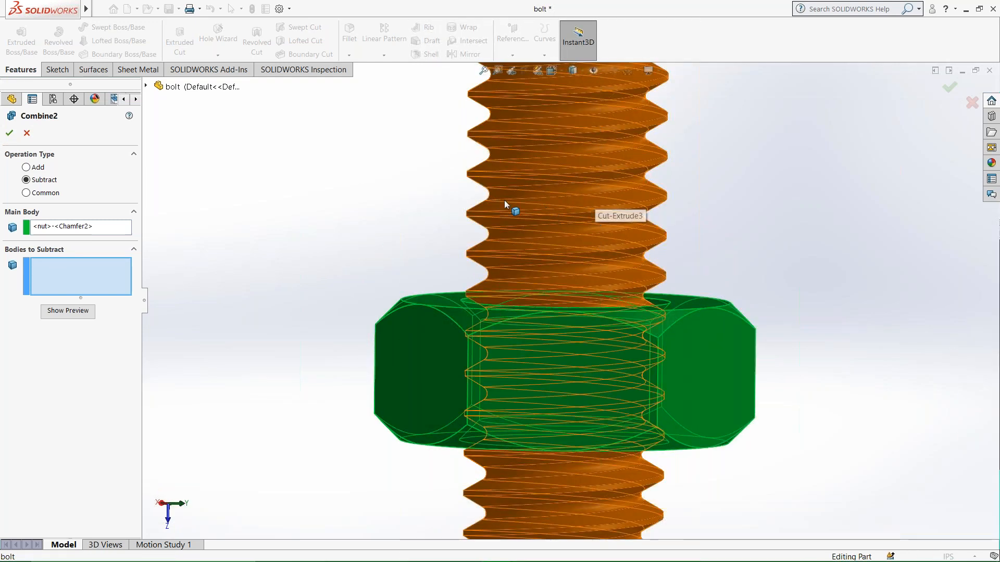
{"action": "left_click", "coordinate": [523, 180]}
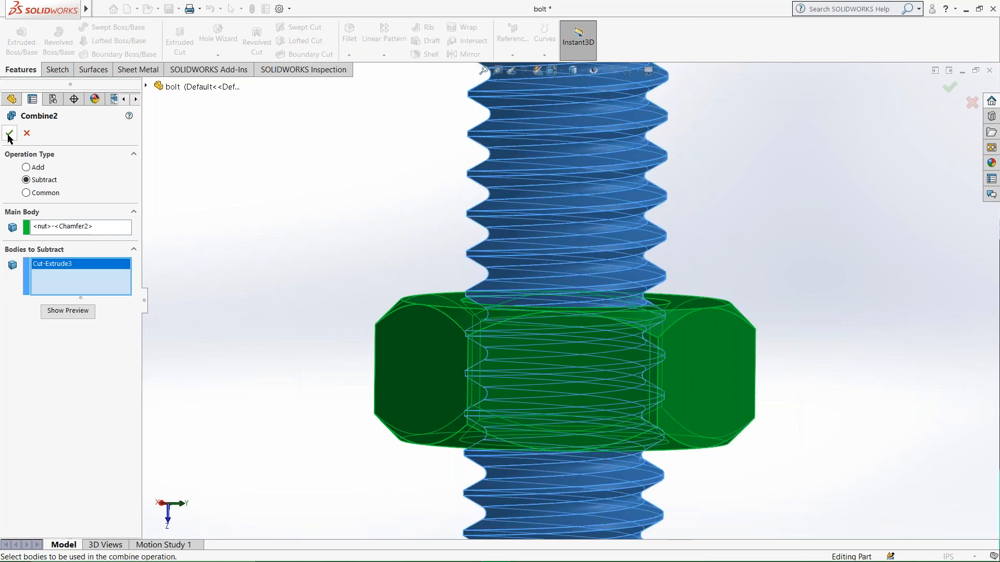
{"action": "left_click", "coordinate": [9, 134]}
Examine the thread grooves cut into the nut's bore from close up.
{"action": "middle_click_drag", "start_coordinate": [639, 234], "coordinate": [607, 252]}
{"action": "scroll", "coordinate": [678, 259], "scroll_direction": "down", "scroll_amount": 2}
{"action": "scroll", "coordinate": [804, 314], "scroll_direction": "down", "scroll_amount": 3}
{"action": "middle_click_drag", "start_coordinate": [804, 313], "coordinate": [754, 260]}
{"action": "scroll", "coordinate": [849, 324], "scroll_direction": "up", "scroll_amount": 3}
{"action": "scroll", "coordinate": [755, 260], "scroll_direction": "down", "scroll_amount": 3}
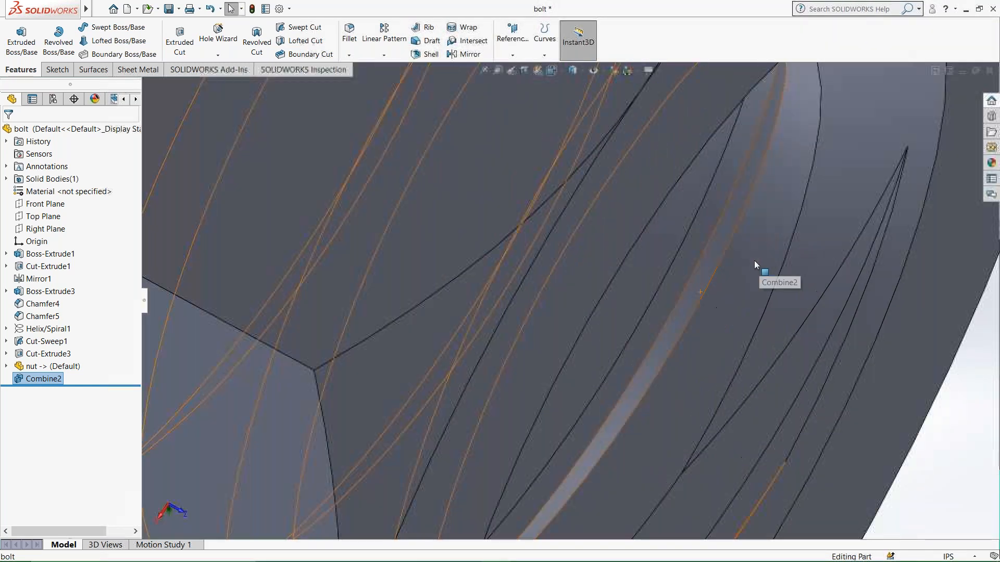
{"action": "scroll", "coordinate": [737, 263], "scroll_direction": "down", "scroll_amount": 2}
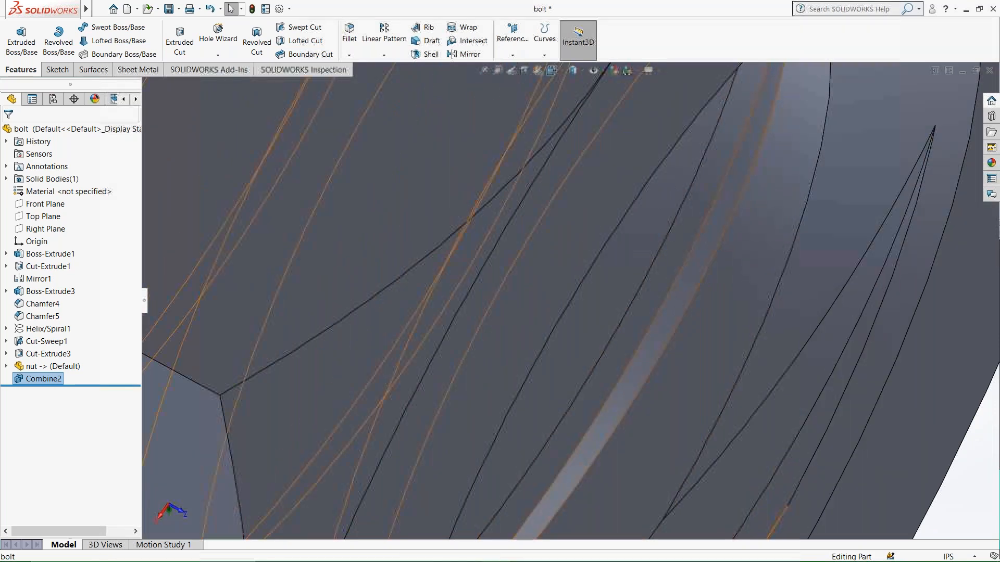
{"action": "scroll", "coordinate": [712, 260], "scroll_direction": "up", "scroll_amount": 6}
{"action": "middle_click_drag", "start_coordinate": [665, 261], "coordinate": [288, 167]}
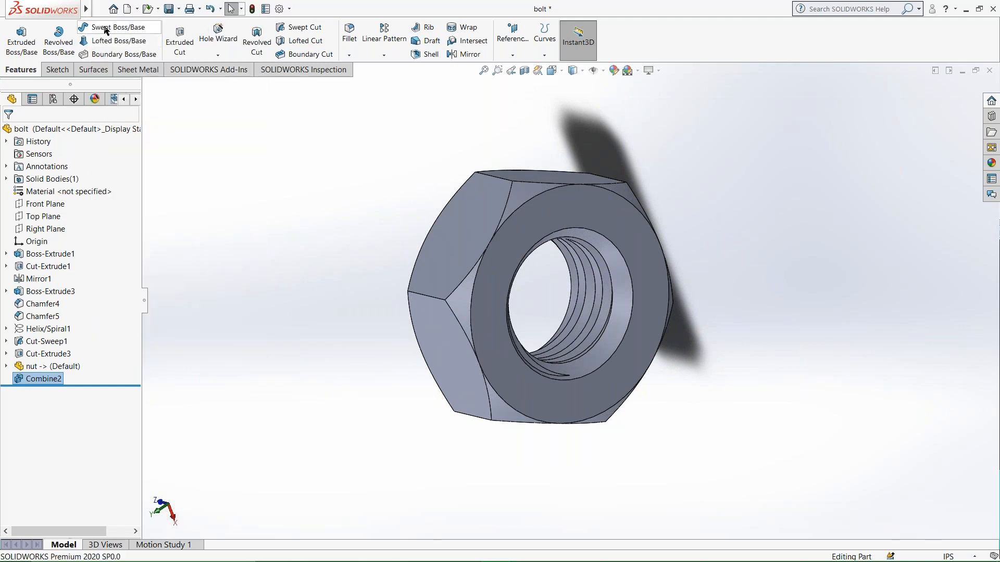
Save the part on the Desktop as a new file named "nut new".
{"action": "mouse_move", "coordinate": [87, 13]}
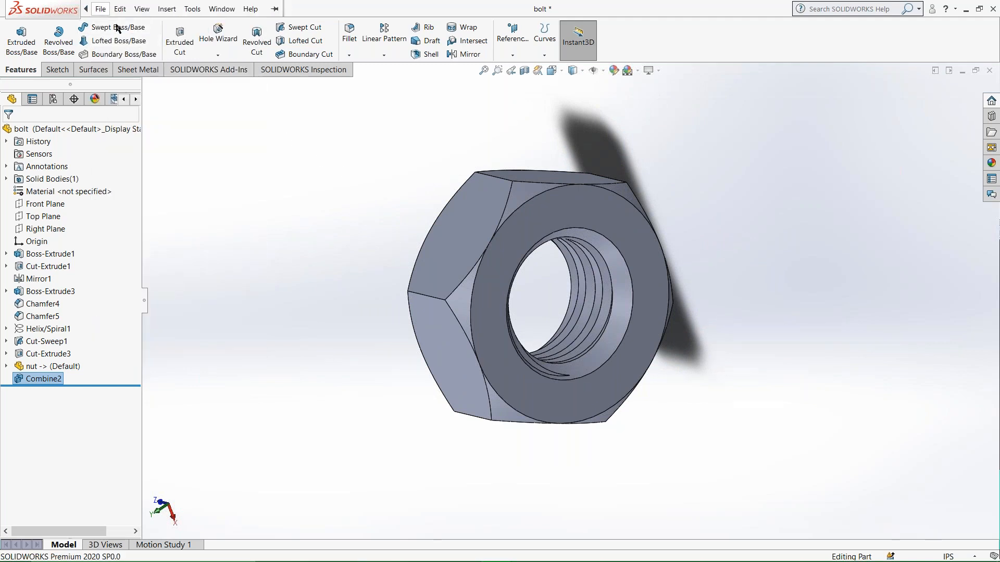
{"action": "left_click", "coordinate": [101, 8]}
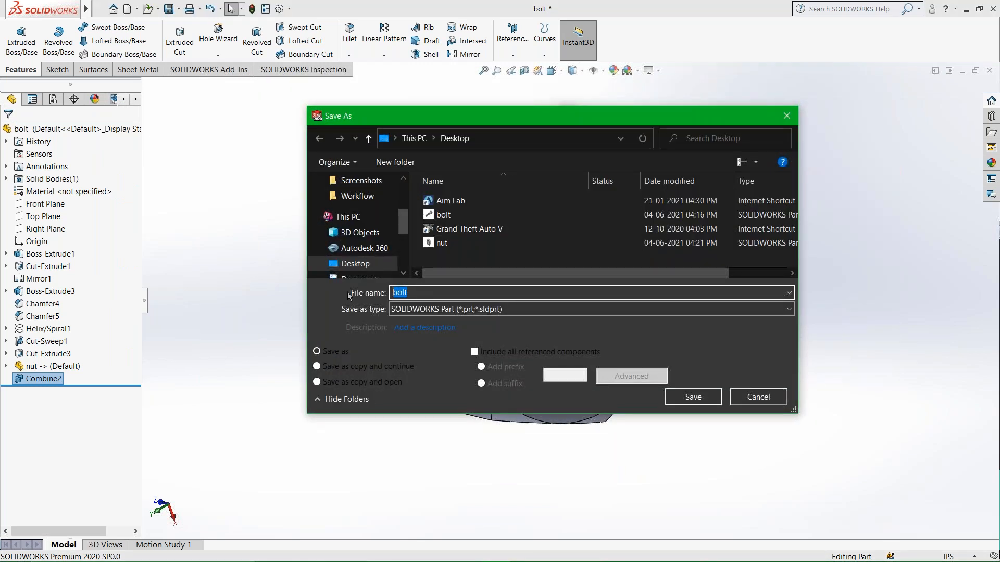
{"action": "type", "text": "nut"}
{"action": "left_click", "coordinate": [696, 403]}
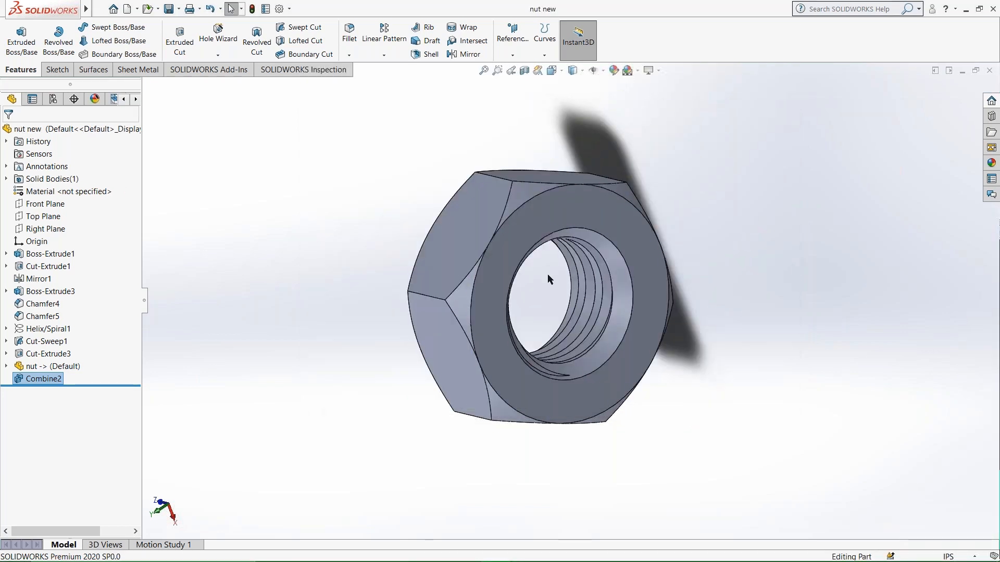
Inspect the finished nut and its internal thread from several angles.
{"action": "scroll", "coordinate": [543, 281], "scroll_direction": "up", "scroll_amount": 2}
{"action": "scroll", "coordinate": [540, 284], "scroll_direction": "down", "scroll_amount": 4}
{"action": "middle_click_drag", "start_coordinate": [594, 297], "coordinate": [547, 296]}
{"action": "scroll", "coordinate": [516, 292], "scroll_direction": "down", "scroll_amount": 1}
{"action": "middle_click_drag", "start_coordinate": [385, 276], "coordinate": [595, 264]}
{"action": "scroll", "coordinate": [480, 313], "scroll_direction": "down", "scroll_amount": 1}
{"action": "scroll", "coordinate": [480, 312], "scroll_direction": "up", "scroll_amount": 4}
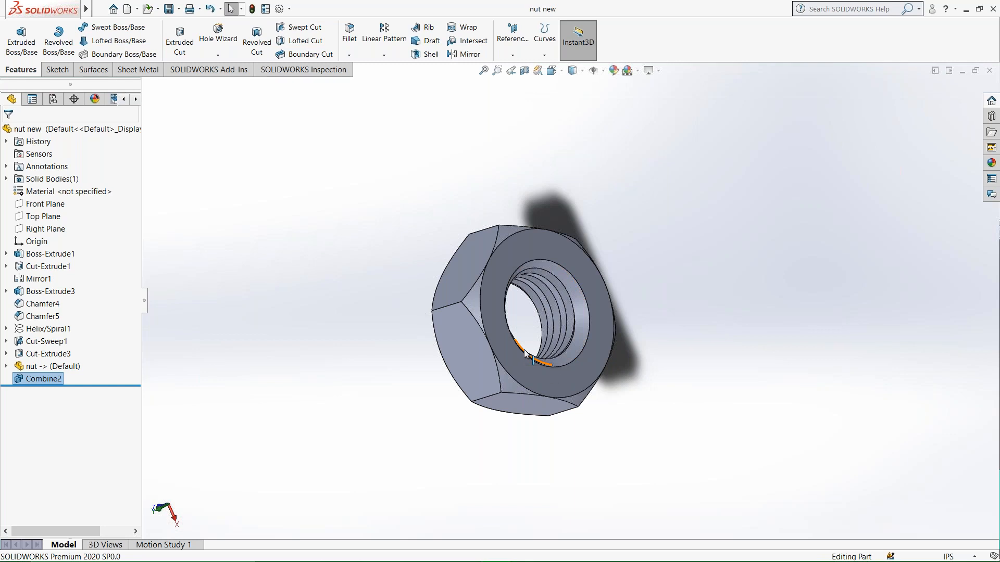
{"action": "left_click", "coordinate": [414, 261]}
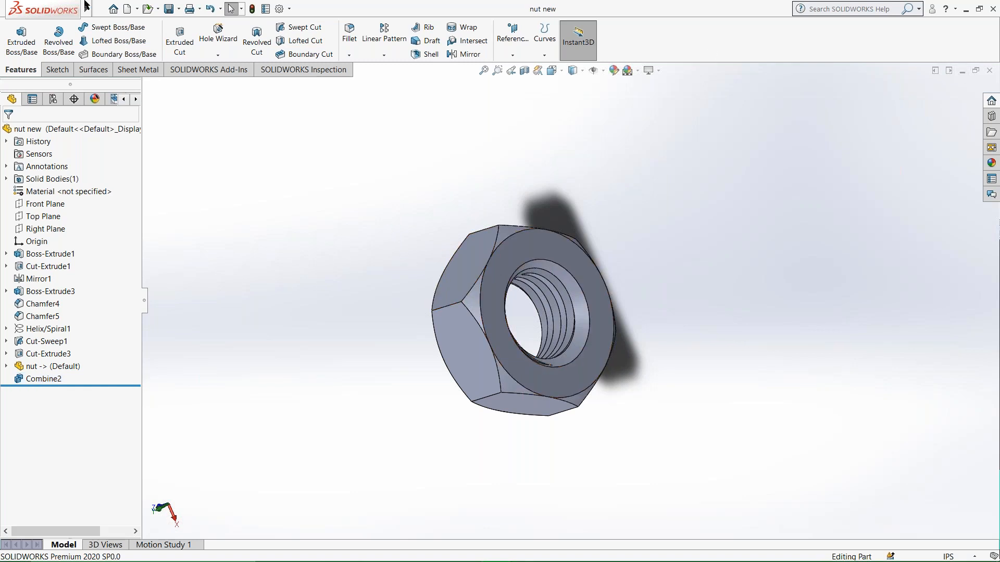
Create a new assembly and place the bolt part in it as the first component.
{"action": "left_click", "coordinate": [101, 8]}
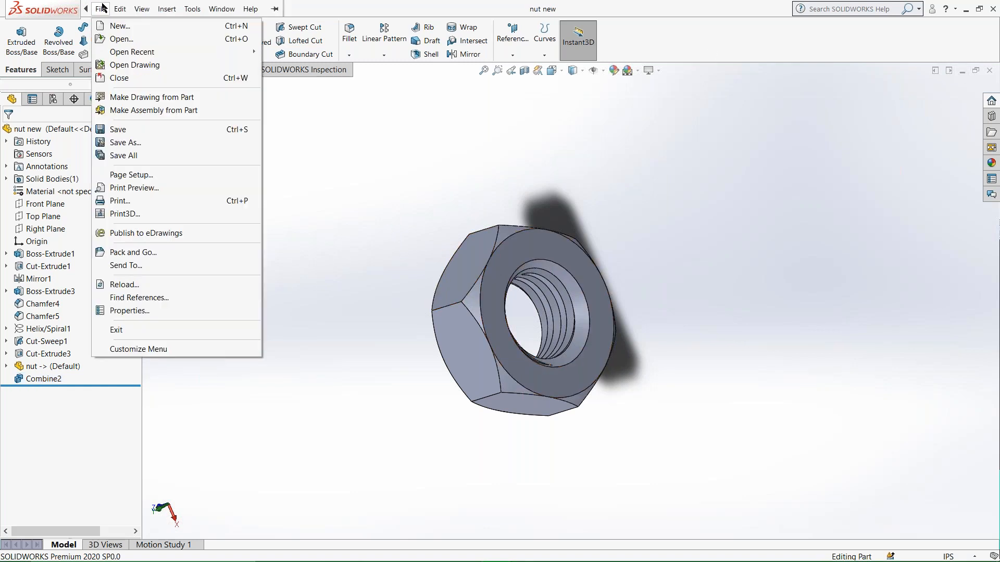
{"action": "left_click", "coordinate": [117, 26]}
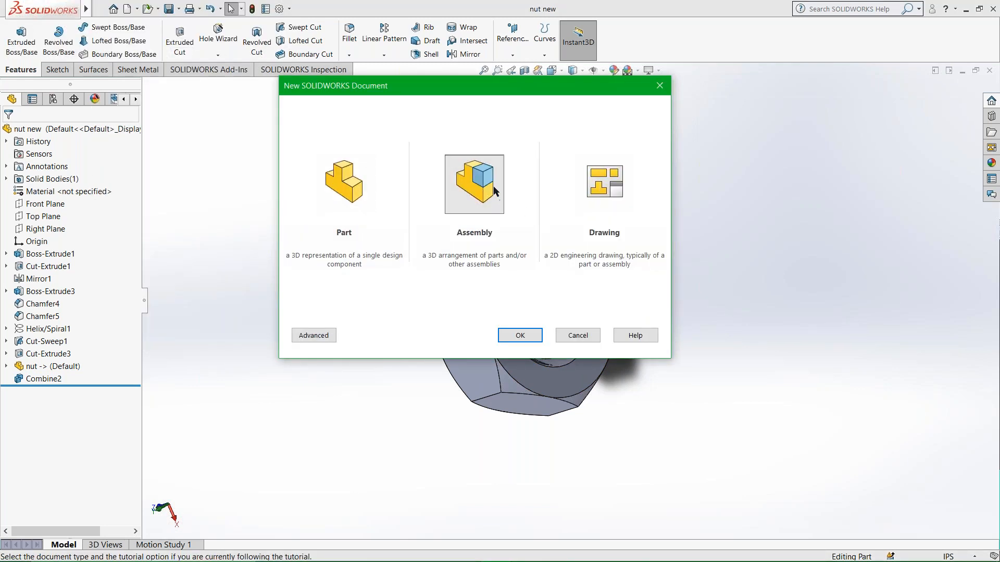
{"action": "left_click", "coordinate": [518, 334]}
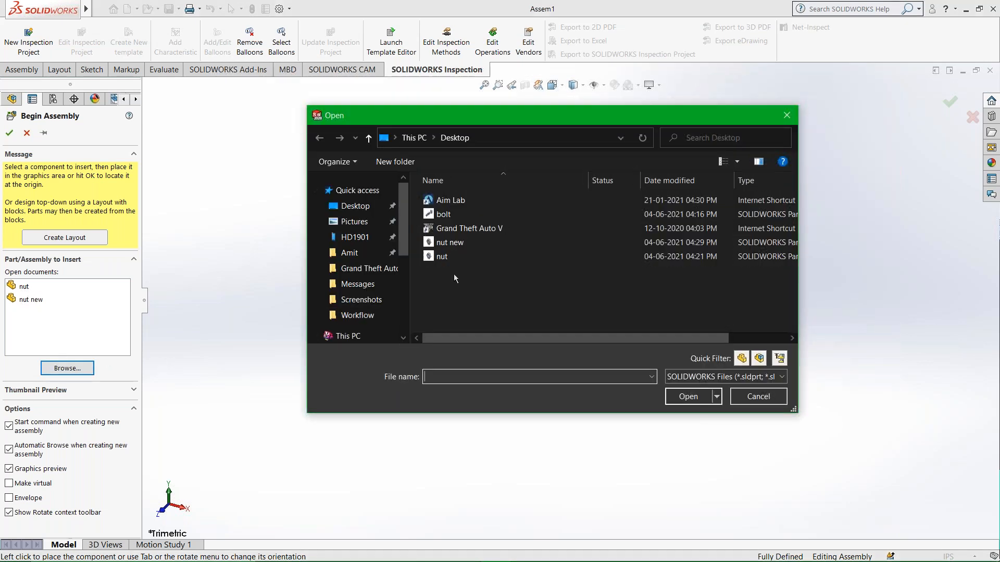
{"action": "left_click", "coordinate": [444, 214]}
{"action": "left_click", "coordinate": [680, 400]}
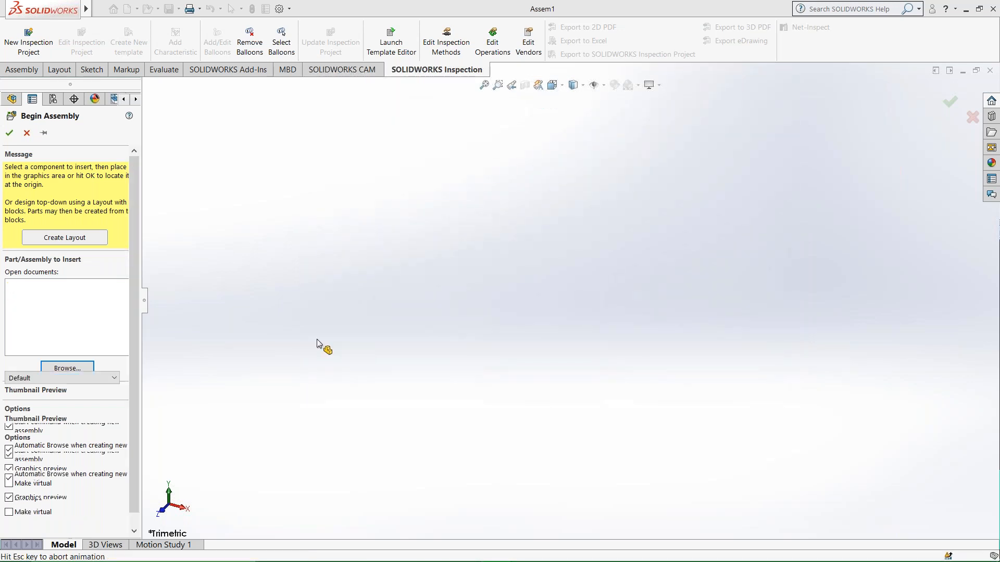
{"action": "left_click", "coordinate": [526, 261]}
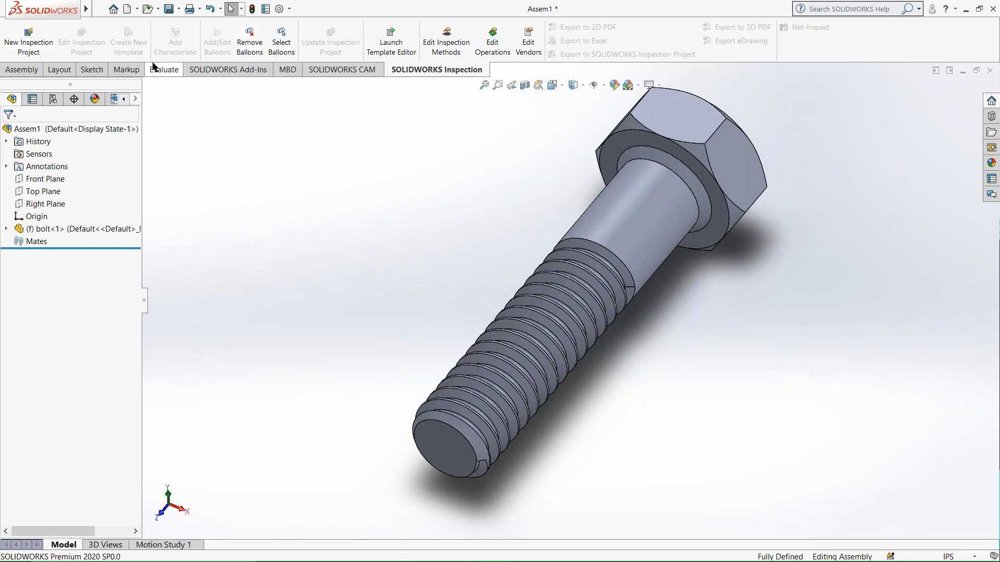
Insert the "nut new" part into the assembly beside the bolt.
{"action": "left_click", "coordinate": [37, 72]}
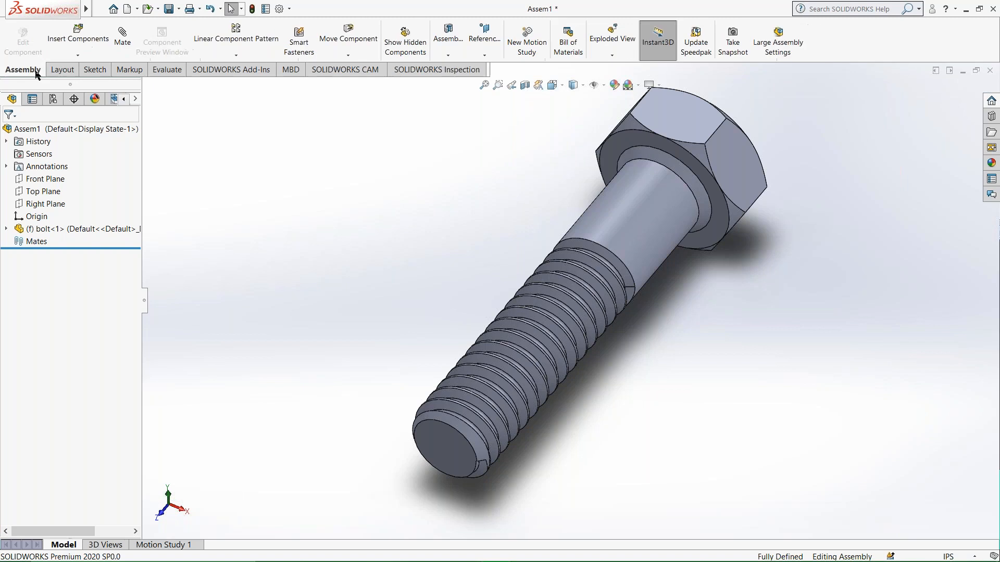
{"action": "left_click", "coordinate": [84, 42]}
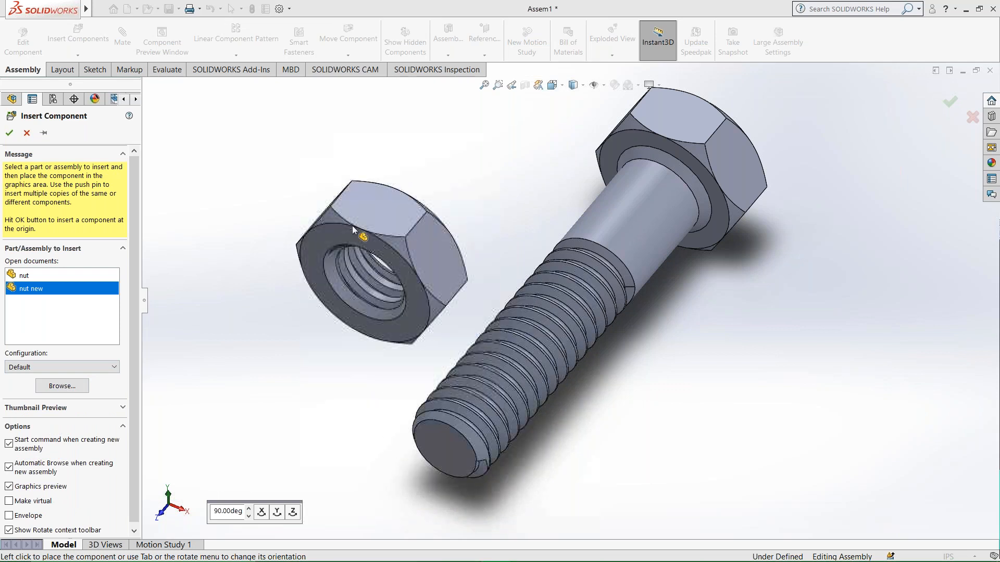
{"action": "left_click", "coordinate": [372, 250]}
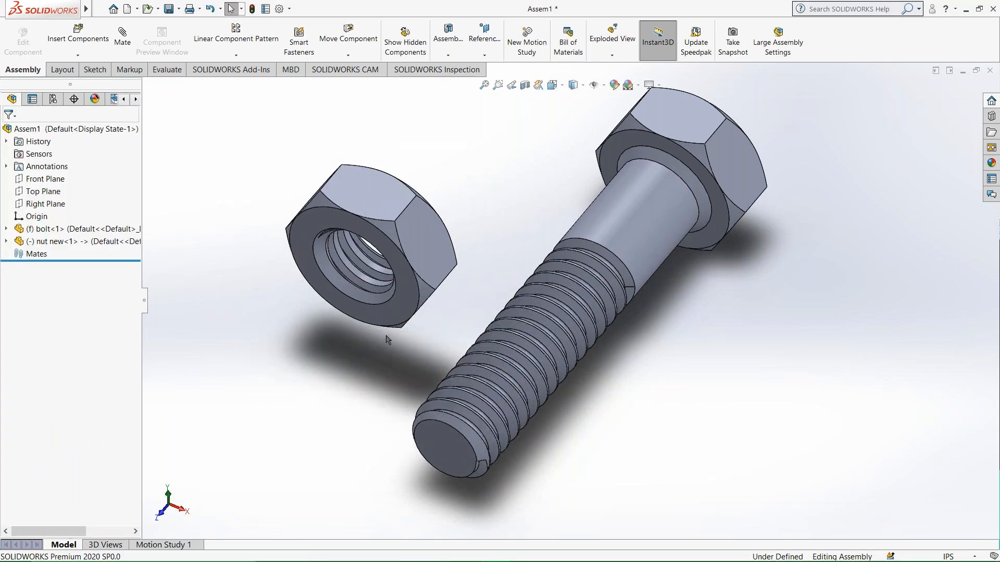
Examine the thread face inside the inserted nut's bore.
{"action": "scroll", "coordinate": [427, 274], "scroll_direction": "down", "scroll_amount": 6}
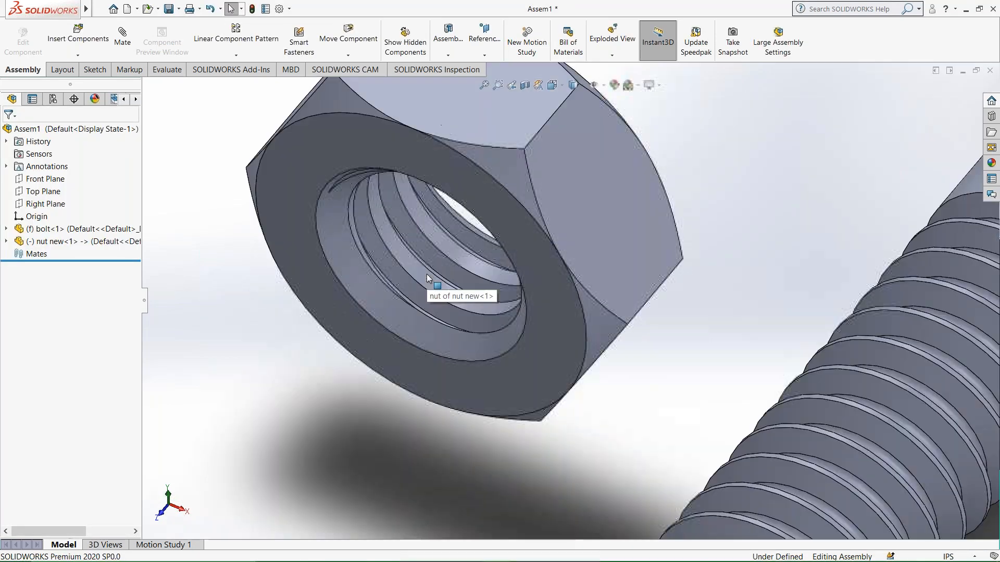
{"action": "scroll", "coordinate": [454, 280], "scroll_direction": "down", "scroll_amount": 3}
{"action": "left_click", "coordinate": [474, 294]}
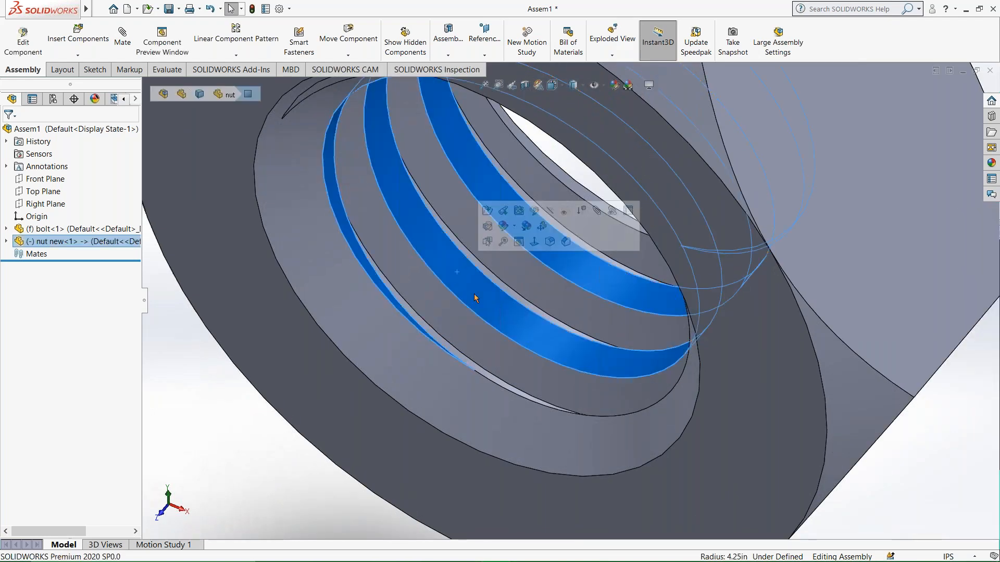
{"action": "scroll", "coordinate": [630, 324], "scroll_direction": "up", "scroll_amount": 4}
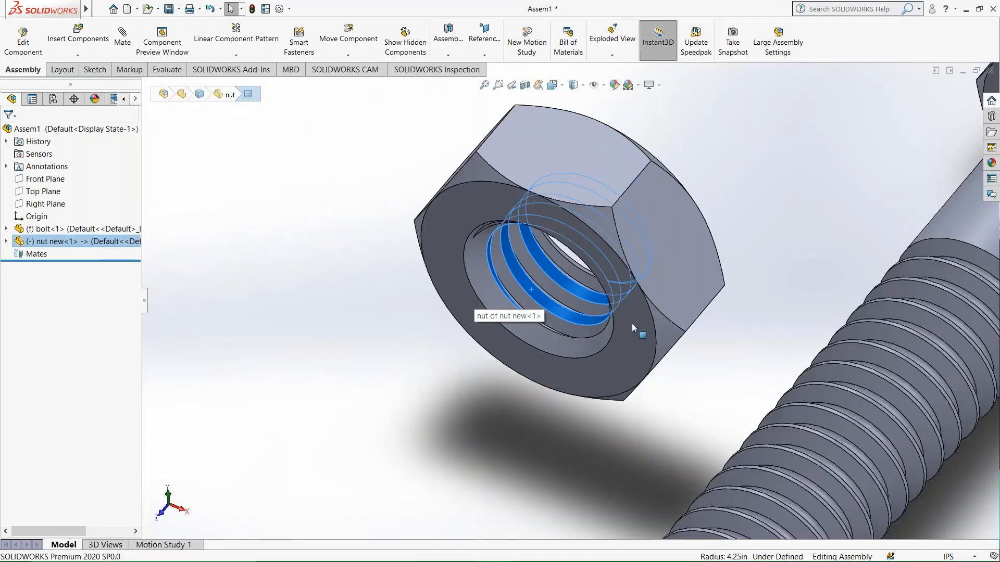
{"action": "scroll", "coordinate": [644, 315], "scroll_direction": "up", "scroll_amount": 5}
Move the nut freely to a spot next to the bolt's head.
{"action": "left_click", "coordinate": [646, 315]}
{"action": "middle_click_drag", "start_coordinate": [636, 312], "coordinate": [625, 156]}
{"action": "left_click_drag", "start_coordinate": [618, 327], "coordinate": [464, 241]}
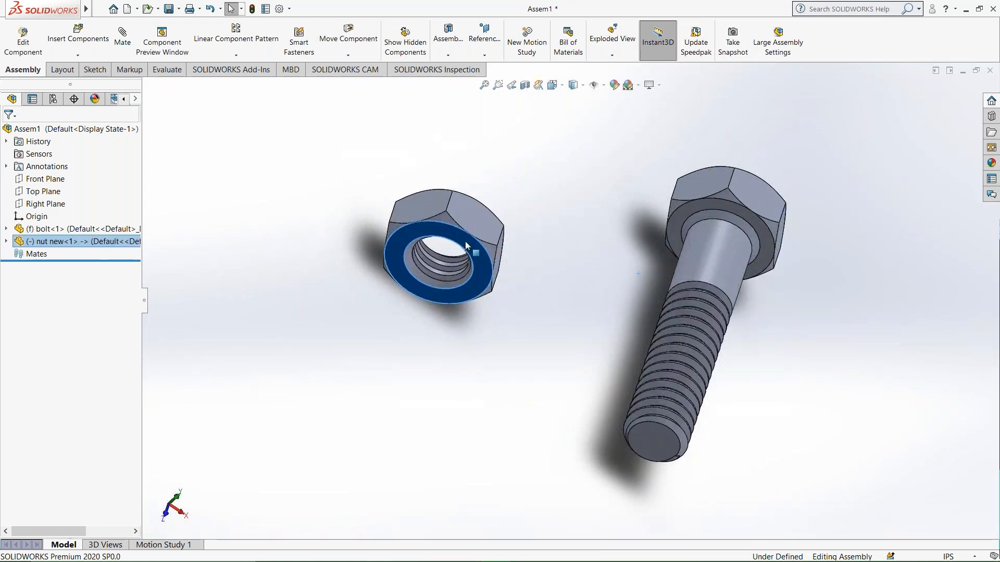
{"action": "left_click_drag", "start_coordinate": [477, 209], "coordinate": [505, 271]}
Fix the nut component in its current position beside the bolt.
{"action": "left_click", "coordinate": [715, 247]}
{"action": "left_click", "coordinate": [631, 255]}
{"action": "left_click", "coordinate": [736, 264]}
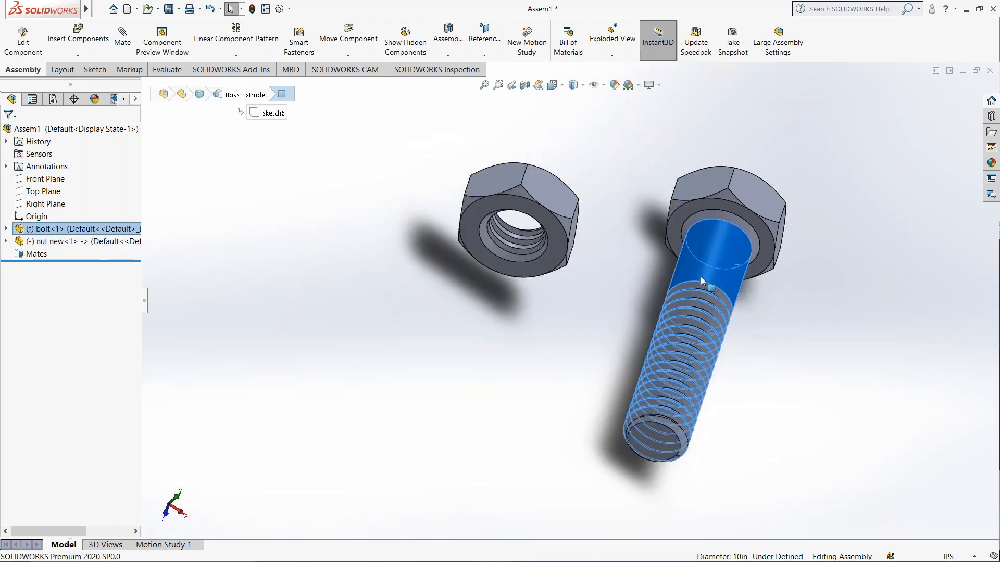
{"action": "right_click", "coordinate": [518, 206]}
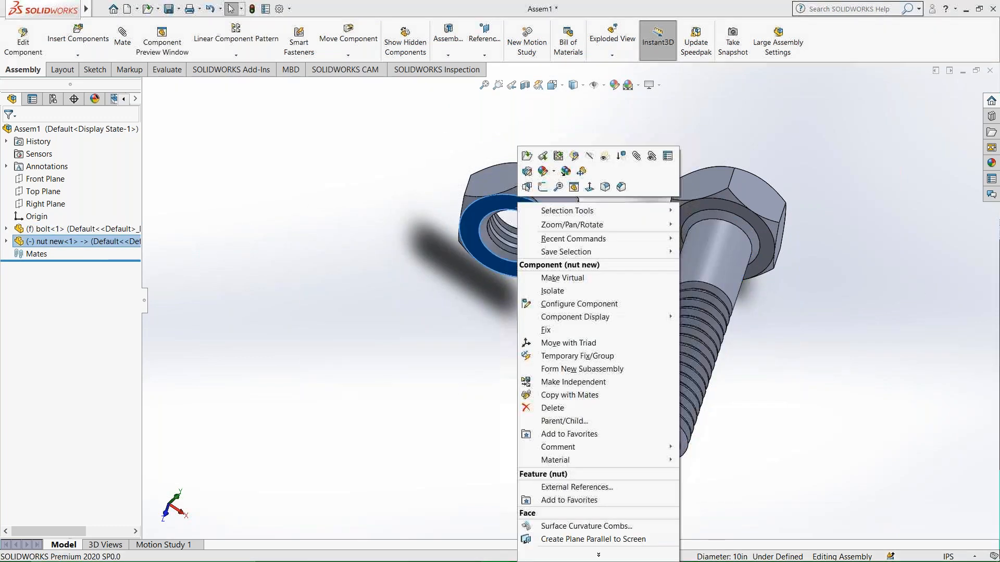
{"action": "left_click", "coordinate": [546, 330]}
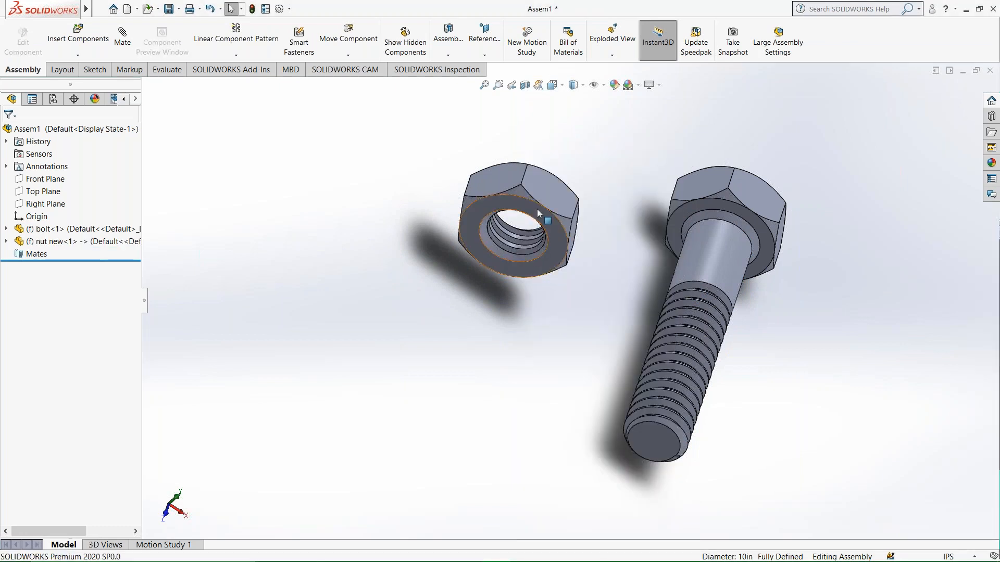
Float the bolt component and move it freely upward beside the nut.
{"action": "left_click", "coordinate": [537, 209]}
{"action": "left_click", "coordinate": [753, 265]}
{"action": "right_click", "coordinate": [722, 264]}
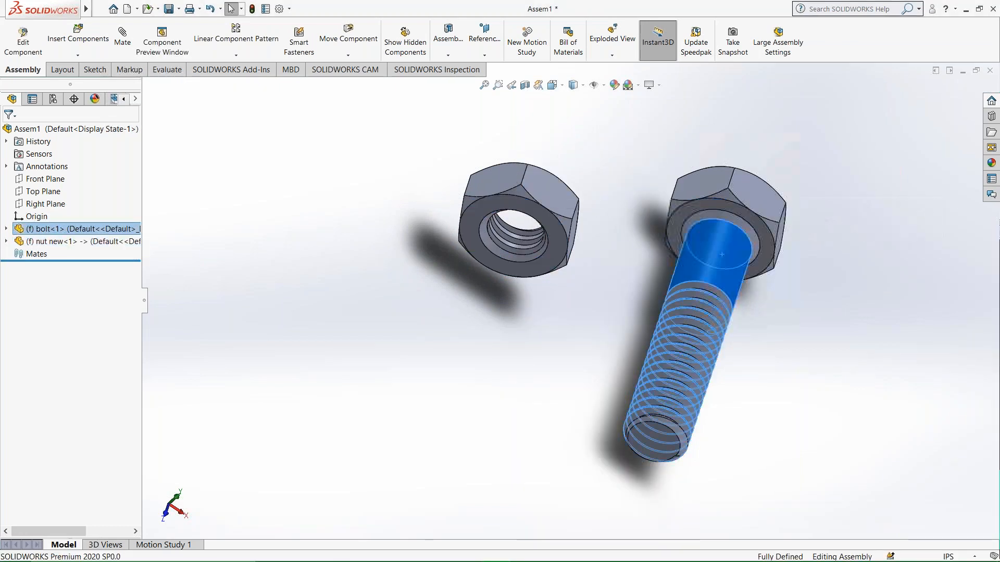
{"action": "left_click", "coordinate": [754, 356]}
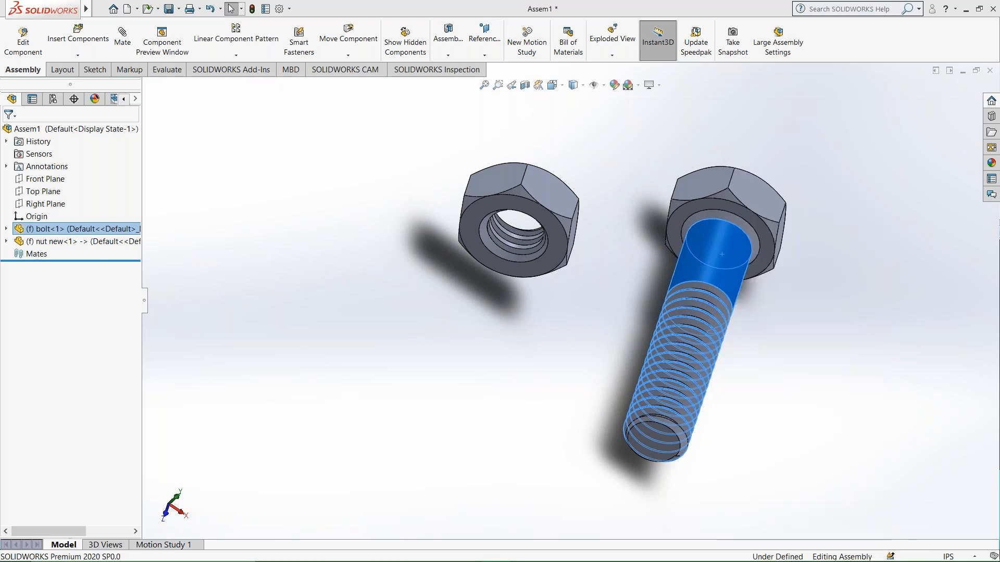
{"action": "left_click_drag", "start_coordinate": [641, 201], "coordinate": [754, 152]}
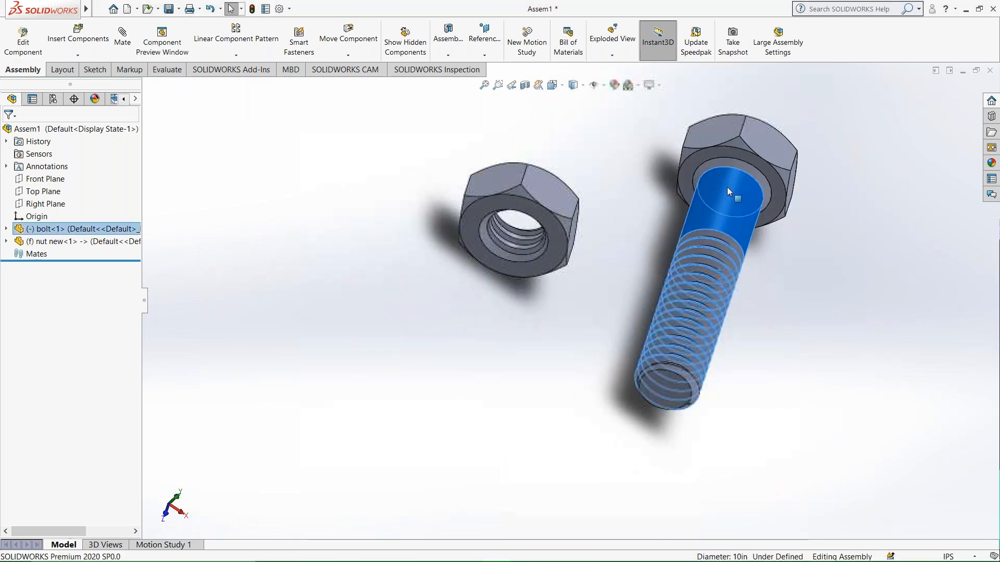
Fix the bolt component at its new position and try to move it.
{"action": "right_click", "coordinate": [734, 136]}
{"action": "left_click", "coordinate": [764, 318]}
{"action": "left_click_drag", "start_coordinate": [738, 227], "coordinate": [750, 182]}
Float the nut component and move it freely farther away from the fixed bolt.
{"action": "left_click_drag", "start_coordinate": [554, 195], "coordinate": [511, 160]}
{"action": "right_click", "coordinate": [486, 180]}
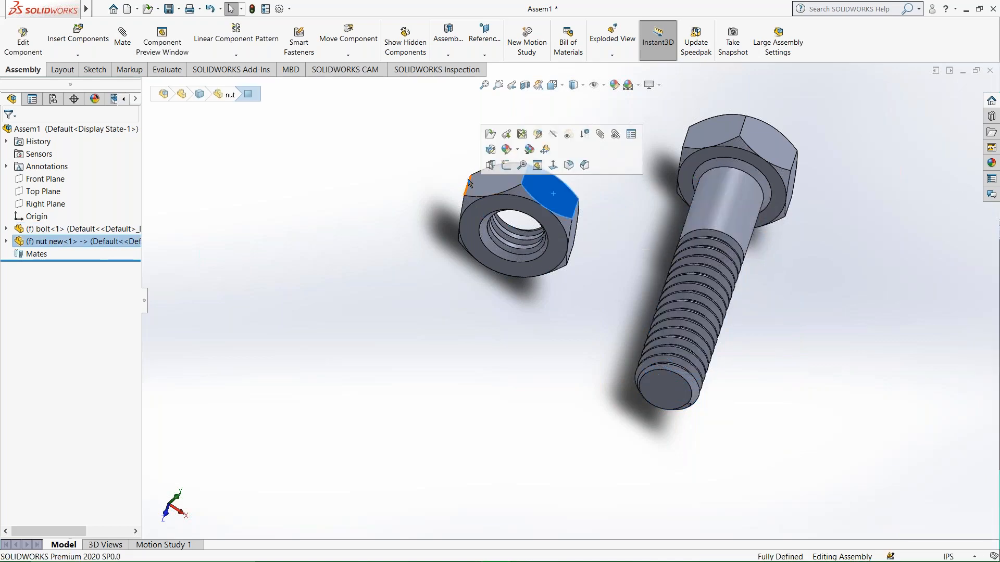
{"action": "left_click", "coordinate": [513, 309]}
{"action": "left_click_drag", "start_coordinate": [521, 180], "coordinate": [494, 212]}
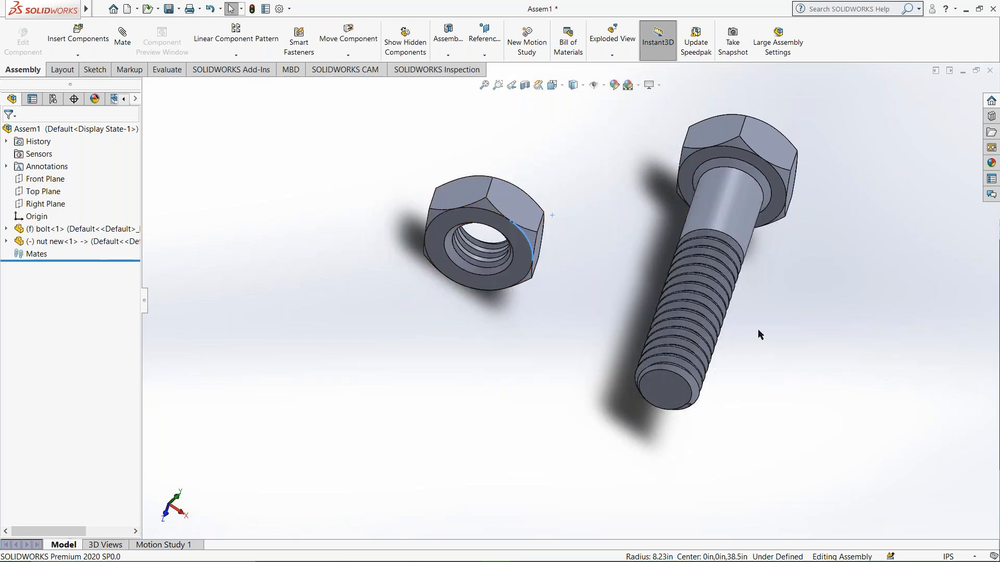
{"action": "left_click", "coordinate": [740, 227]}
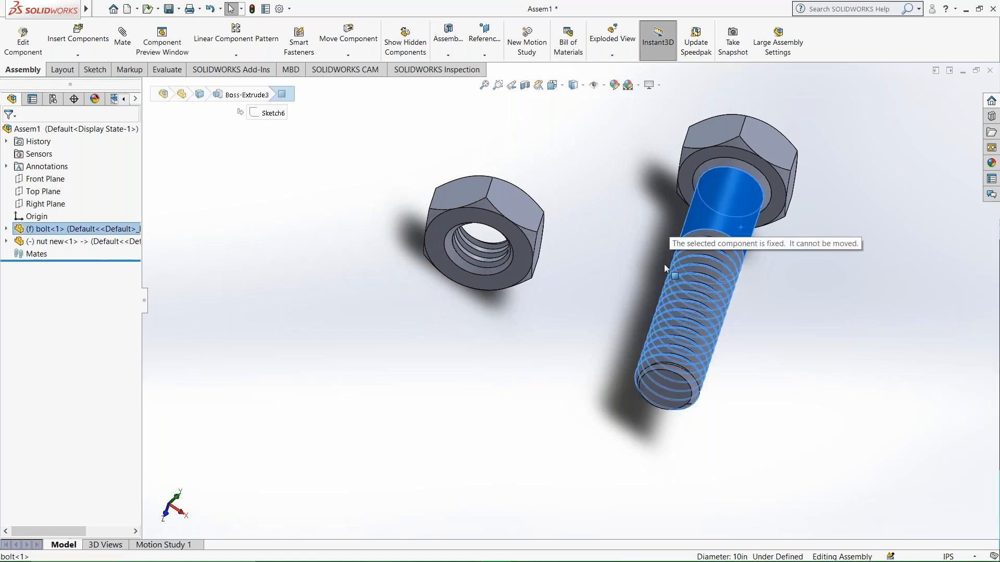
{"action": "left_click_drag", "start_coordinate": [496, 216], "coordinate": [467, 250]}
{"action": "left_click", "coordinate": [535, 192]}
Shift the floating nut slightly upward so that it sits beside the bolt's shank.
{"action": "scroll", "coordinate": [445, 301], "scroll_direction": "down", "scroll_amount": 4}
{"action": "scroll", "coordinate": [520, 285], "scroll_direction": "up", "scroll_amount": 5}
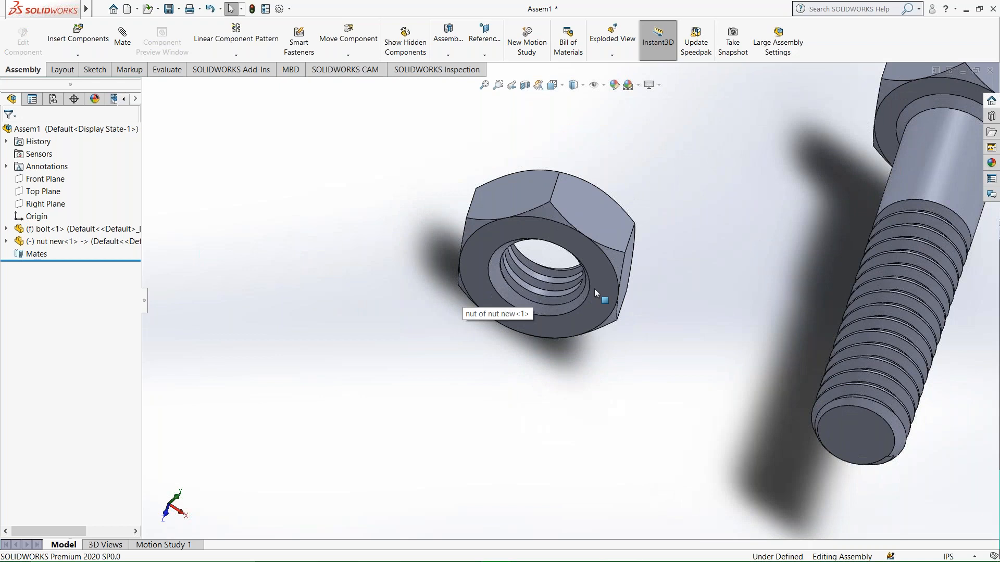
{"action": "scroll", "coordinate": [699, 265], "scroll_direction": "down", "scroll_amount": 3}
{"action": "left_click", "coordinate": [386, 324]}
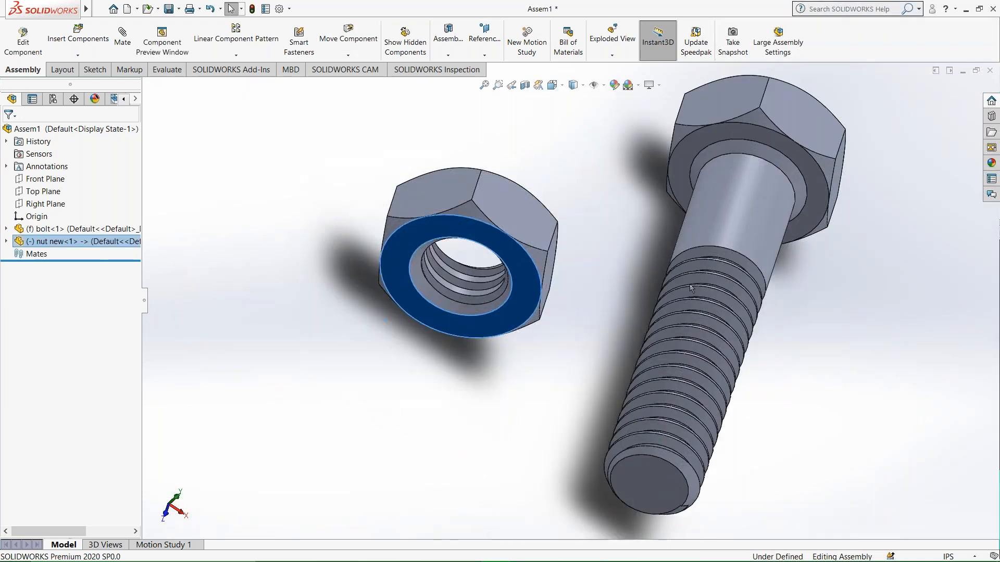
{"action": "scroll", "coordinate": [776, 293], "scroll_direction": "down", "scroll_amount": 3}
{"action": "left_click", "coordinate": [782, 298]}
{"action": "scroll", "coordinate": [782, 301], "scroll_direction": "up", "scroll_amount": 4}
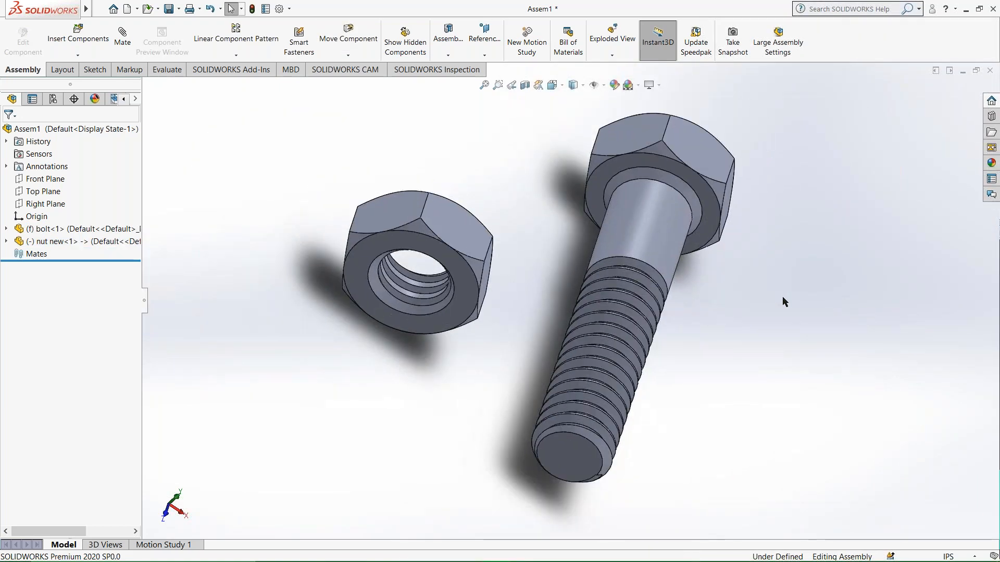
{"action": "left_click_drag", "start_coordinate": [467, 289], "coordinate": [488, 245]}
Mate the thread face inside the nut concentric with the bolt's cylindrical shank.
{"action": "scroll", "coordinate": [438, 251], "scroll_direction": "down", "scroll_amount": 3}
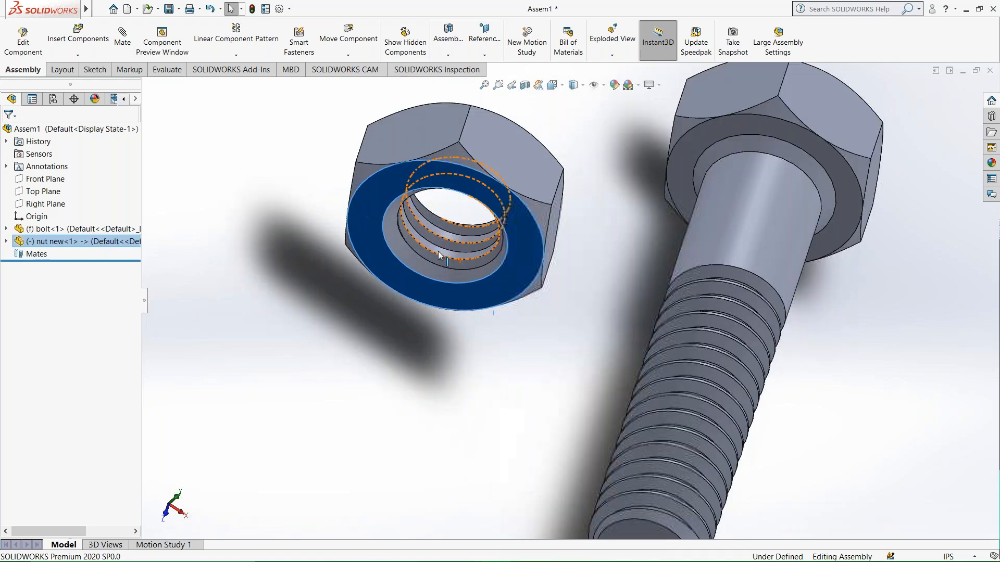
{"action": "scroll", "coordinate": [438, 252], "scroll_direction": "up", "scroll_amount": 3}
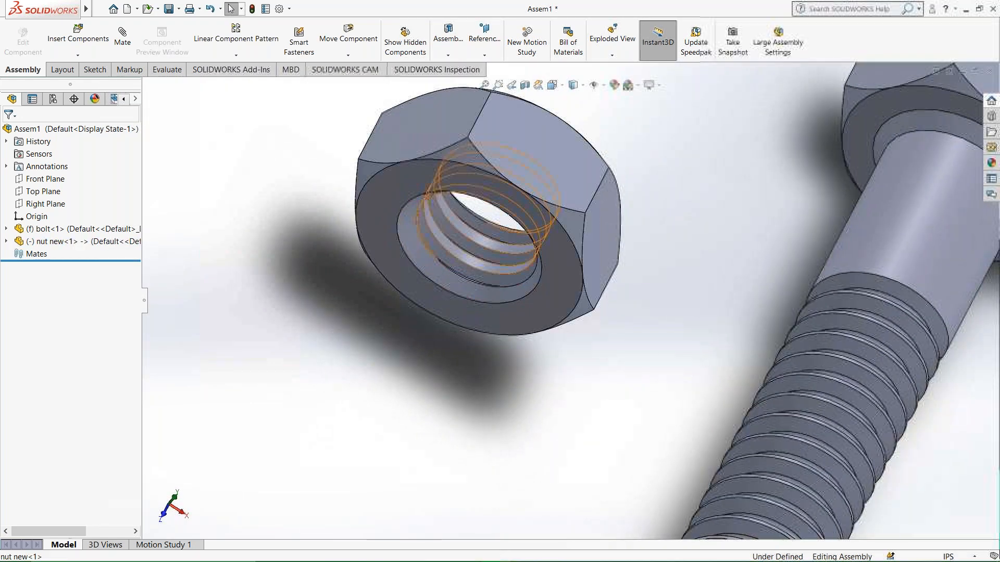
{"action": "left_click", "coordinate": [462, 256]}
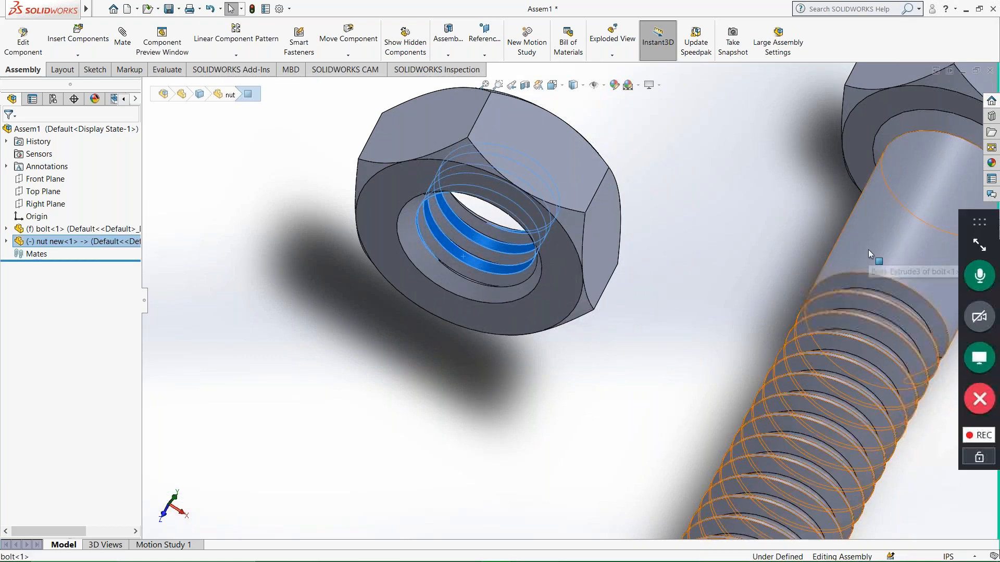
{"action": "left_click", "coordinate": [841, 250], "text": "ctrl"}
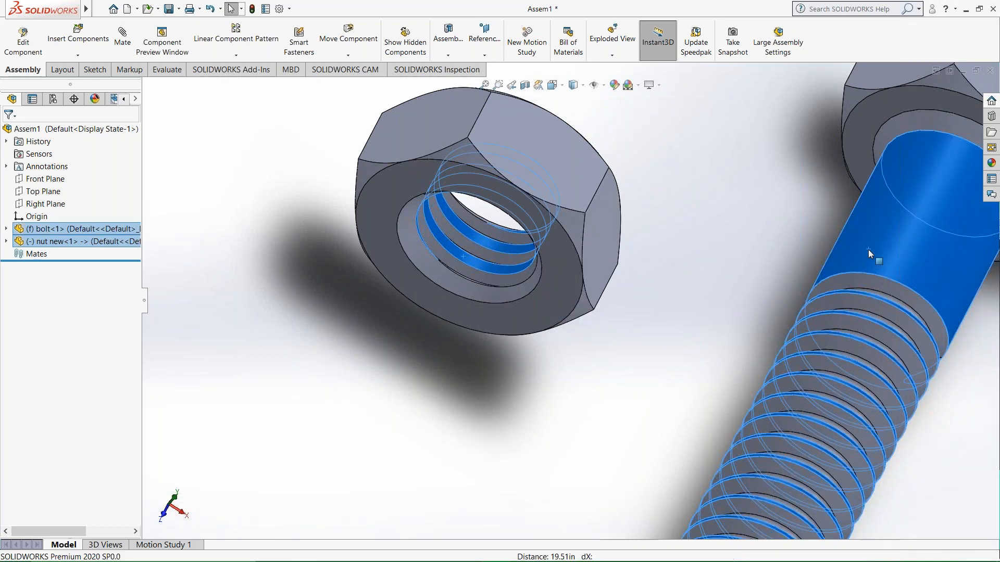
{"action": "left_click", "coordinate": [123, 44]}
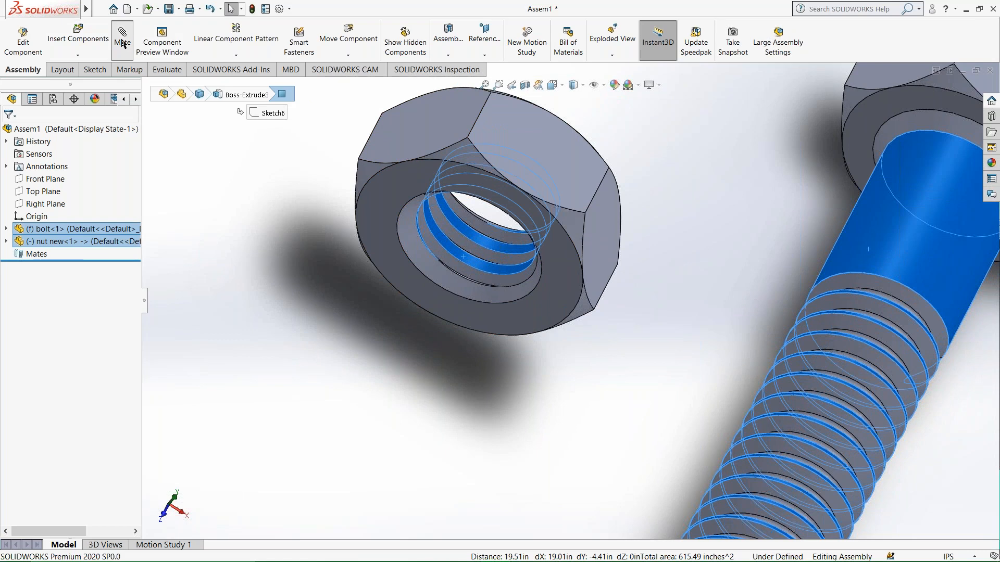
{"action": "scroll", "coordinate": [603, 262], "scroll_direction": "up", "scroll_amount": 5}
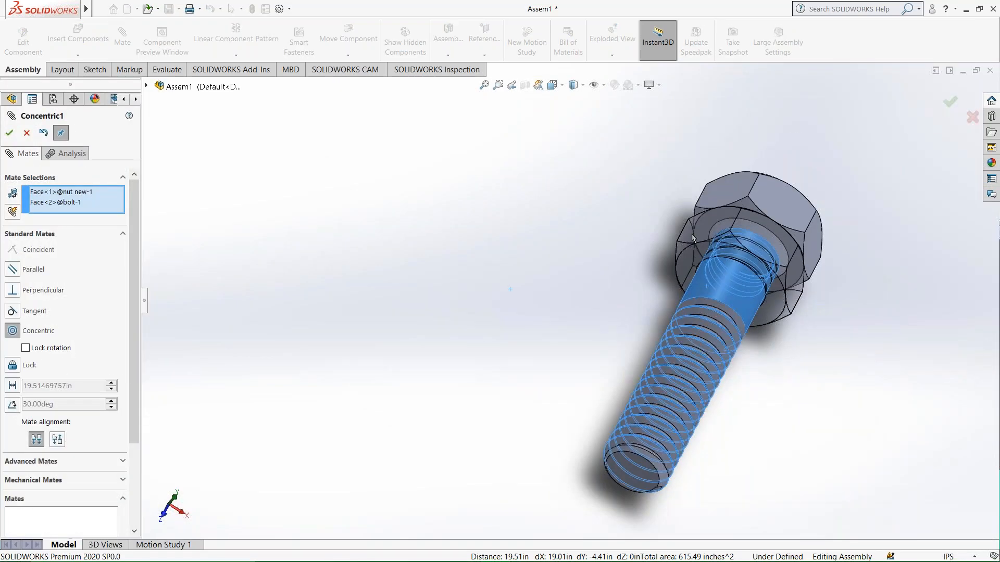
{"action": "left_click", "coordinate": [9, 133]}
Slide the nut along the bolt's axis onto the threaded end.
{"action": "left_click_drag", "start_coordinate": [835, 232], "coordinate": [675, 413]}
{"action": "scroll", "coordinate": [78, 261], "scroll_direction": "down", "scroll_amount": 3}
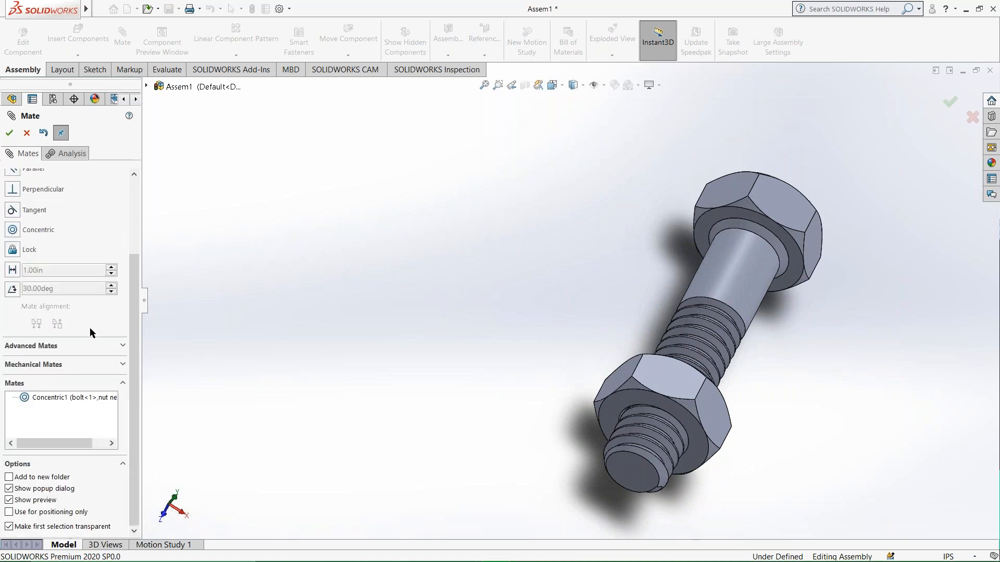
{"action": "scroll", "coordinate": [61, 289], "scroll_direction": "up", "scroll_amount": 3}
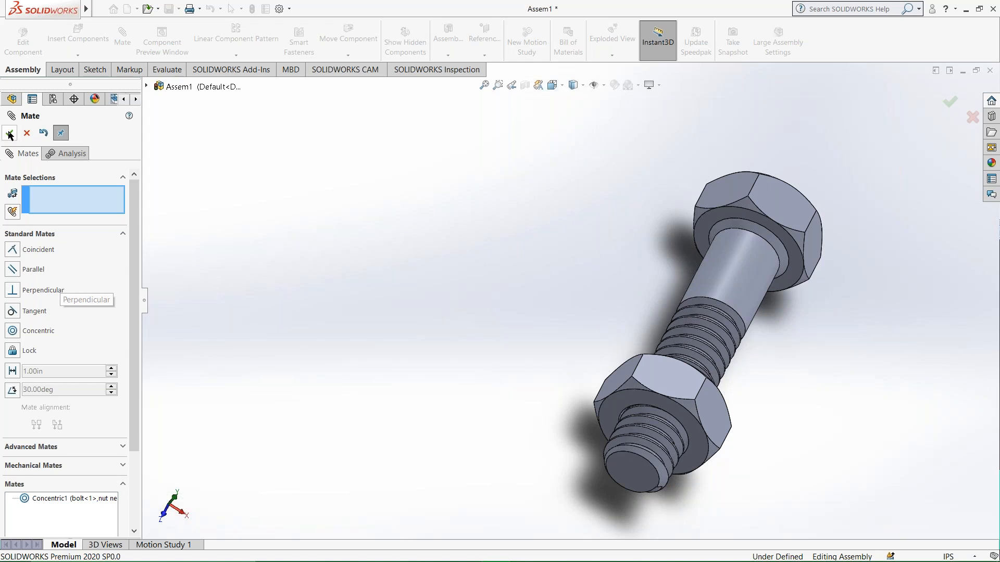
Start a mechanical Screw mate using Distance/revolution at 2.00in, with the bolt and nut viewed from the head side.
{"action": "left_click", "coordinate": [62, 466]}
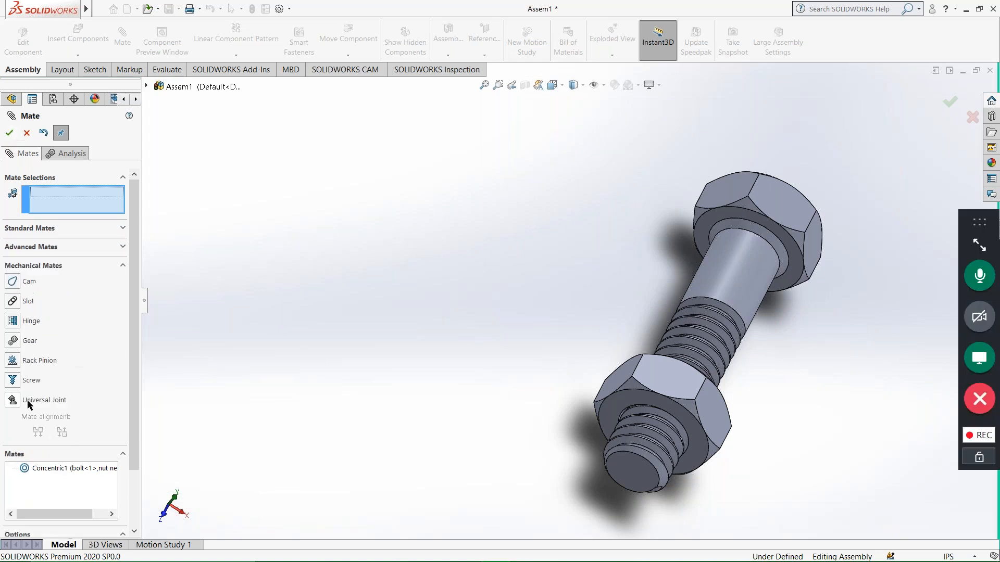
{"action": "left_click", "coordinate": [13, 380]}
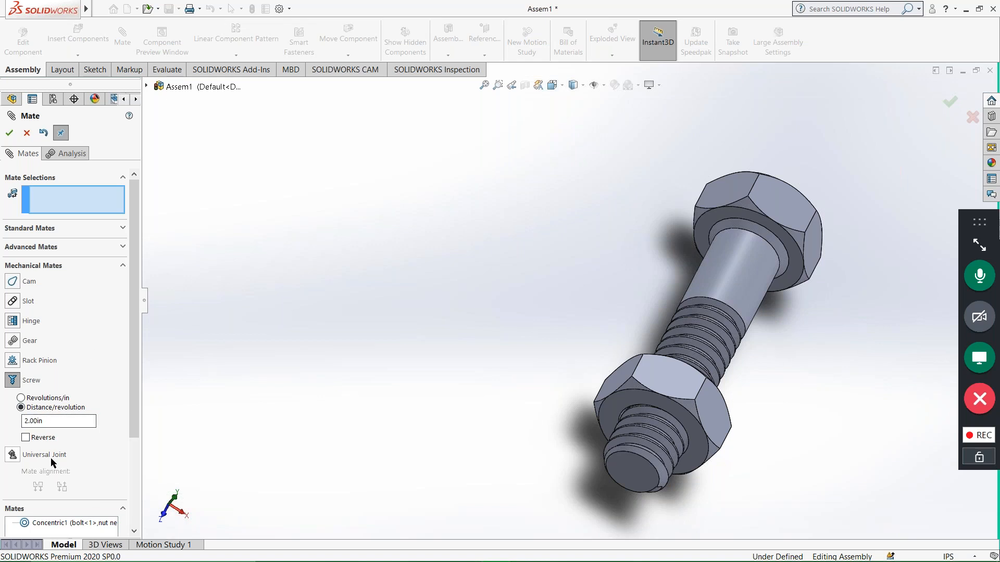
{"action": "left_click_drag", "start_coordinate": [136, 425], "coordinate": [143, 401]}
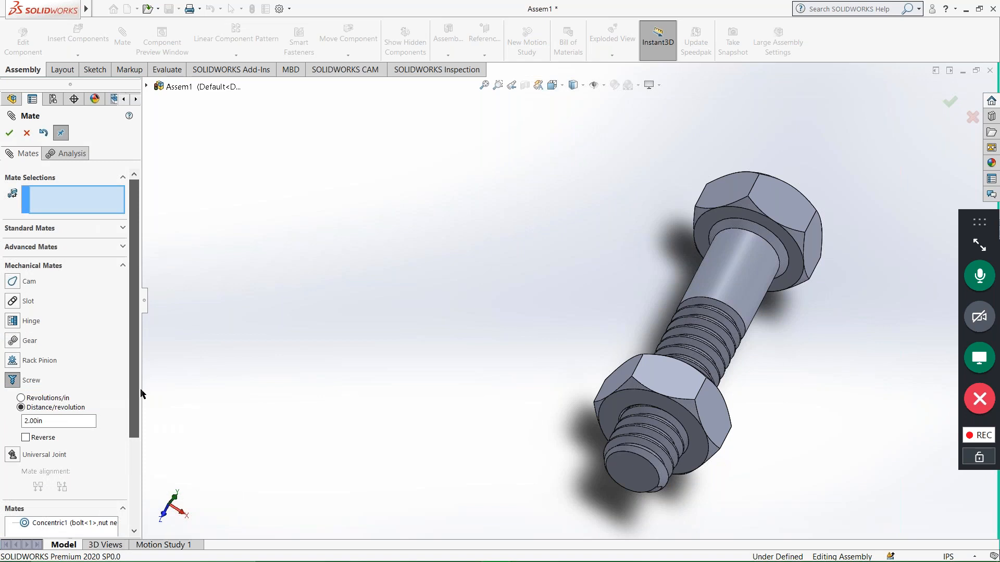
{"action": "middle_click_drag", "start_coordinate": [676, 422], "coordinate": [609, 388]}
{"action": "middle_click_drag", "start_coordinate": [781, 343], "coordinate": [307, 216]}
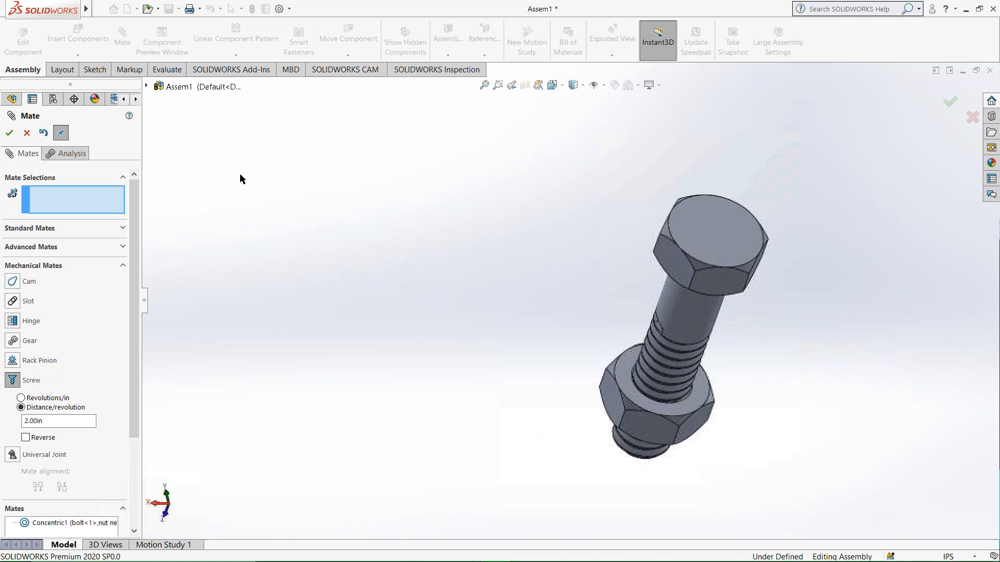
Hide the bolt and select the thread face inside the nut's bore for the Screw mate.
{"action": "left_click", "coordinate": [146, 86]}
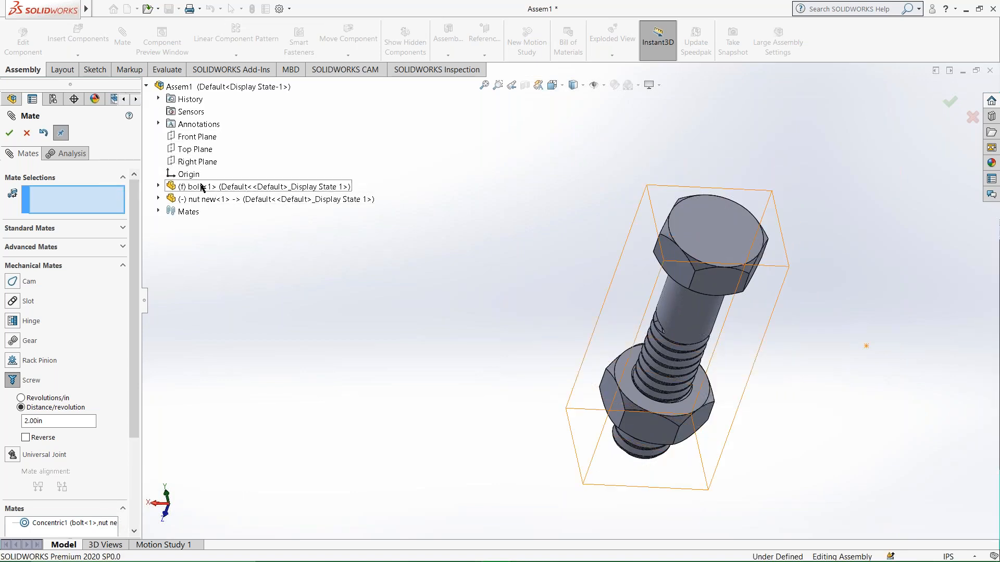
{"action": "left_click", "coordinate": [211, 205]}
{"action": "scroll", "coordinate": [663, 370], "scroll_direction": "down", "scroll_amount": 8}
{"action": "middle_click_drag", "start_coordinate": [647, 369], "coordinate": [578, 278]}
{"action": "scroll", "coordinate": [593, 296], "scroll_direction": "down", "scroll_amount": 3}
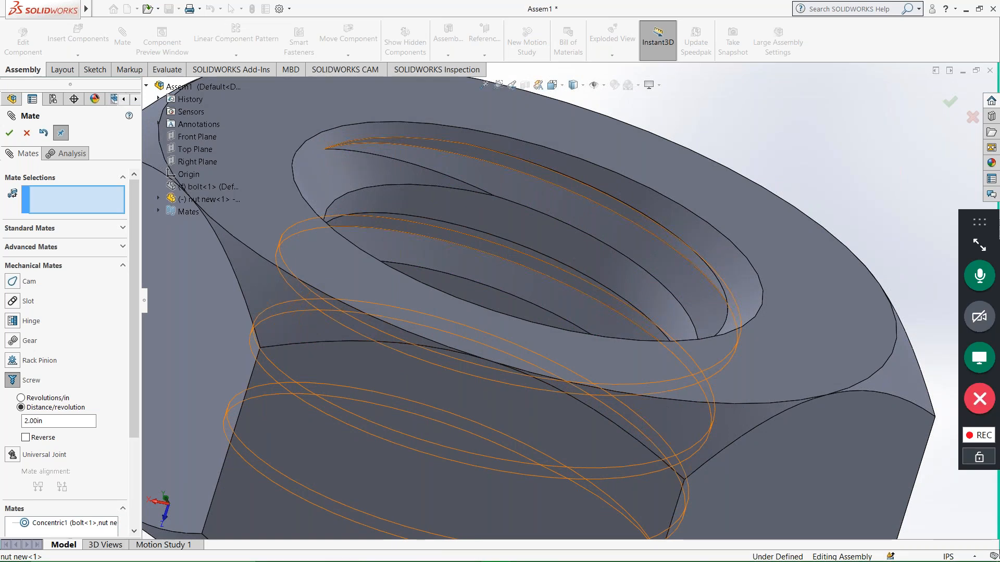
{"action": "middle_click_drag", "start_coordinate": [570, 277], "coordinate": [563, 253]}
{"action": "scroll", "coordinate": [549, 263], "scroll_direction": "down", "scroll_amount": 1}
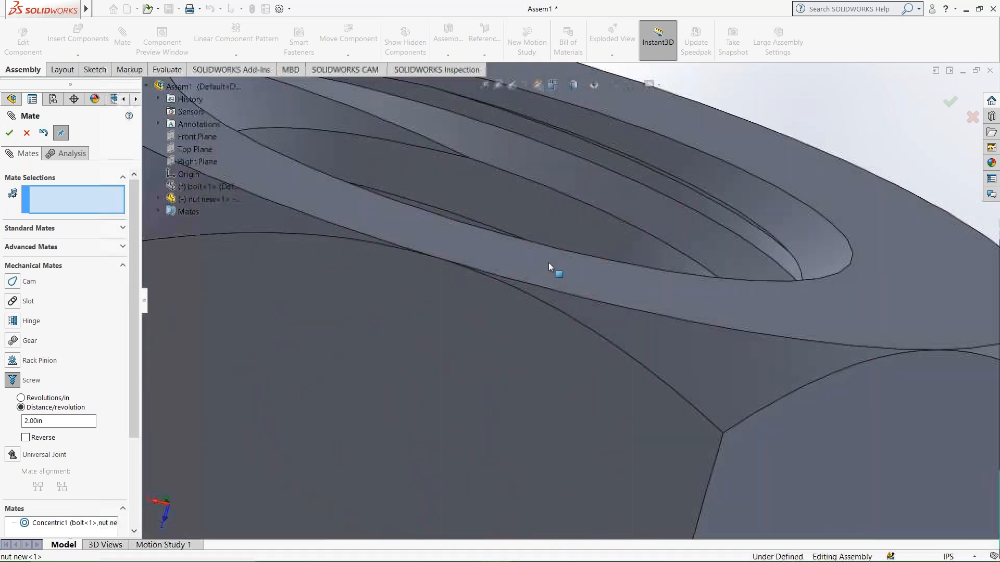
{"action": "left_click", "coordinate": [553, 136]}
{"action": "scroll", "coordinate": [552, 137], "scroll_direction": "up", "scroll_amount": 1}
{"action": "scroll", "coordinate": [548, 193], "scroll_direction": "up", "scroll_amount": 1}
{"action": "scroll", "coordinate": [548, 246], "scroll_direction": "up", "scroll_amount": 1}
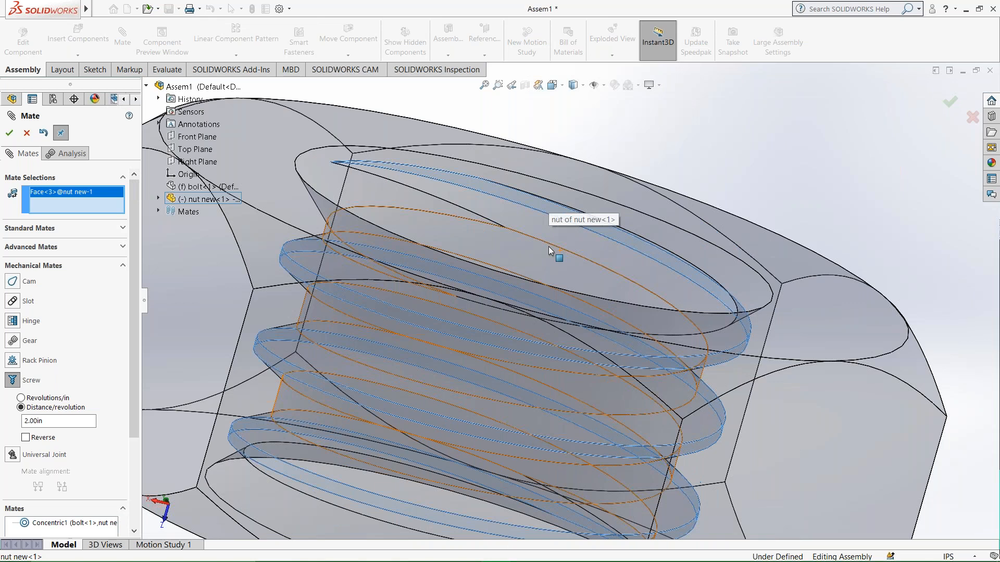
{"action": "scroll", "coordinate": [548, 249], "scroll_direction": "up", "scroll_amount": 4}
{"action": "middle_click_drag", "start_coordinate": [548, 255], "coordinate": [593, 271]}
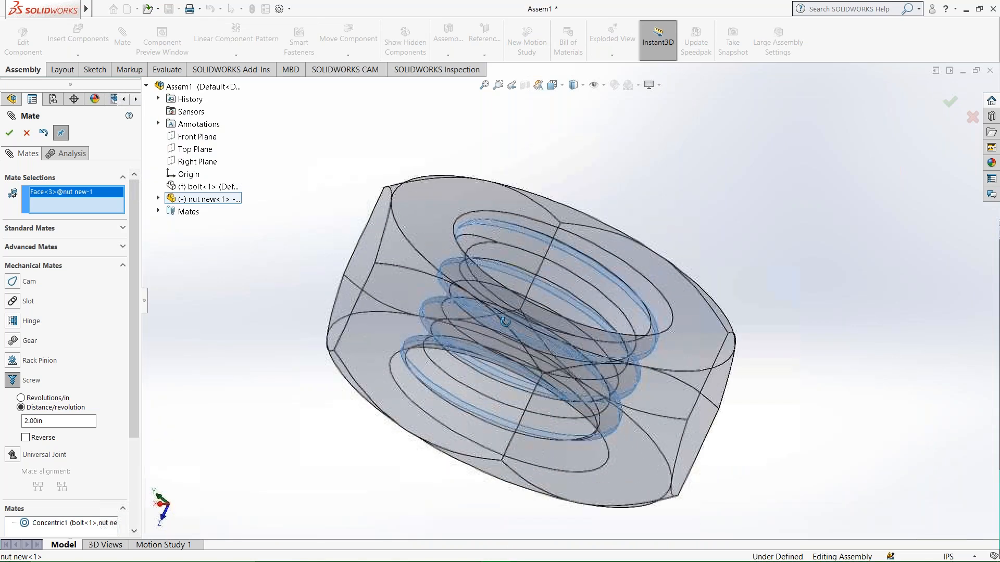
Show the bolt again, pick its thread as the second Screw mate reference, and apply the mate.
{"action": "right_click", "coordinate": [192, 190]}
{"action": "left_click", "coordinate": [205, 214]}
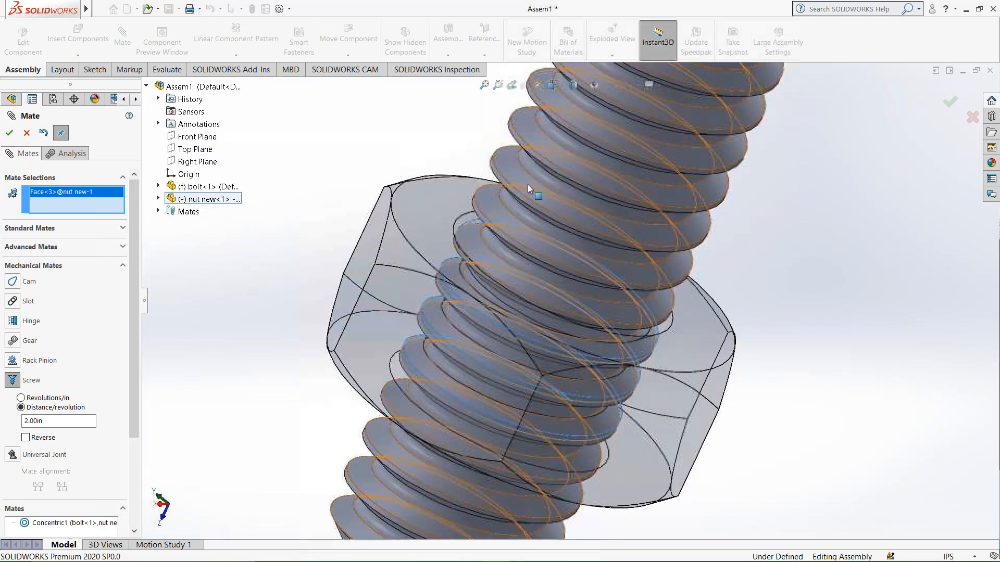
{"action": "scroll", "coordinate": [544, 160], "scroll_direction": "down", "scroll_amount": 2}
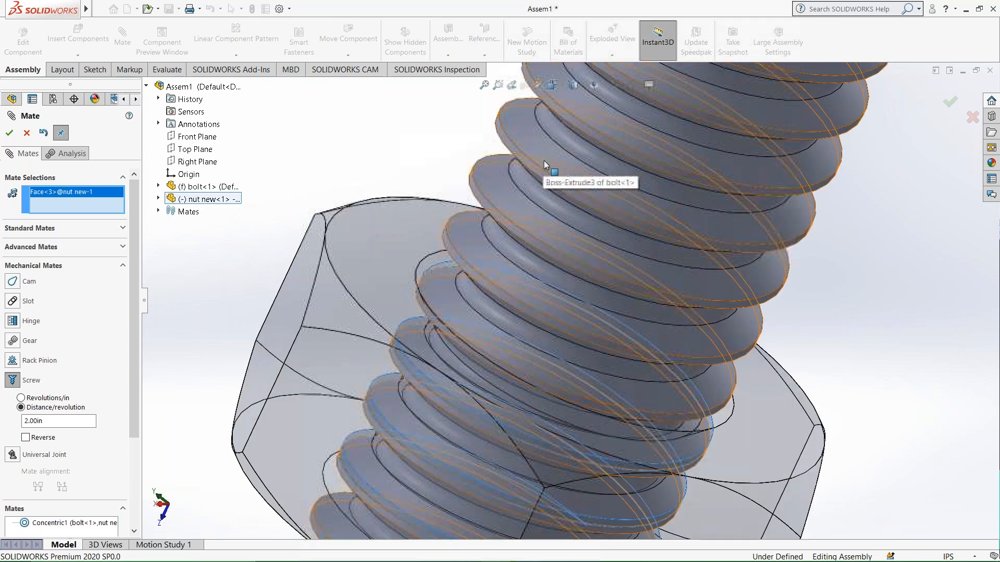
{"action": "scroll", "coordinate": [530, 201], "scroll_direction": "down", "scroll_amount": 2}
{"action": "left_click", "coordinate": [436, 225]}
{"action": "left_click", "coordinate": [8, 134]}
{"action": "scroll", "coordinate": [403, 361], "scroll_direction": "up", "scroll_amount": 4}
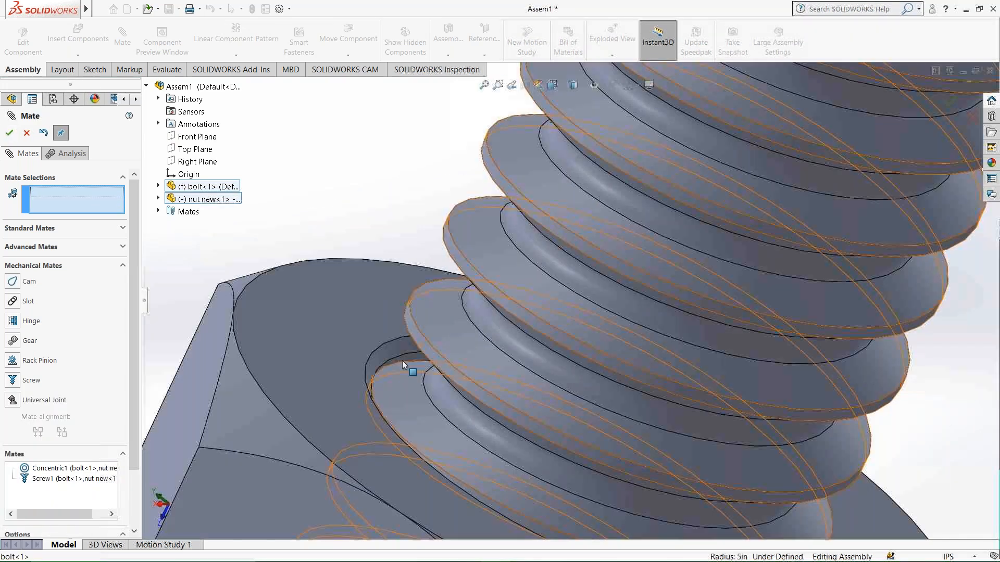
{"action": "middle_click_drag", "start_coordinate": [452, 402], "coordinate": [383, 307]}
{"action": "left_click", "coordinate": [8, 134]}
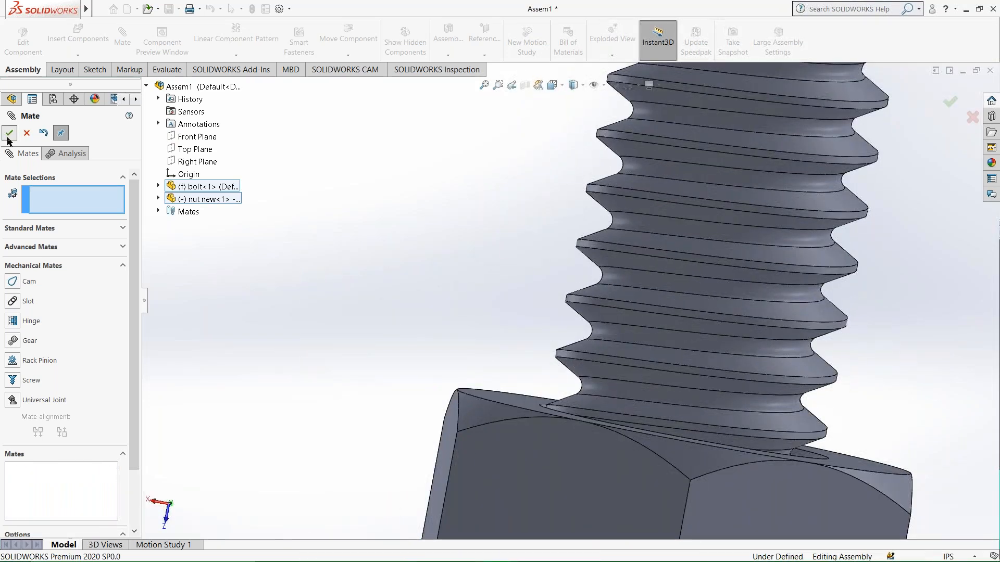
Rotate the nut along the bolt's thread to test the screw motion.
{"action": "scroll", "coordinate": [483, 394], "scroll_direction": "up", "scroll_amount": 2}
{"action": "scroll", "coordinate": [482, 395], "scroll_direction": "up", "scroll_amount": 1}
{"action": "middle_click_drag", "start_coordinate": [661, 490], "coordinate": [534, 359]}
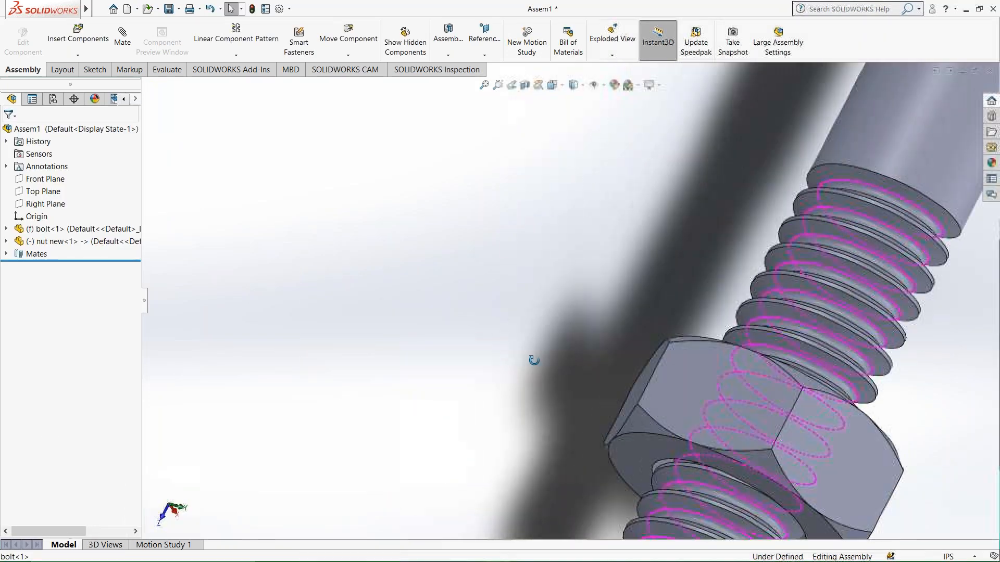
{"action": "scroll", "coordinate": [816, 529], "scroll_direction": "down", "scroll_amount": 1}
{"action": "scroll", "coordinate": [788, 479], "scroll_direction": "up", "scroll_amount": 3}
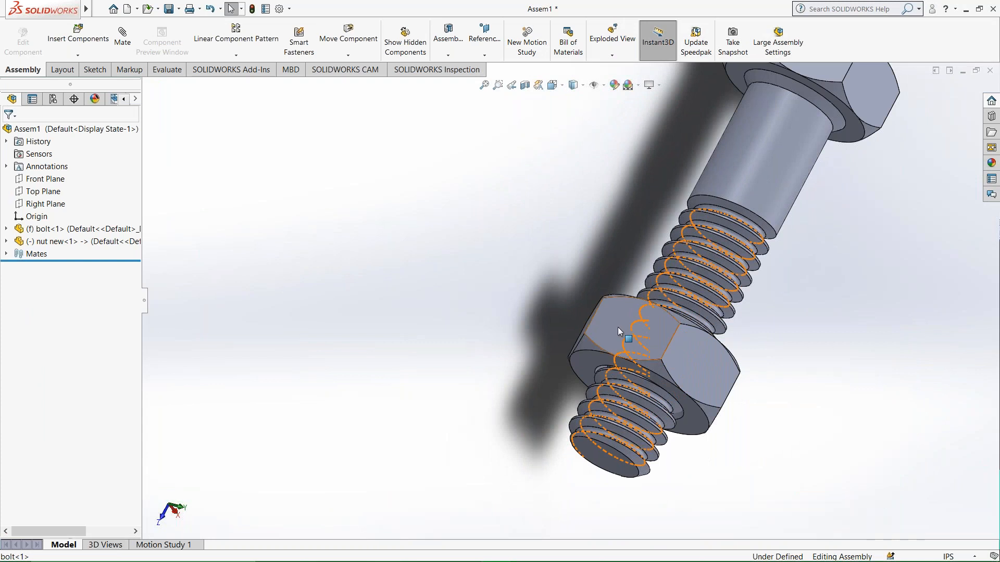
{"action": "scroll", "coordinate": [726, 409], "scroll_direction": "down", "scroll_amount": 2}
{"action": "left_click_drag", "start_coordinate": [677, 352], "coordinate": [857, 497]}
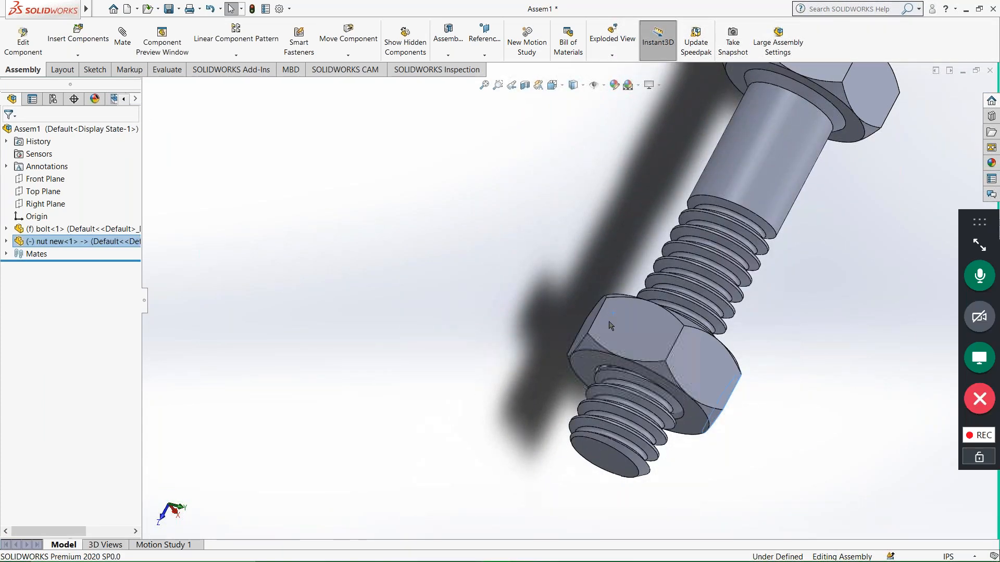
{"action": "left_click_drag", "start_coordinate": [656, 354], "coordinate": [789, 443]}
{"action": "left_click_drag", "start_coordinate": [680, 374], "coordinate": [880, 512]}
{"action": "left_click_drag", "start_coordinate": [623, 320], "coordinate": [660, 330]}
{"action": "middle_click_drag", "start_coordinate": [625, 335], "coordinate": [667, 389]}
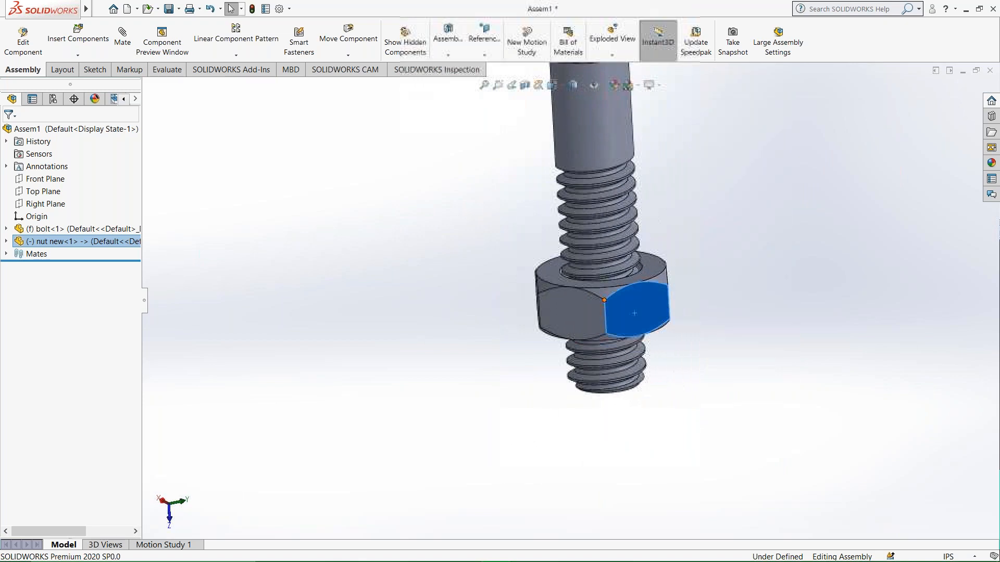
{"action": "scroll", "coordinate": [603, 255], "scroll_direction": "up", "scroll_amount": 5}
{"action": "scroll", "coordinate": [597, 226], "scroll_direction": "down", "scroll_amount": 5}
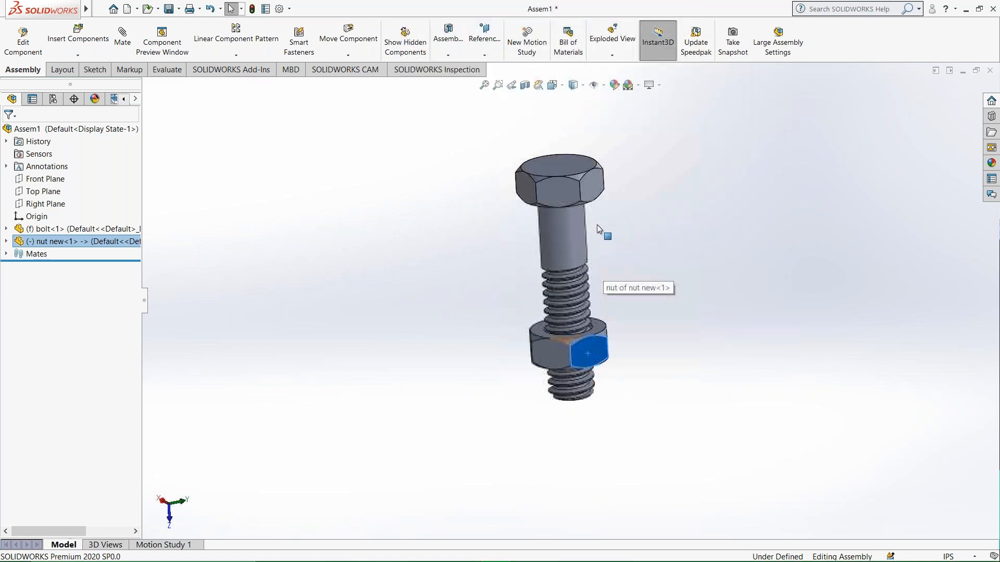
In Motion Study 1, add a constant-speed 1in/s linear motor on the nut's upper face, moving relative to the bolt.
{"action": "left_click", "coordinate": [647, 375]}
{"action": "left_click", "coordinate": [163, 544]}
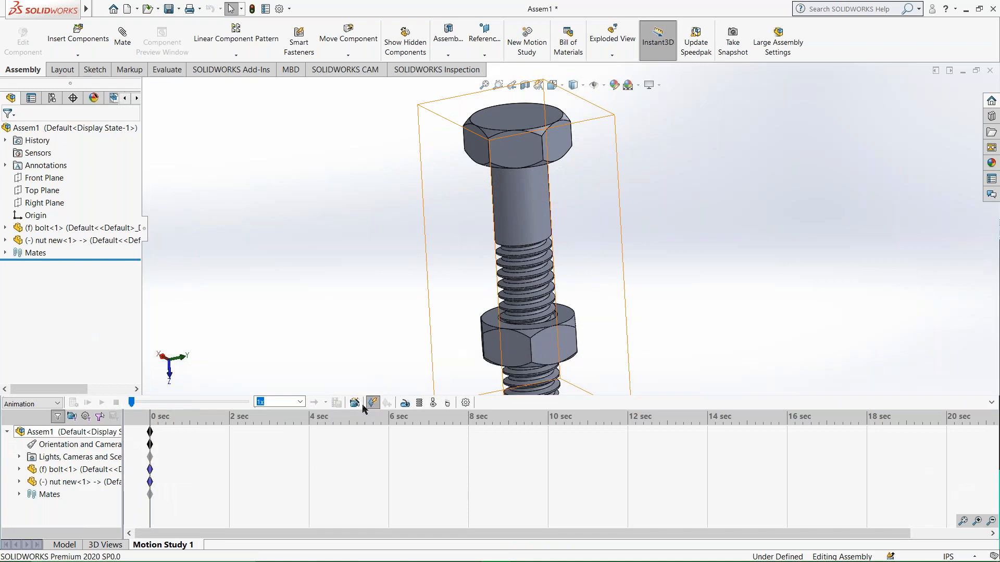
{"action": "left_click", "coordinate": [405, 404]}
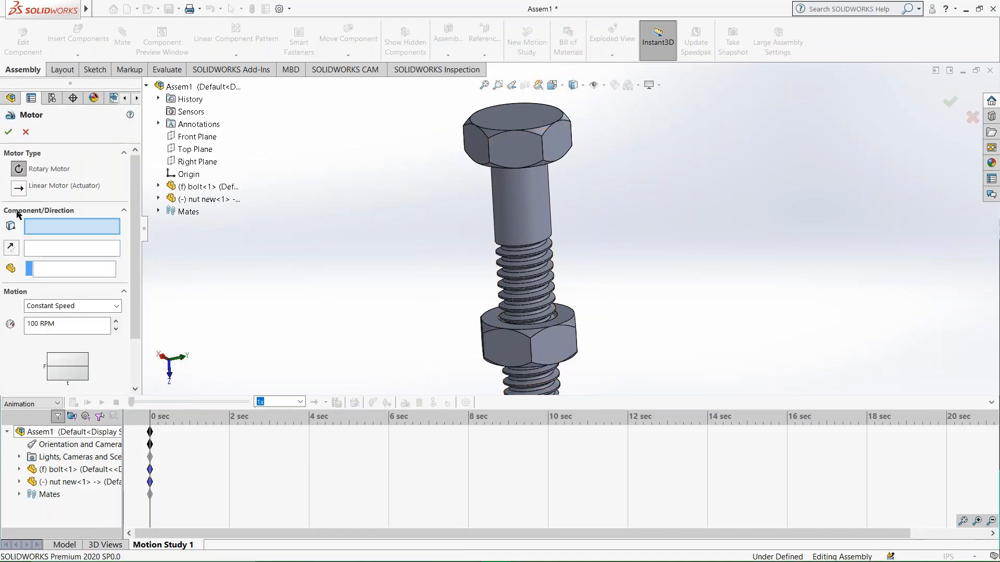
{"action": "middle_click_drag", "start_coordinate": [615, 394], "coordinate": [566, 392]}
{"action": "left_click", "coordinate": [571, 314]}
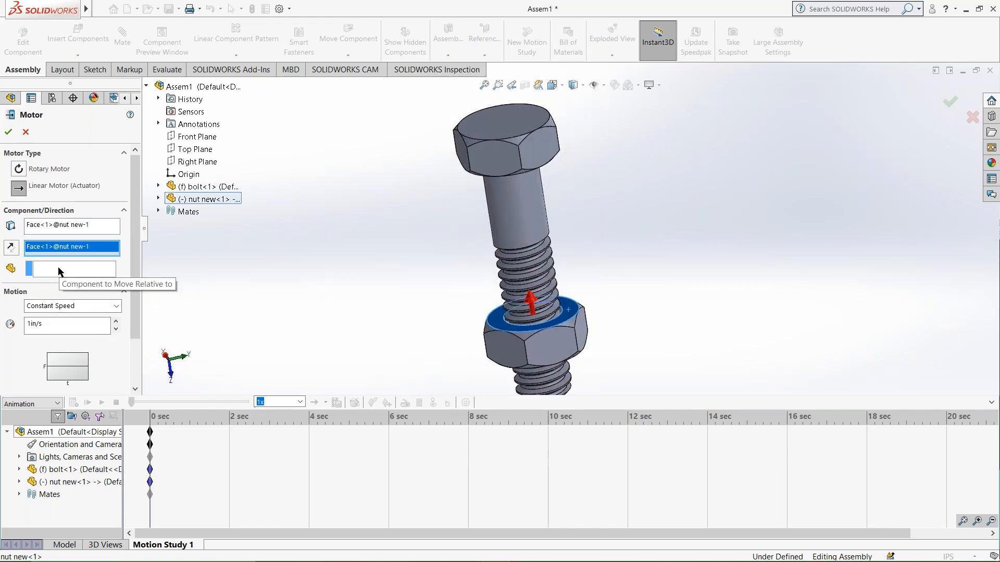
{"action": "scroll", "coordinate": [66, 345], "scroll_direction": "down", "scroll_amount": 2}
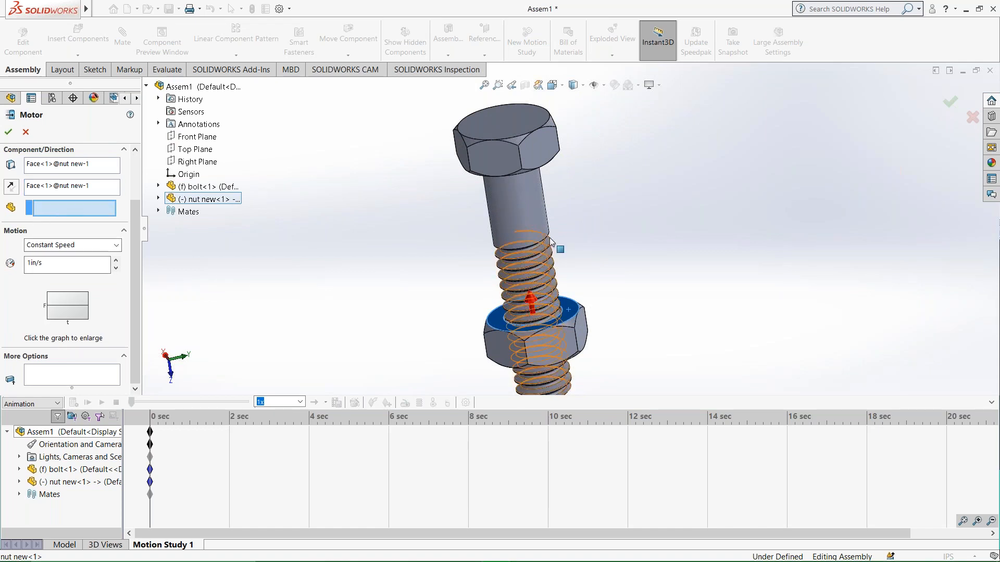
{"action": "left_click", "coordinate": [531, 209]}
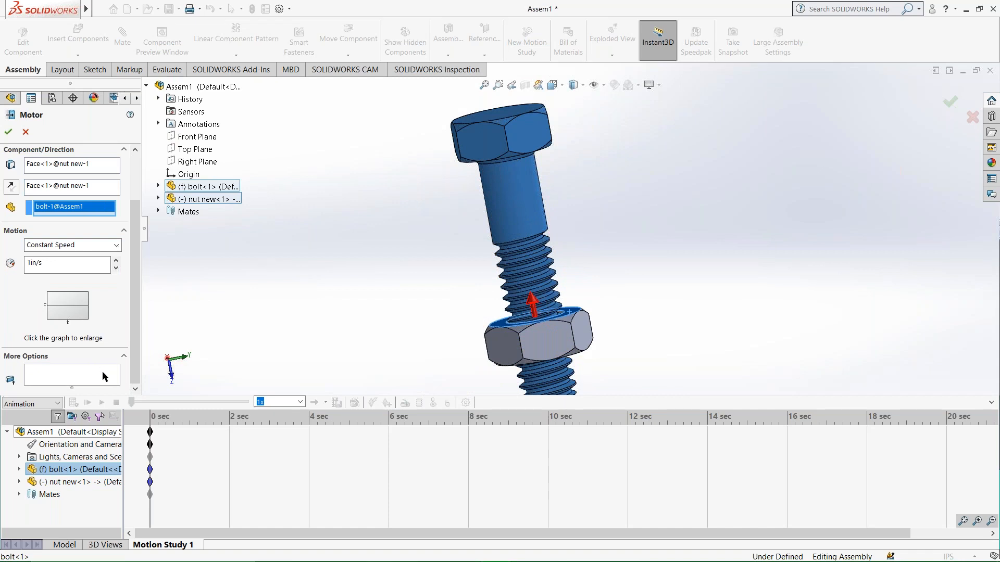
{"action": "left_click", "coordinate": [9, 134]}
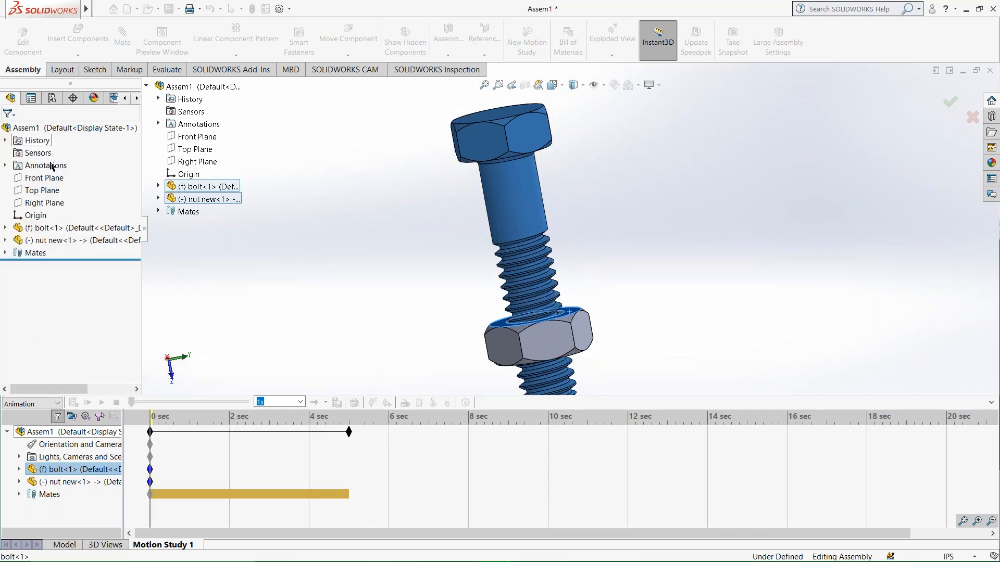
Calculate the motion study, watch the nut travel from several angles, and undo the added linear motor.
{"action": "left_click", "coordinate": [73, 404]}
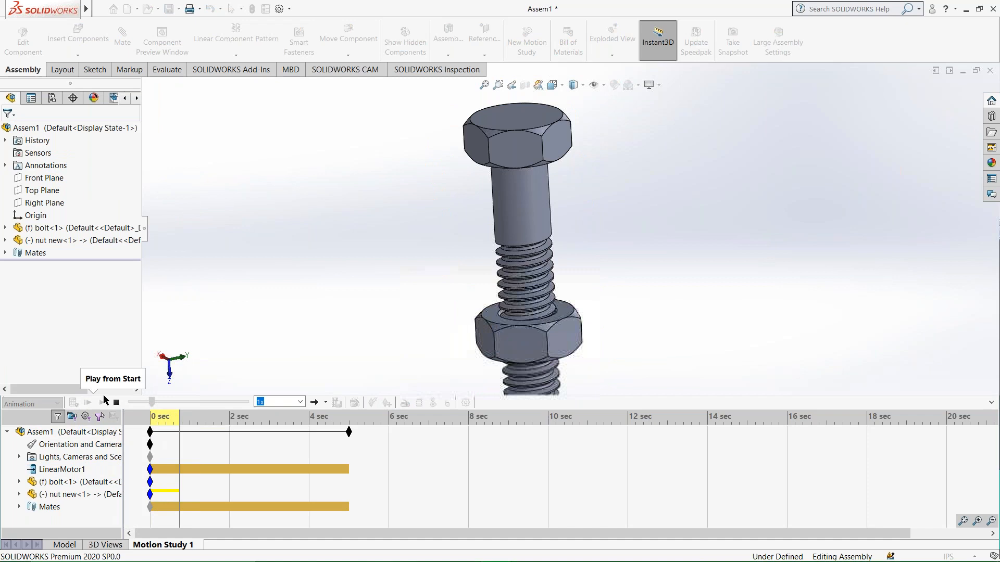
{"action": "middle_click_drag", "start_coordinate": [439, 334], "coordinate": [324, 239]}
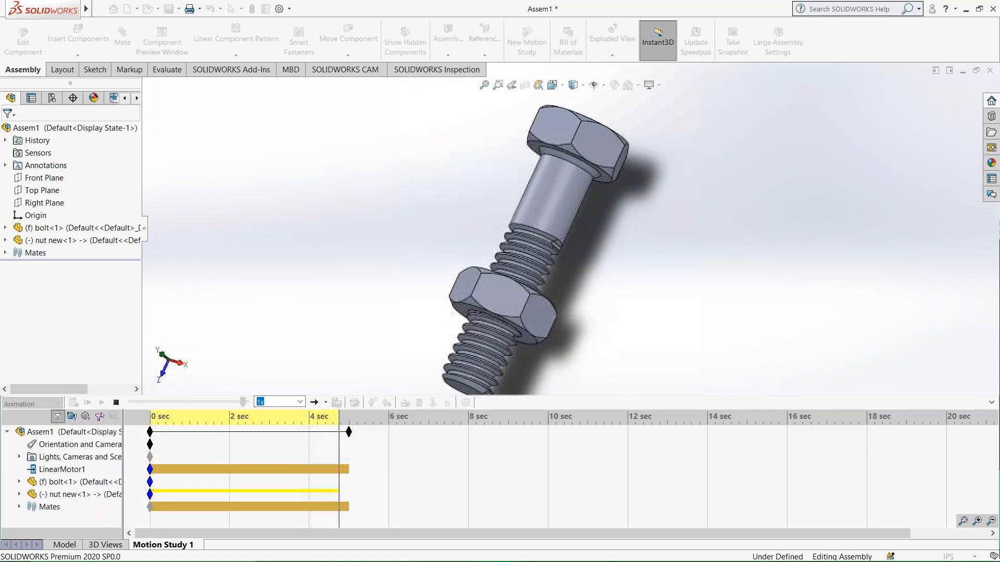
{"action": "middle_click_drag", "start_coordinate": [311, 336], "coordinate": [299, 380]}
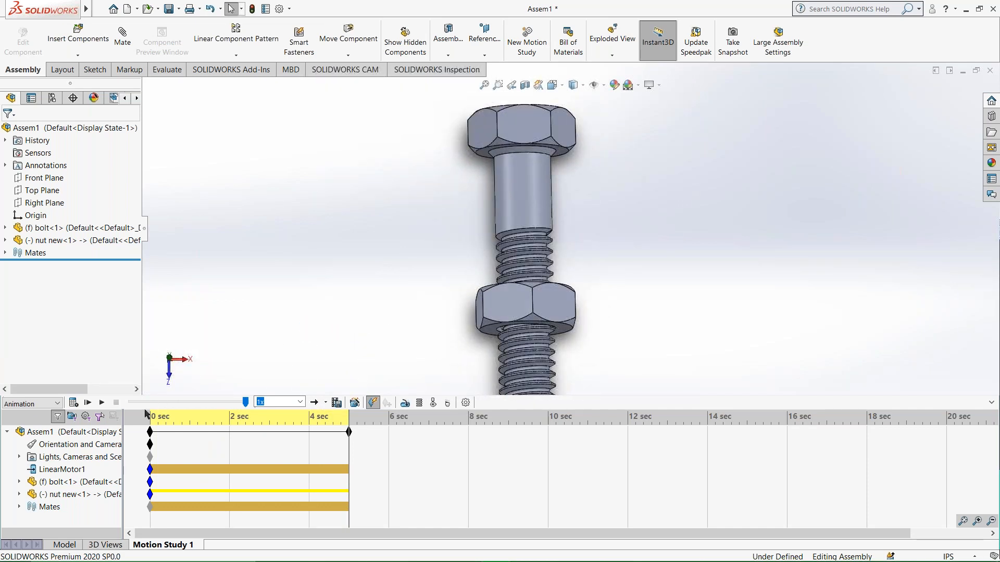
{"action": "key", "text": "ctrl+z"}
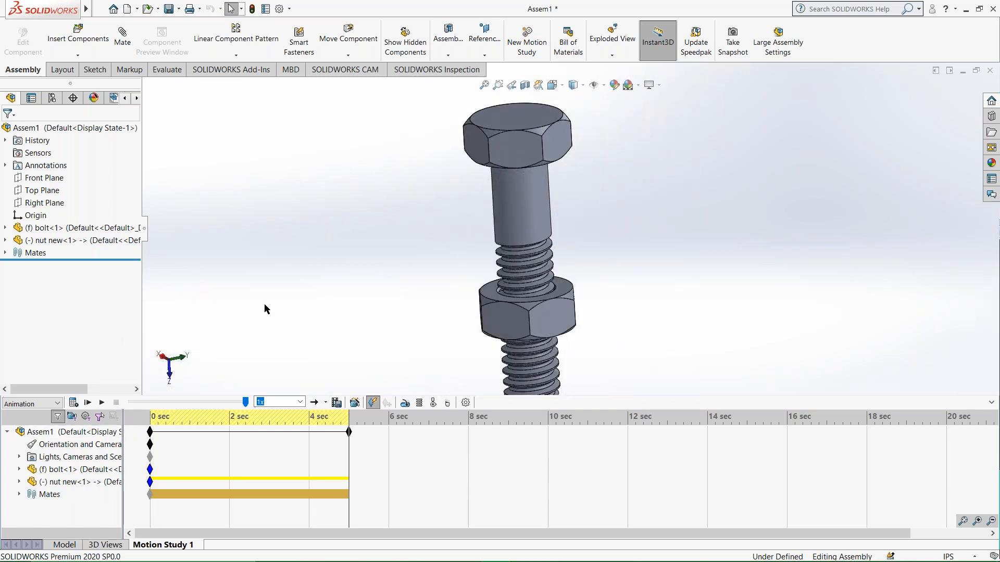
Return to the model and edit the Screw mate between bolt and nut, setting it to 15 revolutions/in.
{"action": "left_click", "coordinate": [73, 548]}
{"action": "middle_click_drag", "start_coordinate": [296, 348], "coordinate": [264, 413]}
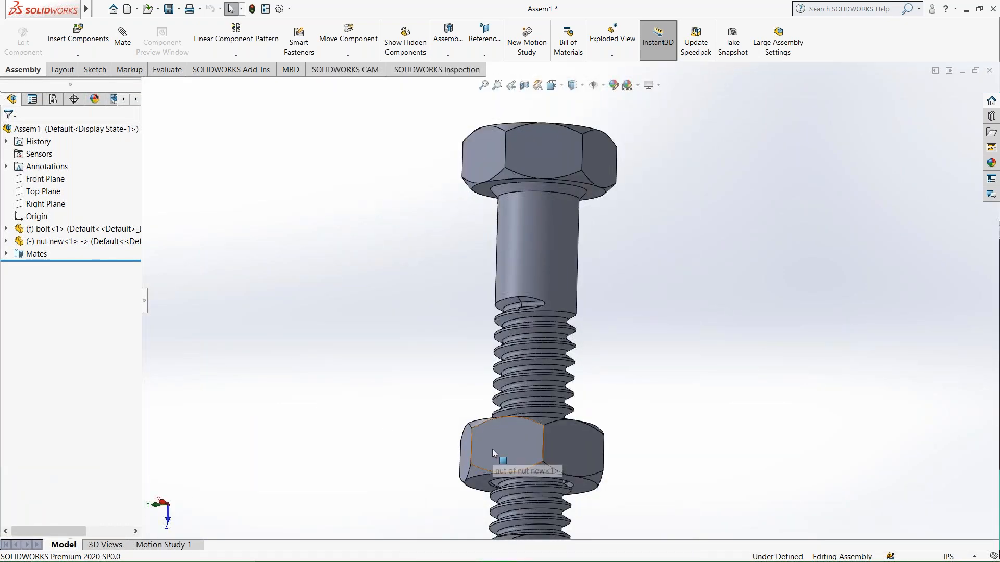
{"action": "left_click_drag", "start_coordinate": [520, 450], "coordinate": [448, 456]}
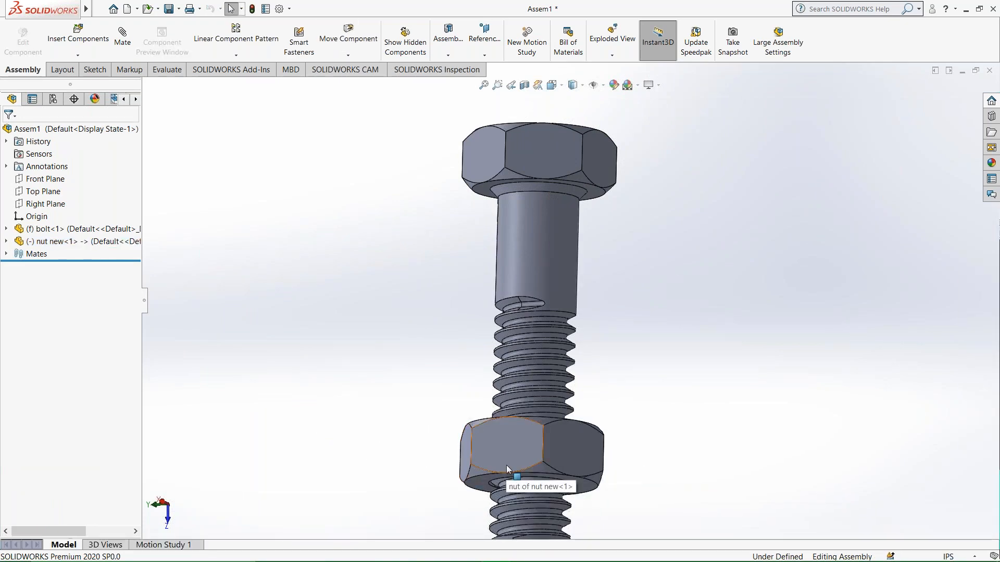
{"action": "right_click", "coordinate": [29, 254]}
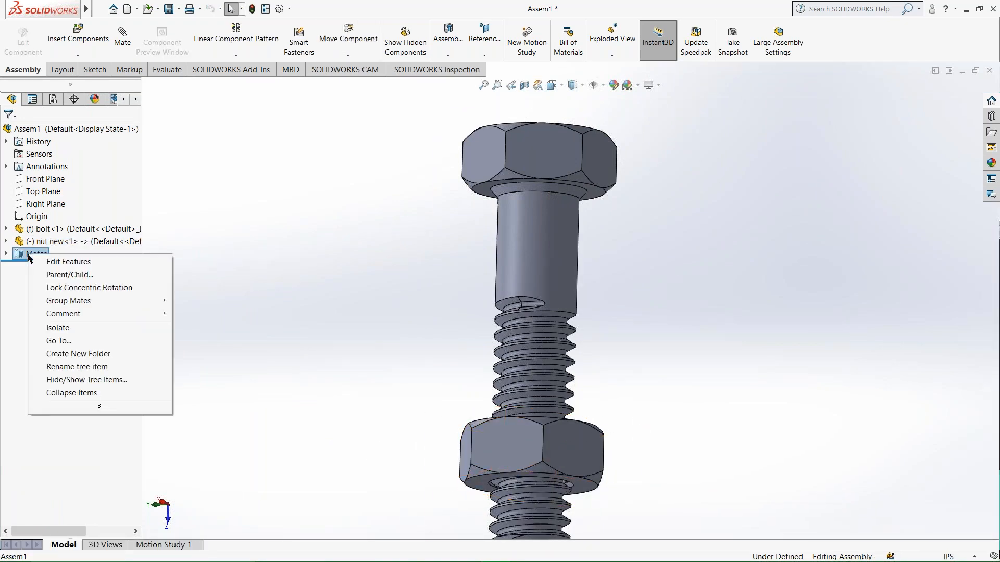
{"action": "left_click", "coordinate": [63, 261]}
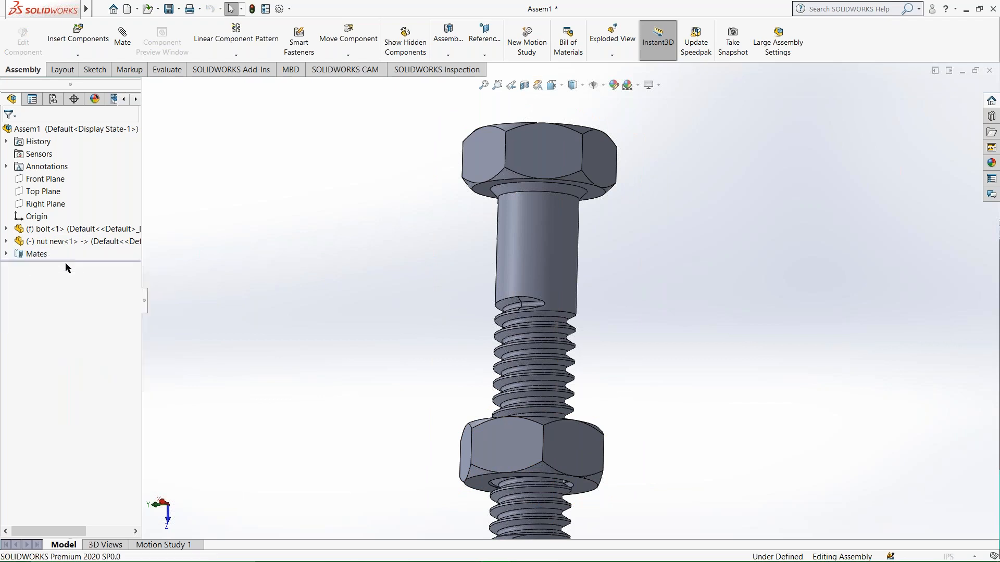
{"action": "middle_click_drag", "start_coordinate": [271, 435], "coordinate": [394, 452]}
{"action": "left_click", "coordinate": [68, 509]}
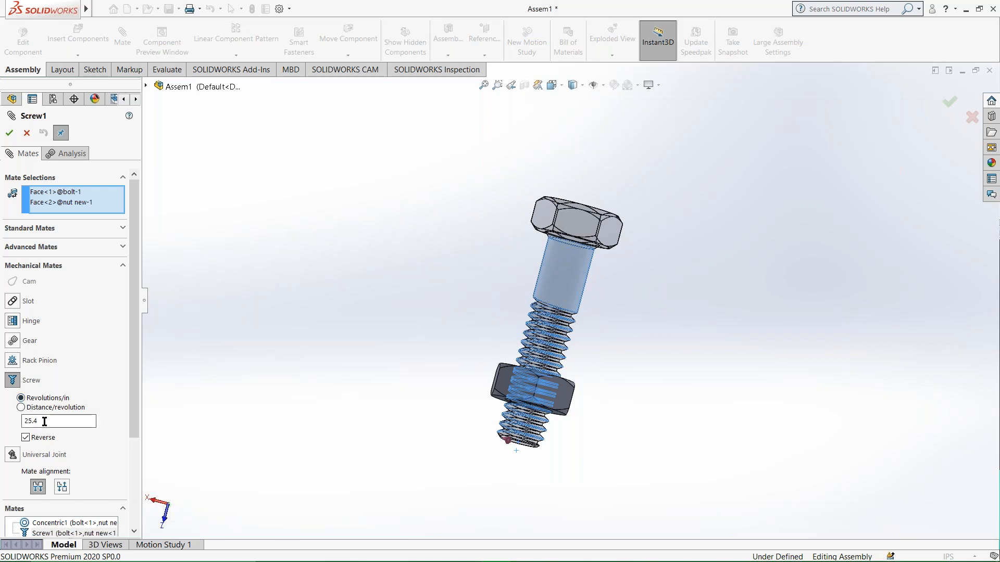
{"action": "key", "text": "Return"}
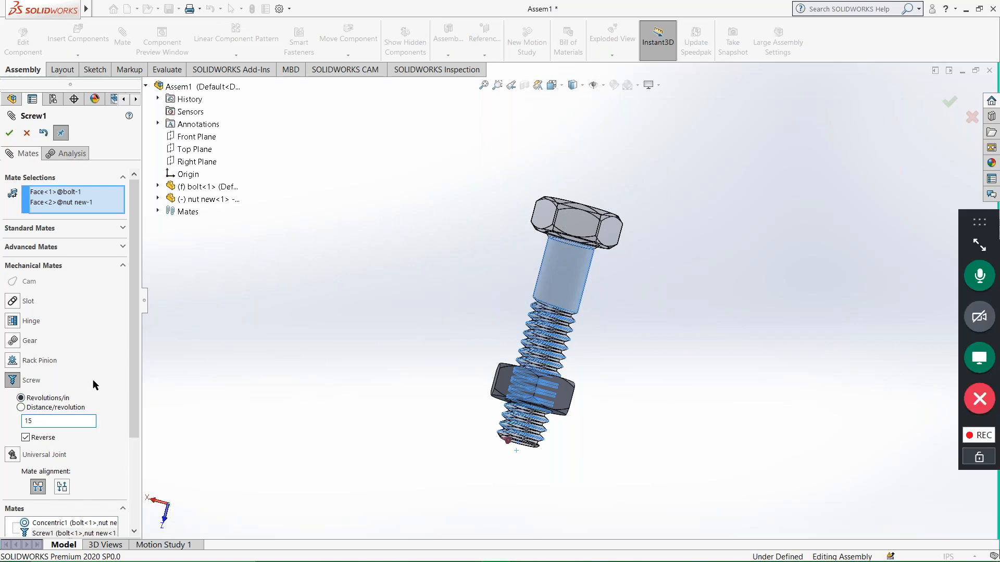
{"action": "left_click", "coordinate": [9, 133]}
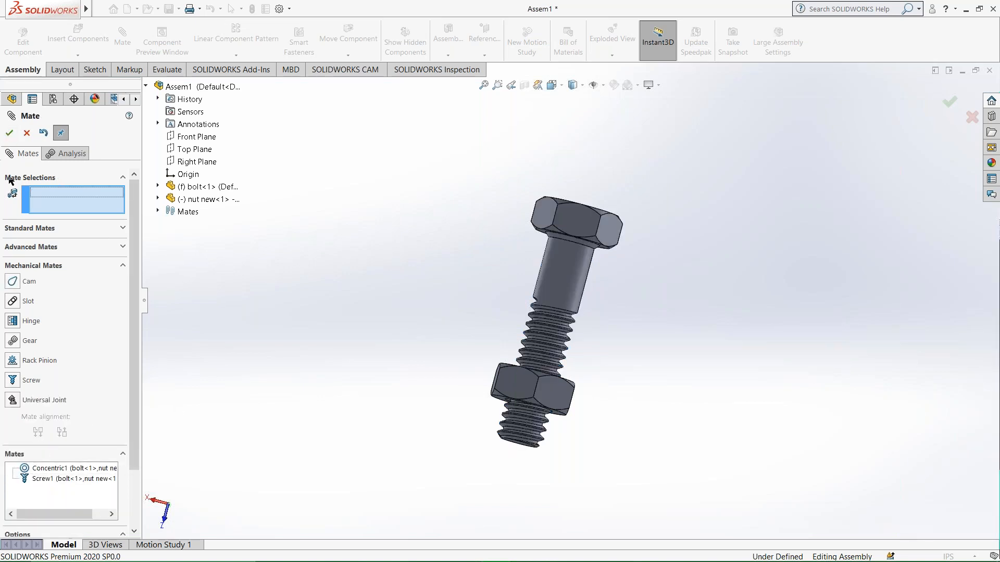
{"action": "left_click", "coordinate": [9, 132]}
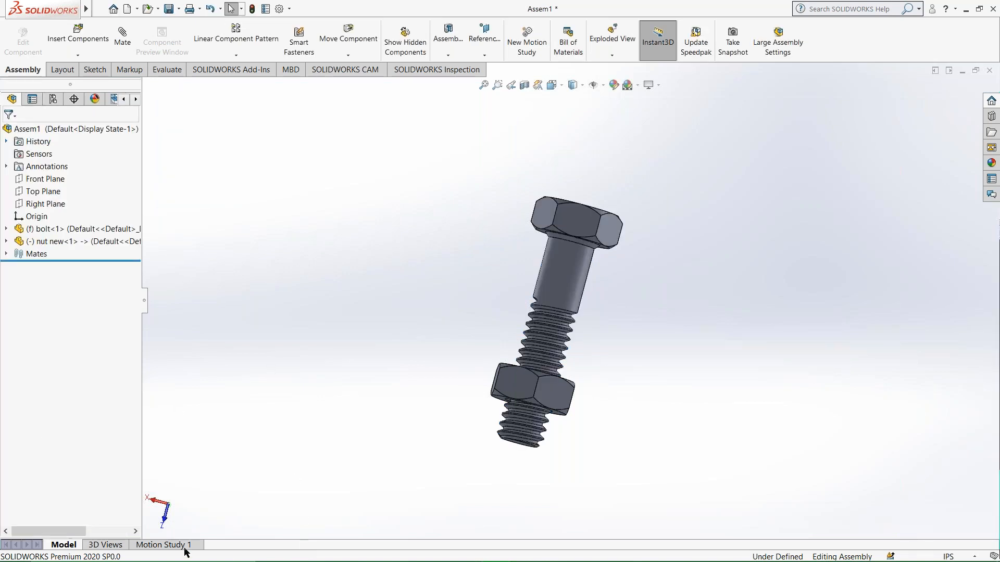
Recreate the 1in/s linear motor on the nut's upper face relative to the bolt and calculate the motion study.
{"action": "left_click", "coordinate": [183, 545]}
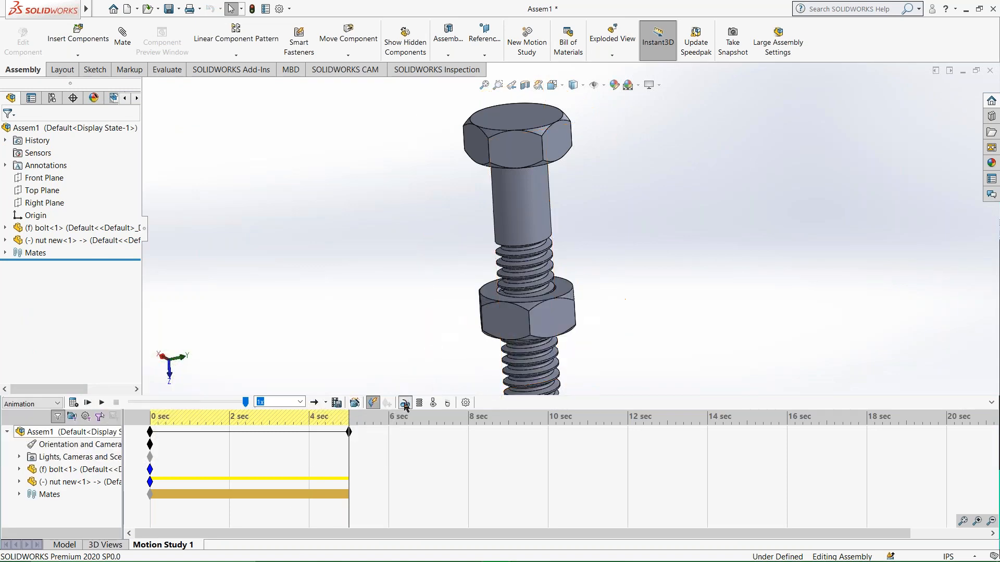
{"action": "left_click", "coordinate": [404, 404]}
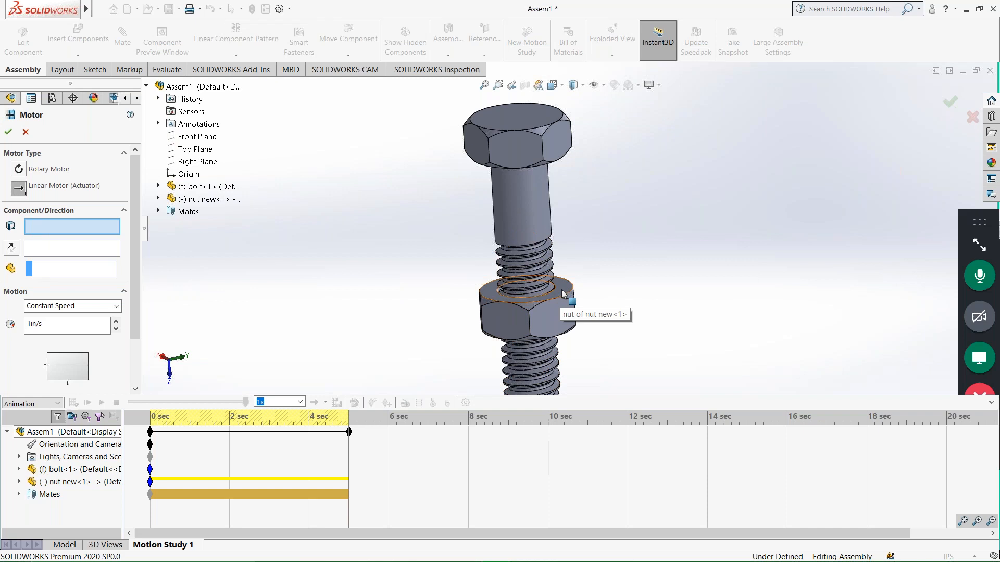
{"action": "left_click", "coordinate": [519, 307]}
{"action": "middle_click_drag", "start_coordinate": [519, 311], "coordinate": [549, 335]}
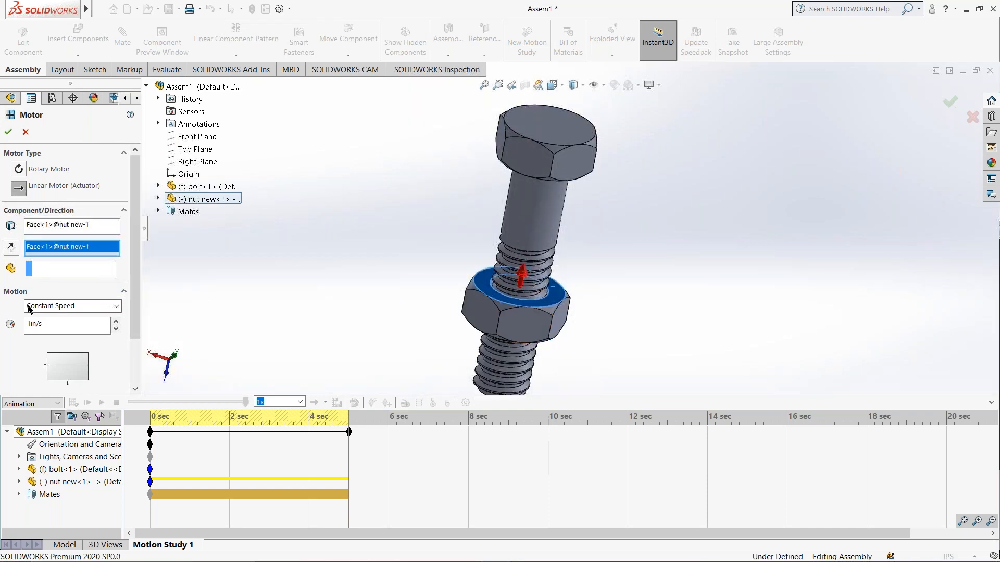
{"action": "left_click", "coordinate": [498, 225]}
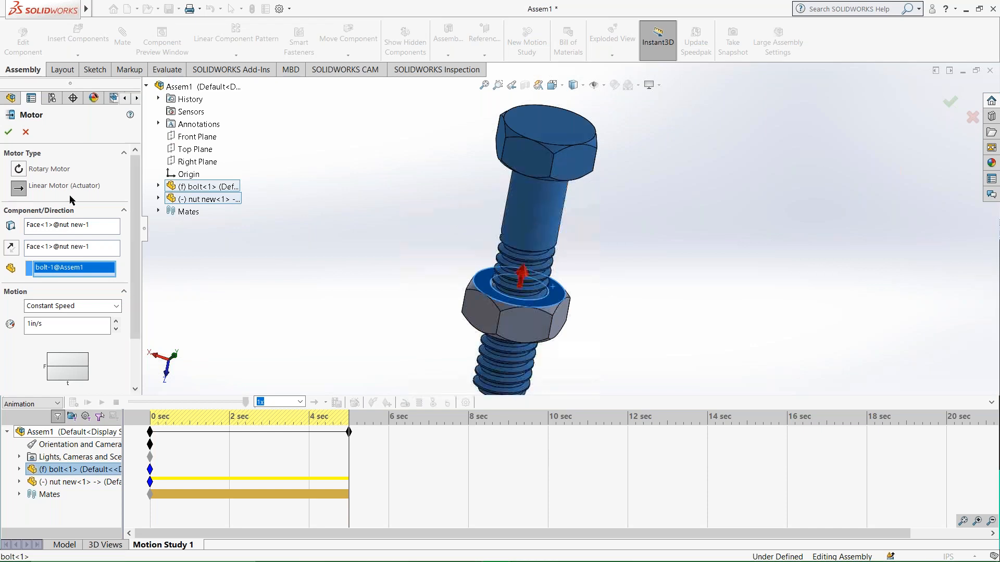
{"action": "left_click", "coordinate": [9, 133]}
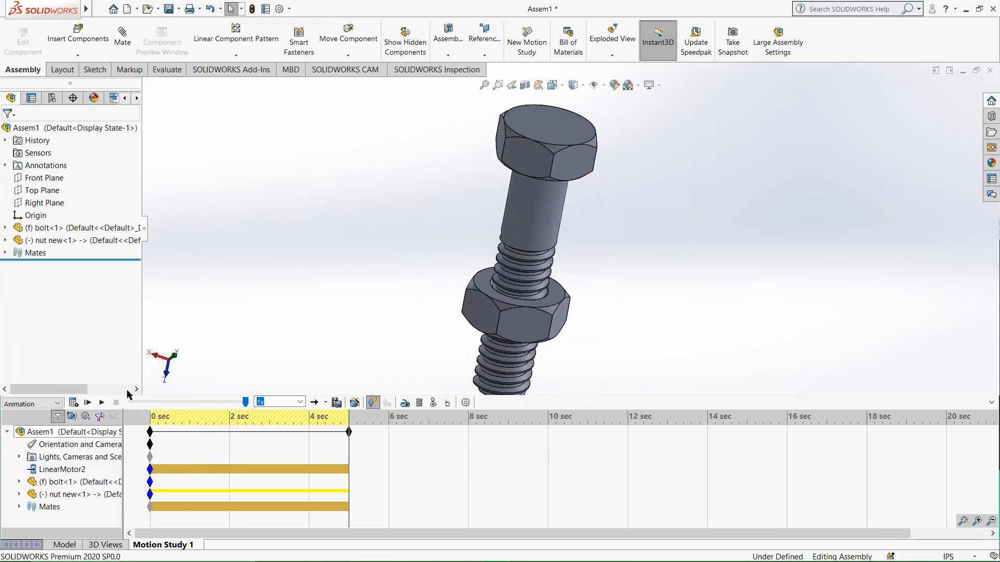
{"action": "left_click", "coordinate": [74, 404]}
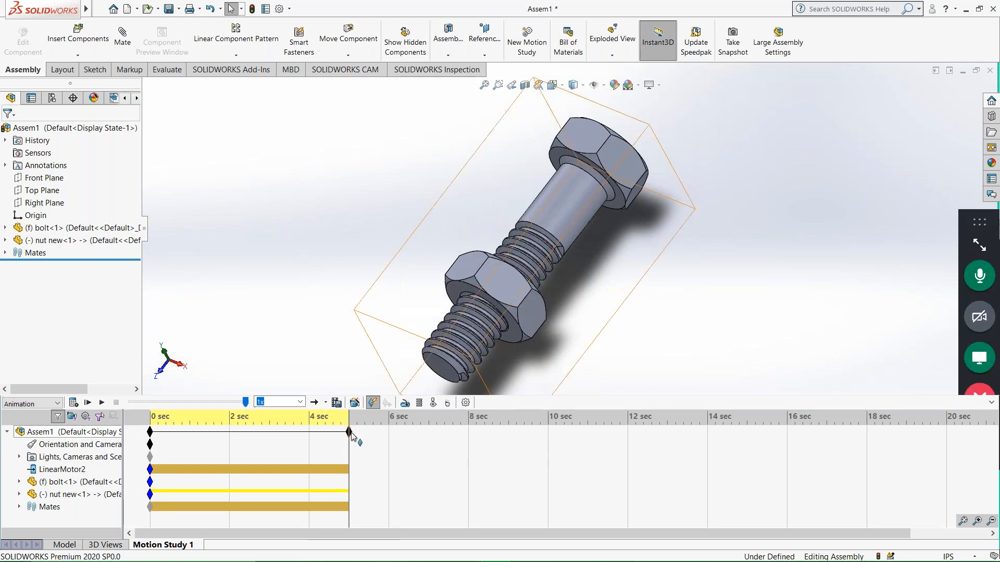
Extend the animation's end time to about 8.8 seconds, set playback mode to Reciprocate, and recalculate the study.
{"action": "left_click_drag", "start_coordinate": [472, 443], "coordinate": [495, 443]}
{"action": "left_click", "coordinate": [178, 428]}
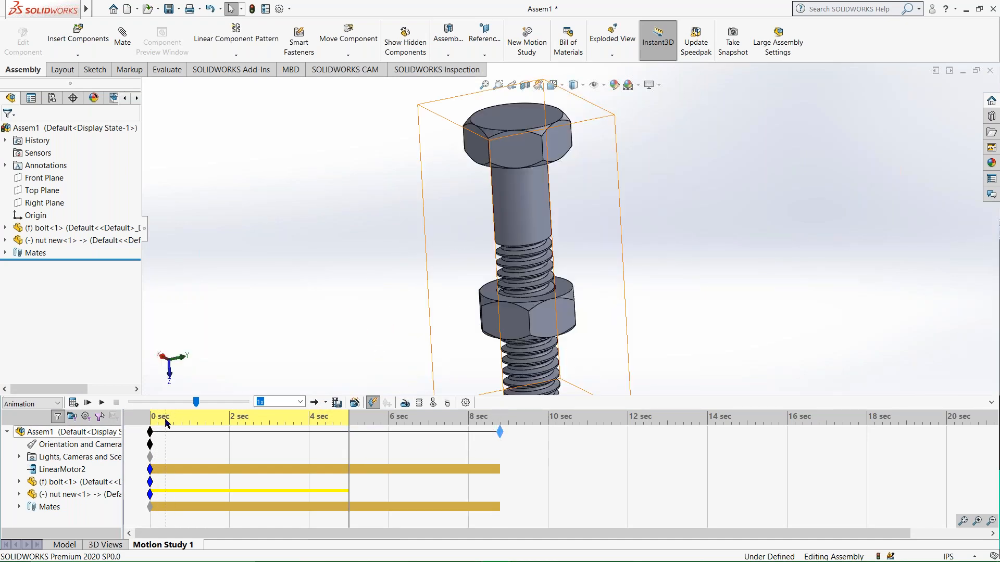
{"action": "left_click", "coordinate": [325, 403]}
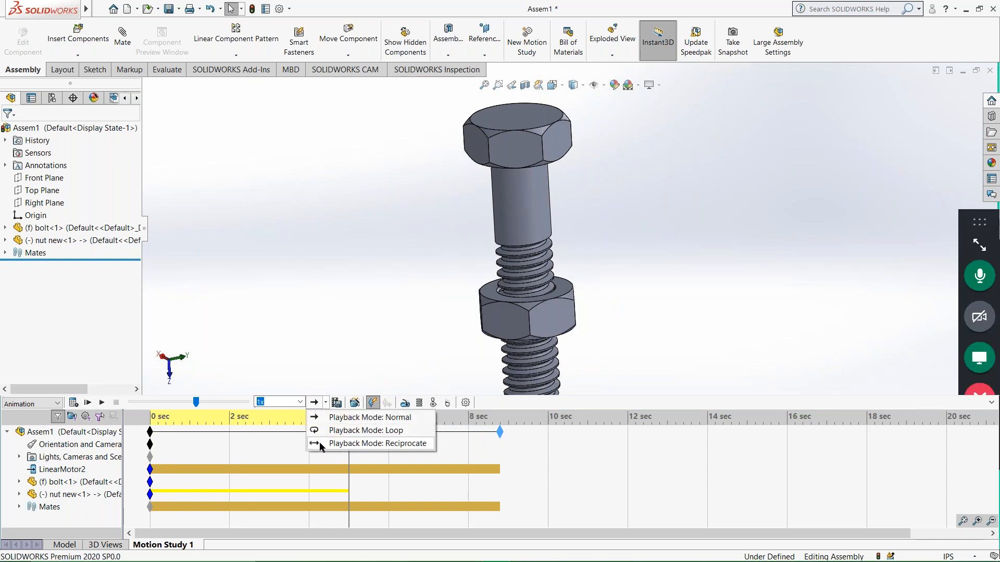
{"action": "left_click", "coordinate": [364, 444]}
{"action": "left_click", "coordinate": [73, 402]}
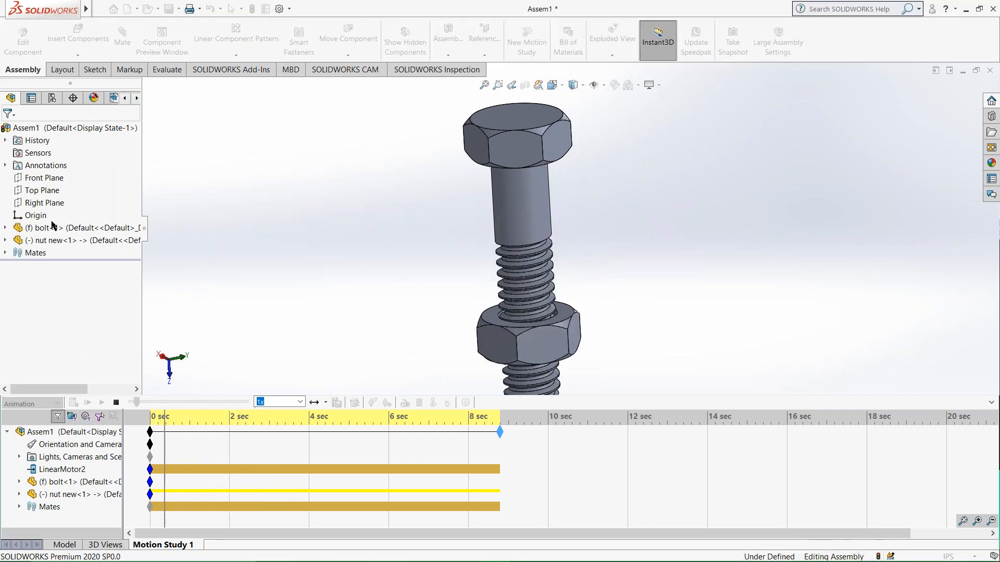
Leave the motion study and close the bolt and nut assembly without saving the changes.
{"action": "left_click", "coordinate": [32, 253]}
{"action": "left_click", "coordinate": [41, 228]}
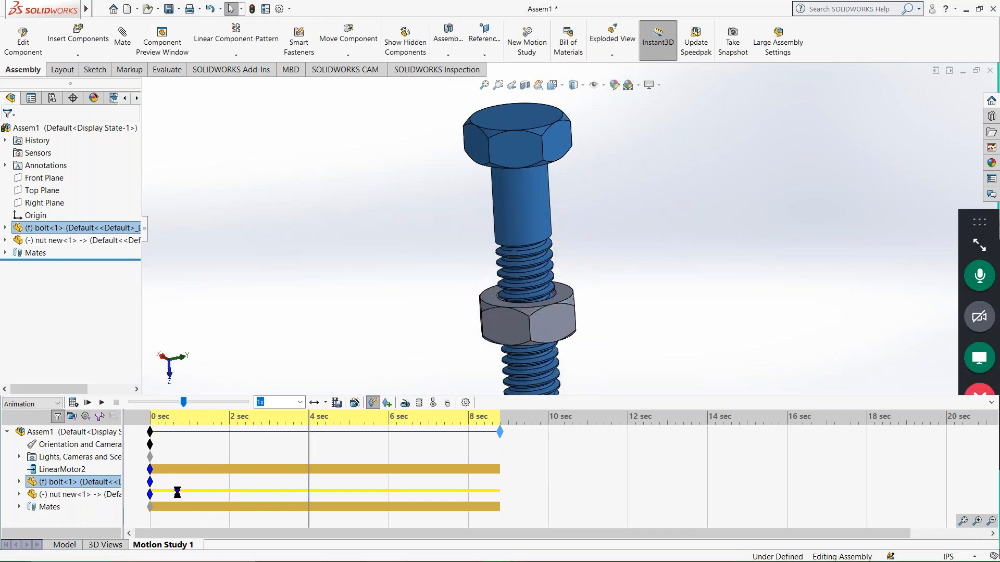
{"action": "left_click", "coordinate": [63, 545]}
{"action": "left_click", "coordinate": [990, 71]}
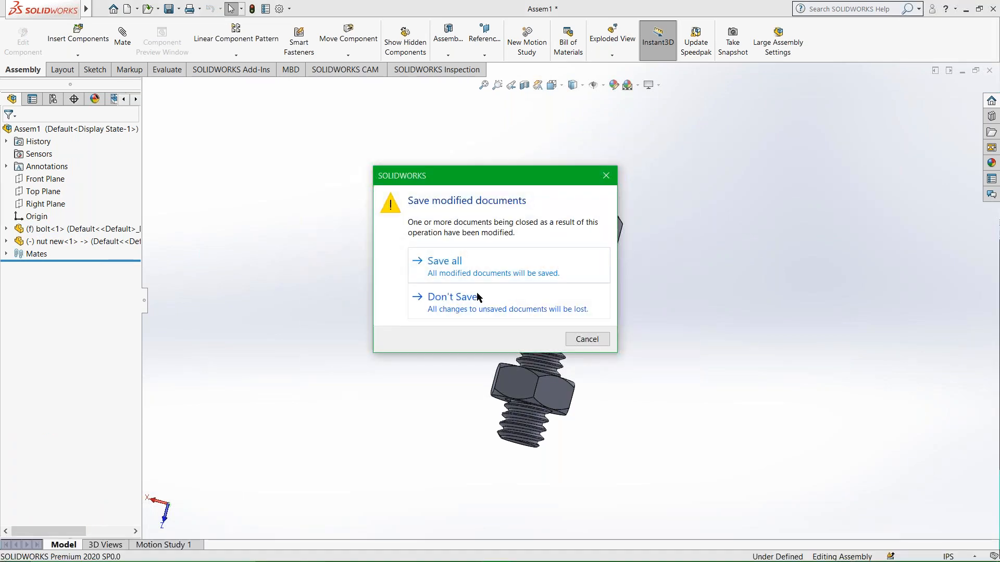
{"action": "left_click", "coordinate": [455, 300]}
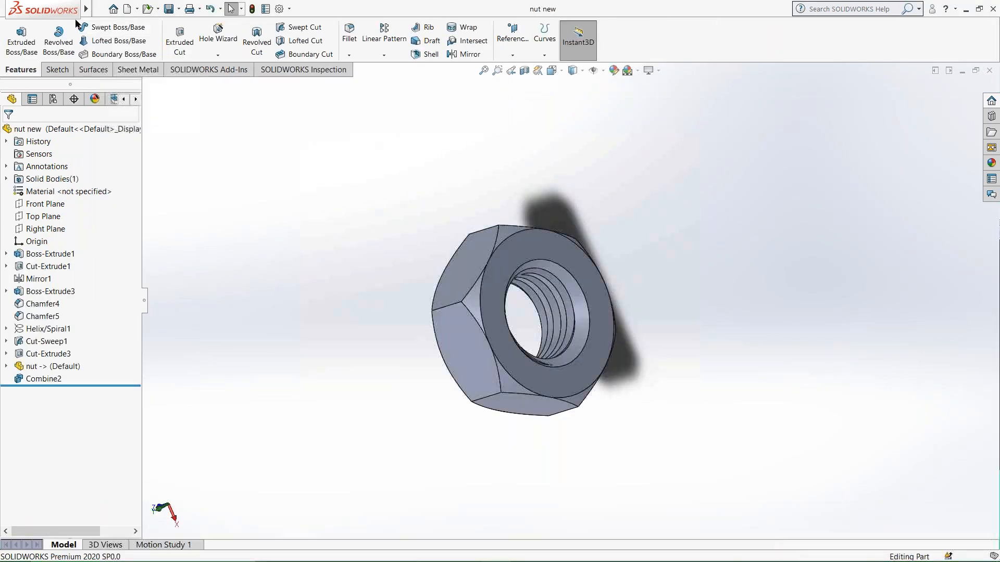
Create a new assembly and place the "nut new" part as its first component.
{"action": "left_click", "coordinate": [101, 9]}
{"action": "left_click", "coordinate": [119, 26]}
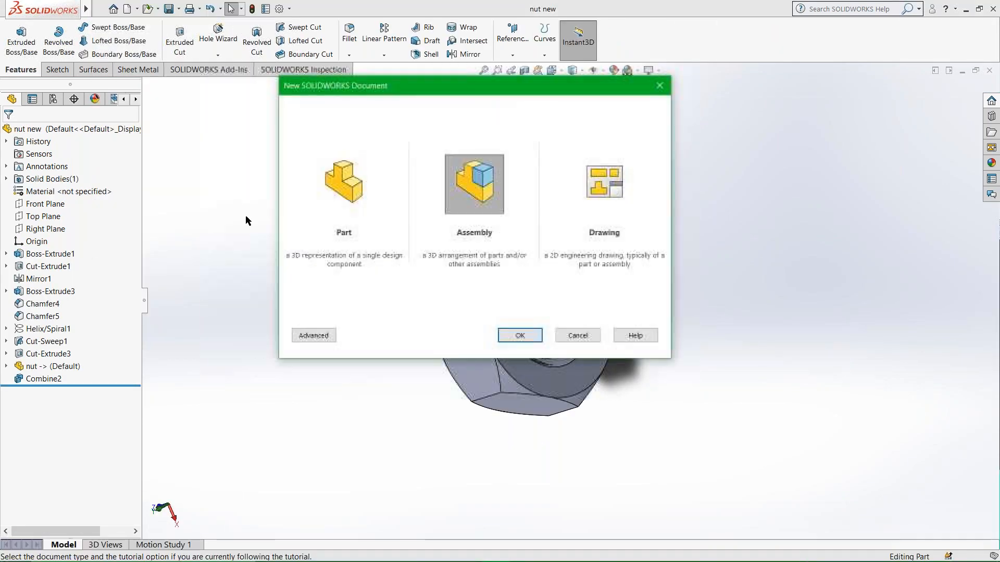
{"action": "left_click", "coordinate": [537, 338]}
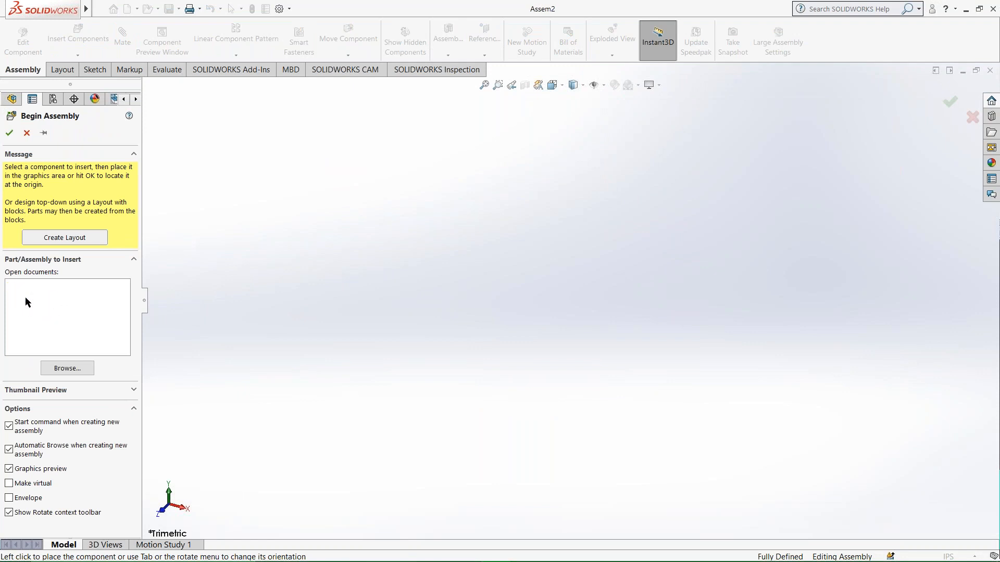
{"action": "left_click", "coordinate": [55, 301]}
{"action": "left_click", "coordinate": [445, 271]}
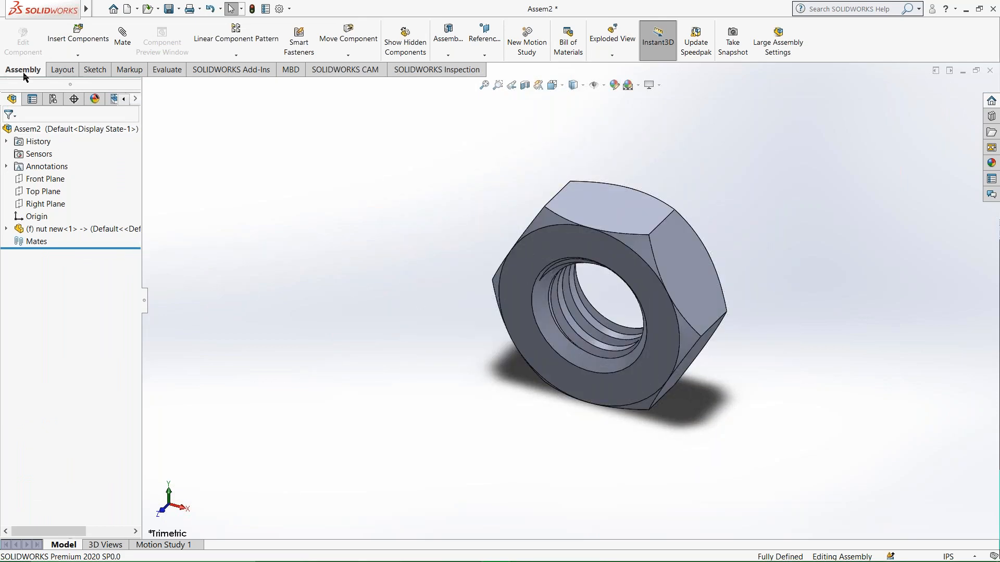
Insert the "bolt" part into the assembly and place it beside the nut.
{"action": "left_click", "coordinate": [78, 35]}
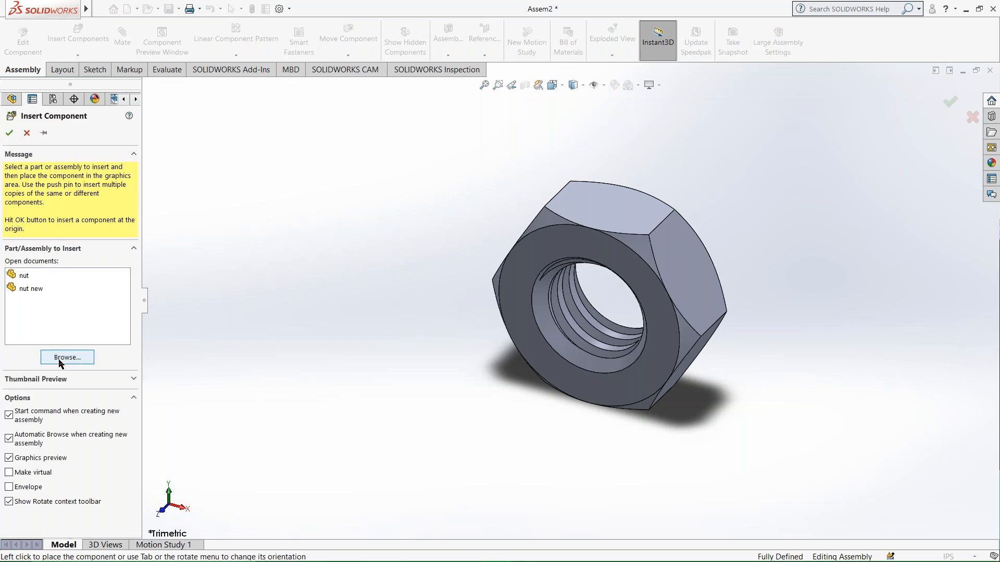
{"action": "left_click", "coordinate": [65, 359]}
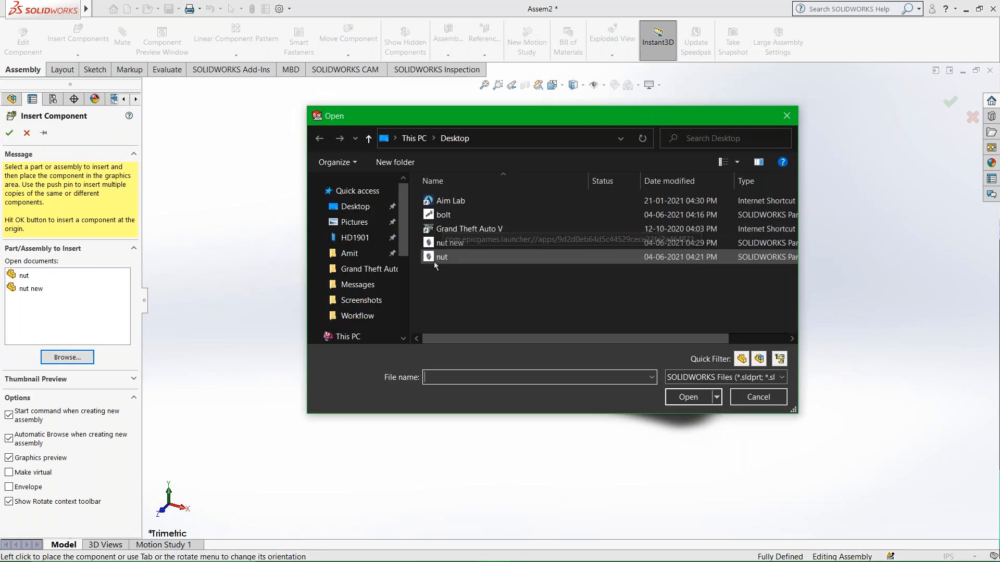
{"action": "left_click", "coordinate": [439, 217]}
{"action": "left_click", "coordinate": [688, 397]}
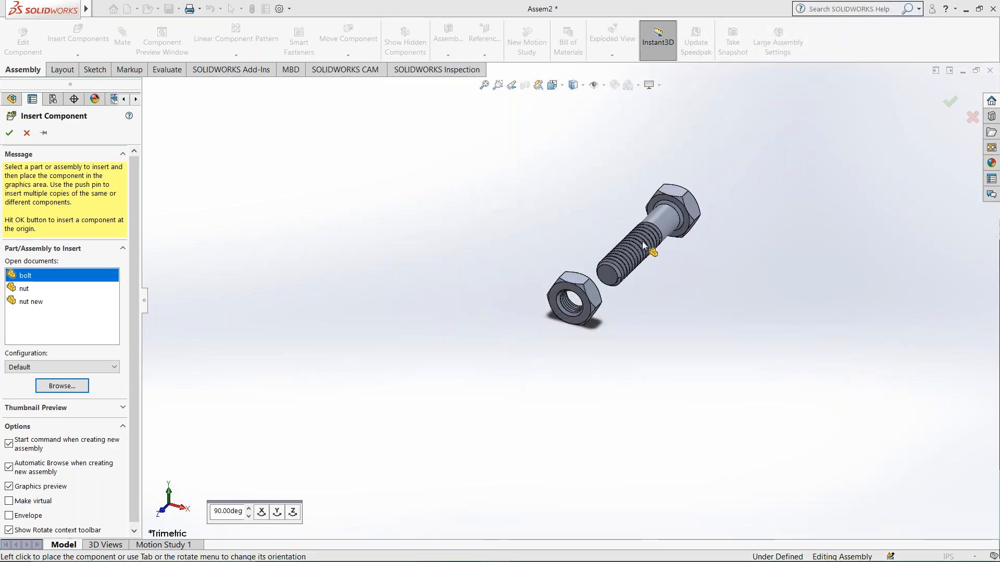
{"action": "left_click", "coordinate": [648, 330]}
Add a Concentric mate between the nut's inner threaded face and the bolt's cylindrical shank.
{"action": "scroll", "coordinate": [665, 259], "scroll_direction": "down", "scroll_amount": 4}
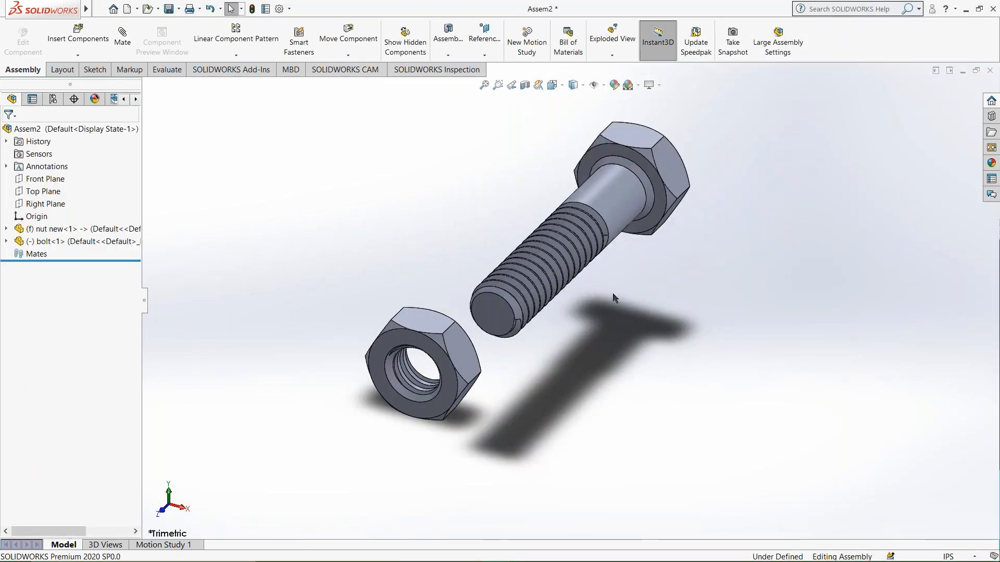
{"action": "scroll", "coordinate": [318, 416], "scroll_direction": "down", "scroll_amount": 5}
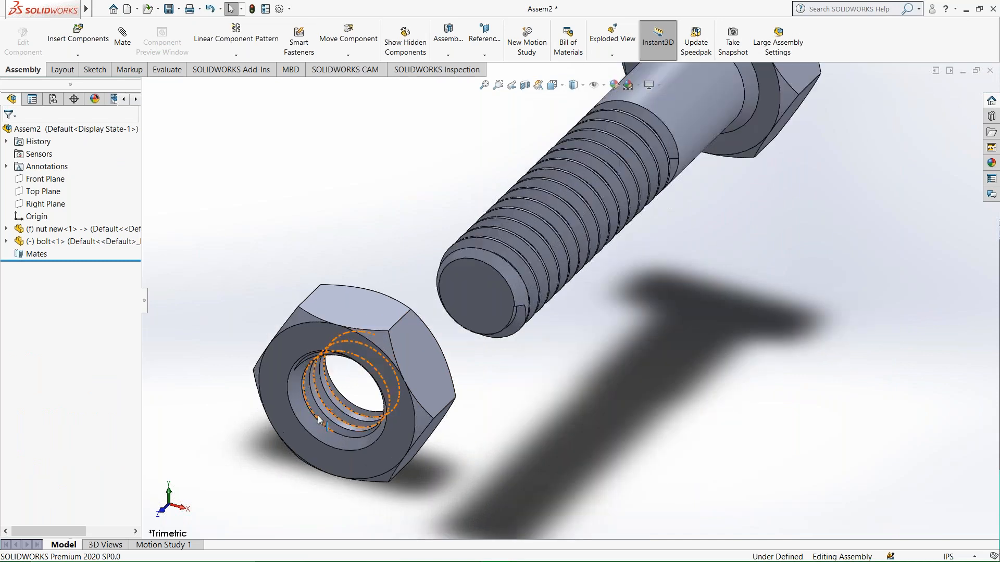
{"action": "scroll", "coordinate": [457, 388], "scroll_direction": "up", "scroll_amount": 5}
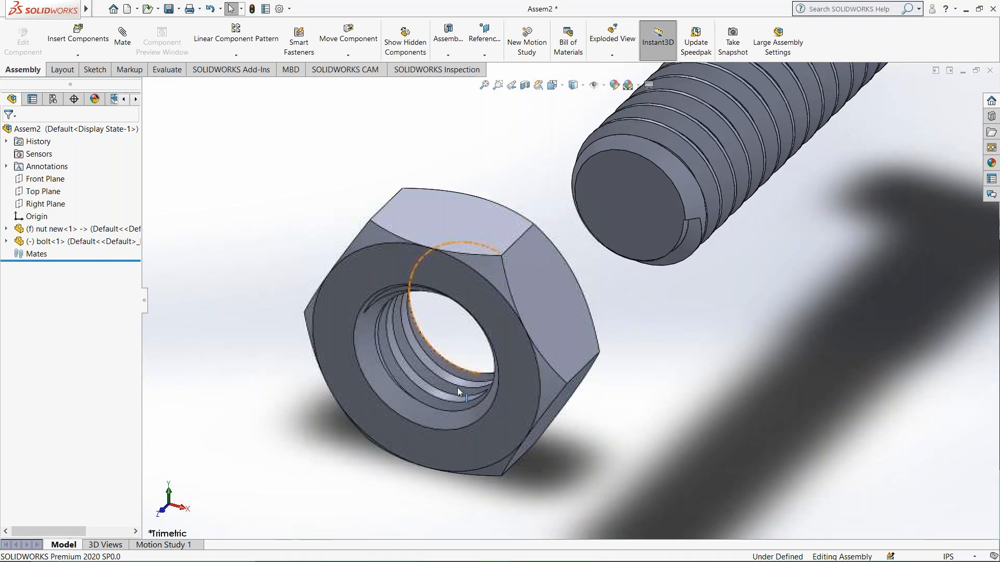
{"action": "left_click", "coordinate": [675, 161]}
{"action": "scroll", "coordinate": [506, 367], "scroll_direction": "down", "scroll_amount": 3}
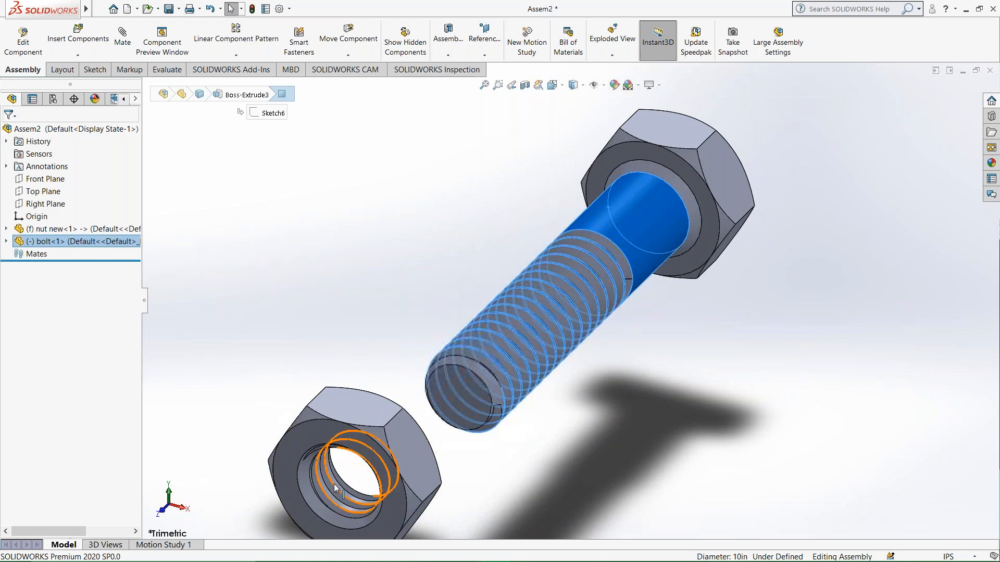
{"action": "scroll", "coordinate": [330, 484], "scroll_direction": "down", "scroll_amount": 5}
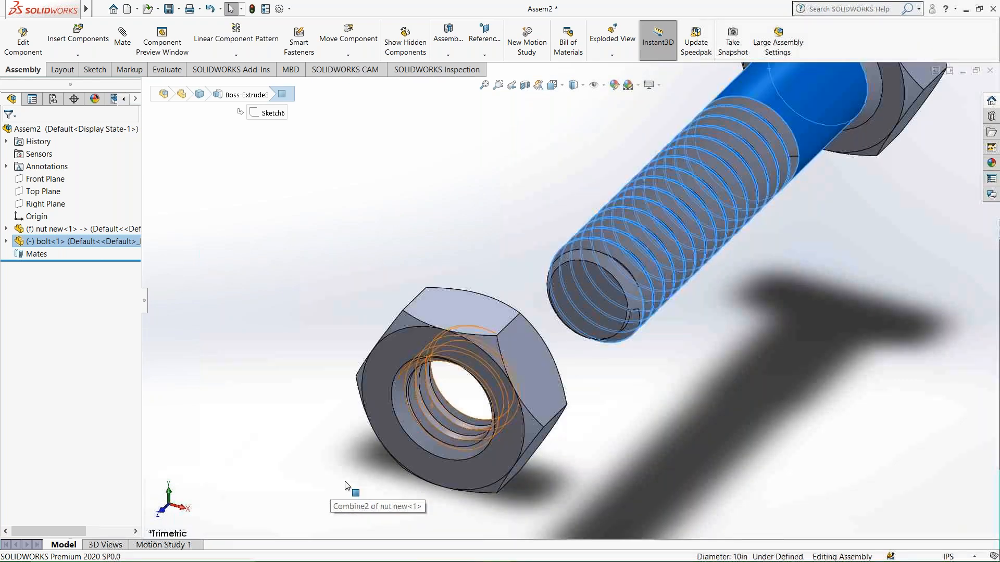
{"action": "scroll", "coordinate": [527, 397], "scroll_direction": "down", "scroll_amount": 3}
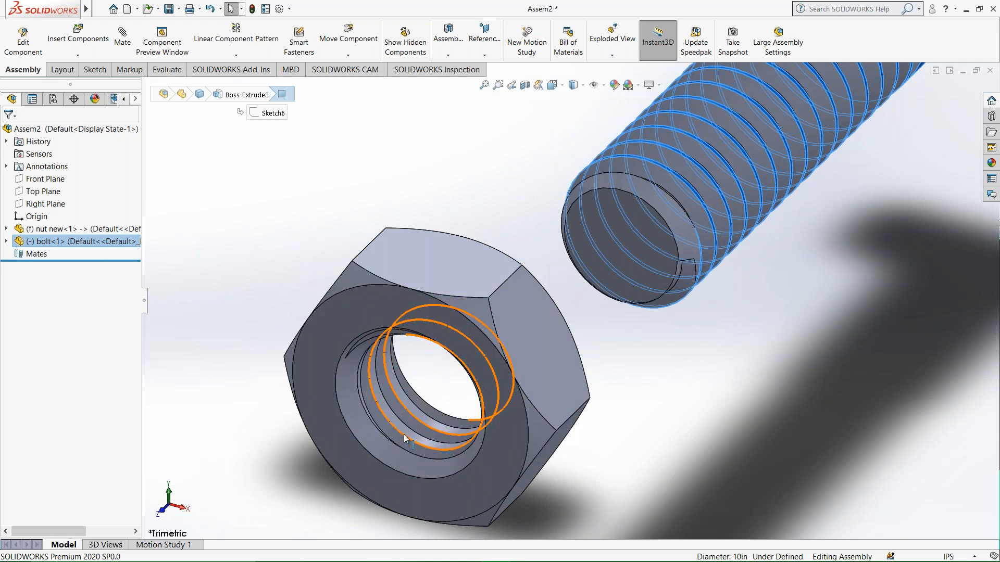
{"action": "left_click", "coordinate": [431, 426]}
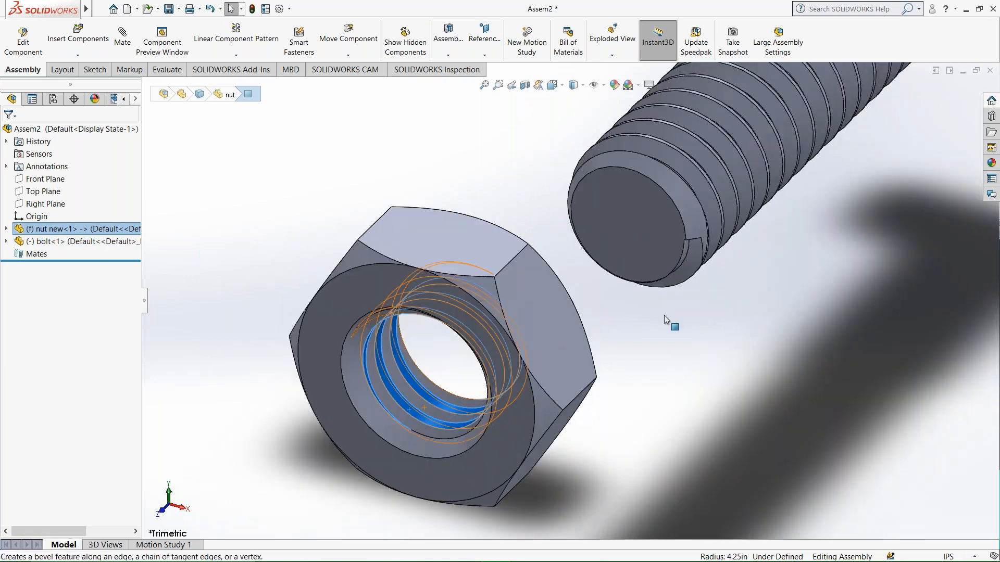
{"action": "scroll", "coordinate": [664, 314], "scroll_direction": "up", "scroll_amount": 3}
{"action": "left_click", "coordinate": [760, 113], "text": "ctrl"}
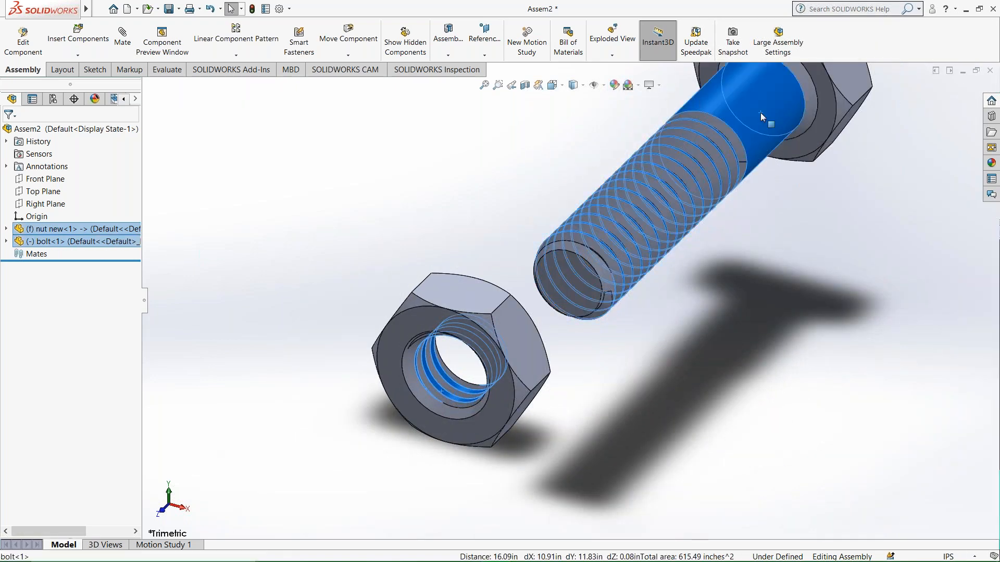
{"action": "left_click", "coordinate": [123, 40]}
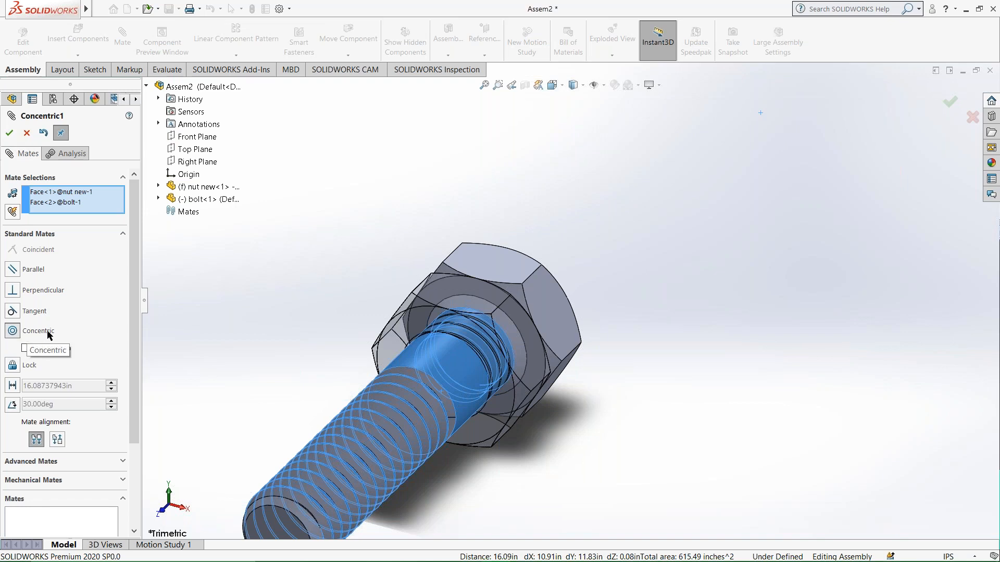
{"action": "left_click_drag", "start_coordinate": [505, 417], "coordinate": [511, 402]}
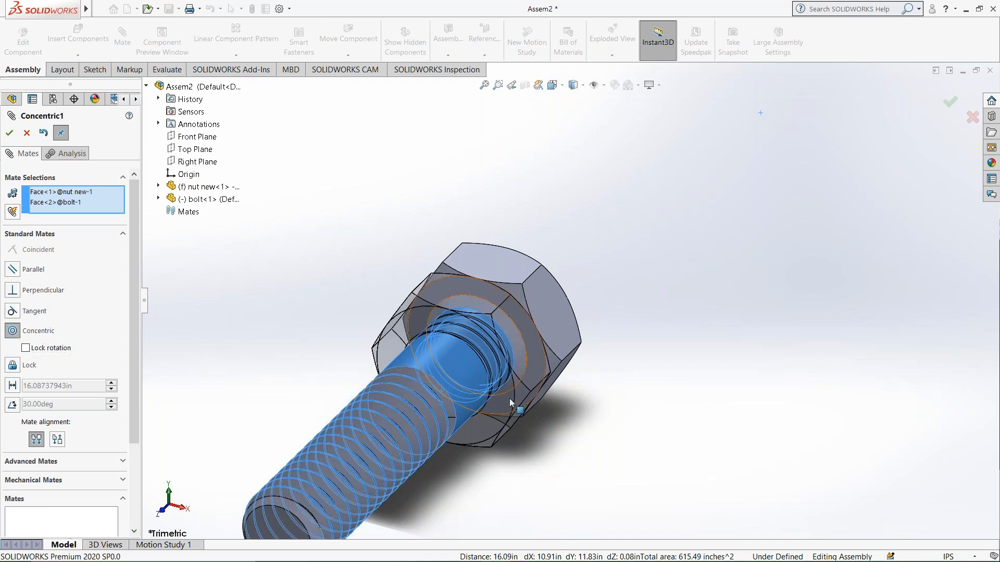
{"action": "left_click", "coordinate": [9, 133]}
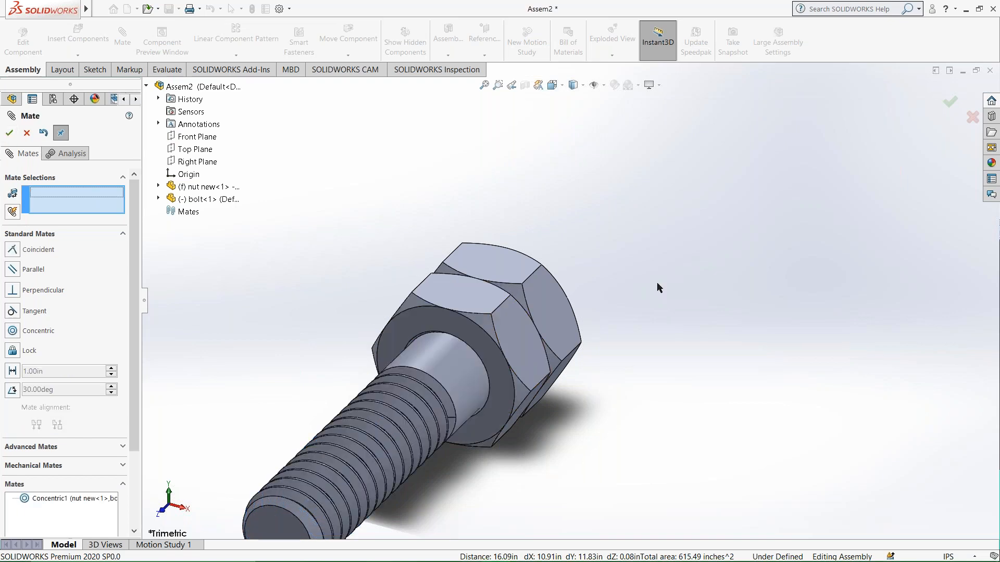
{"action": "scroll", "coordinate": [535, 375], "scroll_direction": "up", "scroll_amount": 3}
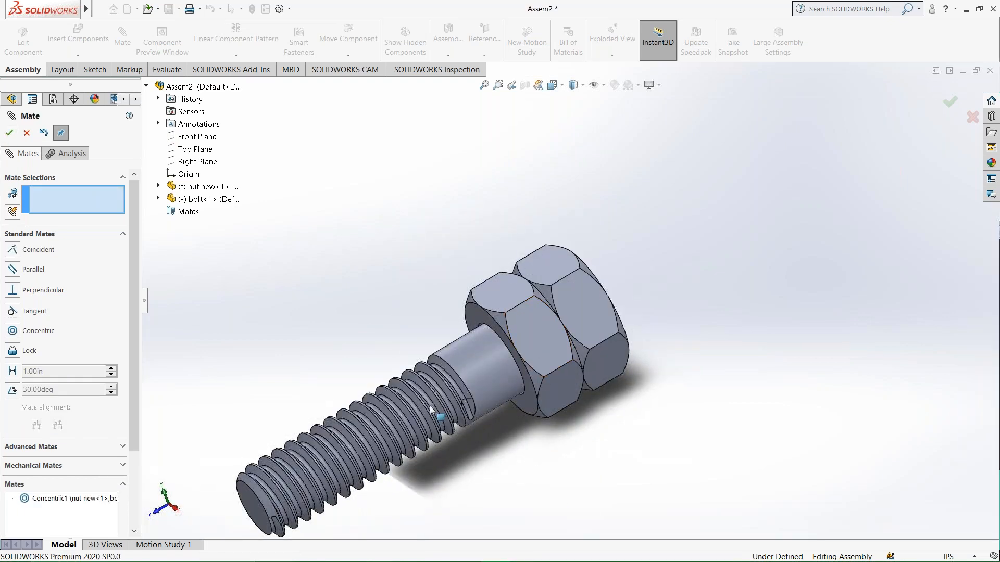
{"action": "left_click", "coordinate": [9, 134]}
Float the nut and slide it along the bolt towards the threaded end.
{"action": "left_click", "coordinate": [529, 334]}
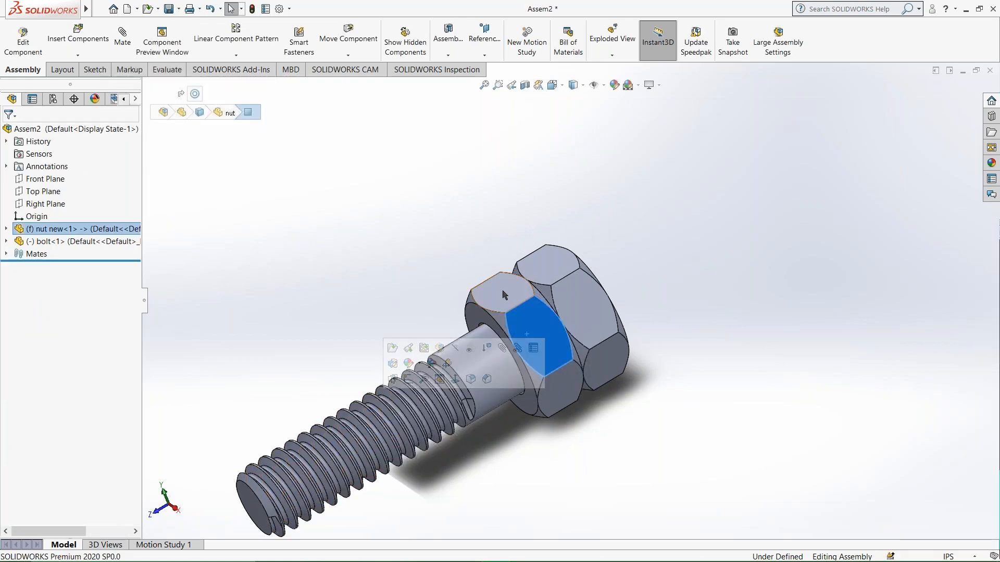
{"action": "right_click", "coordinate": [544, 333]}
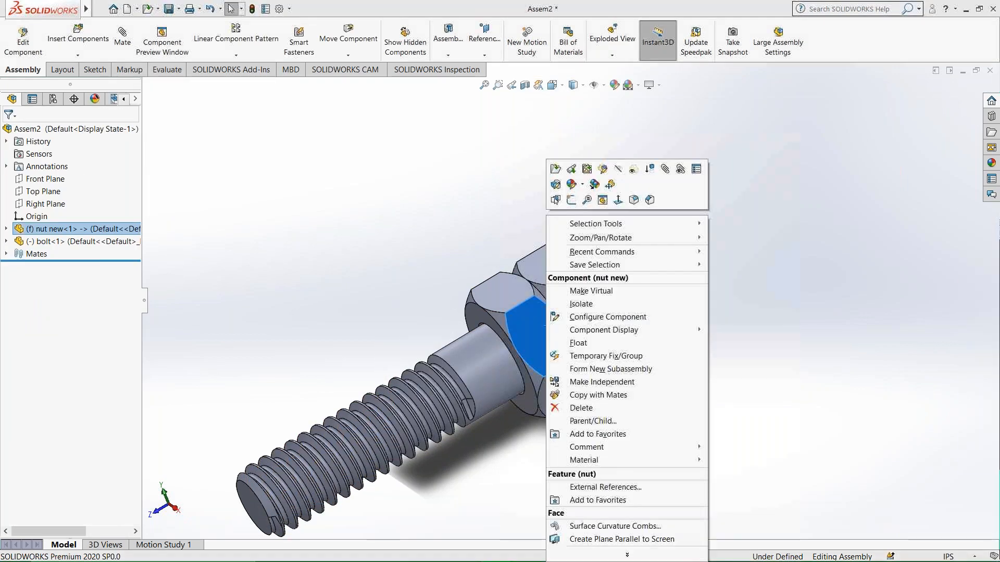
{"action": "left_click", "coordinate": [578, 342]}
{"action": "left_click_drag", "start_coordinate": [498, 355], "coordinate": [229, 477]}
Fix the bolt in place and move the nut to the free end of the thread.
{"action": "right_click", "coordinate": [563, 273]}
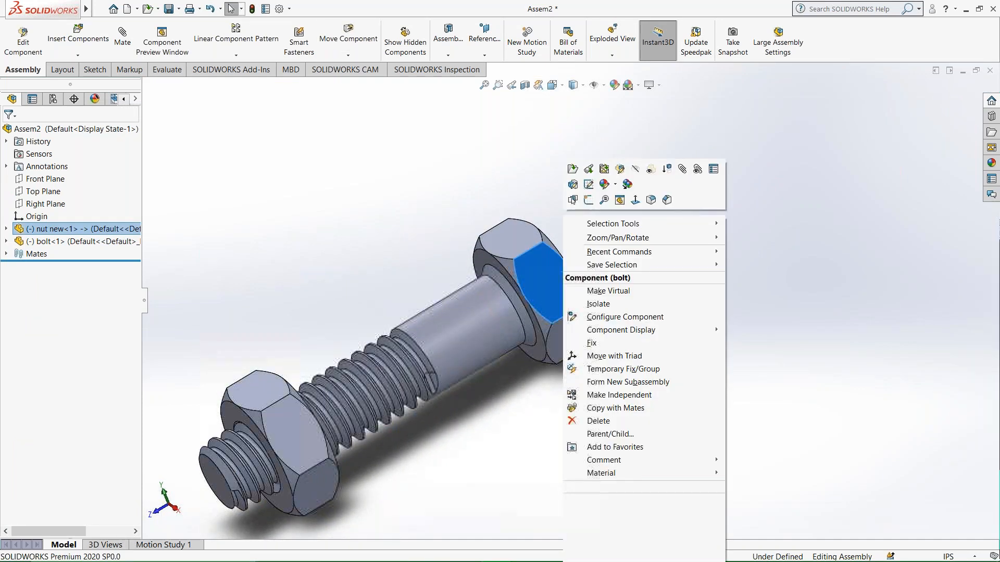
{"action": "left_click", "coordinate": [601, 342]}
{"action": "scroll", "coordinate": [357, 367], "scroll_direction": "up", "scroll_amount": 3}
{"action": "left_click_drag", "start_coordinate": [357, 366], "coordinate": [469, 402]}
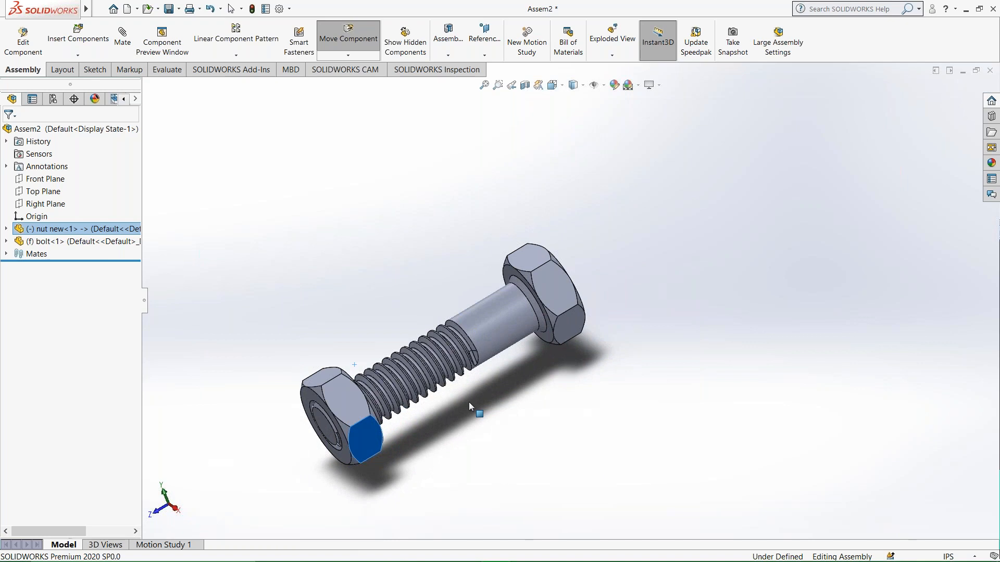
{"action": "key", "text": "Escape"}
Start a Screw mechanical mate and expand the assembly's component list in the graphics area.
{"action": "left_click", "coordinate": [575, 328]}
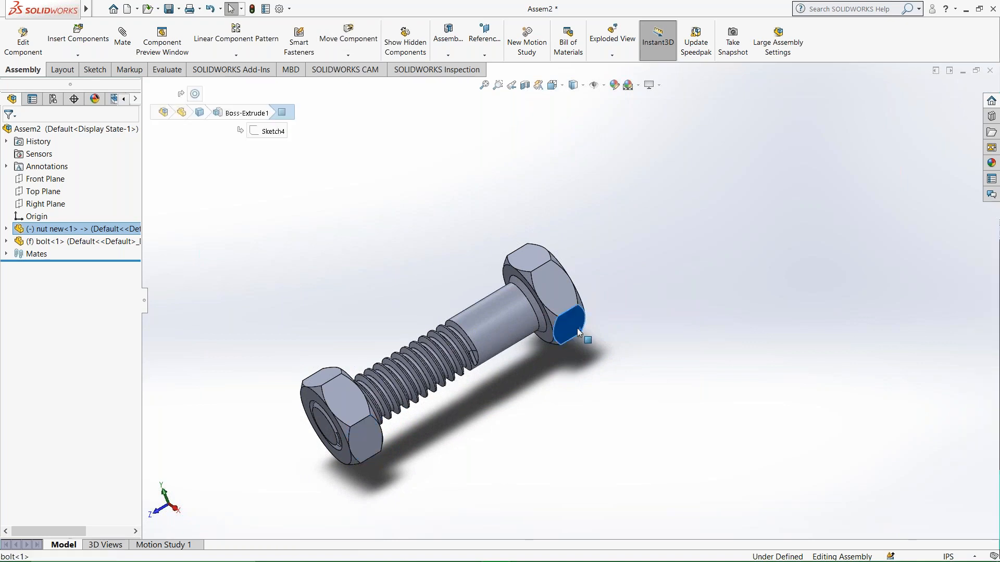
{"action": "middle_click_drag", "start_coordinate": [596, 424], "coordinate": [672, 334]}
{"action": "left_click", "coordinate": [673, 333]}
{"action": "scroll", "coordinate": [468, 453], "scroll_direction": "up", "scroll_amount": 3}
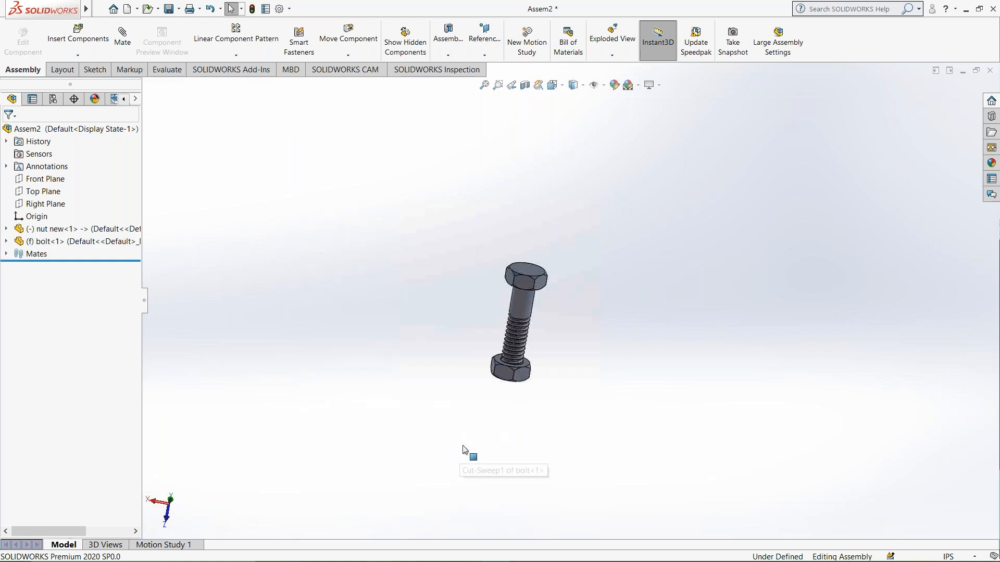
{"action": "scroll", "coordinate": [523, 384], "scroll_direction": "down", "scroll_amount": 5}
{"action": "scroll", "coordinate": [514, 344], "scroll_direction": "down", "scroll_amount": 3}
{"action": "middle_click_drag", "start_coordinate": [515, 345], "coordinate": [335, 290]}
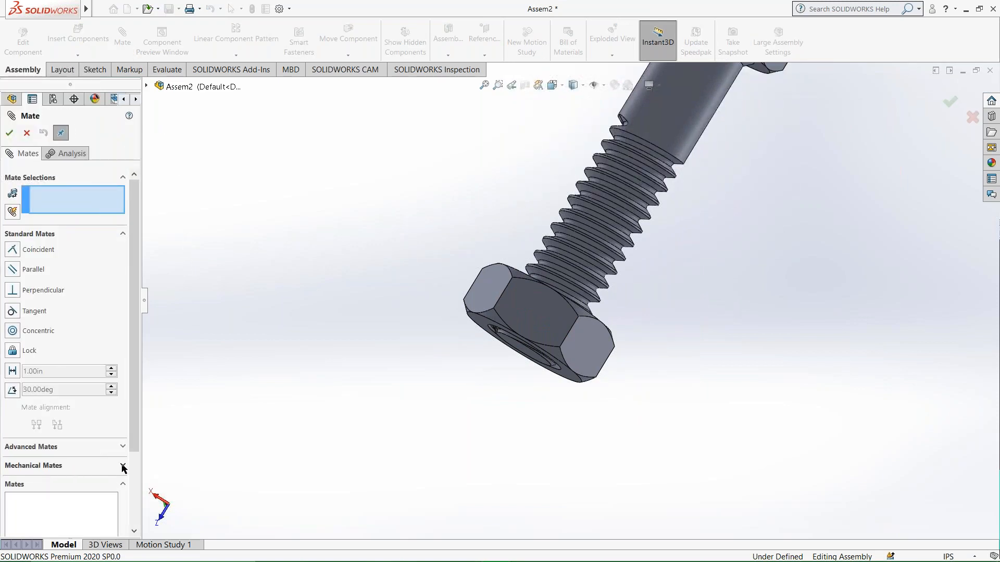
{"action": "left_click", "coordinate": [124, 466]}
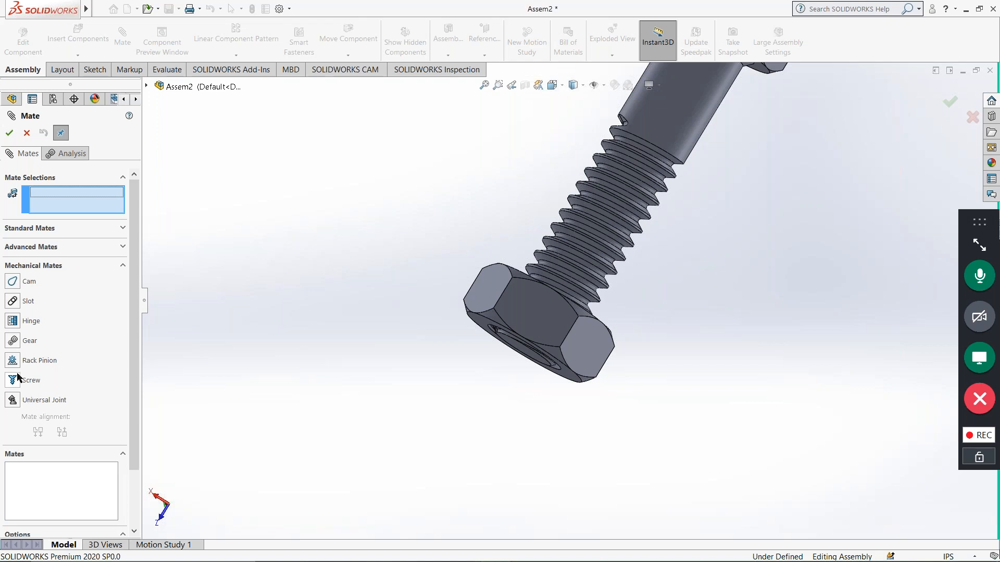
{"action": "left_click", "coordinate": [11, 382]}
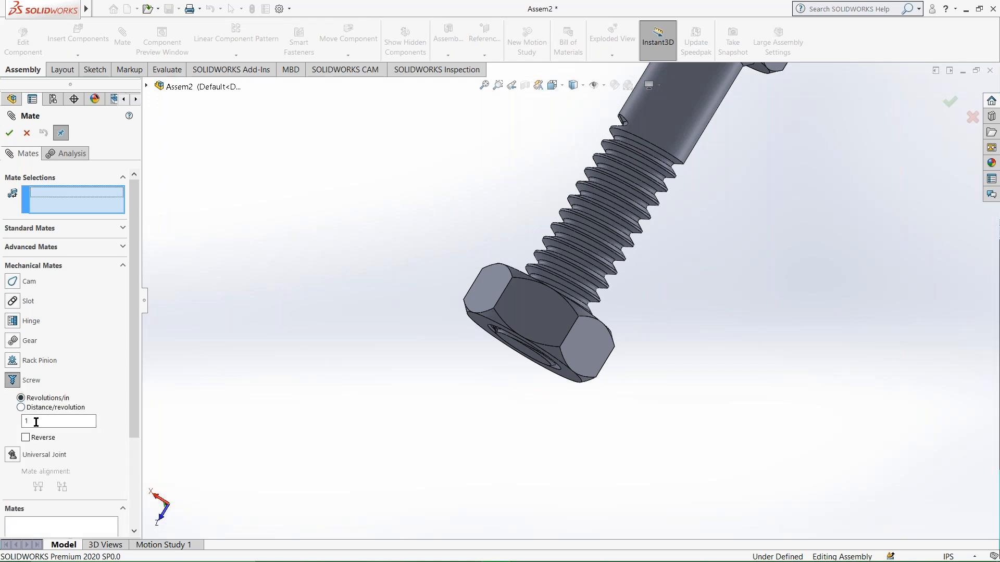
{"action": "left_click", "coordinate": [147, 87]}
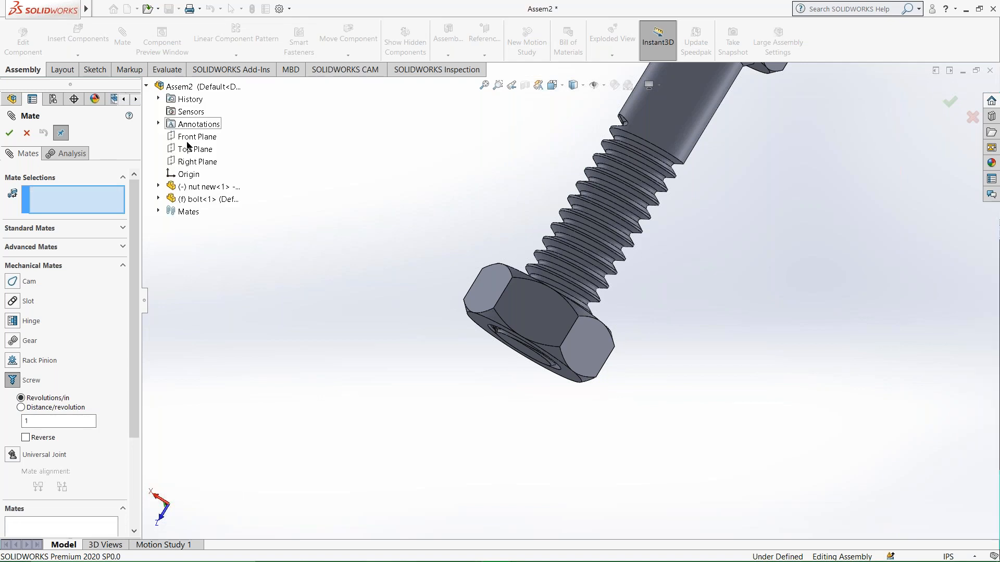
{"action": "right_click", "coordinate": [202, 190]}
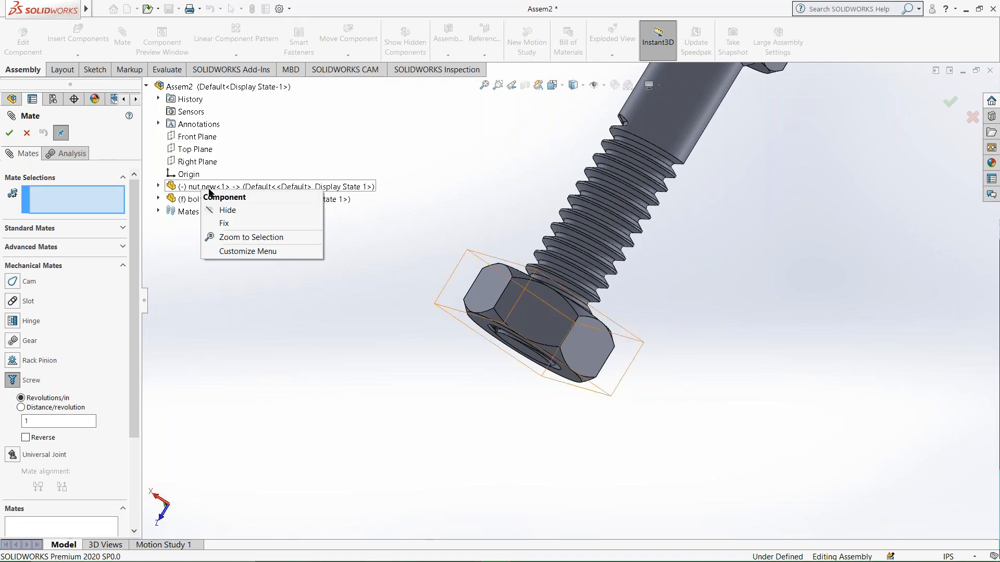
{"action": "left_click", "coordinate": [228, 215]}
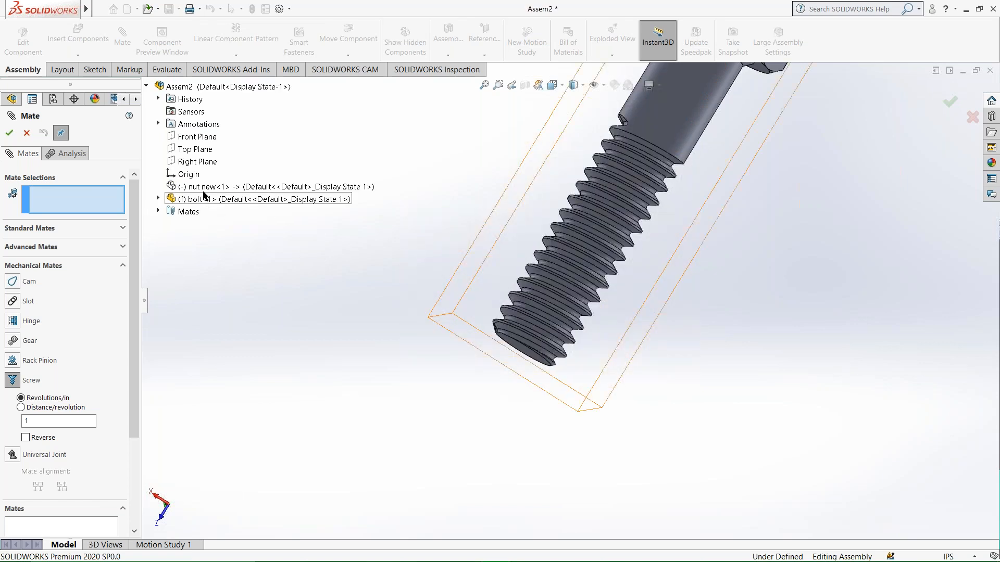
{"action": "right_click", "coordinate": [190, 189]}
{"action": "left_click", "coordinate": [217, 210]}
Hide the bolt to expose the thread inside the nut.
{"action": "right_click", "coordinate": [199, 199]}
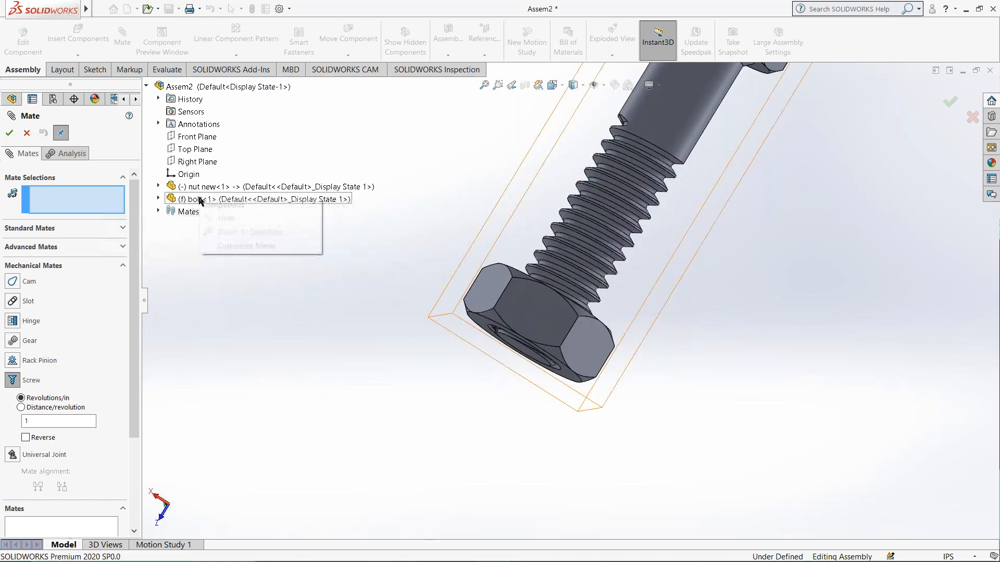
{"action": "left_click", "coordinate": [219, 218]}
{"action": "middle_click_drag", "start_coordinate": [563, 342], "coordinate": [530, 233]}
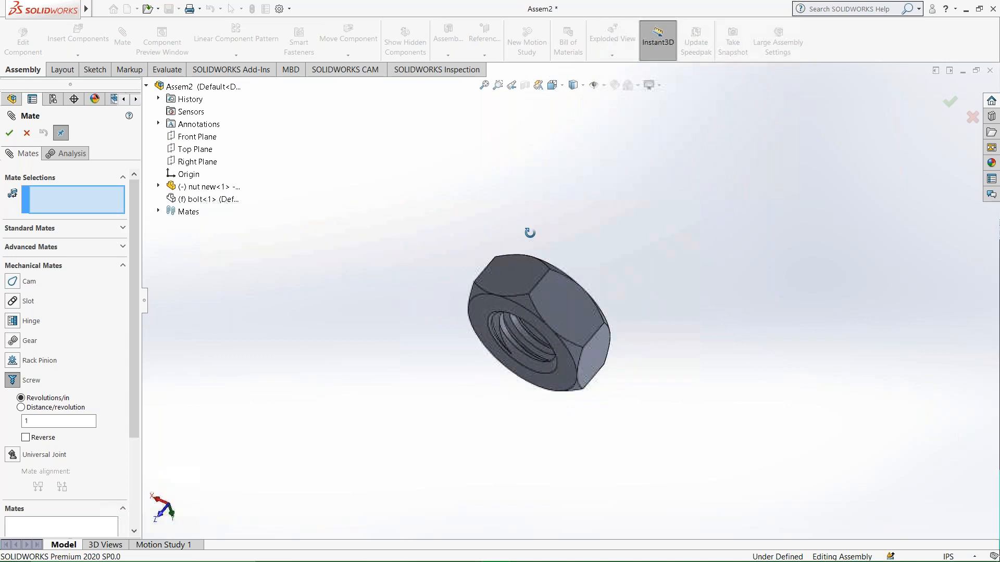
Select the nut's narrow helical thread face for the Screw mate and show the bolt again.
{"action": "scroll", "coordinate": [529, 325], "scroll_direction": "down", "scroll_amount": 10}
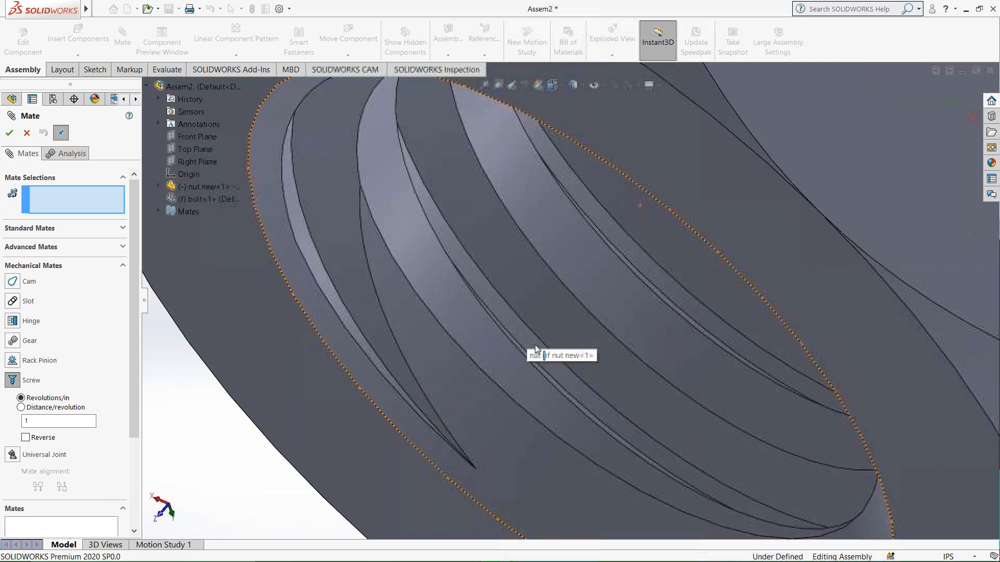
{"action": "scroll", "coordinate": [536, 349], "scroll_direction": "up", "scroll_amount": 3}
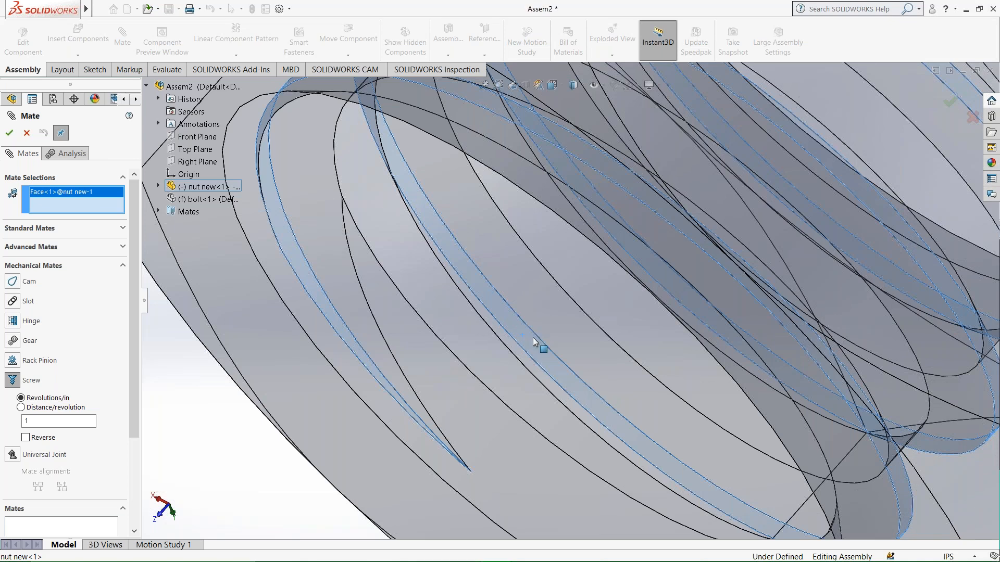
{"action": "scroll", "coordinate": [517, 332], "scroll_direction": "down", "scroll_amount": 3}
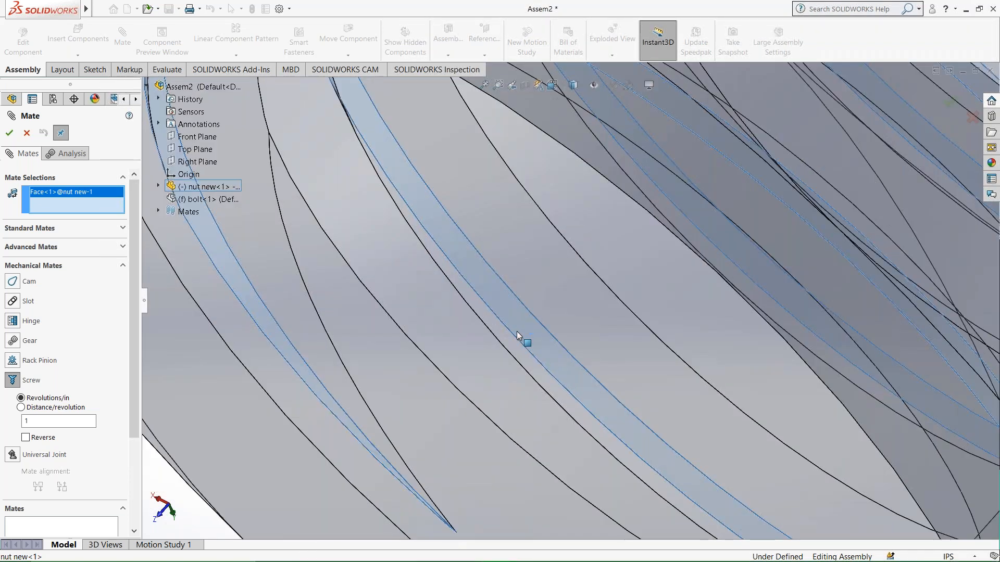
{"action": "scroll", "coordinate": [523, 340], "scroll_direction": "down", "scroll_amount": 2}
{"action": "scroll", "coordinate": [527, 339], "scroll_direction": "up", "scroll_amount": 5}
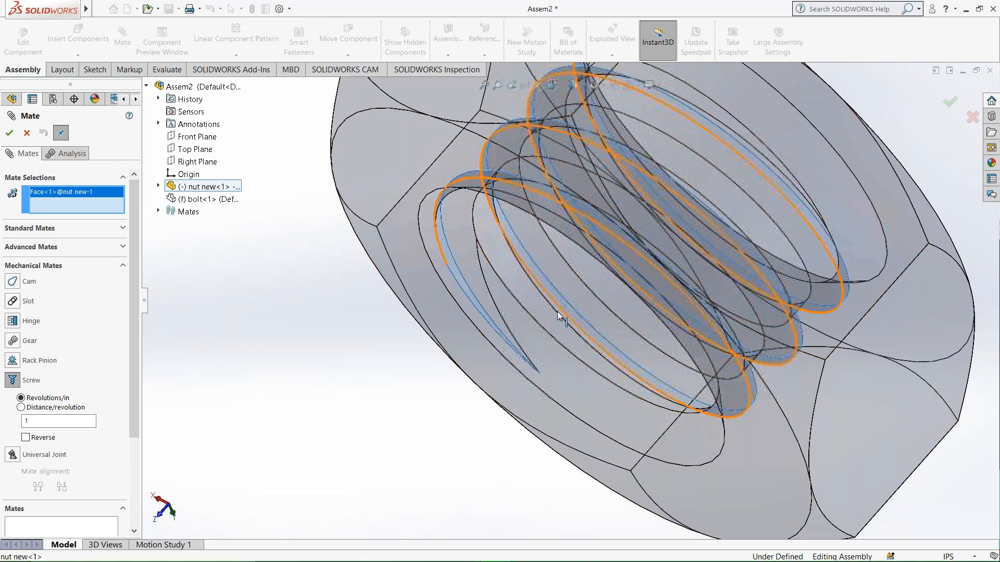
{"action": "right_click", "coordinate": [196, 201]}
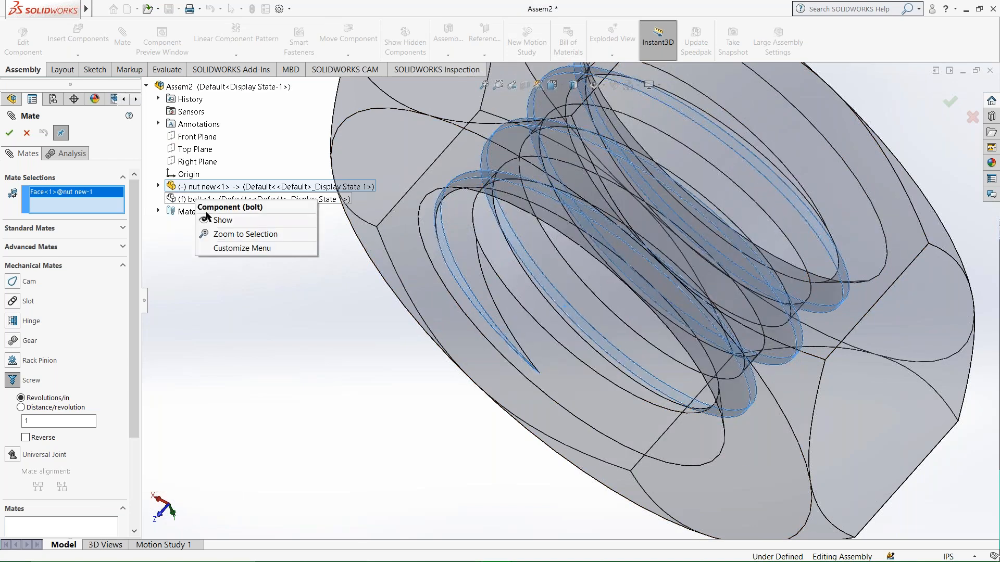
{"action": "left_click", "coordinate": [209, 220]}
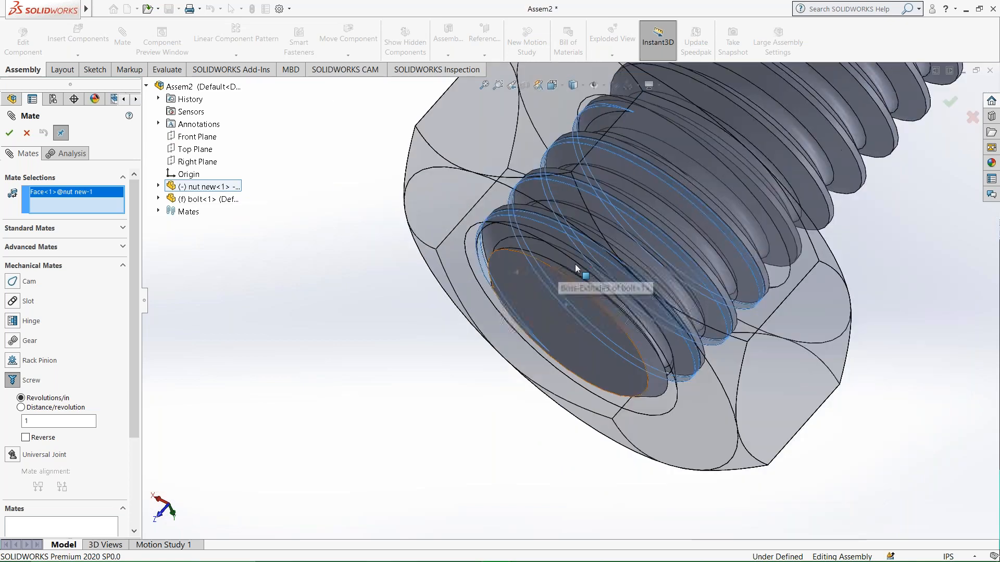
Select the bolt's narrow helical thread-crest face as the second face, apply the Screw mate at 1 revolution per inch, and finish mating.
{"action": "scroll", "coordinate": [620, 232], "scroll_direction": "down", "scroll_amount": 5}
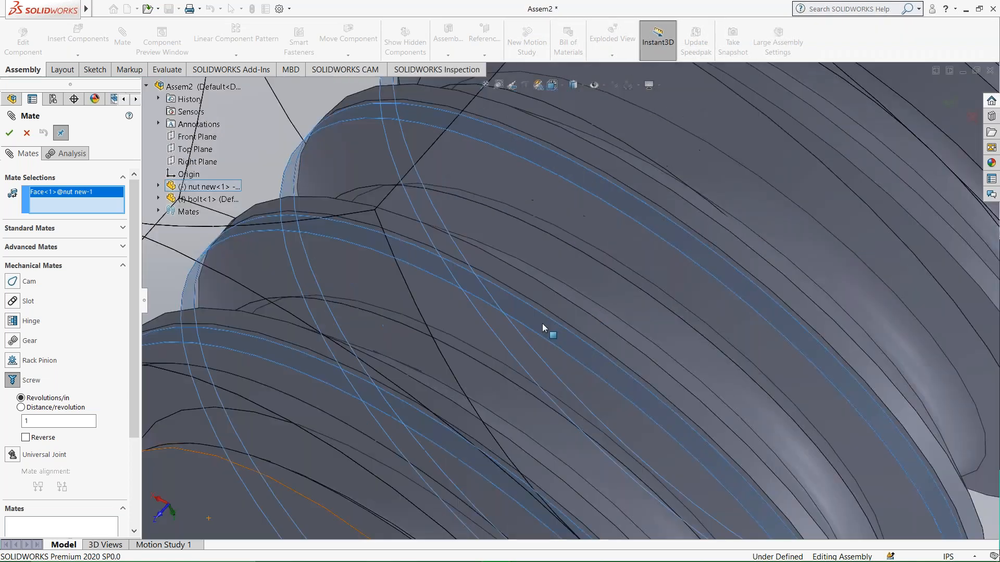
{"action": "scroll", "coordinate": [449, 283], "scroll_direction": "up", "scroll_amount": 3}
{"action": "scroll", "coordinate": [731, 233], "scroll_direction": "down", "scroll_amount": 1}
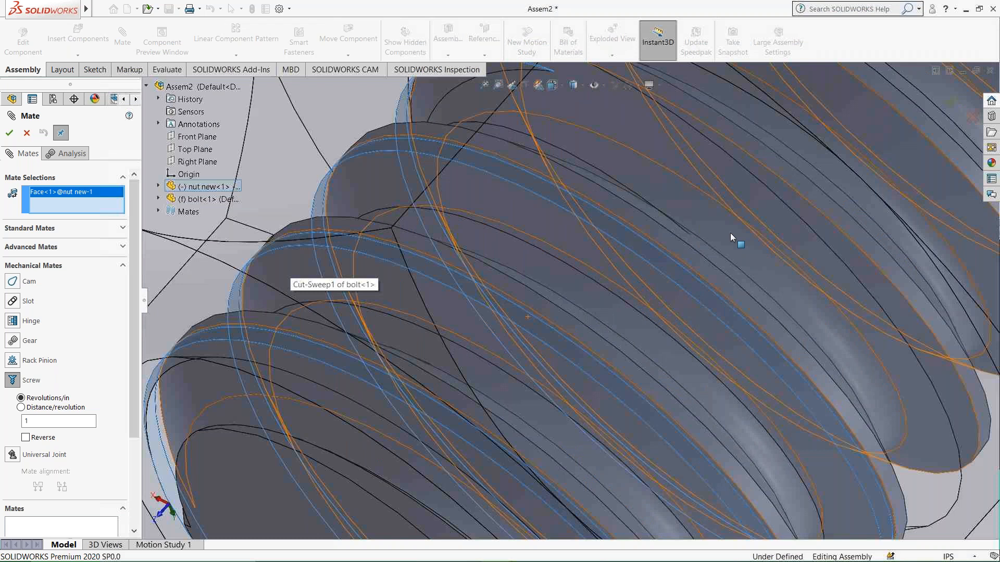
{"action": "middle_click_drag", "start_coordinate": [731, 233], "coordinate": [598, 308]}
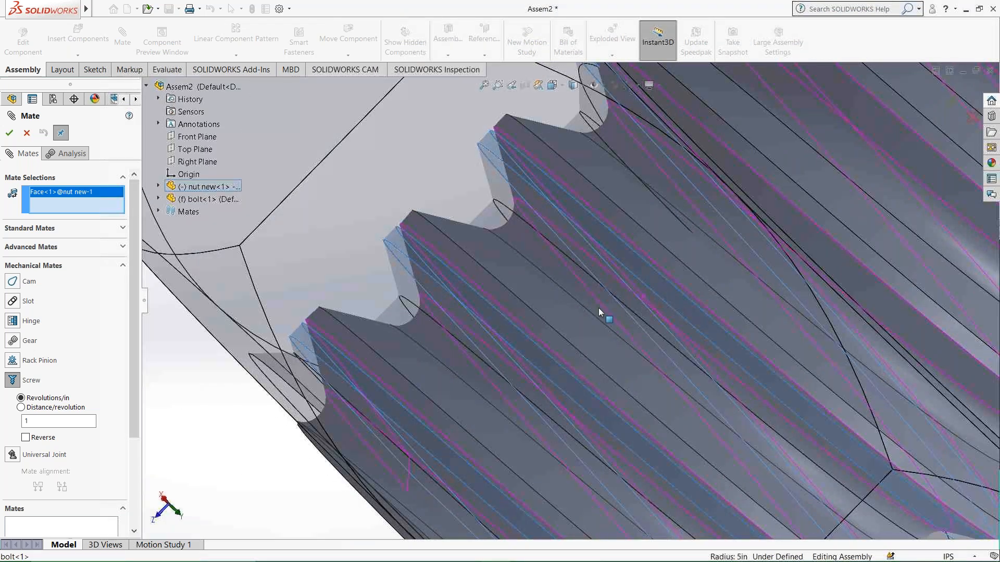
{"action": "scroll", "coordinate": [541, 360], "scroll_direction": "up", "scroll_amount": 1}
{"action": "middle_click_drag", "start_coordinate": [542, 360], "coordinate": [555, 327]}
{"action": "scroll", "coordinate": [556, 327], "scroll_direction": "down", "scroll_amount": 2}
{"action": "scroll", "coordinate": [548, 314], "scroll_direction": "down", "scroll_amount": 6}
{"action": "scroll", "coordinate": [379, 144], "scroll_direction": "up", "scroll_amount": 3}
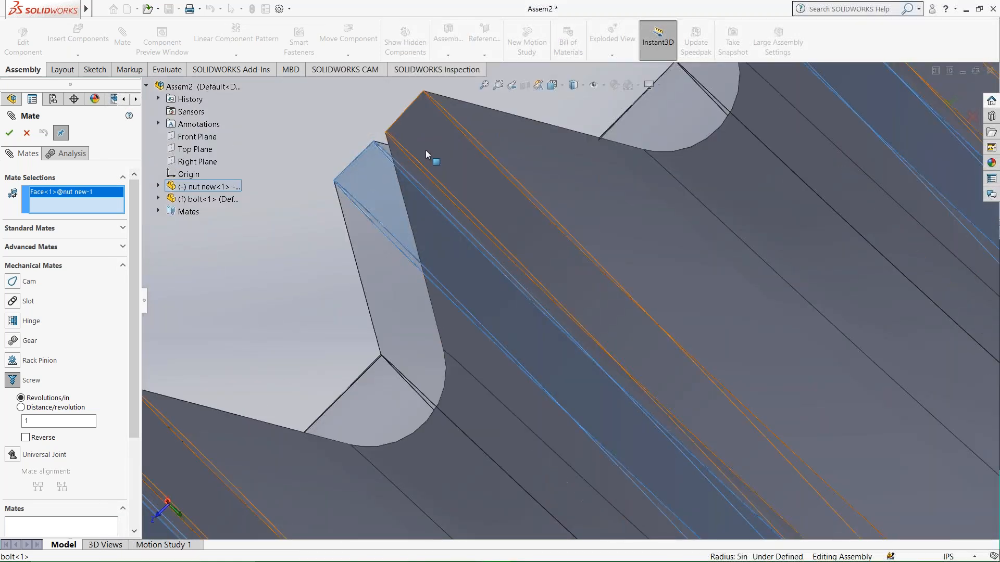
{"action": "left_click", "coordinate": [427, 150]}
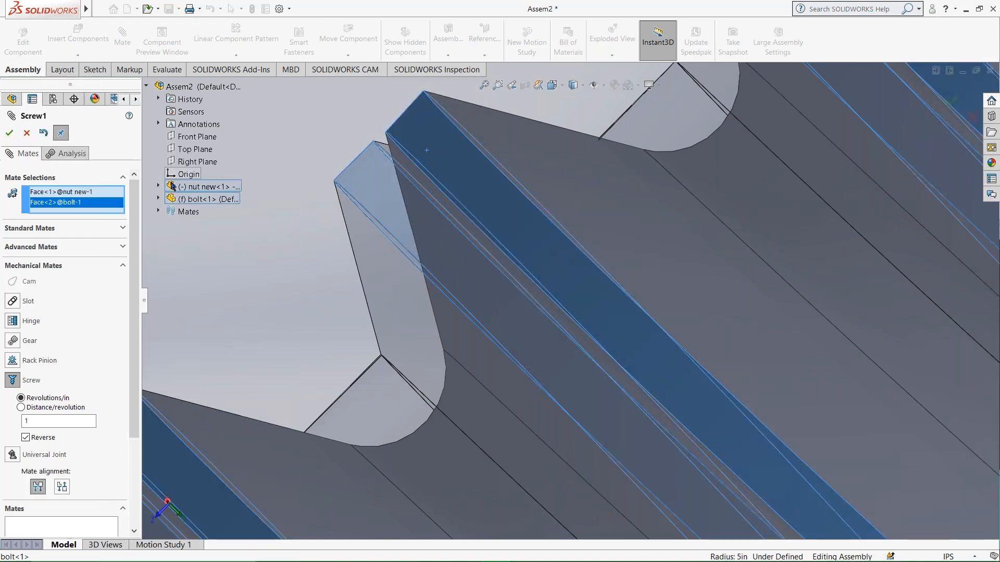
{"action": "left_click", "coordinate": [11, 136]}
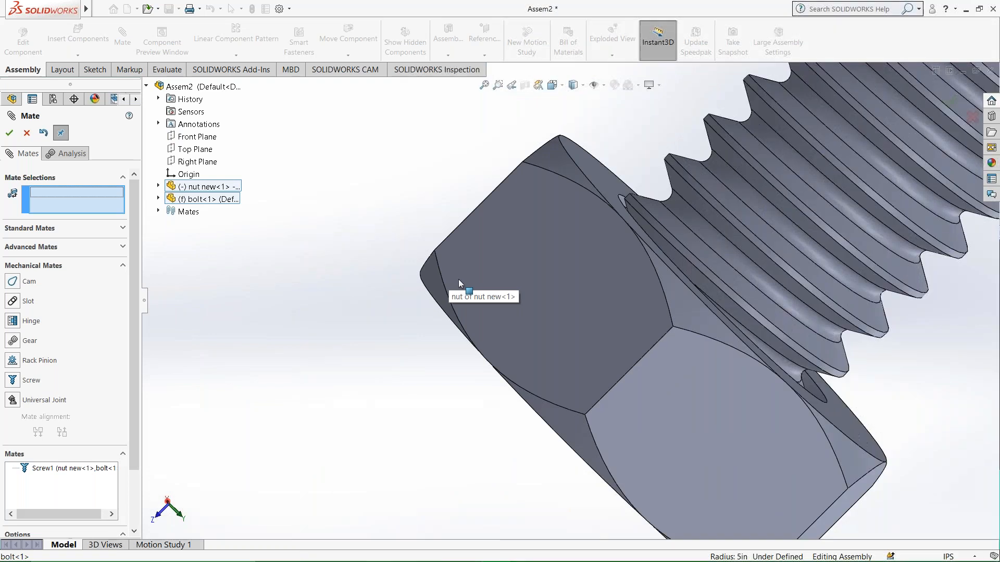
{"action": "left_click", "coordinate": [9, 134]}
Turn the nut by hand back and forth to check how it travels along the bolt's thread.
{"action": "middle_click_drag", "start_coordinate": [643, 353], "coordinate": [563, 320]}
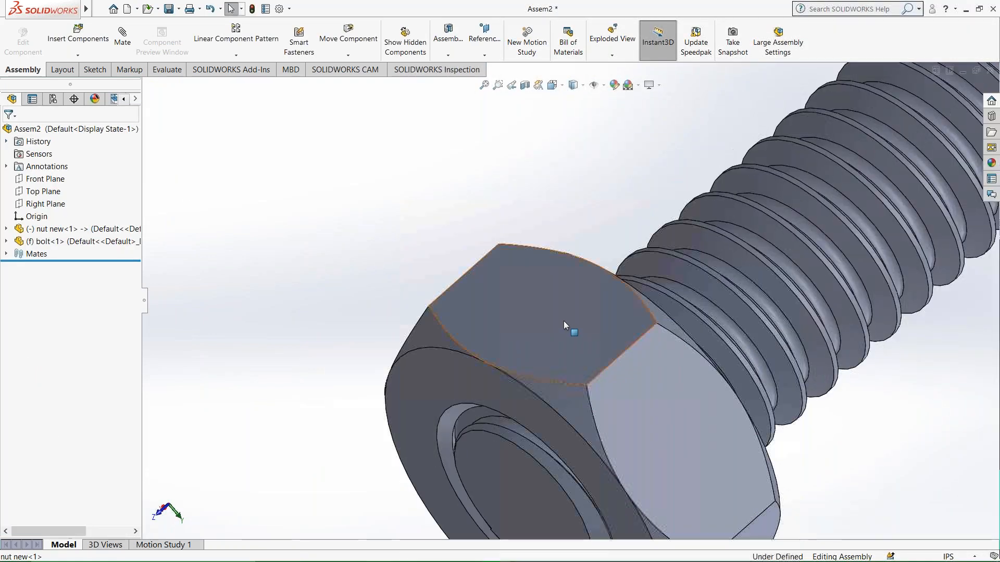
{"action": "left_click", "coordinate": [564, 321]}
{"action": "left_click_drag", "start_coordinate": [688, 427], "coordinate": [695, 443]}
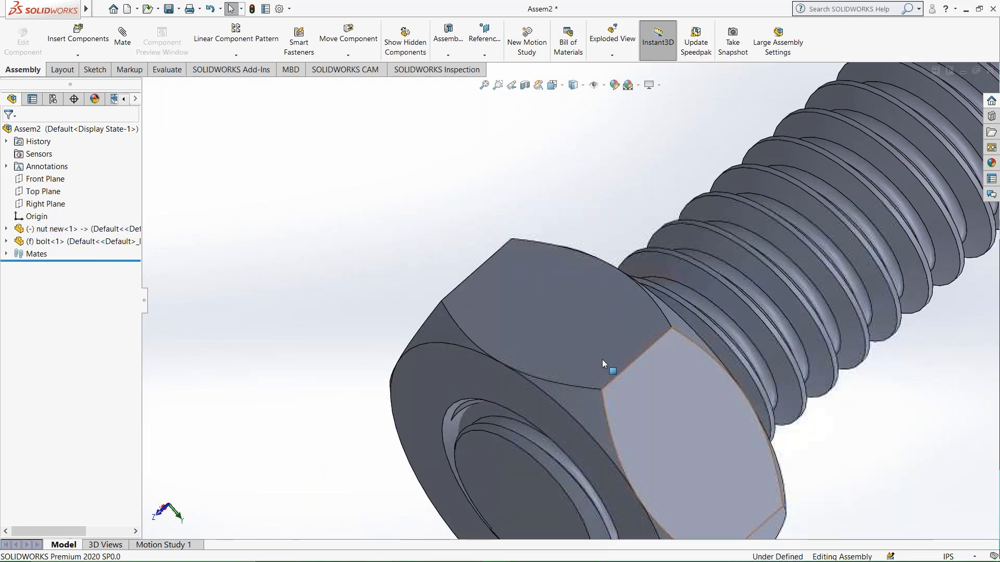
{"action": "left_click_drag", "start_coordinate": [554, 315], "coordinate": [709, 485]}
{"action": "left_click", "coordinate": [611, 257]}
{"action": "scroll", "coordinate": [729, 410], "scroll_direction": "up", "scroll_amount": 2}
{"action": "left_click_drag", "start_coordinate": [616, 366], "coordinate": [666, 403]}
{"action": "scroll", "coordinate": [677, 392], "scroll_direction": "down", "scroll_amount": 2}
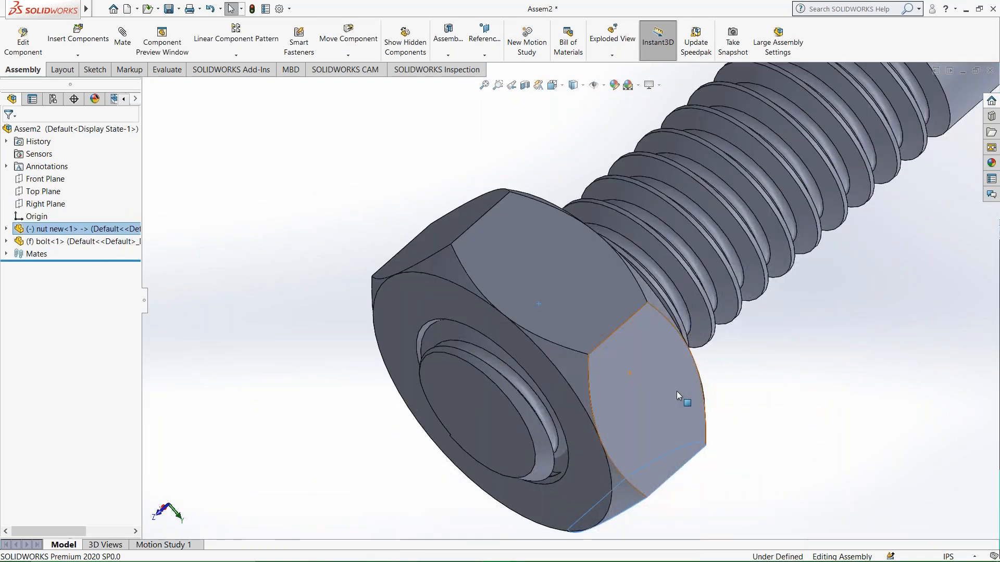
{"action": "scroll", "coordinate": [666, 389], "scroll_direction": "up", "scroll_amount": 6}
{"action": "middle_click_drag", "start_coordinate": [583, 399], "coordinate": [614, 369]}
{"action": "left_click_drag", "start_coordinate": [528, 244], "coordinate": [537, 312]}
{"action": "middle_click_drag", "start_coordinate": [536, 312], "coordinate": [463, 281]}
{"action": "left_click_drag", "start_coordinate": [441, 295], "coordinate": [386, 149]}
{"action": "mouse_move", "coordinate": [430, 360]}
{"action": "left_mouse_down"}
{"action": "mouse_move", "coordinate": [476, 404]}
{"action": "mouse_move", "coordinate": [480, 431]}
{"action": "mouse_move", "coordinate": [496, 429]}
{"action": "left_mouse_up"}
{"action": "left_click_drag", "start_coordinate": [431, 224], "coordinate": [487, 449]}
{"action": "left_click_drag", "start_coordinate": [448, 262], "coordinate": [459, 312]}
{"action": "middle_click_drag", "start_coordinate": [481, 319], "coordinate": [669, 417]}
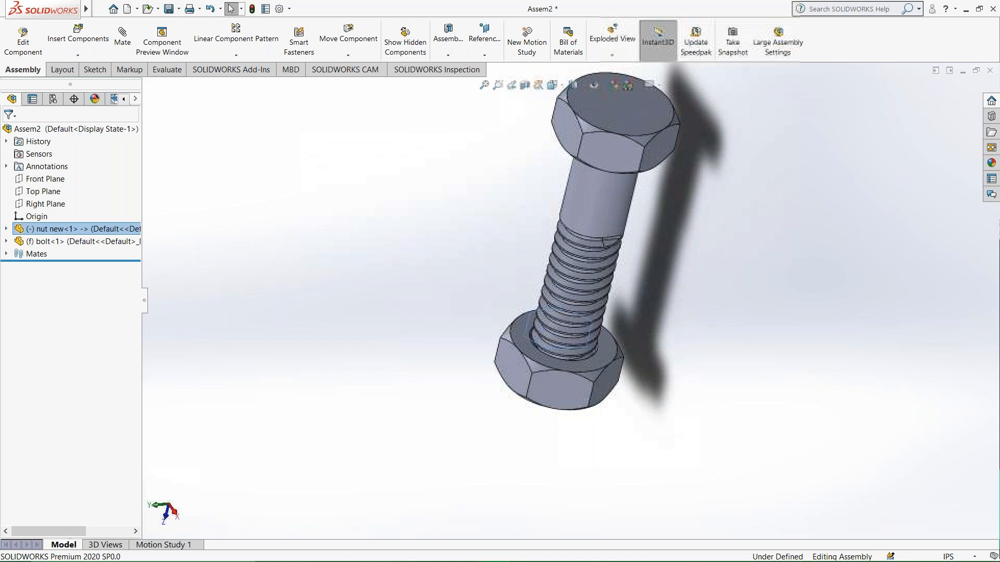
Open Motion Study 1 and start a new motor of the Linear Motor (Actuator) type.
{"action": "left_click", "coordinate": [701, 325]}
{"action": "scroll", "coordinate": [701, 323], "scroll_direction": "up", "scroll_amount": 4}
{"action": "middle_click_drag", "start_coordinate": [701, 323], "coordinate": [672, 244]}
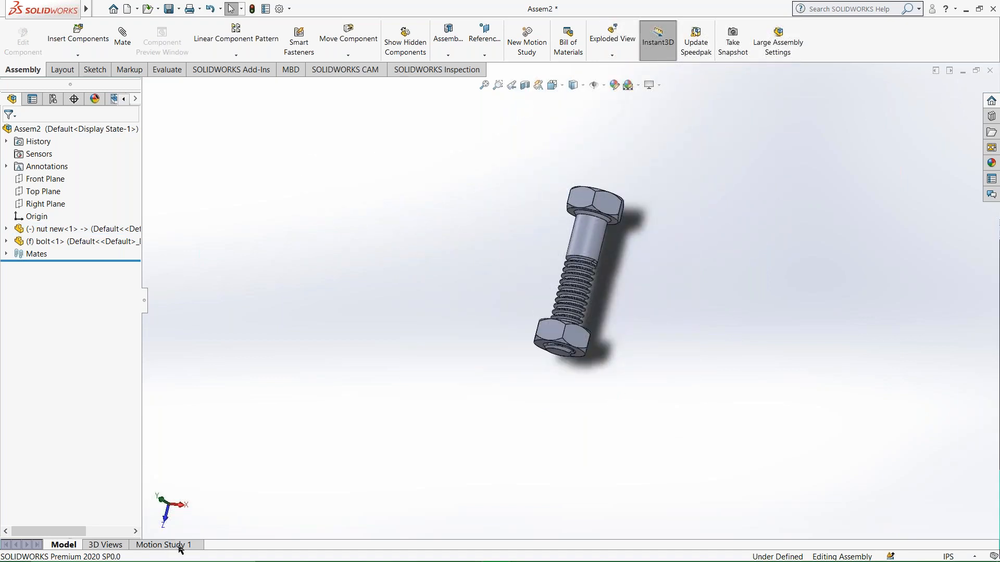
{"action": "left_click", "coordinate": [162, 545]}
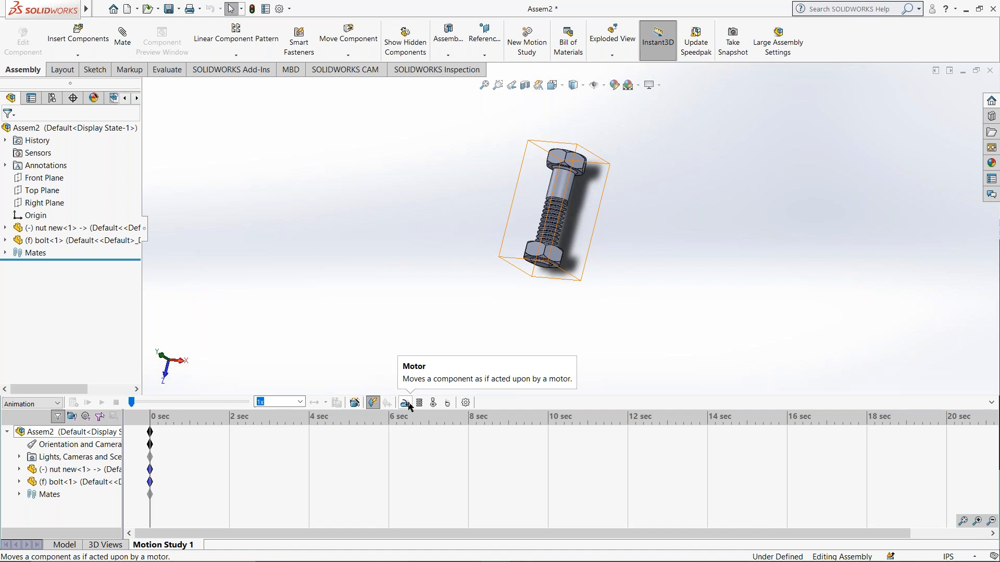
{"action": "left_click", "coordinate": [406, 403]}
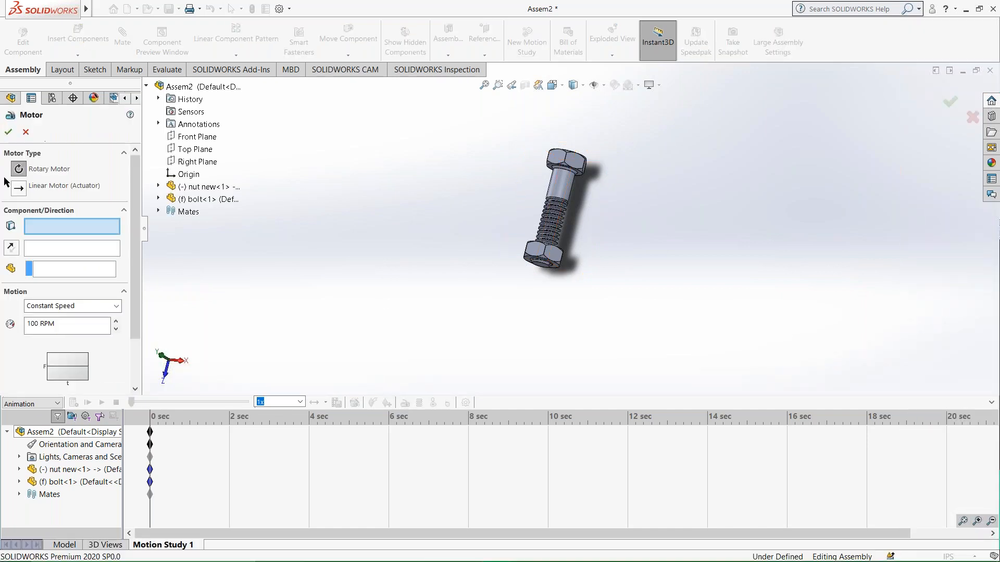
{"action": "middle_click_drag", "start_coordinate": [503, 250], "coordinate": [449, 268]}
{"action": "scroll", "coordinate": [500, 232], "scroll_direction": "down", "scroll_amount": 3}
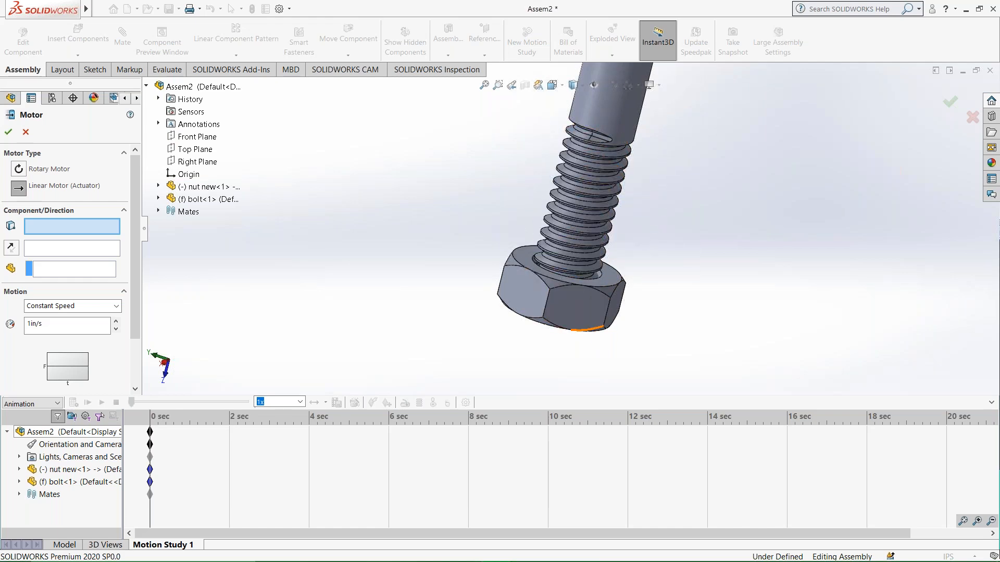
{"action": "left_click", "coordinate": [19, 188]}
Set the motor's location and direction to the nut's flat ring face that faces the bolt head.
{"action": "middle_click_drag", "start_coordinate": [364, 311], "coordinate": [533, 296]}
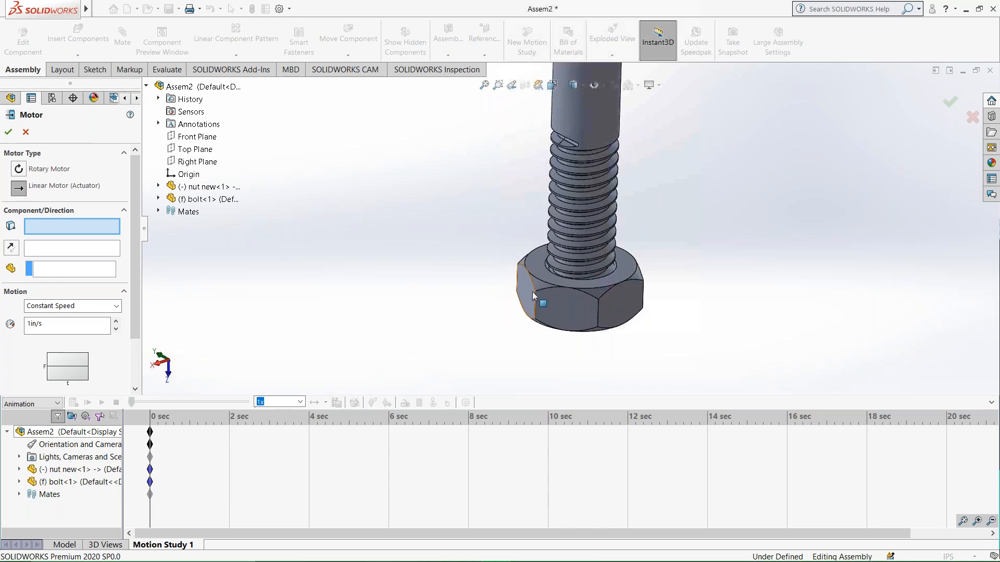
{"action": "scroll", "coordinate": [584, 283], "scroll_direction": "down", "scroll_amount": 4}
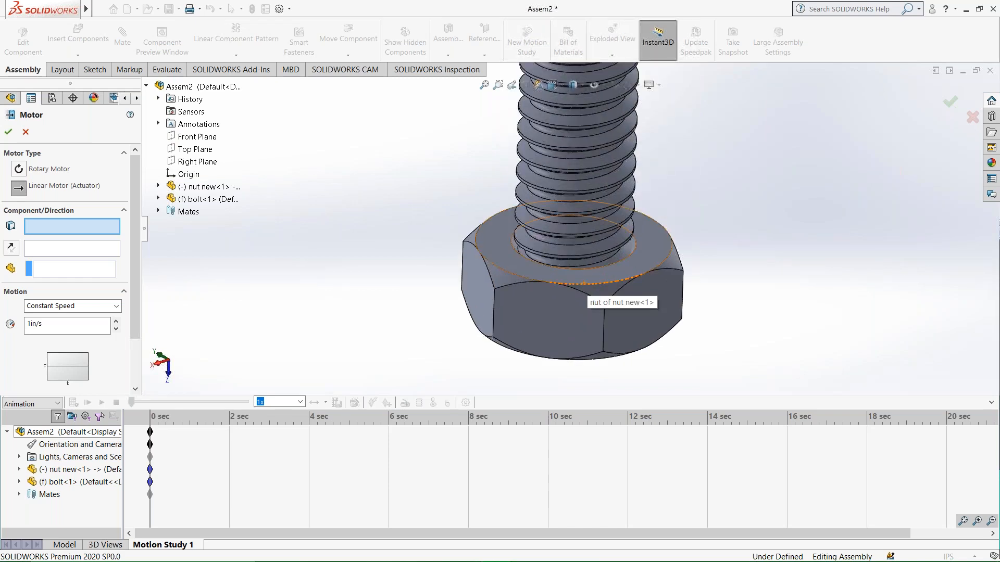
{"action": "middle_click_drag", "start_coordinate": [589, 286], "coordinate": [115, 301]}
{"action": "left_click", "coordinate": [44, 276]}
{"action": "left_click", "coordinate": [70, 230]}
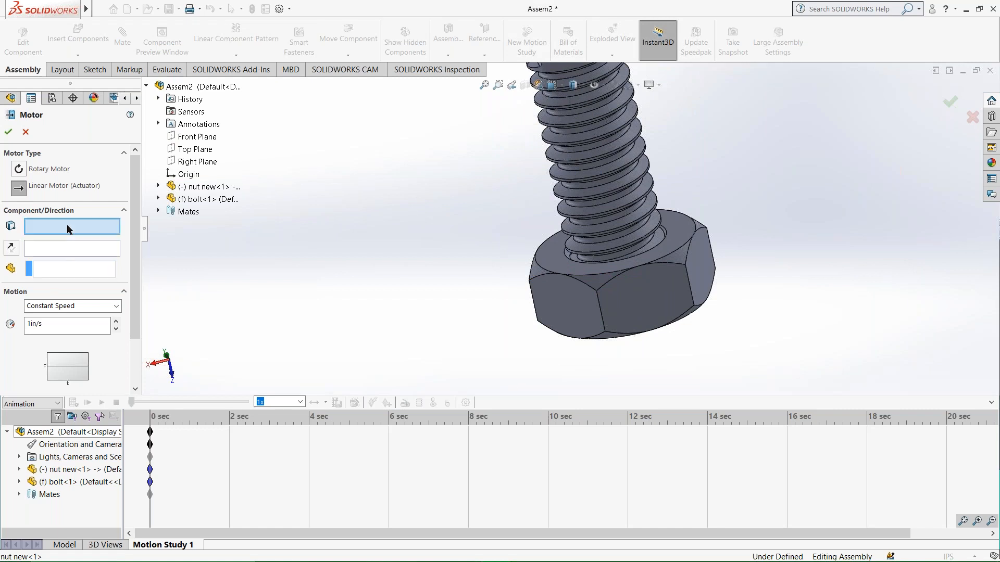
{"action": "left_click", "coordinate": [557, 267]}
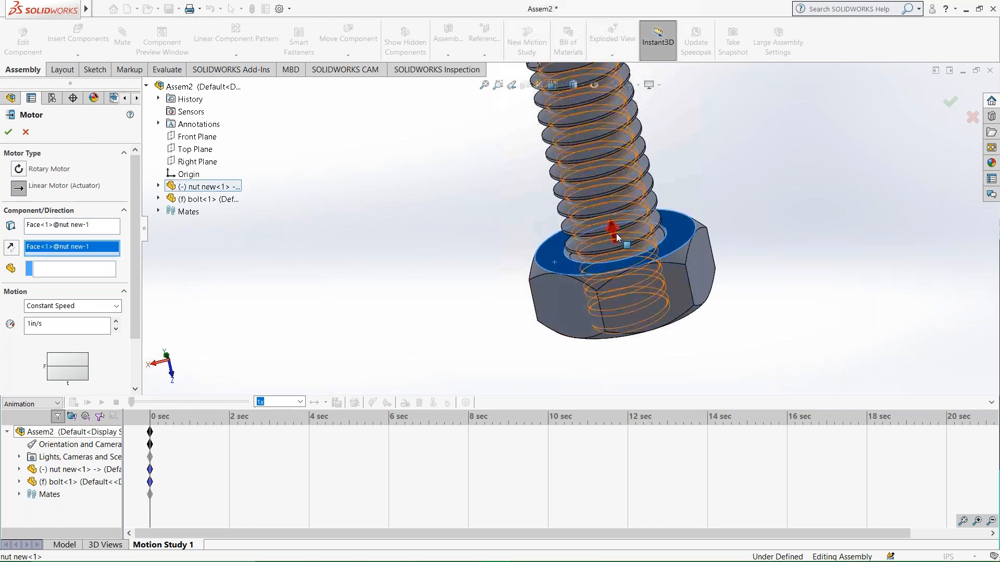
{"action": "middle_click_drag", "start_coordinate": [612, 237], "coordinate": [557, 174]}
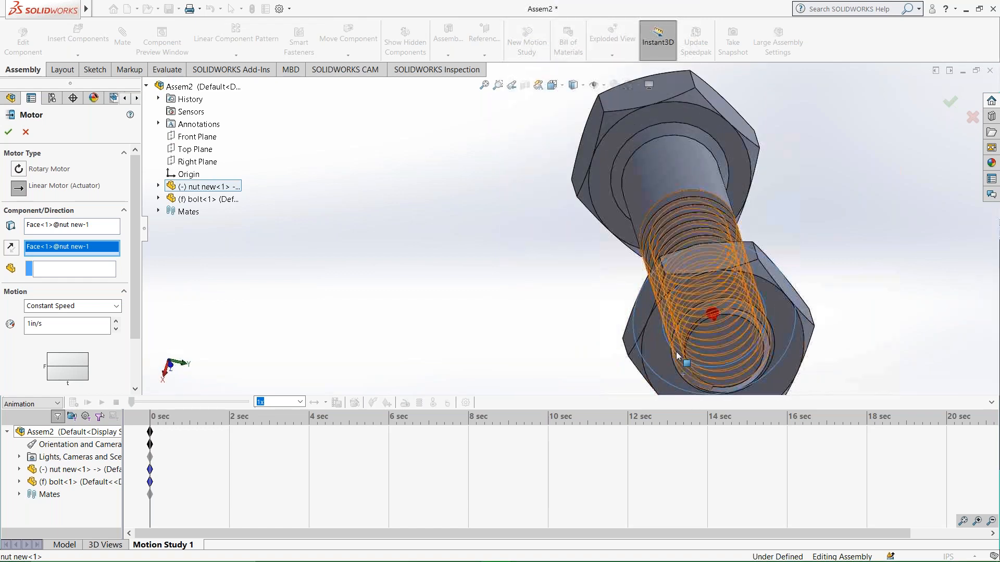
{"action": "middle_click_drag", "start_coordinate": [681, 358], "coordinate": [782, 377]}
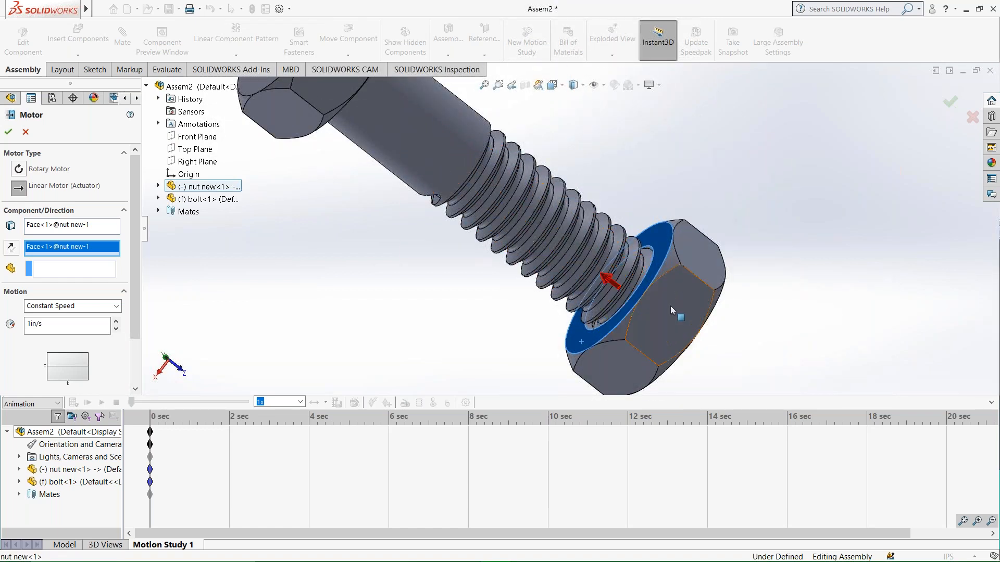
Make the bolt the component the motor moves relative to and create the motor at a constant speed of 1 in/s.
{"action": "left_click", "coordinate": [77, 269]}
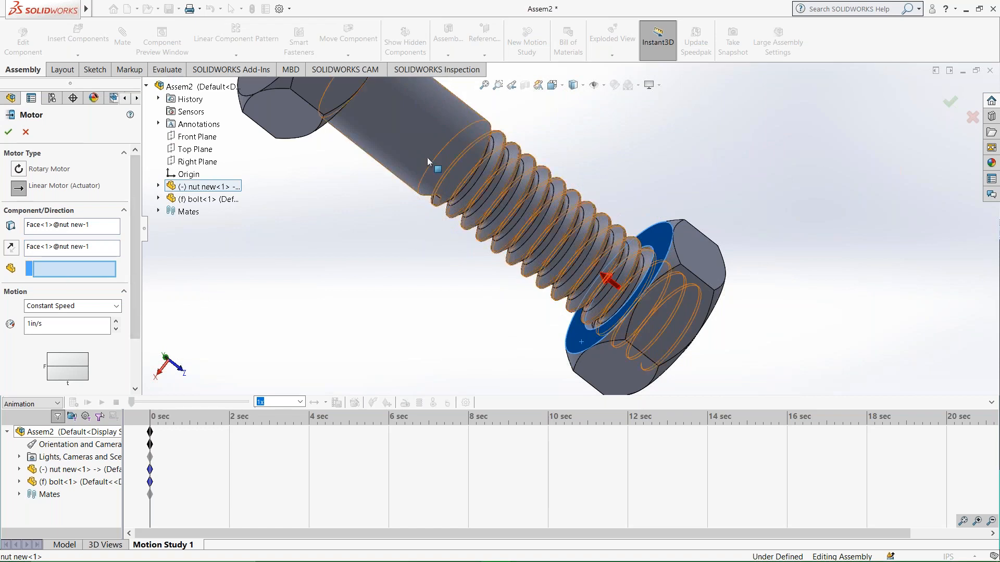
{"action": "left_click", "coordinate": [453, 148]}
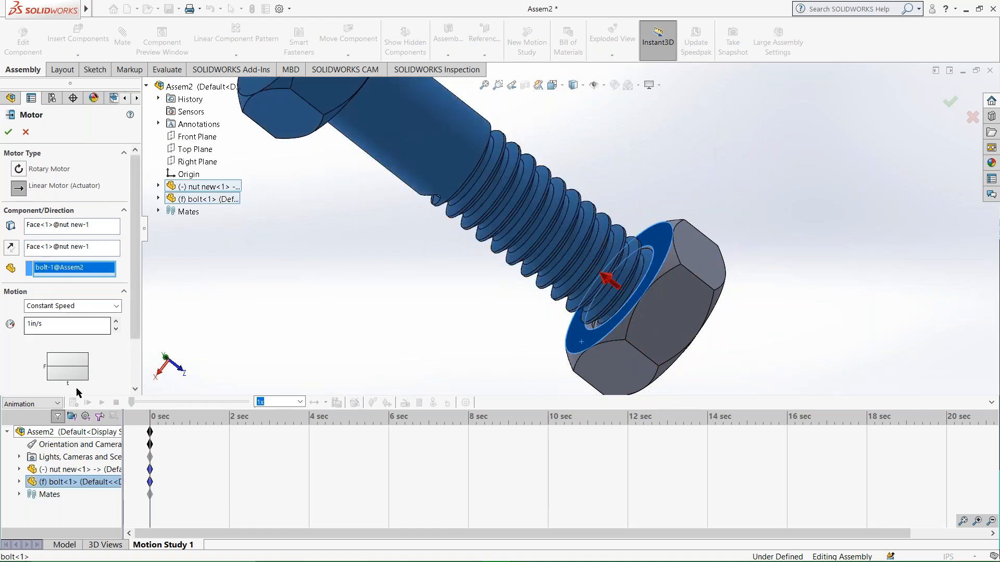
{"action": "scroll", "coordinate": [77, 386], "scroll_direction": "down", "scroll_amount": 3}
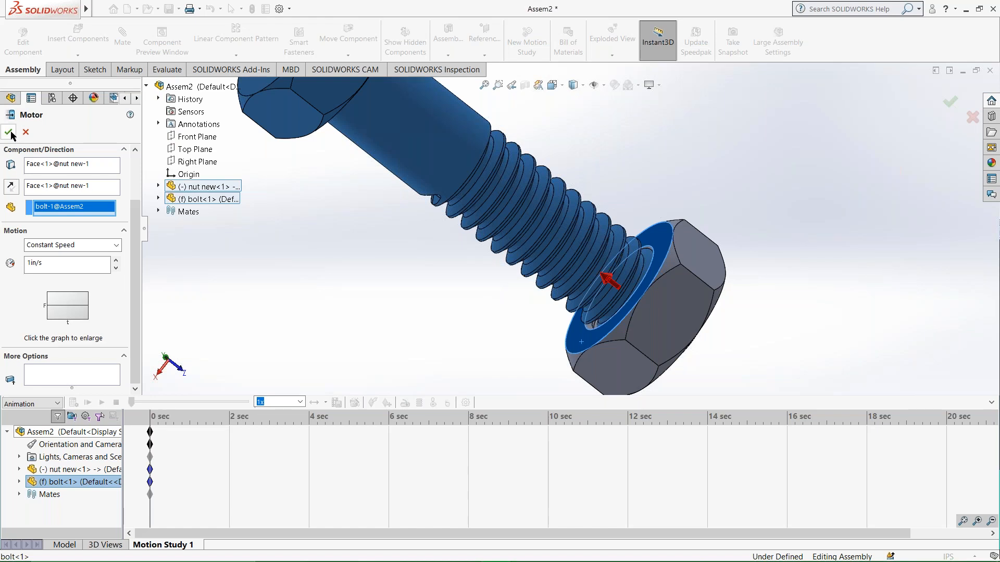
{"action": "scroll", "coordinate": [58, 202], "scroll_direction": "up", "scroll_amount": 3}
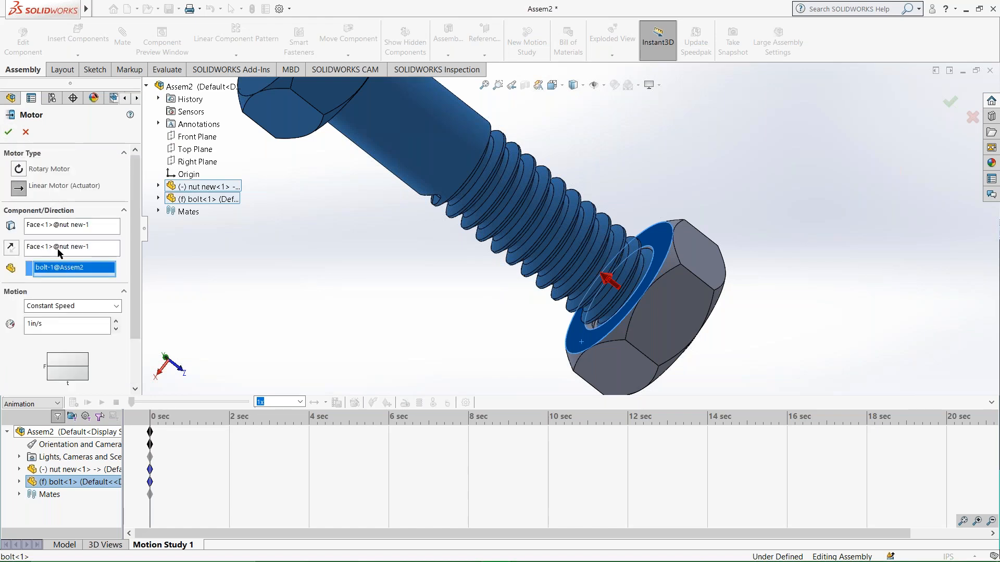
{"action": "left_click", "coordinate": [21, 188]}
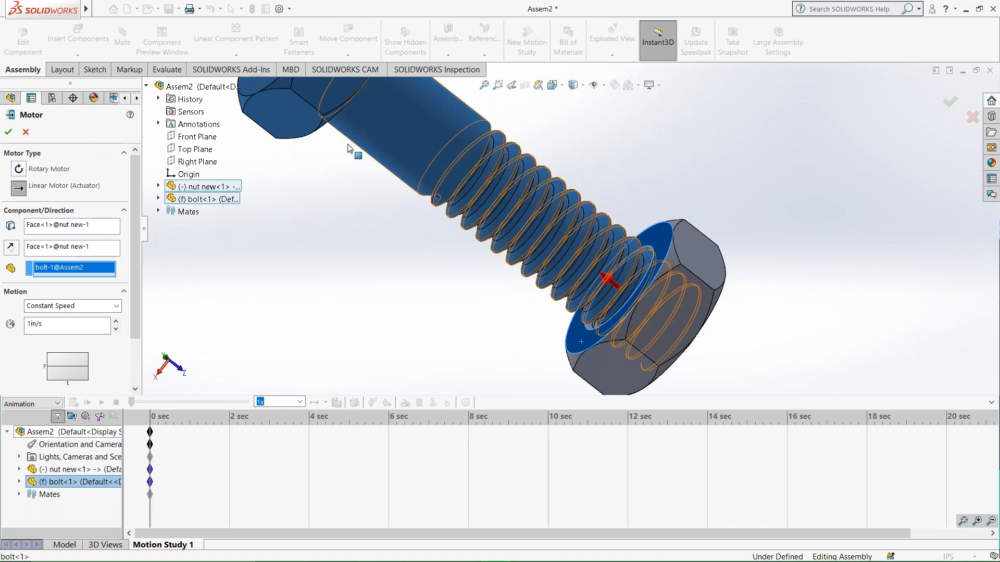
{"action": "left_click", "coordinate": [8, 133]}
Calculate the motion study to simulate the nut moving along the bolt.
{"action": "middle_click_drag", "start_coordinate": [438, 224], "coordinate": [397, 217]}
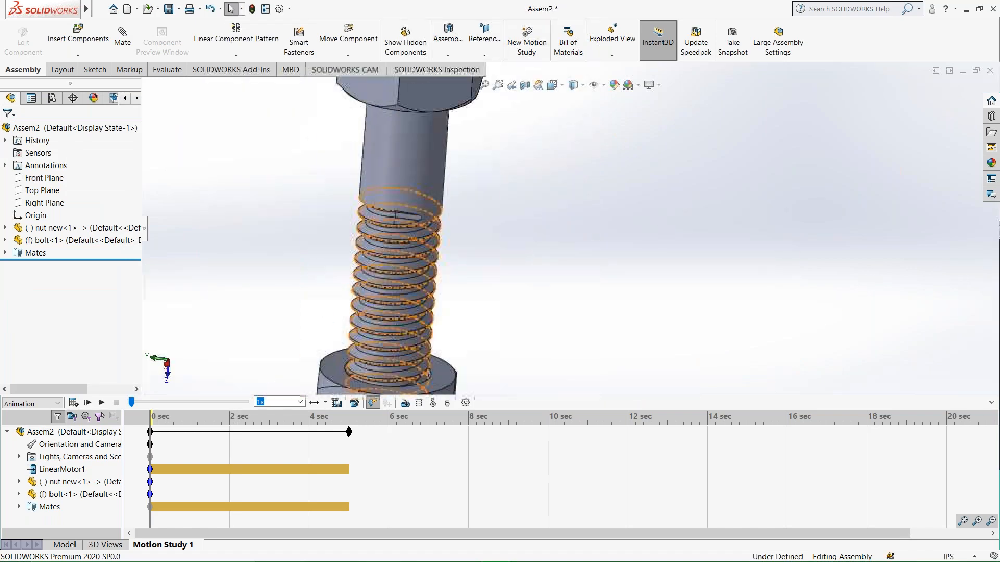
{"action": "scroll", "coordinate": [339, 308], "scroll_direction": "down", "scroll_amount": 1}
{"action": "scroll", "coordinate": [411, 341], "scroll_direction": "up", "scroll_amount": 5}
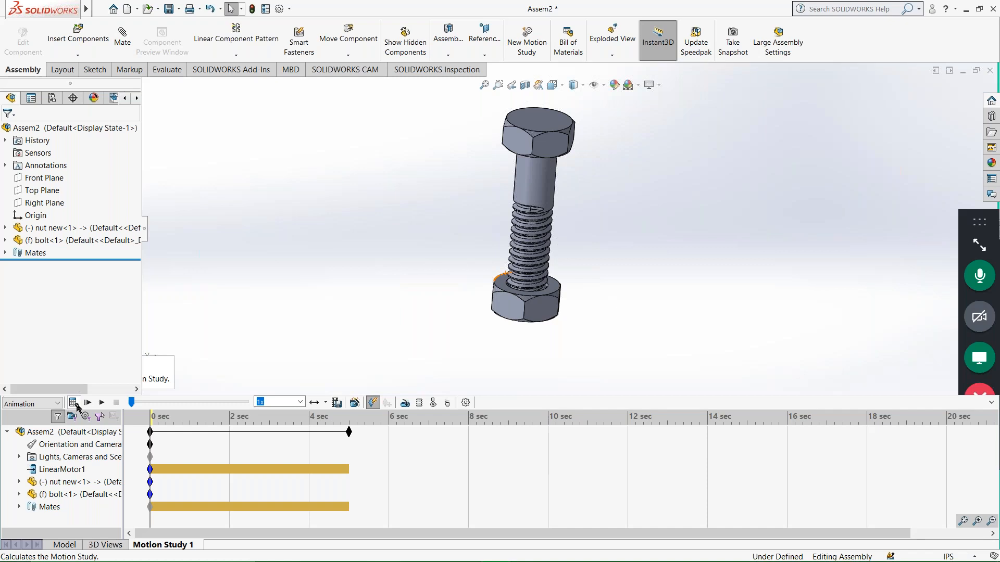
{"action": "left_click", "coordinate": [75, 403]}
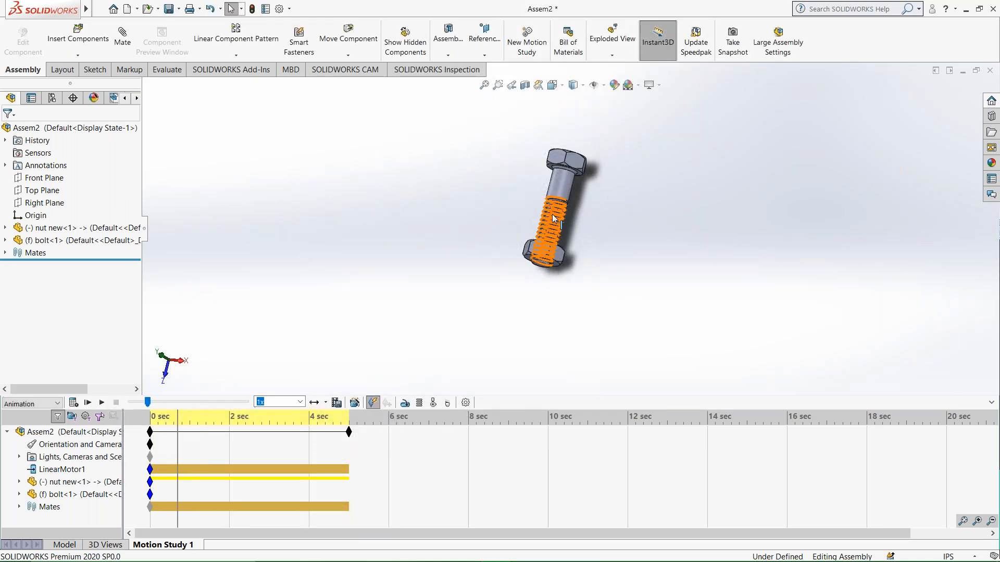
Extend the motion study's duration to about 9.3 seconds, play the animation and stop it.
{"action": "left_click_drag", "start_coordinate": [349, 432], "coordinate": [520, 436]}
{"action": "left_click", "coordinate": [102, 404]}
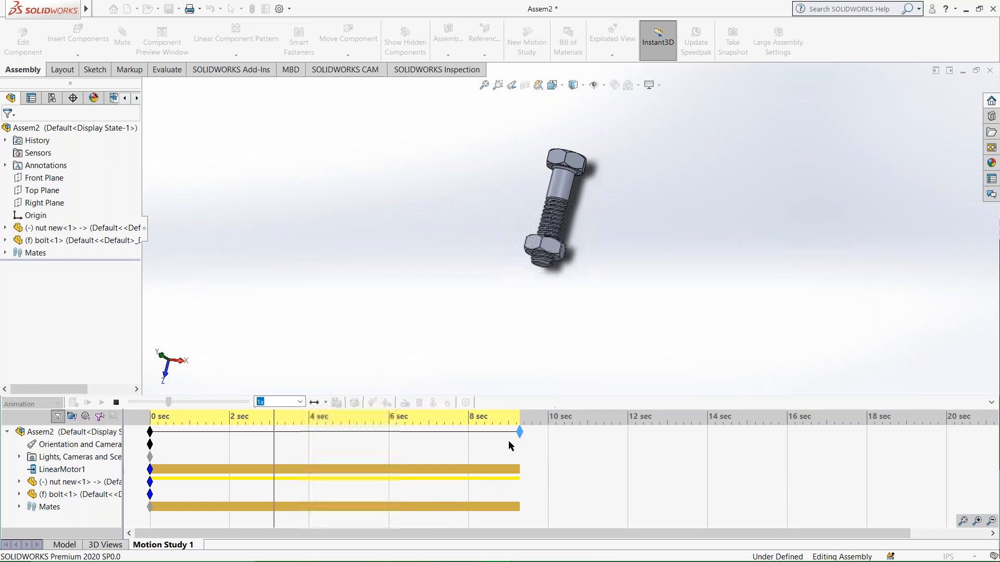
{"action": "left_click", "coordinate": [115, 404]}
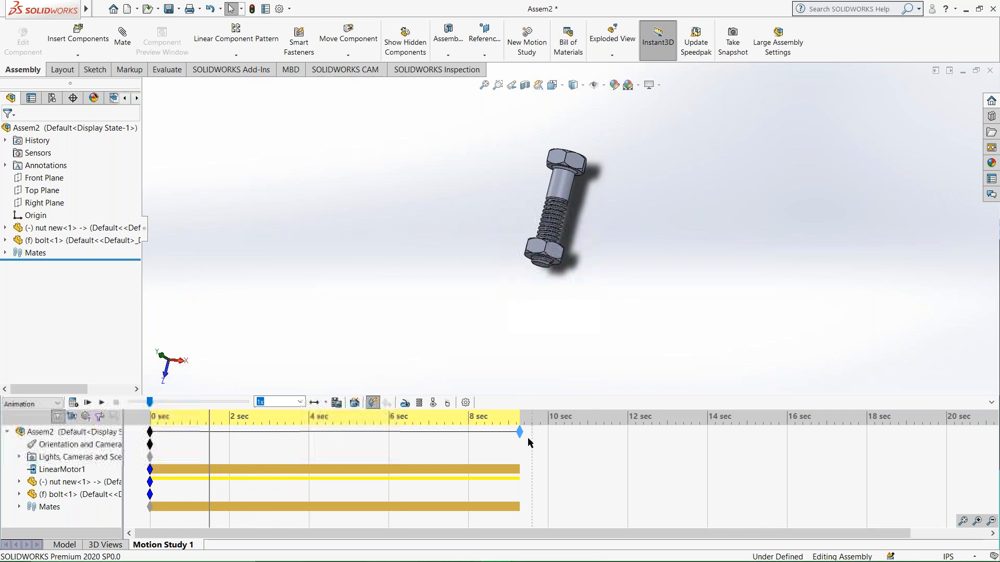
Extend the motion study's duration to about 12.6 seconds and watch the nut closely as the animation runs.
{"action": "left_click_drag", "start_coordinate": [646, 434], "coordinate": [651, 433]}
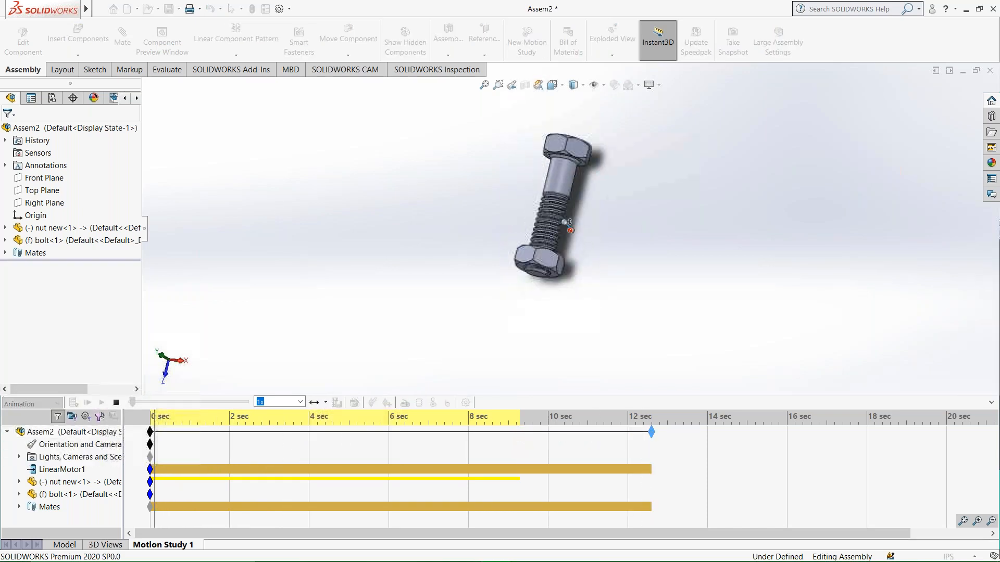
{"action": "scroll", "coordinate": [567, 225], "scroll_direction": "up", "scroll_amount": 3}
{"action": "scroll", "coordinate": [551, 240], "scroll_direction": "up", "scroll_amount": 3}
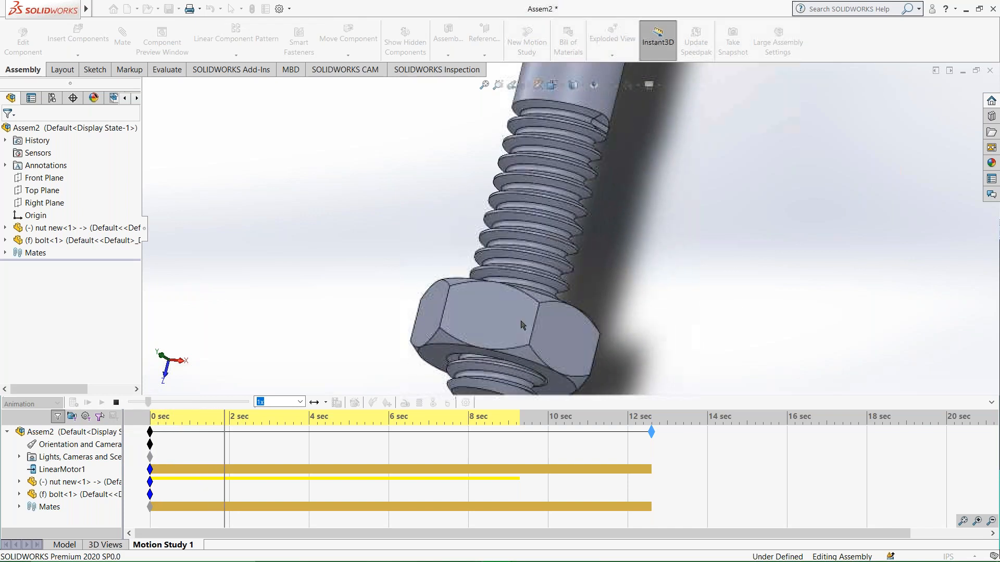
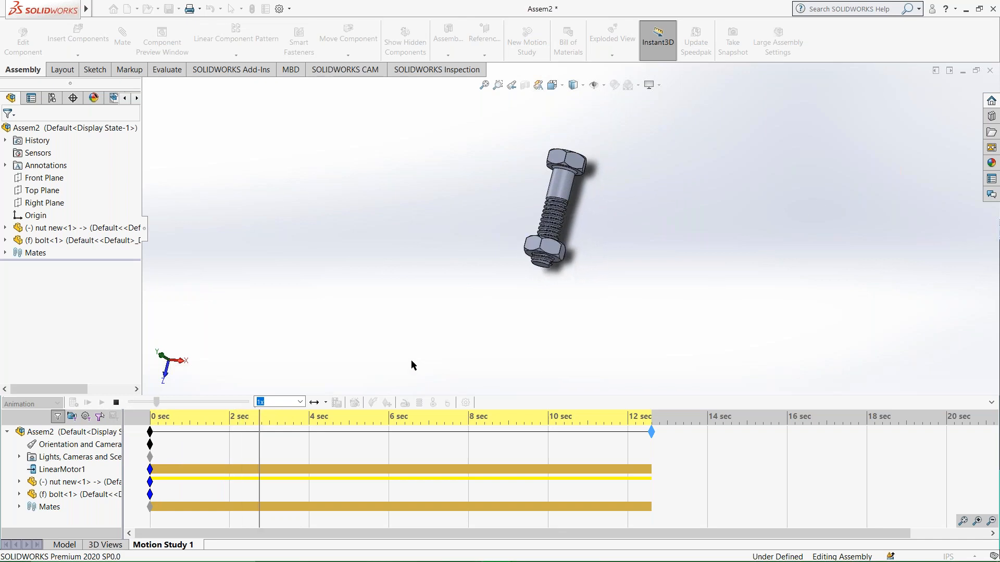
Stop the running animation of the nut travelling along the bolt.
{"action": "left_click", "coordinate": [161, 401]}
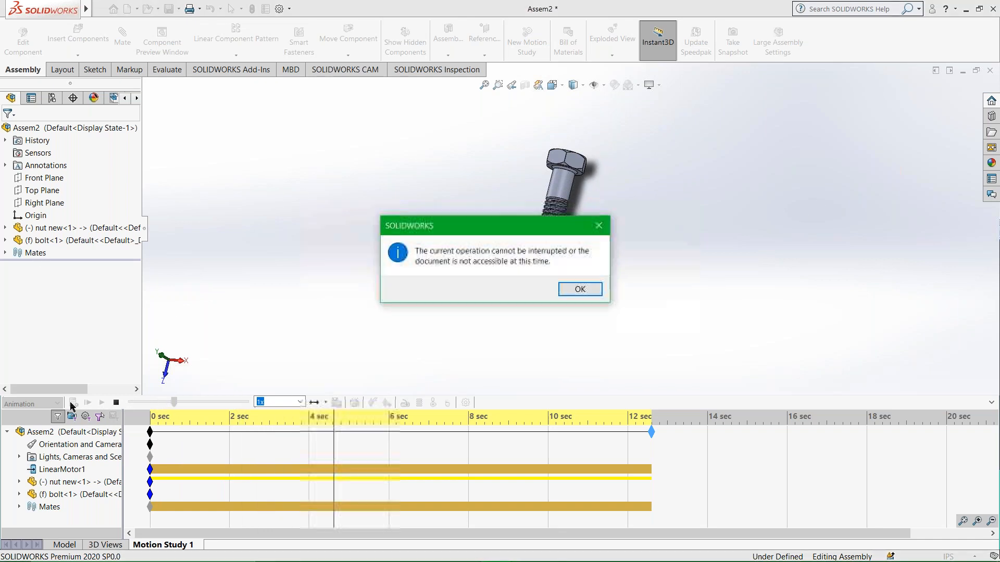
{"action": "left_click", "coordinate": [583, 288]}
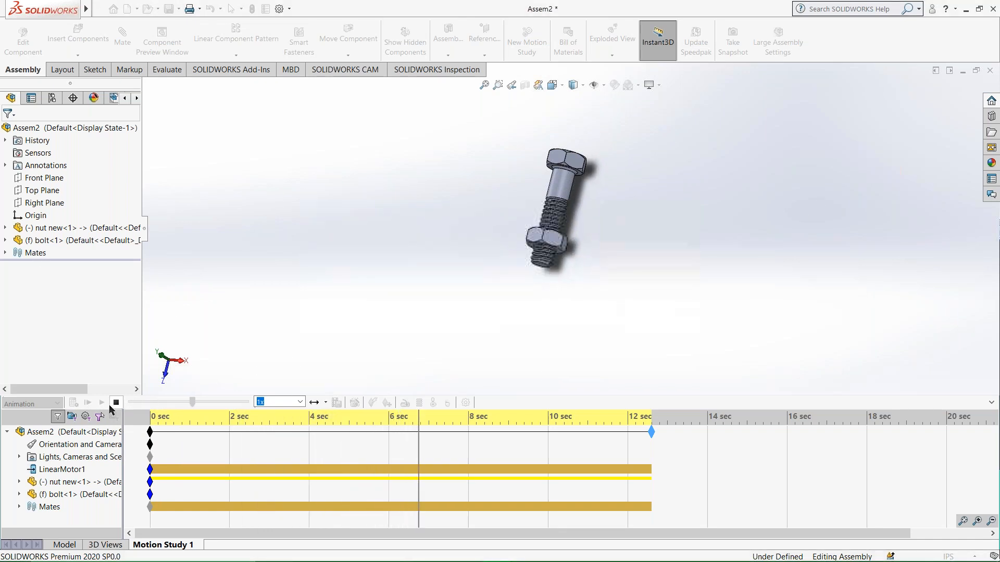
{"action": "scroll", "coordinate": [575, 225], "scroll_direction": "down", "scroll_amount": 9}
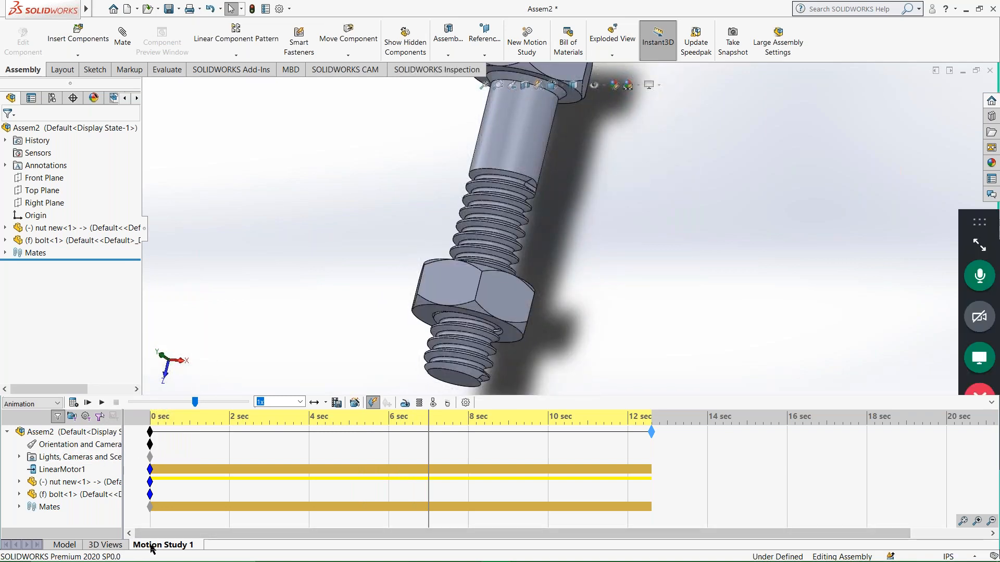
{"action": "left_click", "coordinate": [405, 404]}
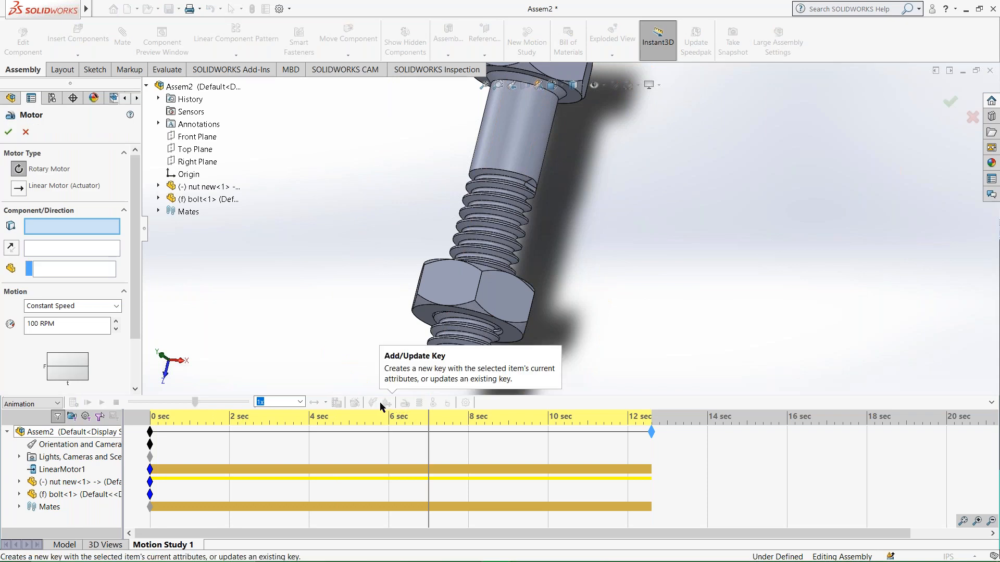
{"action": "key", "text": "Escape"}
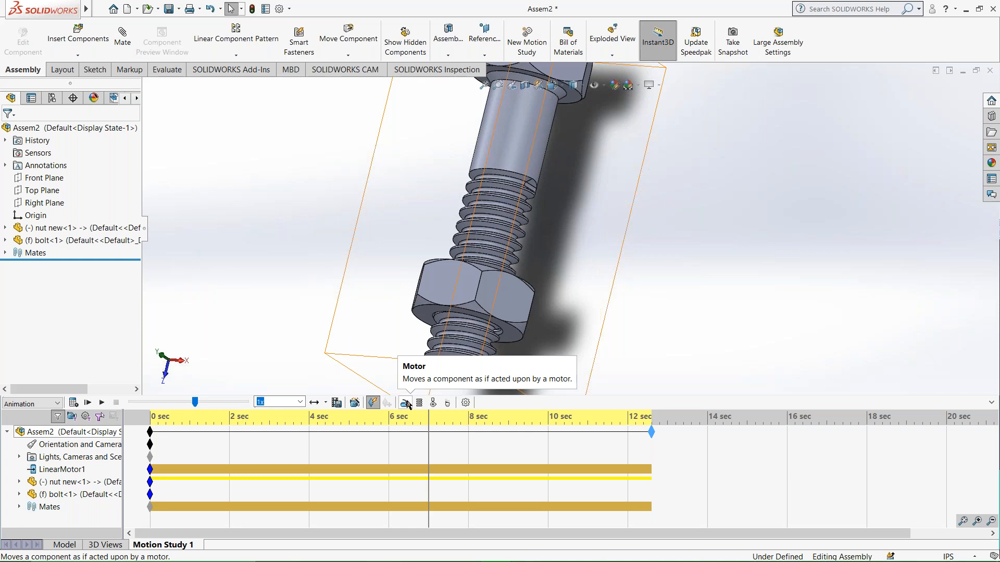
{"action": "left_click", "coordinate": [406, 403]}
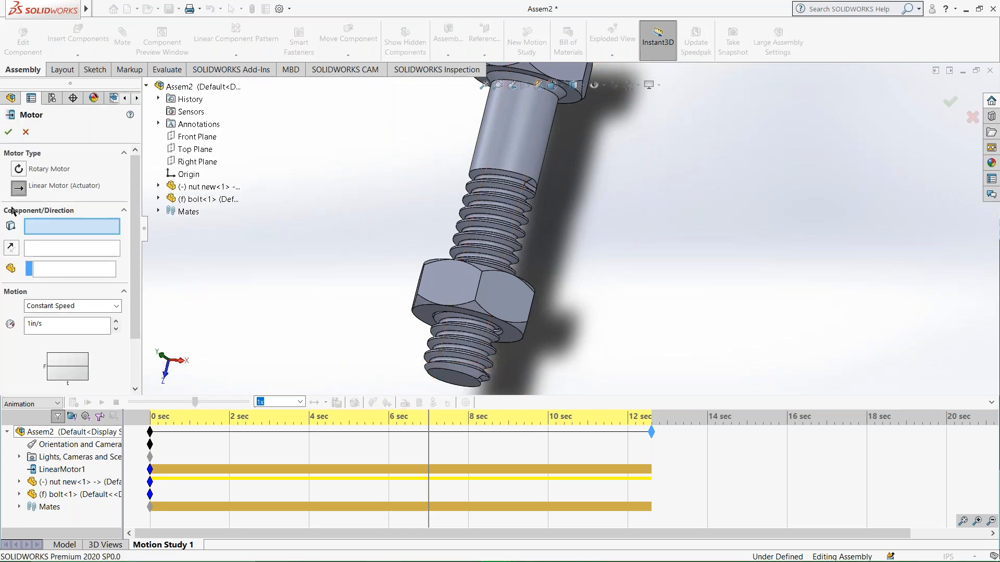
{"action": "middle_click_drag", "start_coordinate": [415, 310], "coordinate": [423, 307]}
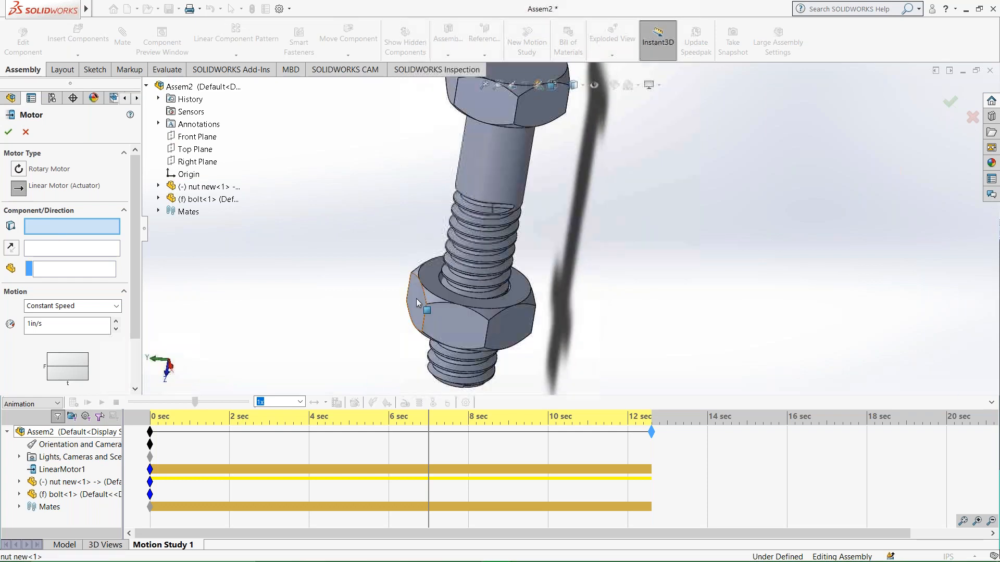
{"action": "left_click", "coordinate": [439, 291]}
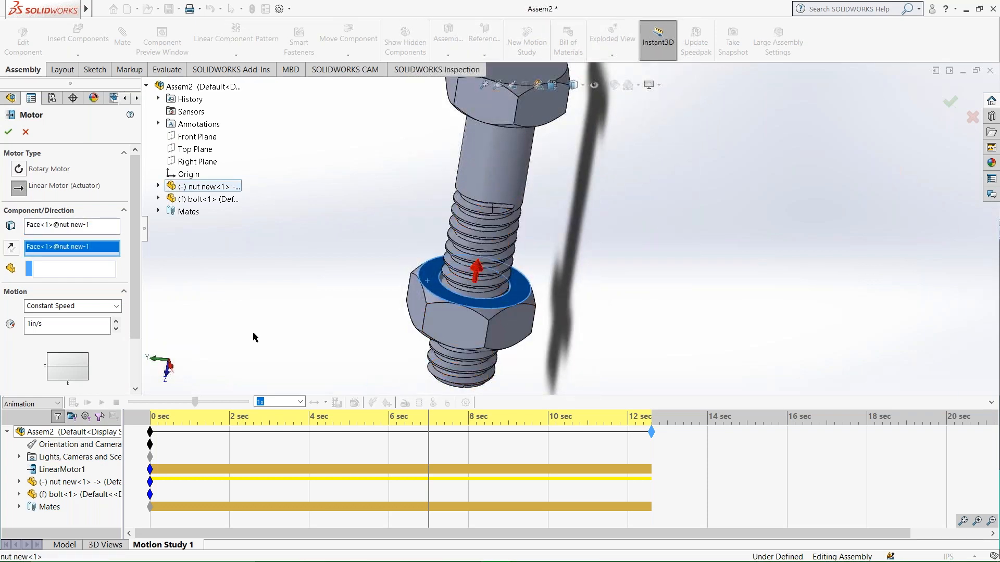
{"action": "scroll", "coordinate": [342, 354], "scroll_direction": "up", "scroll_amount": 2}
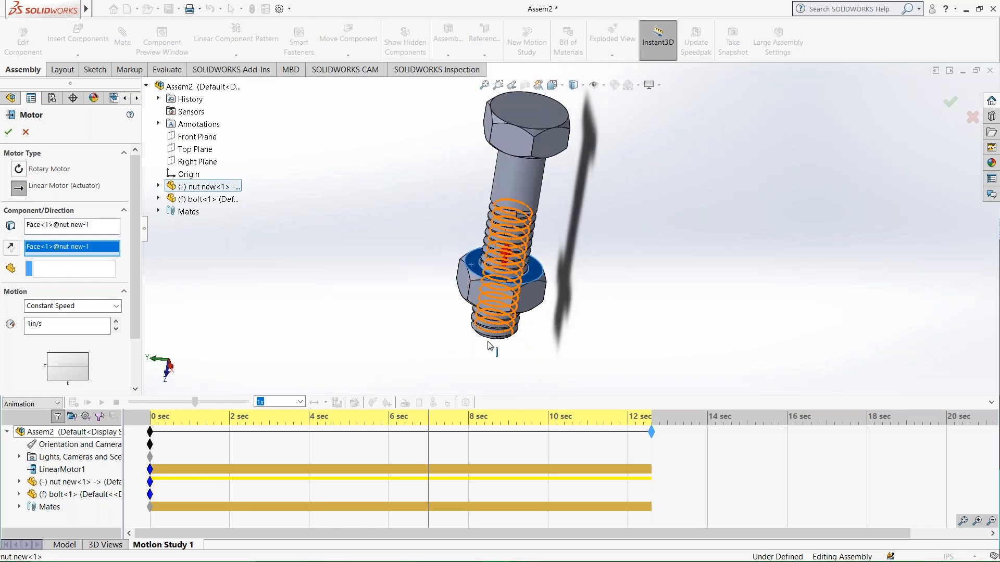
{"action": "middle_click_drag", "start_coordinate": [495, 293], "coordinate": [462, 118]}
{"action": "middle_click_drag", "start_coordinate": [491, 325], "coordinate": [497, 401]}
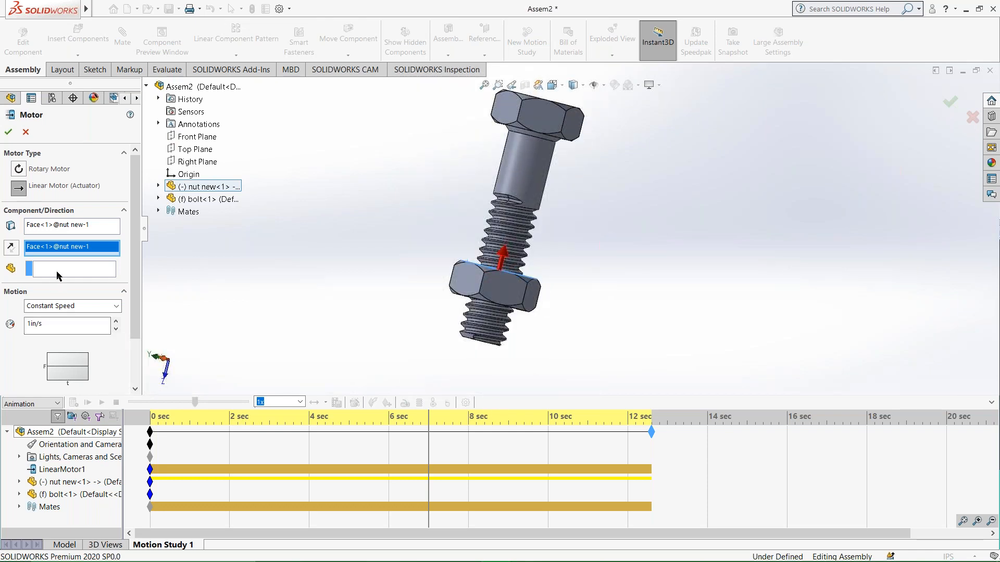
{"action": "left_click", "coordinate": [87, 272]}
{"action": "left_click", "coordinate": [536, 173]}
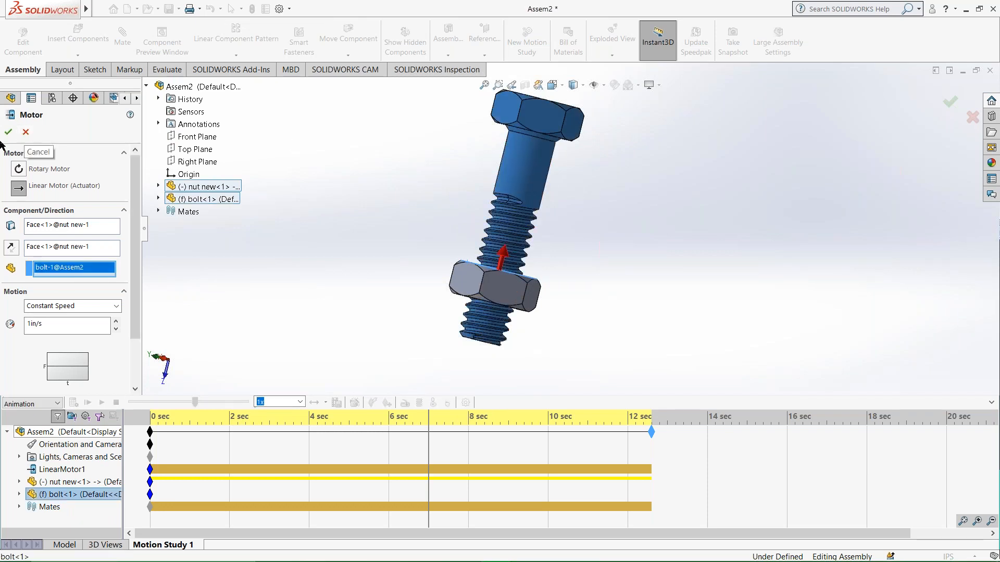
{"action": "left_click", "coordinate": [26, 133]}
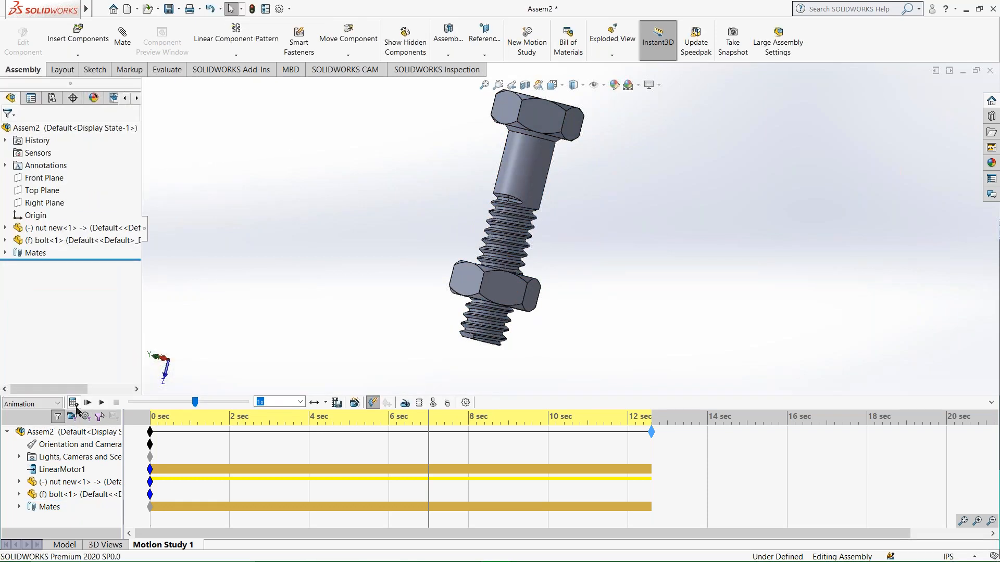
Recalculate the motion study, stop it partway and examine the nut's position on the bolt thread up close.
{"action": "left_click", "coordinate": [74, 404]}
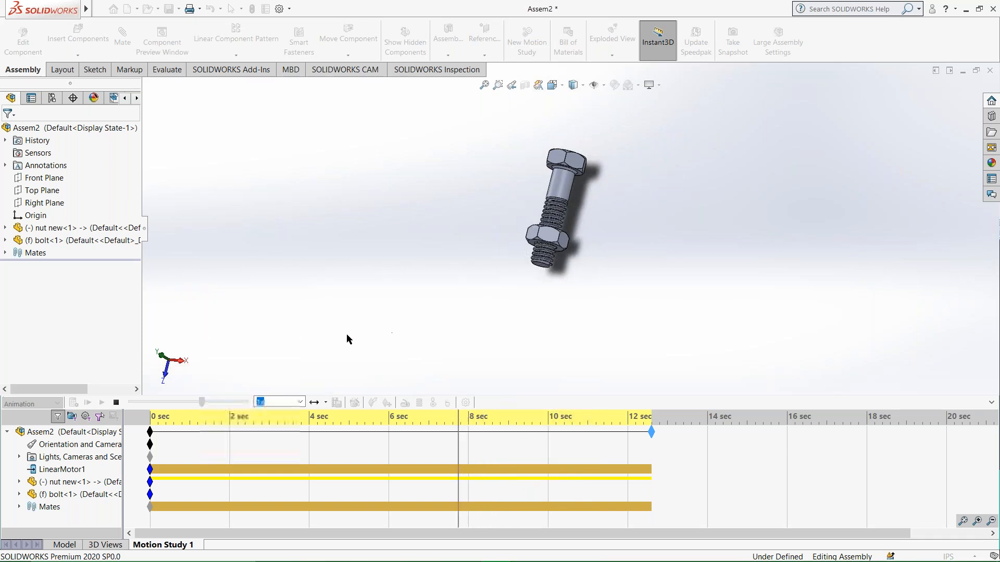
{"action": "left_click", "coordinate": [116, 403]}
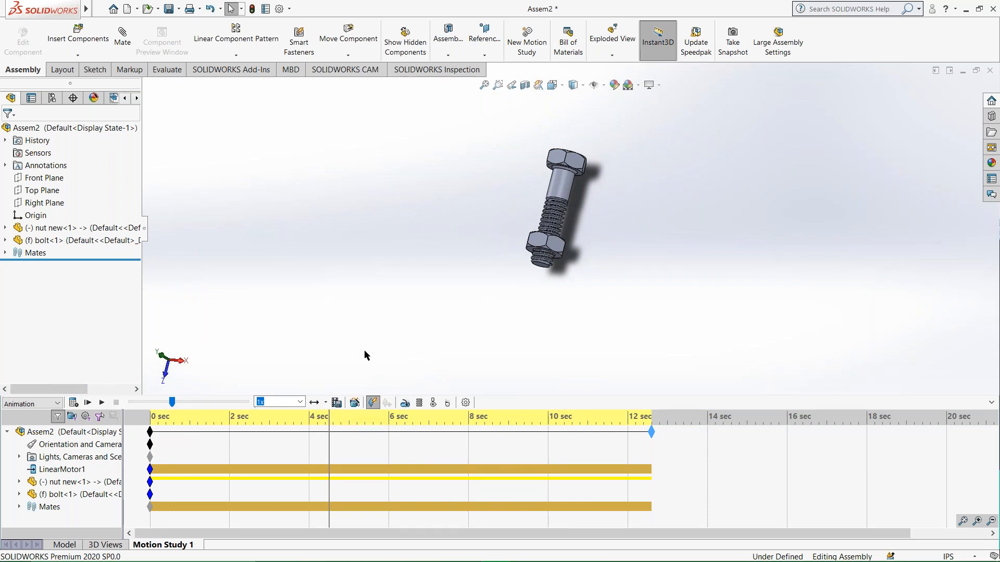
{"action": "scroll", "coordinate": [598, 223], "scroll_direction": "down", "scroll_amount": 6}
{"action": "middle_click_drag", "start_coordinate": [515, 274], "coordinate": [512, 242]}
{"action": "scroll", "coordinate": [595, 255], "scroll_direction": "down", "scroll_amount": 2}
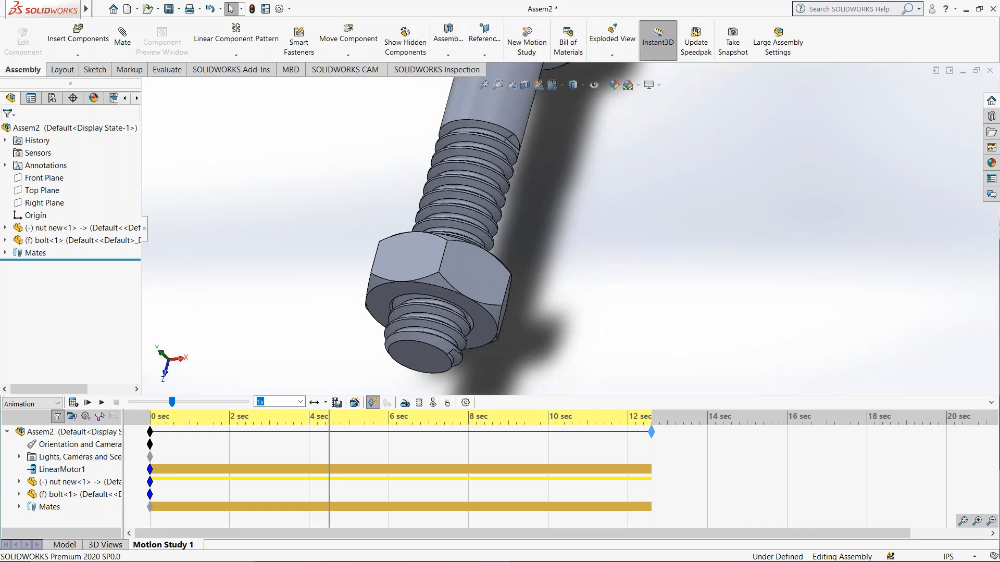
{"action": "scroll", "coordinate": [563, 214], "scroll_direction": "up", "scroll_amount": 4}
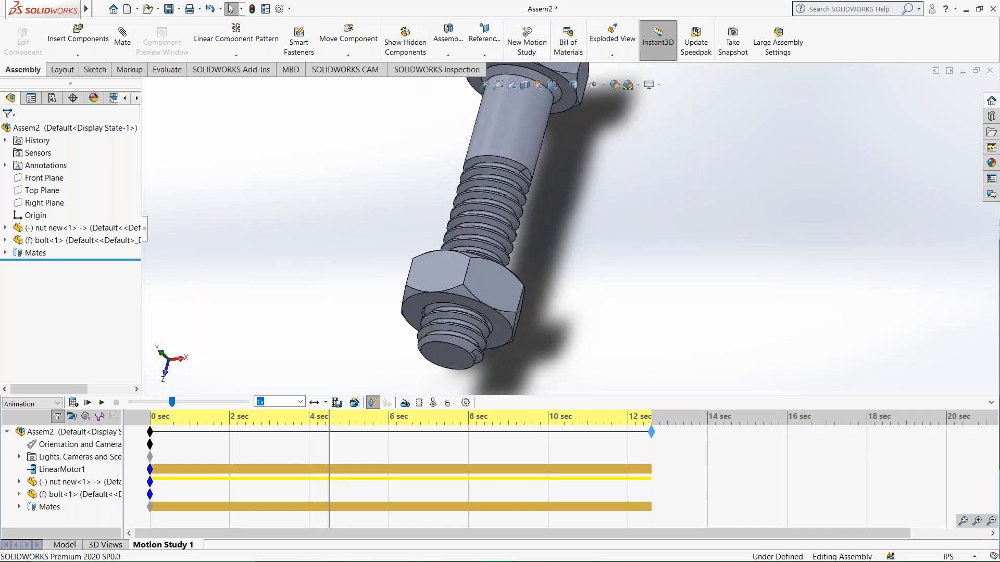
{"action": "scroll", "coordinate": [563, 215], "scroll_direction": "up", "scroll_amount": 2}
Undo the motion study's duration extensions and the creation of the linear motor.
{"action": "key", "text": "ctrl+z"}
{"action": "key", "text": "ctrl+z"}
{"action": "key", "text": "ctrl+z"}
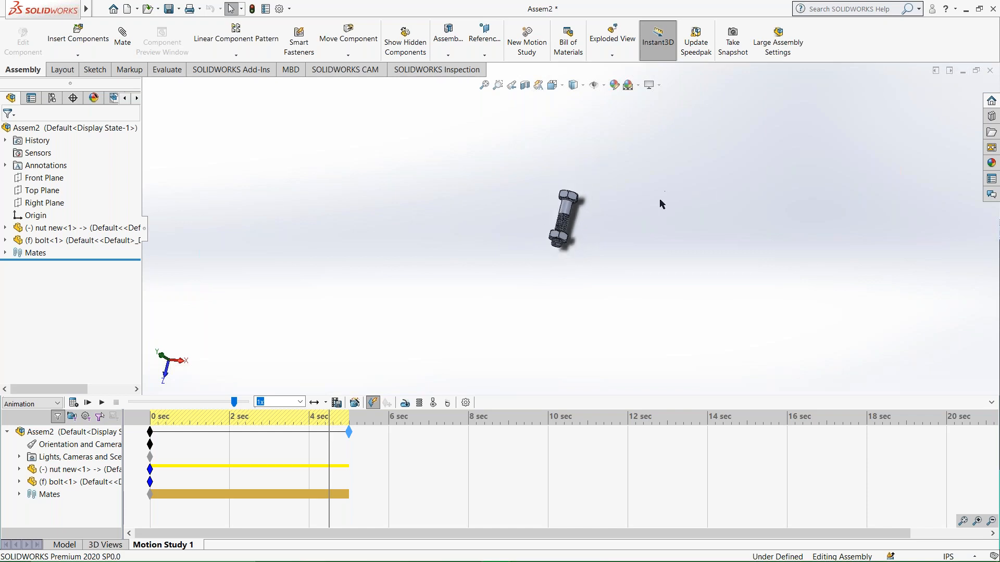
{"action": "scroll", "coordinate": [538, 238], "scroll_direction": "down", "scroll_amount": 10}
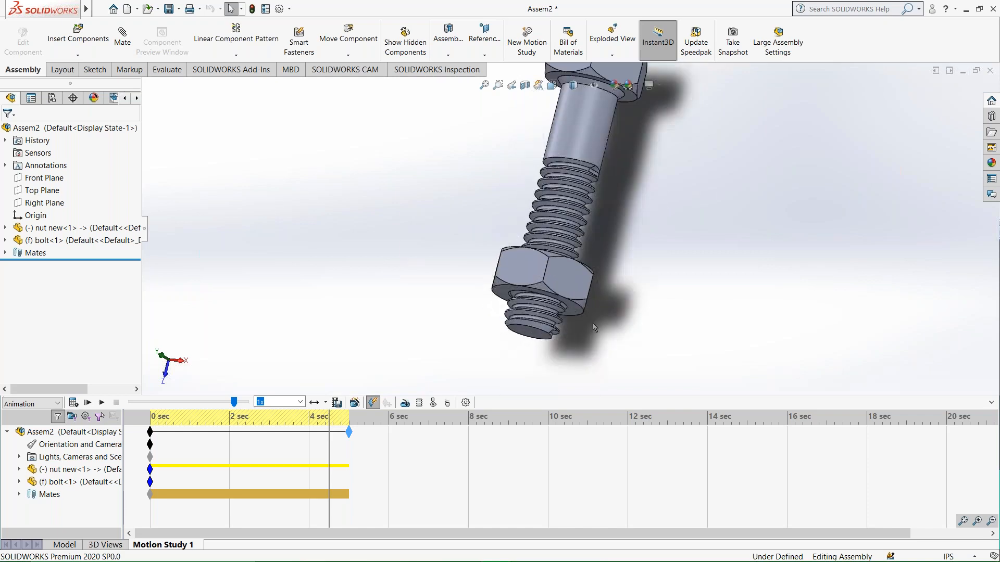
{"action": "middle_click_drag", "start_coordinate": [553, 265], "coordinate": [564, 252]}
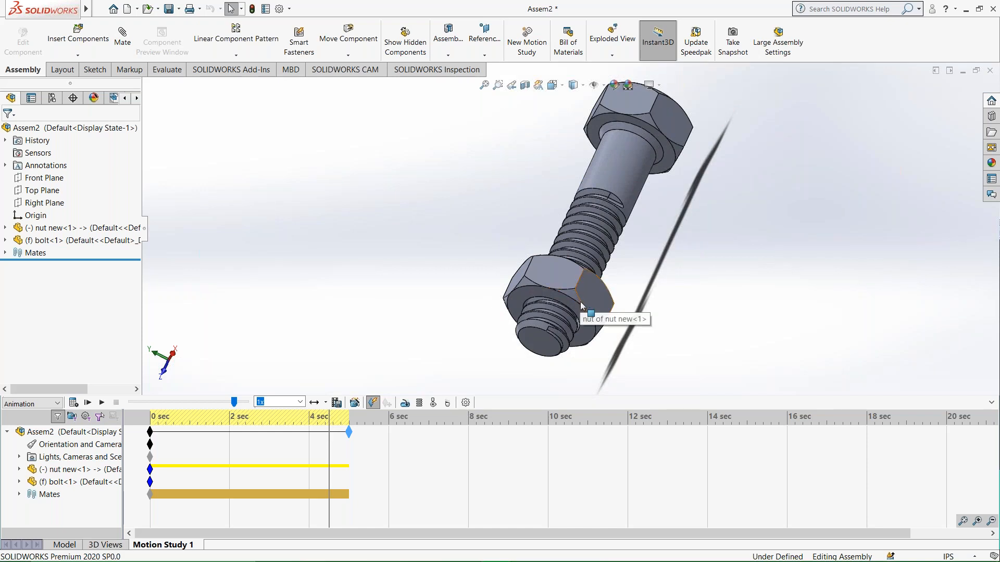
Close the assembly and clear the open nut new and nut part windows from the workspace.
{"action": "left_click", "coordinate": [990, 70]}
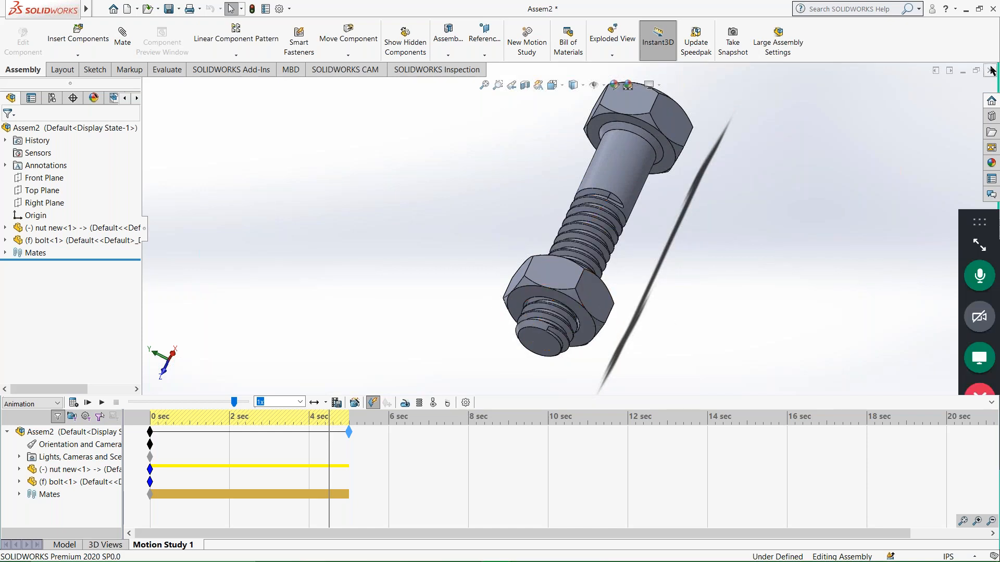
{"action": "left_click", "coordinate": [475, 301]}
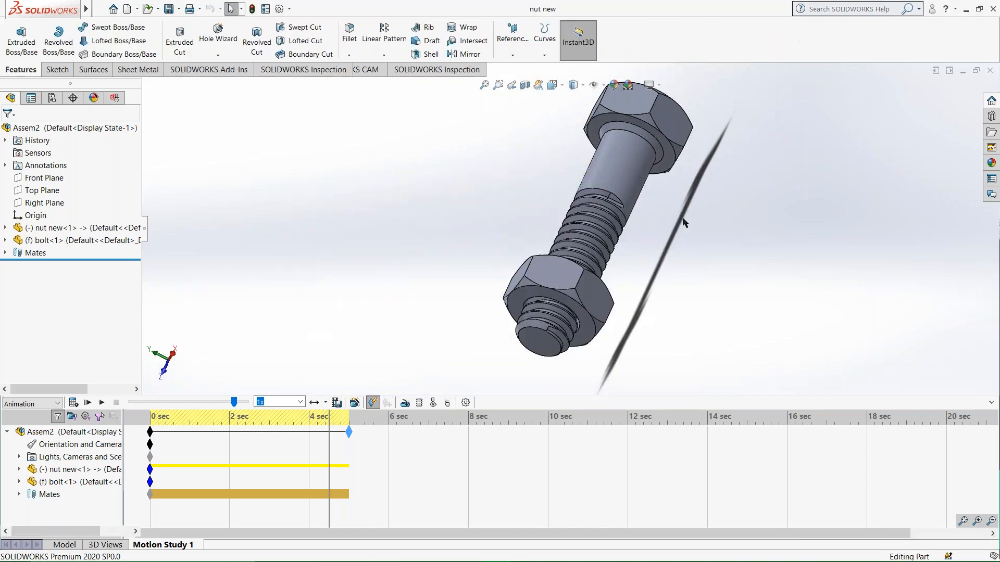
{"action": "left_click", "coordinate": [964, 76]}
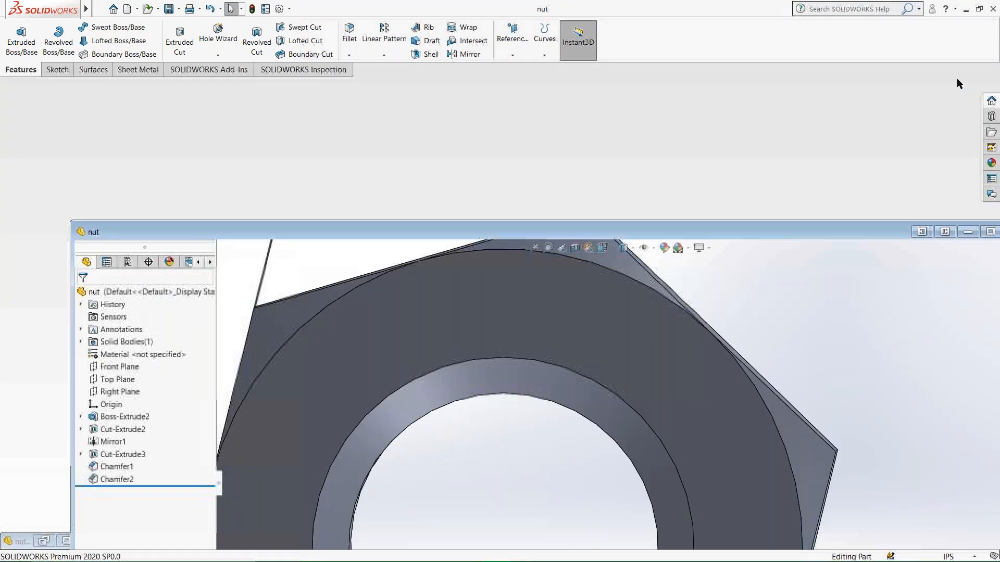
{"action": "scroll", "coordinate": [693, 255], "scroll_direction": "up", "scroll_amount": 3}
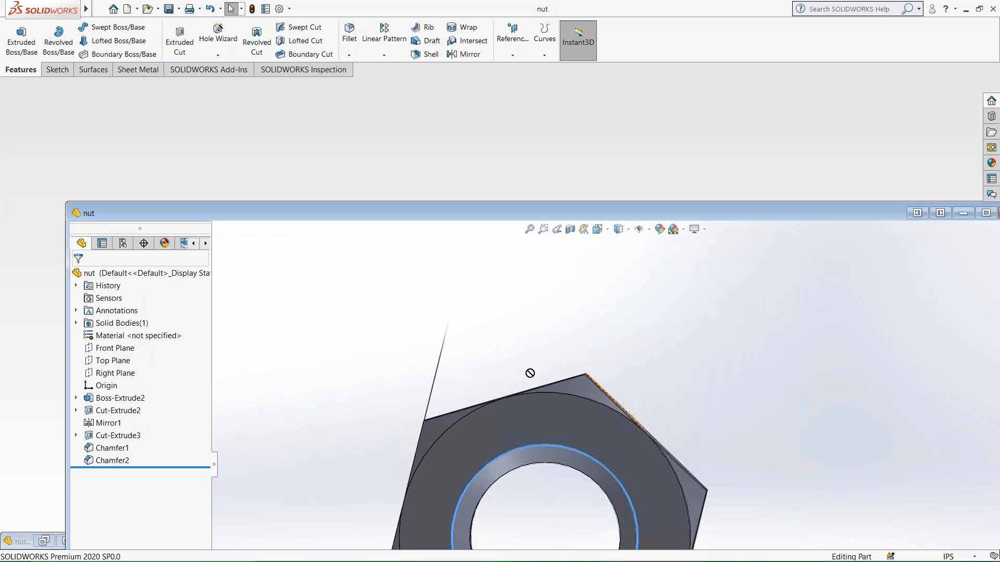
{"action": "left_click", "coordinate": [594, 447]}
{"action": "left_click_drag", "start_coordinate": [905, 215], "coordinate": [561, 114]}
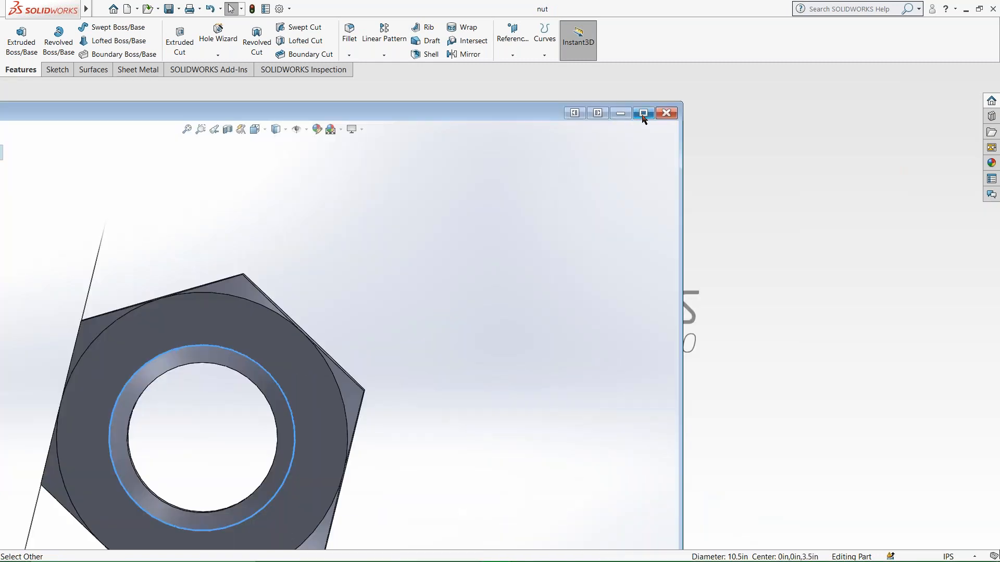
{"action": "left_click", "coordinate": [620, 113]}
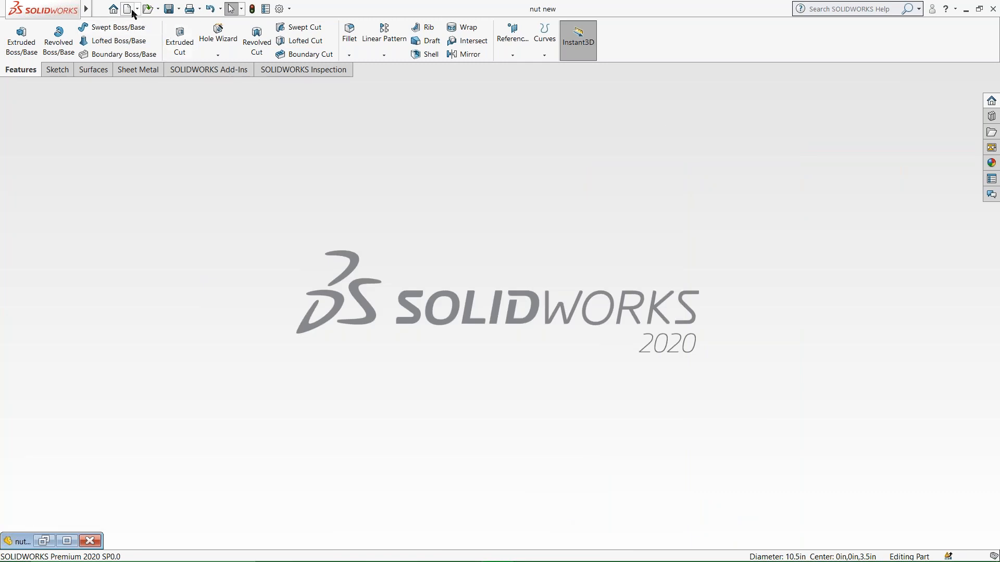
Create a new, empty part document.
{"action": "left_click", "coordinate": [128, 9]}
{"action": "left_click", "coordinate": [344, 184]}
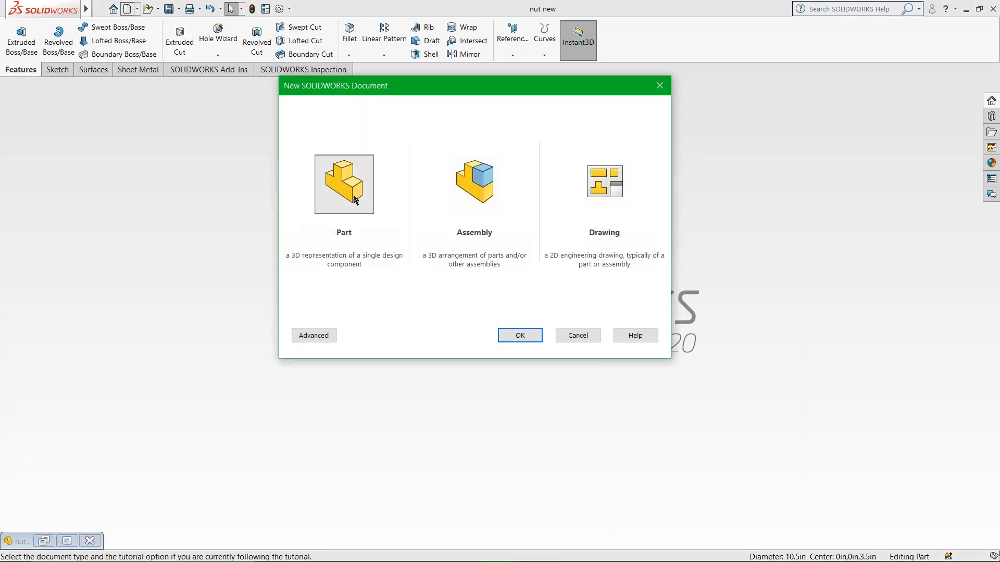
{"action": "left_click", "coordinate": [520, 335]}
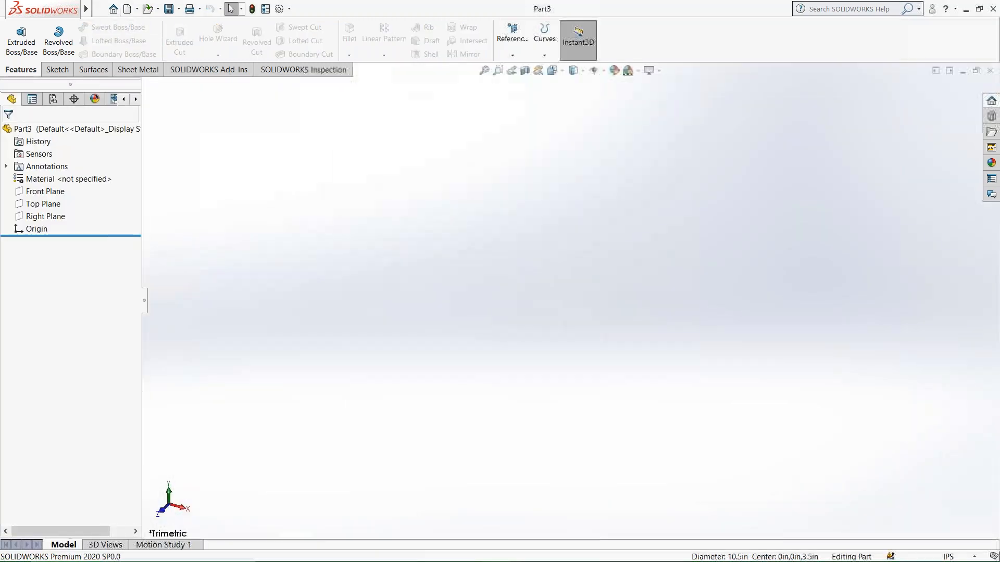
{"action": "left_click", "coordinate": [126, 10]}
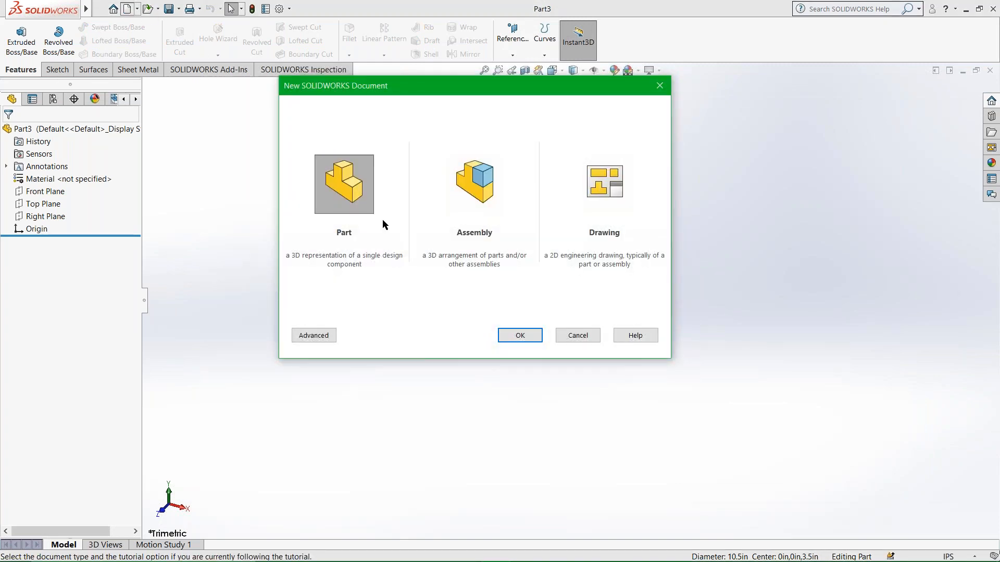
{"action": "key", "text": "Escape"}
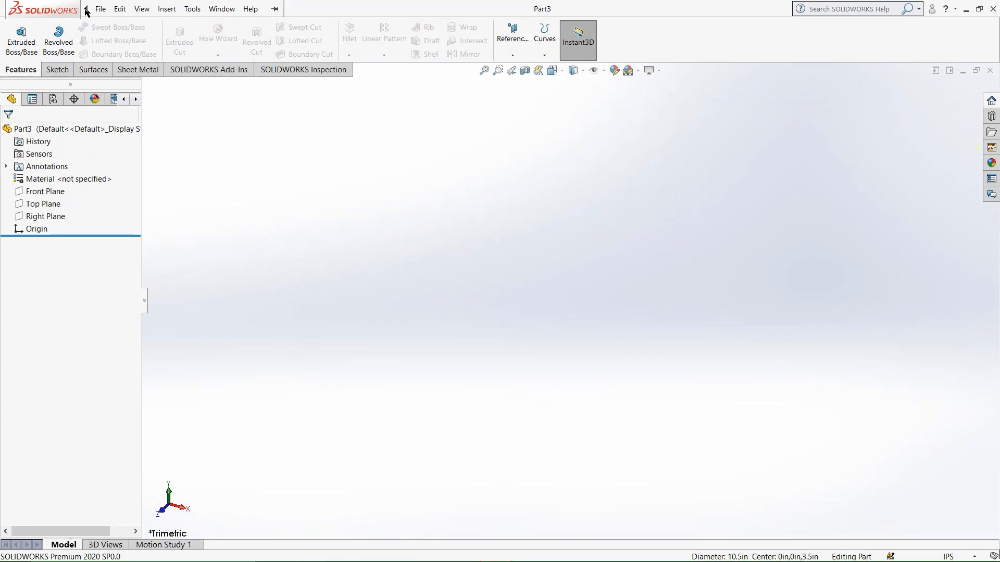
Open the existing nut part file from the Desktop.
{"action": "left_click", "coordinate": [100, 9]}
{"action": "left_click", "coordinate": [115, 38]}
{"action": "left_click", "coordinate": [444, 215]}
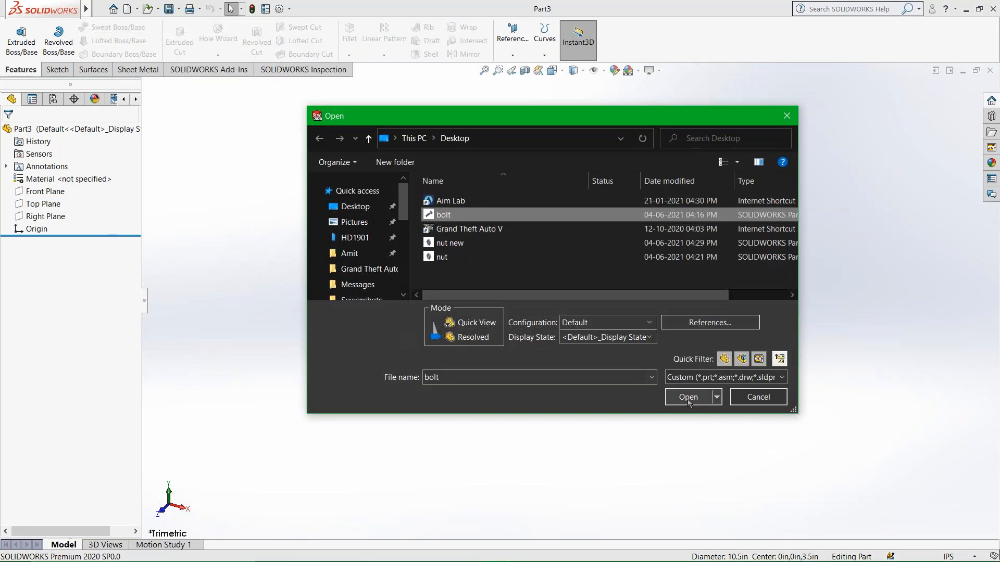
{"action": "left_click", "coordinate": [448, 244]}
{"action": "left_click", "coordinate": [440, 258]}
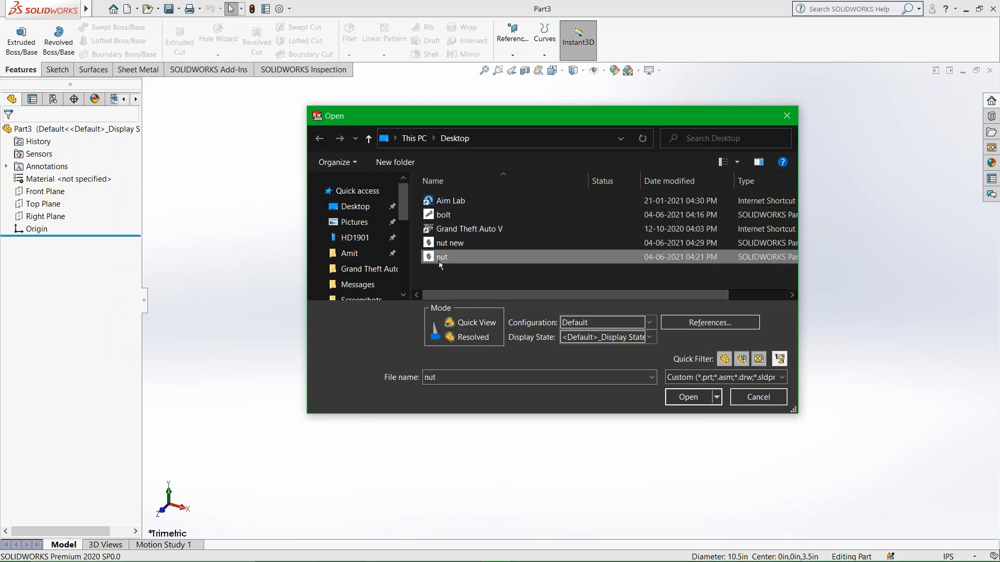
{"action": "left_click", "coordinate": [685, 399]}
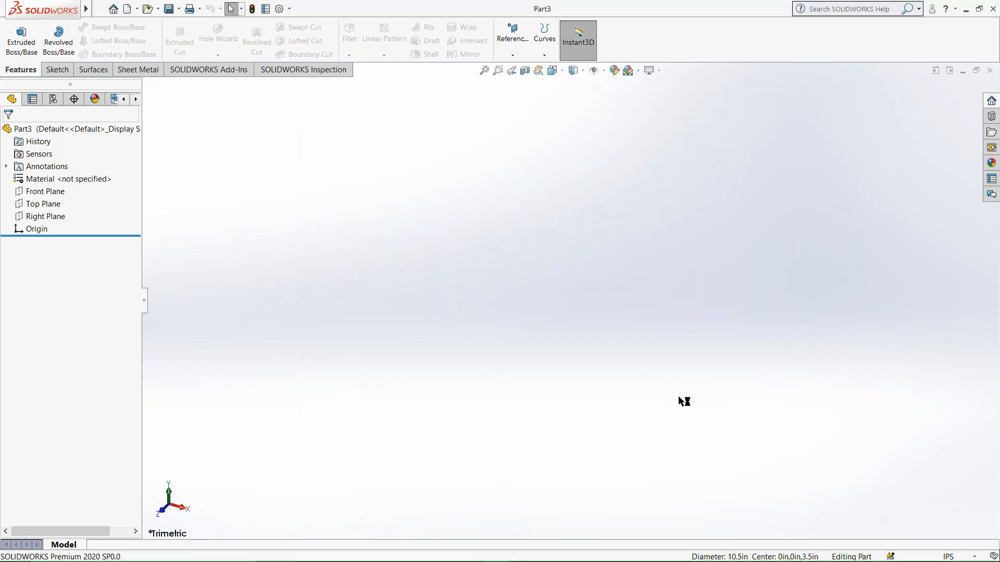
Examine the nut's hexagonal side faces, top face and chamfered hole from several angles.
{"action": "middle_click_drag", "start_coordinate": [692, 297], "coordinate": [603, 322]}
{"action": "left_click", "coordinate": [142, 9]}
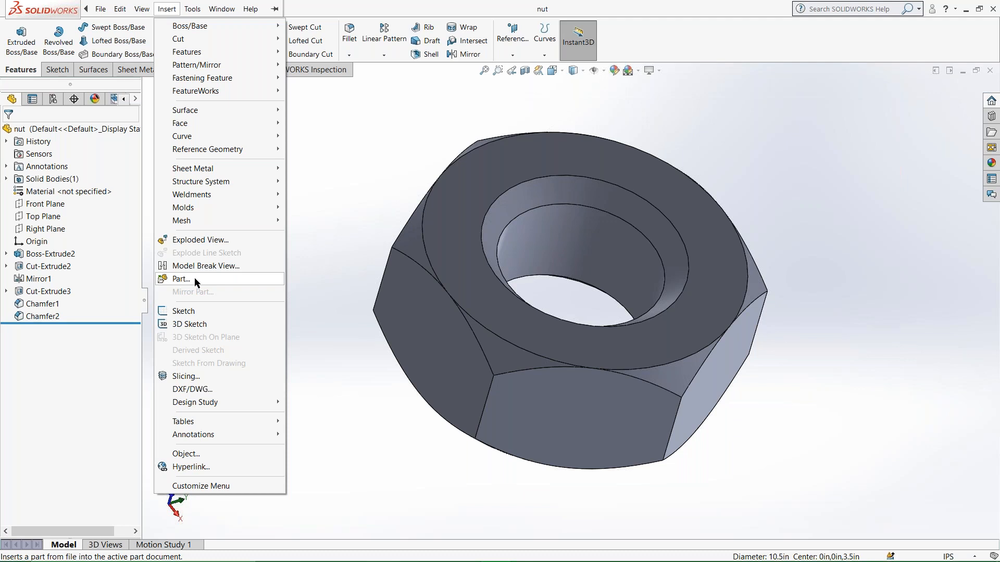
{"action": "left_click", "coordinate": [436, 289]}
{"action": "left_click", "coordinate": [436, 290]}
{"action": "middle_click_drag", "start_coordinate": [483, 309], "coordinate": [463, 300]}
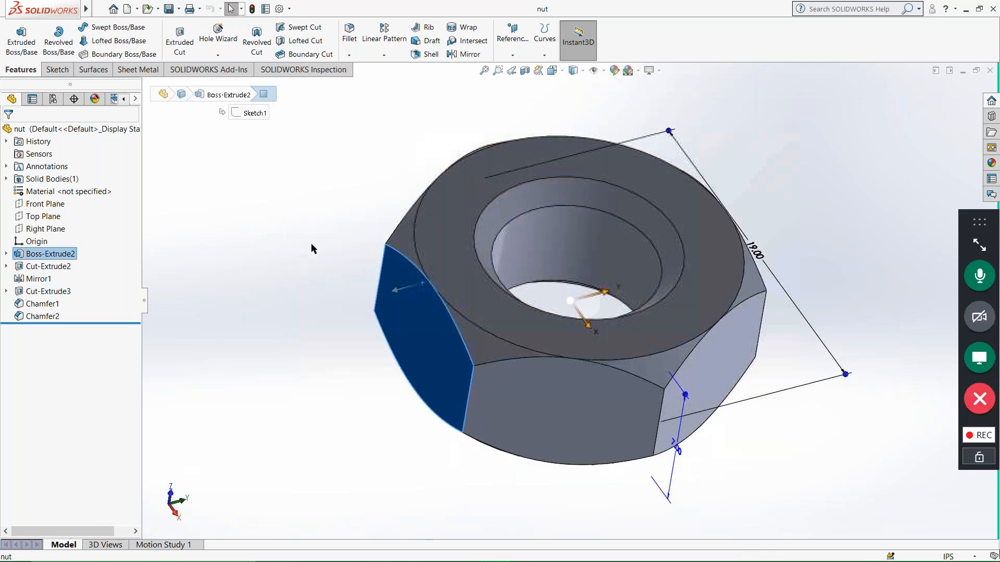
{"action": "left_click", "coordinate": [313, 246]}
{"action": "scroll", "coordinate": [548, 291], "scroll_direction": "up", "scroll_amount": 5}
{"action": "middle_click_drag", "start_coordinate": [655, 277], "coordinate": [509, 299]}
{"action": "scroll", "coordinate": [510, 303], "scroll_direction": "down", "scroll_amount": 4}
{"action": "scroll", "coordinate": [510, 303], "scroll_direction": "up", "scroll_amount": 2}
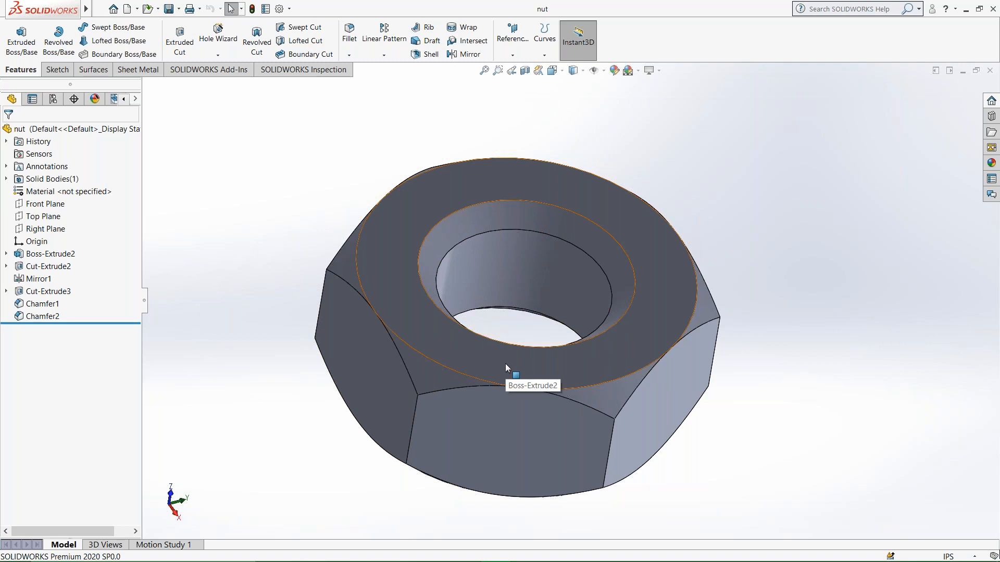
Try to insert the bolt part from the Desktop into the nut document, placed freely beside the nut.
{"action": "mouse_move", "coordinate": [86, 12]}
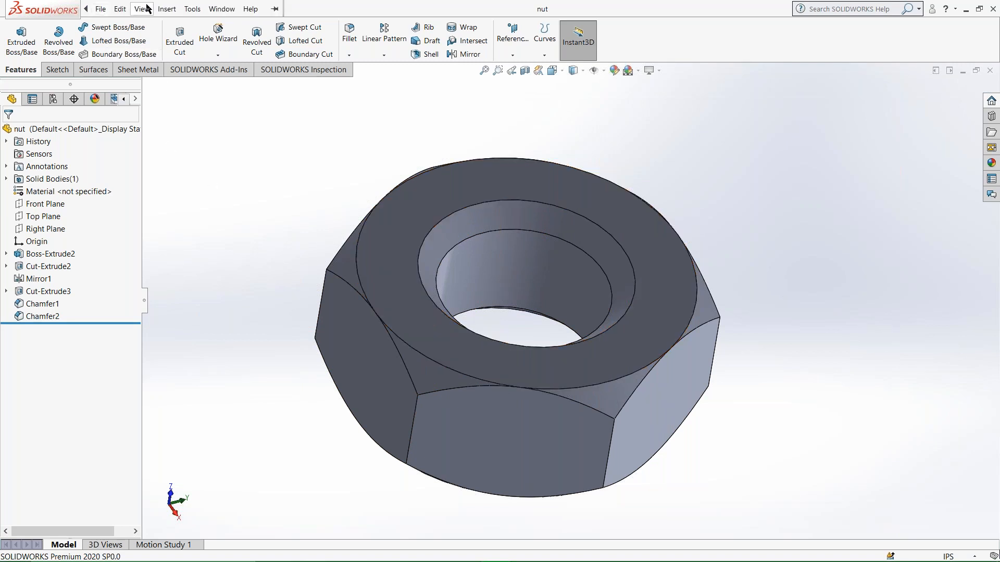
{"action": "left_click", "coordinate": [166, 9]}
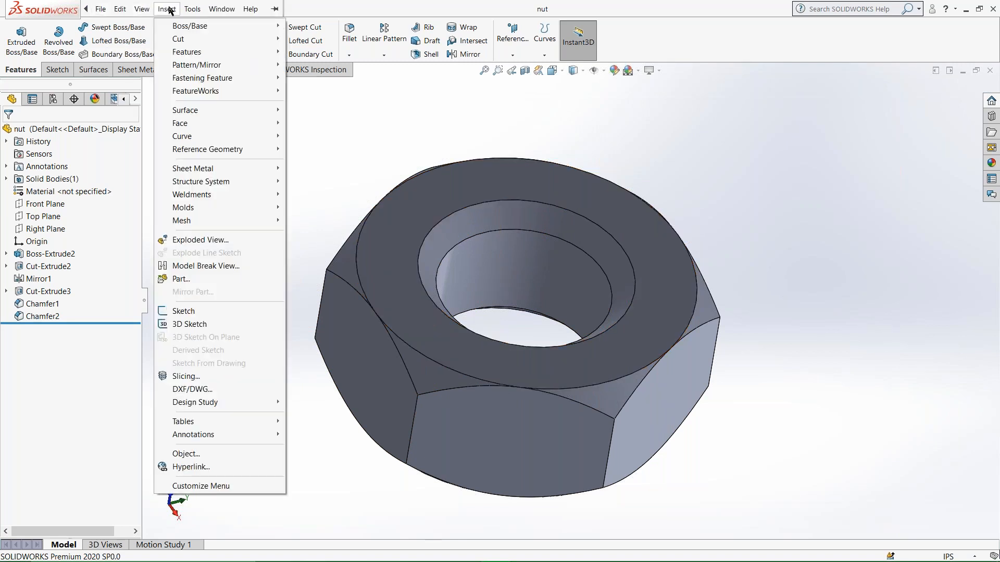
{"action": "left_click", "coordinate": [219, 279]}
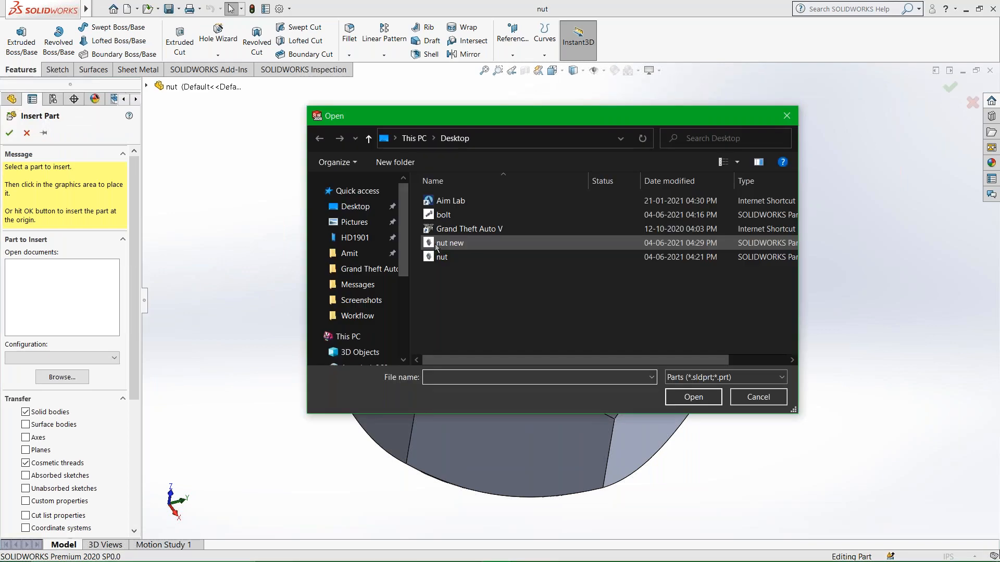
{"action": "left_click", "coordinate": [445, 215]}
{"action": "left_click", "coordinate": [693, 397]}
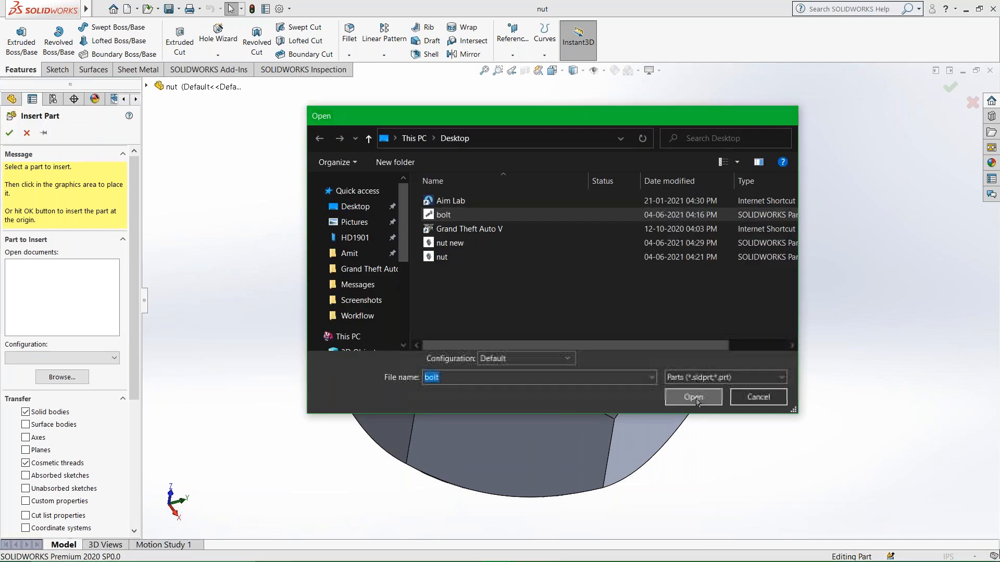
{"action": "left_click", "coordinate": [25, 267]}
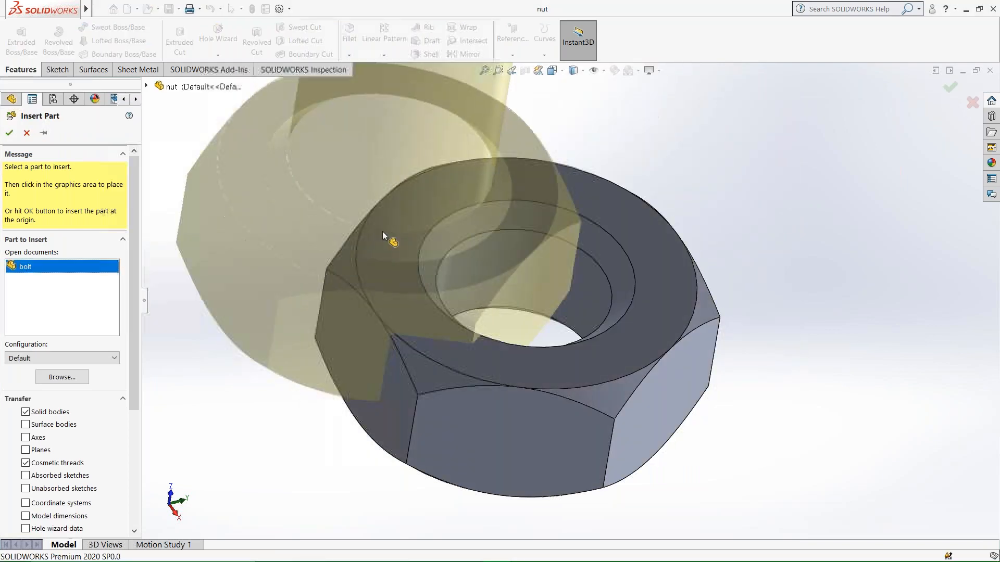
{"action": "scroll", "coordinate": [473, 224], "scroll_direction": "up", "scroll_amount": 6}
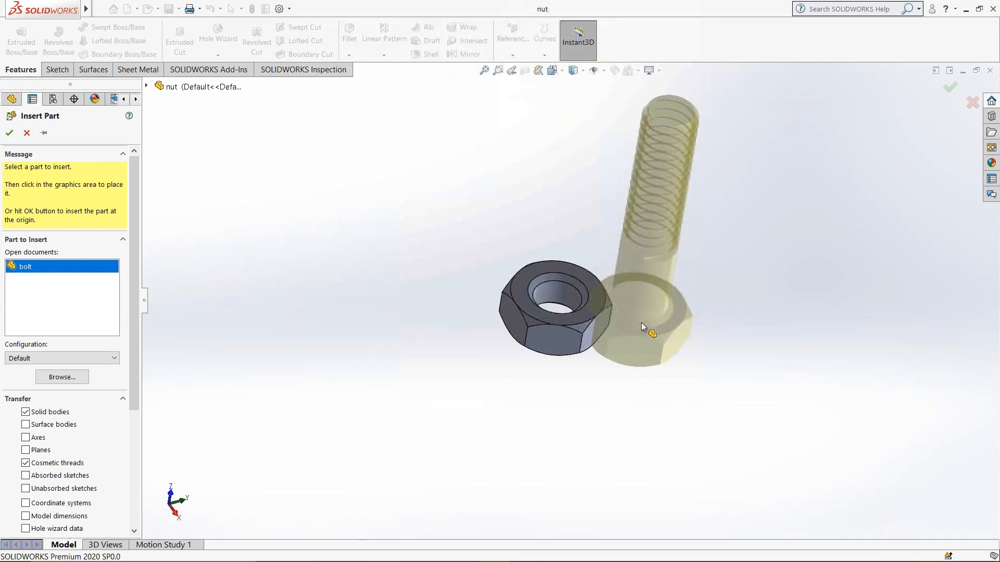
{"action": "left_click", "coordinate": [515, 438]}
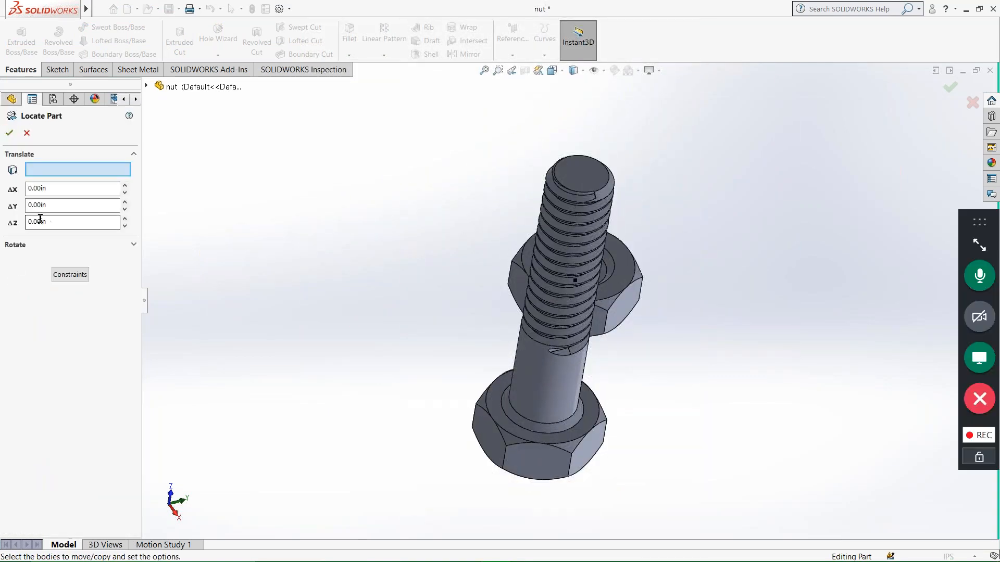
Examine the position of the inserted bolt relative to the nut and its hole from several angles.
{"action": "middle_click_drag", "start_coordinate": [524, 383], "coordinate": [594, 324]}
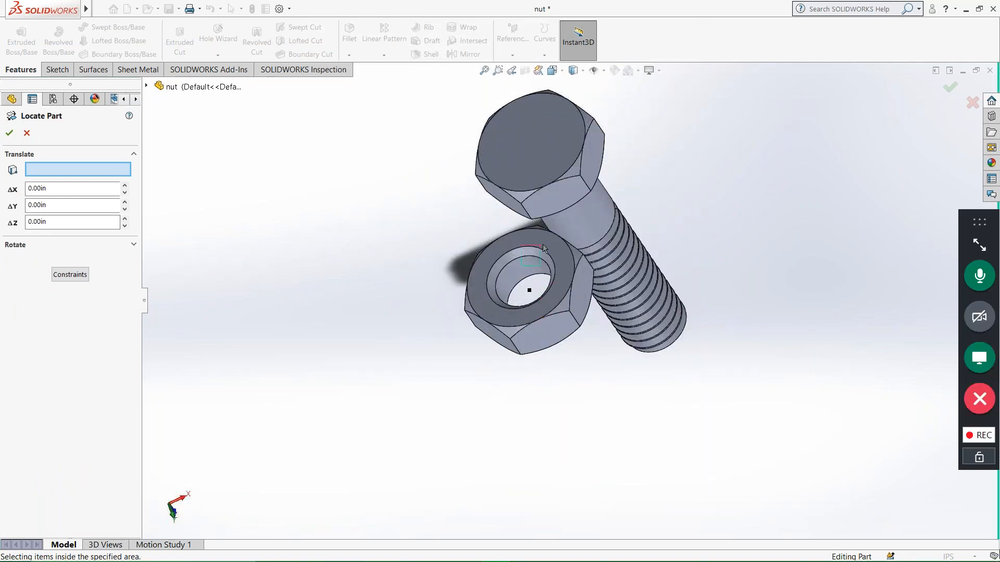
{"action": "scroll", "coordinate": [518, 278], "scroll_direction": "down", "scroll_amount": 4}
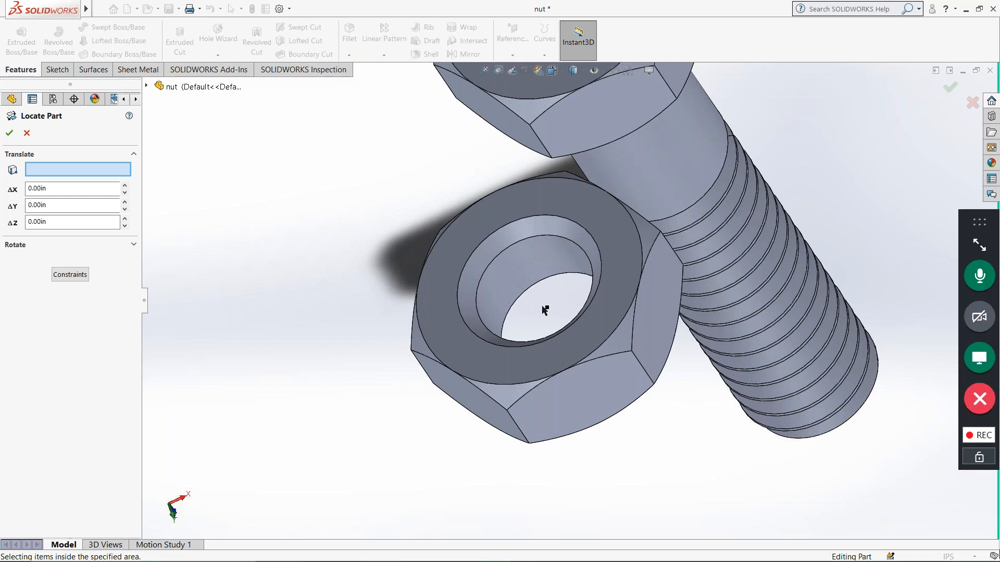
{"action": "left_click", "coordinate": [57, 189]}
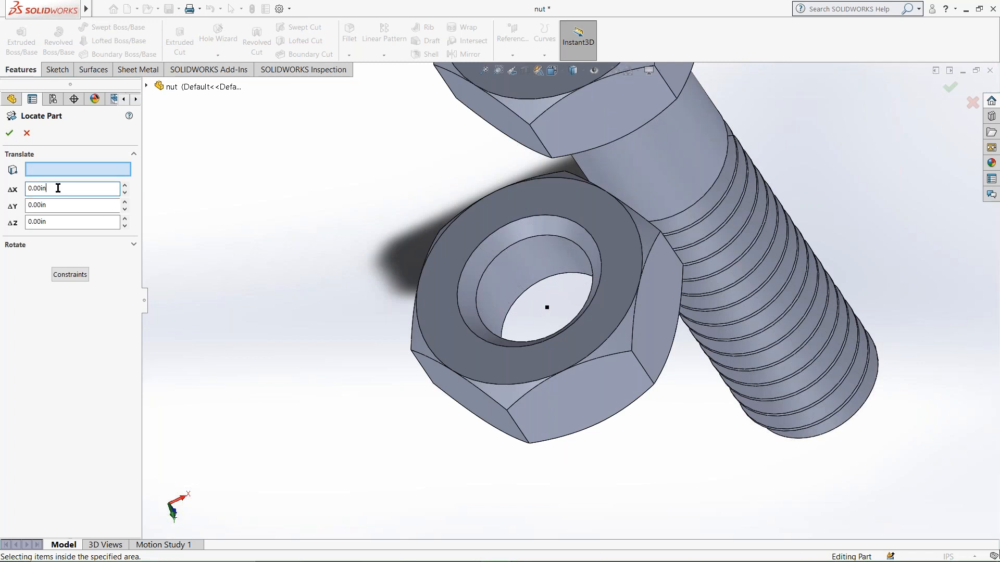
{"action": "scroll", "coordinate": [453, 316], "scroll_direction": "up", "scroll_amount": 4}
{"action": "middle_click_drag", "start_coordinate": [456, 318], "coordinate": [398, 237]}
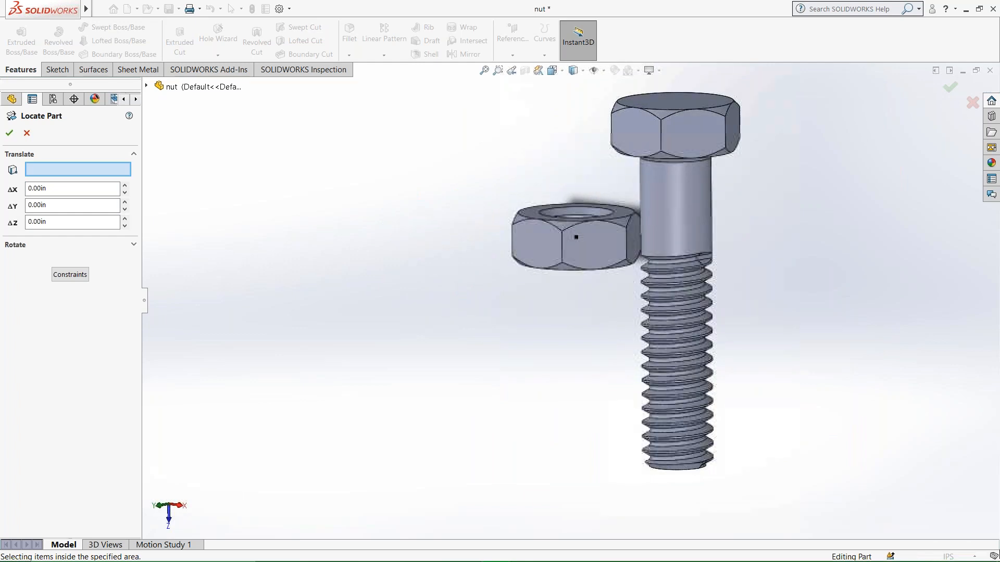
{"action": "scroll", "coordinate": [609, 275], "scroll_direction": "down", "scroll_amount": 3}
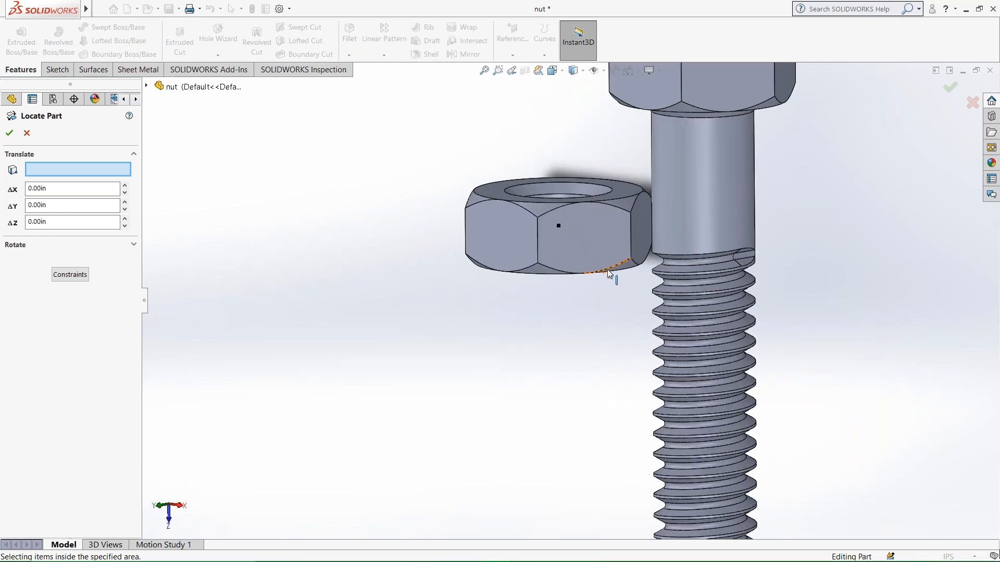
{"action": "middle_click_drag", "start_coordinate": [609, 275], "coordinate": [514, 294]}
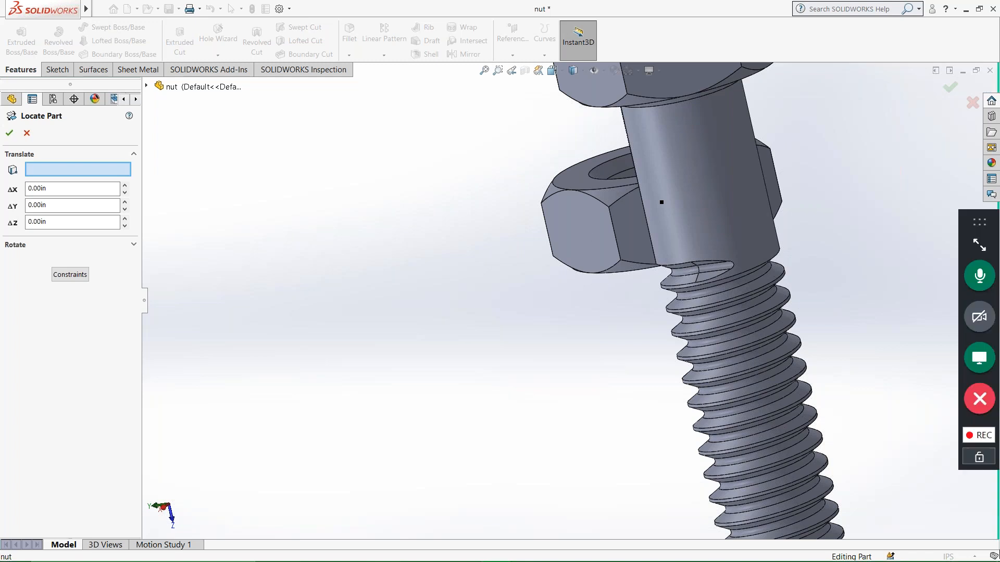
{"action": "middle_click_drag", "start_coordinate": [589, 237], "coordinate": [618, 250]}
{"action": "scroll", "coordinate": [618, 250], "scroll_direction": "up", "scroll_amount": 5}
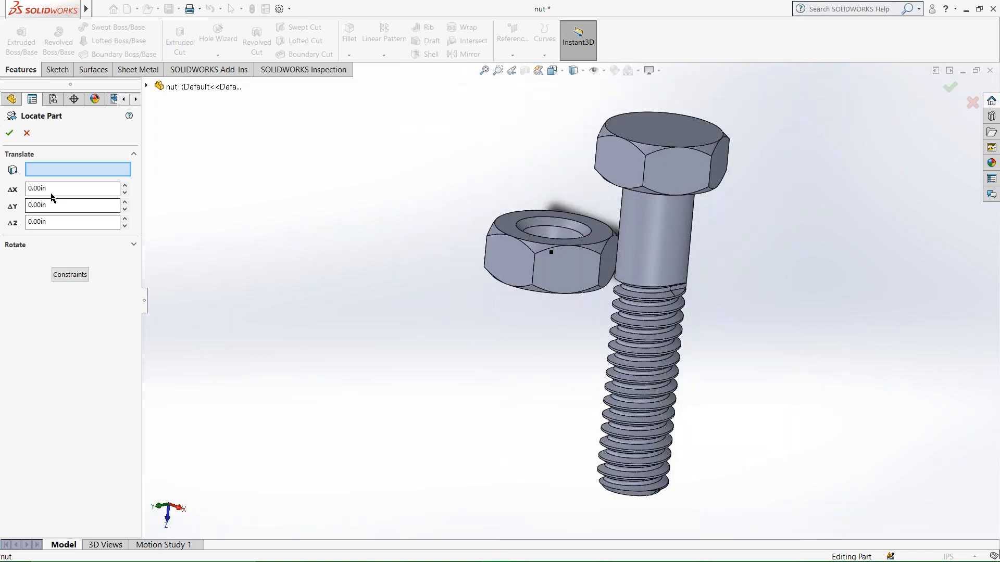
Cancel the bolt's relocation and undo its insertion into the nut document.
{"action": "left_click", "coordinate": [25, 133]}
{"action": "left_click", "coordinate": [501, 274]}
{"action": "key", "text": "ctrl+z"}
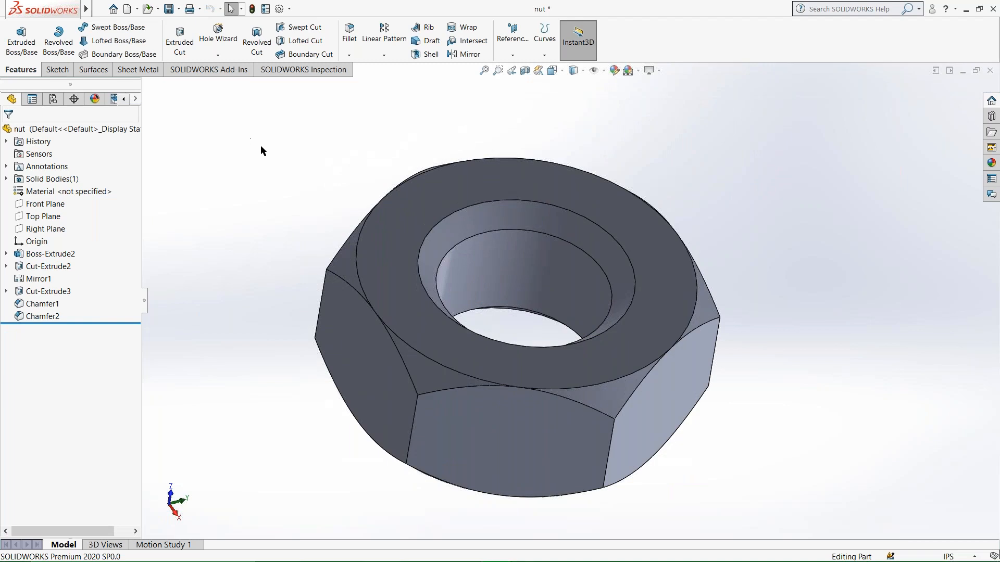
Insert the bolt part from the Desktop into the nut document at the origin.
{"action": "mouse_move", "coordinate": [86, 9]}
{"action": "left_click", "coordinate": [120, 9]}
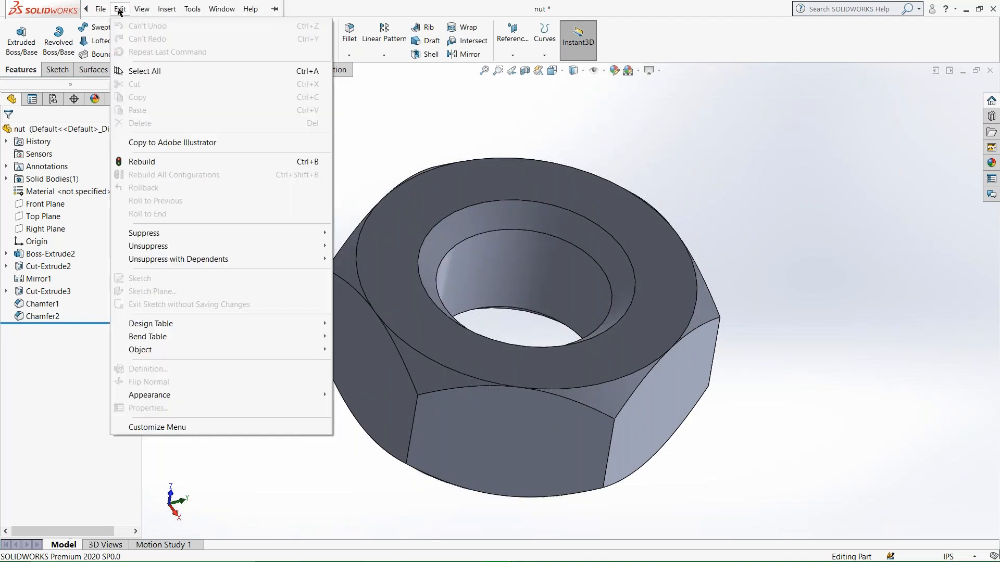
{"action": "mouse_move", "coordinate": [167, 9]}
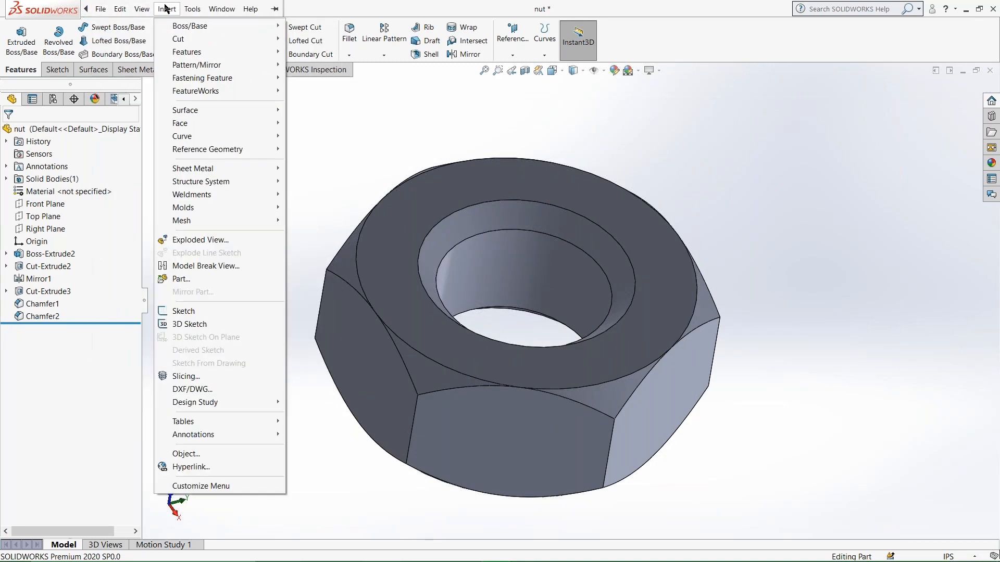
{"action": "left_click", "coordinate": [213, 281]}
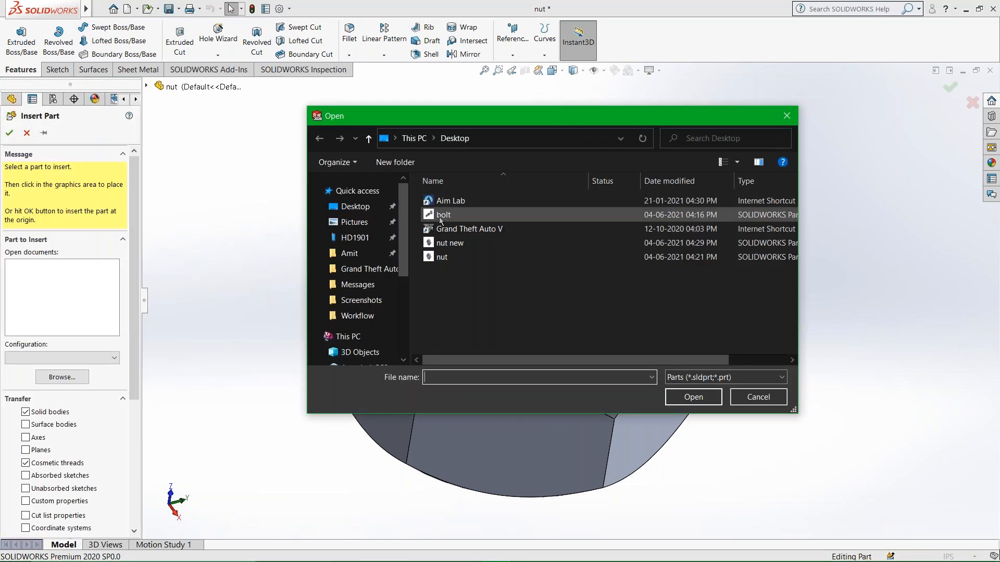
{"action": "left_click", "coordinate": [439, 217]}
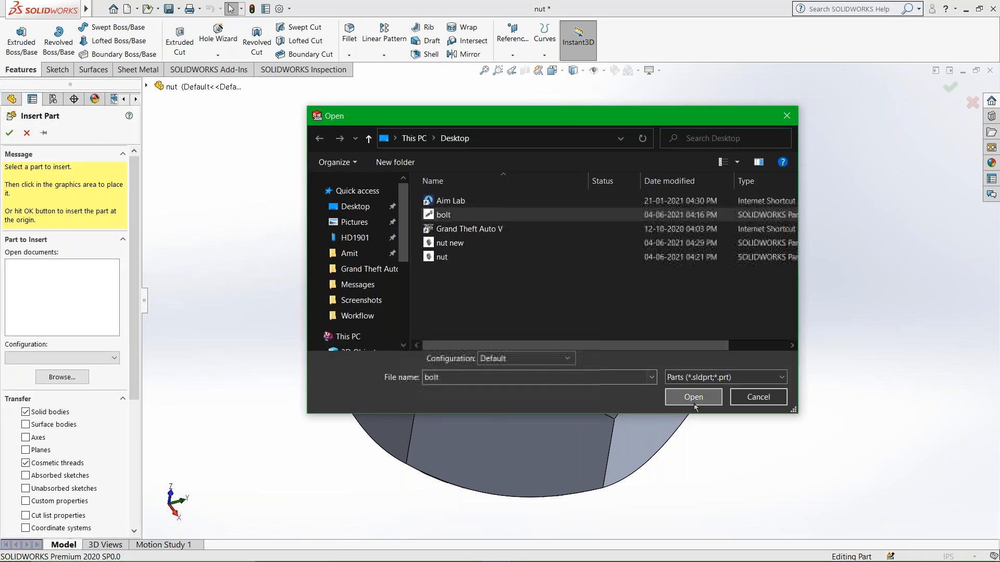
{"action": "left_click", "coordinate": [694, 400]}
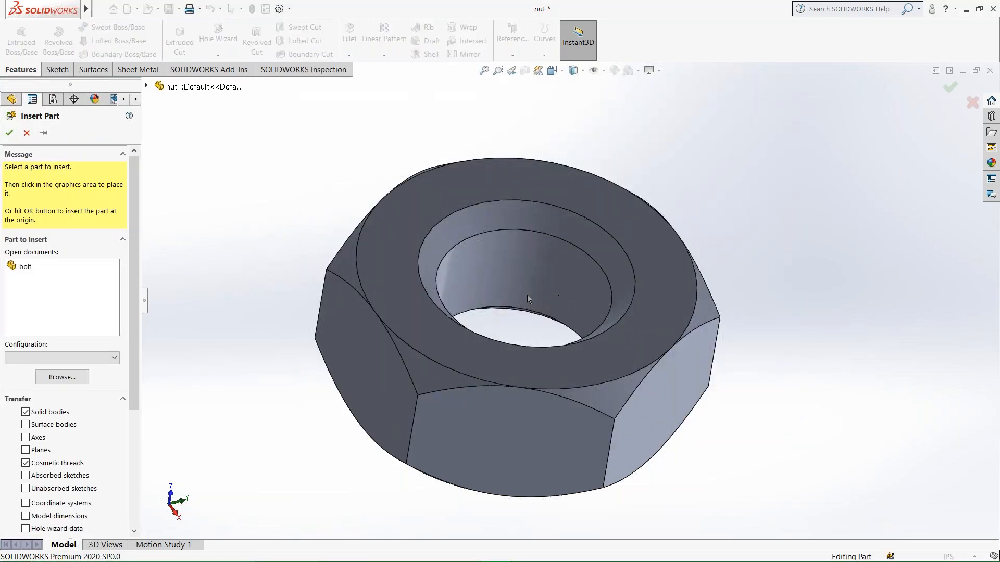
{"action": "left_click_drag", "start_coordinate": [134, 382], "coordinate": [135, 476]}
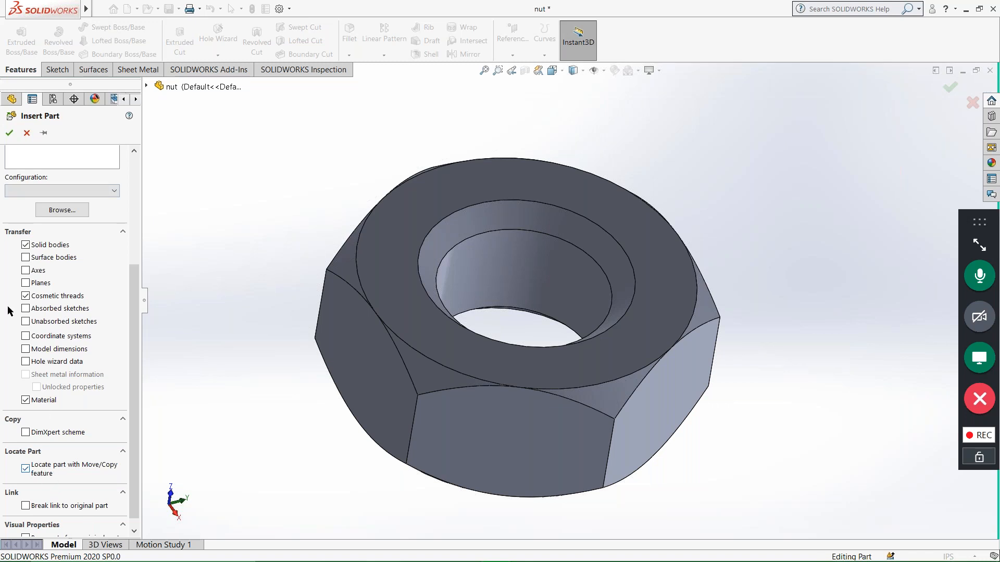
{"action": "left_click", "coordinate": [8, 134]}
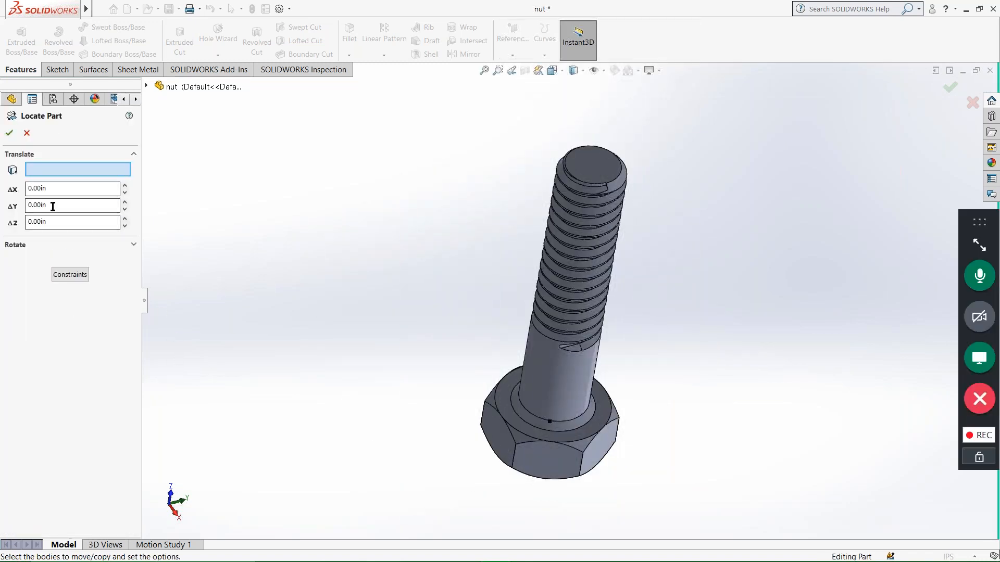
Translate the inserted bolt -30 in along Z so that its threaded shank passes through the nut.
{"action": "middle_click_drag", "start_coordinate": [625, 484], "coordinate": [605, 302]}
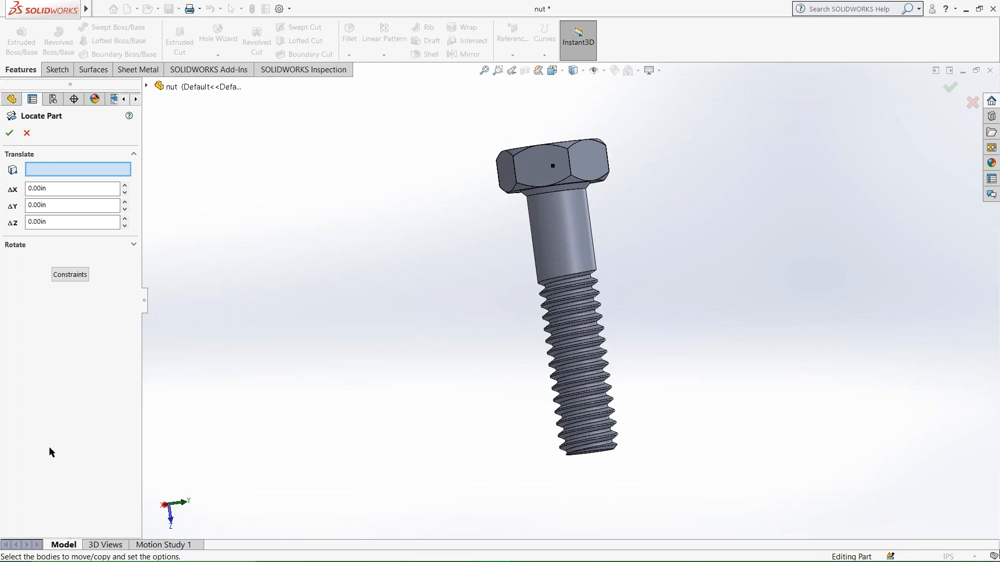
{"action": "left_click", "coordinate": [59, 206]}
{"action": "key", "text": "Tab"}
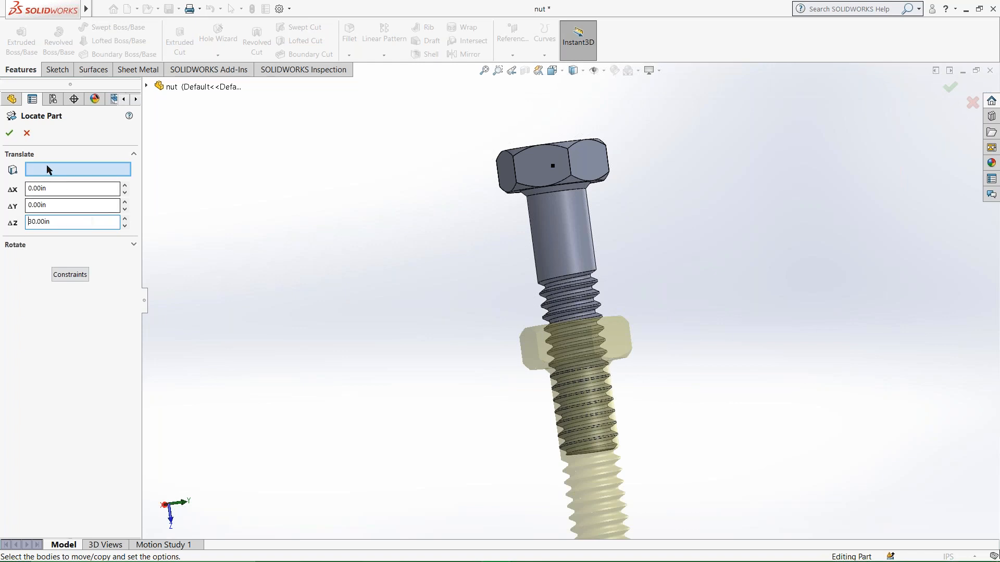
{"action": "scroll", "coordinate": [523, 345], "scroll_direction": "down", "scroll_amount": 1}
{"action": "scroll", "coordinate": [523, 345], "scroll_direction": "up", "scroll_amount": 1}
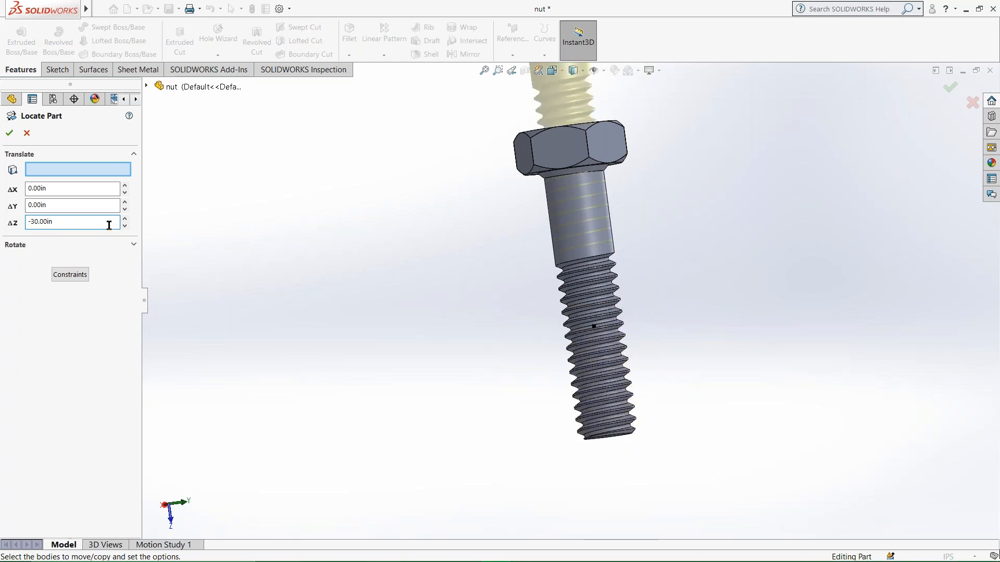
{"action": "left_click", "coordinate": [9, 133]}
{"action": "scroll", "coordinate": [493, 220], "scroll_direction": "up", "scroll_amount": 3}
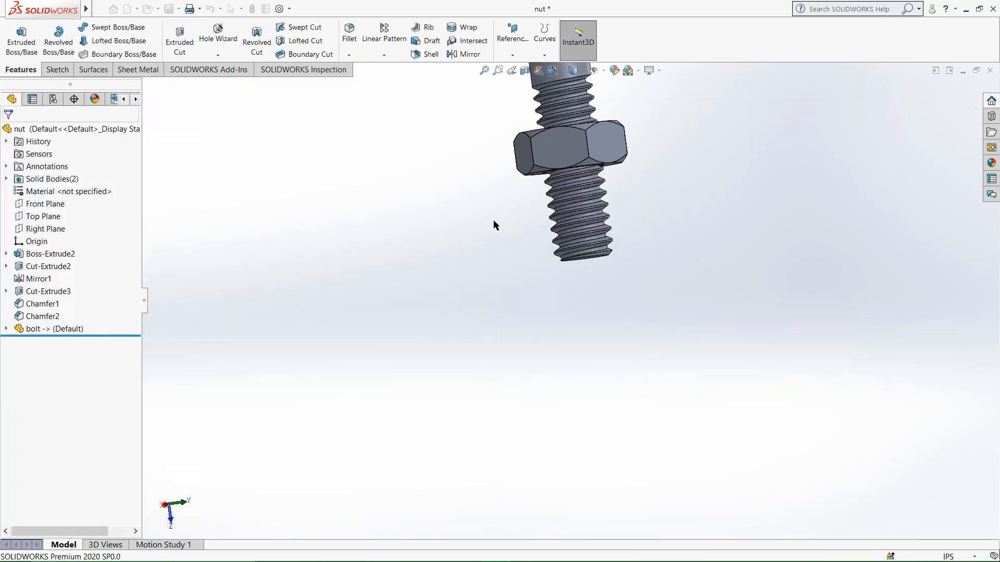
{"action": "middle_click_drag", "start_coordinate": [602, 209], "coordinate": [507, 246]}
{"action": "scroll", "coordinate": [563, 202], "scroll_direction": "down", "scroll_amount": 4}
{"action": "scroll", "coordinate": [471, 281], "scroll_direction": "down", "scroll_amount": 4}
{"action": "scroll", "coordinate": [795, 307], "scroll_direction": "up", "scroll_amount": 4}
{"action": "scroll", "coordinate": [795, 308], "scroll_direction": "down", "scroll_amount": 1}
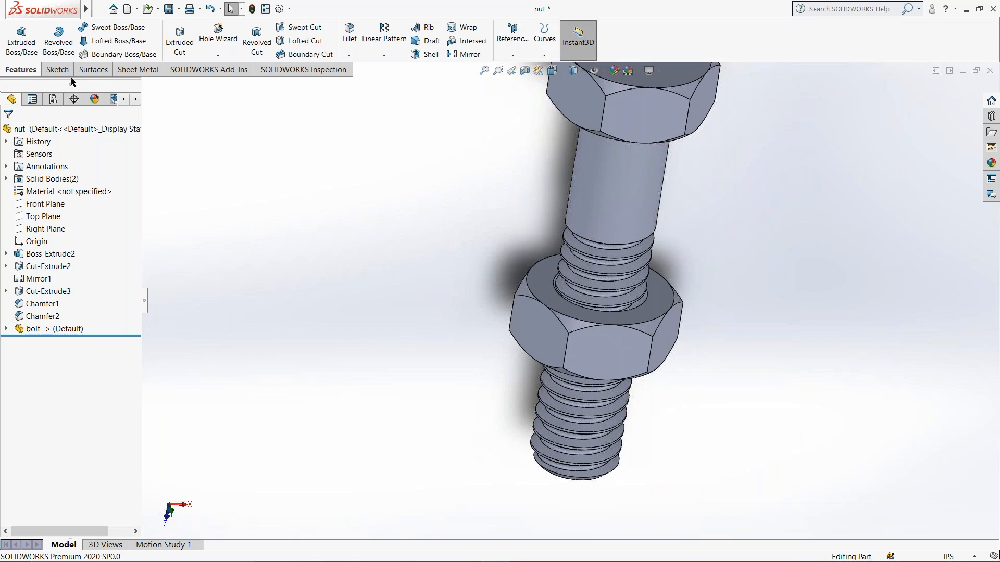
Subtract the bolt from the nut with Combine, using the nut as the main body, and inspect the hole.
{"action": "mouse_move", "coordinate": [91, 16]}
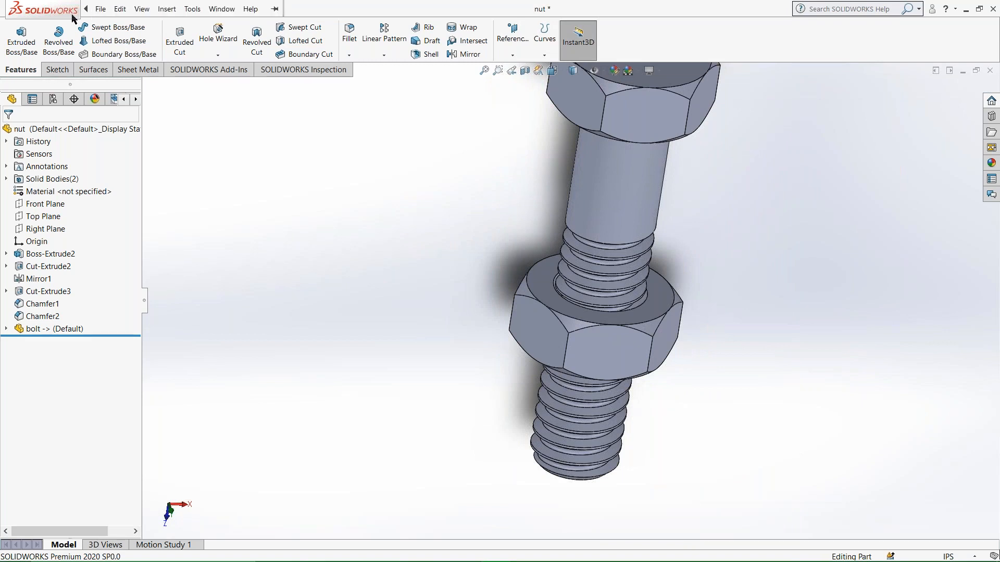
{"action": "left_click", "coordinate": [167, 8]}
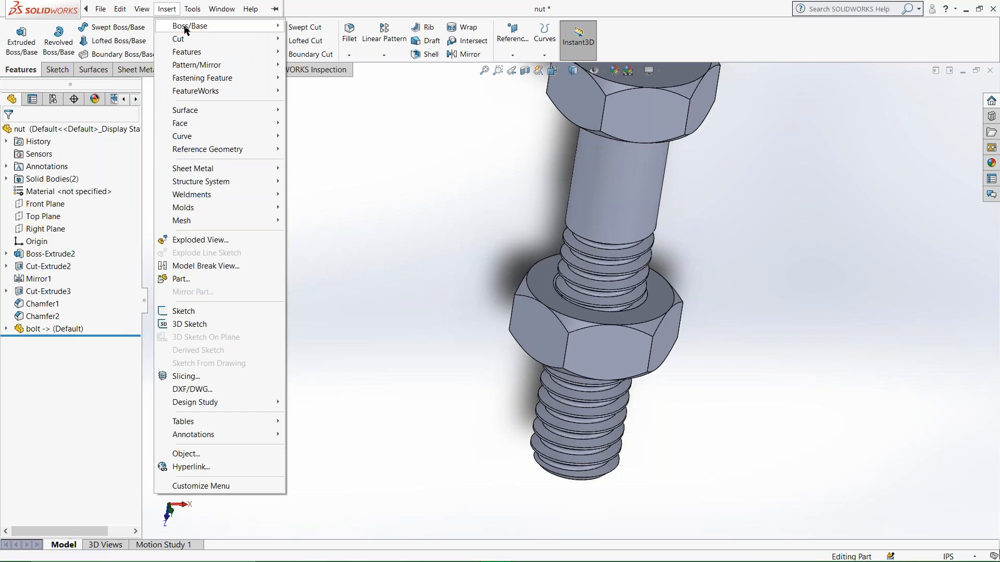
{"action": "mouse_move", "coordinate": [197, 56]}
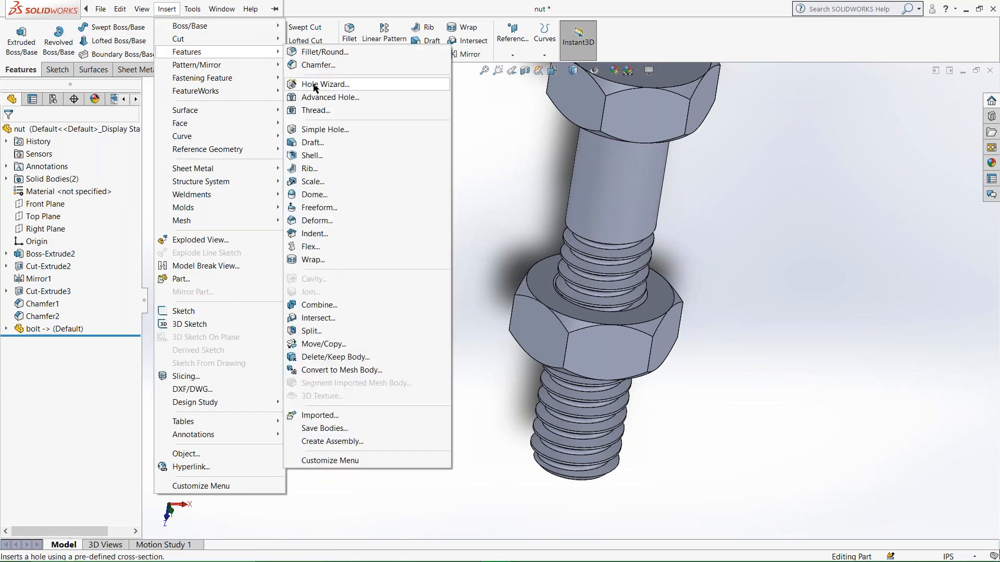
{"action": "left_click", "coordinate": [327, 306]}
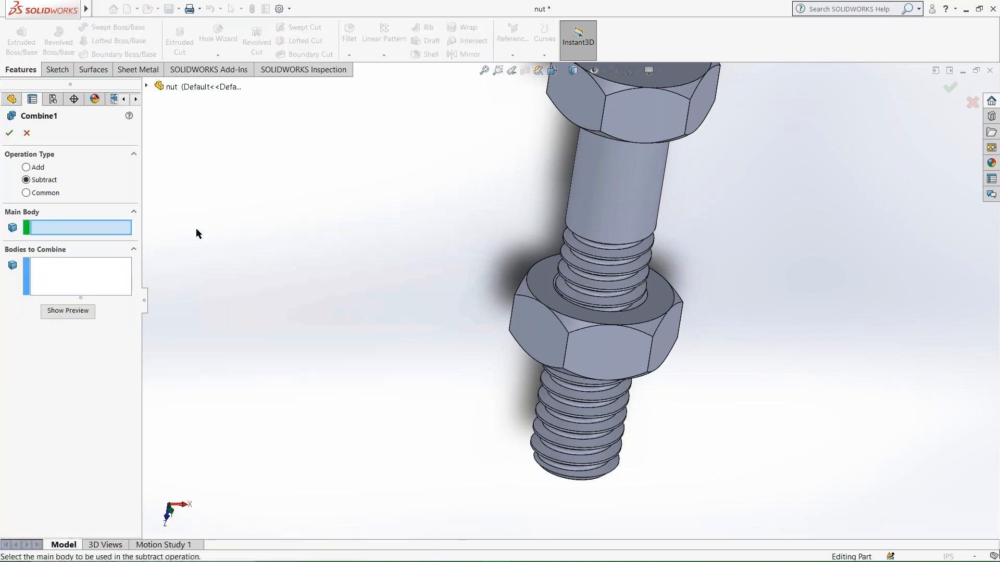
{"action": "left_click", "coordinate": [539, 320]}
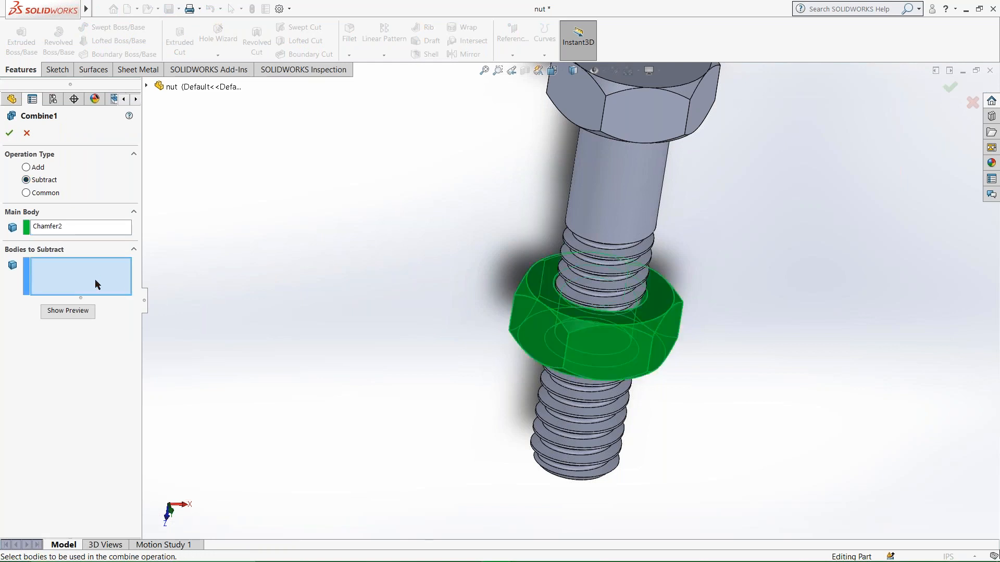
{"action": "left_click", "coordinate": [588, 219]}
{"action": "left_click", "coordinate": [9, 133]}
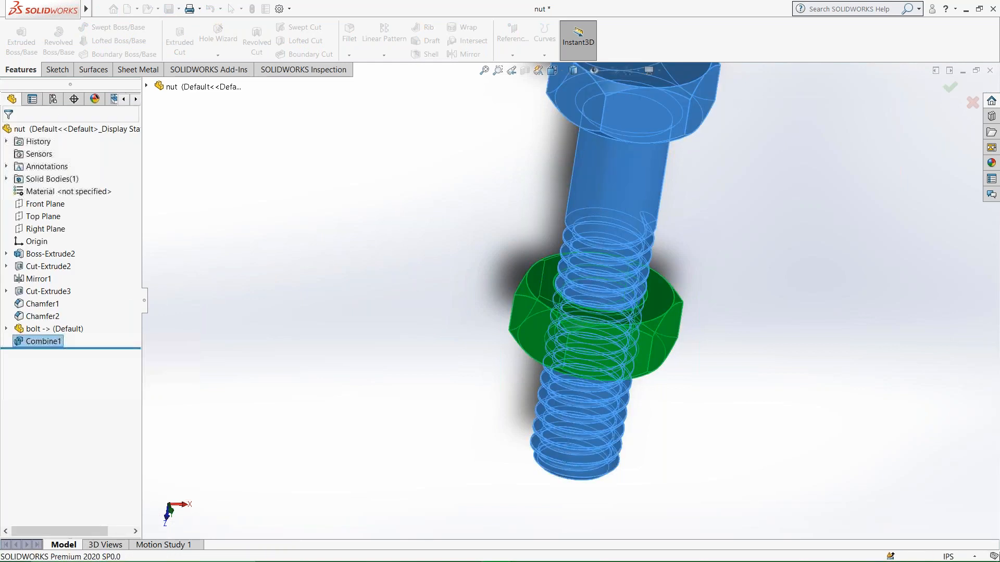
{"action": "middle_click_drag", "start_coordinate": [587, 347], "coordinate": [530, 315]}
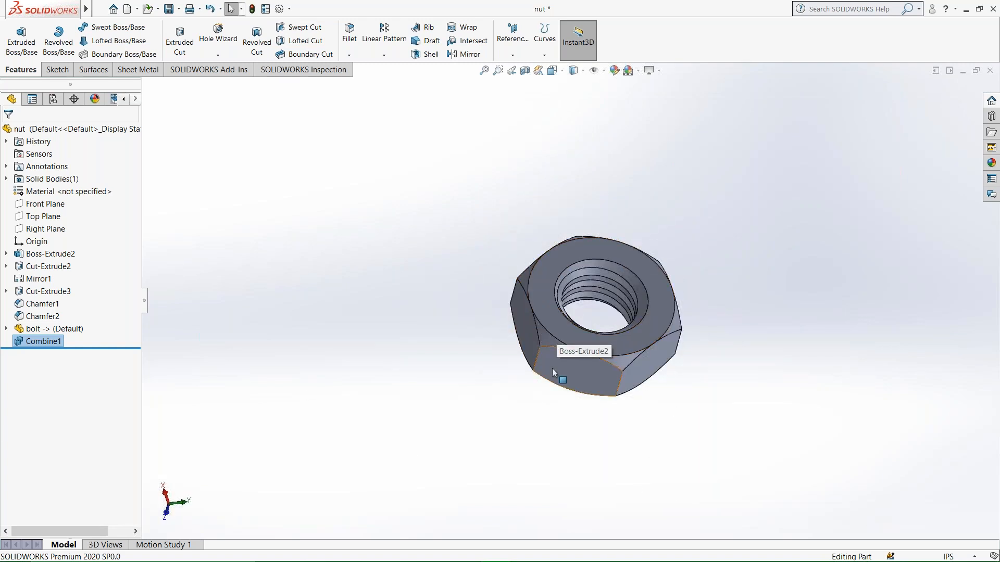
{"action": "middle_click_drag", "start_coordinate": [599, 318], "coordinate": [625, 333]}
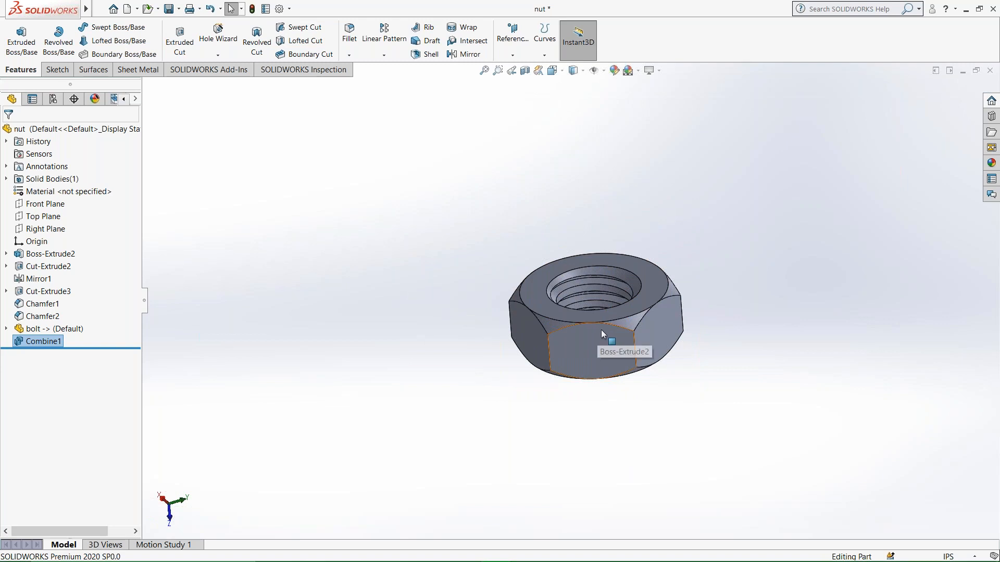
Undo the Combine subtraction in the nut document and inspect the inserted bolt body.
{"action": "scroll", "coordinate": [599, 331], "scroll_direction": "down", "scroll_amount": 1}
{"action": "scroll", "coordinate": [597, 331], "scroll_direction": "up", "scroll_amount": 1}
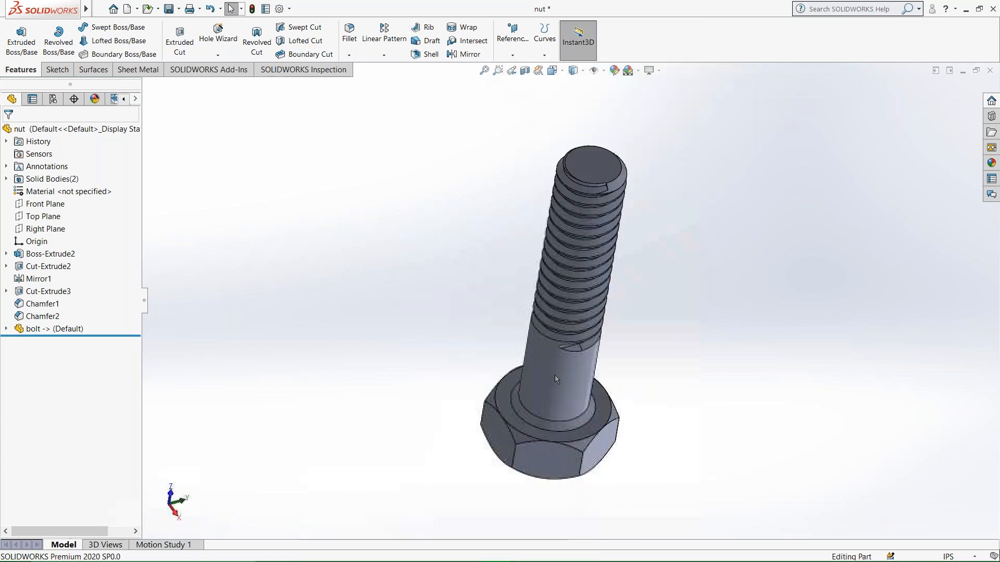
{"action": "middle_click_drag", "start_coordinate": [566, 457], "coordinate": [552, 441]}
{"action": "scroll", "coordinate": [471, 429], "scroll_direction": "down", "scroll_amount": 2}
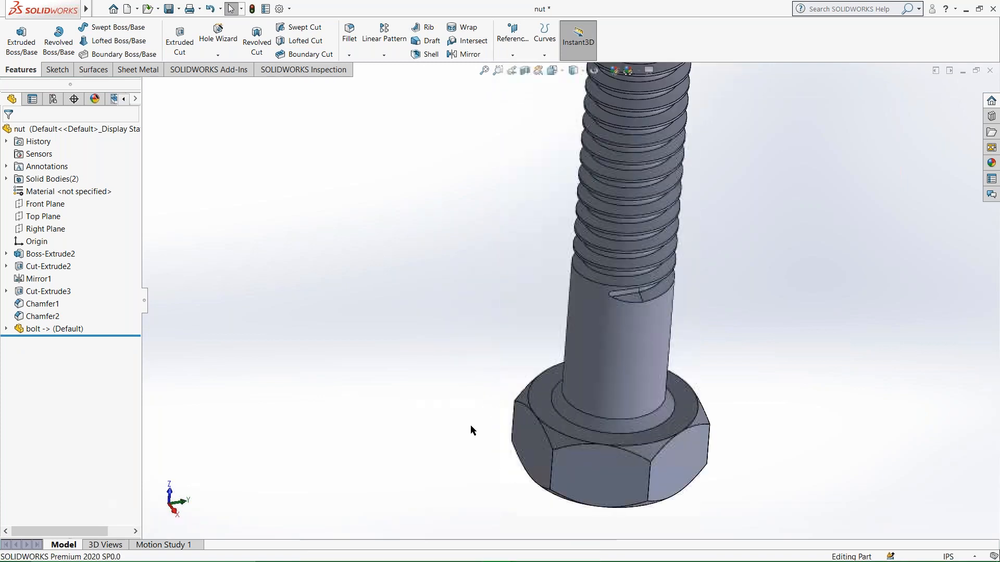
{"action": "scroll", "coordinate": [542, 426], "scroll_direction": "up", "scroll_amount": 2}
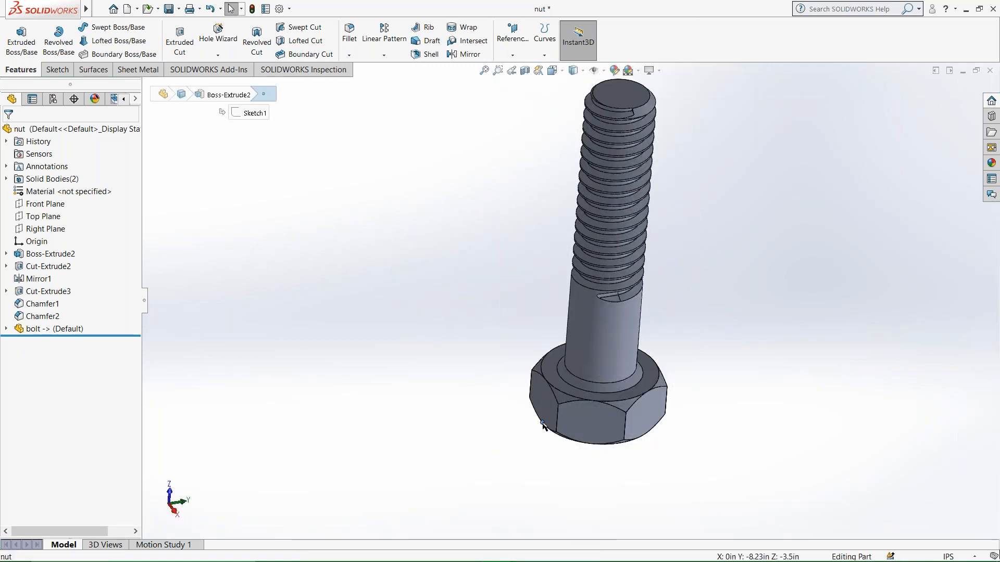
{"action": "scroll", "coordinate": [547, 262], "scroll_direction": "up", "scroll_amount": 2}
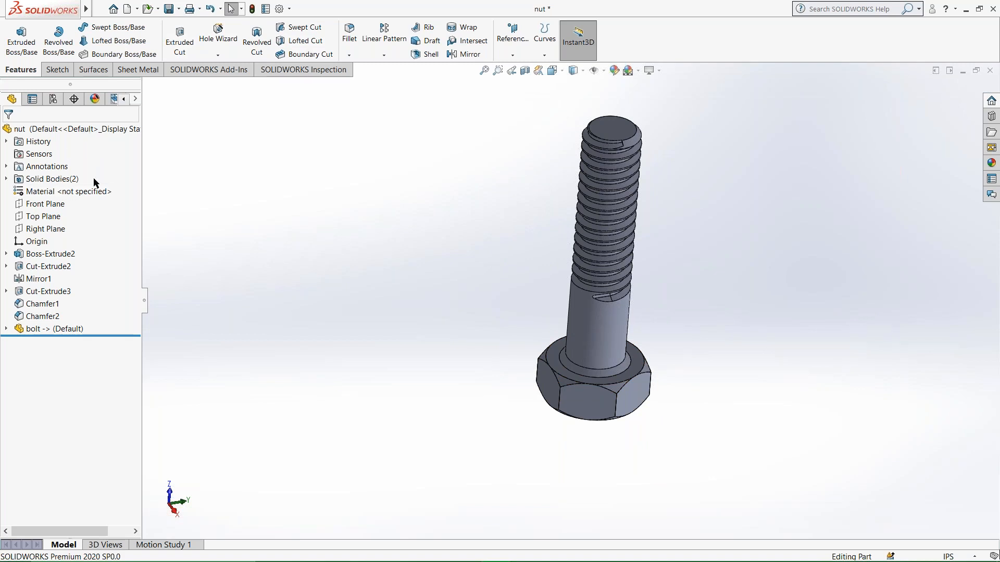
Examine the bolt's shank and thread profile from the side and close up.
{"action": "middle_click_drag", "start_coordinate": [613, 388], "coordinate": [615, 118]}
{"action": "left_click_drag", "start_coordinate": [615, 117], "coordinate": [703, 214]}
{"action": "left_click", "coordinate": [580, 299]}
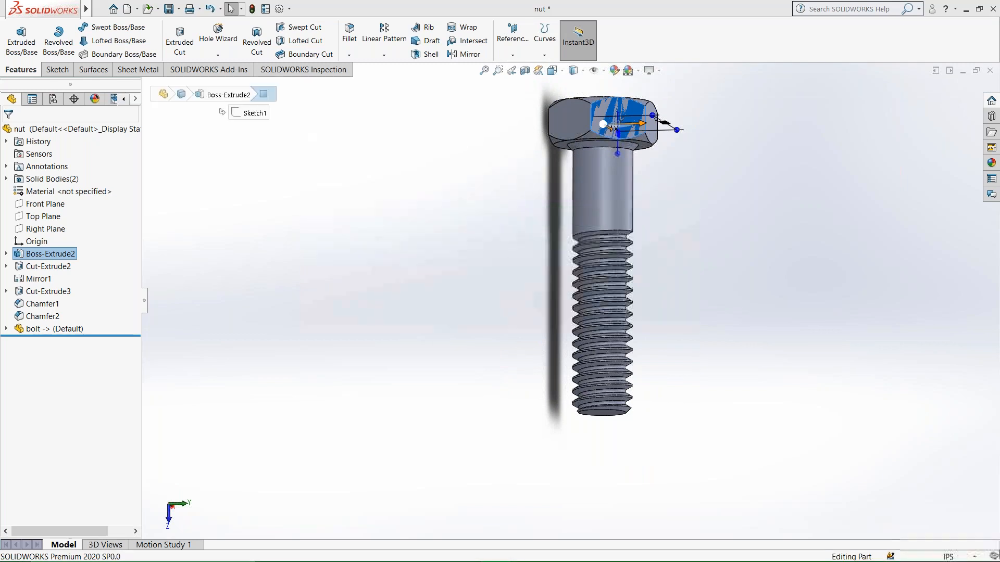
{"action": "left_click", "coordinate": [608, 216]}
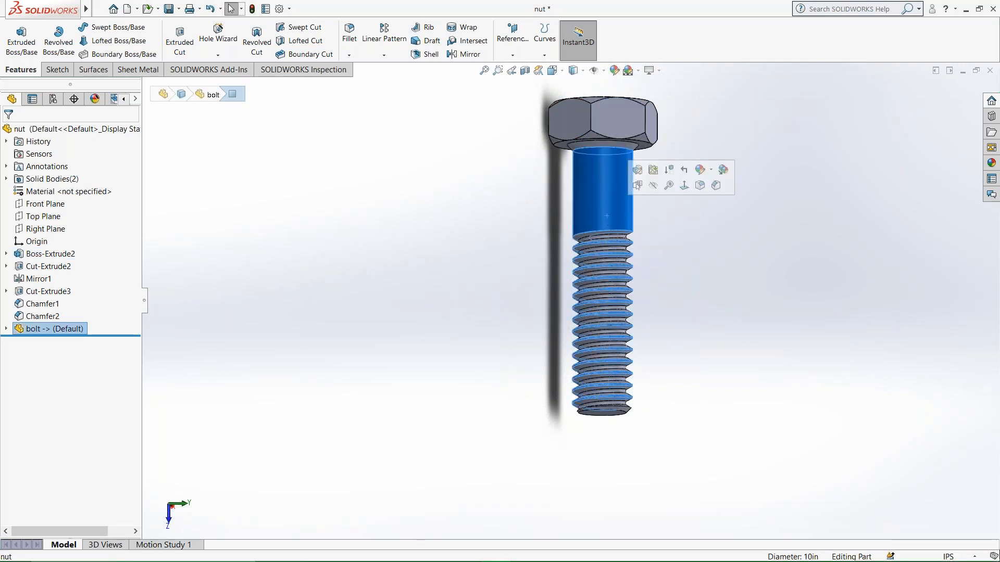
{"action": "left_click", "coordinate": [697, 239]}
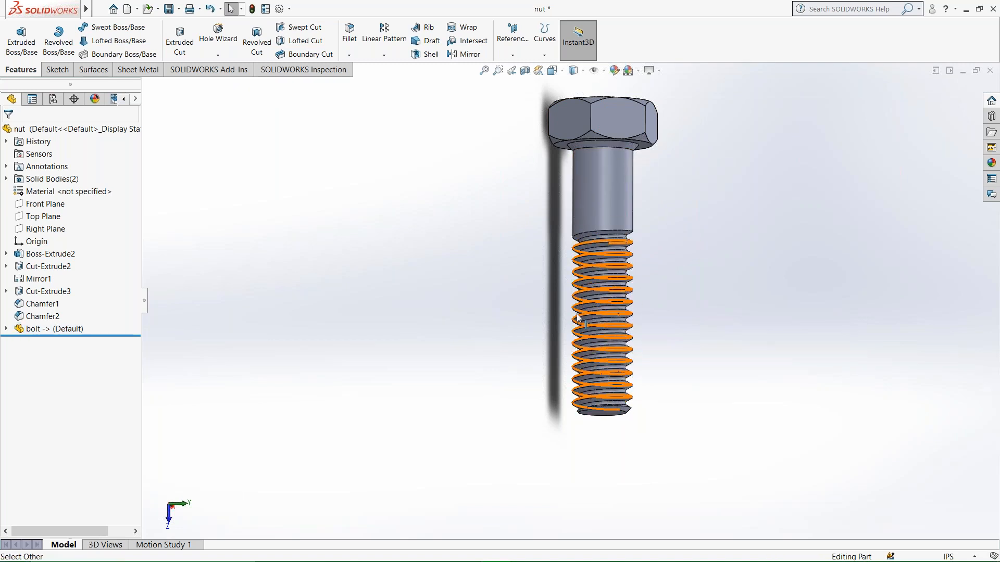
{"action": "middle_click_drag", "start_coordinate": [685, 402], "coordinate": [614, 460]}
{"action": "scroll", "coordinate": [572, 283], "scroll_direction": "down", "scroll_amount": 4}
{"action": "scroll", "coordinate": [583, 433], "scroll_direction": "up", "scroll_amount": 2}
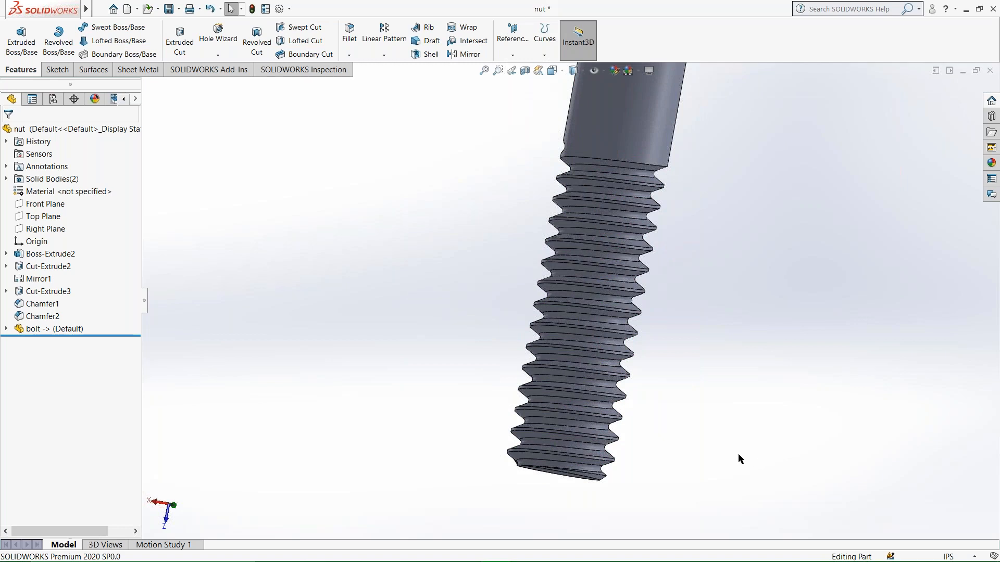
{"action": "scroll", "coordinate": [640, 349], "scroll_direction": "up", "scroll_amount": 3}
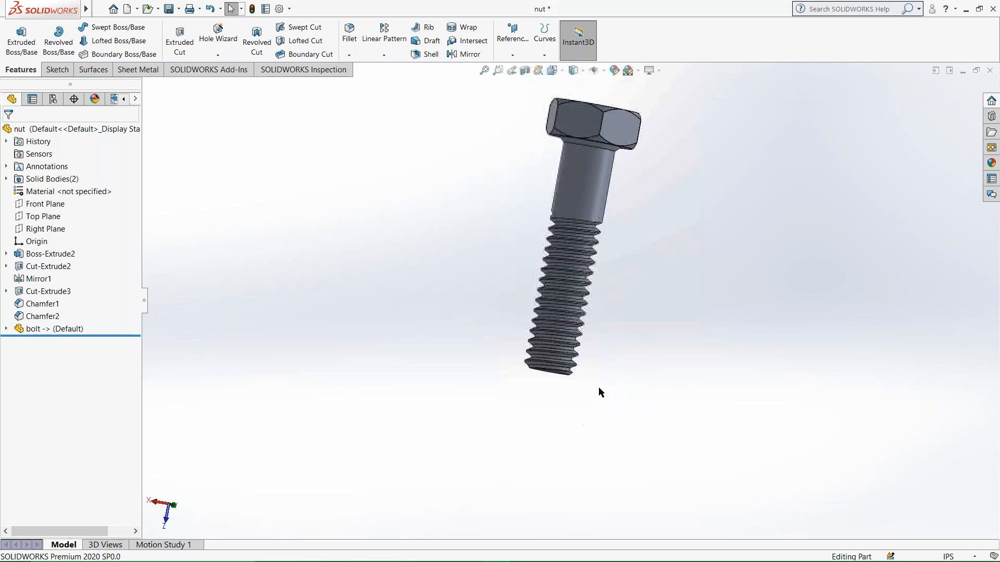
{"action": "scroll", "coordinate": [652, 77], "scroll_direction": "down", "scroll_amount": 2}
{"action": "scroll", "coordinate": [549, 281], "scroll_direction": "up", "scroll_amount": 2}
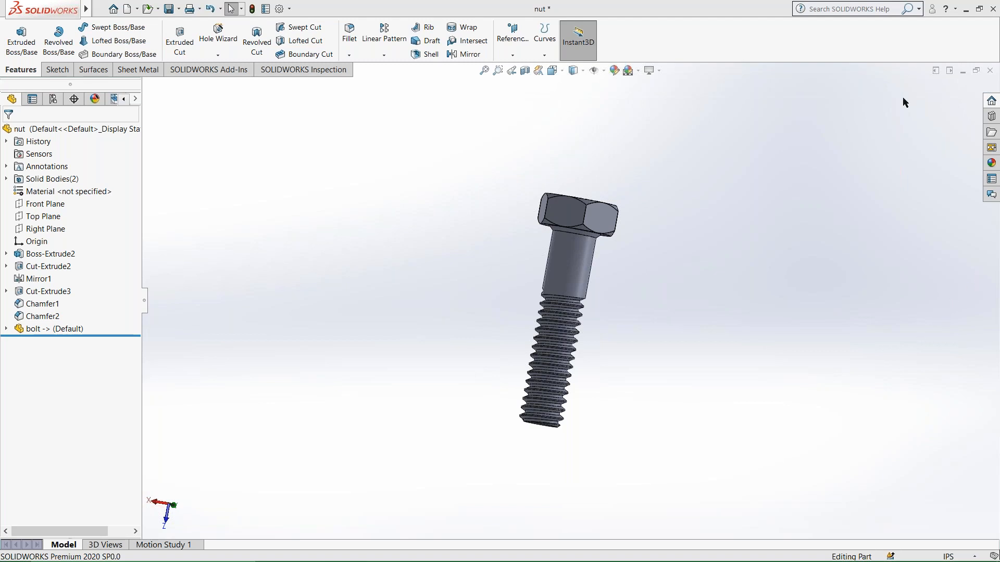
Switch to the Solid Works_WorkSheet document in Word and examine the hatched R100 plate drawing on page 12.
{"action": "left_click", "coordinate": [966, 12]}
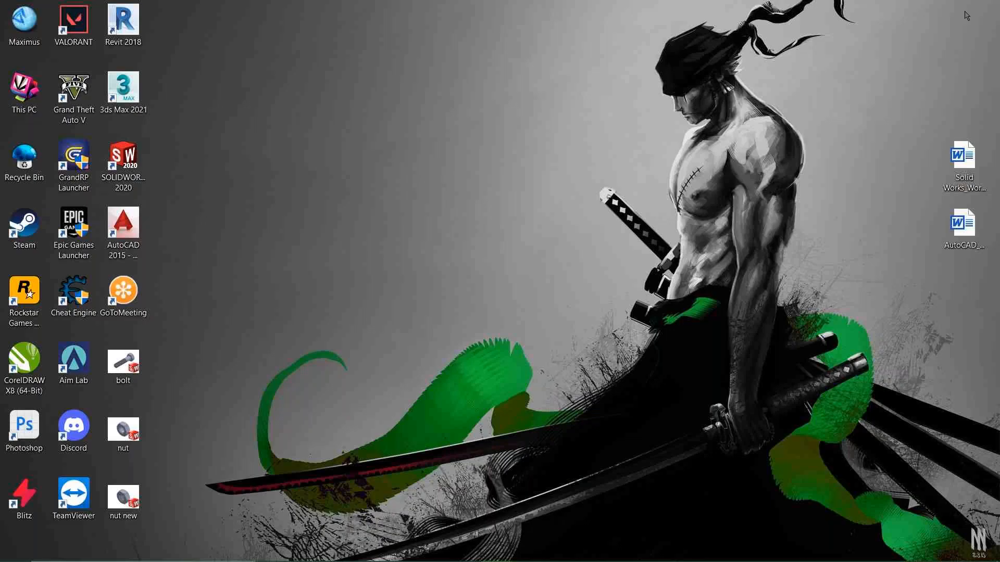
{"action": "left_click", "coordinate": [536, 553]}
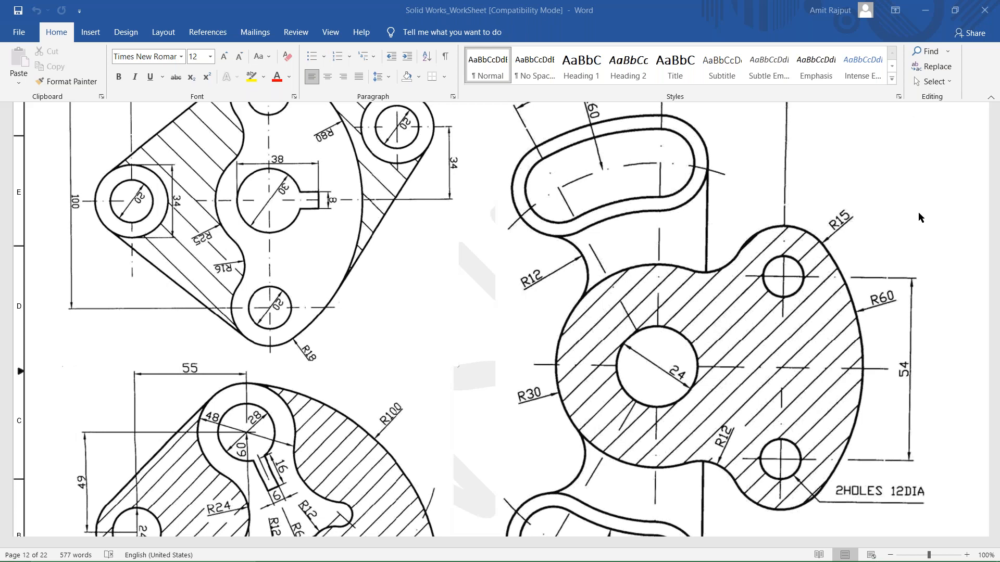
{"action": "scroll", "coordinate": [447, 295], "scroll_direction": "up", "scroll_amount": 18}
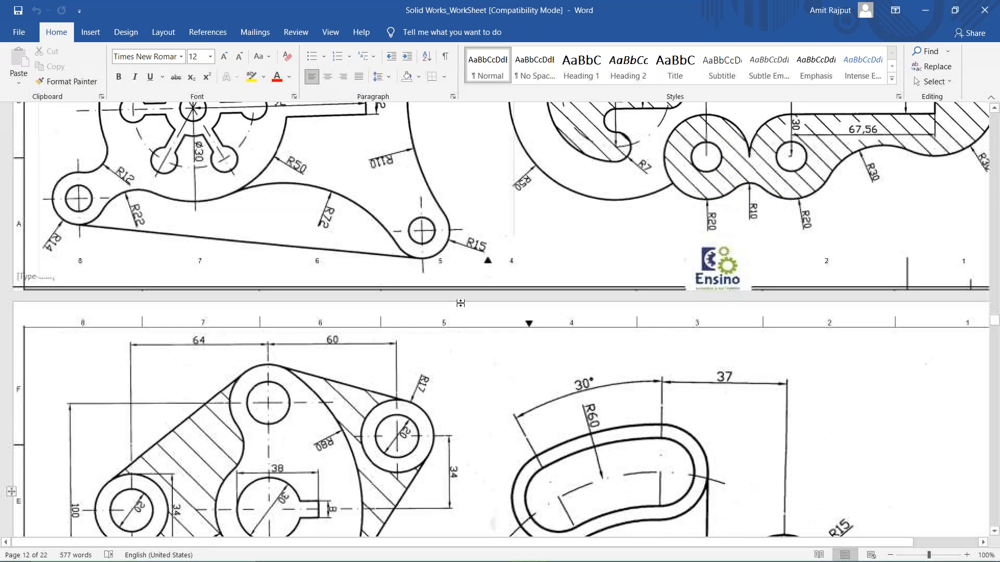
{"action": "scroll", "coordinate": [462, 326], "scroll_direction": "down", "scroll_amount": 15}
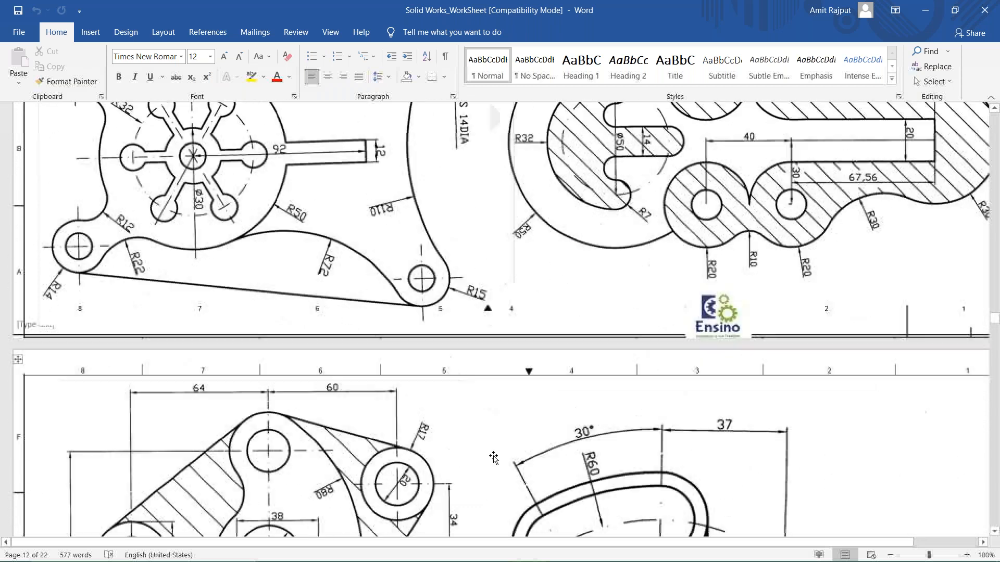
{"action": "scroll", "coordinate": [529, 475], "scroll_direction": "down", "scroll_amount": 10}
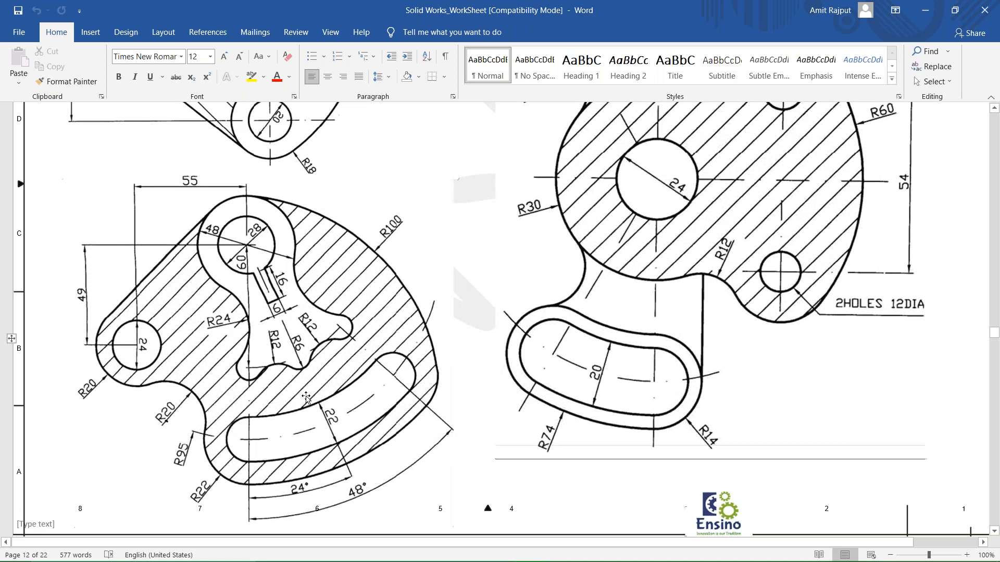
{"action": "scroll", "coordinate": [307, 398], "scroll_direction": "up", "scroll_amount": 2}
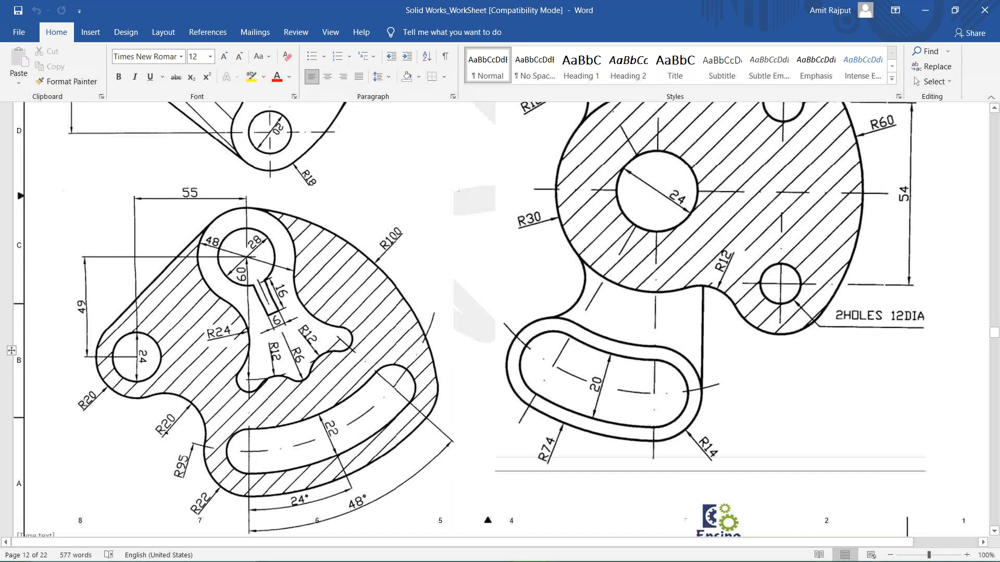
{"action": "scroll", "coordinate": [246, 278], "scroll_direction": "down", "scroll_amount": 3}
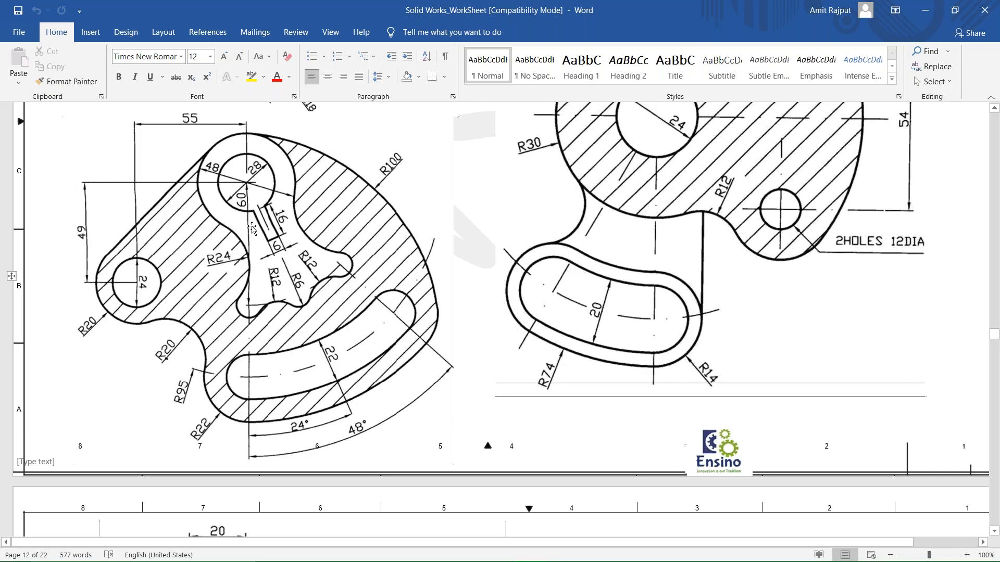
{"action": "scroll", "coordinate": [254, 225], "scroll_direction": "down", "scroll_amount": 1}
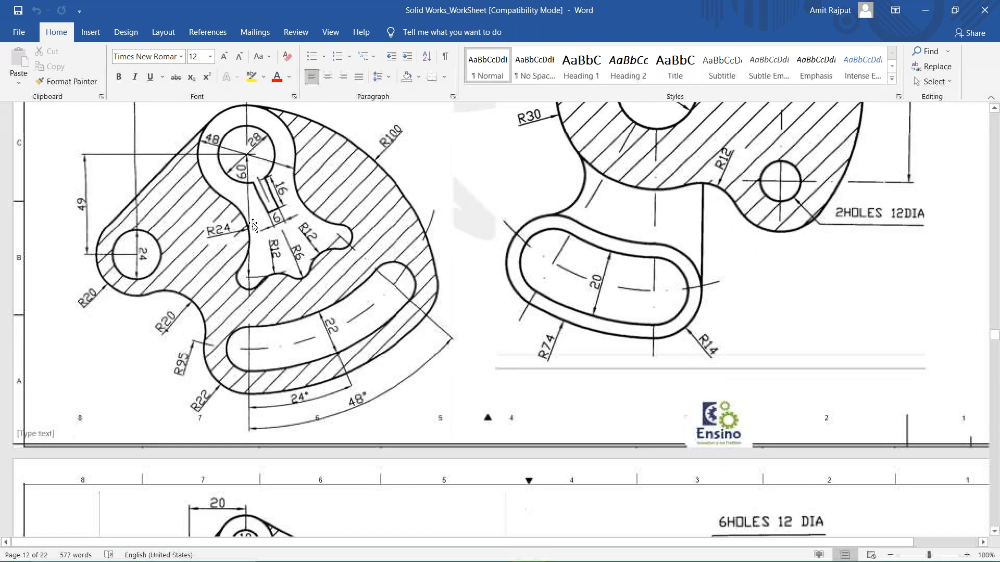
{"action": "scroll", "coordinate": [253, 225], "scroll_direction": "up", "scroll_amount": 2}
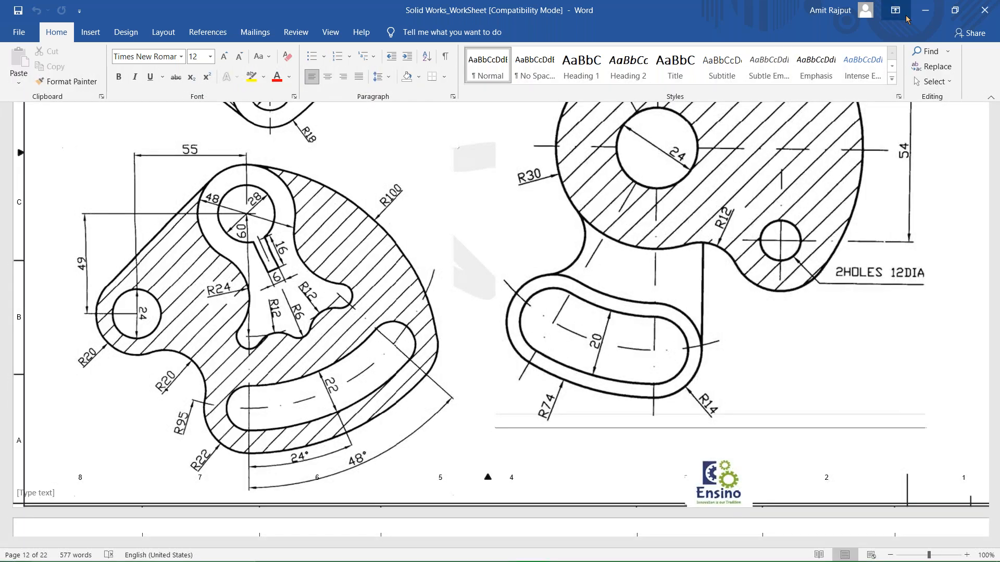
Switch back to SOLIDWORKS and close the empty Part3 document.
{"action": "left_click", "coordinate": [926, 11]}
{"action": "left_click", "coordinate": [492, 551]}
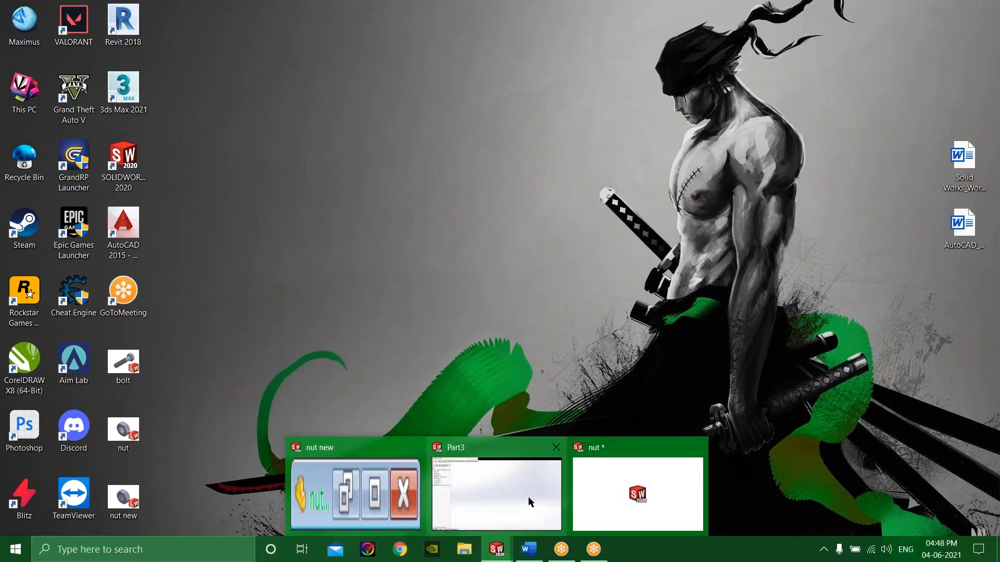
{"action": "left_click", "coordinate": [496, 550]}
{"action": "mouse_move", "coordinate": [514, 497]}
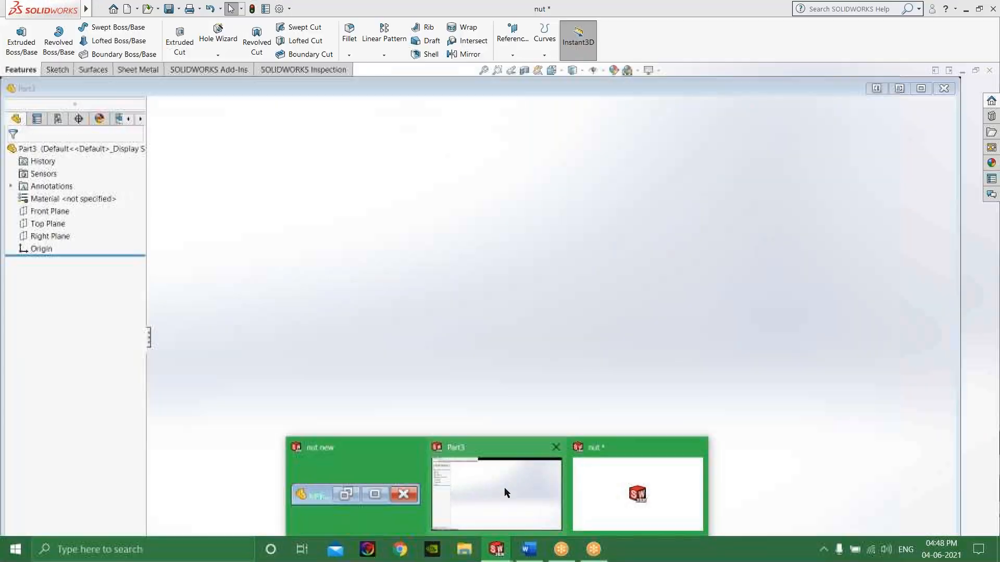
{"action": "left_click", "coordinate": [505, 488]}
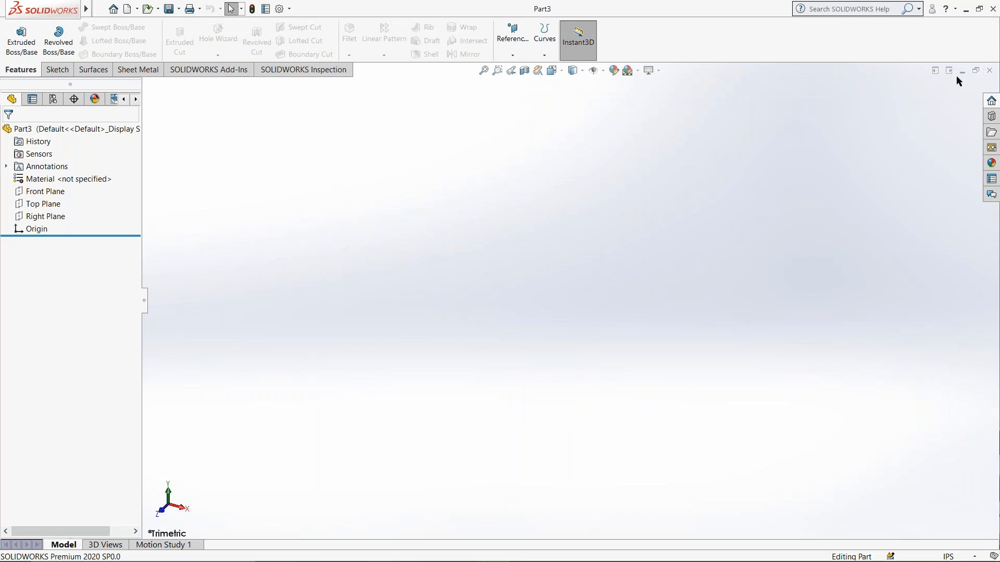
{"action": "left_click", "coordinate": [985, 74]}
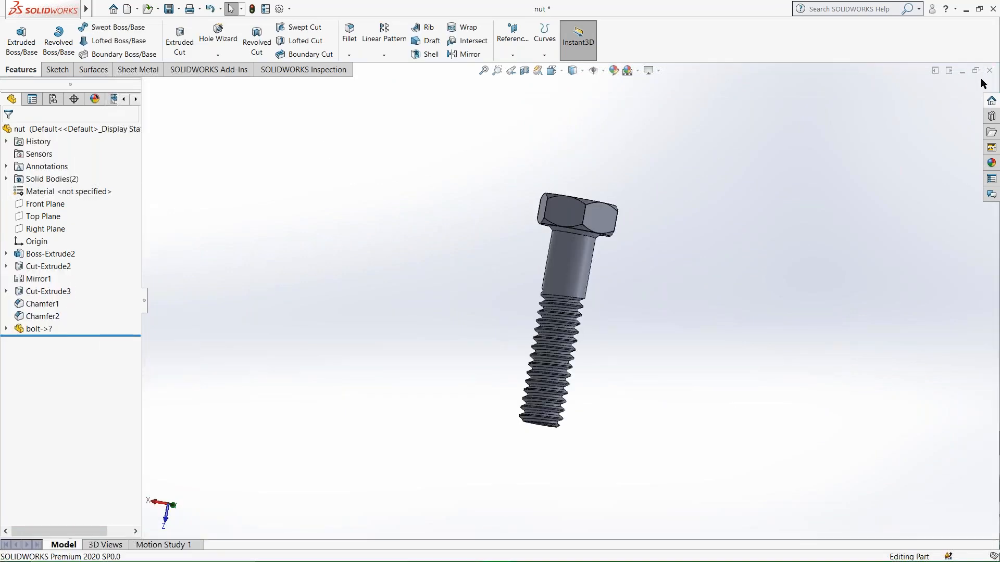
Close the nut and nut new documents without saving their changes.
{"action": "left_click", "coordinate": [988, 71]}
{"action": "left_click", "coordinate": [432, 298]}
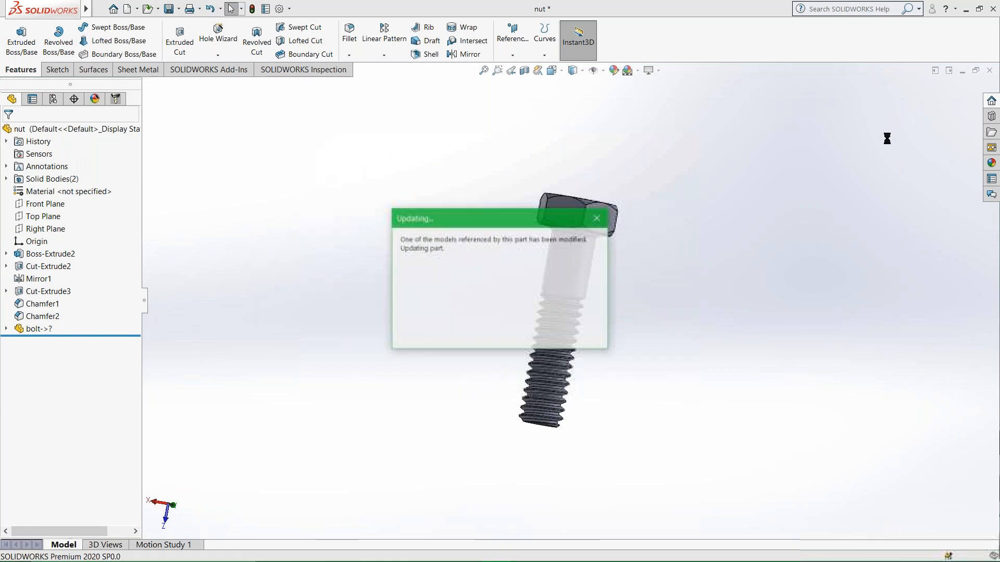
{"action": "left_click", "coordinate": [989, 70]}
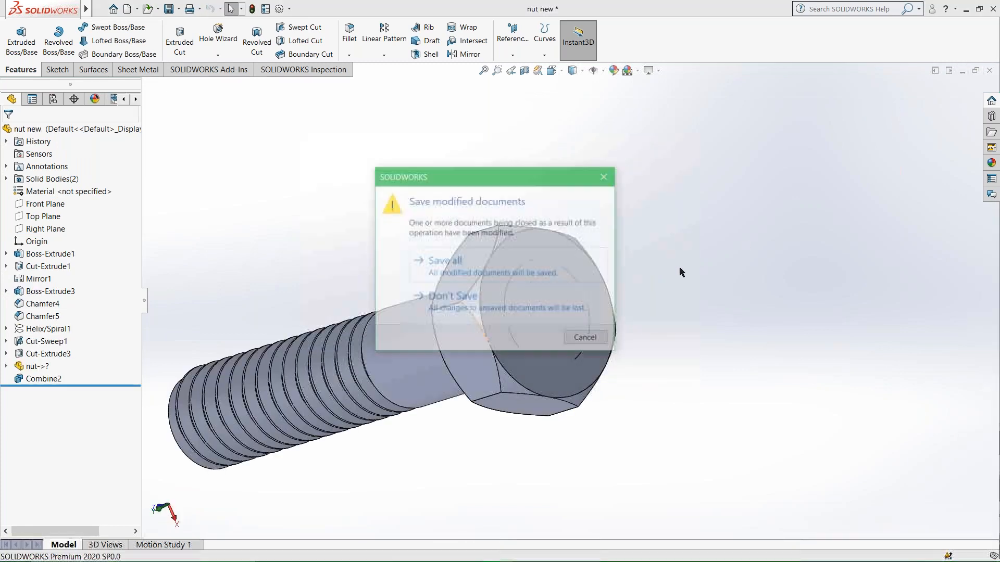
{"action": "left_click", "coordinate": [518, 302]}
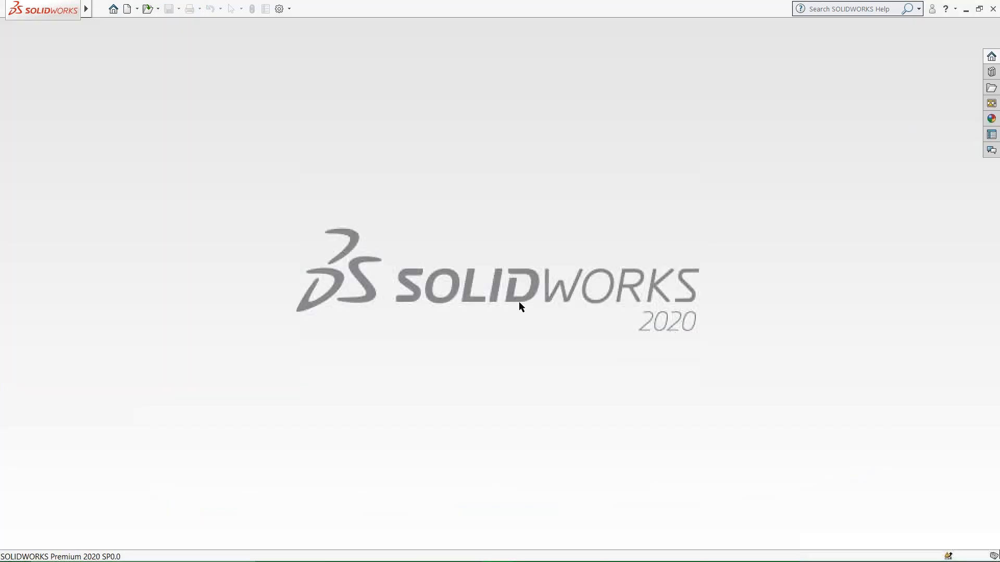
Create a new part and sketch a circle of about 1.5 in radius at the origin on the Front Plane.
{"action": "left_click", "coordinate": [127, 9]}
{"action": "left_click", "coordinate": [525, 336]}
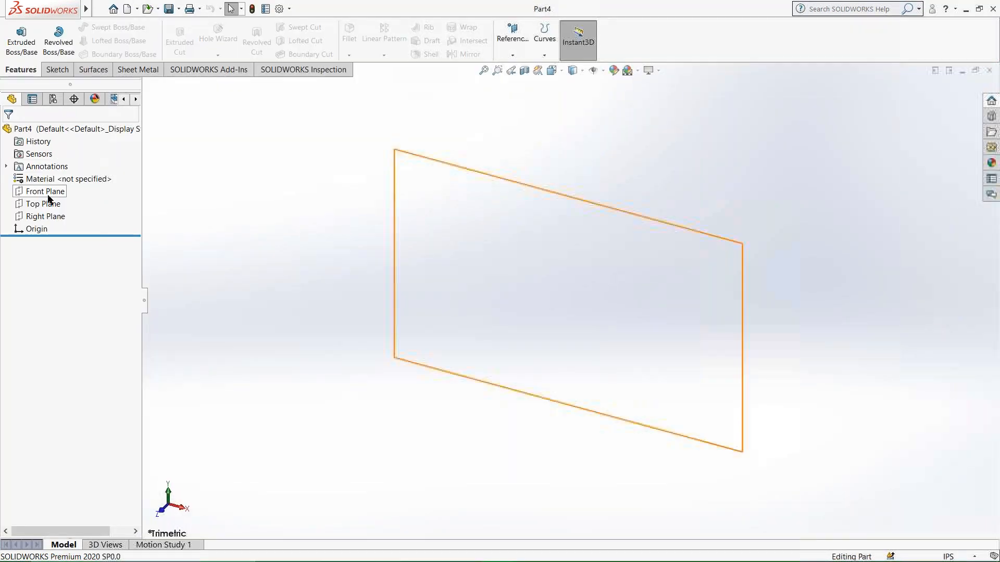
{"action": "left_click", "coordinate": [50, 192]}
{"action": "left_click", "coordinate": [58, 73]}
{"action": "left_click", "coordinate": [16, 30]}
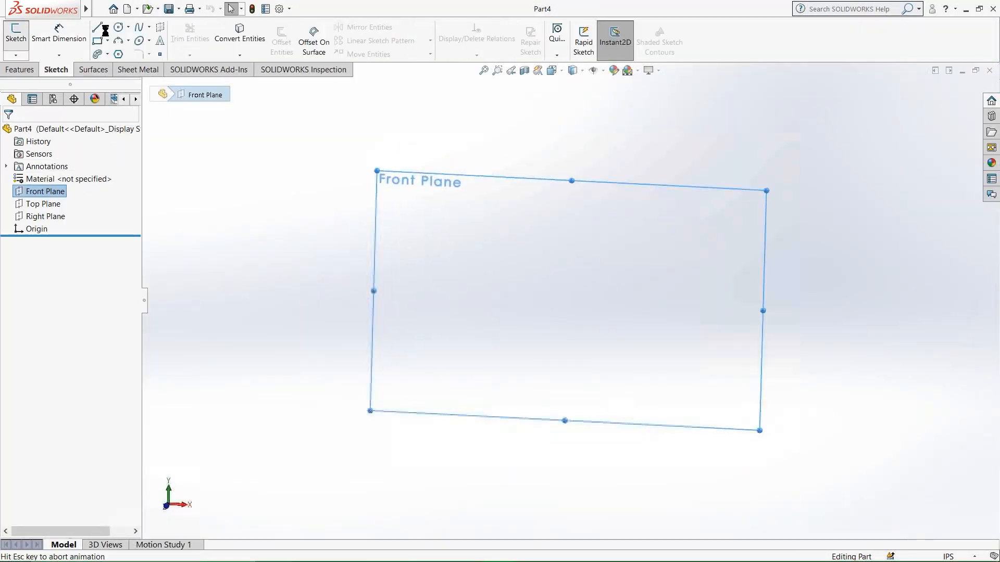
{"action": "left_click", "coordinate": [118, 28]}
{"action": "left_click", "coordinate": [570, 300]}
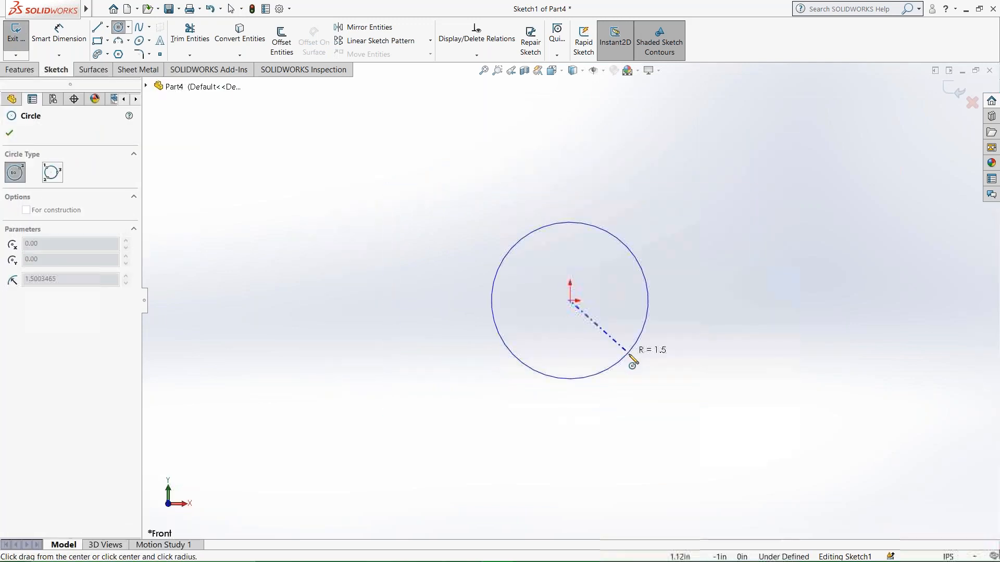
{"action": "left_click", "coordinate": [627, 358]}
Check the worksheet drawing in Word and dimension the circle's diameter as 28 in in the SOLIDWORKS sketch.
{"action": "left_click", "coordinate": [76, 51]}
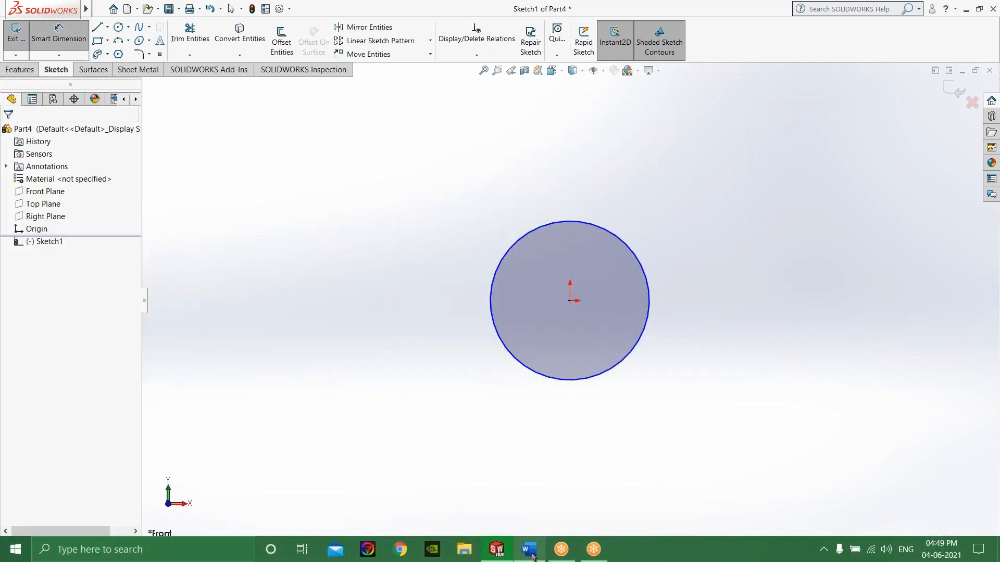
{"action": "left_click", "coordinate": [527, 551]}
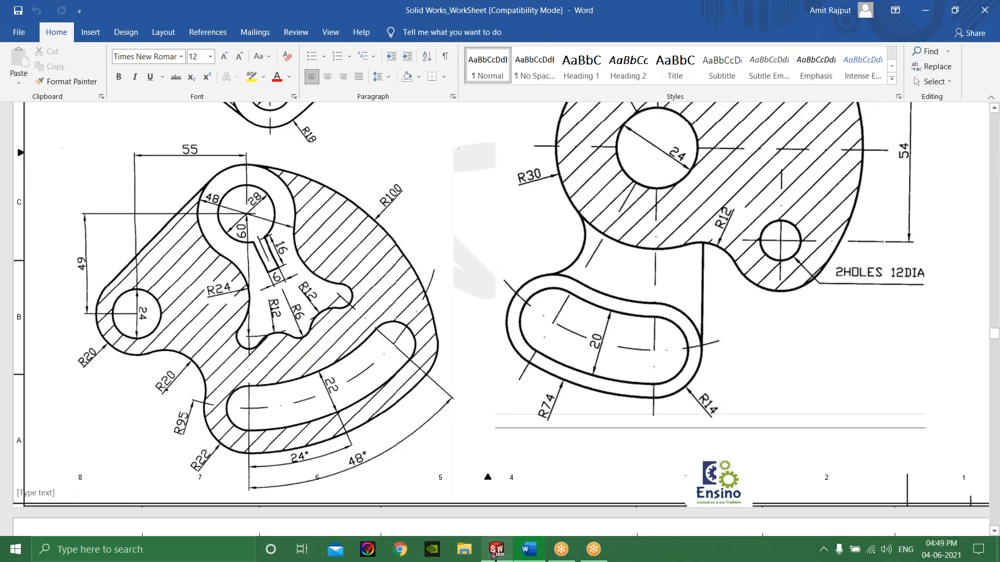
{"action": "left_click", "coordinate": [497, 550]}
{"action": "left_click", "coordinate": [649, 339]}
{"action": "left_click", "coordinate": [711, 305]}
{"action": "type", "text": "28"}
{"action": "key", "text": "Return"}
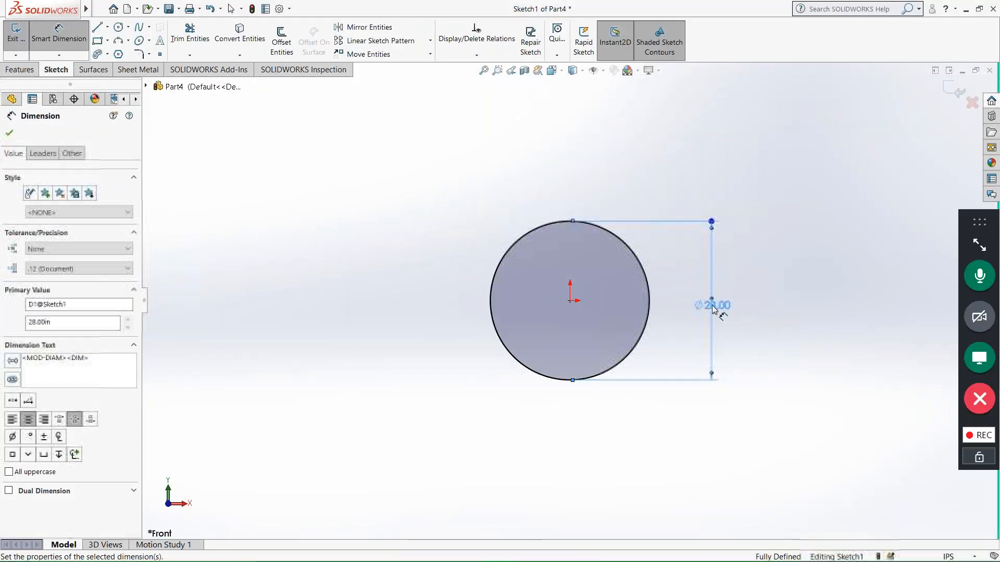
{"action": "left_click", "coordinate": [407, 257]}
Sketch a larger circle concentric with the first at the origin and dimension its diameter as 48 in.
{"action": "left_click", "coordinate": [118, 27]}
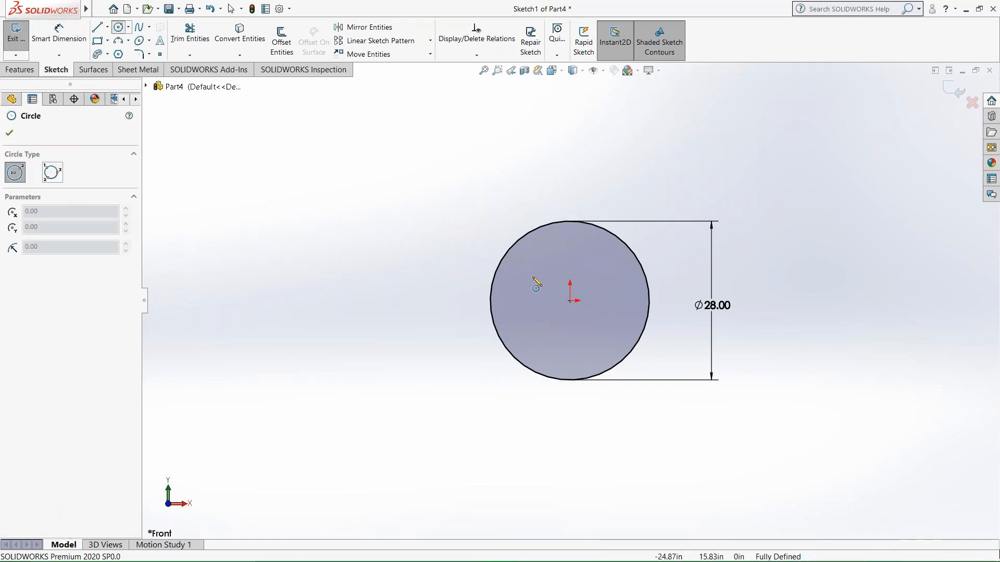
{"action": "left_click", "coordinate": [571, 301]}
{"action": "left_click", "coordinate": [545, 412]}
{"action": "left_click", "coordinate": [58, 32]}
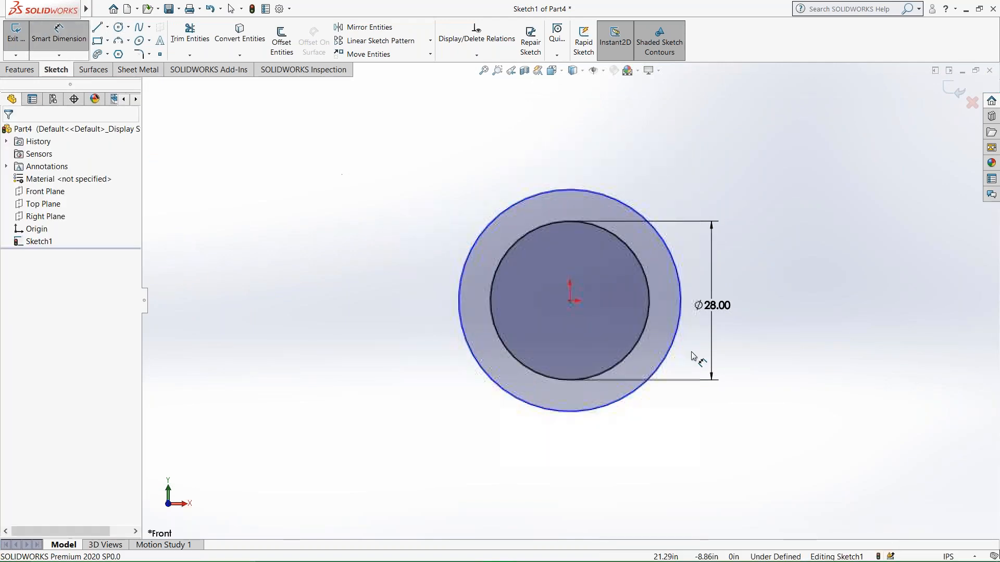
{"action": "left_click", "coordinate": [678, 328]}
{"action": "left_click", "coordinate": [804, 309]}
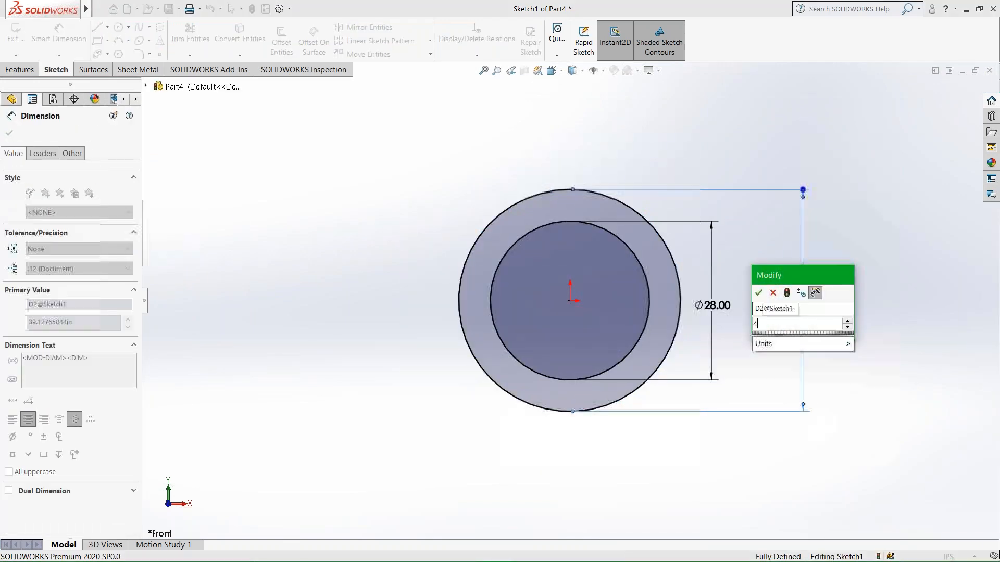
{"action": "type", "text": "48"}
{"action": "key", "text": "Return"}
{"action": "left_click", "coordinate": [349, 323]}
{"action": "left_click_drag", "start_coordinate": [714, 300], "coordinate": [772, 283]}
{"action": "left_click", "coordinate": [311, 326]}
{"action": "scroll", "coordinate": [716, 500], "scroll_direction": "up", "scroll_amount": 2}
{"action": "scroll", "coordinate": [739, 507], "scroll_direction": "up", "scroll_amount": 2}
{"action": "scroll", "coordinate": [845, 522], "scroll_direction": "down", "scroll_amount": 2}
Check the worksheet drawing in Word and sketch a vertical centerline about 53 in long down from the origin in SOLIDWORKS.
{"action": "mouse_move", "coordinate": [531, 558]}
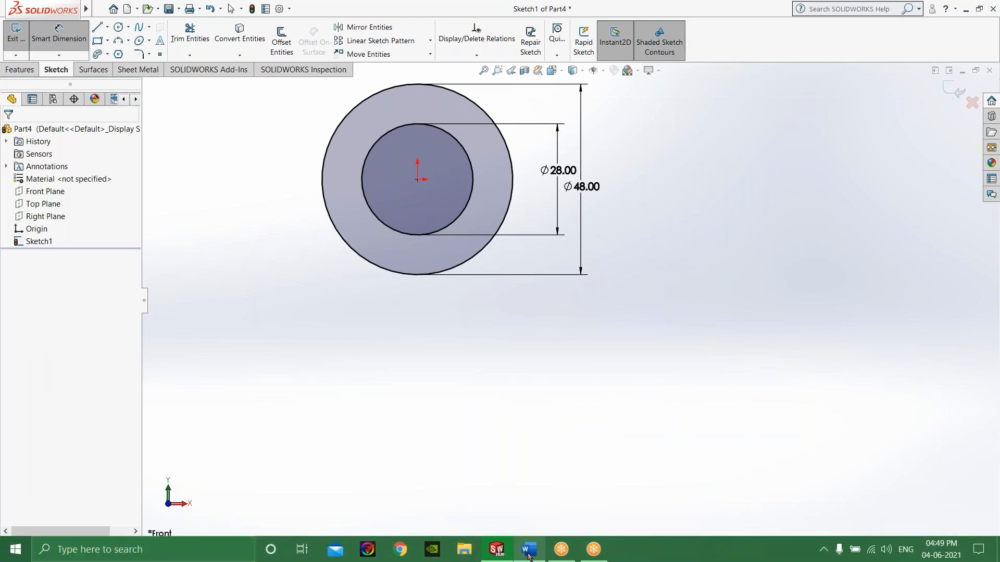
{"action": "left_click", "coordinate": [530, 551]}
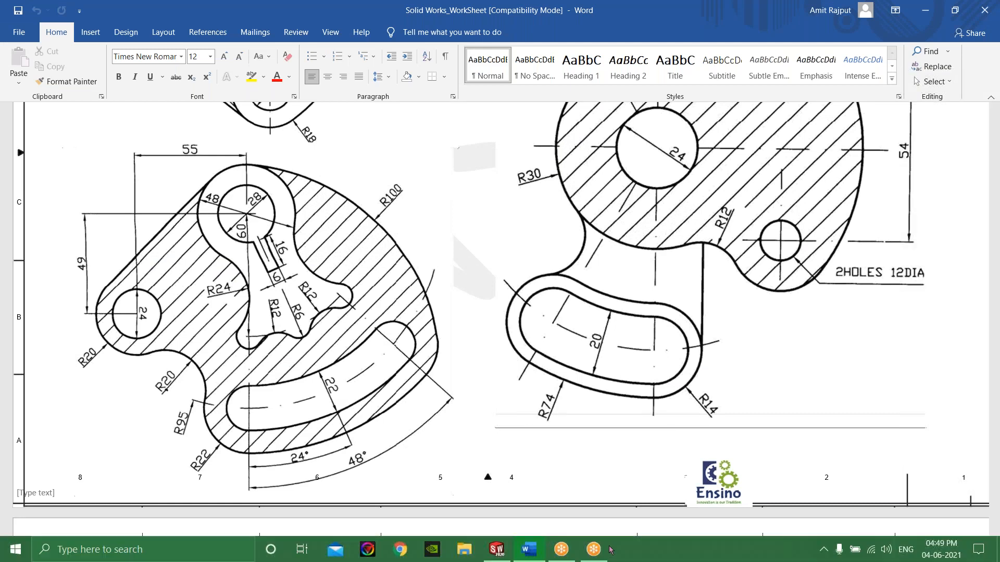
{"action": "left_click", "coordinate": [498, 550]}
{"action": "left_click", "coordinate": [97, 27]}
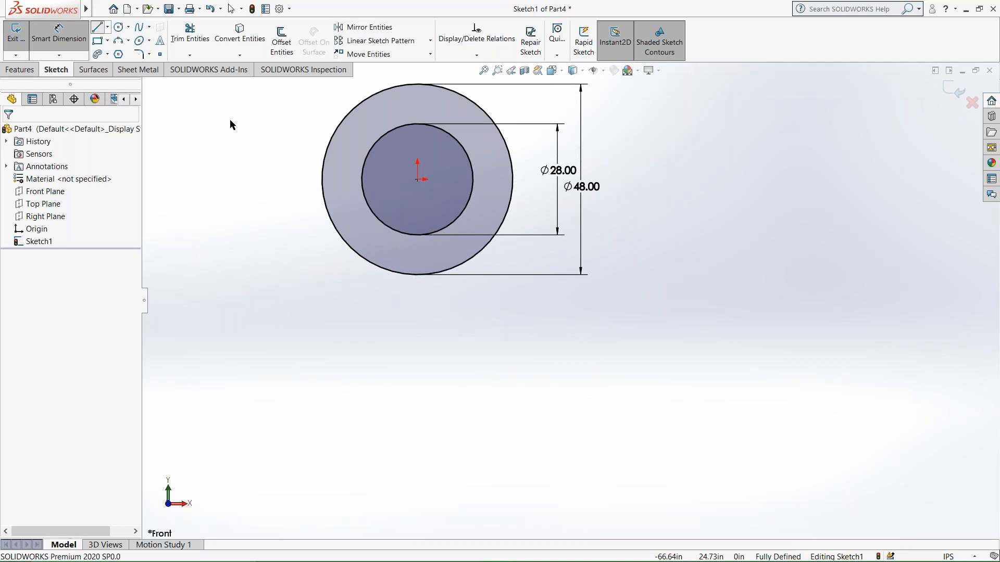
{"action": "left_click", "coordinate": [107, 27]}
{"action": "left_click", "coordinate": [124, 53]}
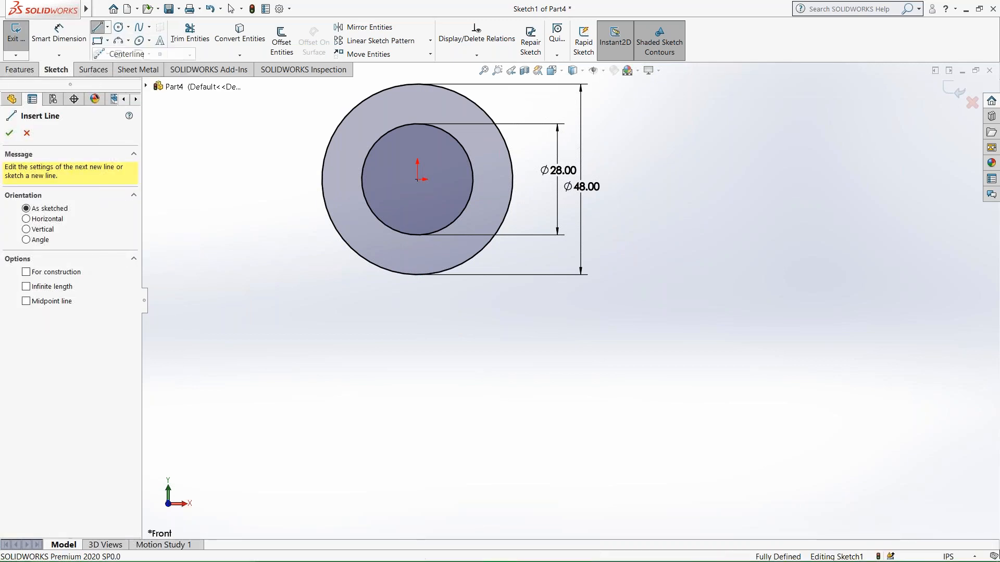
{"action": "left_click_drag", "start_coordinate": [417, 179], "coordinate": [417, 390]}
Dimension the vertical centerline's length as 60 in.
{"action": "left_click", "coordinate": [59, 34]}
{"action": "left_click", "coordinate": [417, 323]}
{"action": "left_click", "coordinate": [331, 324]}
{"action": "type", "text": "90"}
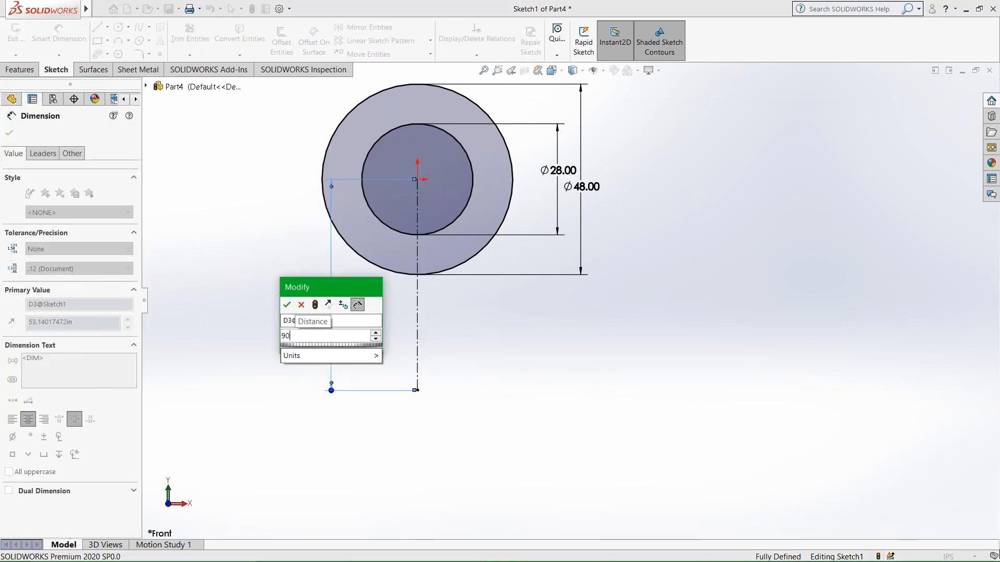
{"action": "key", "text": "BackSpace"}
{"action": "type", "text": "60"}
{"action": "key", "text": "Return"}
{"action": "left_click", "coordinate": [558, 432]}
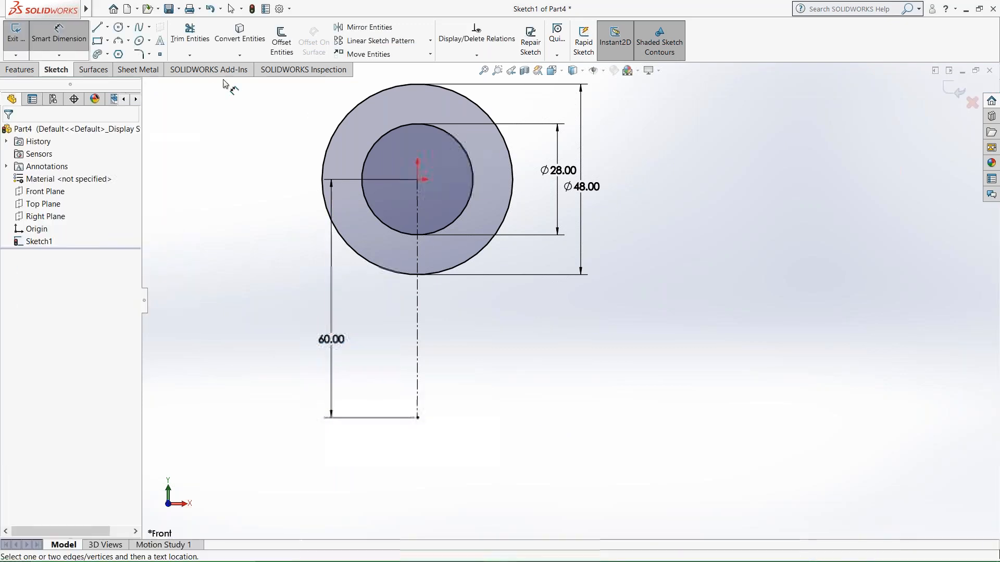
Sketch two centerlines from the origin down to the right, one about 60 in long at about 24° from vertical and one at 45°.
{"action": "left_click", "coordinate": [107, 28]}
{"action": "left_click", "coordinate": [121, 52]}
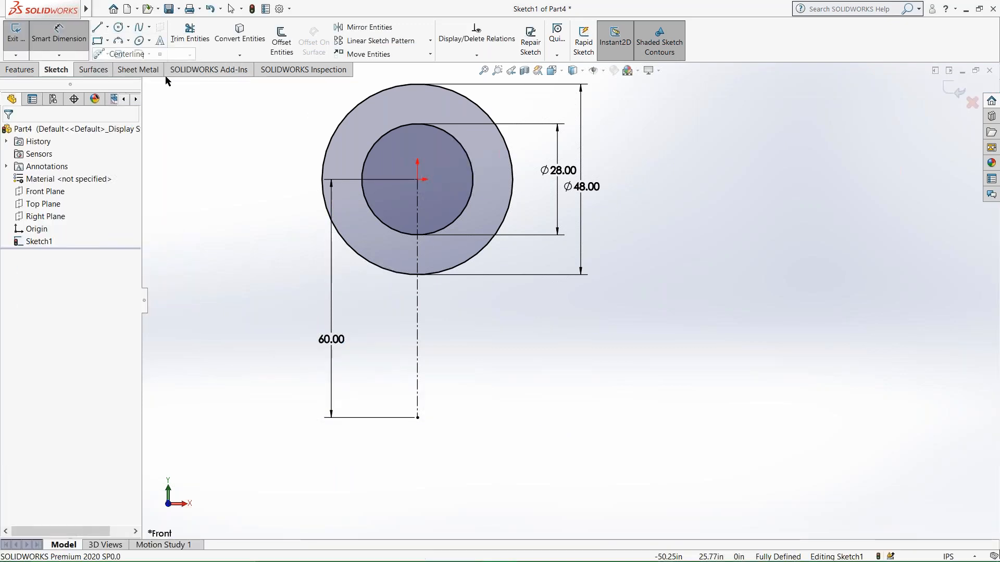
{"action": "mouse_move", "coordinate": [417, 179]}
{"action": "left_mouse_down"}
{"action": "mouse_move", "coordinate": [468, 339]}
{"action": "mouse_move", "coordinate": [515, 397]}
{"action": "left_mouse_up"}
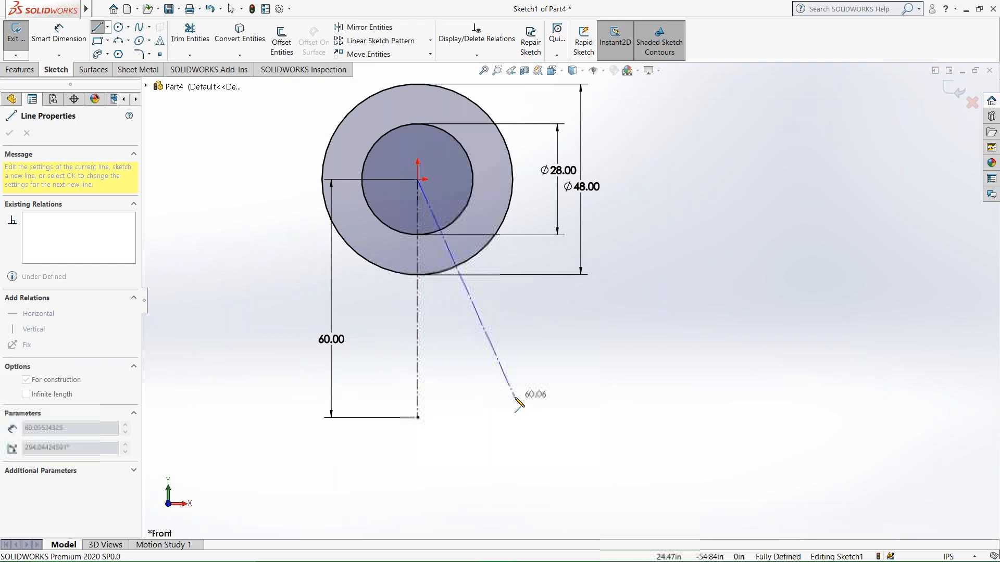
{"action": "key", "text": "Escape"}
{"action": "left_click", "coordinate": [107, 28]}
{"action": "left_click", "coordinate": [111, 51]}
{"action": "left_click_drag", "start_coordinate": [417, 180], "coordinate": [603, 364]}
Dimension the lengths of both angled centerlines as 60 in.
{"action": "left_click", "coordinate": [59, 32]}
{"action": "left_click", "coordinate": [480, 326]}
{"action": "left_click", "coordinate": [457, 332]}
{"action": "type", "text": "60"}
{"action": "key", "text": "Return"}
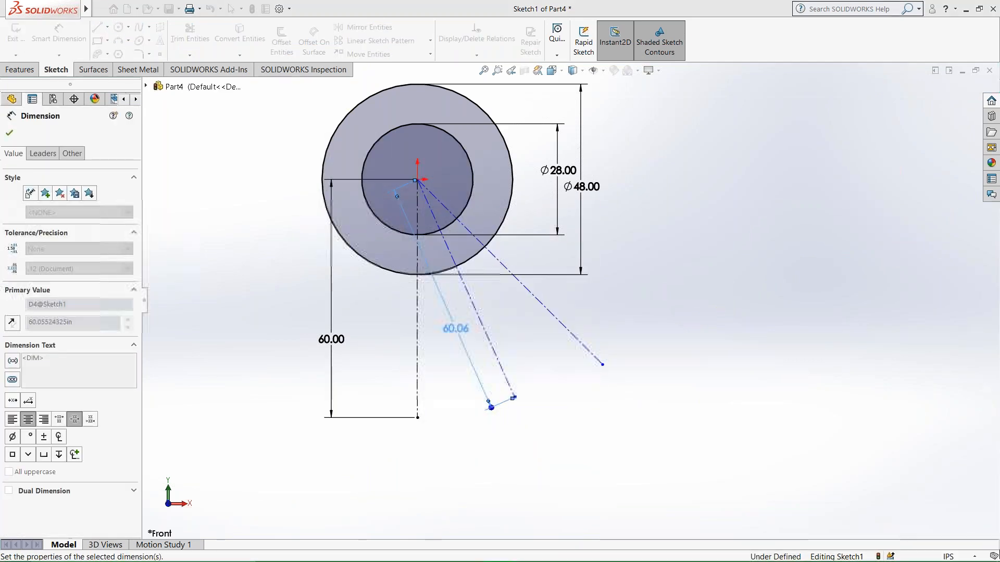
{"action": "left_click", "coordinate": [545, 307]}
{"action": "left_click", "coordinate": [558, 300]}
{"action": "key", "text": "Return"}
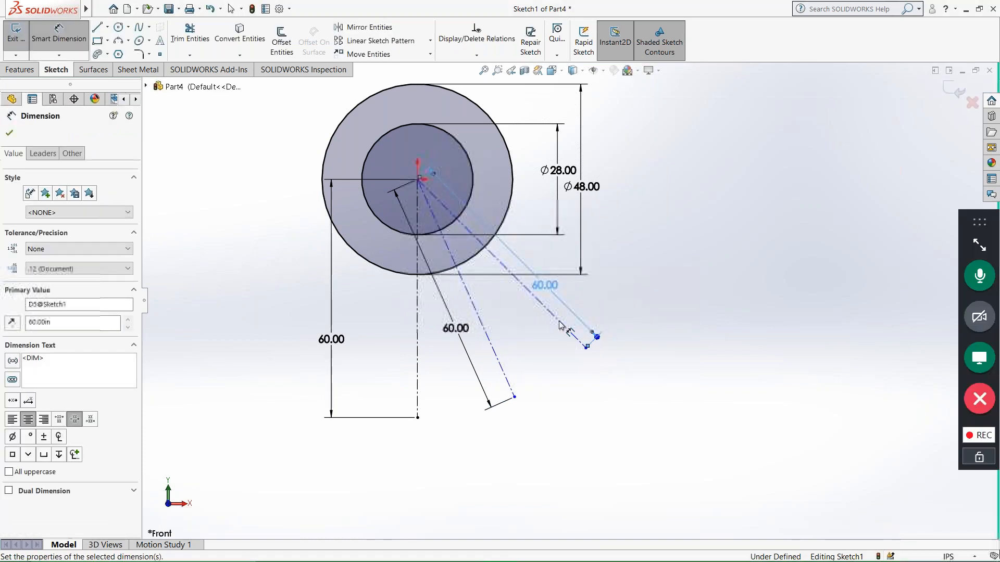
Dimension the angle between the vertical centerline and the middle centerline as 24°.
{"action": "left_click", "coordinate": [476, 310]}
{"action": "left_click", "coordinate": [418, 301]}
{"action": "left_click", "coordinate": [437, 294]}
{"action": "type", "text": "2"}
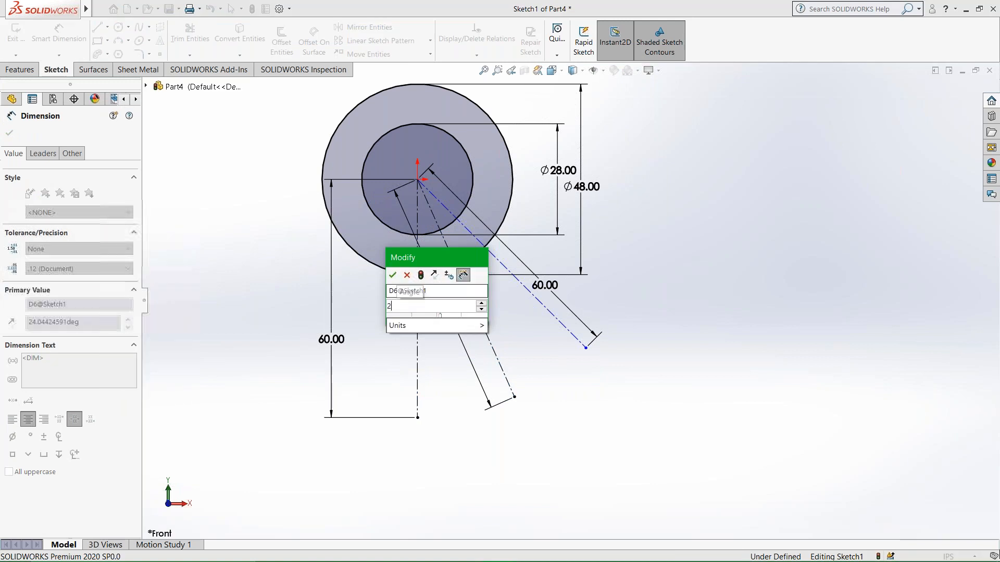
{"action": "type", "text": "4"}
{"action": "key", "text": "Return"}
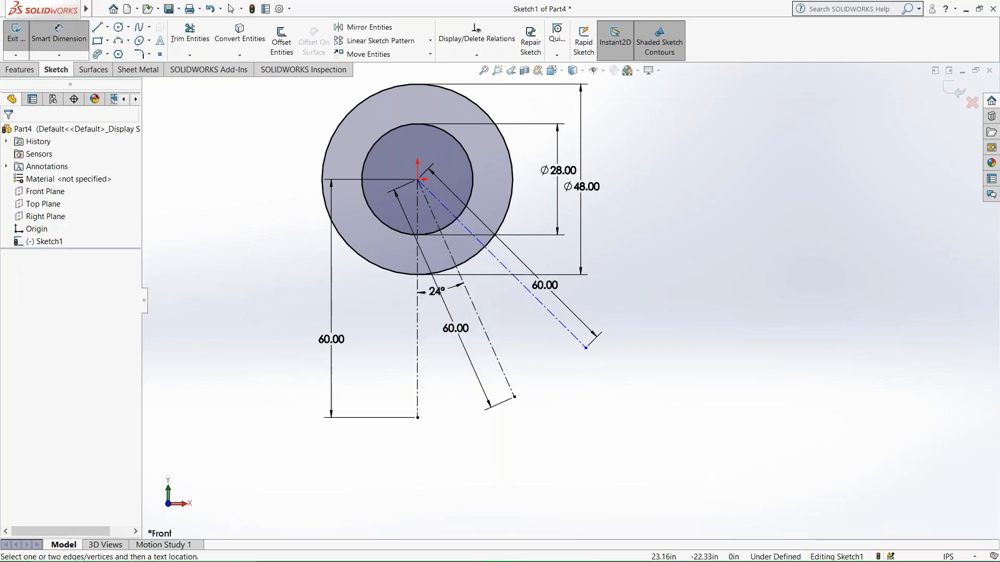
Dimension the angle between the vertical centerline and the outermost centerline as 45°.
{"action": "left_click", "coordinate": [481, 275]}
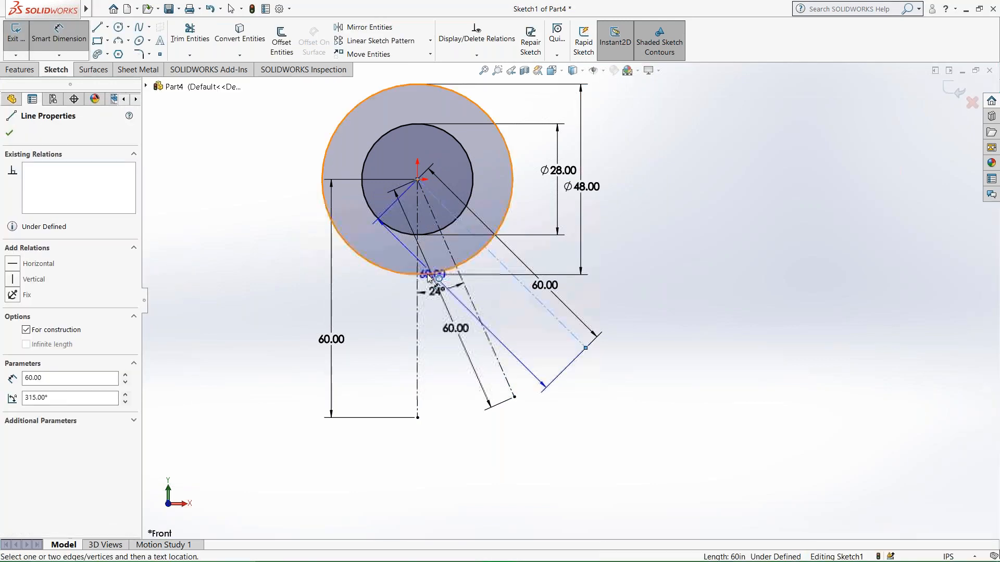
{"action": "left_click", "coordinate": [417, 302]}
{"action": "left_click", "coordinate": [494, 323]}
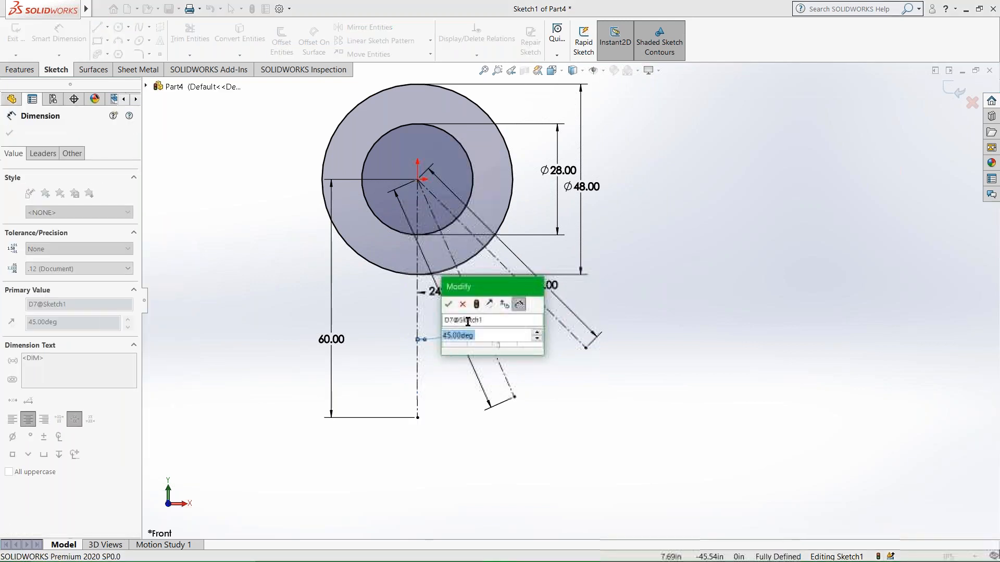
{"action": "left_click", "coordinate": [450, 307]}
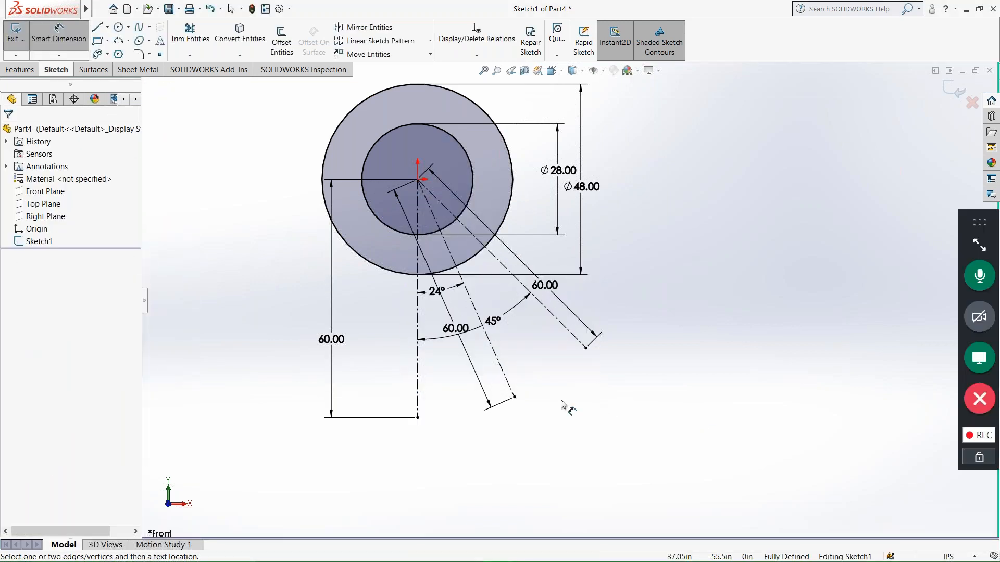
Recheck the Word worksheet and sketch circles about 15, 13 and 19 in across at the vertical, middle and outer centerline ends in SOLIDWORKS.
{"action": "scroll", "coordinate": [553, 401], "scroll_direction": "down", "scroll_amount": 2}
{"action": "scroll", "coordinate": [552, 399], "scroll_direction": "up", "scroll_amount": 2}
{"action": "mouse_move", "coordinate": [580, 556]}
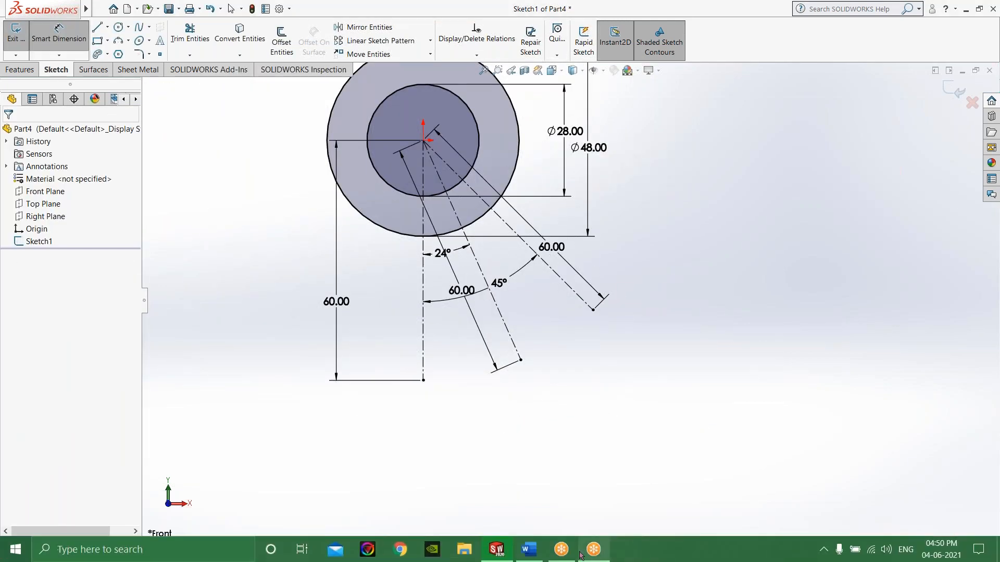
{"action": "left_click", "coordinate": [542, 555]}
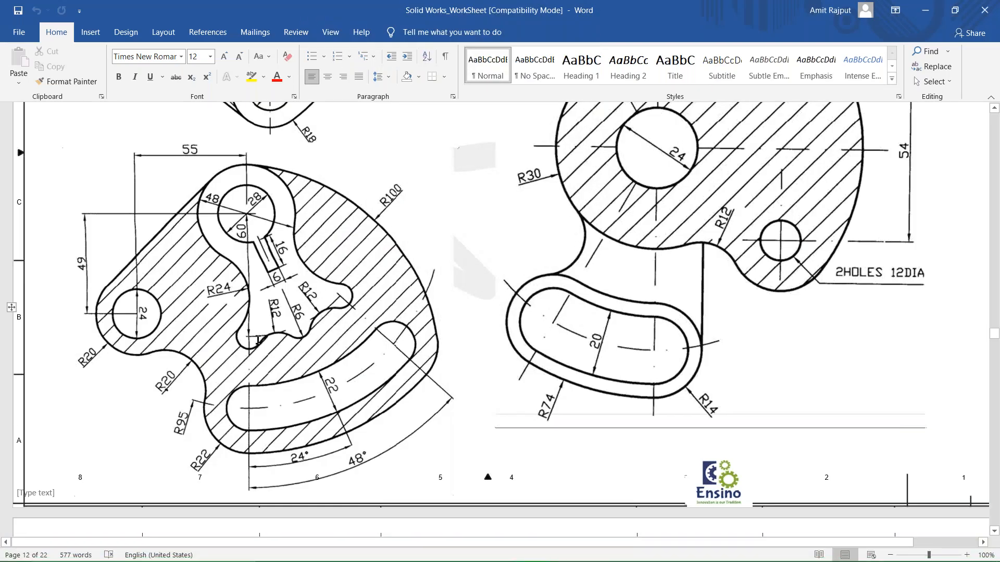
{"action": "mouse_move", "coordinate": [430, 558]}
{"action": "left_click", "coordinate": [495, 556]}
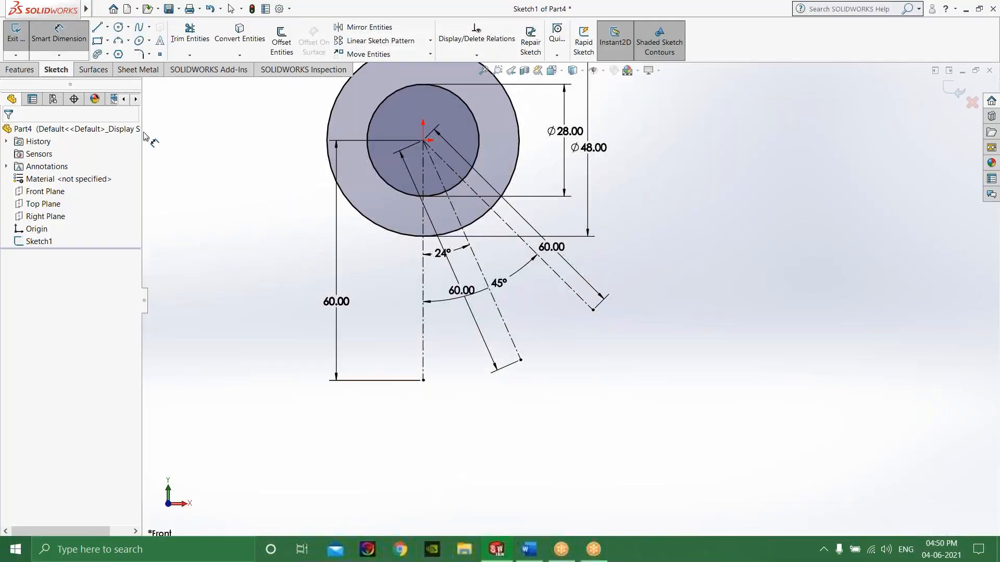
{"action": "left_click", "coordinate": [121, 30]}
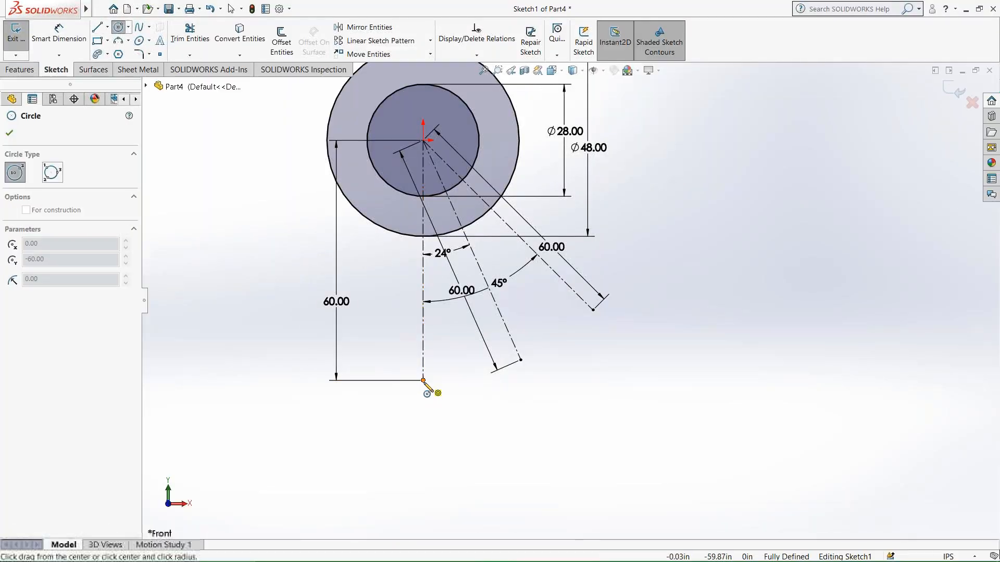
{"action": "left_click_drag", "start_coordinate": [423, 380], "coordinate": [445, 402]}
{"action": "left_click_drag", "start_coordinate": [521, 360], "coordinate": [545, 370]}
{"action": "left_click_drag", "start_coordinate": [593, 310], "coordinate": [619, 337]}
Dimension the diameter of the circle at the vertical centerline's end as 12 in.
{"action": "left_click", "coordinate": [59, 36]}
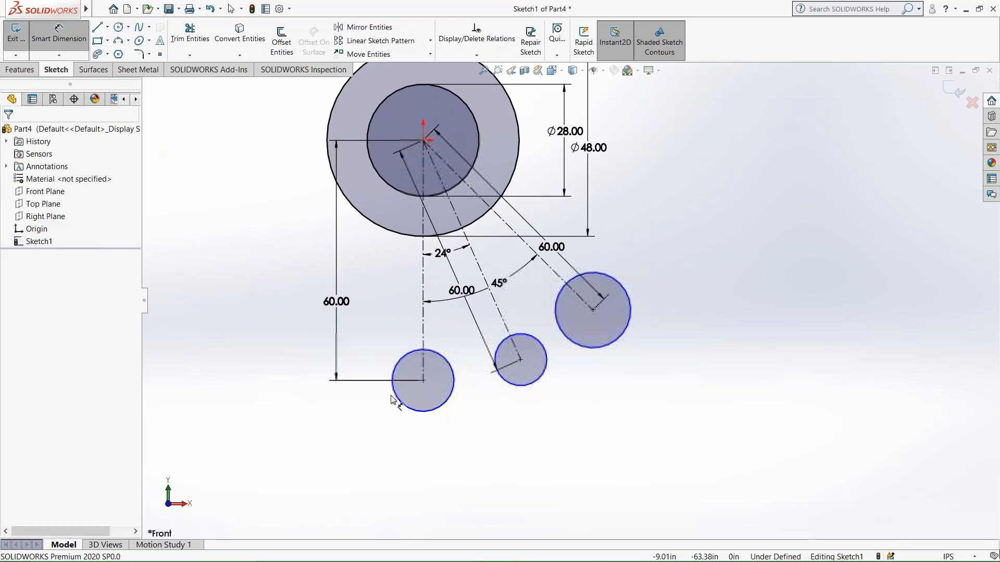
{"action": "left_click", "coordinate": [398, 399]}
{"action": "left_click", "coordinate": [350, 394]}
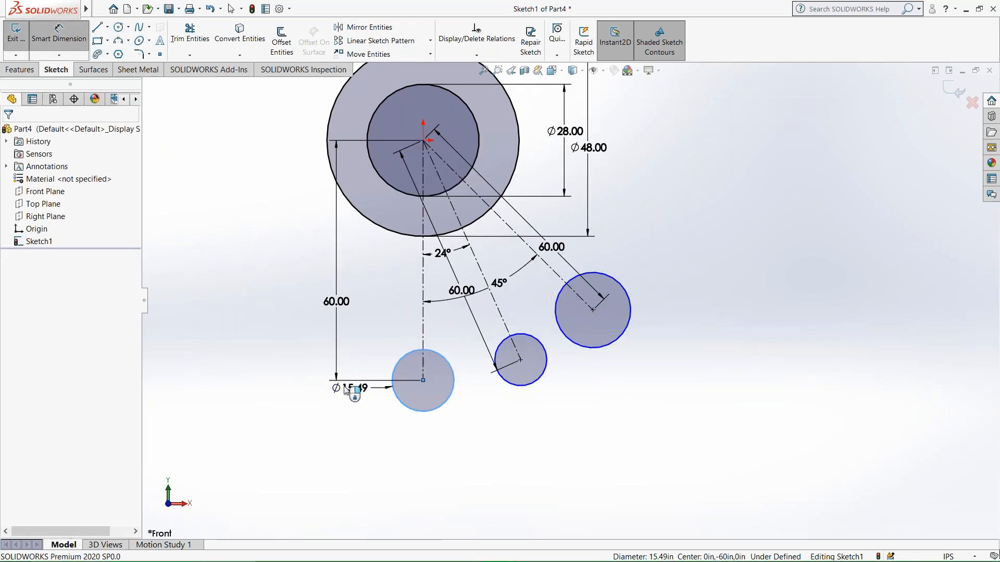
{"action": "type", "text": "12"}
{"action": "key", "text": "Return"}
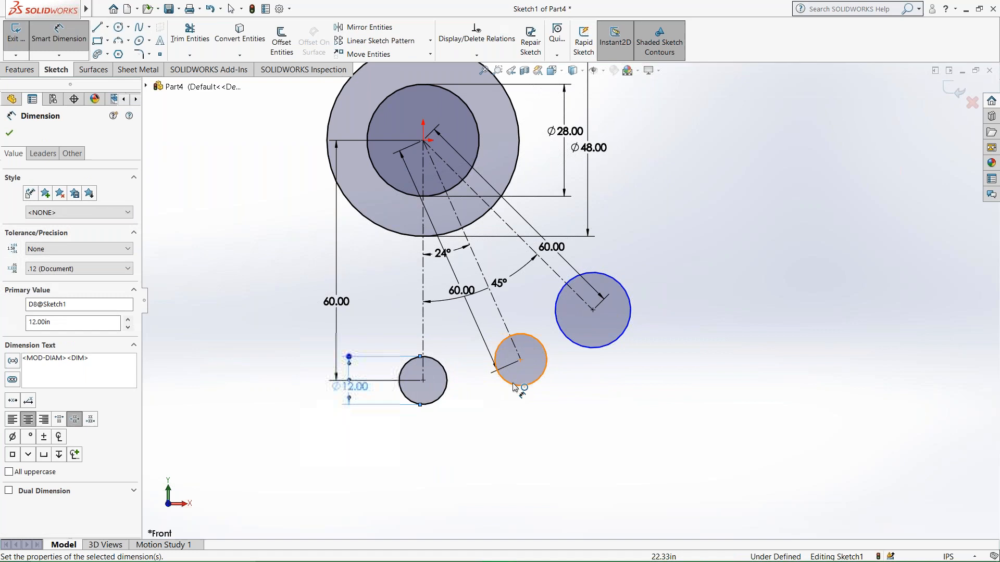
Dimension the diameters of the circles at the middle and outer centerline ends as 12 in each.
{"action": "left_click", "coordinate": [538, 377]}
{"action": "left_click", "coordinate": [507, 423]}
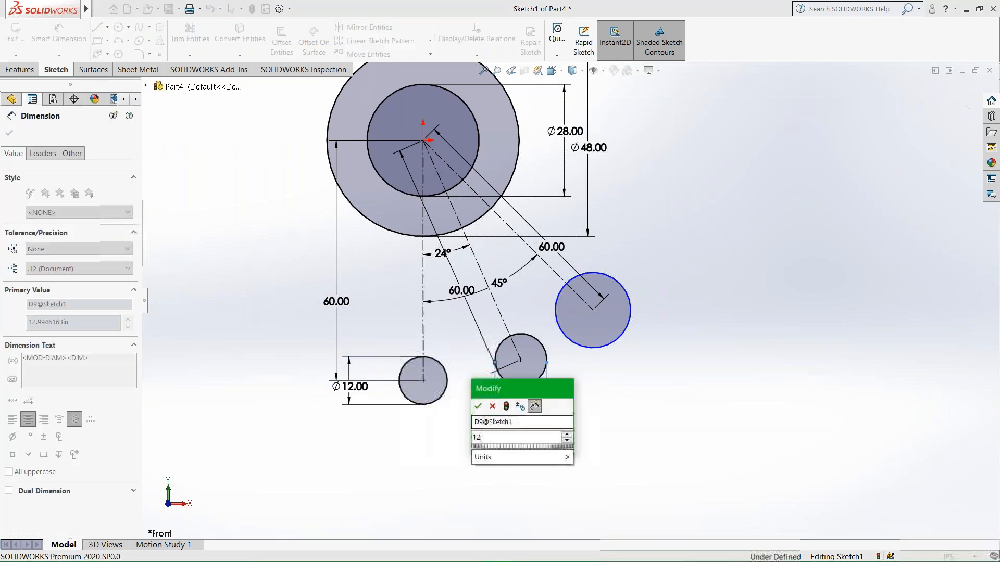
{"action": "type", "text": "12"}
{"action": "key", "text": "Return"}
{"action": "left_click", "coordinate": [608, 353]}
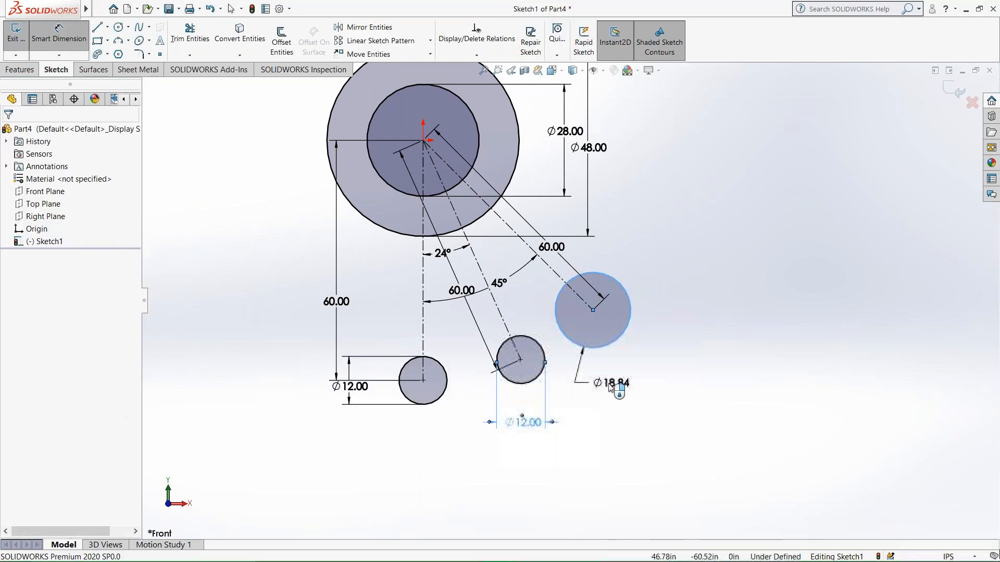
{"action": "left_click", "coordinate": [599, 383]}
{"action": "type", "text": "12"}
{"action": "key", "text": "Return"}
{"action": "left_click", "coordinate": [662, 373]}
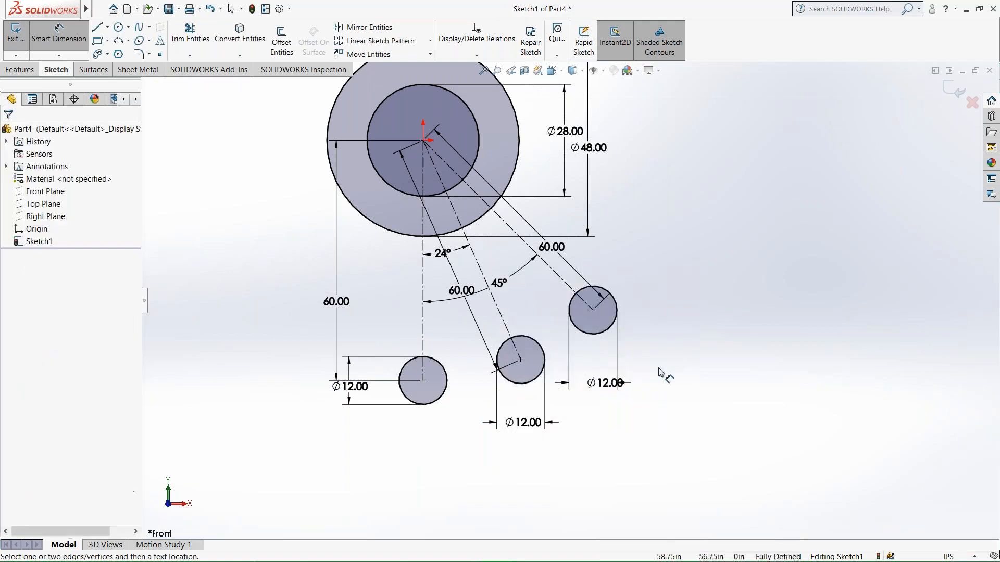
Sketch two three-point arcs bridging the neighbouring 12 in circles, about 10.5 in radius on the lower gap and 7.5 in on the upper.
{"action": "left_click", "coordinate": [119, 40]}
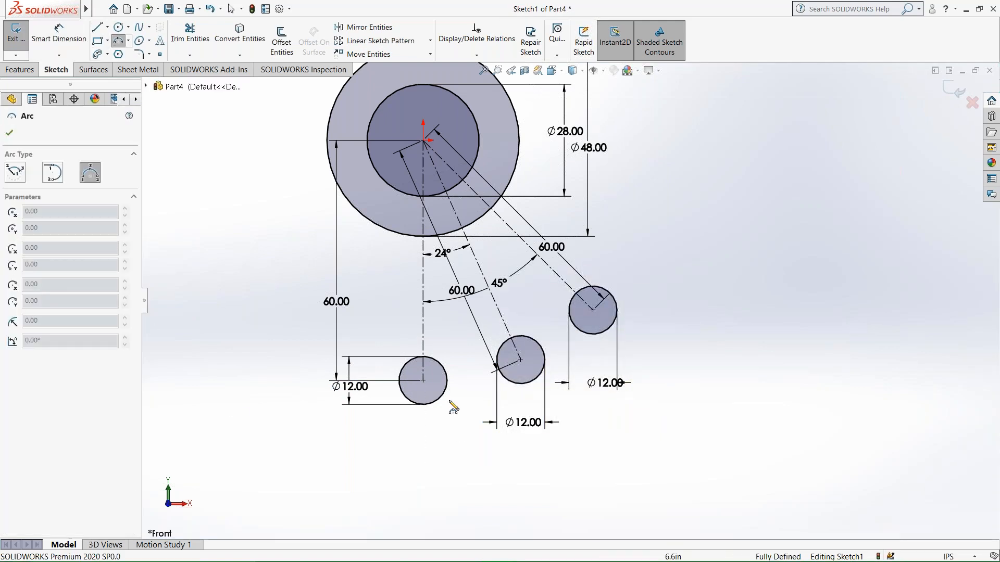
{"action": "left_click", "coordinate": [447, 380]}
{"action": "left_click", "coordinate": [498, 370]}
{"action": "left_click", "coordinate": [475, 367]}
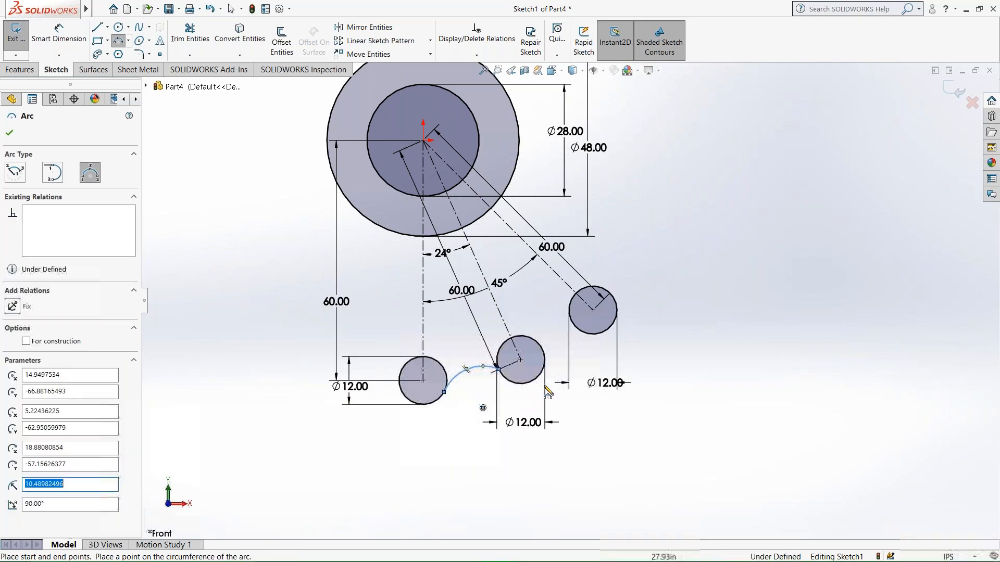
{"action": "left_click", "coordinate": [545, 359]}
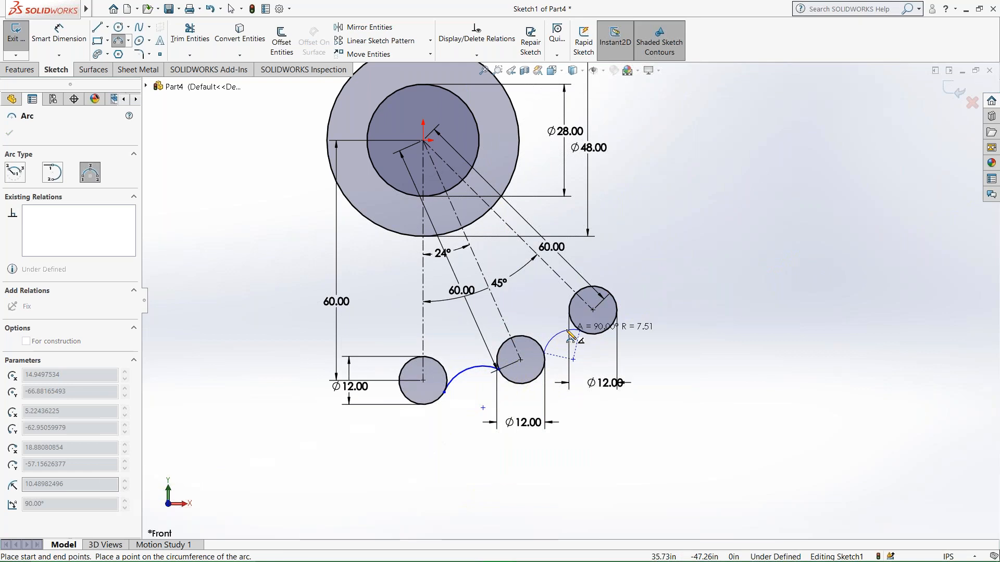
{"action": "left_click", "coordinate": [565, 336]}
Dimension the radii of the two arcs bridging the neighbouring 12 in circles as 12 in each.
{"action": "left_click", "coordinate": [65, 58]}
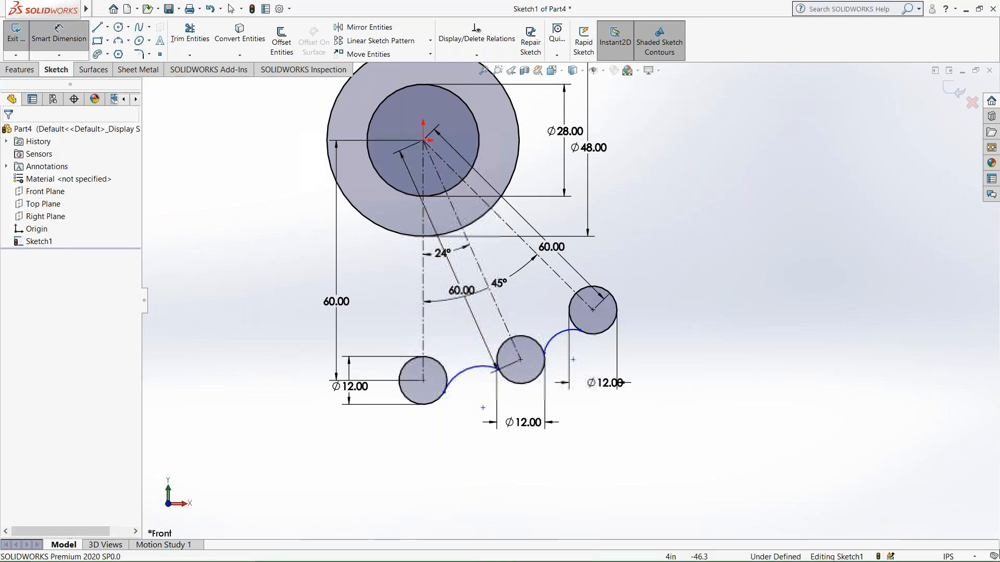
{"action": "left_click", "coordinate": [466, 374]}
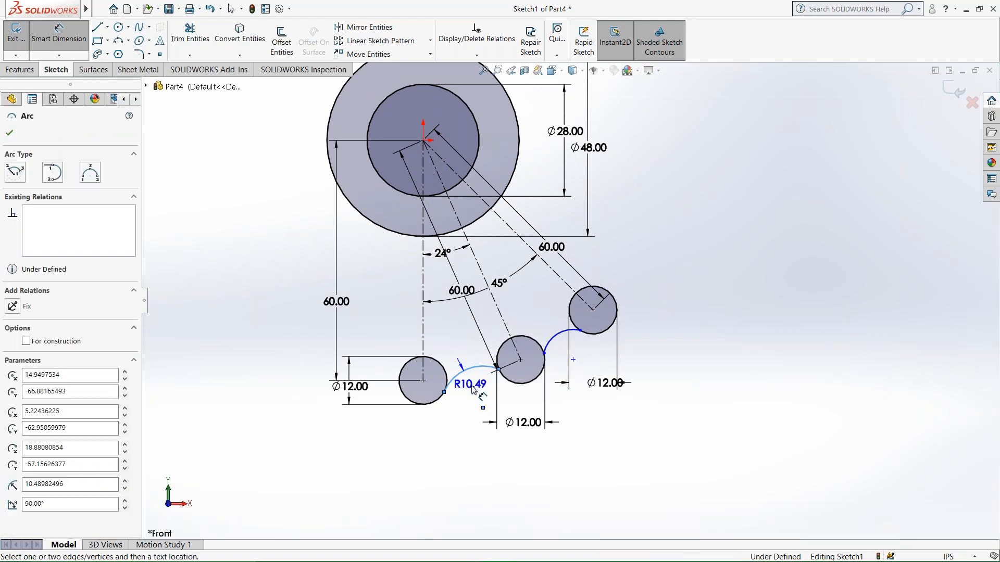
{"action": "left_click", "coordinate": [471, 393]}
{"action": "type", "text": "12"}
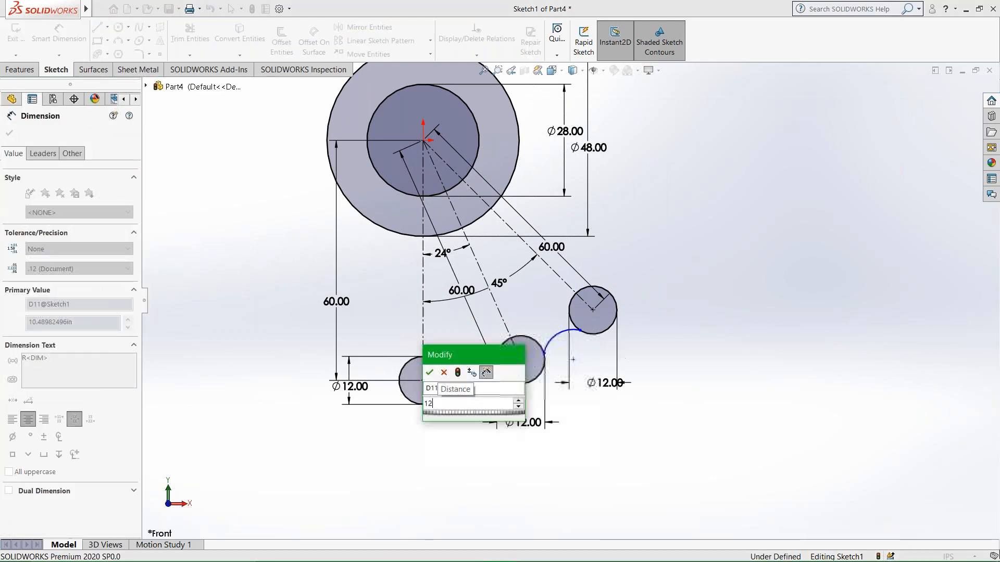
{"action": "left_click", "coordinate": [429, 372]}
{"action": "left_click", "coordinate": [569, 347]}
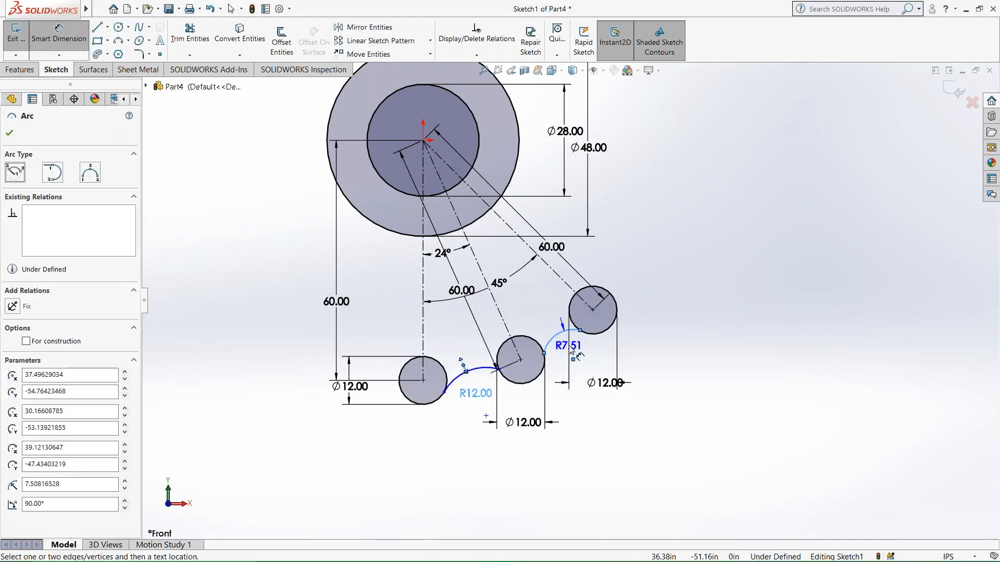
{"action": "left_click", "coordinate": [568, 345]}
{"action": "type", "text": "12"}
{"action": "key", "text": "Return"}
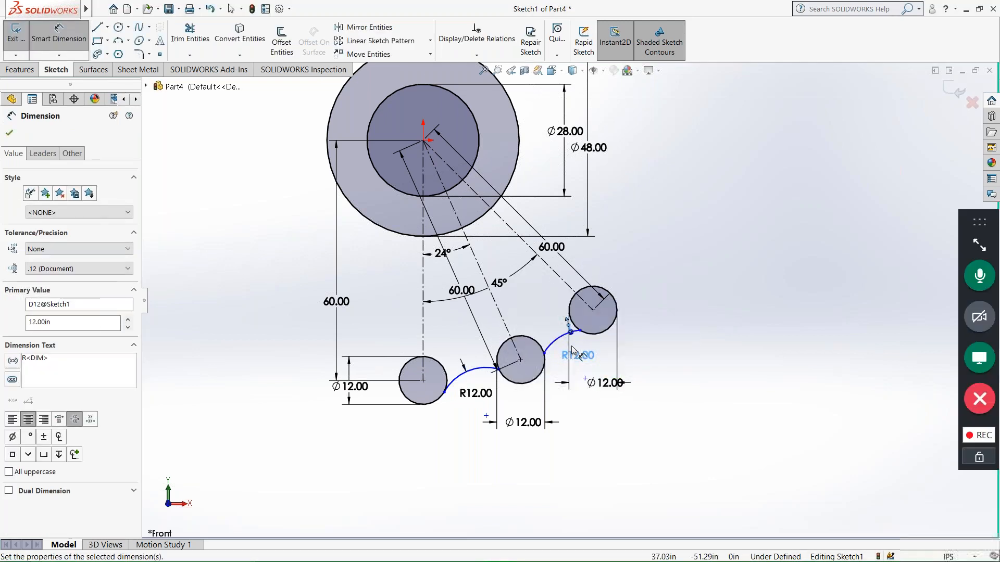
{"action": "scroll", "coordinate": [572, 354], "scroll_direction": "down", "scroll_amount": 5}
{"action": "left_click", "coordinate": [537, 396]}
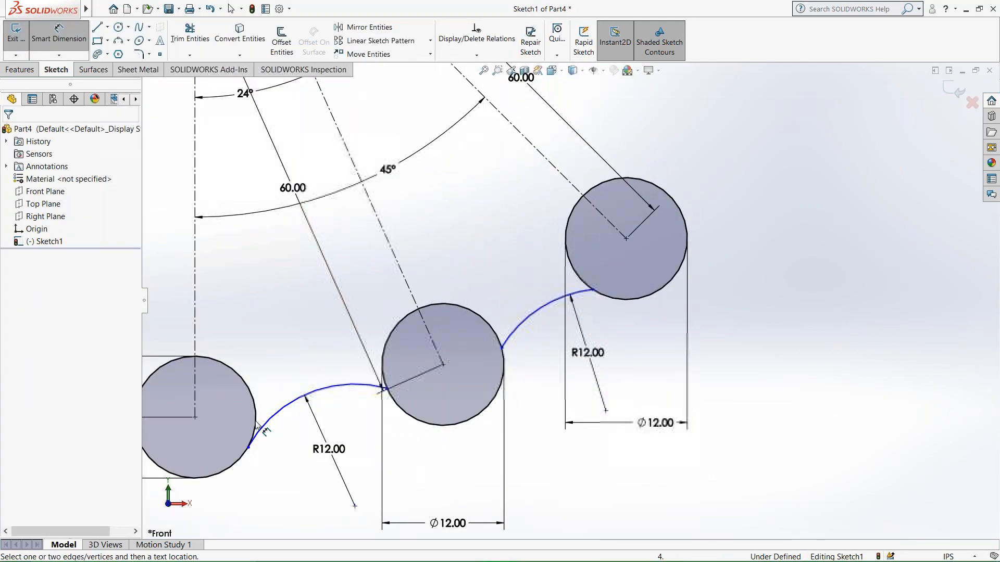
Move the lower bridging arc's endpoint up along the 12 in circle at the vertical centerline's end.
{"action": "scroll", "coordinate": [264, 436], "scroll_direction": "down", "scroll_amount": 3}
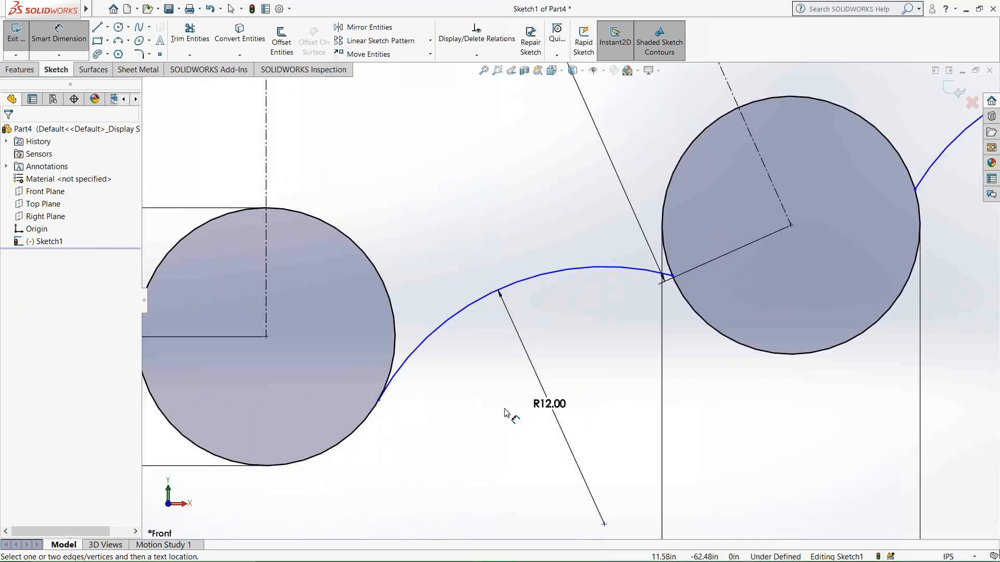
{"action": "key", "text": "Escape"}
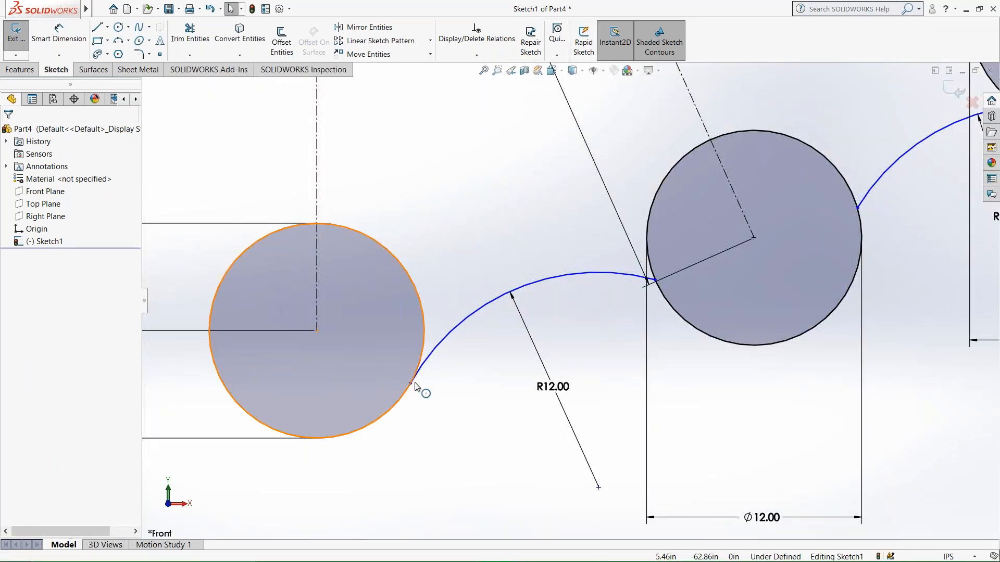
{"action": "left_click_drag", "start_coordinate": [412, 385], "coordinate": [422, 351]}
{"action": "scroll", "coordinate": [469, 390], "scroll_direction": "down", "scroll_amount": 1}
{"action": "scroll", "coordinate": [490, 371], "scroll_direction": "up", "scroll_amount": 1}
{"action": "scroll", "coordinate": [492, 377], "scroll_direction": "down", "scroll_amount": 1}
{"action": "scroll", "coordinate": [492, 379], "scroll_direction": "up", "scroll_amount": 3}
{"action": "scroll", "coordinate": [497, 372], "scroll_direction": "down", "scroll_amount": 2}
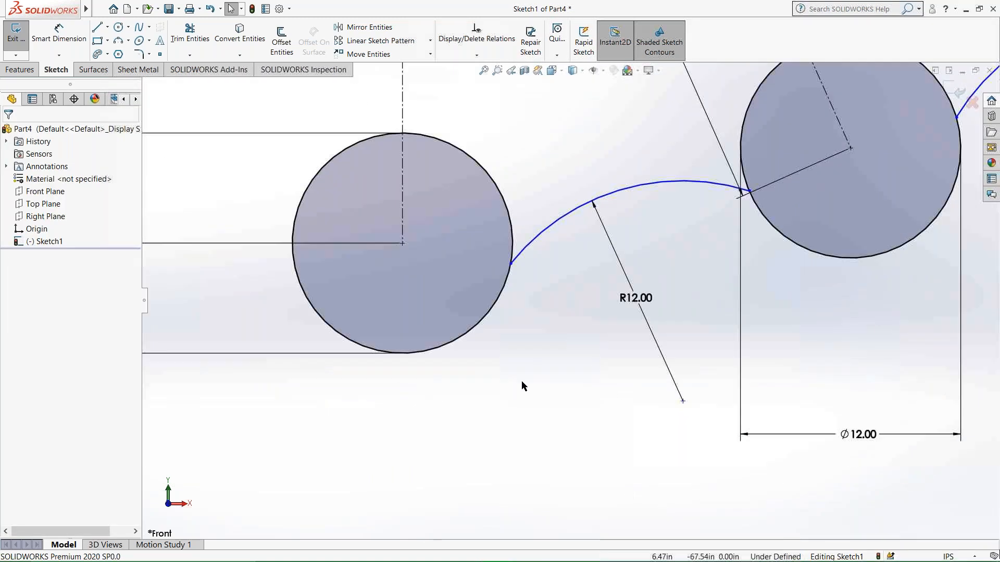
{"action": "scroll", "coordinate": [783, 306], "scroll_direction": "up", "scroll_amount": 5}
{"action": "scroll", "coordinate": [765, 262], "scroll_direction": "down", "scroll_amount": 2}
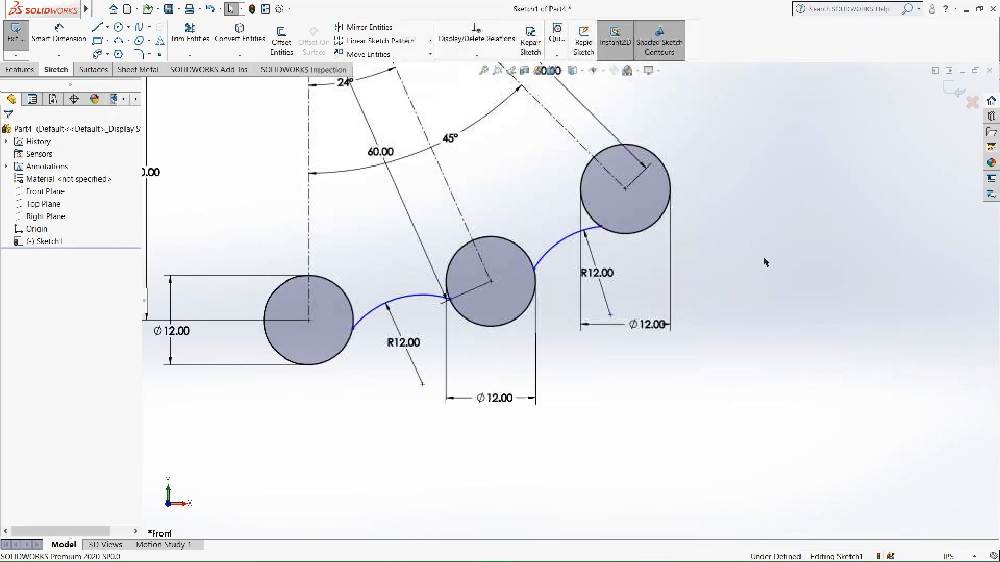
{"action": "scroll", "coordinate": [575, 229], "scroll_direction": "down", "scroll_amount": 1}
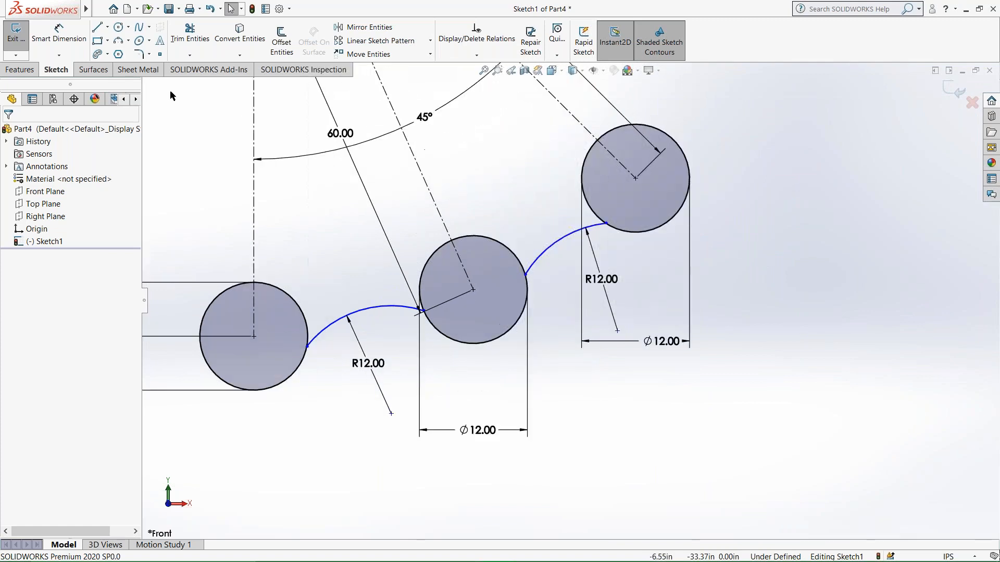
Recheck the cutout's geometry in the Word worksheet and return to the sketch in SOLIDWORKS.
{"action": "left_click", "coordinate": [191, 37]}
{"action": "scroll", "coordinate": [289, 205], "scroll_direction": "up", "scroll_amount": 4}
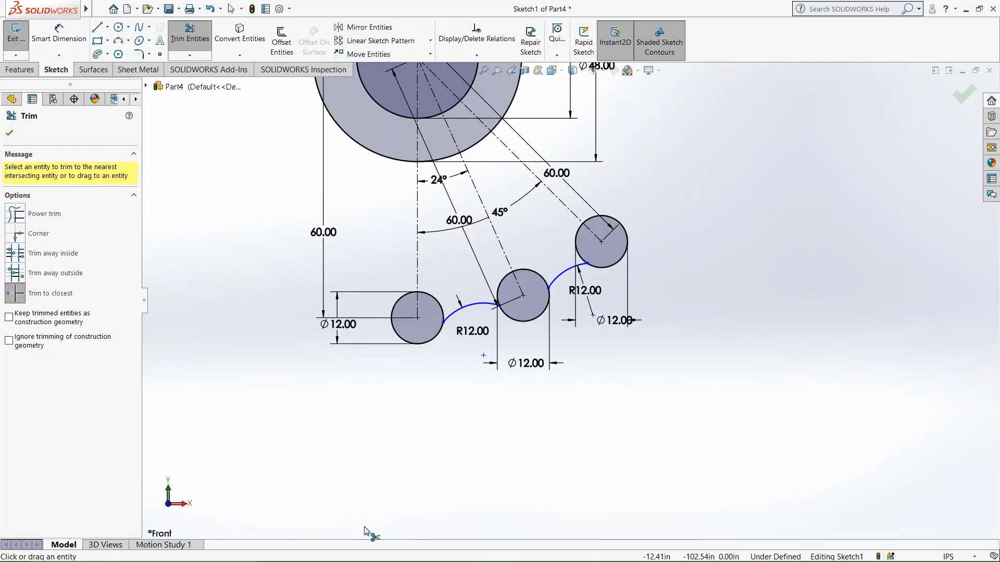
{"action": "scroll", "coordinate": [384, 407], "scroll_direction": "down", "scroll_amount": 4}
{"action": "left_click", "coordinate": [526, 552]}
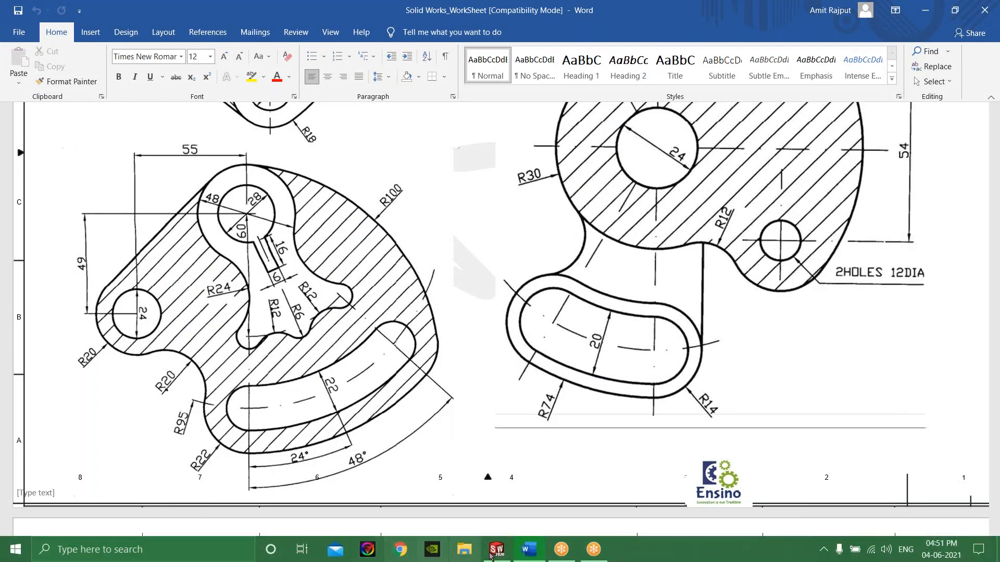
{"action": "scroll", "coordinate": [254, 353], "scroll_direction": "down", "scroll_amount": 3}
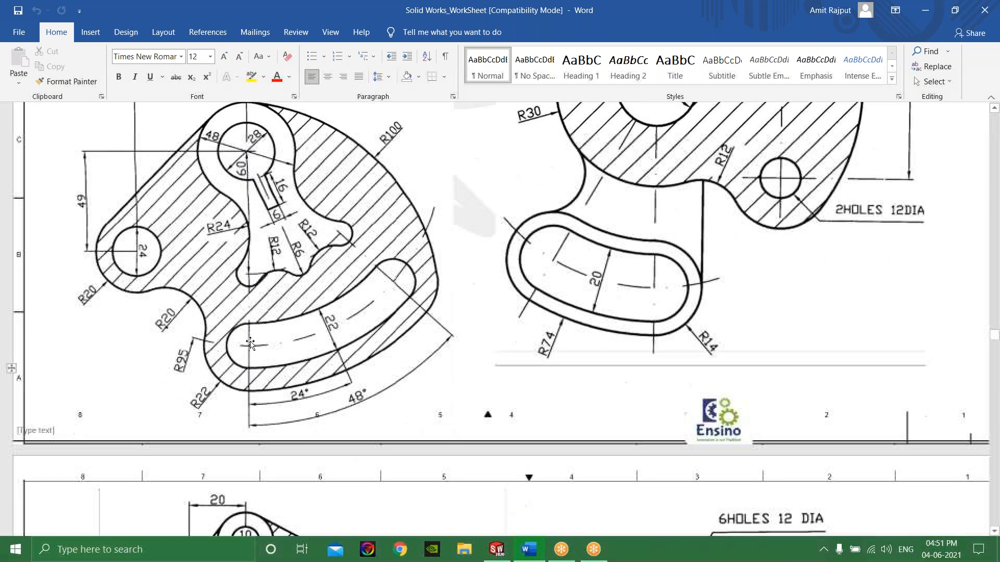
{"action": "left_click", "coordinate": [497, 550]}
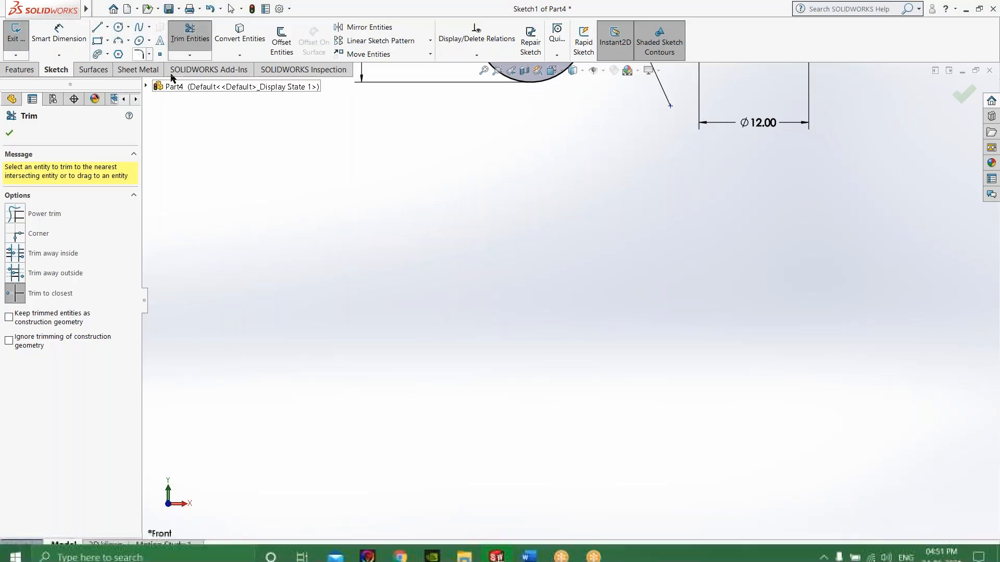
{"action": "scroll", "coordinate": [549, 152], "scroll_direction": "up", "scroll_amount": 4}
{"action": "scroll", "coordinate": [643, 126], "scroll_direction": "up", "scroll_amount": 3}
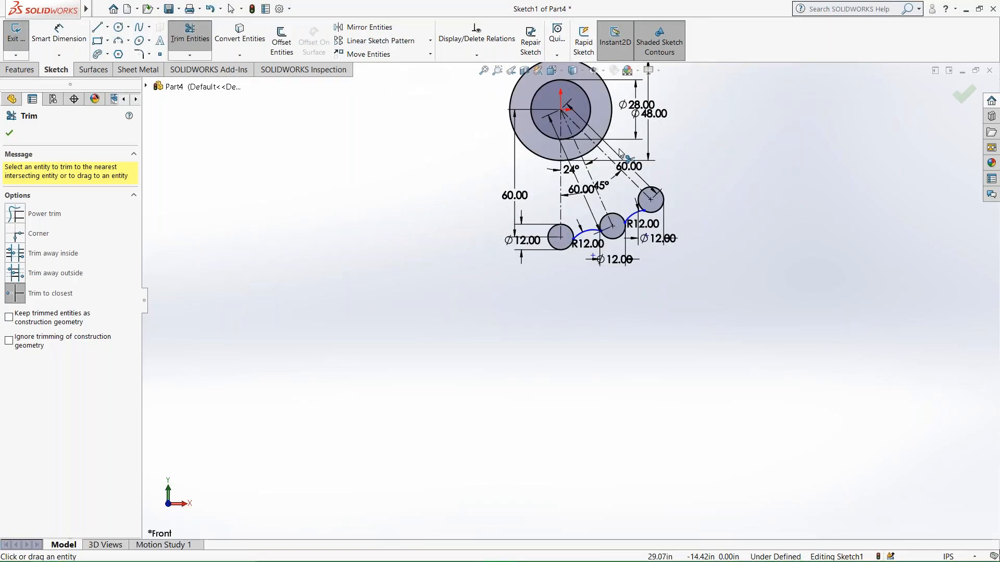
{"action": "scroll", "coordinate": [629, 114], "scroll_direction": "down", "scroll_amount": 4}
Sketch a three-point arc about 66.5 in in radius from the 48 in circle's lower left to the lowest 12 in circle.
{"action": "left_click", "coordinate": [119, 41]}
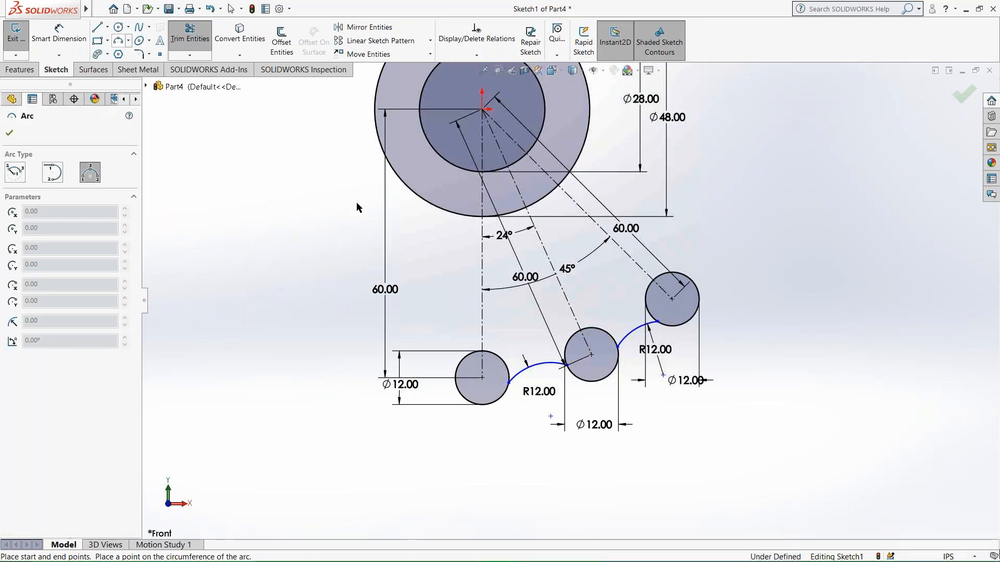
{"action": "left_click", "coordinate": [390, 166]}
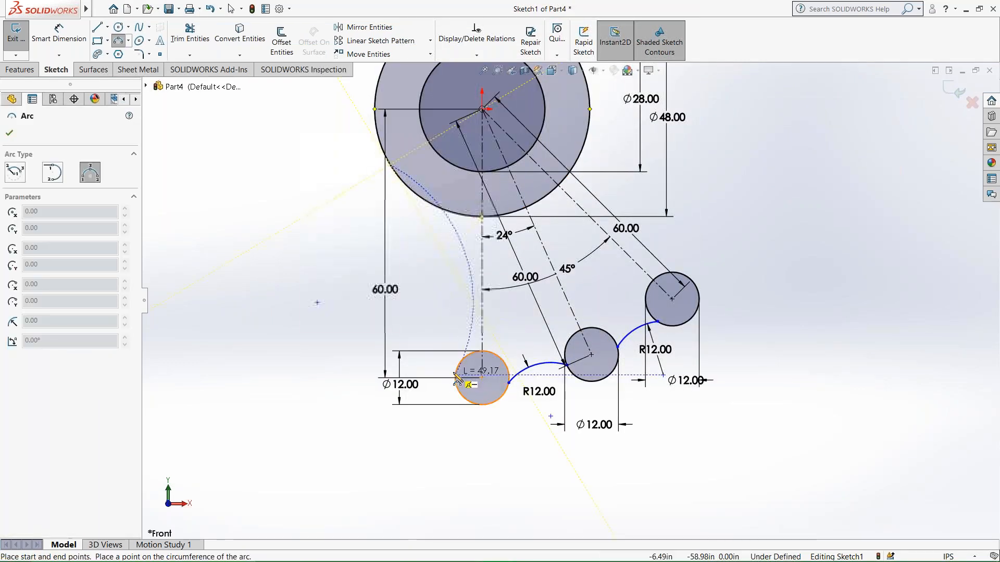
{"action": "left_click", "coordinate": [458, 365]}
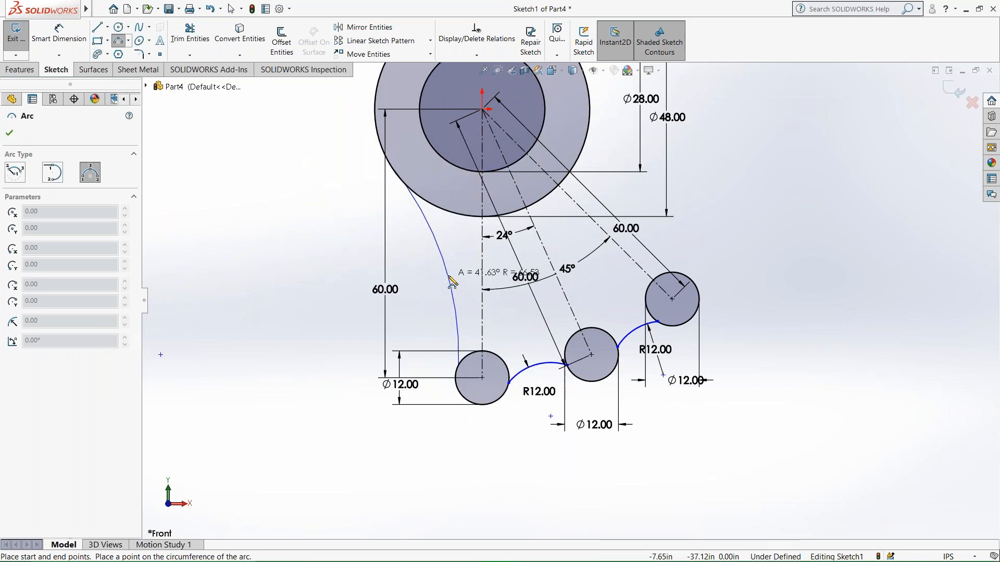
{"action": "left_click", "coordinate": [451, 281]}
Dimension the radius of the arc joining the 48 in circle and the lowest 12 in circle as 24 in.
{"action": "left_click", "coordinate": [58, 32]}
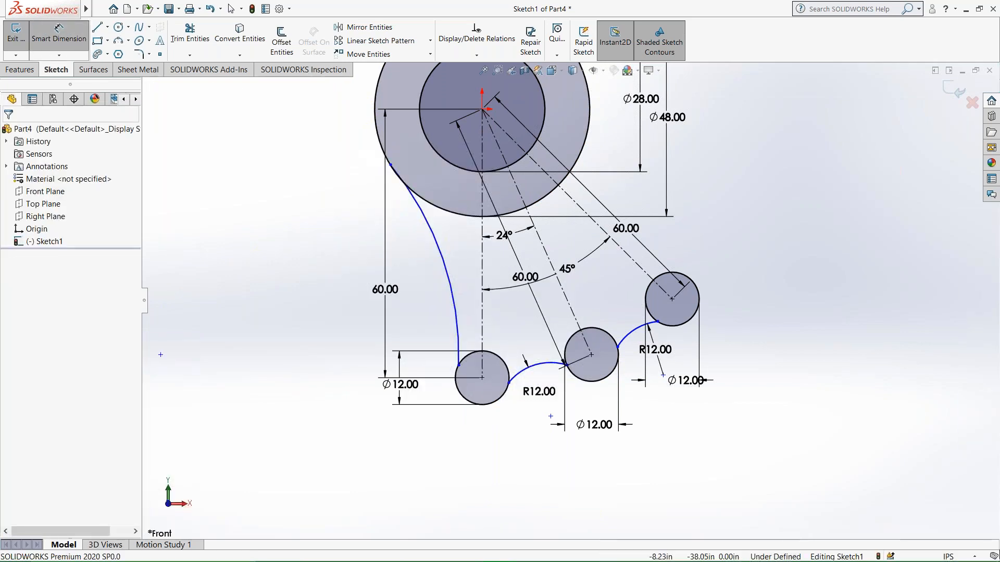
{"action": "left_click", "coordinate": [450, 281]}
{"action": "left_click", "coordinate": [433, 288]}
{"action": "type", "text": "24"}
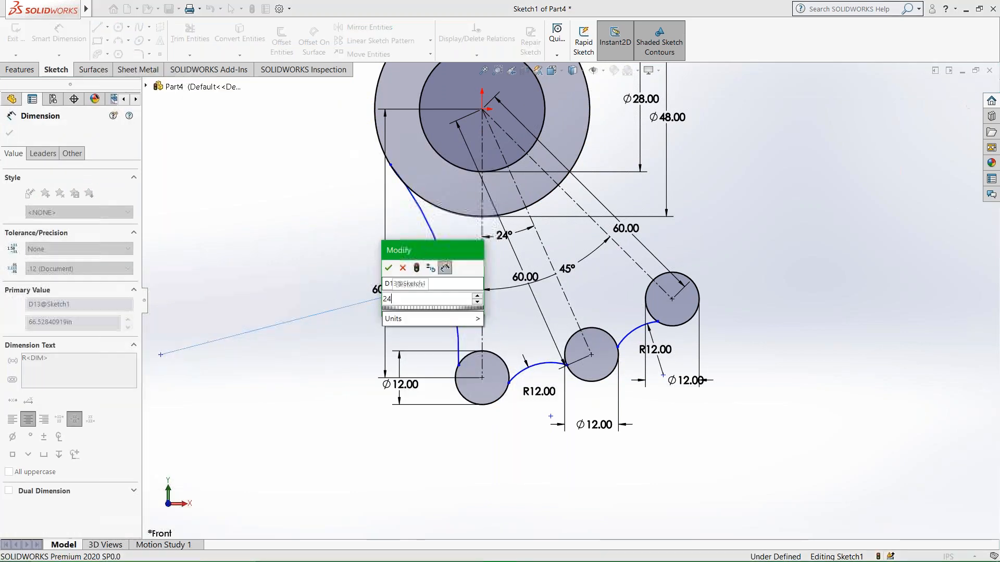
{"action": "key", "text": "Return"}
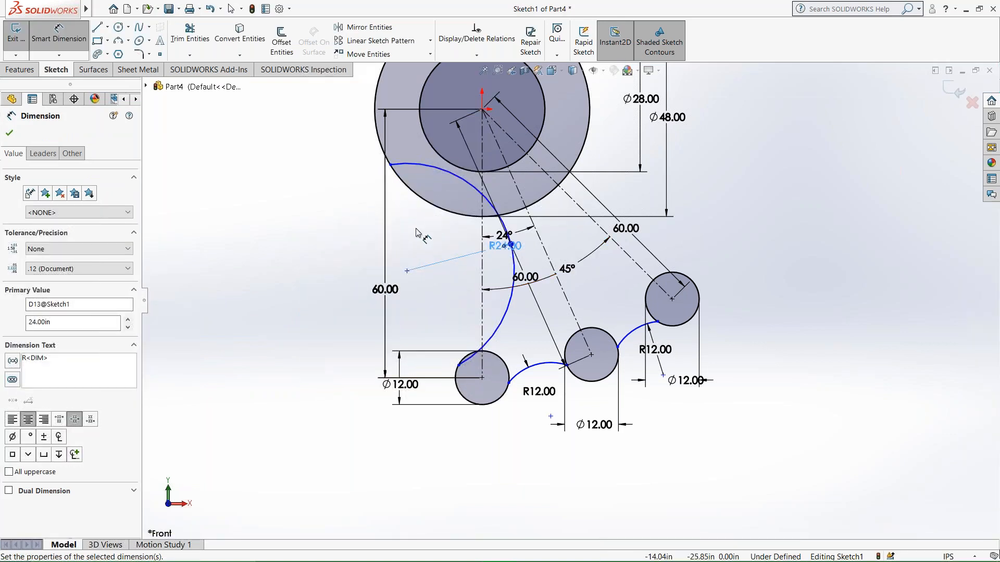
{"action": "scroll", "coordinate": [470, 274], "scroll_direction": "up", "scroll_amount": 3}
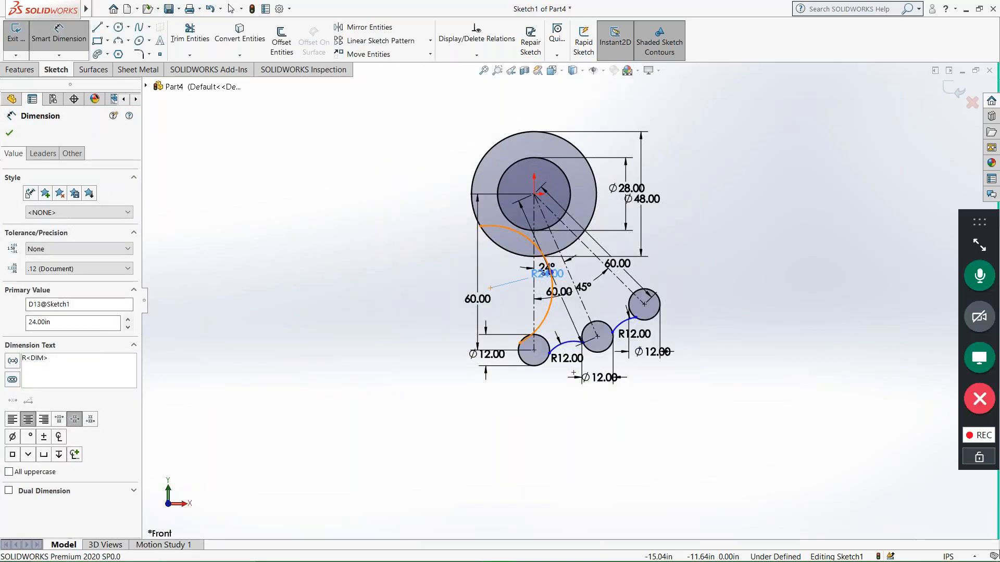
{"action": "left_click", "coordinate": [506, 228]}
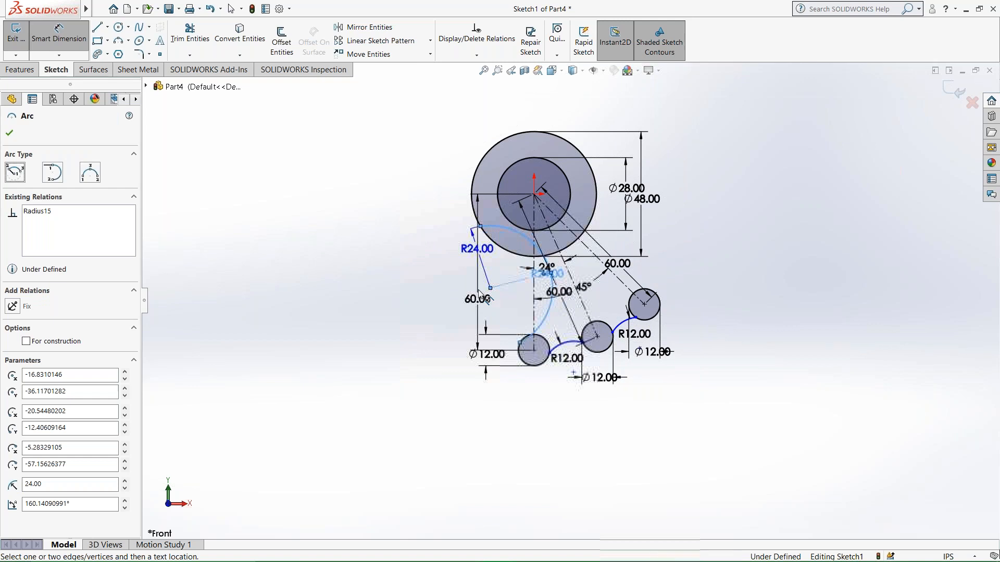
{"action": "key", "text": "Escape"}
Recheck the Word worksheet and sketch a second three-point arc in SOLIDWORKS, about 33.6 in in radius, from the 48 in circle to the lowest 12 in circle.
{"action": "left_click", "coordinate": [542, 551]}
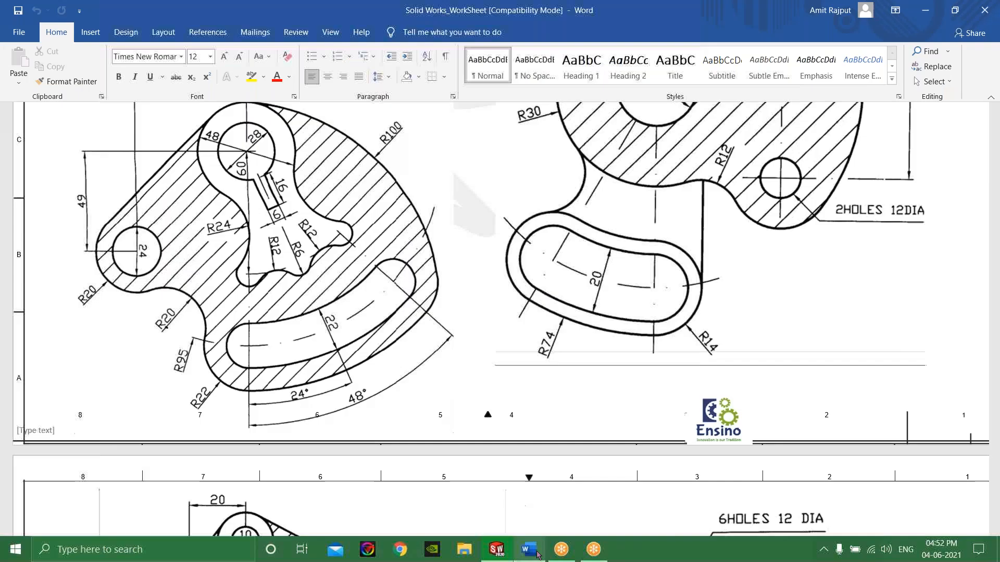
{"action": "scroll", "coordinate": [241, 251], "scroll_direction": "down", "scroll_amount": 2}
{"action": "scroll", "coordinate": [241, 251], "scroll_direction": "up", "scroll_amount": 2}
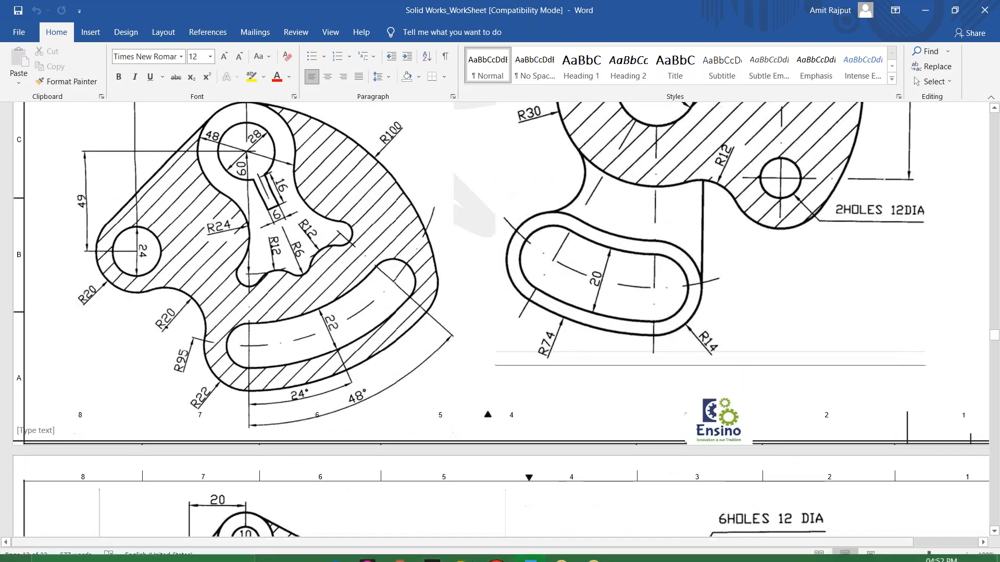
{"action": "left_click", "coordinate": [496, 550]}
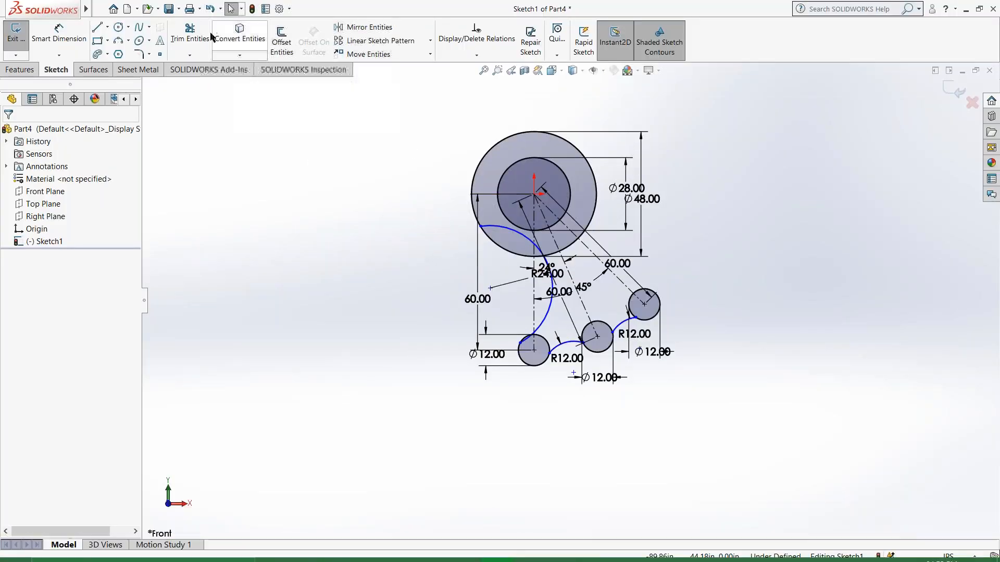
{"action": "left_click", "coordinate": [497, 245]}
{"action": "left_click", "coordinate": [521, 342]}
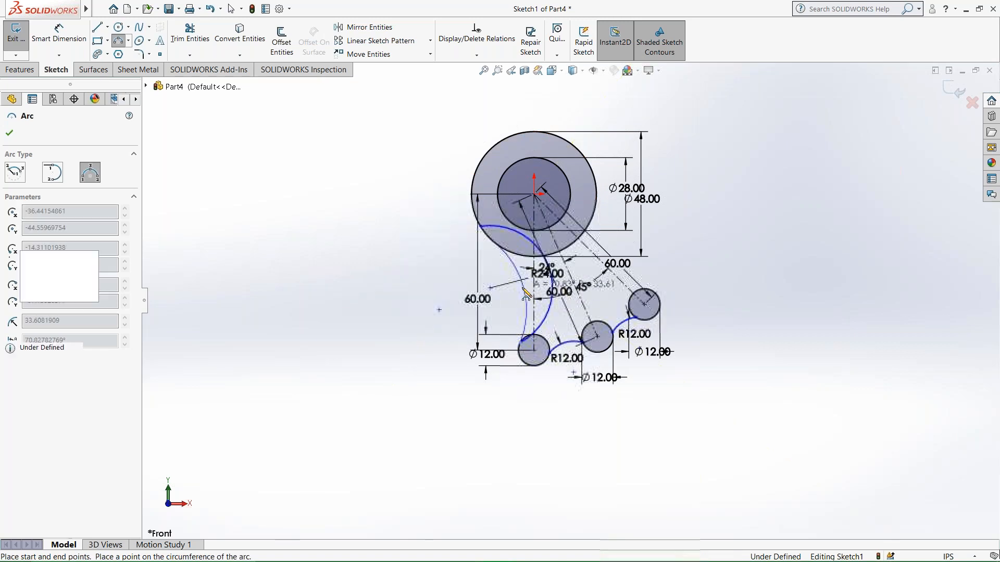
{"action": "left_click", "coordinate": [522, 288]}
Dimension the radius of the second arc below the 48 in circle as 24 in.
{"action": "left_click", "coordinate": [61, 40]}
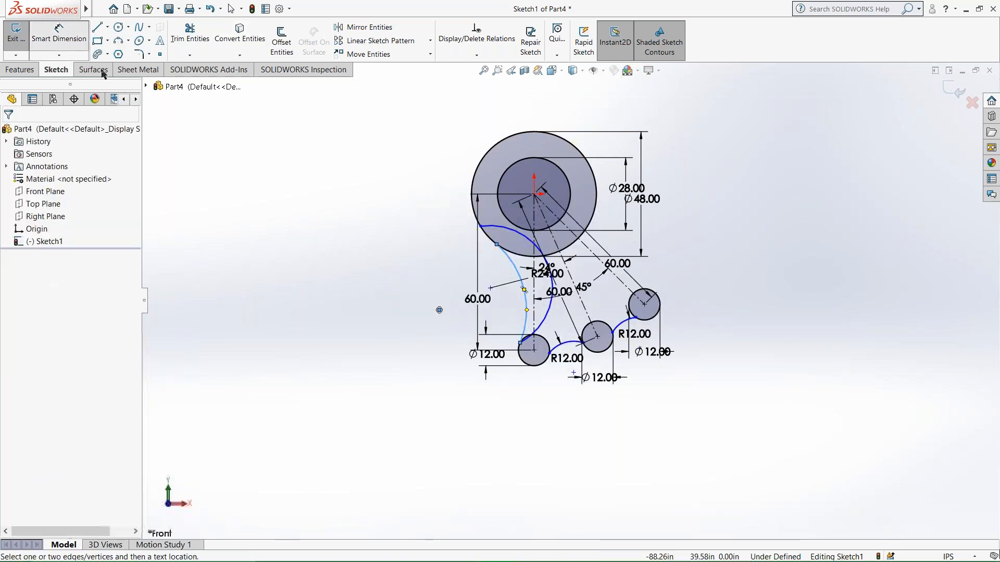
{"action": "left_click", "coordinate": [522, 283]}
{"action": "left_click", "coordinate": [507, 292]}
{"action": "type", "text": "24"}
{"action": "key", "text": "Return"}
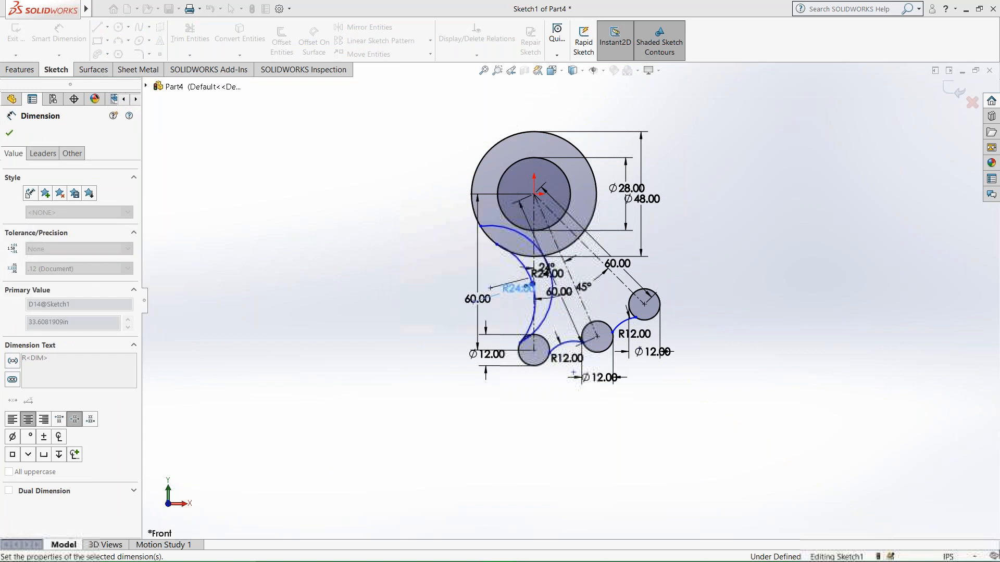
{"action": "key", "text": "Escape"}
Delete the first R24 arc, the one that cuts through the 48 in circle.
{"action": "left_click", "coordinate": [517, 231]}
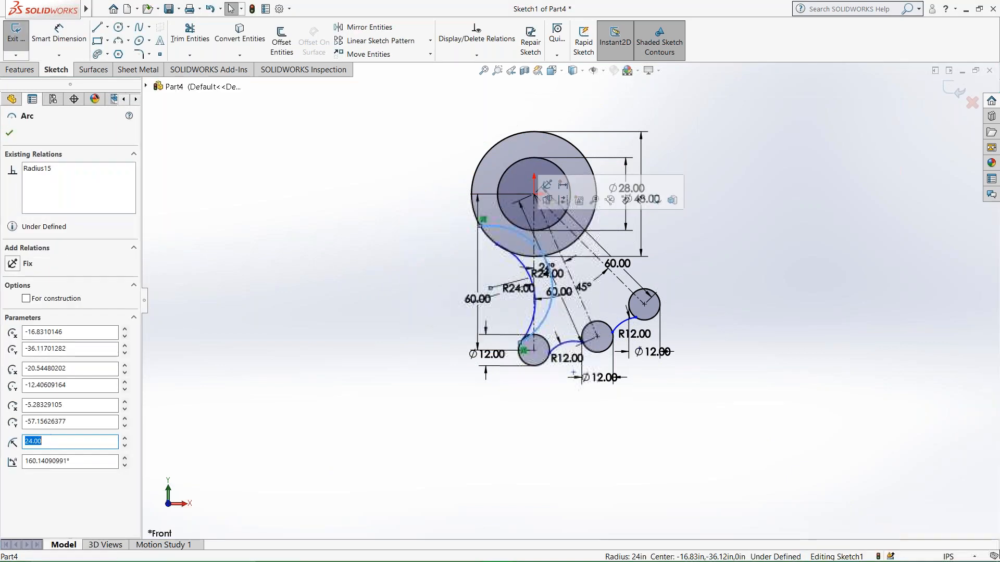
{"action": "key", "text": "Delete"}
{"action": "left_click", "coordinate": [432, 286]}
Reposition both ends of the R24 arc along the 48 in circle and the lowest 12 in circle so it meets them more smoothly.
{"action": "scroll", "coordinate": [531, 251], "scroll_direction": "down", "scroll_amount": 2}
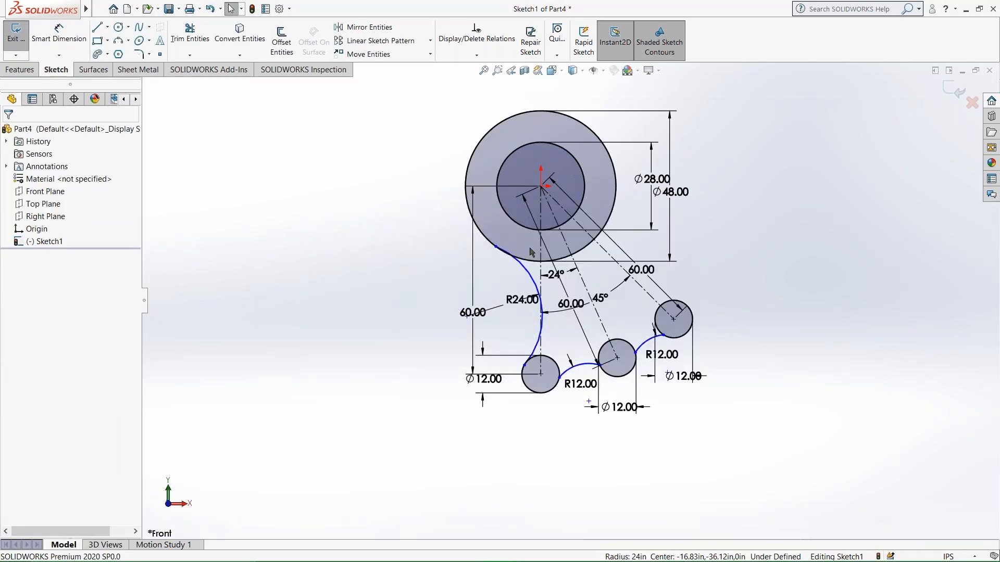
{"action": "scroll", "coordinate": [531, 252], "scroll_direction": "down", "scroll_amount": 6}
{"action": "left_click_drag", "start_coordinate": [428, 227], "coordinate": [465, 282]}
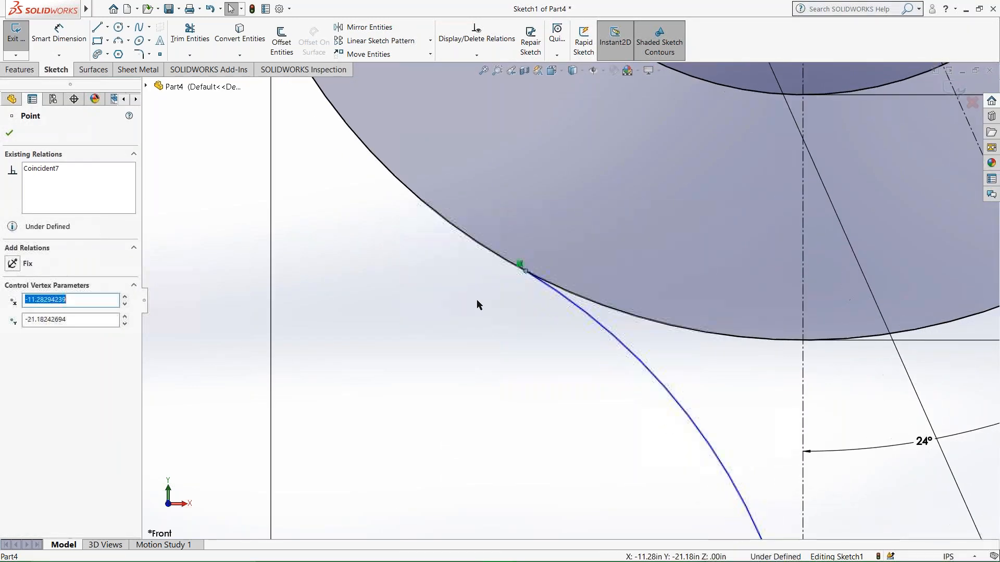
{"action": "scroll", "coordinate": [477, 305], "scroll_direction": "up", "scroll_amount": 6}
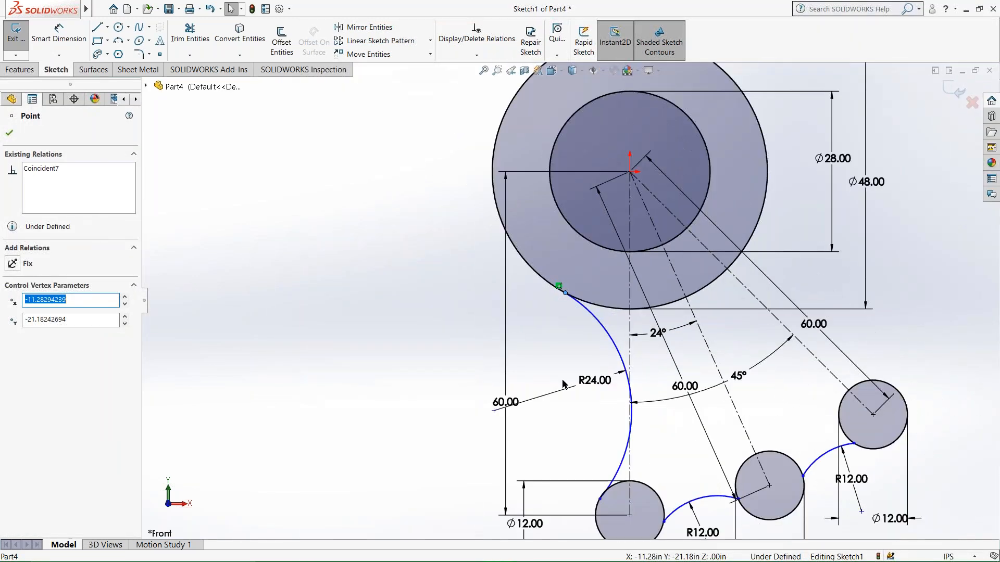
{"action": "scroll", "coordinate": [563, 385], "scroll_direction": "down", "scroll_amount": 8}
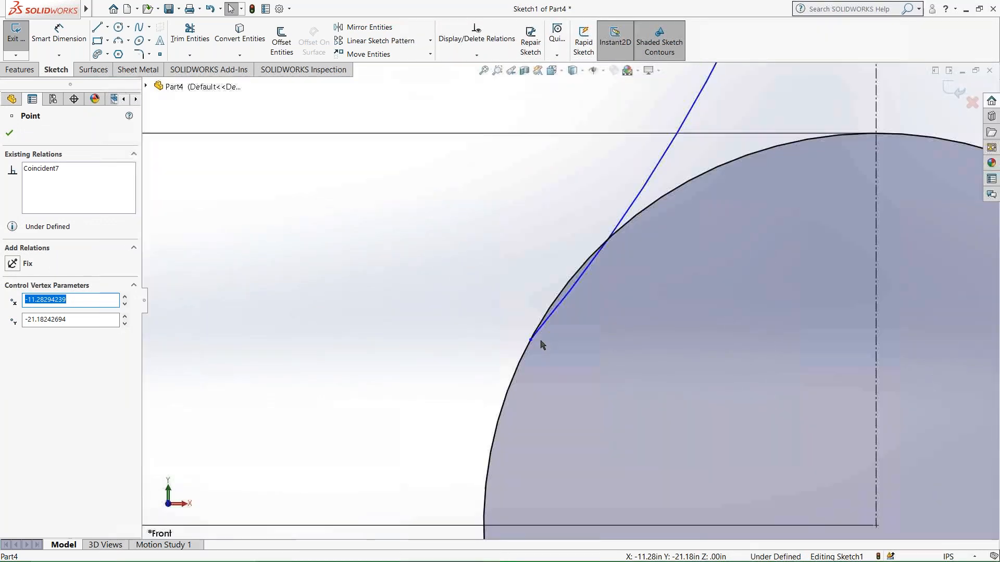
{"action": "left_click_drag", "start_coordinate": [530, 339], "coordinate": [571, 275]}
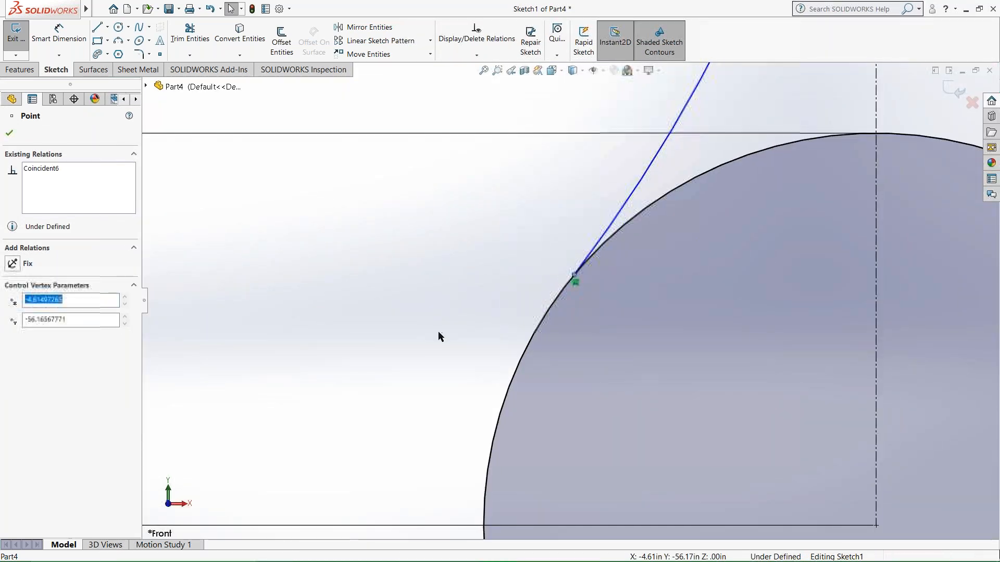
{"action": "left_click", "coordinate": [440, 332]}
Mirror the R24 arc about the 24° centerline that runs to the middle 12 in circle.
{"action": "scroll", "coordinate": [563, 233], "scroll_direction": "up", "scroll_amount": 5}
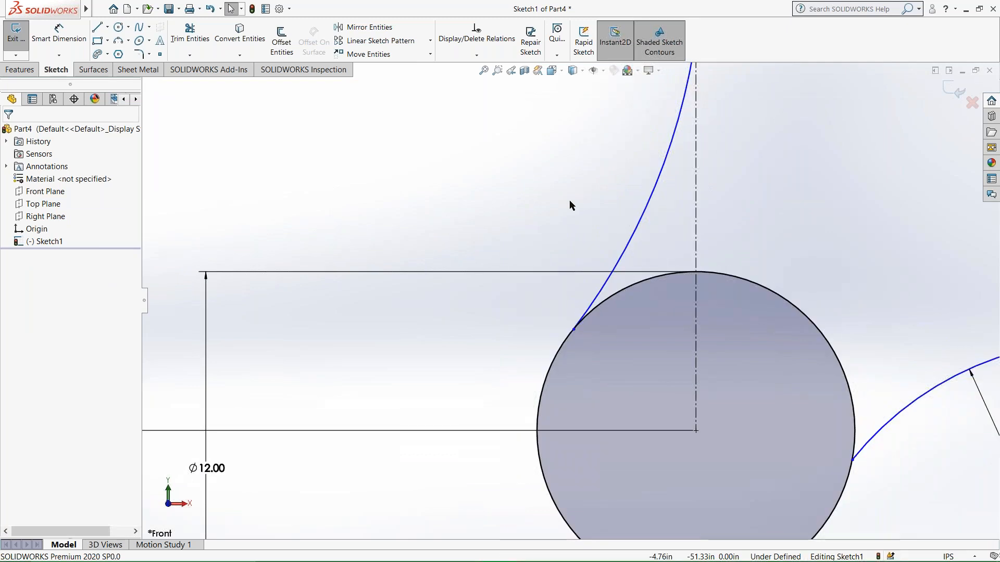
{"action": "scroll", "coordinate": [569, 200], "scroll_direction": "up", "scroll_amount": 5}
{"action": "scroll", "coordinate": [586, 166], "scroll_direction": "down", "scroll_amount": 2}
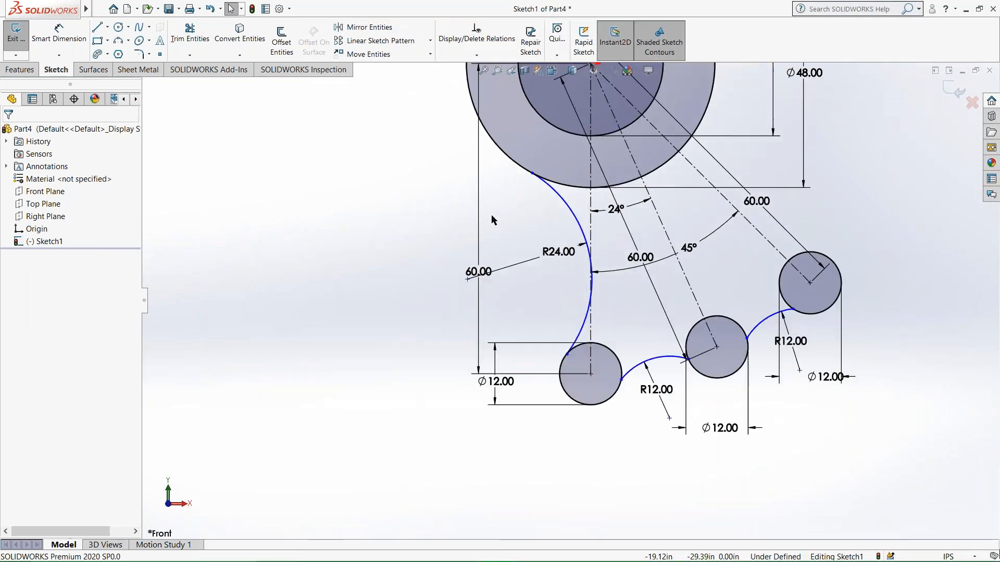
{"action": "left_click", "coordinate": [584, 237]}
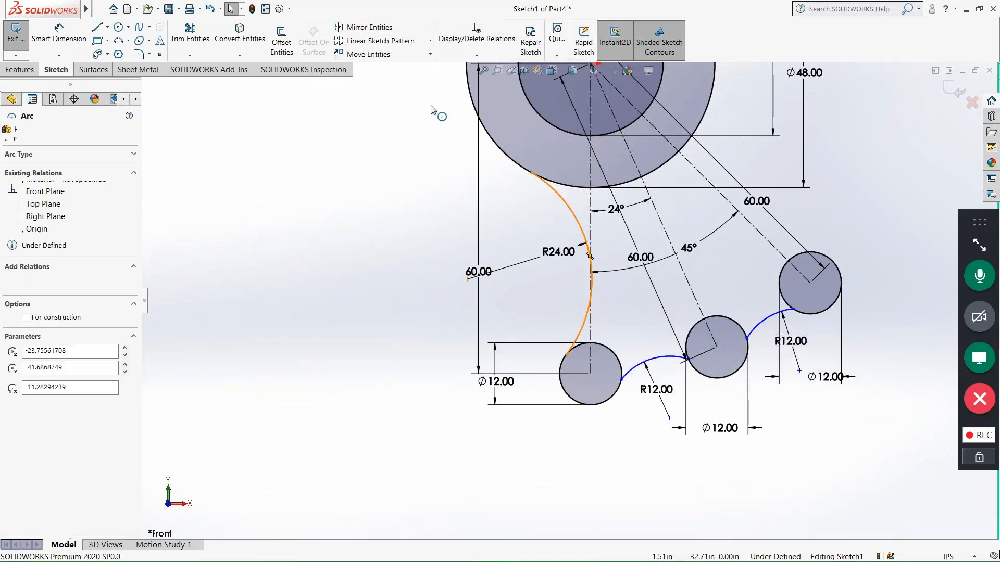
{"action": "left_click", "coordinate": [401, 113]}
{"action": "left_click", "coordinate": [363, 27]}
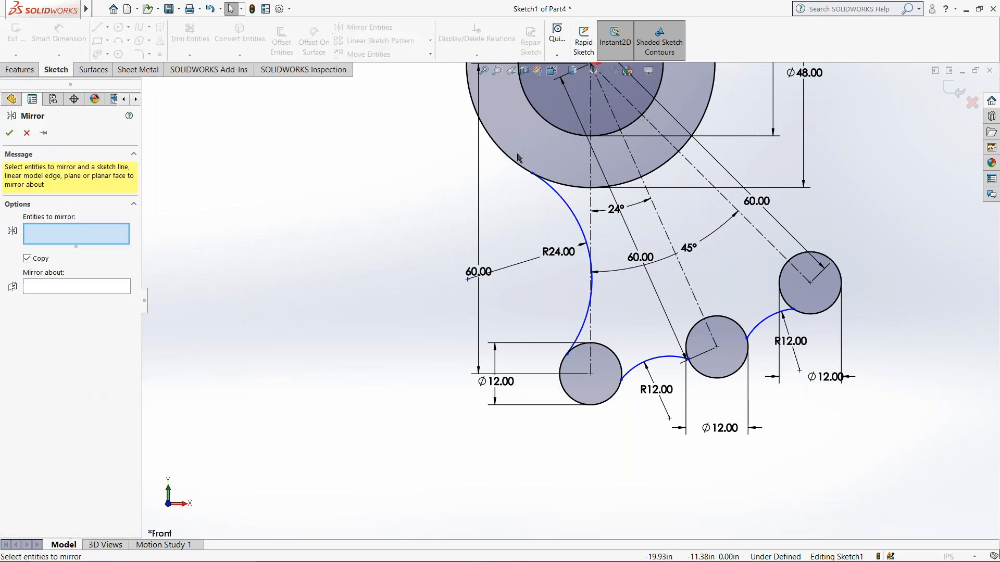
{"action": "left_click", "coordinate": [584, 237]}
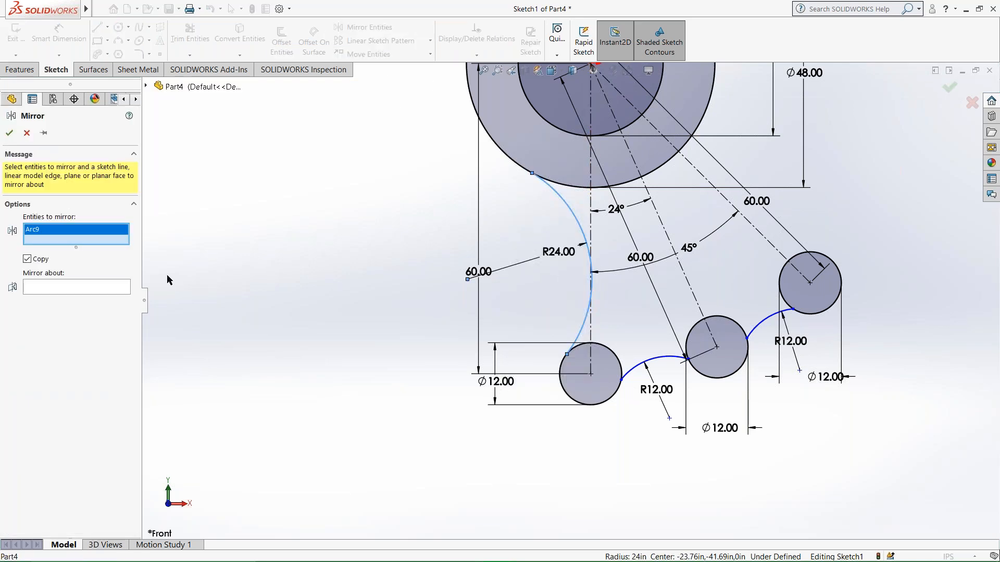
{"action": "left_click", "coordinate": [95, 290]}
{"action": "left_click", "coordinate": [671, 237]}
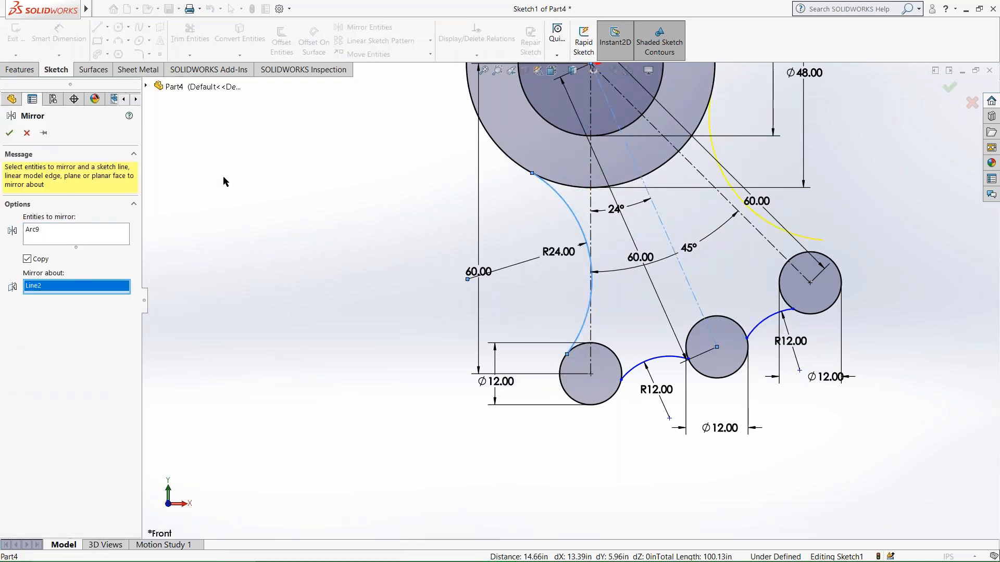
{"action": "left_click", "coordinate": [9, 134]}
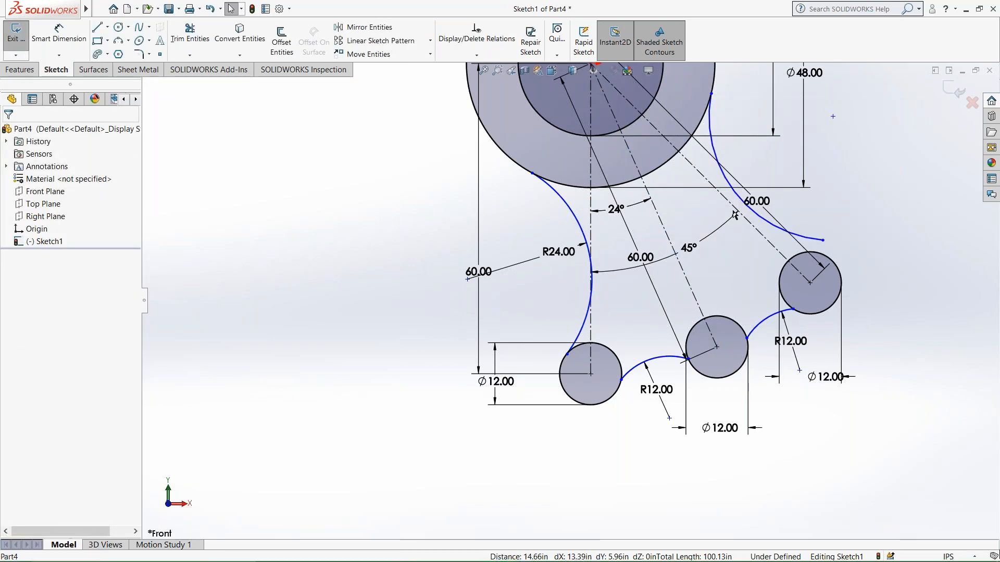
Delete the mirrored copy of the R24 arc.
{"action": "left_click", "coordinate": [820, 264]}
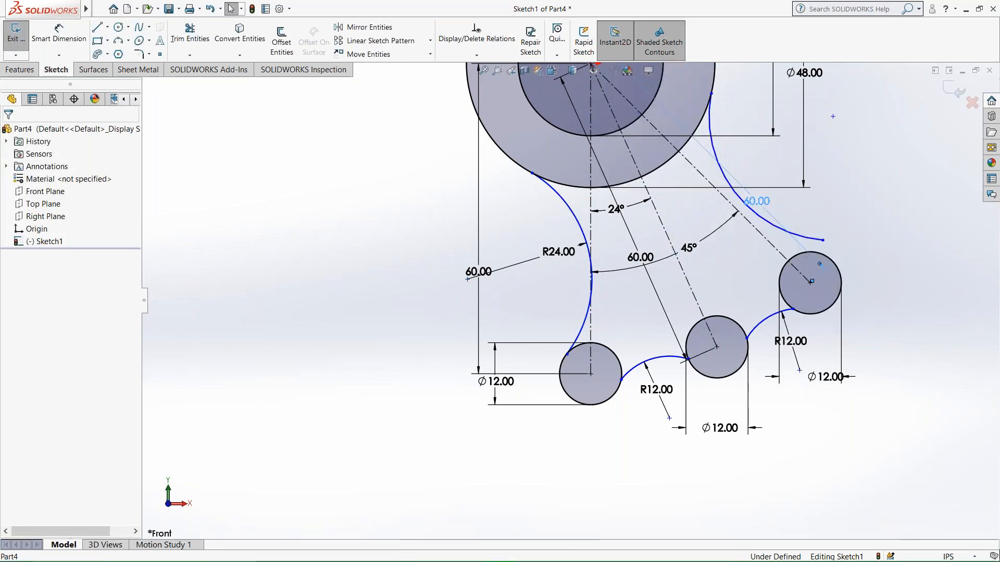
{"action": "left_click", "coordinate": [808, 238]}
{"action": "key", "text": "Delete"}
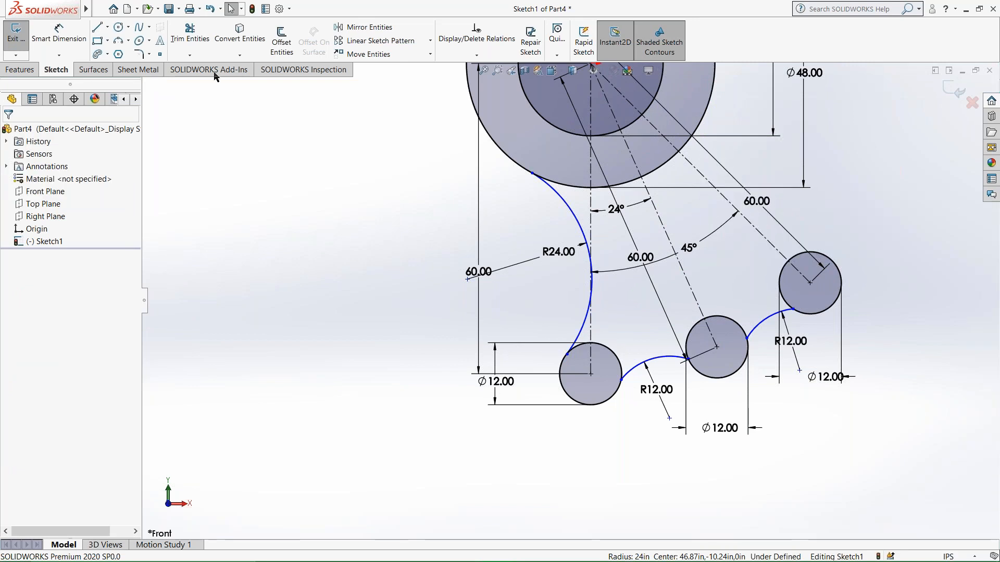
Sketch a three-point arc, about 72.7 in in radius, from the 48 in circle to the uppermost 12 in circle.
{"action": "left_click", "coordinate": [118, 41]}
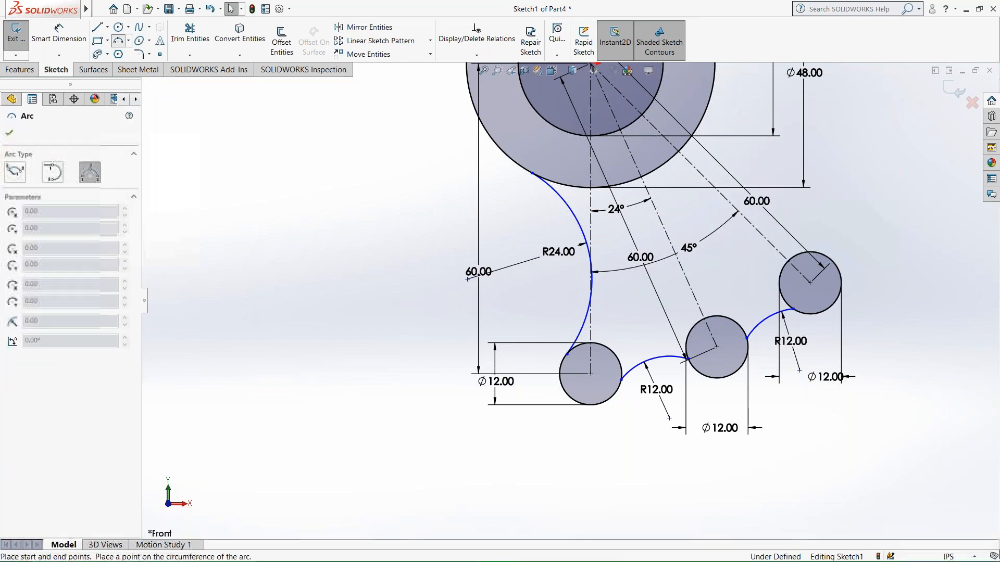
{"action": "left_click", "coordinate": [718, 79]}
{"action": "left_click", "coordinate": [827, 262]}
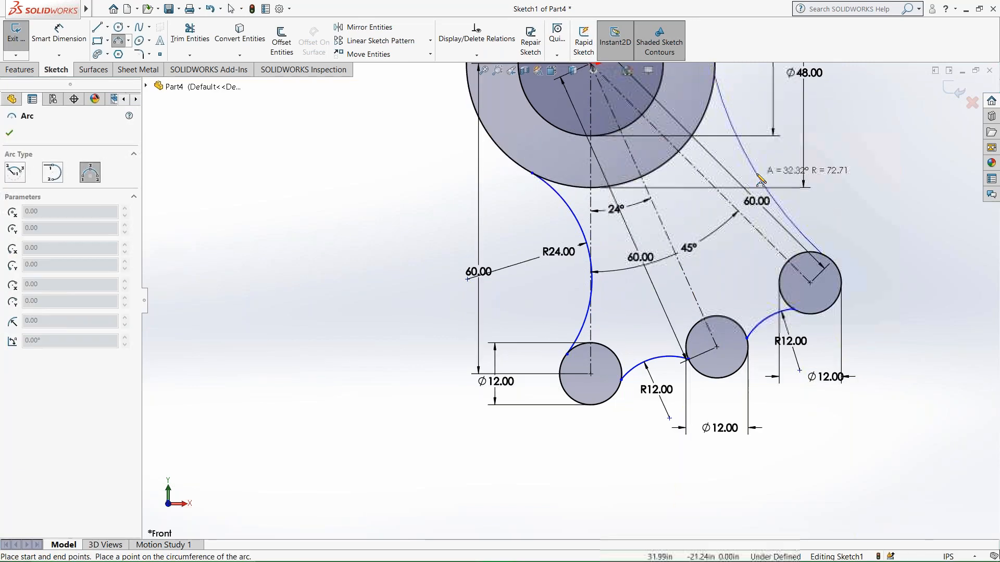
{"action": "left_click", "coordinate": [756, 169]}
{"action": "left_click", "coordinate": [62, 35]}
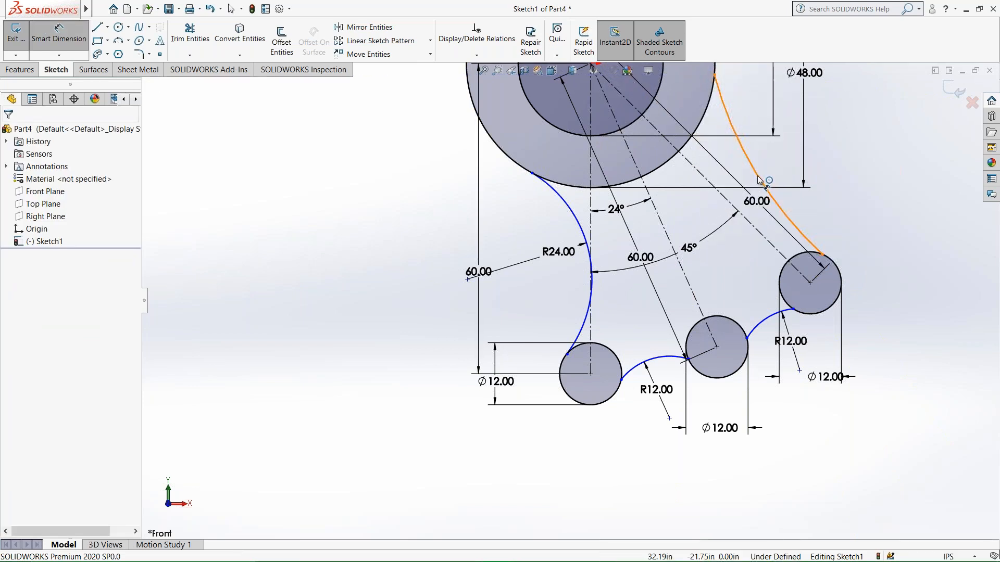
Check the slot angles in the Word worksheet and set the 45° angle between the outer centerlines to 48° in SOLIDWORKS.
{"action": "mouse_move", "coordinate": [567, 561]}
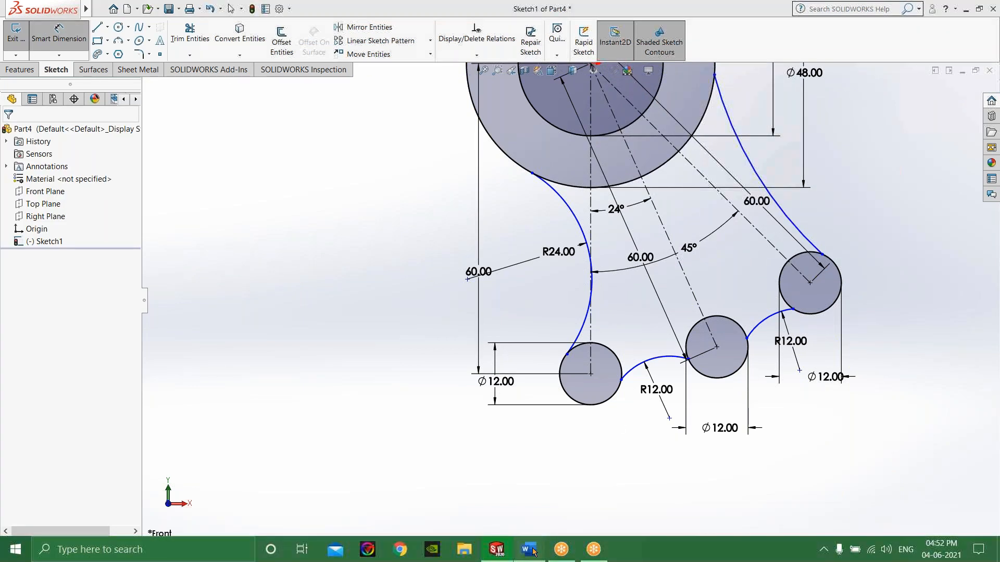
{"action": "left_click", "coordinate": [530, 550]}
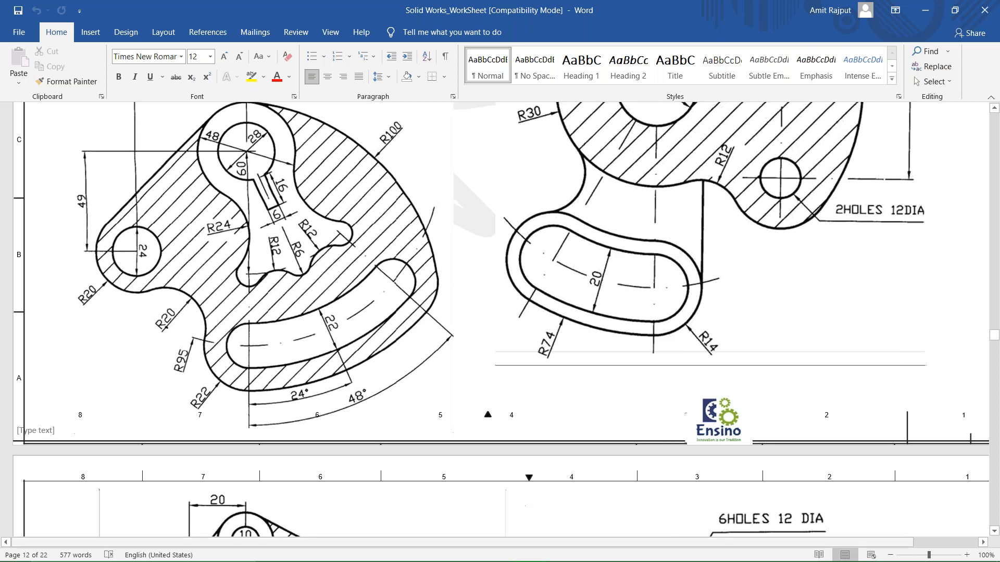
{"action": "mouse_move", "coordinate": [456, 557]}
{"action": "left_click", "coordinate": [493, 556]}
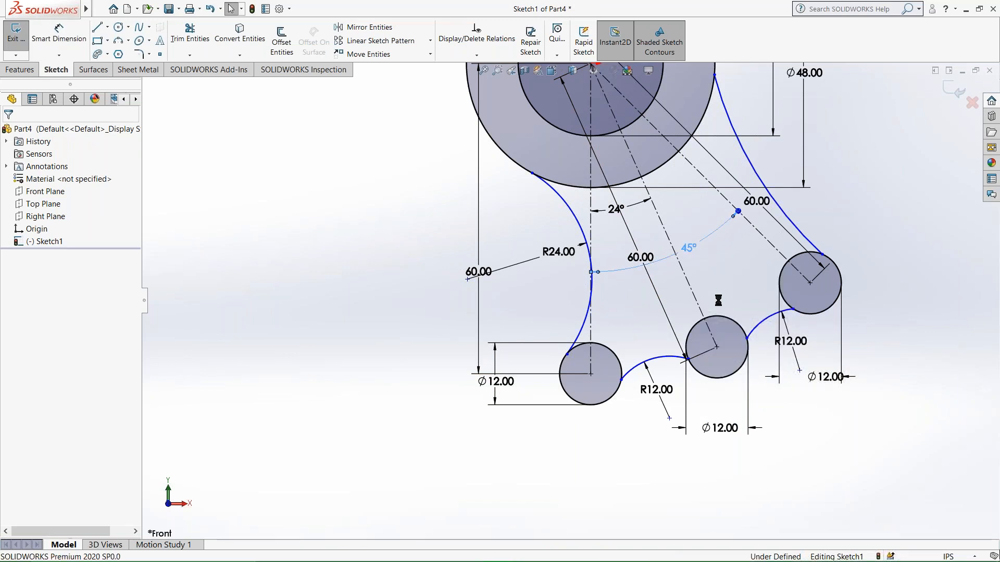
{"action": "type", "text": "48"}
{"action": "key", "text": "Return"}
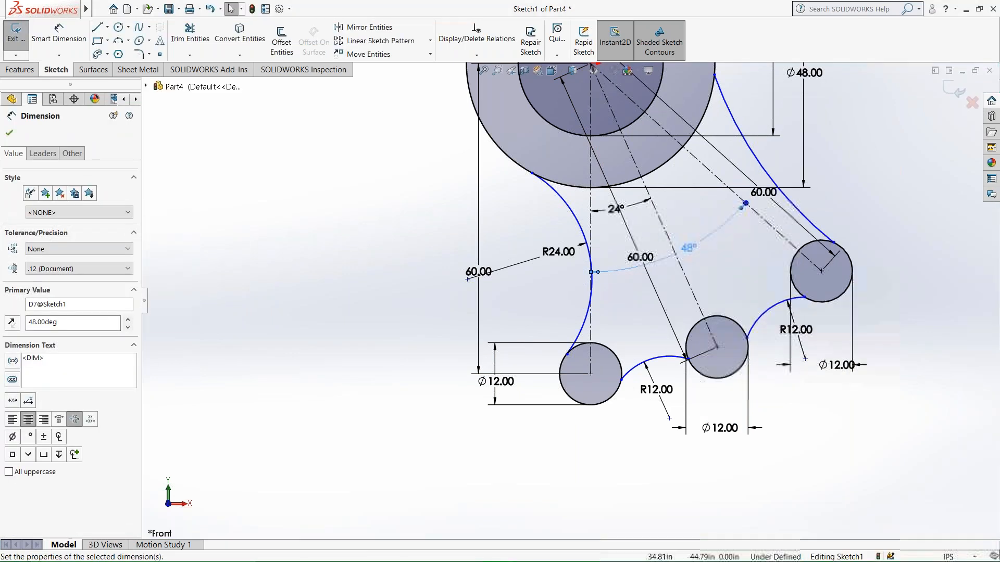
{"action": "left_click", "coordinate": [727, 285]}
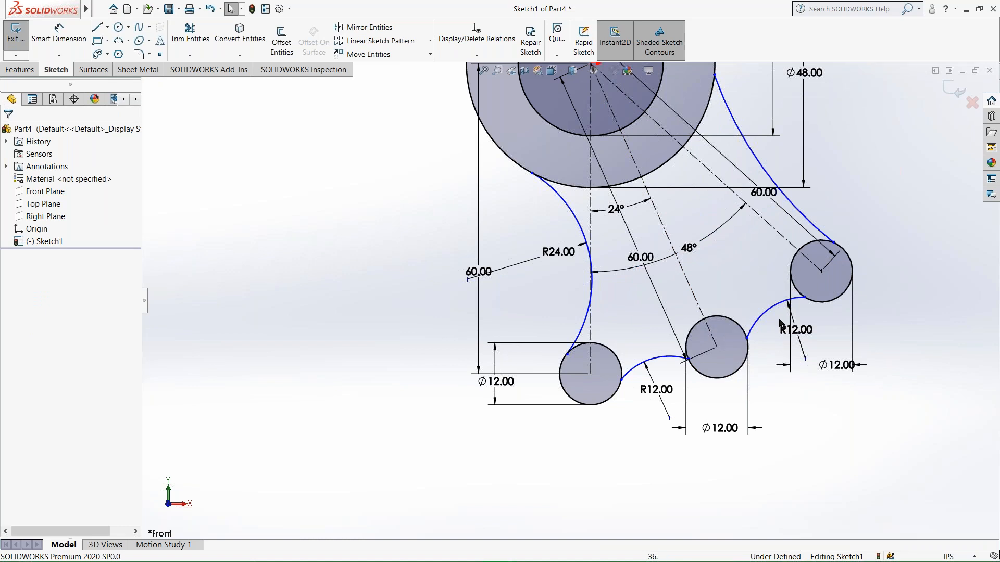
Delete the undimensioned three-point arc and mirror the R24 arc about the middle centerline in its place.
{"action": "left_click", "coordinate": [759, 173]}
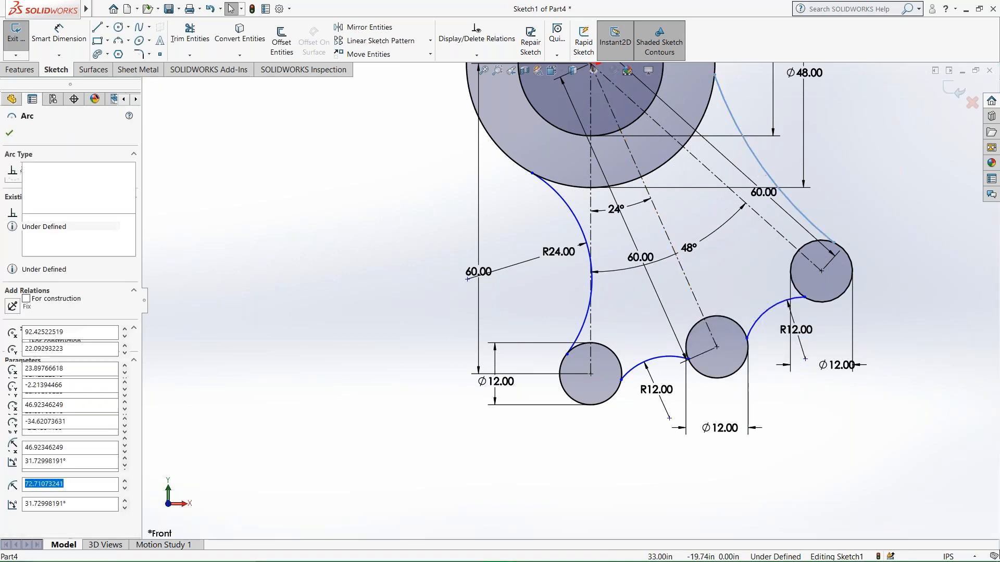
{"action": "key", "text": "Delete"}
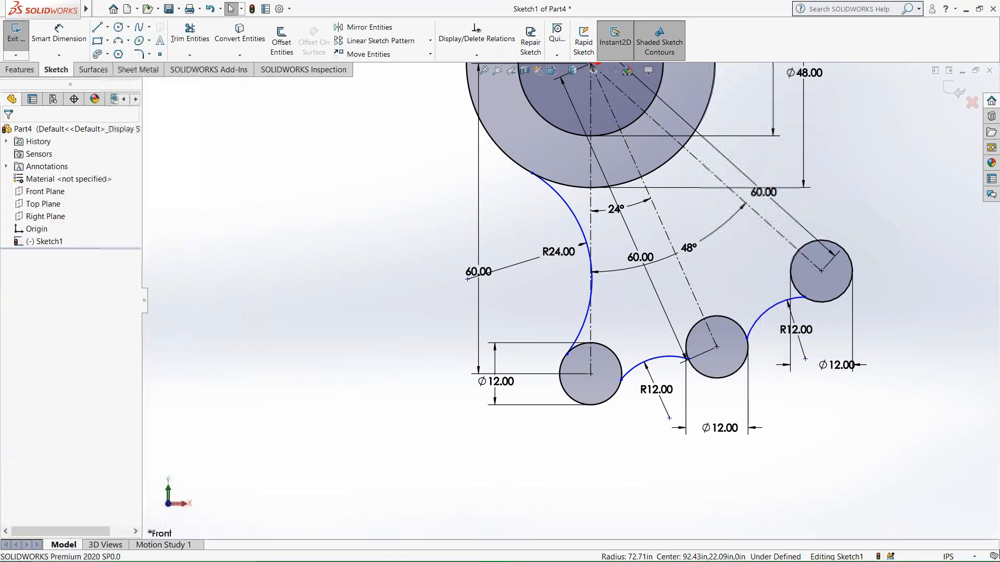
{"action": "left_click", "coordinate": [353, 28]}
{"action": "left_click", "coordinate": [578, 222]}
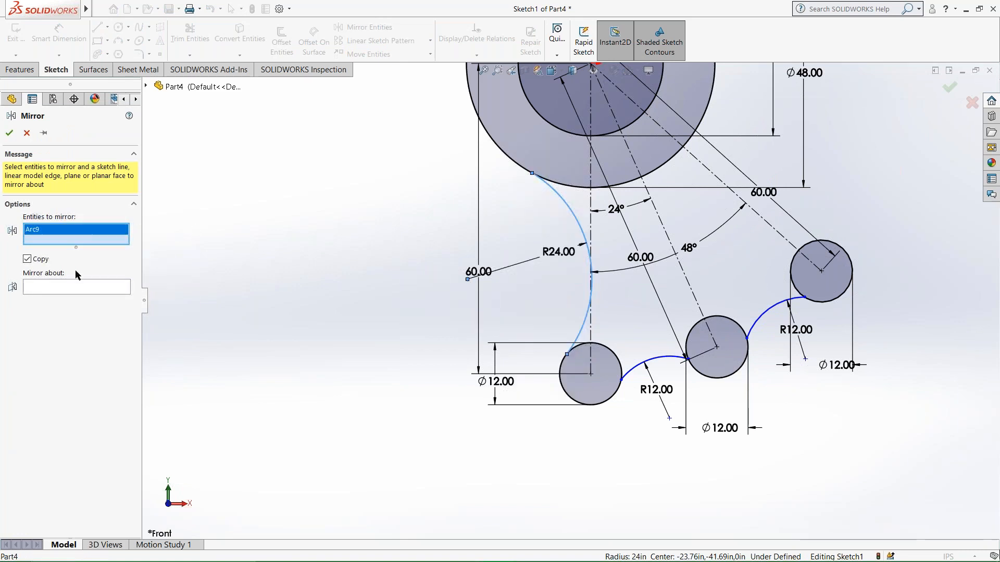
{"action": "left_click", "coordinate": [119, 283]}
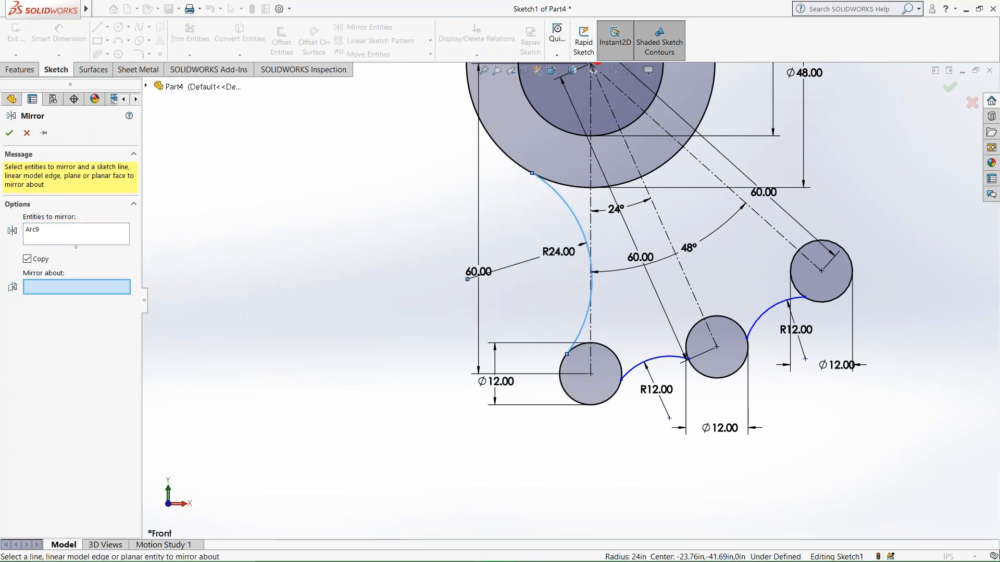
{"action": "left_click", "coordinate": [666, 231]}
{"action": "left_click", "coordinate": [9, 133]}
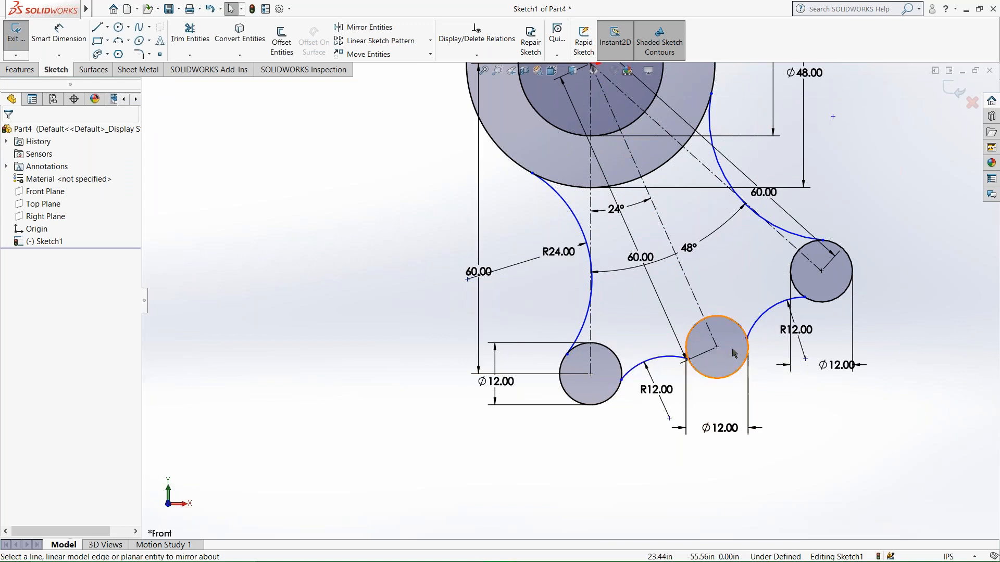
Trim away the inner portions of the three 12 in circles between their connecting arcs.
{"action": "scroll", "coordinate": [791, 412], "scroll_direction": "up", "scroll_amount": 5}
{"action": "left_click", "coordinate": [189, 33]}
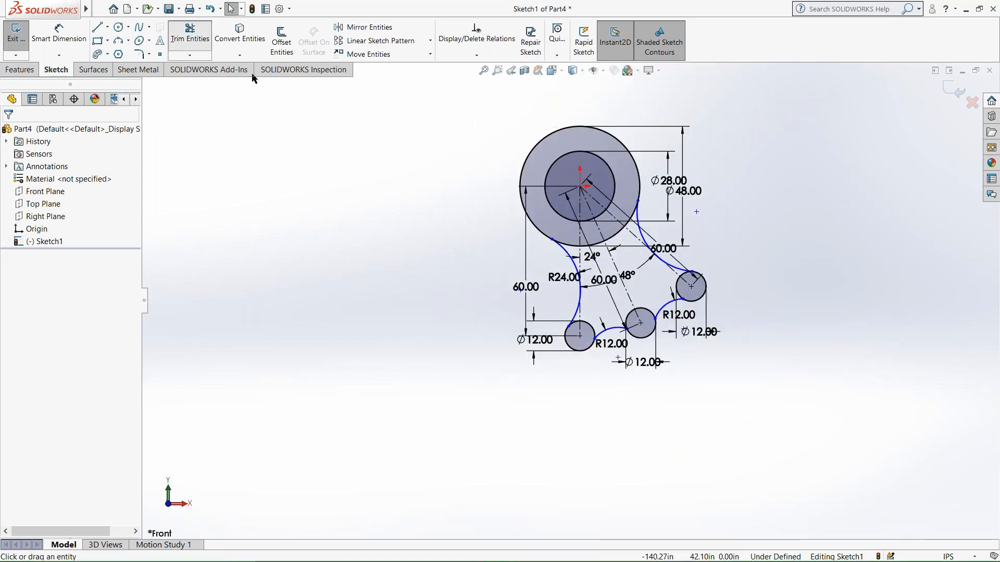
{"action": "left_click", "coordinate": [592, 327]}
{"action": "left_click", "coordinate": [673, 302]}
{"action": "key", "text": "Escape"}
{"action": "key", "text": "ctrl+z"}
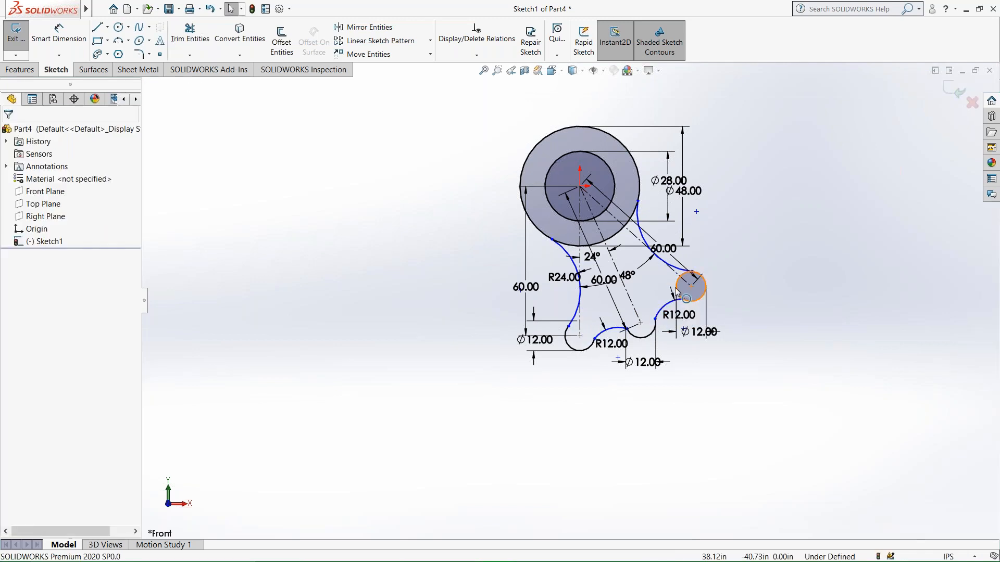
{"action": "left_click", "coordinate": [691, 286]}
{"action": "left_click", "coordinate": [192, 37]}
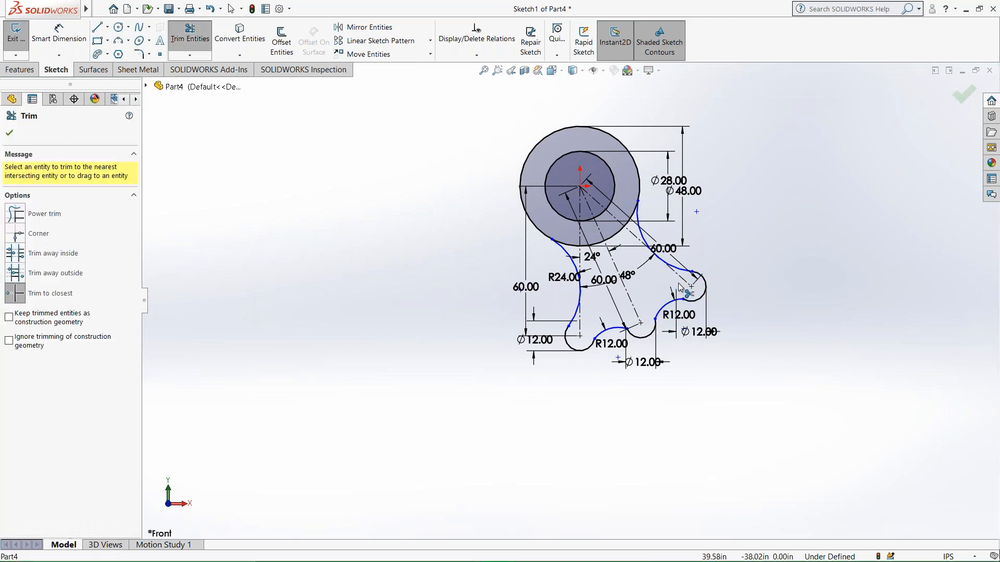
{"action": "scroll", "coordinate": [688, 306], "scroll_direction": "down", "scroll_amount": 3}
{"action": "key", "text": "Escape"}
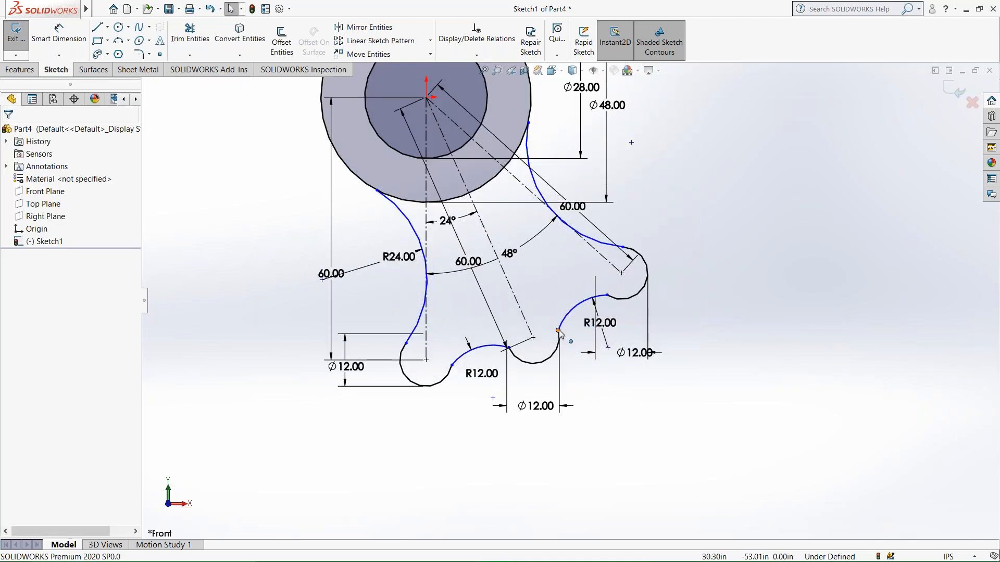
Add tangent relations at both ends of the middle 12 in lobe, where it meets the two R12 arcs.
{"action": "left_click", "coordinate": [558, 331]}
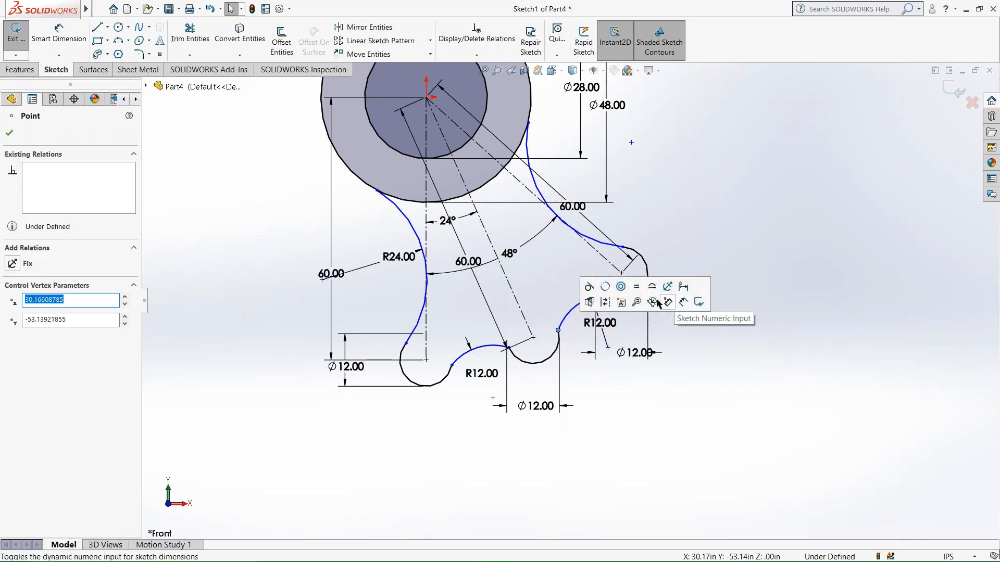
{"action": "left_click", "coordinate": [590, 287]}
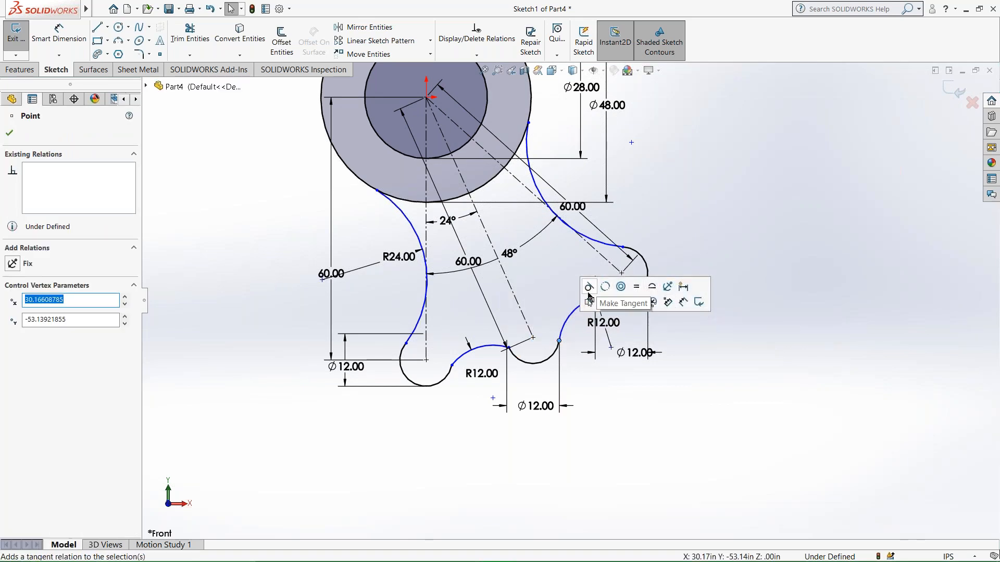
{"action": "left_click", "coordinate": [509, 347]}
{"action": "left_click", "coordinate": [541, 303]}
Try a tangent relation where the lowest 12 in lobe meets its adjoining R12 arc, and undo it.
{"action": "left_click", "coordinate": [452, 366]}
{"action": "left_click", "coordinate": [485, 322]}
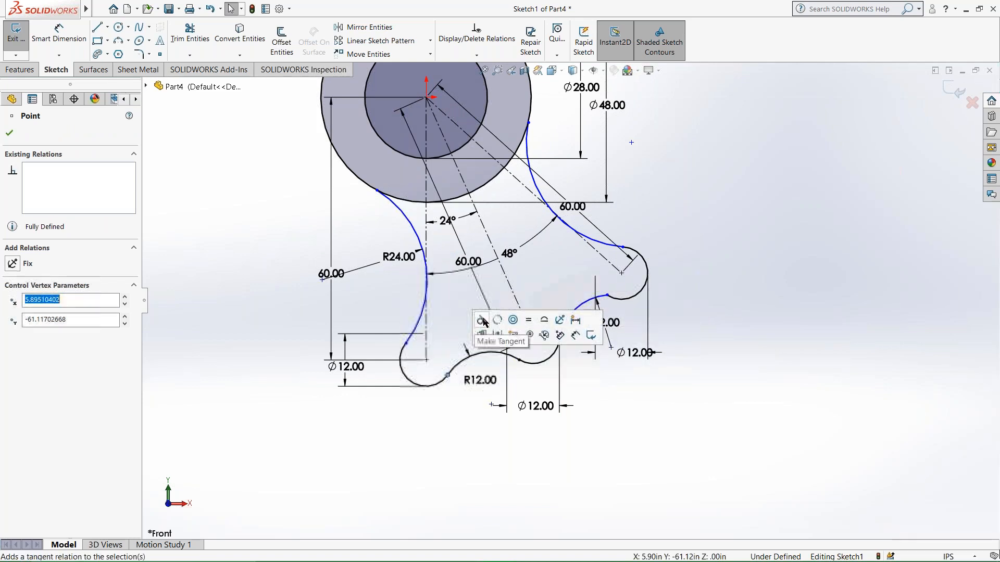
{"action": "key", "text": "ctrl+z"}
{"action": "key", "text": "ctrl+z"}
{"action": "key", "text": "ctrl+z"}
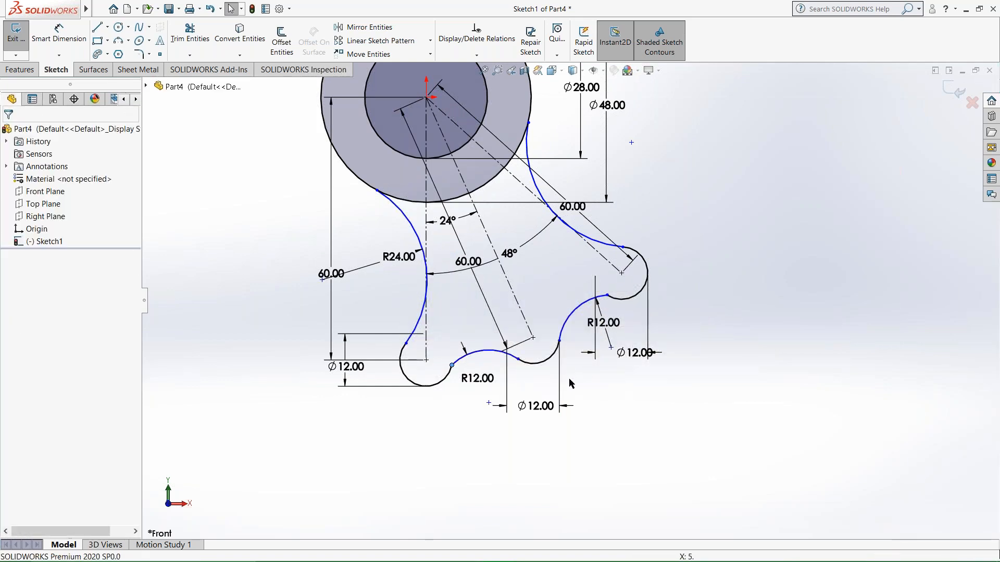
Add tangent relations at both ends of the R12 arc connecting the middle 12 in lobe and the outermost 12 in lobe.
{"action": "left_click", "coordinate": [651, 431]}
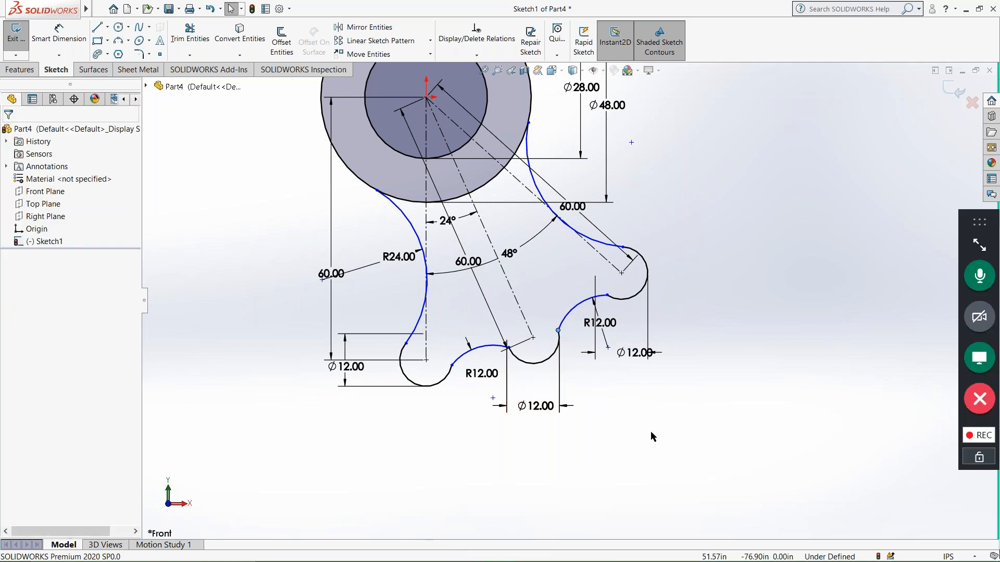
{"action": "scroll", "coordinate": [638, 340], "scroll_direction": "down", "scroll_amount": 1}
{"action": "scroll", "coordinate": [637, 340], "scroll_direction": "down", "scroll_amount": 4}
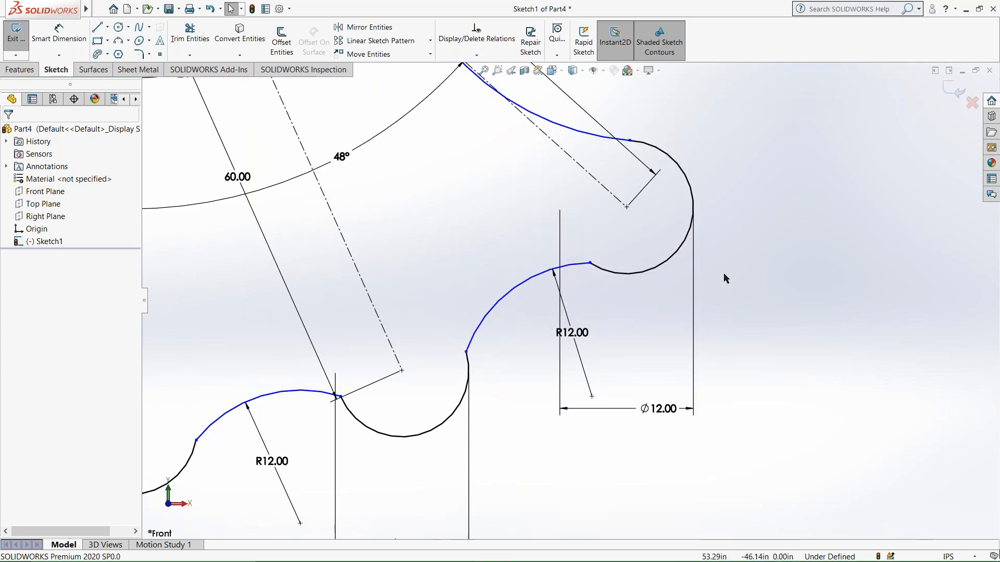
{"action": "left_click", "coordinate": [589, 264]}
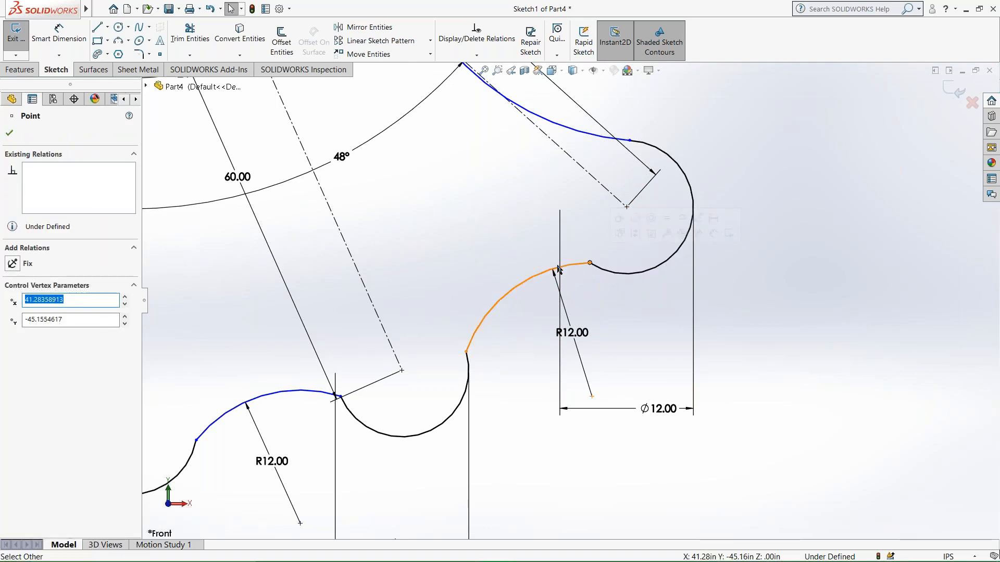
{"action": "left_click", "coordinate": [596, 293]}
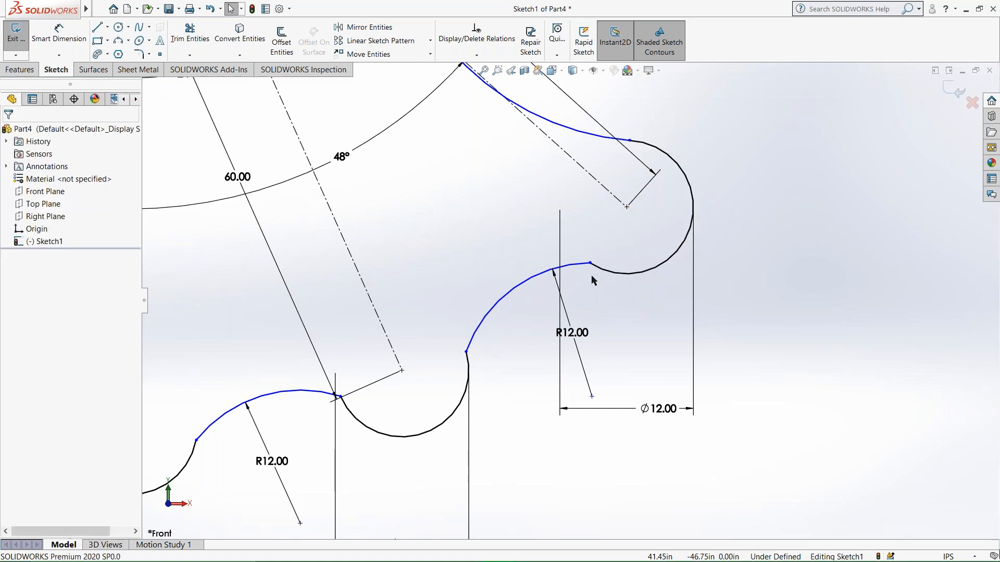
{"action": "left_click", "coordinate": [590, 263]}
{"action": "left_click", "coordinate": [629, 199]}
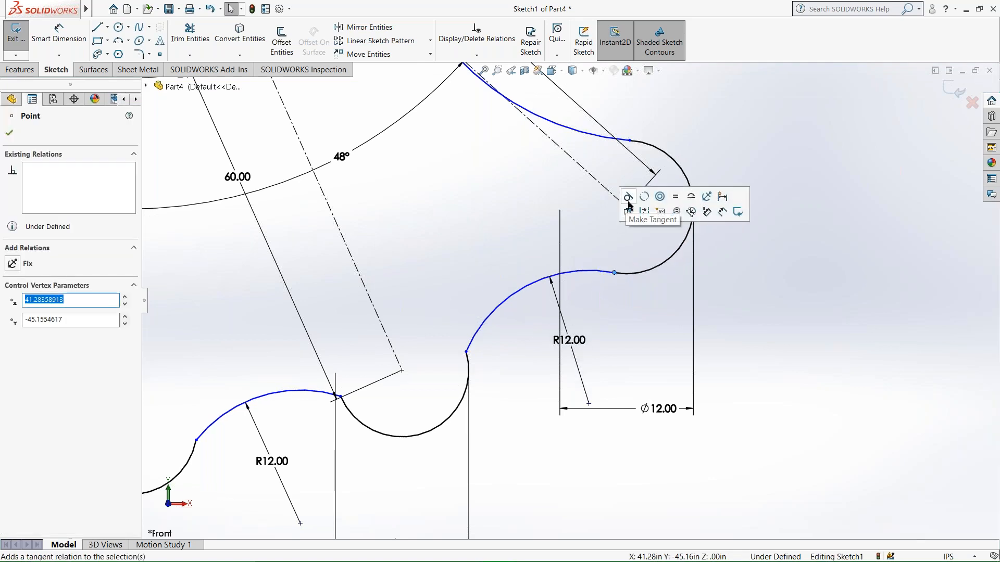
{"action": "key", "text": "Escape"}
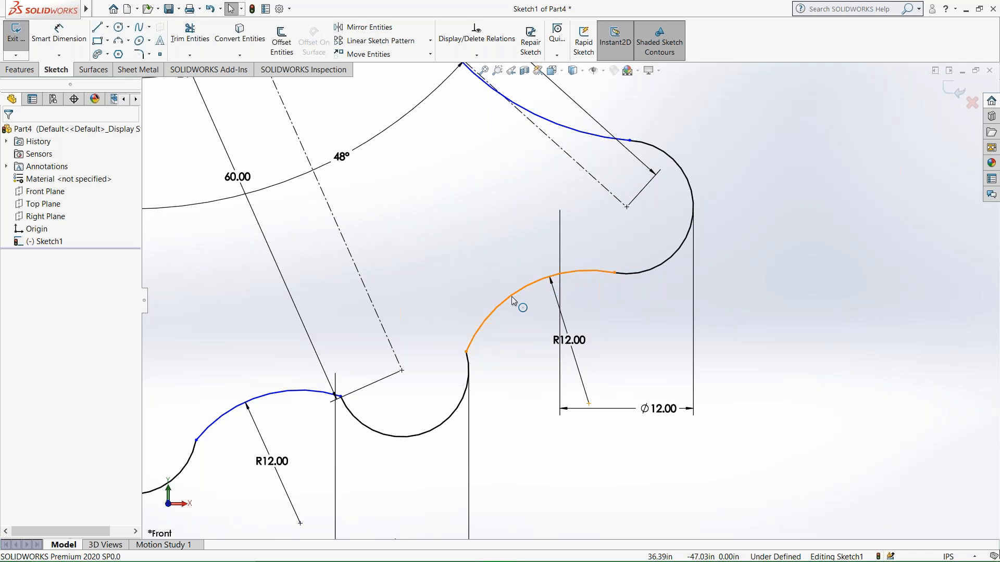
{"action": "left_click", "coordinate": [467, 354]}
{"action": "left_click", "coordinate": [503, 311]}
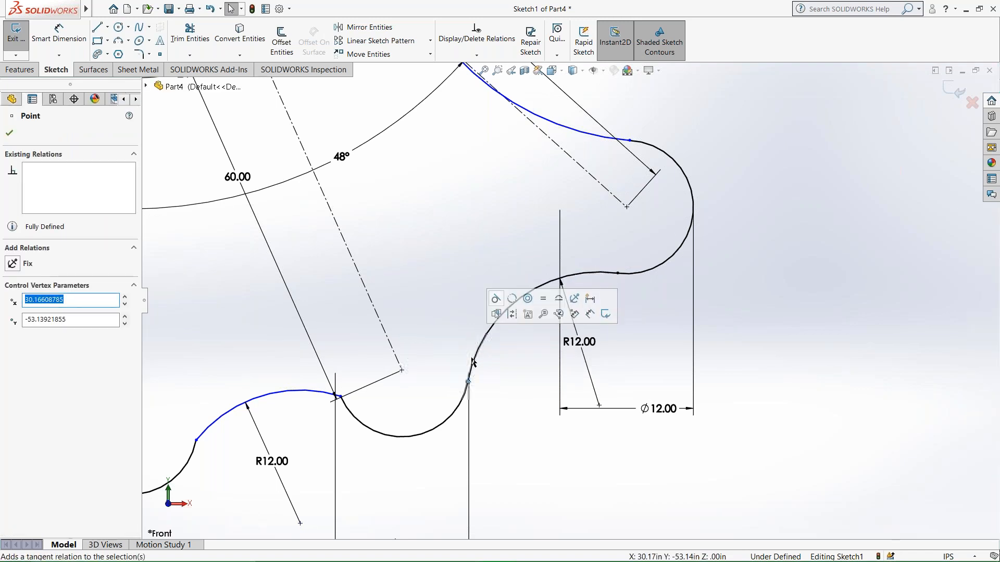
Add tangent relations at both ends of the R12 arc connecting the lowest 12 in lobe and the middle 12 in lobe.
{"action": "scroll", "coordinate": [454, 380], "scroll_direction": "up", "scroll_amount": 3}
{"action": "scroll", "coordinate": [334, 435], "scroll_direction": "down", "scroll_amount": 3}
{"action": "left_click", "coordinate": [460, 339]}
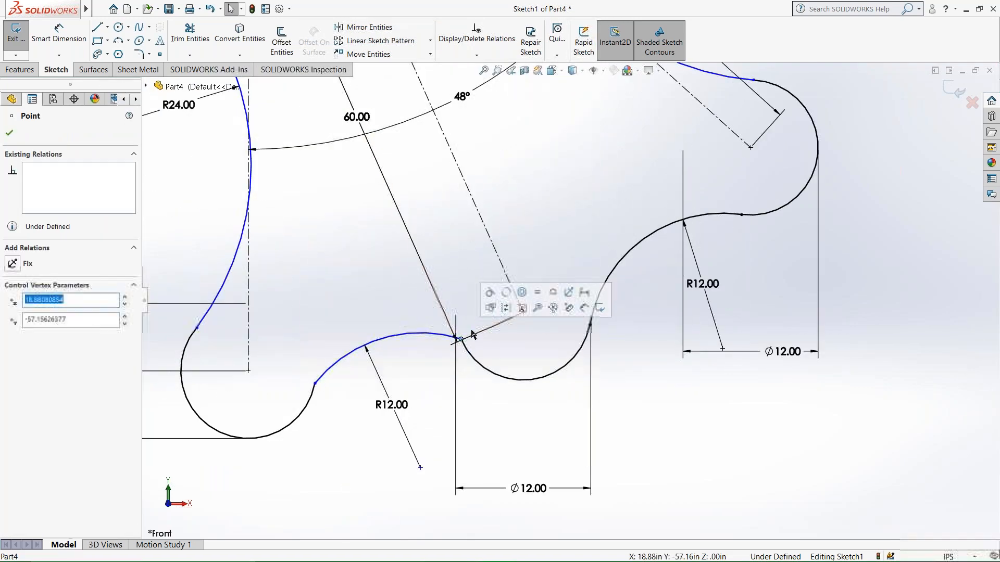
{"action": "left_click", "coordinate": [490, 294]}
{"action": "left_click", "coordinate": [315, 386]}
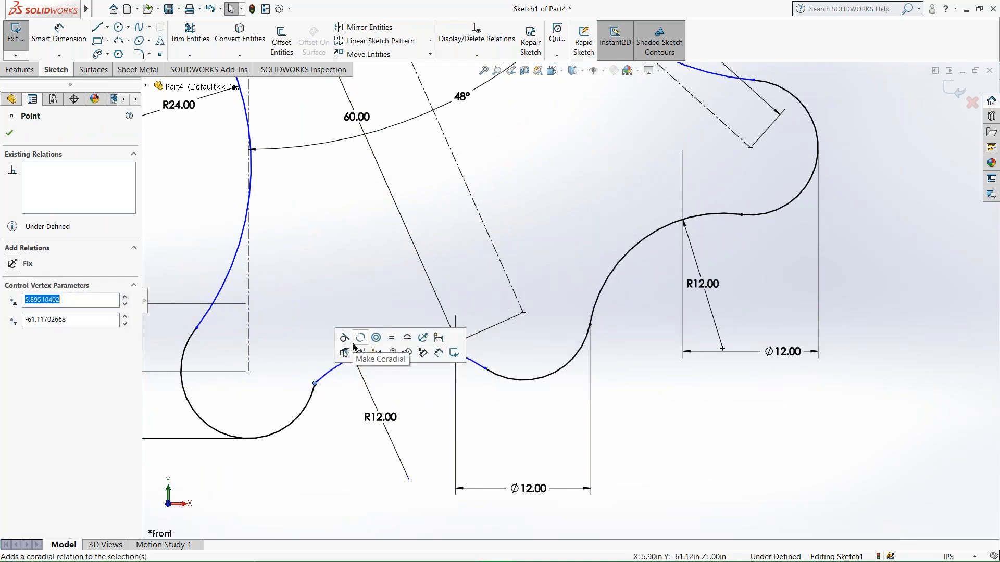
{"action": "left_click", "coordinate": [648, 401]}
Add a tangent relation where the dimensioned R24 arc meets the lowest 12 in lobe.
{"action": "scroll", "coordinate": [652, 392], "scroll_direction": "down", "scroll_amount": 1}
{"action": "scroll", "coordinate": [652, 388], "scroll_direction": "up", "scroll_amount": 3}
{"action": "scroll", "coordinate": [654, 383], "scroll_direction": "down", "scroll_amount": 3}
{"action": "scroll", "coordinate": [664, 344], "scroll_direction": "up", "scroll_amount": 1}
{"action": "scroll", "coordinate": [668, 340], "scroll_direction": "down", "scroll_amount": 1}
{"action": "scroll", "coordinate": [692, 271], "scroll_direction": "up", "scroll_amount": 6}
{"action": "scroll", "coordinate": [638, 231], "scroll_direction": "down", "scroll_amount": 1}
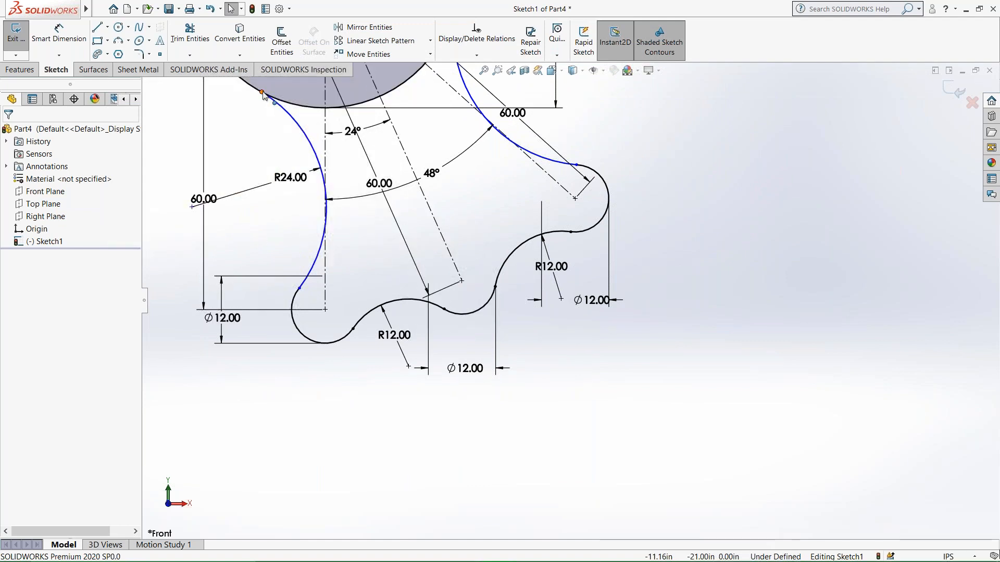
{"action": "left_click", "coordinate": [262, 92]}
{"action": "left_click", "coordinate": [279, 288]}
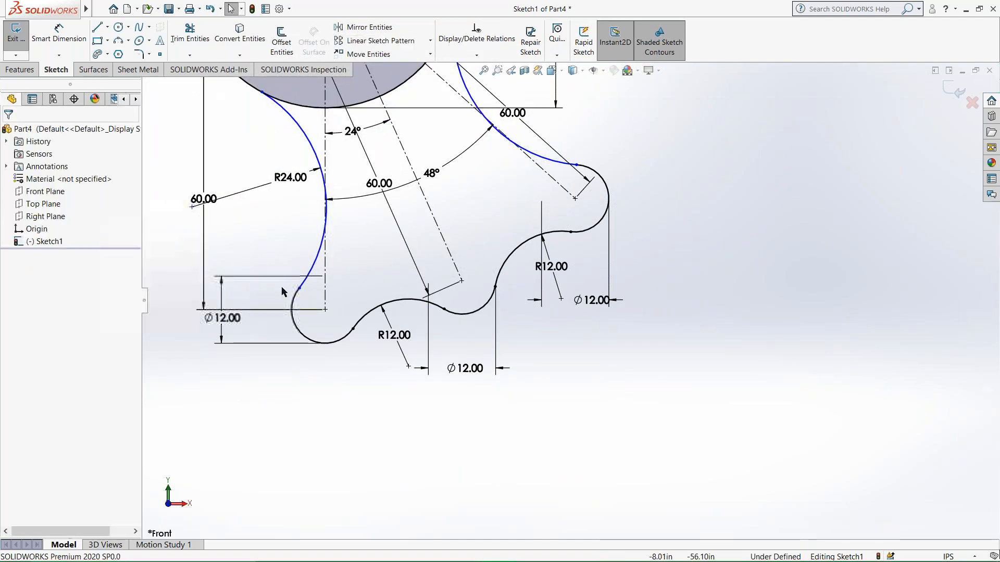
{"action": "left_click", "coordinate": [299, 289]}
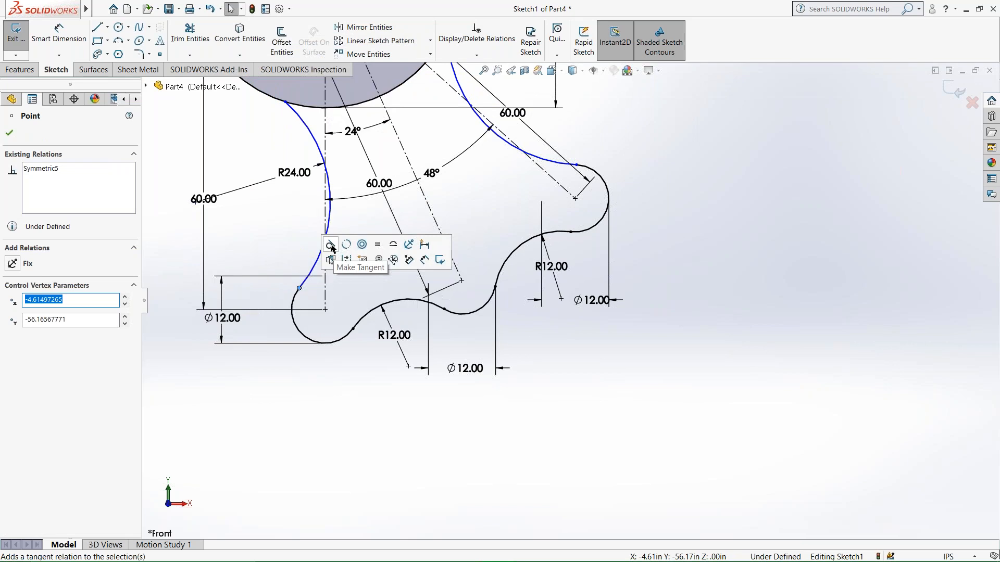
{"action": "left_click", "coordinate": [459, 192]}
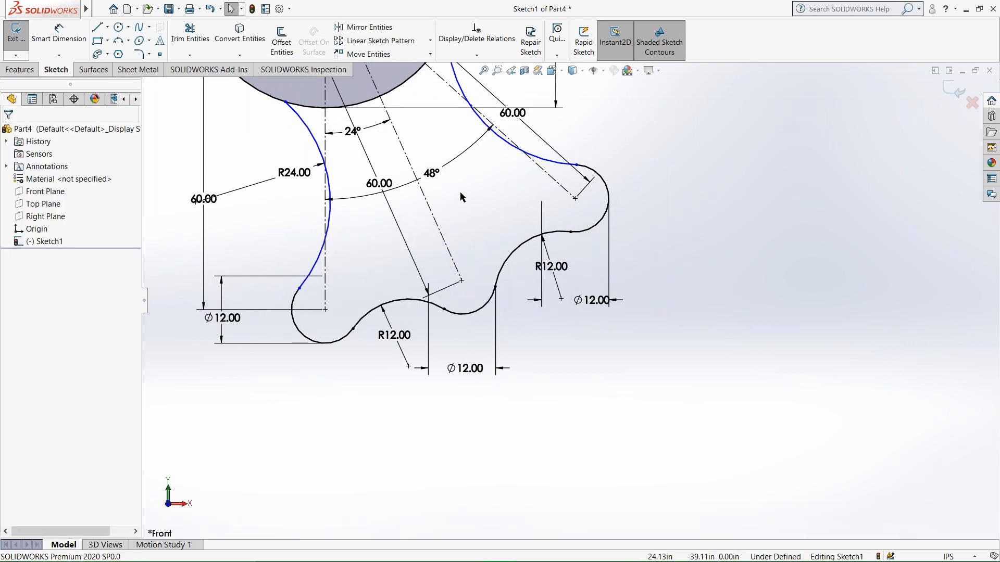
Try a tangent relation where the mirrored R24 arc meets the outermost 12 in lobe, and undo it.
{"action": "left_click", "coordinate": [576, 165]}
{"action": "left_click", "coordinate": [607, 119]}
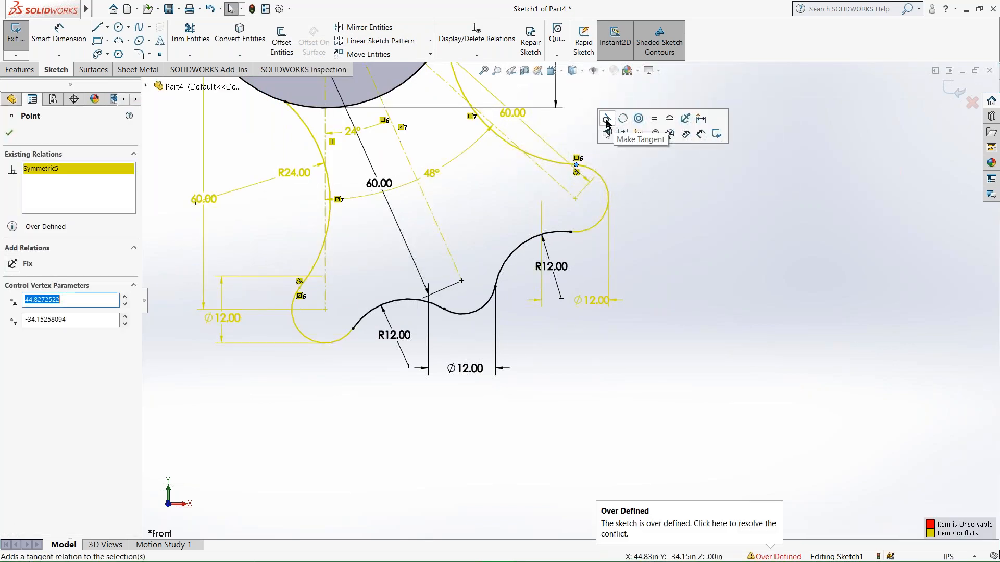
{"action": "left_click", "coordinate": [600, 160]}
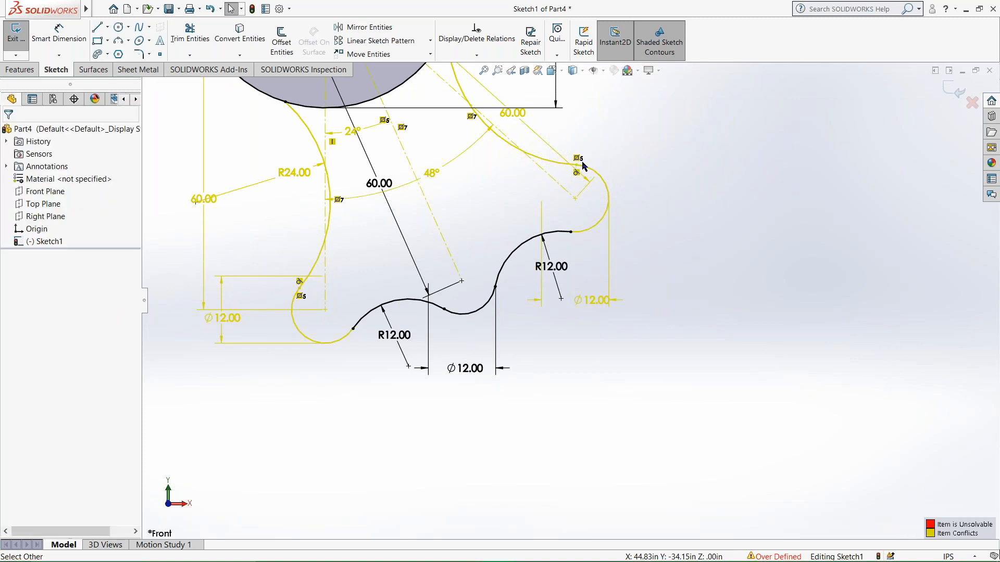
{"action": "key", "text": "ctrl+z"}
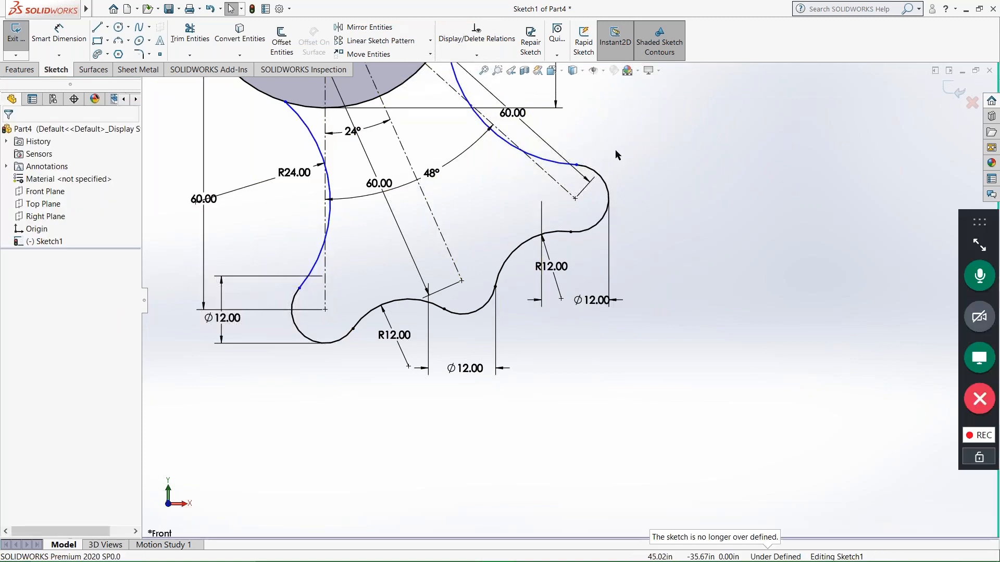
Close the Part4 document and answer its save prompt.
{"action": "scroll", "coordinate": [596, 198], "scroll_direction": "up", "scroll_amount": 3}
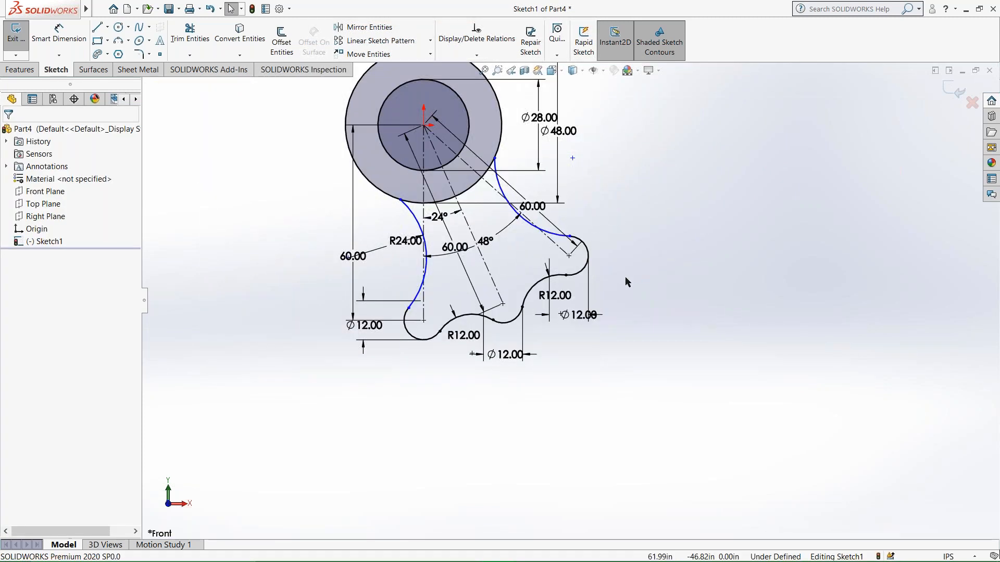
{"action": "scroll", "coordinate": [628, 282], "scroll_direction": "up", "scroll_amount": 1}
{"action": "scroll", "coordinate": [560, 306], "scroll_direction": "up", "scroll_amount": 2}
{"action": "scroll", "coordinate": [645, 254], "scroll_direction": "down", "scroll_amount": 2}
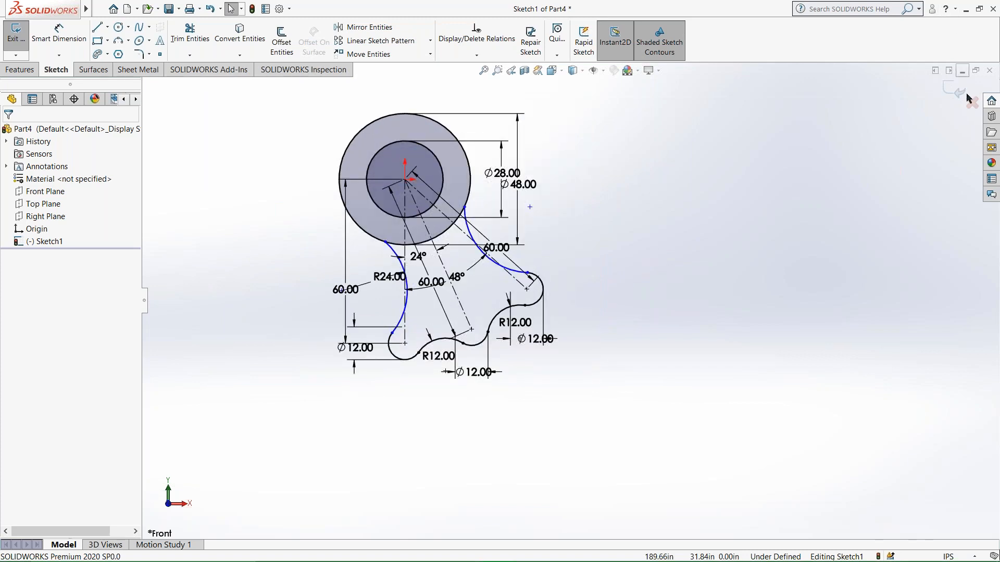
{"action": "left_click", "coordinate": [989, 70]}
{"action": "left_click", "coordinate": [468, 295]}
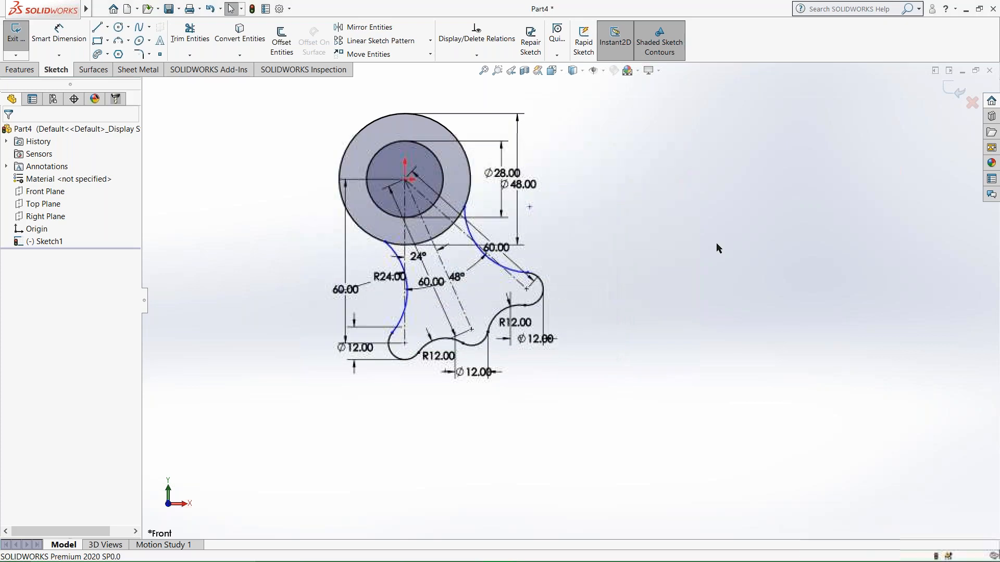